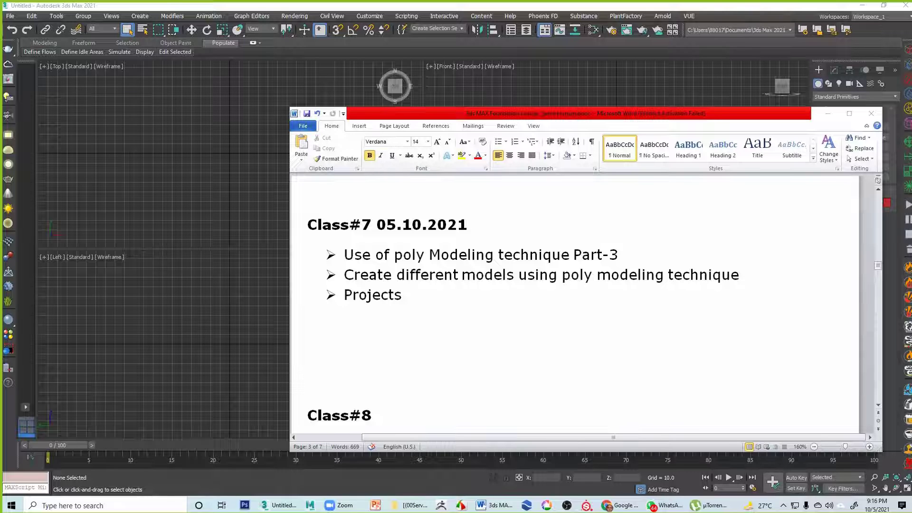
Switch from the class outline document in Word to the empty 3ds Max scene.
{"action": "left_click_drag", "start_coordinate": [679, 113], "coordinate": [590, 116]}
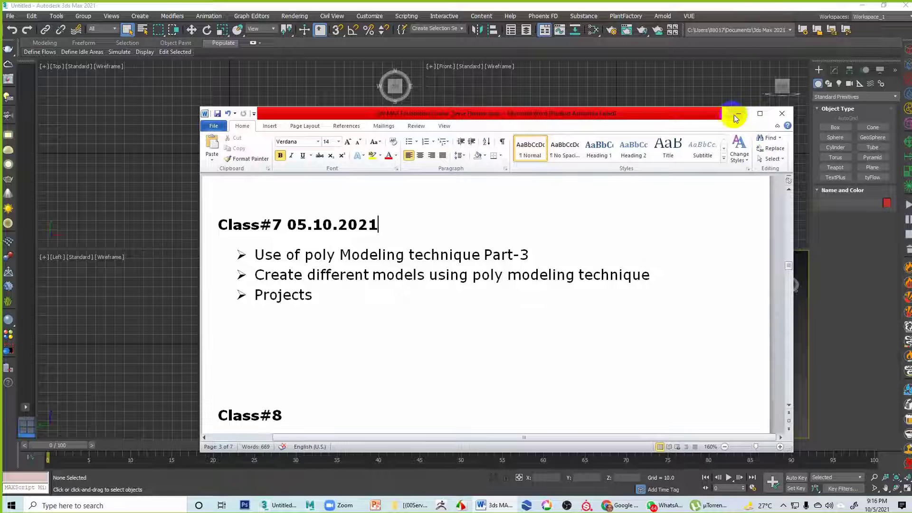
{"action": "left_click", "coordinate": [667, 77]}
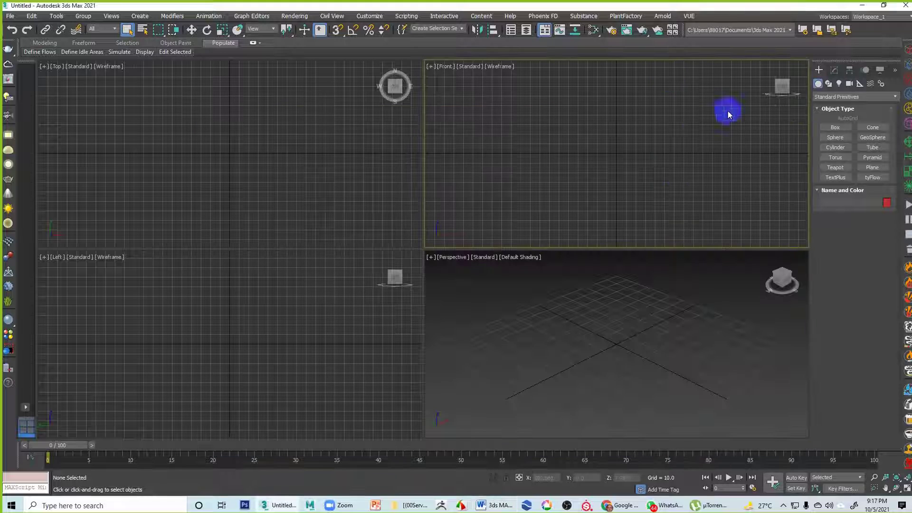
{"action": "left_click", "coordinate": [872, 168]}
{"action": "left_click_drag", "start_coordinate": [507, 335], "coordinate": [662, 338]}
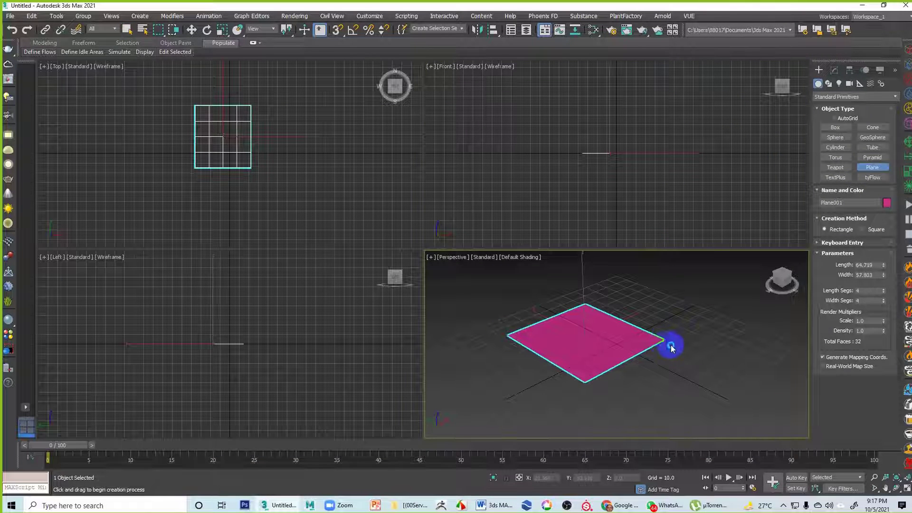
{"action": "right_click", "coordinate": [676, 346]}
{"action": "key", "text": "Delete"}
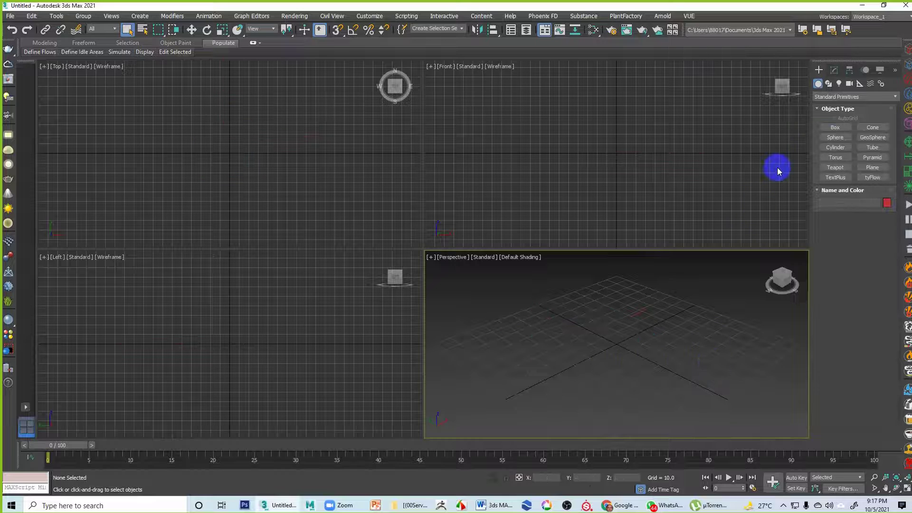
Create a thin box in the Perspective view, about 77 long and 69 wide.
{"action": "left_click", "coordinate": [834, 127]}
{"action": "left_click_drag", "start_coordinate": [531, 364], "coordinate": [716, 342]}
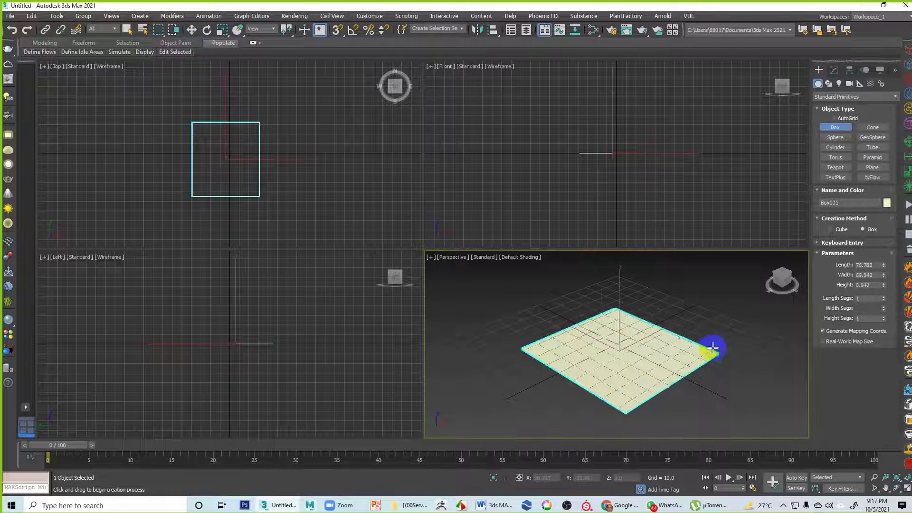
{"action": "left_click", "coordinate": [711, 337]}
{"action": "right_click", "coordinate": [608, 369]}
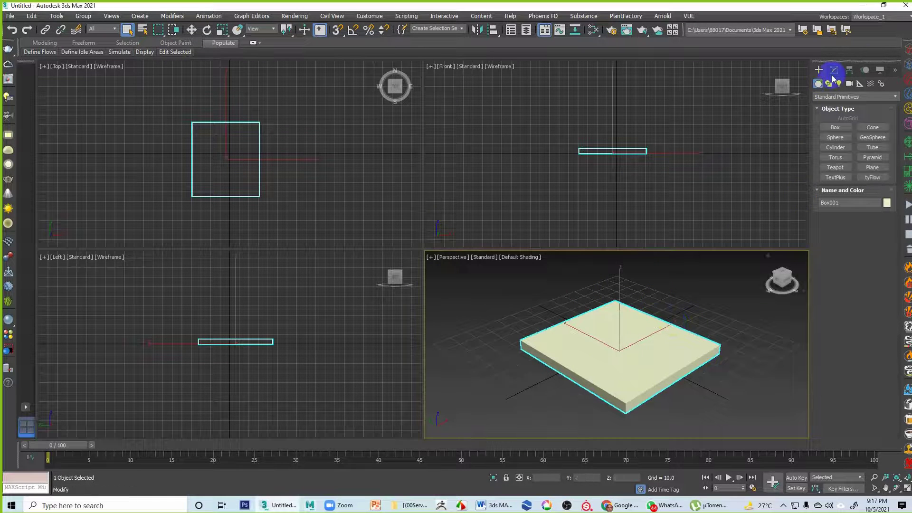
Freeze the selected box.
{"action": "right_click", "coordinate": [596, 330]}
{"action": "left_click", "coordinate": [587, 336]}
{"action": "right_click", "coordinate": [594, 334]}
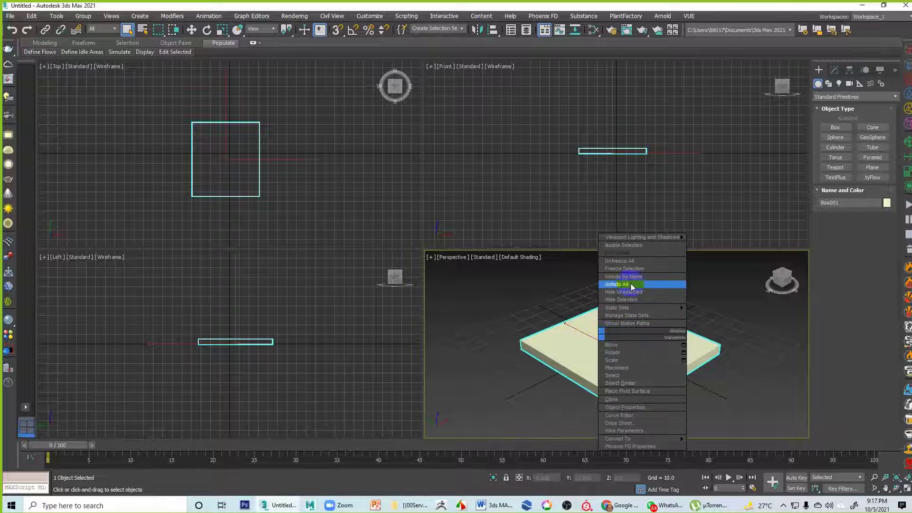
{"action": "left_click", "coordinate": [639, 264]}
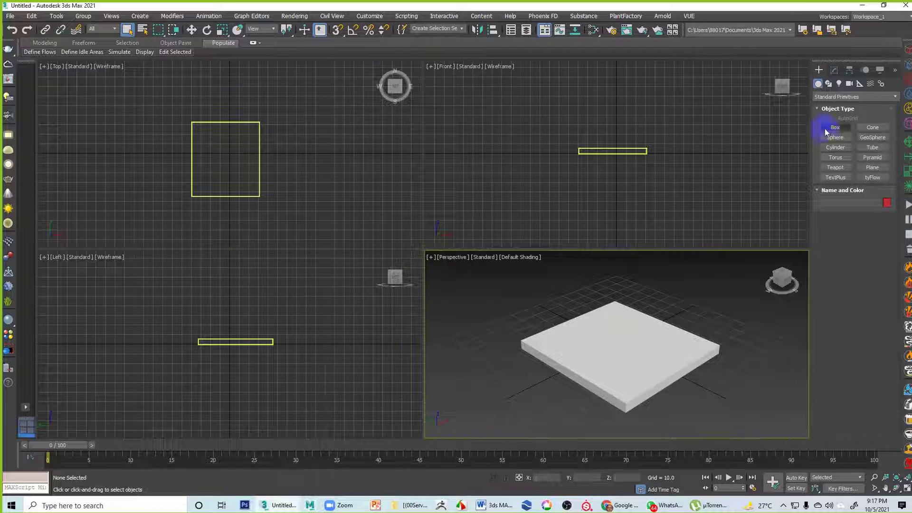
Turn on Hide Frozen Objects to hide the box, and turn it off again to bring it back.
{"action": "left_click", "coordinate": [881, 70]}
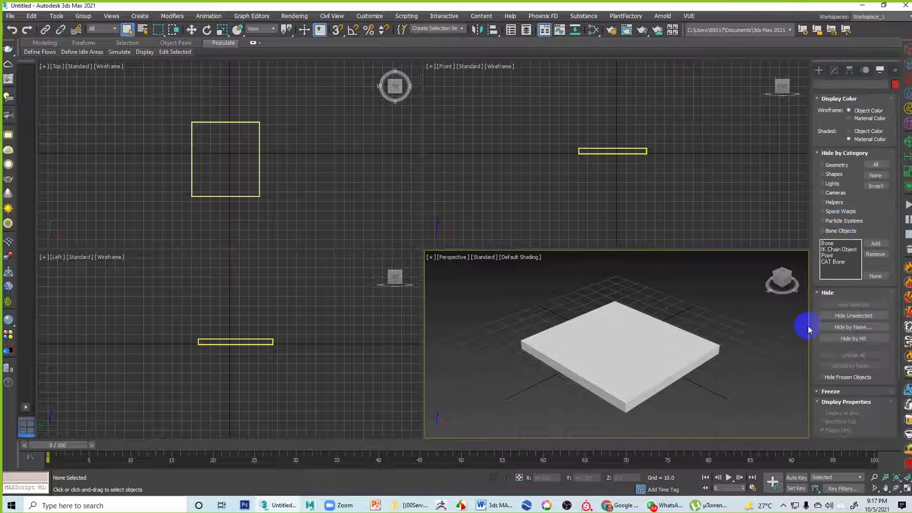
{"action": "scroll", "coordinate": [817, 320], "scroll_direction": "down", "scroll_amount": 3}
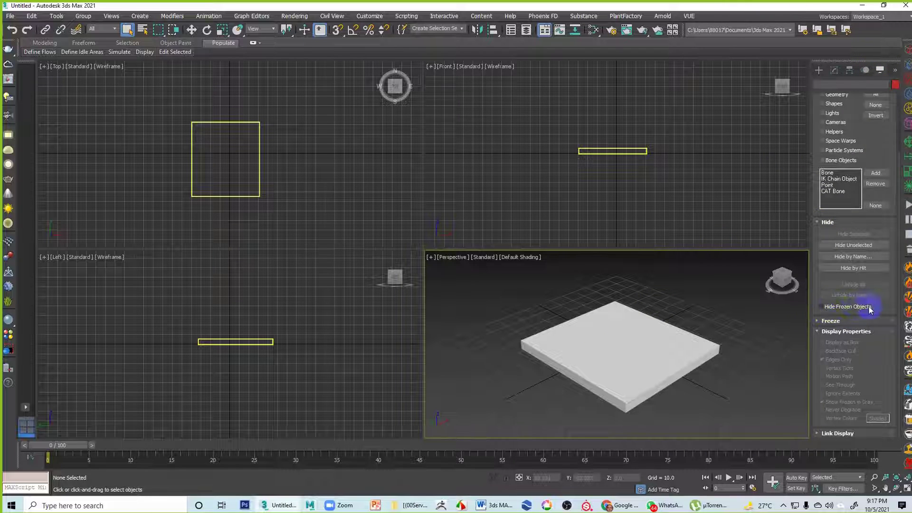
{"action": "left_click", "coordinate": [831, 309]}
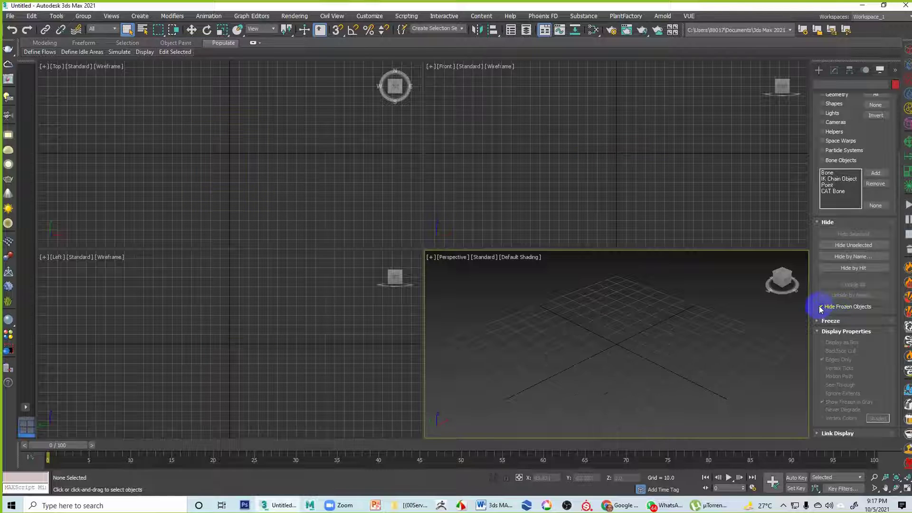
{"action": "left_click", "coordinate": [827, 308]}
{"action": "left_click", "coordinate": [818, 70]}
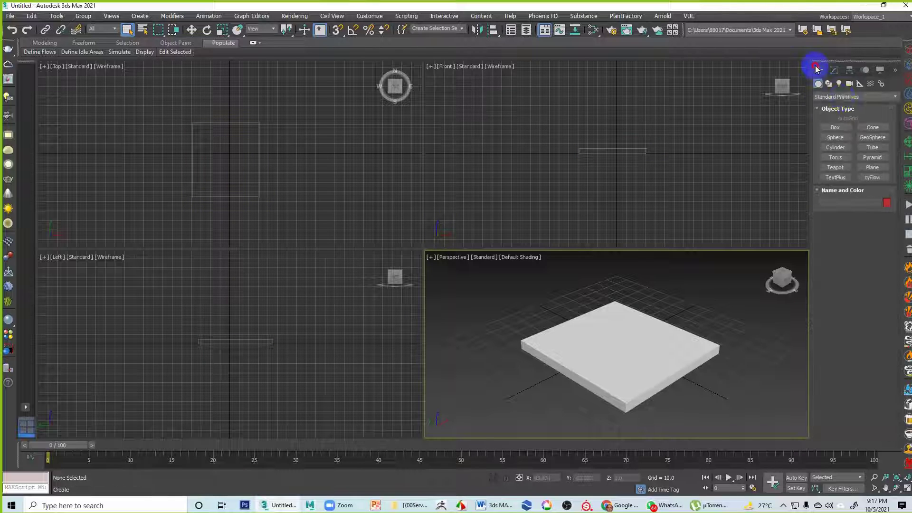
Create a teapot behind the frozen box in the Perspective view and try to select the box.
{"action": "left_click", "coordinate": [835, 167]}
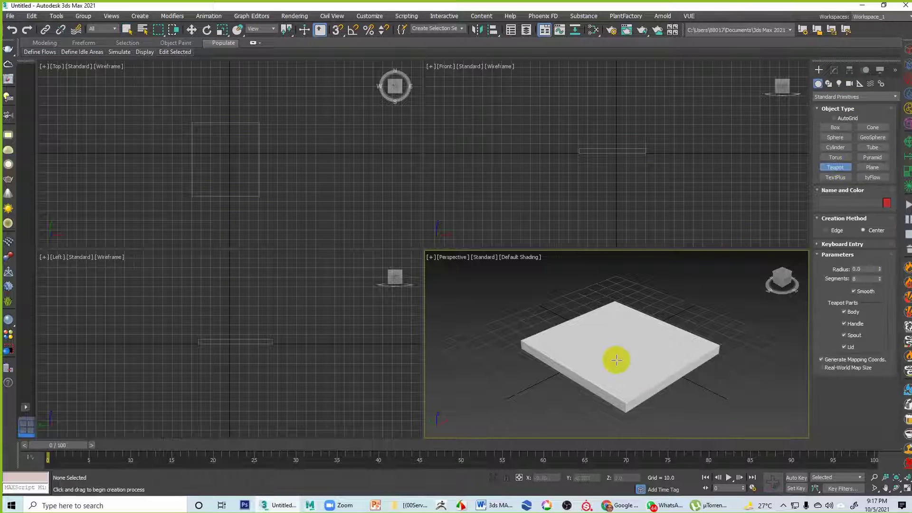
{"action": "left_click_drag", "start_coordinate": [700, 311], "coordinate": [731, 328]}
{"action": "right_click", "coordinate": [740, 334]}
{"action": "left_click", "coordinate": [686, 354]}
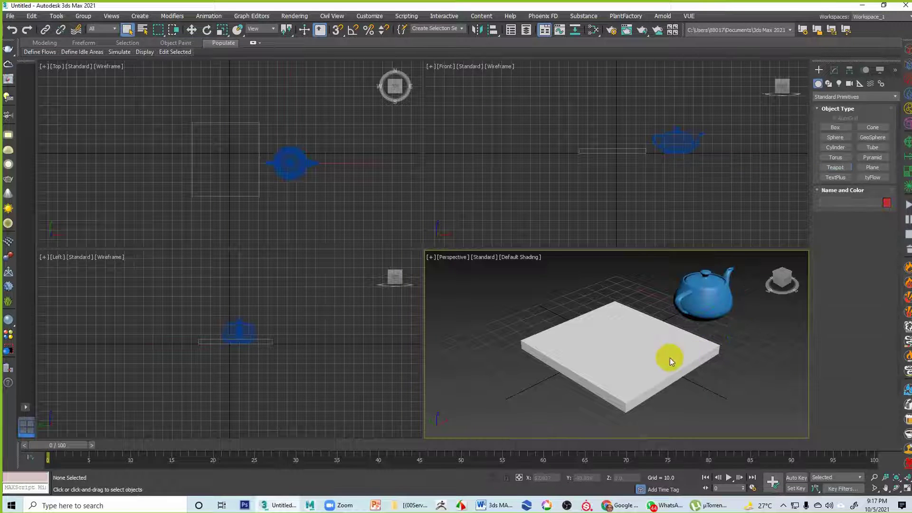
Toggle Hide Frozen Objects on and off repeatedly to compare the frozen box with the unfrozen teapot.
{"action": "left_click", "coordinate": [865, 70]}
{"action": "left_click", "coordinate": [880, 70]}
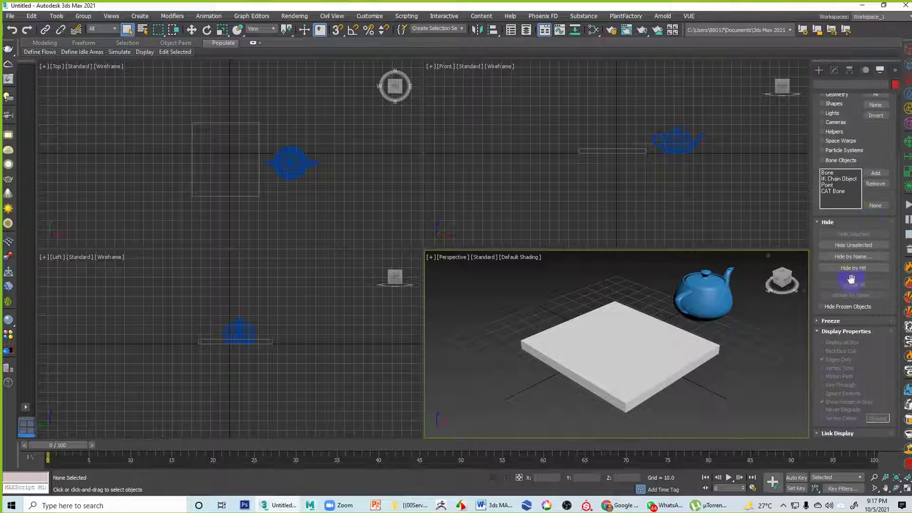
{"action": "left_click", "coordinate": [833, 307]}
{"action": "left_click", "coordinate": [829, 308]}
{"action": "left_click", "coordinate": [827, 308]}
{"action": "left_click", "coordinate": [827, 309]}
{"action": "left_click", "coordinate": [828, 310]}
{"action": "left_click", "coordinate": [828, 310]}
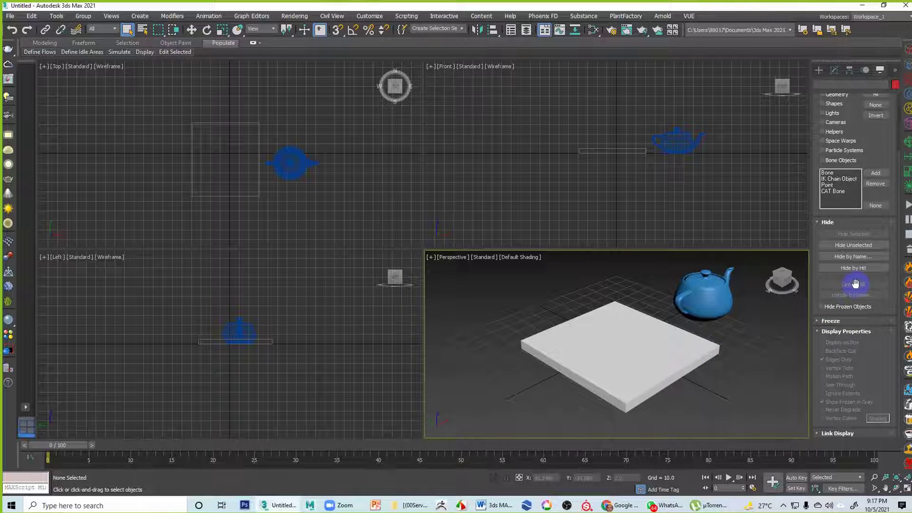
{"action": "left_click_drag", "start_coordinate": [824, 280], "coordinate": [848, 352]}
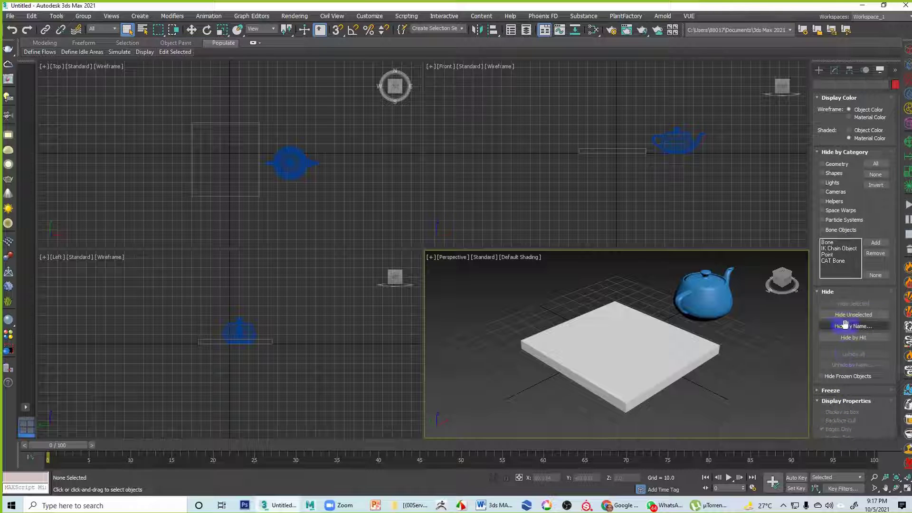
{"action": "left_click", "coordinate": [855, 337]}
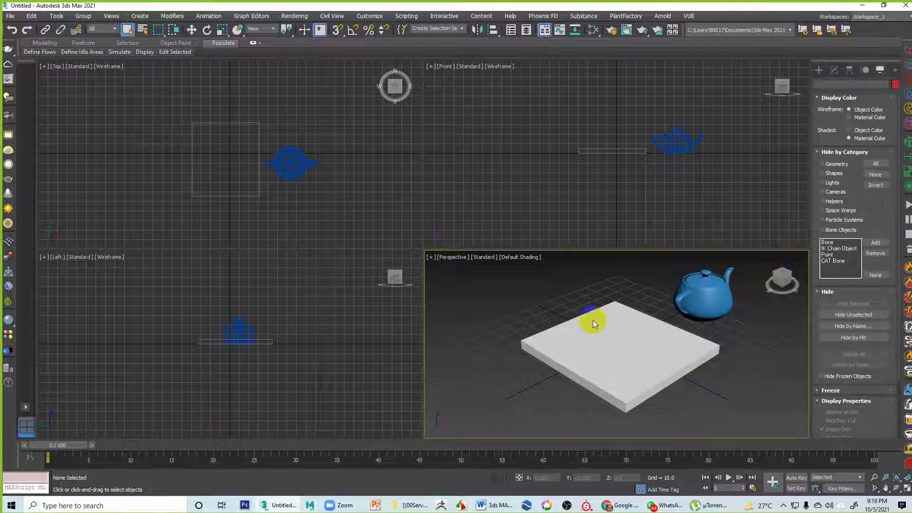
Select the teapot and check the context commands over it and over the frozen box.
{"action": "left_click", "coordinate": [716, 296]}
{"action": "right_click", "coordinate": [684, 299]}
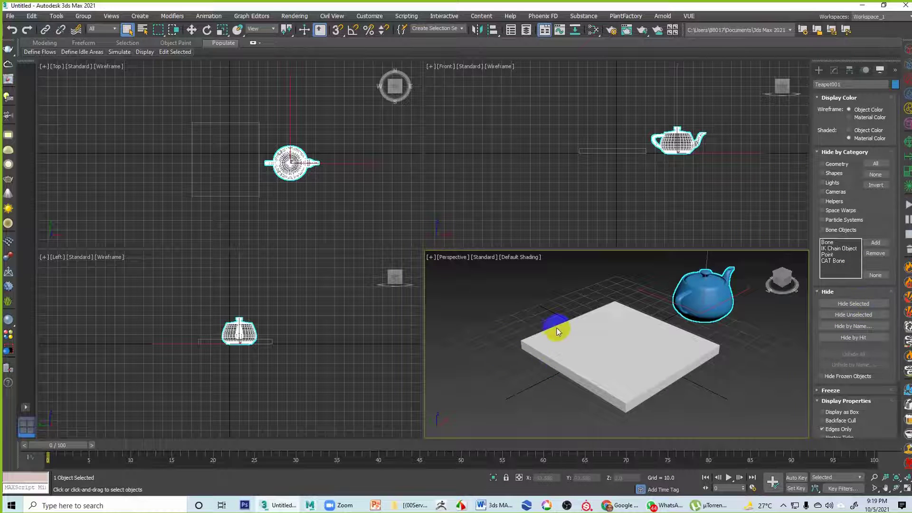
{"action": "right_click", "coordinate": [563, 338]}
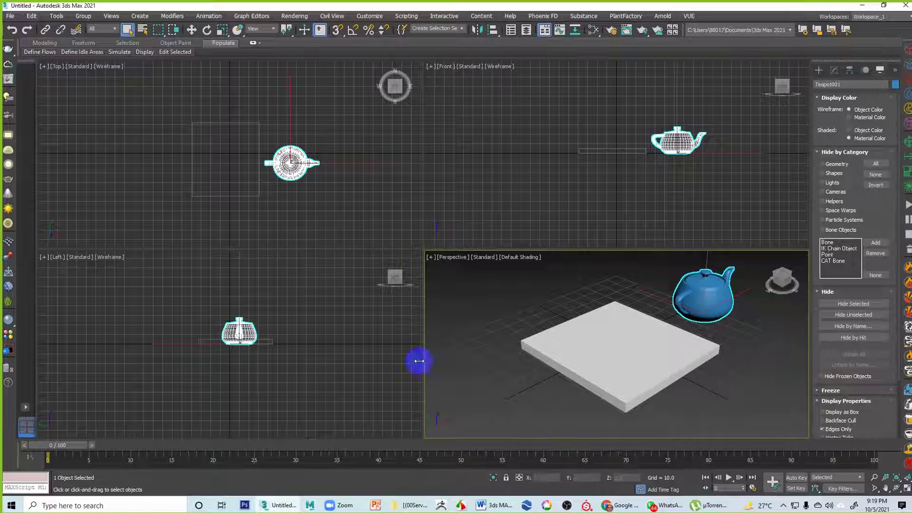
Discard the box and teapot scene without saving and start from an empty scene.
{"action": "left_click", "coordinate": [10, 16]}
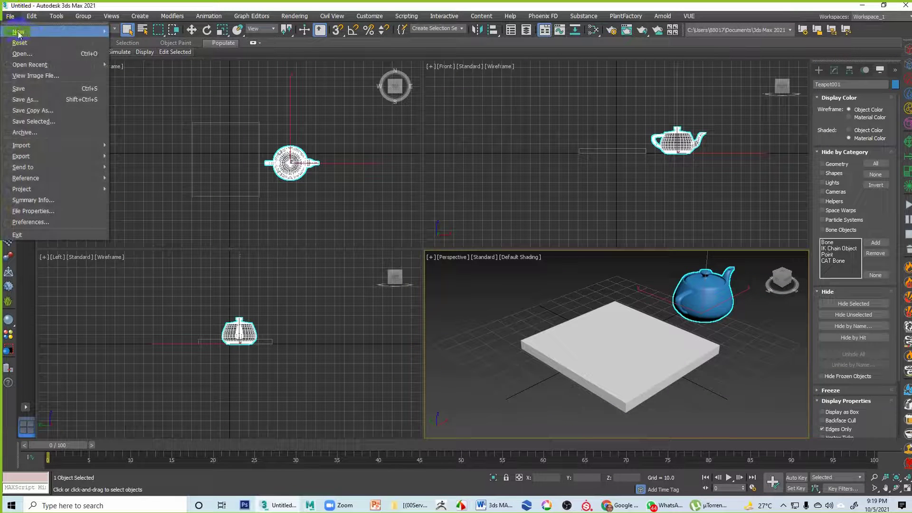
{"action": "left_click", "coordinate": [37, 41]}
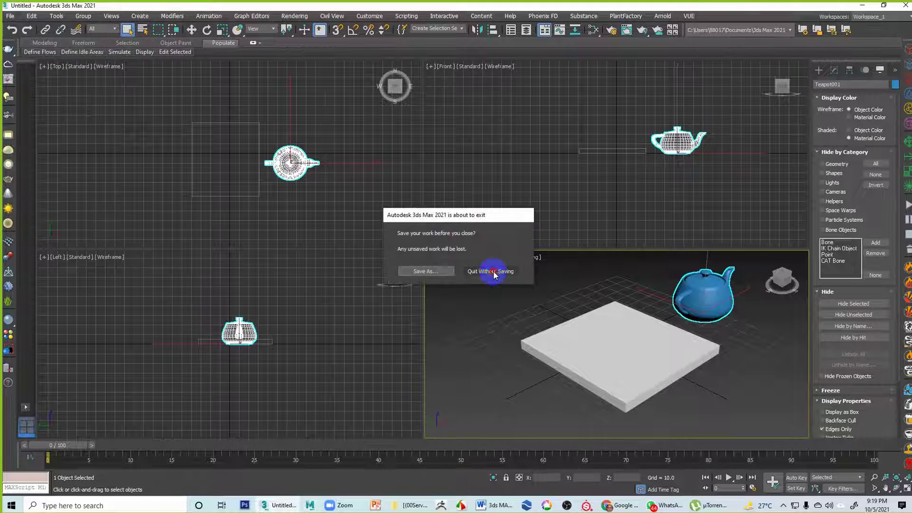
{"action": "left_click", "coordinate": [432, 268]}
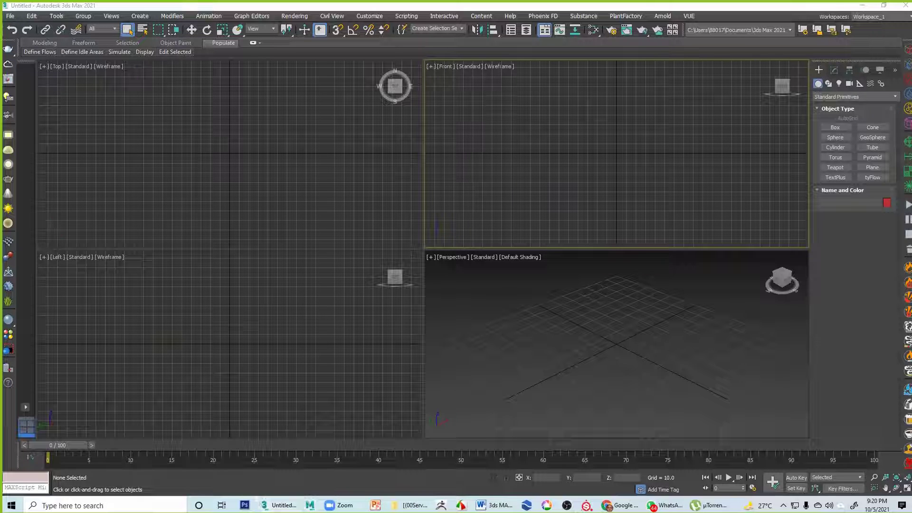
Make the Top, Left, Perspective and Front viewports active in turn, finishing with Perspective.
{"action": "left_click", "coordinate": [345, 190]}
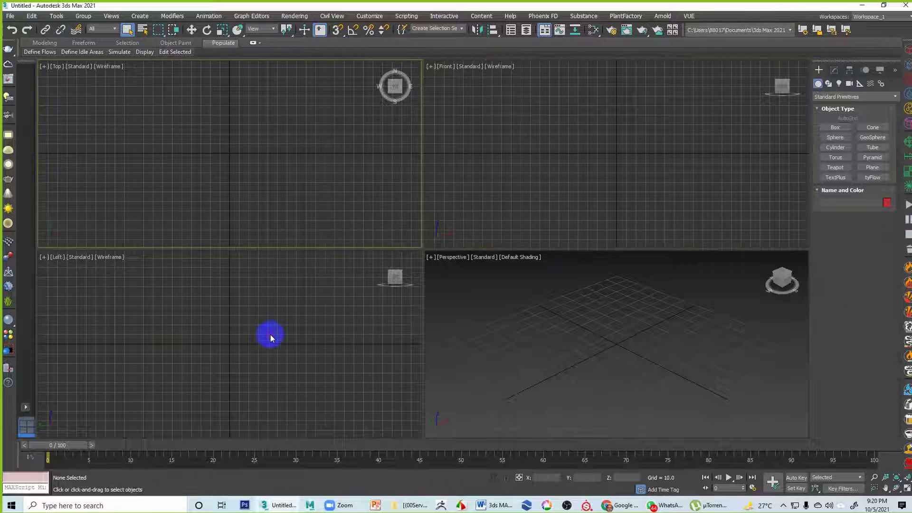
{"action": "left_click", "coordinate": [275, 335]}
{"action": "left_click", "coordinate": [583, 353]}
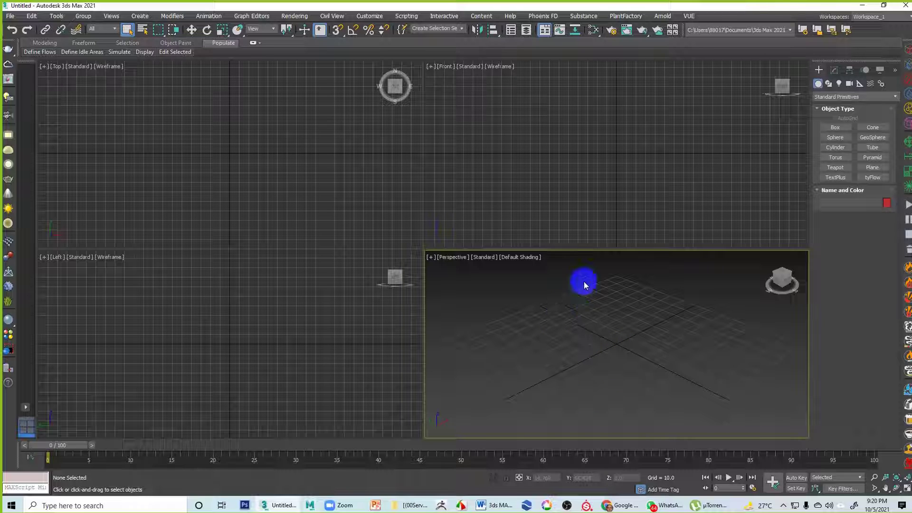
{"action": "left_click", "coordinate": [600, 220]}
{"action": "left_click", "coordinate": [604, 320]}
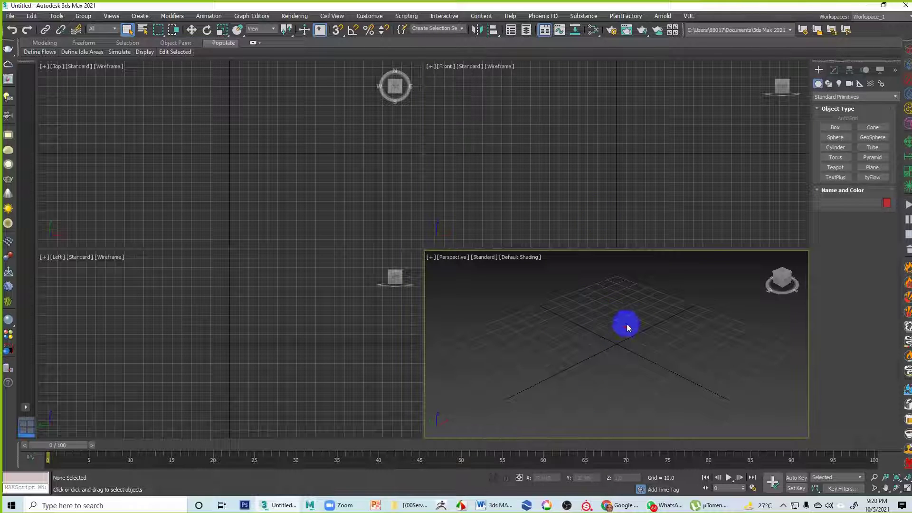
Create a teapot with a radius of about 21 at the centre of the Perspective grid.
{"action": "left_click", "coordinate": [836, 168]}
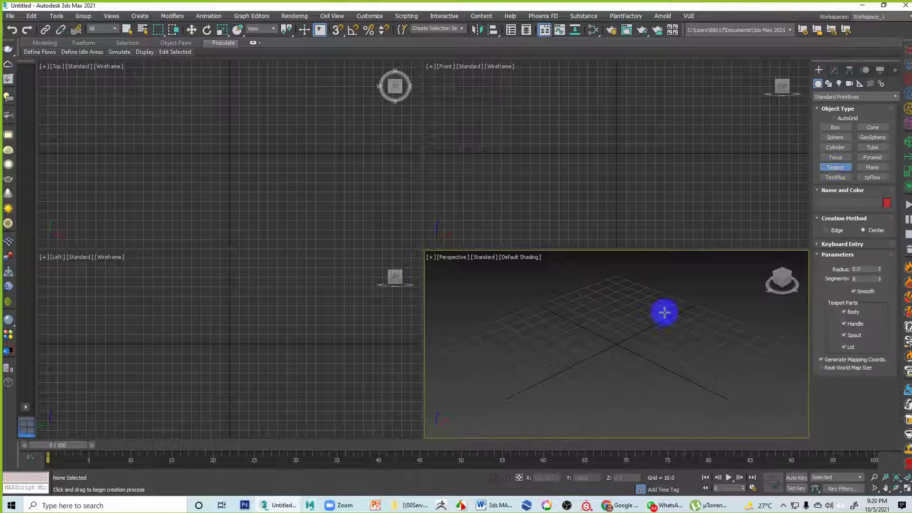
{"action": "left_click_drag", "start_coordinate": [615, 340], "coordinate": [622, 366]}
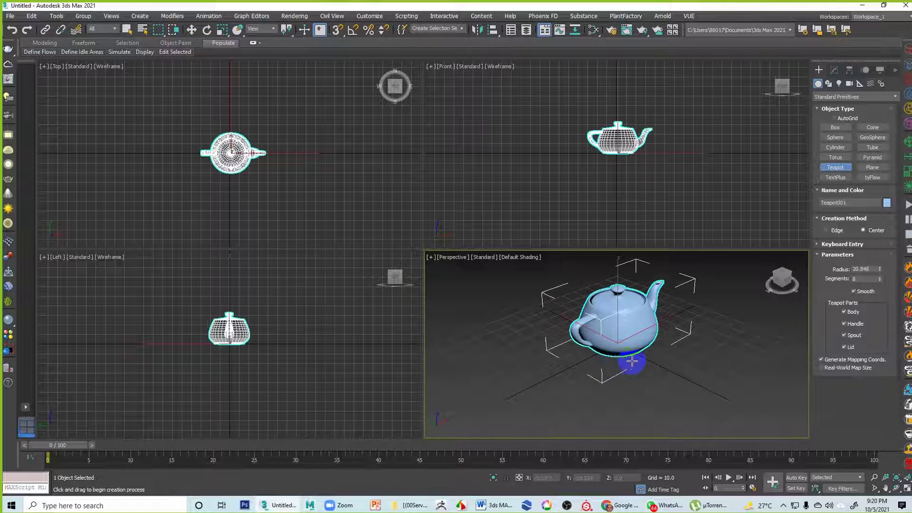
{"action": "right_click", "coordinate": [632, 364]}
{"action": "middle_click_drag", "start_coordinate": [638, 357], "coordinate": [633, 386]}
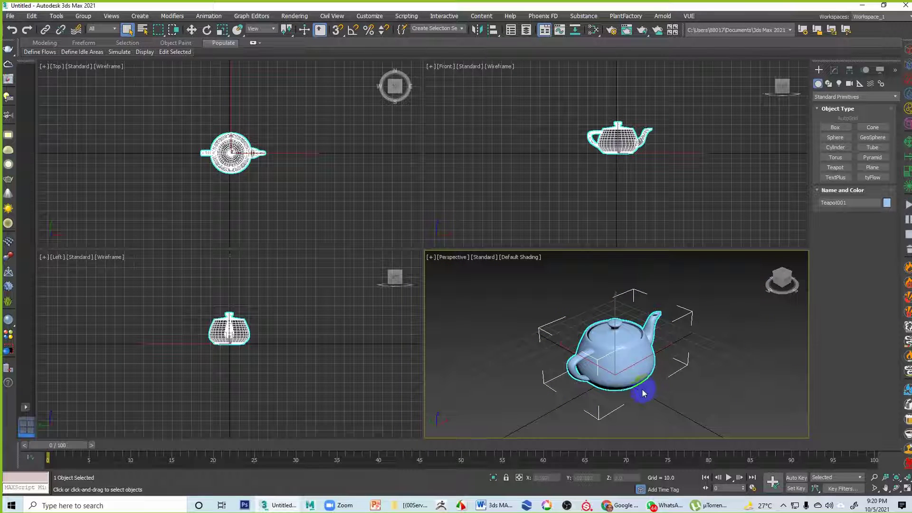
Set the environment background colour to bright blue, RGB 0, 116, 247.
{"action": "key", "text": "8"}
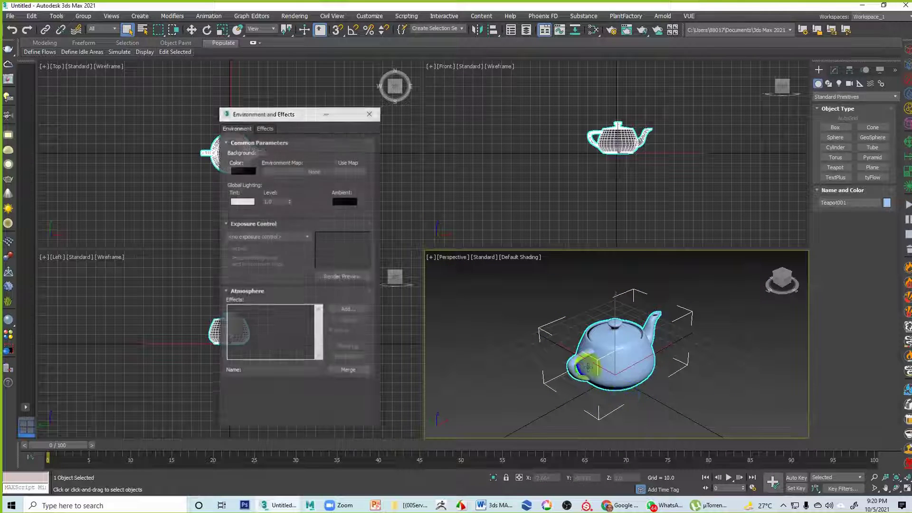
{"action": "left_click", "coordinate": [370, 113]}
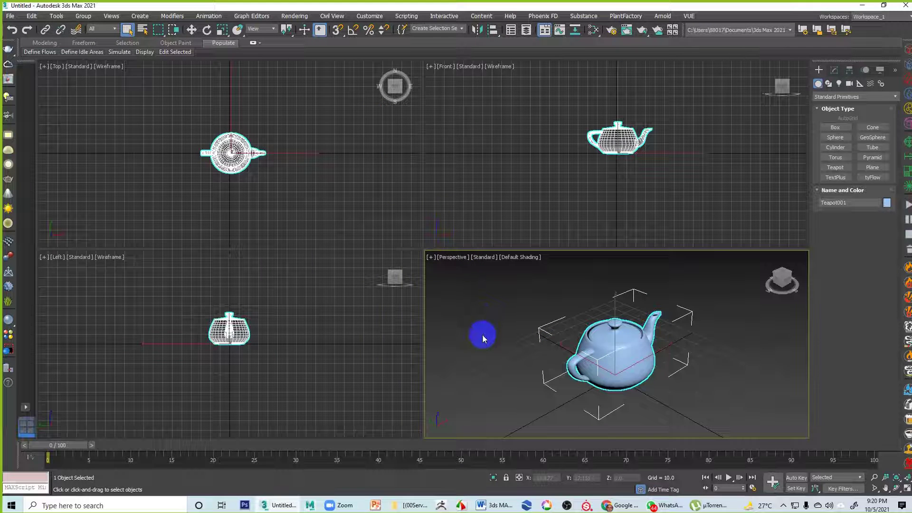
{"action": "key", "text": "8"}
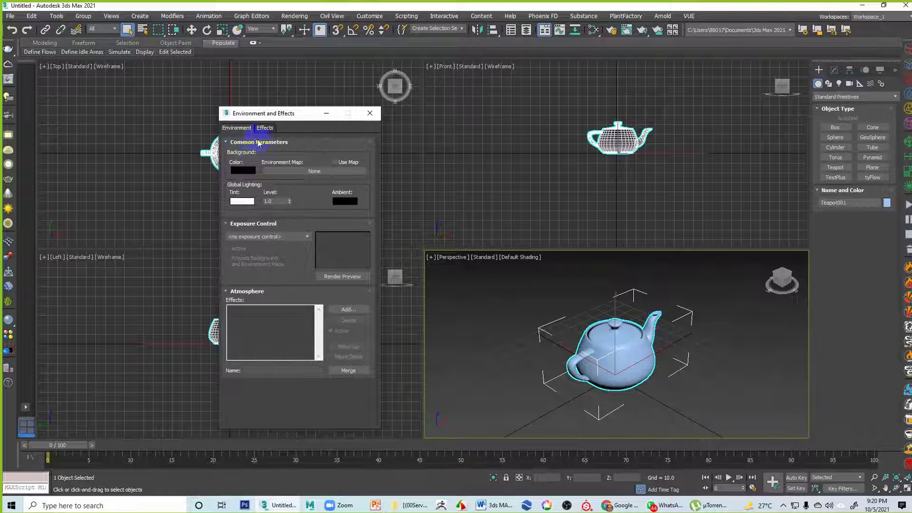
{"action": "left_click", "coordinate": [244, 171]}
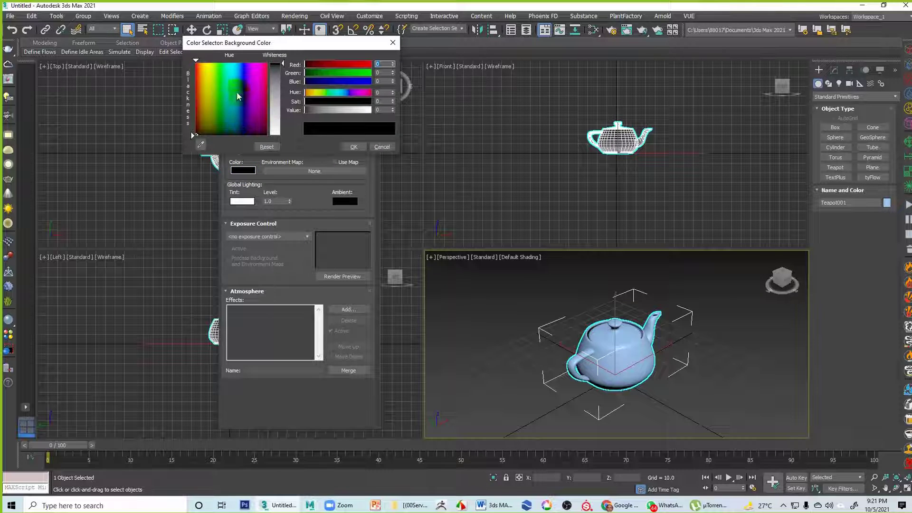
{"action": "mouse_move", "coordinate": [238, 97]}
{"action": "left_mouse_down"}
{"action": "mouse_move", "coordinate": [249, 72]}
{"action": "mouse_move", "coordinate": [238, 65]}
{"action": "left_mouse_up"}
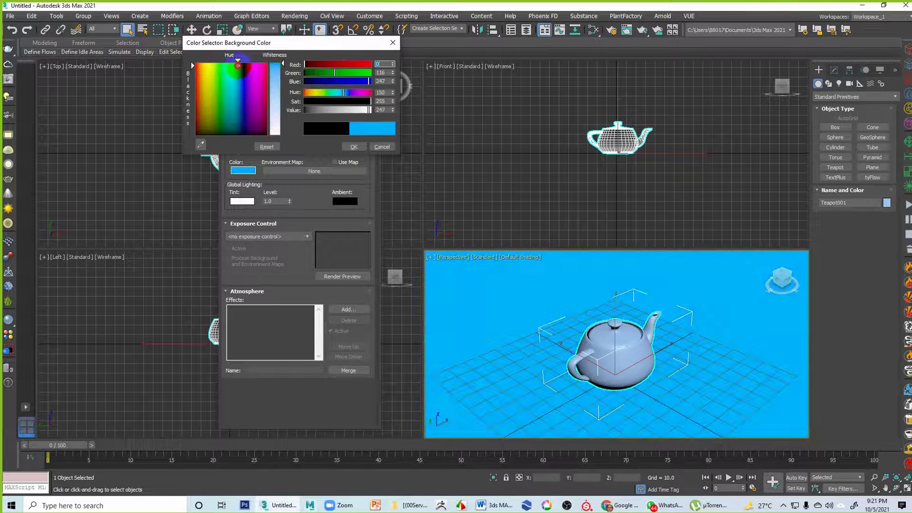
{"action": "left_click", "coordinate": [353, 146]}
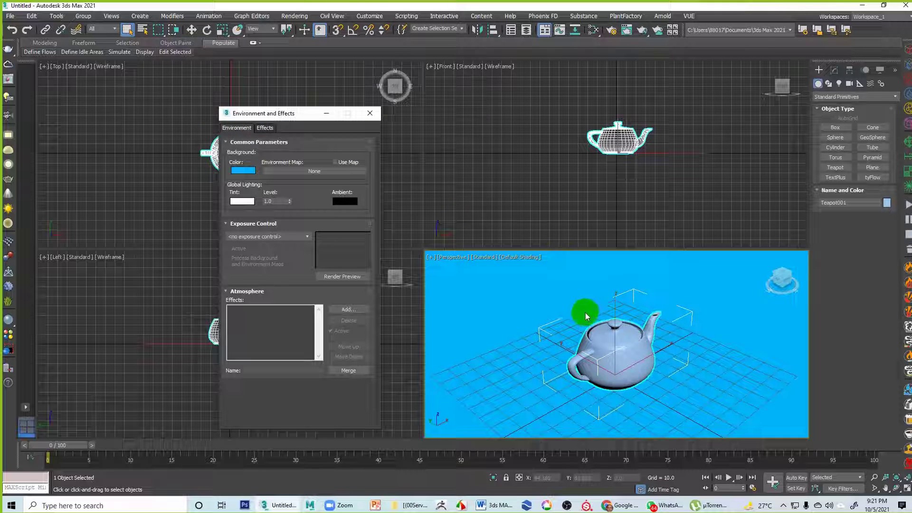
Render the Perspective view of the teapot against the blue background and close the rendered image.
{"action": "left_click", "coordinate": [643, 31]}
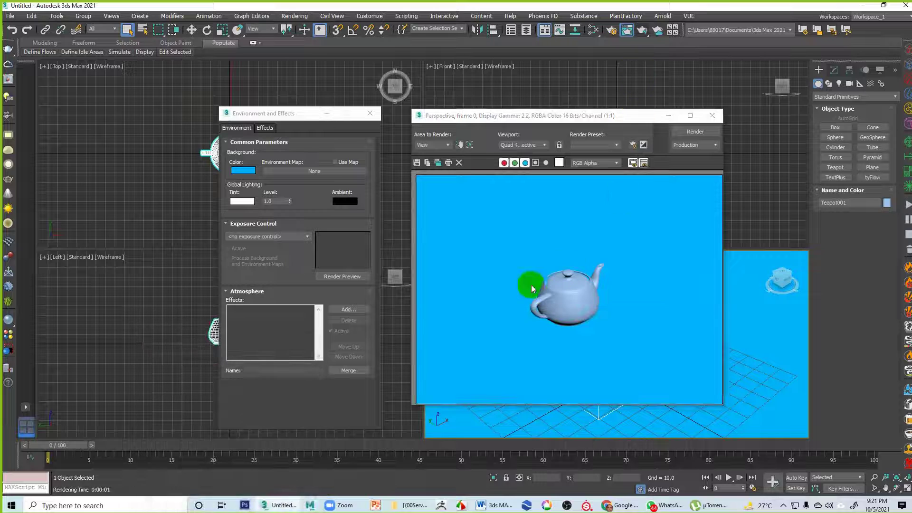
{"action": "left_click", "coordinate": [714, 117]}
{"action": "left_click", "coordinate": [238, 171]}
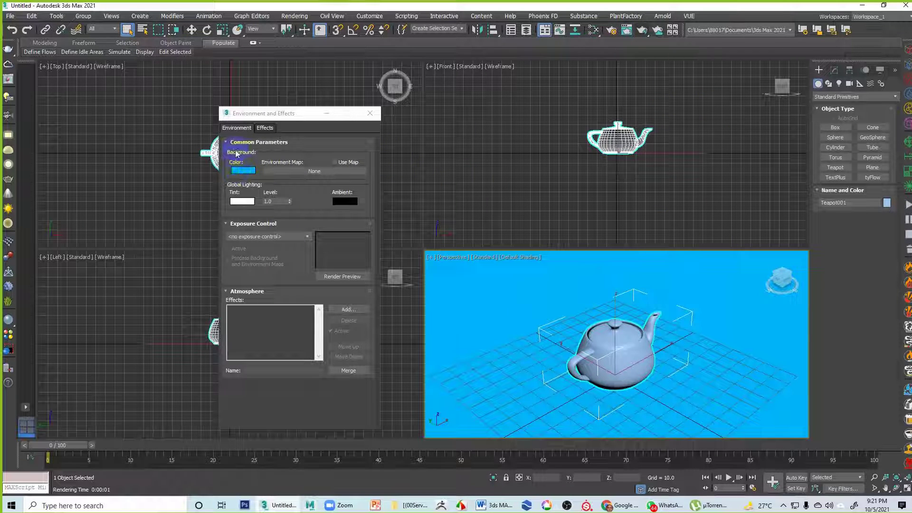
{"action": "left_click", "coordinate": [239, 171]}
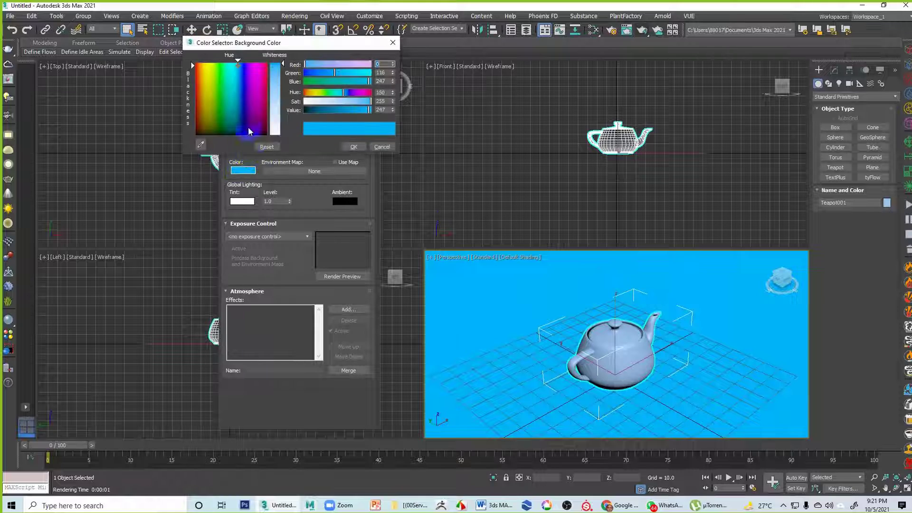
{"action": "left_click_drag", "start_coordinate": [250, 84], "coordinate": [193, 136]}
{"action": "left_click", "coordinate": [382, 148]}
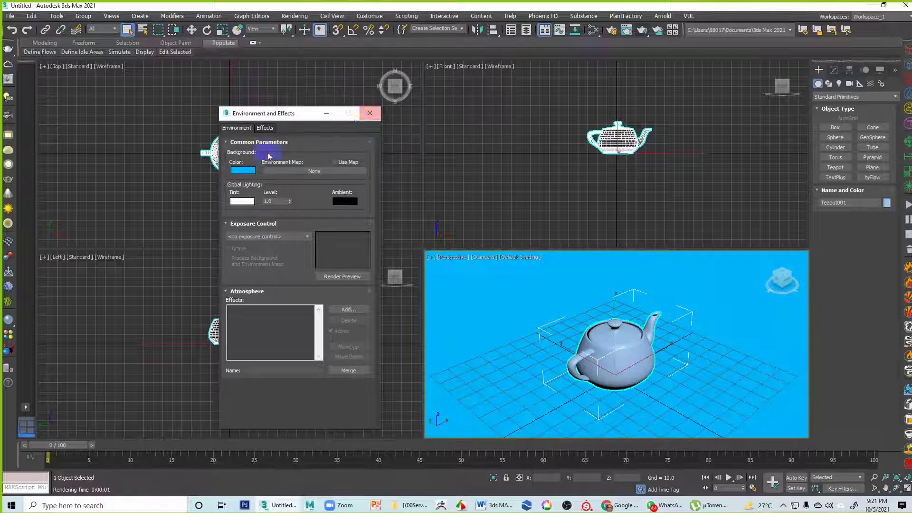
Set the environment background colour to black, RGB 0, 0, 0, close the environment settings and deselect the teapot.
{"action": "left_click", "coordinate": [248, 173]}
{"action": "left_click", "coordinate": [195, 135]}
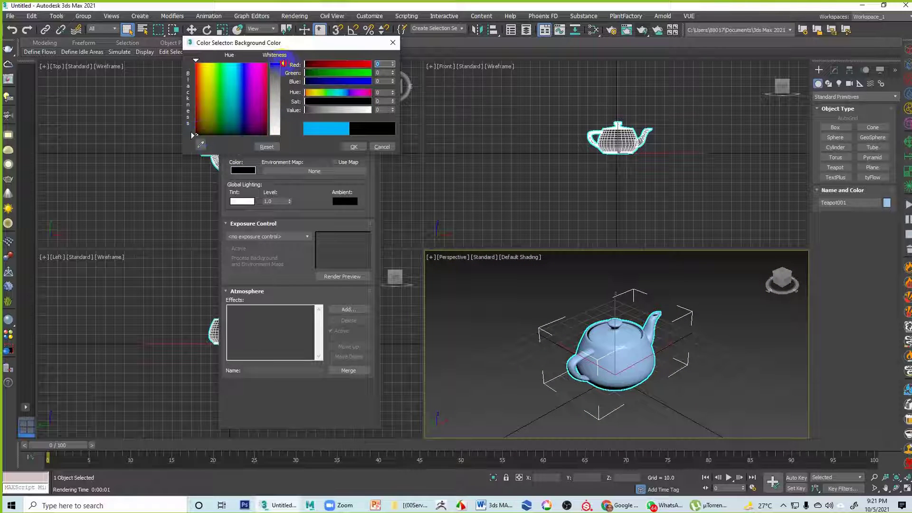
{"action": "left_click", "coordinate": [322, 98]}
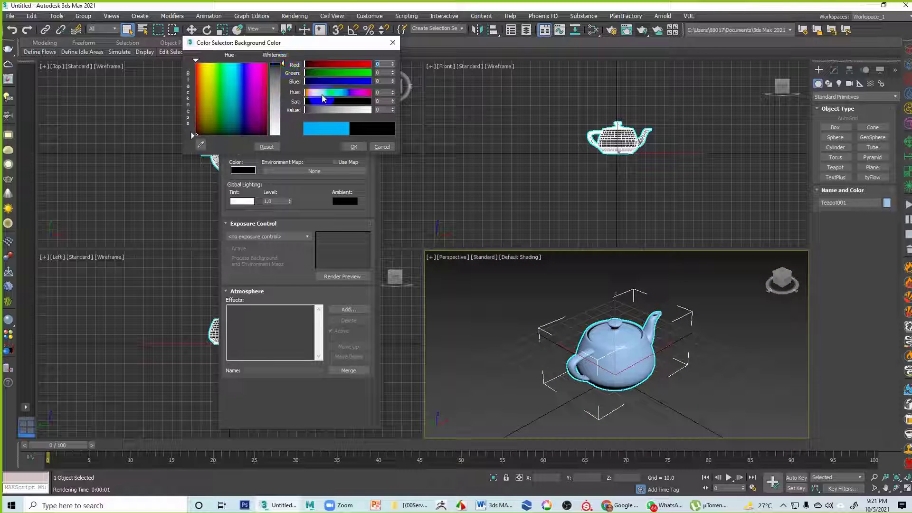
{"action": "left_click", "coordinate": [354, 146]}
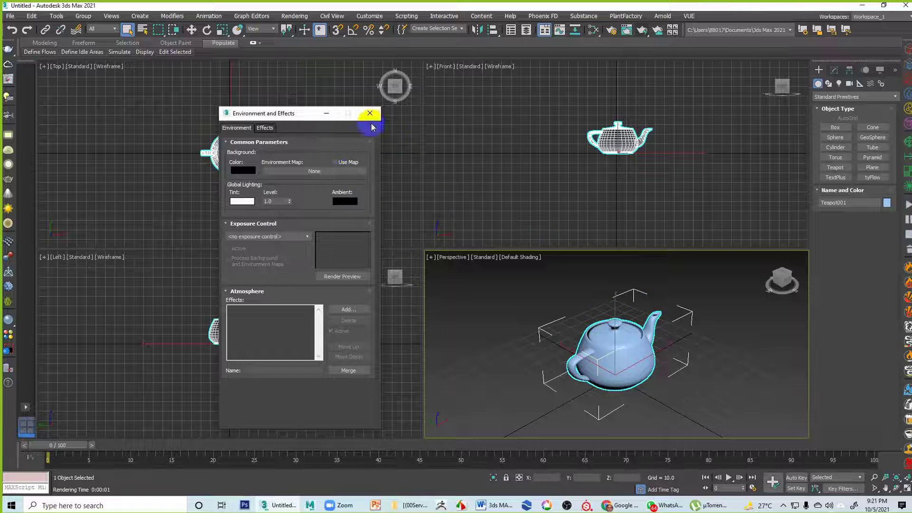
{"action": "left_click", "coordinate": [372, 116]}
{"action": "left_click", "coordinate": [692, 338]}
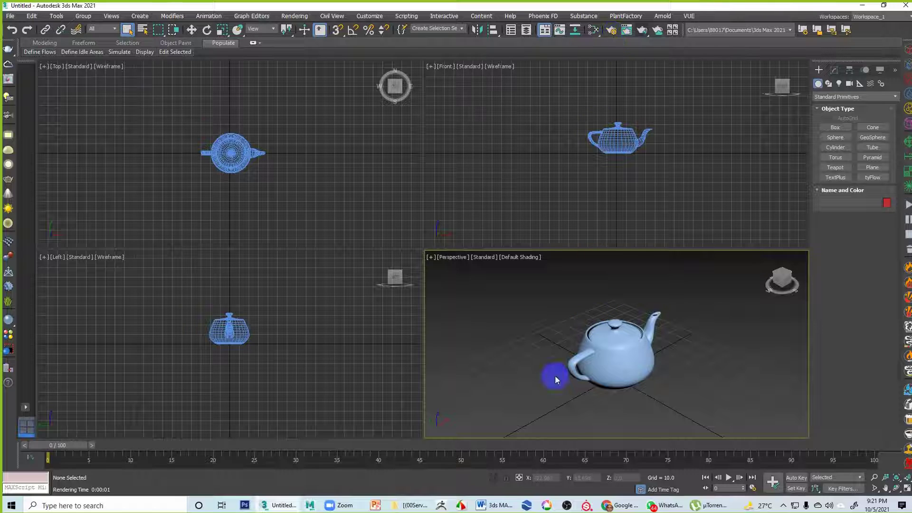
{"action": "left_click", "coordinate": [611, 31]}
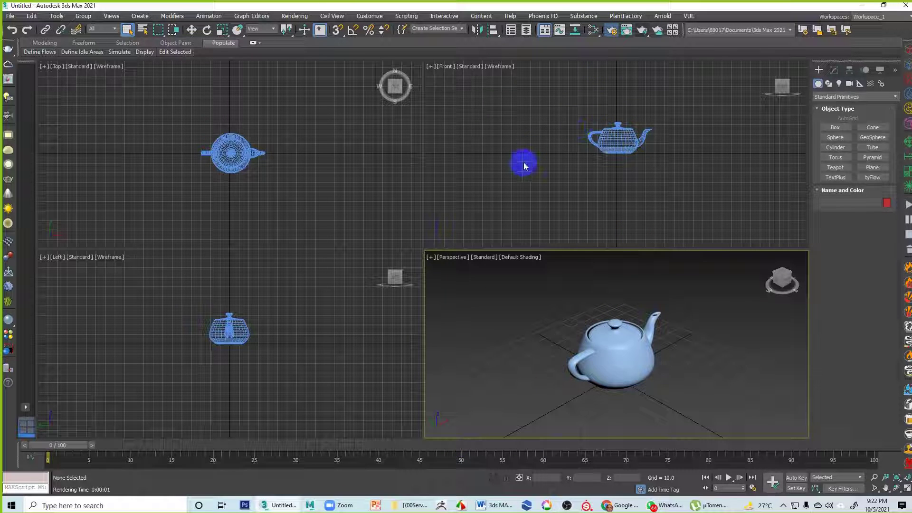
{"action": "left_click_drag", "start_coordinate": [604, 158], "coordinate": [508, 128]}
{"action": "left_click", "coordinate": [619, 124]}
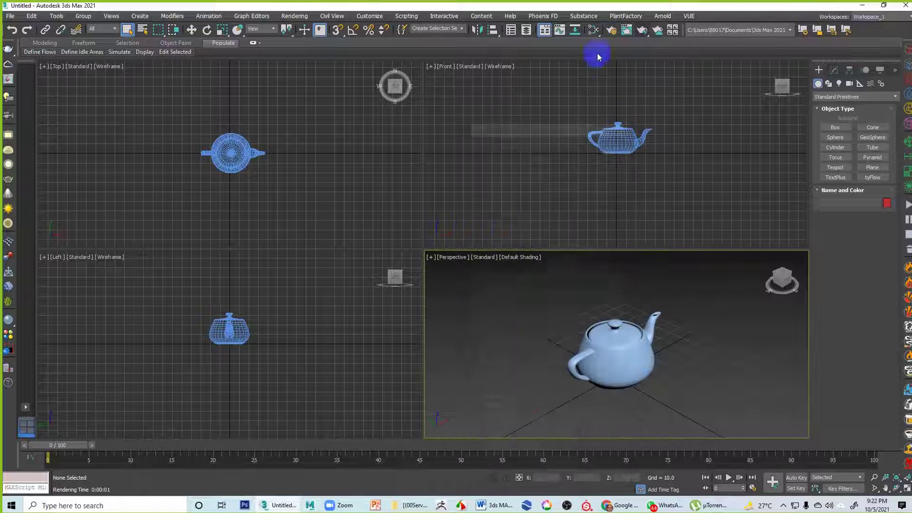
Set the render output size to the HDTV (video) preset at 1920 x 1080 and uncover the Perspective viewport.
{"action": "key", "text": "F10"}
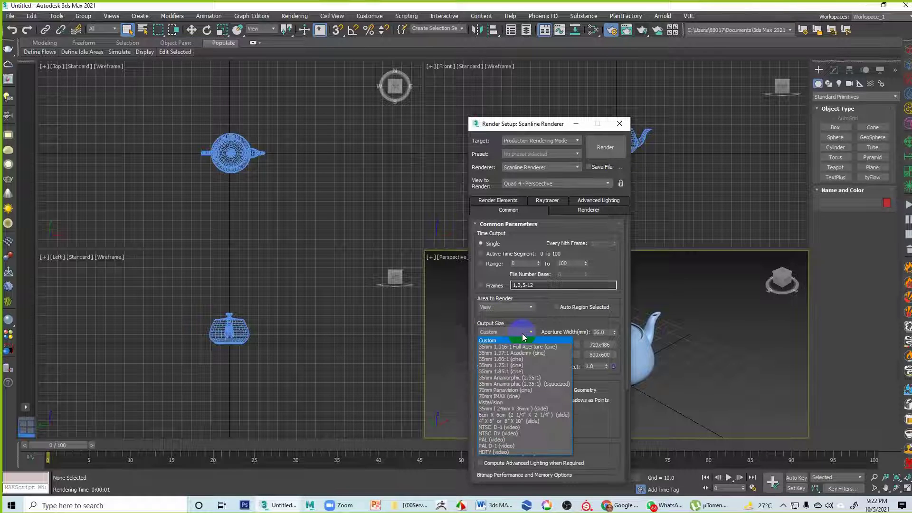
{"action": "left_click", "coordinate": [522, 332]}
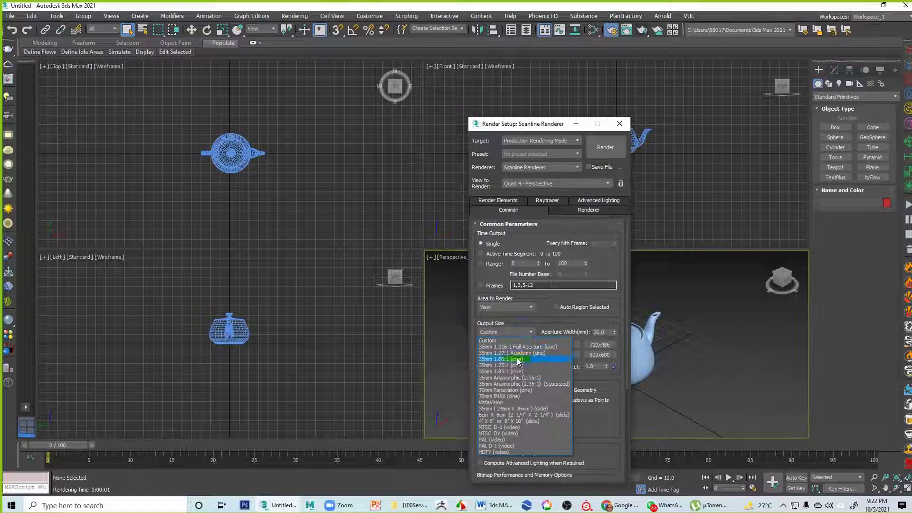
{"action": "left_click", "coordinate": [492, 453]}
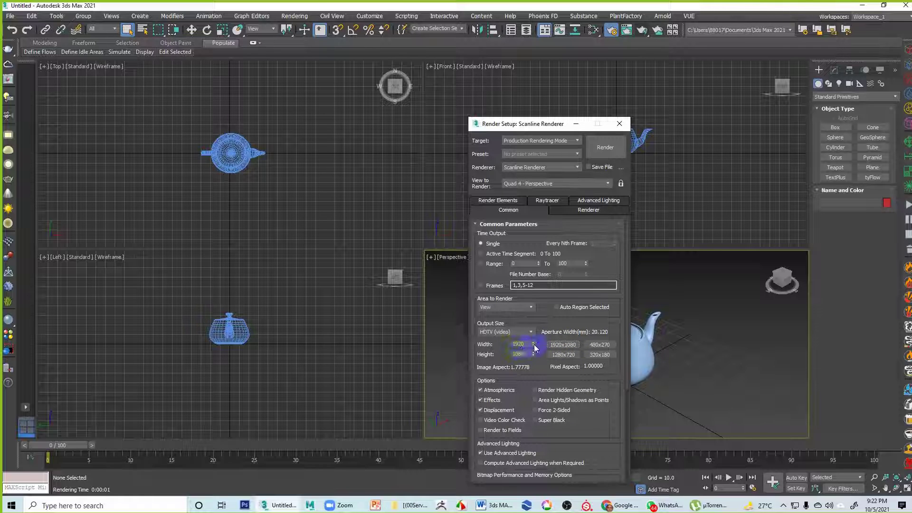
{"action": "left_click_drag", "start_coordinate": [549, 123], "coordinate": [357, 66]}
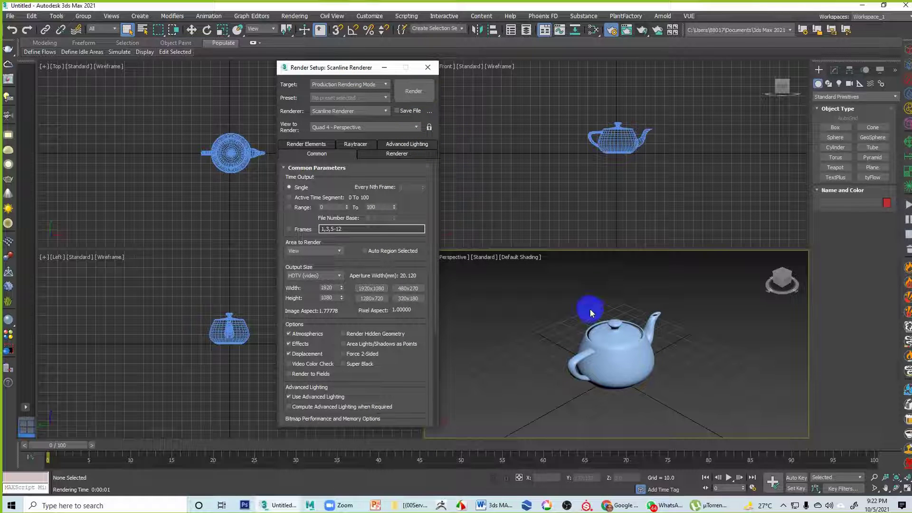
Render the Perspective view and examine the teapot image maximised and at several magnifications before closing it.
{"action": "left_click", "coordinate": [419, 97]}
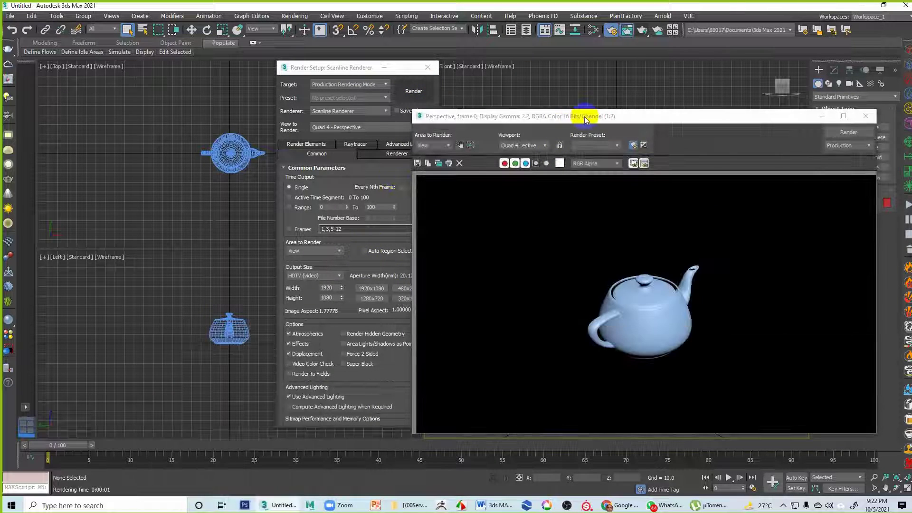
{"action": "left_click_drag", "start_coordinate": [586, 118], "coordinate": [382, 97]}
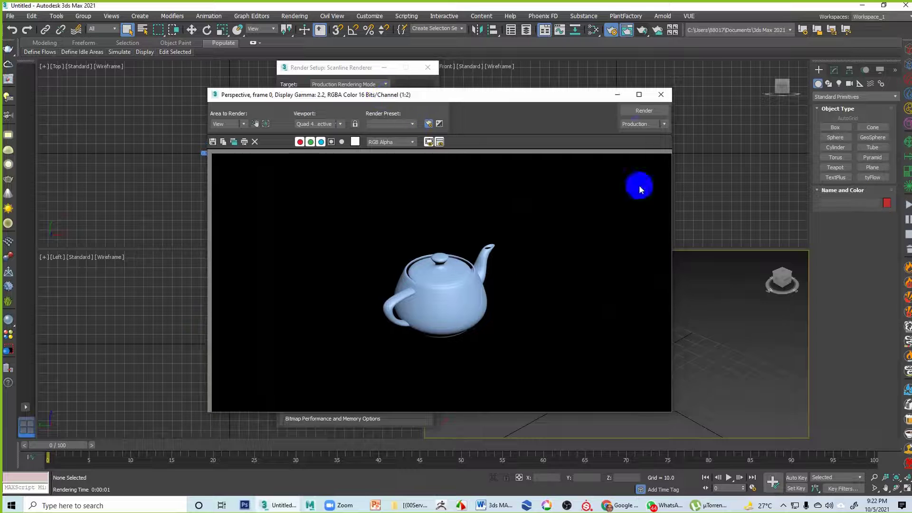
{"action": "left_click", "coordinate": [638, 95]}
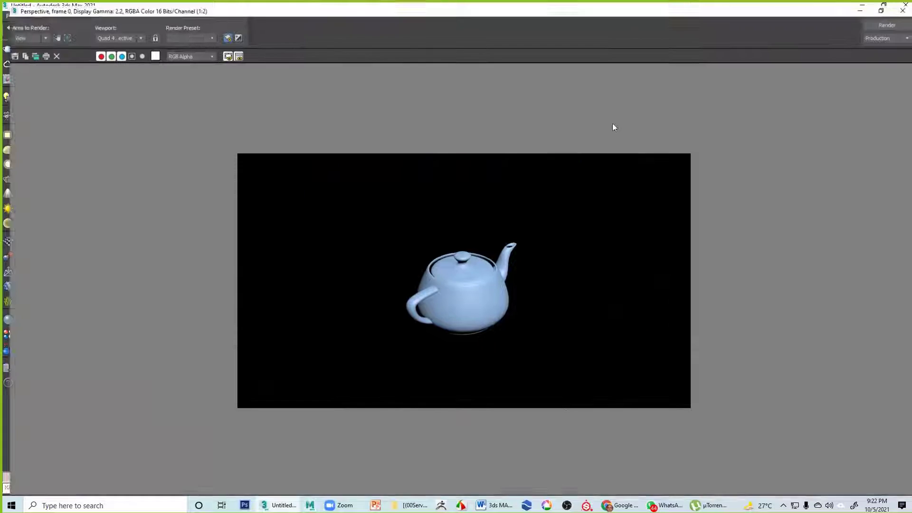
{"action": "left_click", "coordinate": [551, 250], "text": "ctrl"}
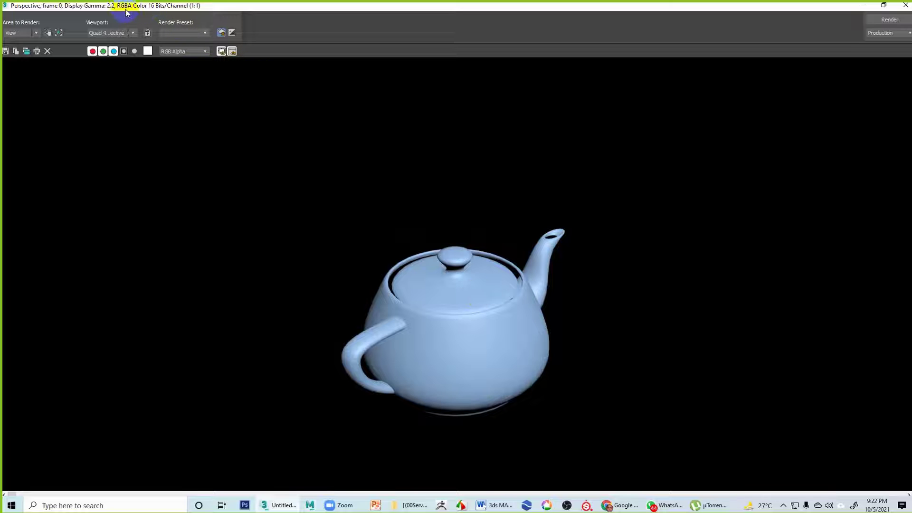
{"action": "left_click", "coordinate": [883, 5]}
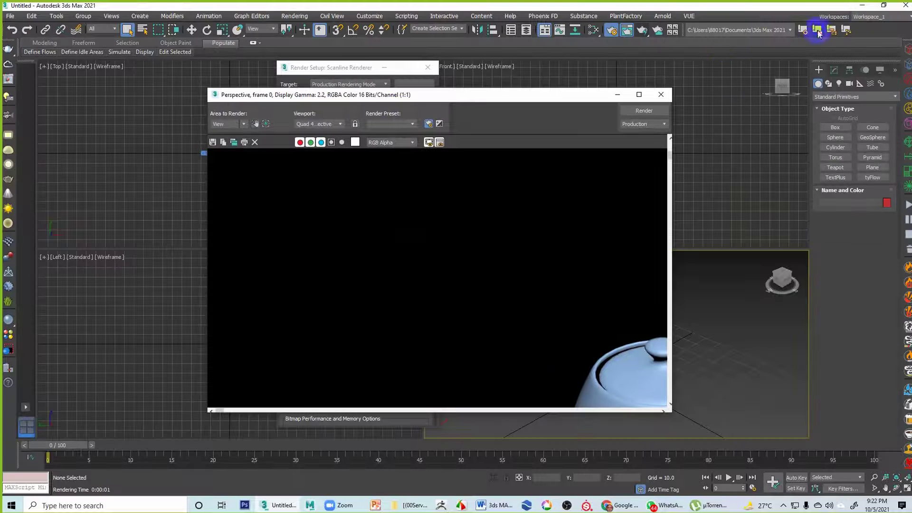
{"action": "scroll", "coordinate": [576, 325], "scroll_direction": "down", "scroll_amount": 2}
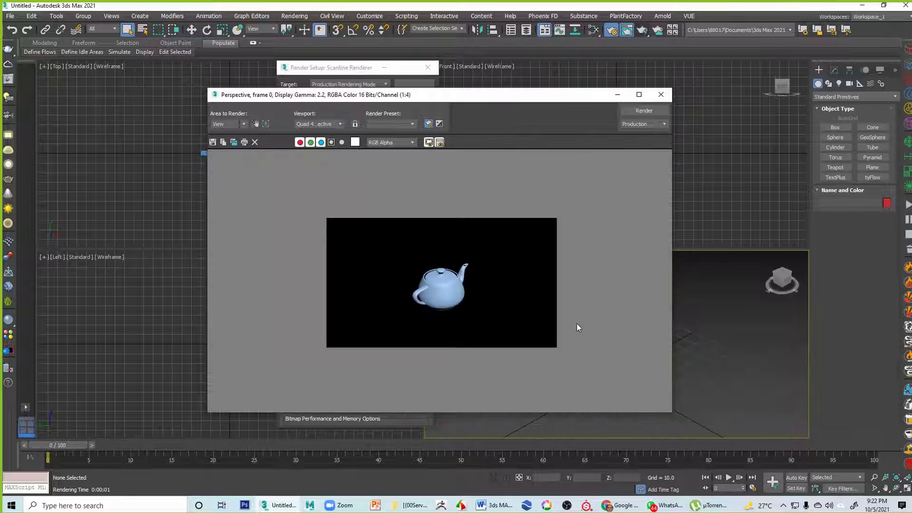
{"action": "scroll", "coordinate": [523, 319], "scroll_direction": "up", "scroll_amount": 3}
{"action": "scroll", "coordinate": [416, 290], "scroll_direction": "down", "scroll_amount": 1}
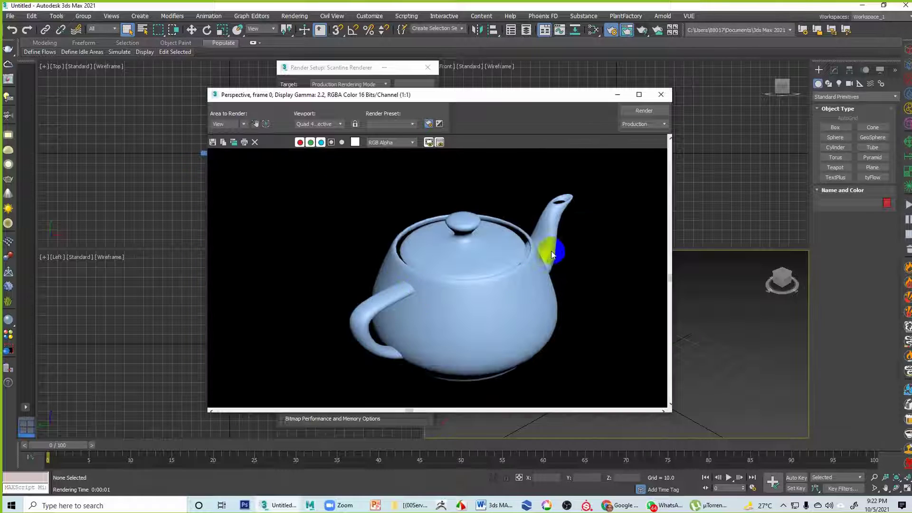
{"action": "left_click", "coordinate": [661, 94]}
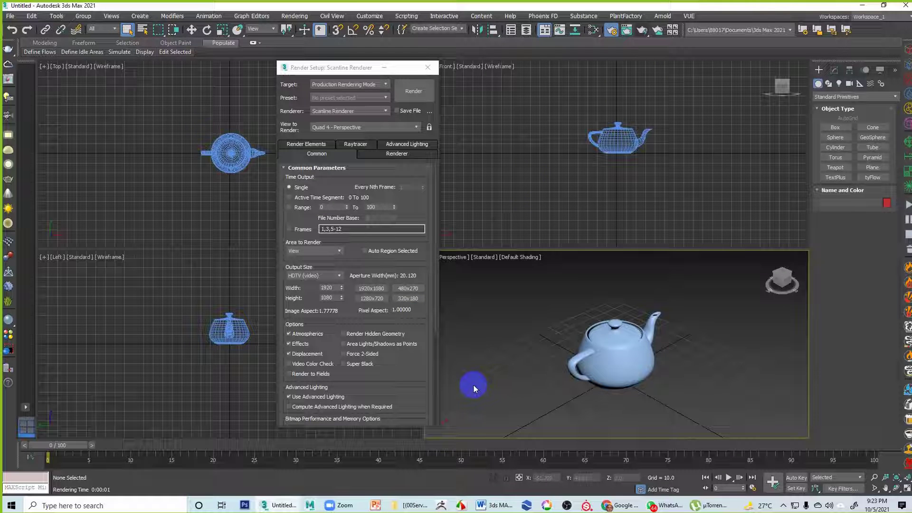
Render the Perspective view again and review the file formats offered for saving the image, without saving it.
{"action": "left_click", "coordinate": [625, 31]}
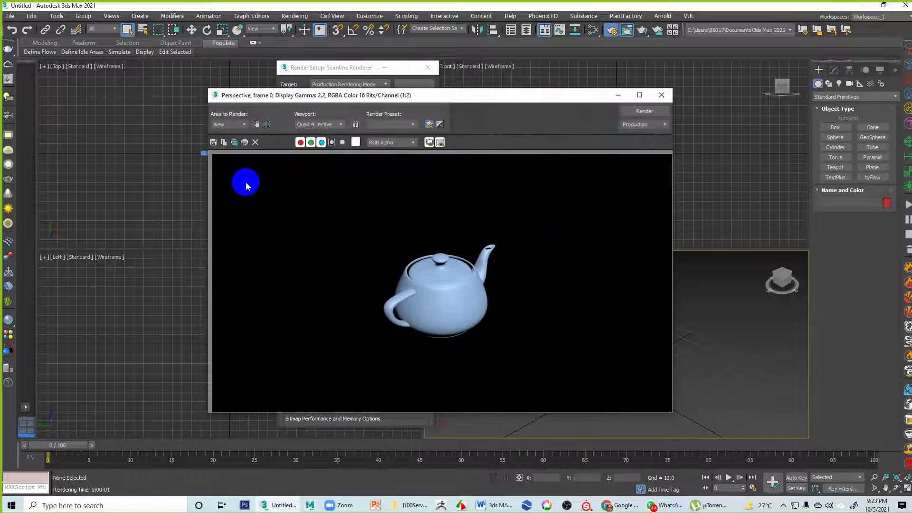
{"action": "left_click", "coordinate": [213, 142]}
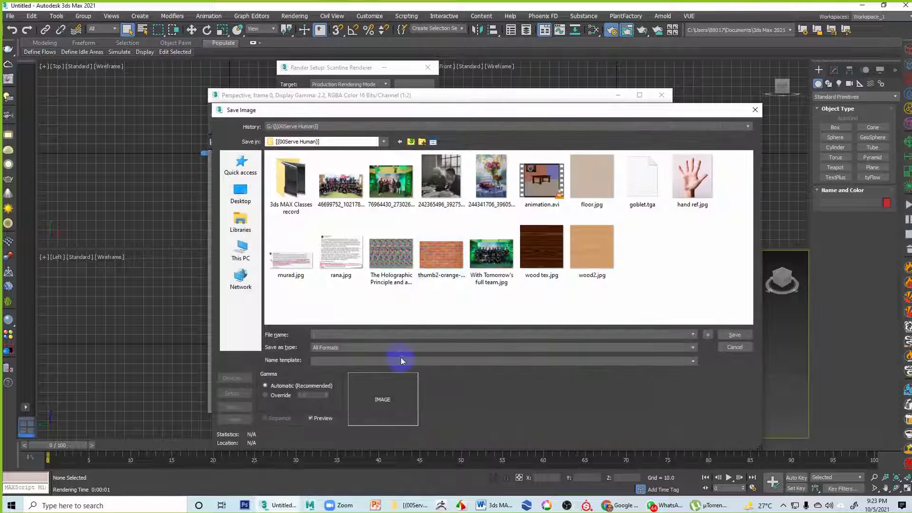
{"action": "left_click", "coordinate": [373, 350]}
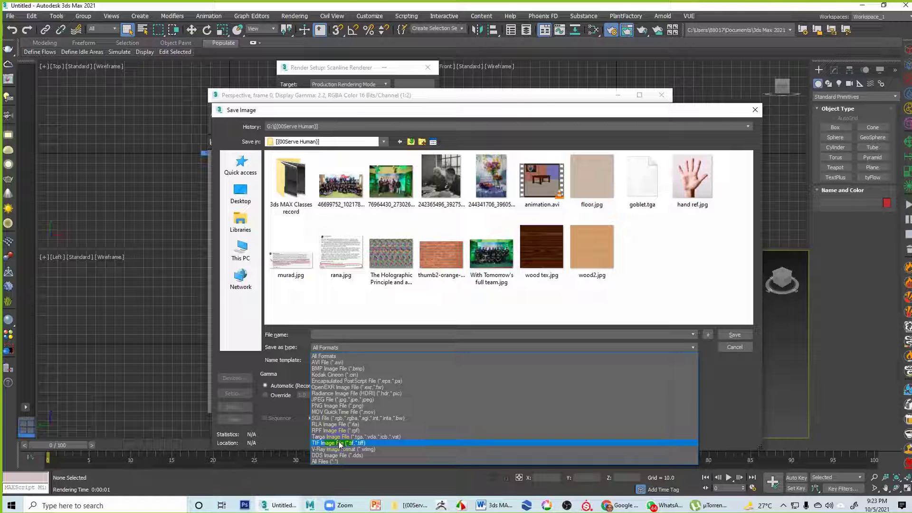
{"action": "left_click", "coordinate": [703, 377]}
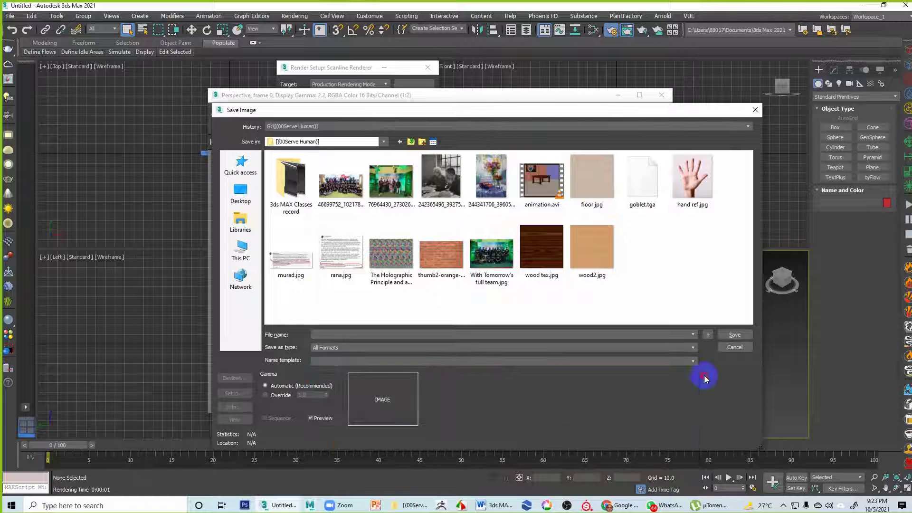
{"action": "left_click", "coordinate": [736, 347]}
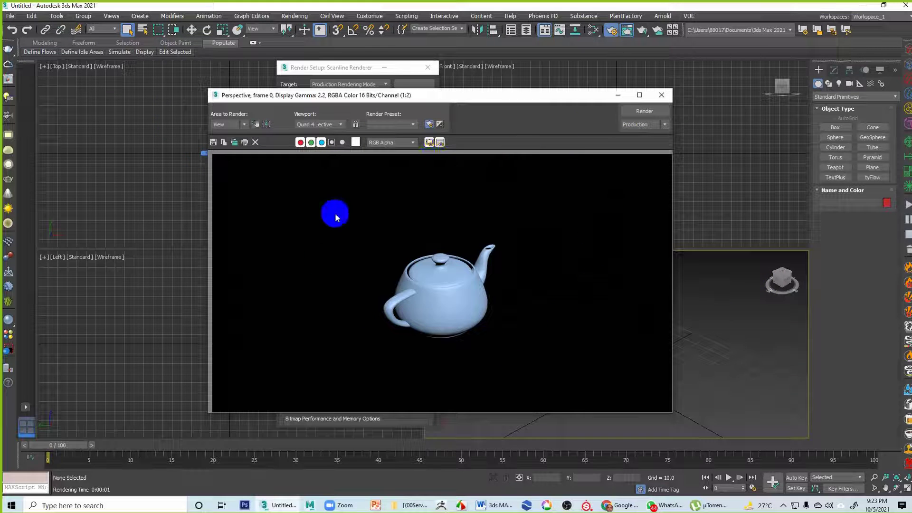
{"action": "left_click", "coordinate": [455, 261]}
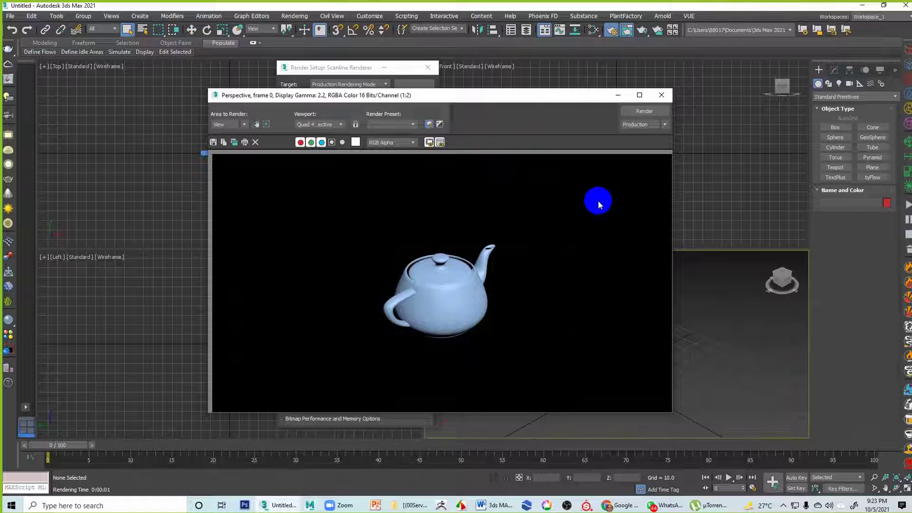
{"action": "left_click", "coordinate": [661, 95]}
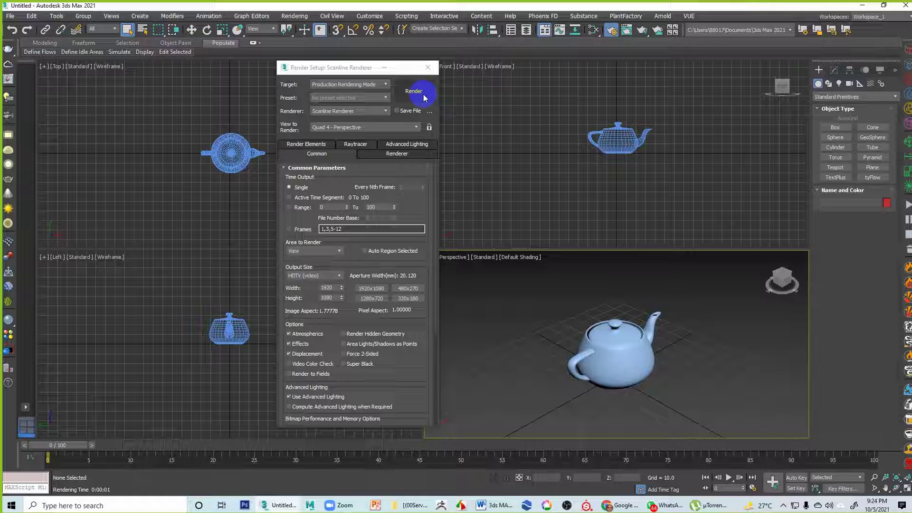
Select the teapot and frame it off-centre in the Perspective viewport with empty grid beside it.
{"action": "mouse_move", "coordinate": [601, 337]}
{"action": "middle_mouse_down"}
{"action": "mouse_move", "coordinate": [604, 324]}
{"action": "mouse_move", "coordinate": [597, 325]}
{"action": "middle_mouse_up"}
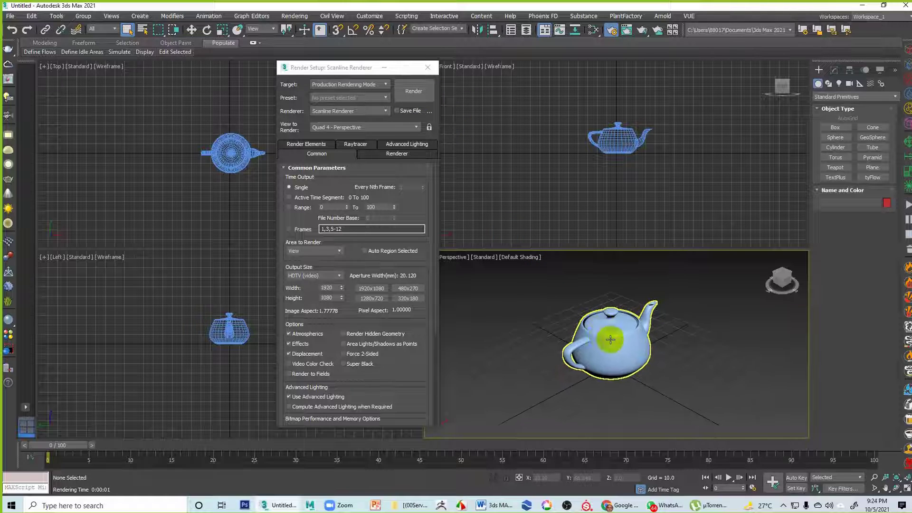
{"action": "scroll", "coordinate": [610, 339], "scroll_direction": "up", "scroll_amount": 4}
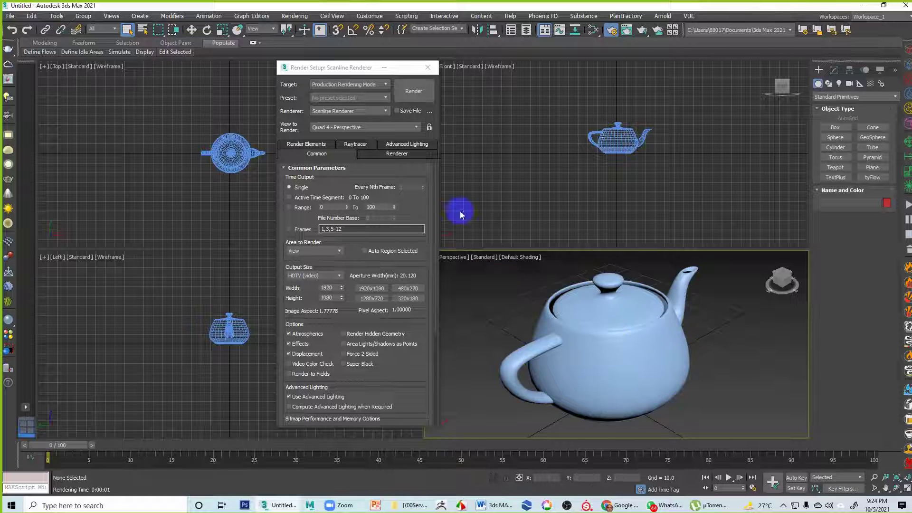
{"action": "left_click_drag", "start_coordinate": [344, 67], "coordinate": [258, 68]}
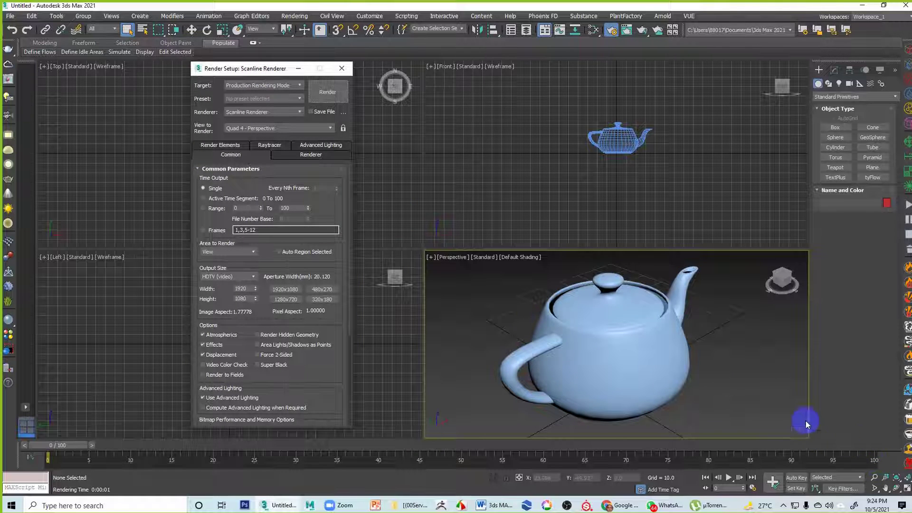
{"action": "mouse_move", "coordinate": [688, 366]}
{"action": "middle_mouse_down"}
{"action": "mouse_move", "coordinate": [704, 367]}
{"action": "mouse_move", "coordinate": [699, 375]}
{"action": "middle_mouse_up"}
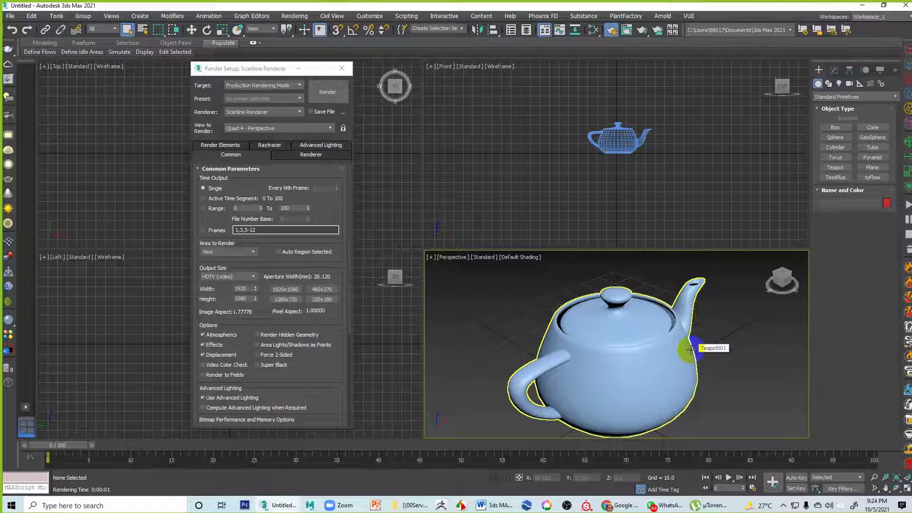
{"action": "left_click", "coordinate": [644, 370]}
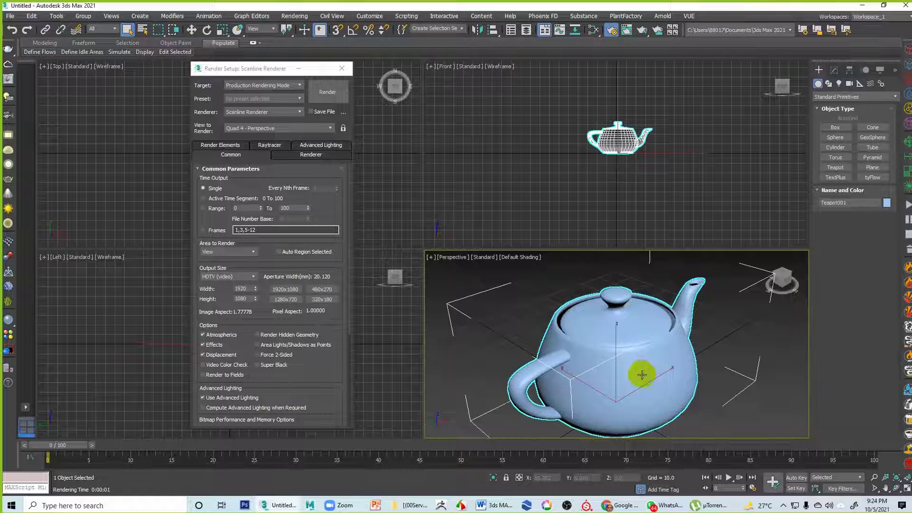
{"action": "scroll", "coordinate": [637, 372], "scroll_direction": "up", "scroll_amount": 3}
{"action": "scroll", "coordinate": [629, 368], "scroll_direction": "down", "scroll_amount": 4}
{"action": "middle_click_drag", "start_coordinate": [647, 369], "coordinate": [570, 344]}
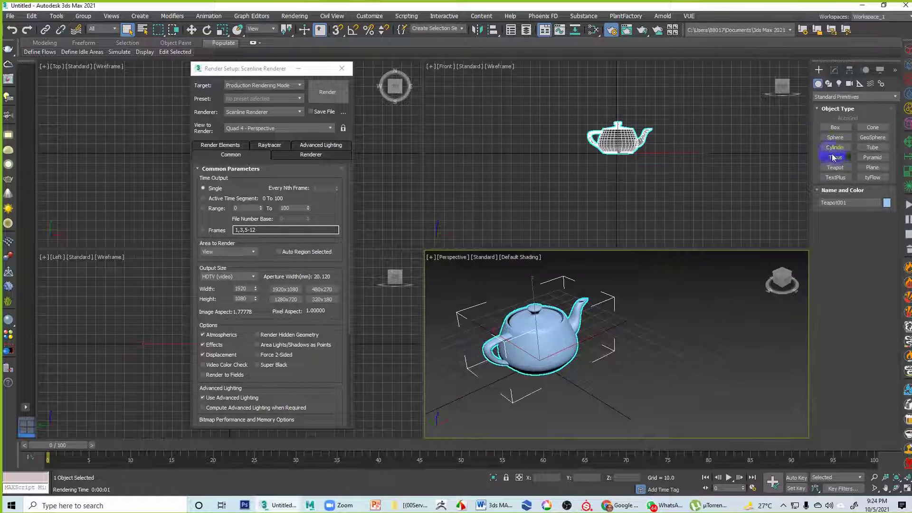
Maximise the Perspective viewport, set the Render Setup window aside and enlarge the teapot in the view.
{"action": "middle_click_drag", "start_coordinate": [541, 340], "coordinate": [625, 349]}
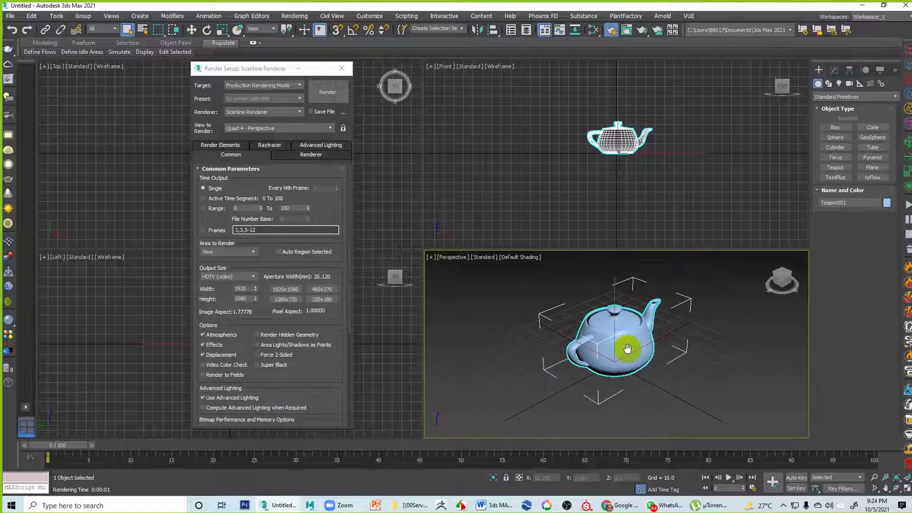
{"action": "left_click", "coordinate": [684, 351]}
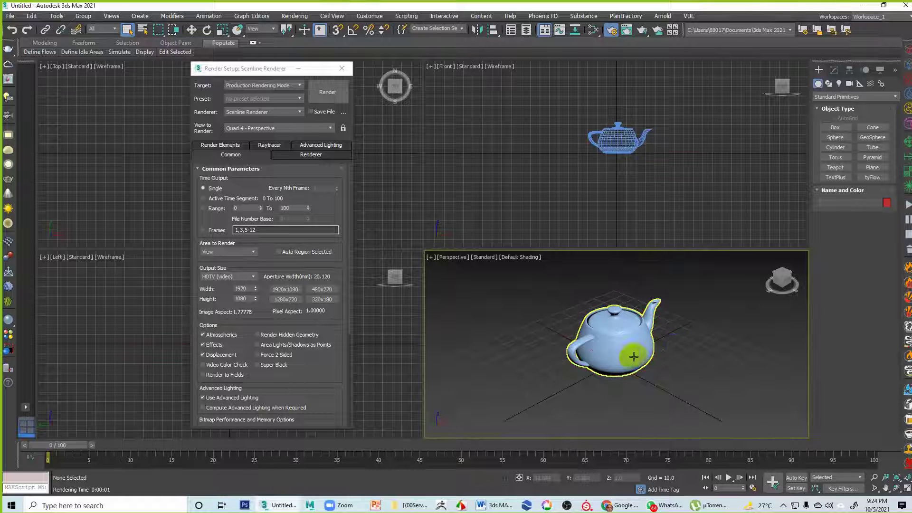
{"action": "left_click", "coordinate": [906, 487]}
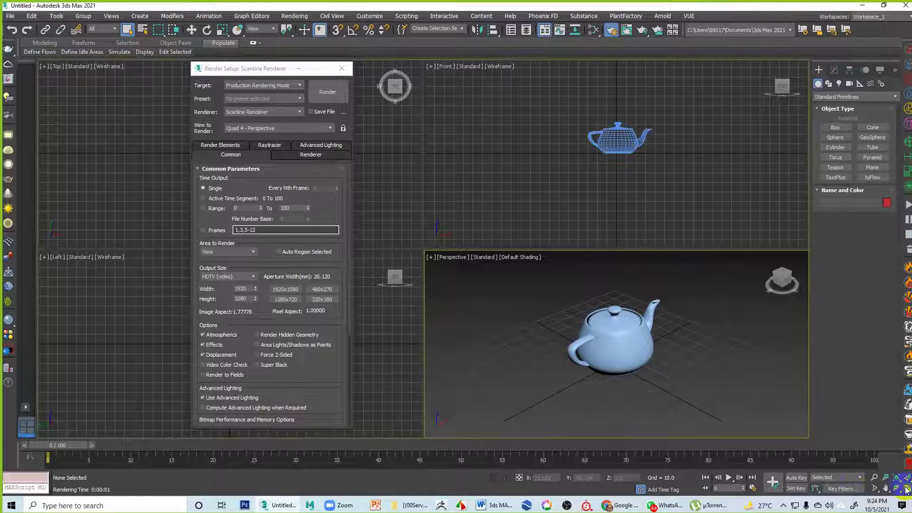
{"action": "left_click_drag", "start_coordinate": [281, 69], "coordinate": [95, 106]}
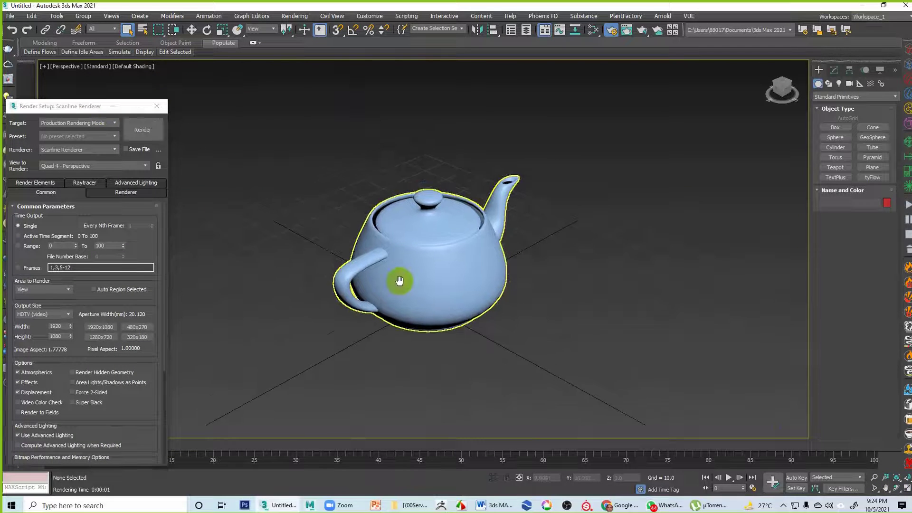
{"action": "scroll", "coordinate": [430, 282], "scroll_direction": "up", "scroll_amount": 3}
{"action": "left_click", "coordinate": [873, 477]}
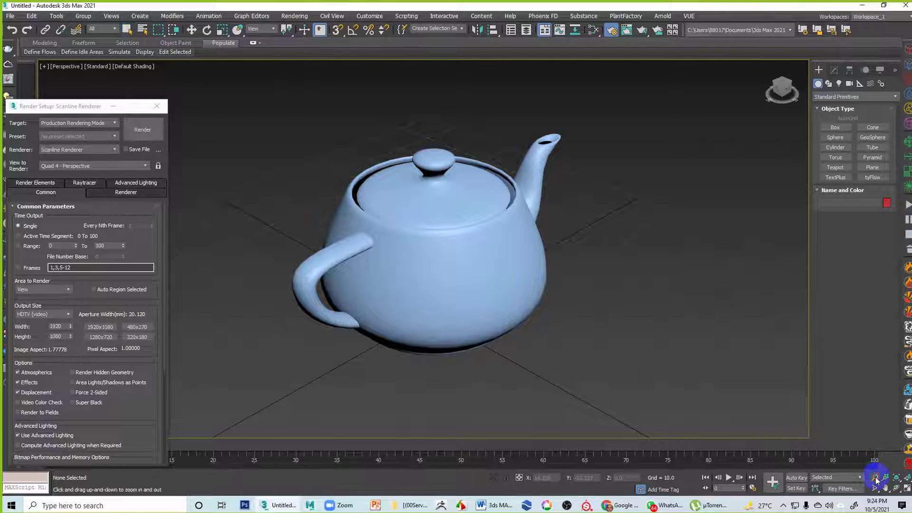
{"action": "left_click_drag", "start_coordinate": [532, 340], "coordinate": [509, 313]}
{"action": "middle_click_drag", "start_coordinate": [489, 285], "coordinate": [515, 325]}
{"action": "right_click", "coordinate": [514, 325]}
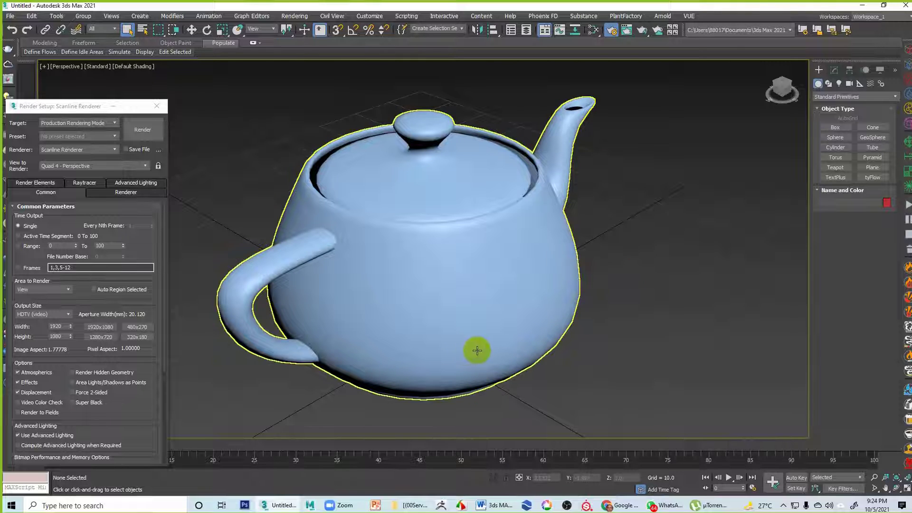
Select the teapot to open its modify settings, then deselect it and reposition the Render Setup window beside it.
{"action": "left_click", "coordinate": [507, 233]}
{"action": "left_click", "coordinate": [833, 70]}
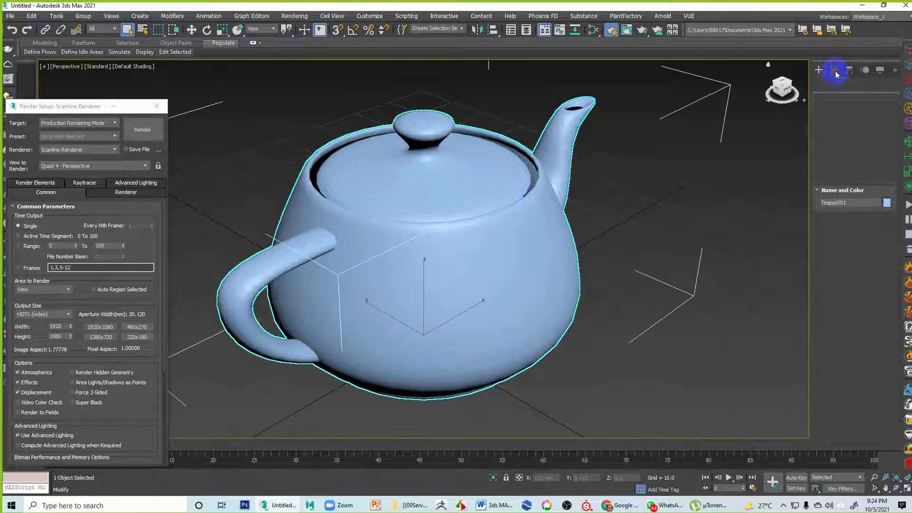
{"action": "left_click", "coordinate": [692, 226]}
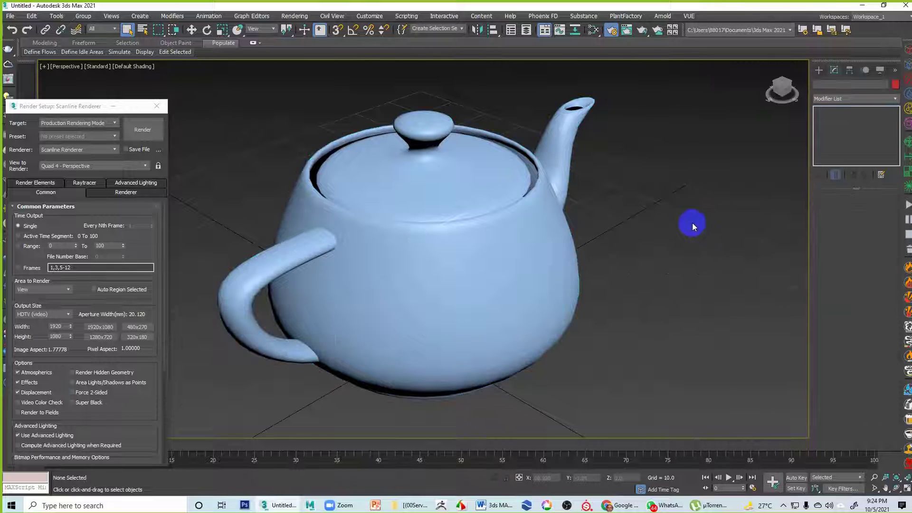
{"action": "middle_click_drag", "start_coordinate": [364, 209], "coordinate": [391, 212]}
{"action": "left_click_drag", "start_coordinate": [65, 105], "coordinate": [154, 92]}
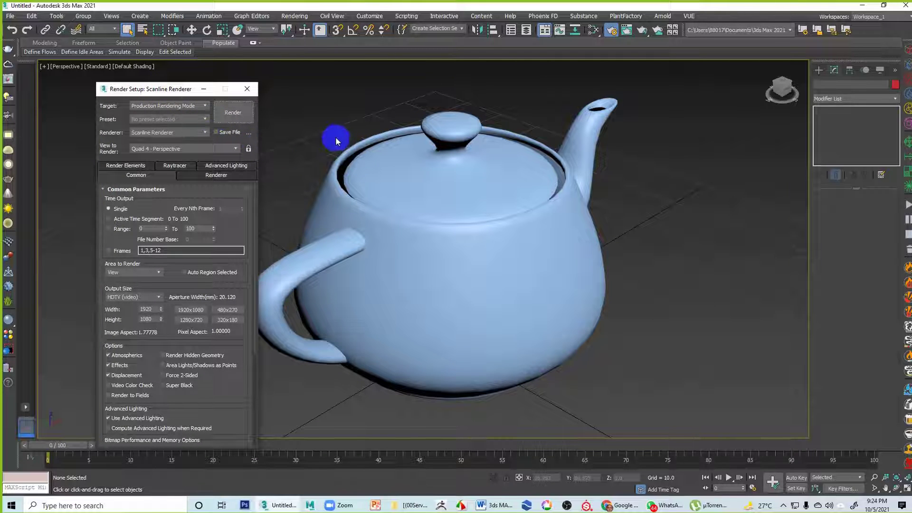
Reselect the teapot and examine its body, handle, spout and lid from a low side angle.
{"action": "left_click_drag", "start_coordinate": [671, 163], "coordinate": [382, 338]}
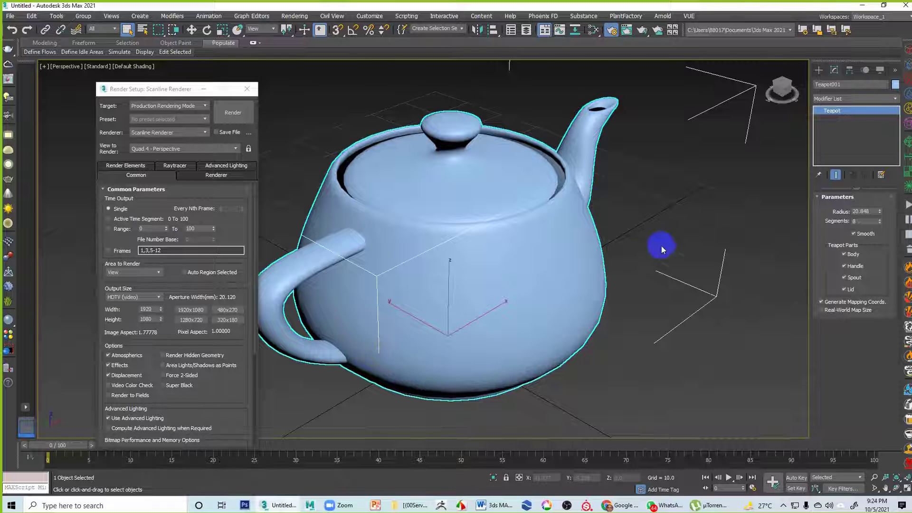
{"action": "left_click", "coordinate": [663, 243]}
{"action": "left_click", "coordinate": [406, 340]}
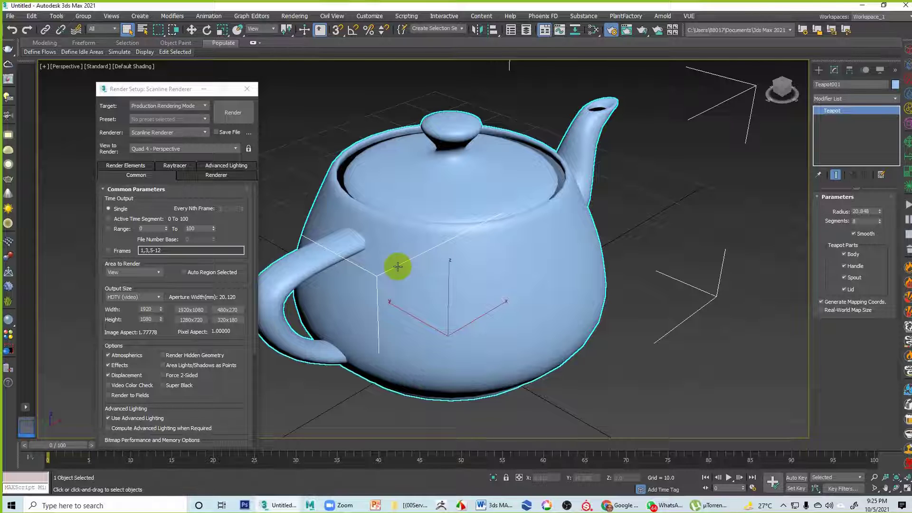
{"action": "middle_click_drag", "start_coordinate": [510, 280], "coordinate": [531, 277]}
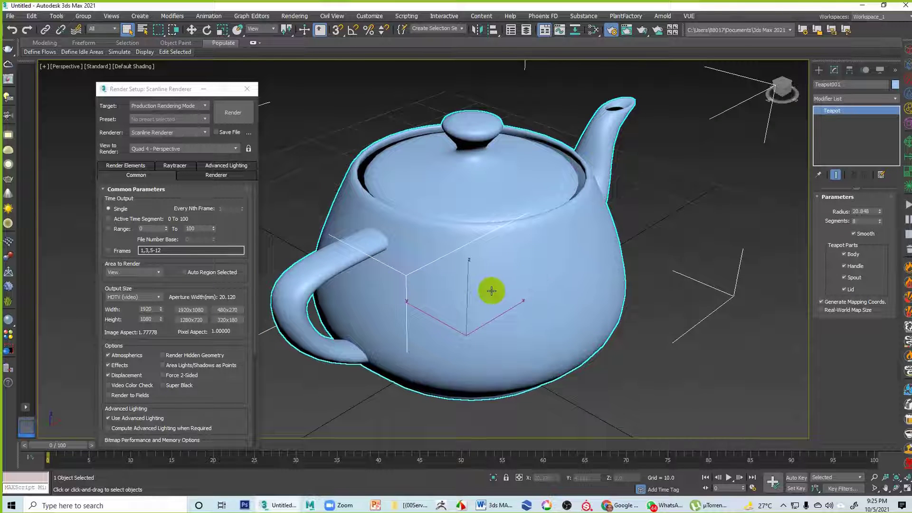
{"action": "middle_click_drag", "start_coordinate": [470, 300], "coordinate": [472, 271], "text": "alt"}
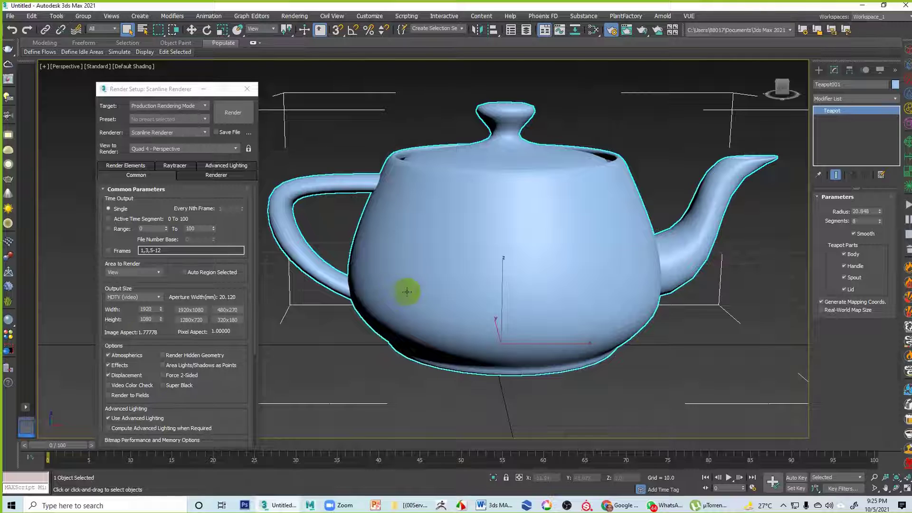
Reset the scene to an empty default file without the teapot.
{"action": "left_click", "coordinate": [10, 16]}
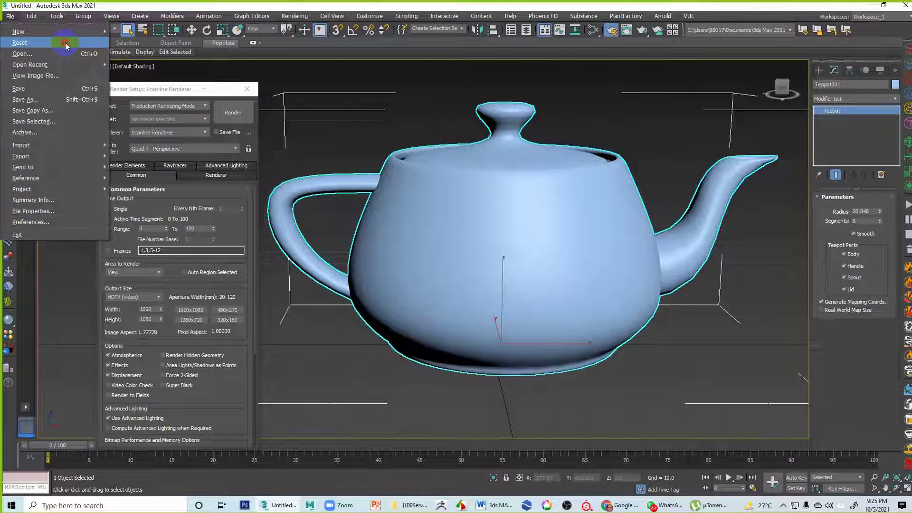
{"action": "left_click", "coordinate": [65, 41]}
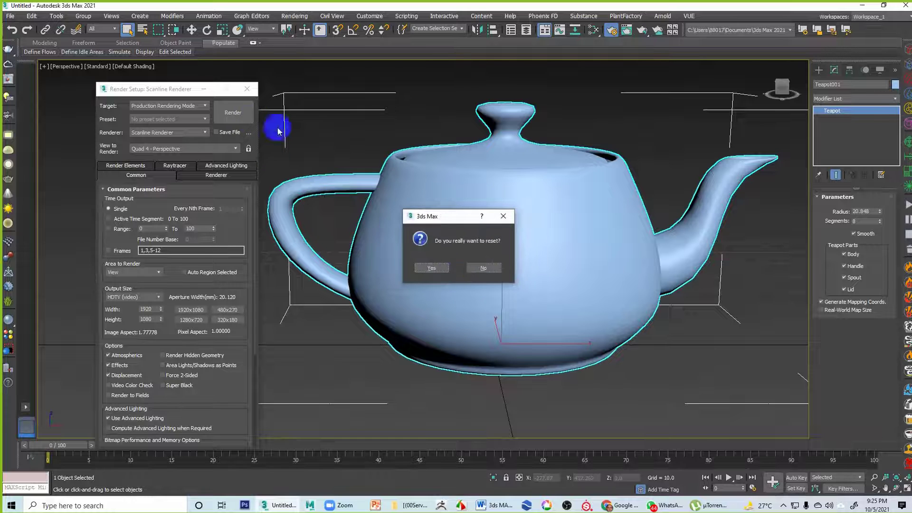
{"action": "left_click", "coordinate": [431, 267]}
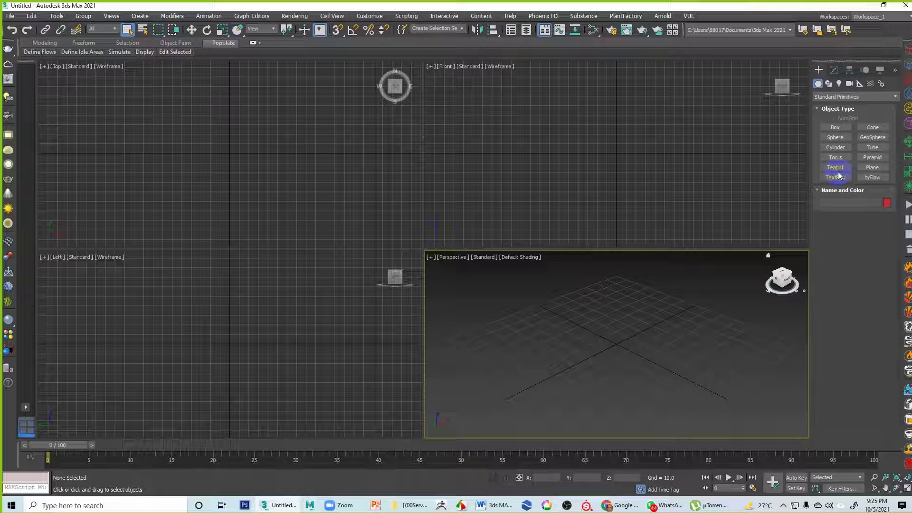
Create a sphere with a radius of about 27.4 at the grid centre in the Perspective viewport.
{"action": "left_click", "coordinate": [828, 170]}
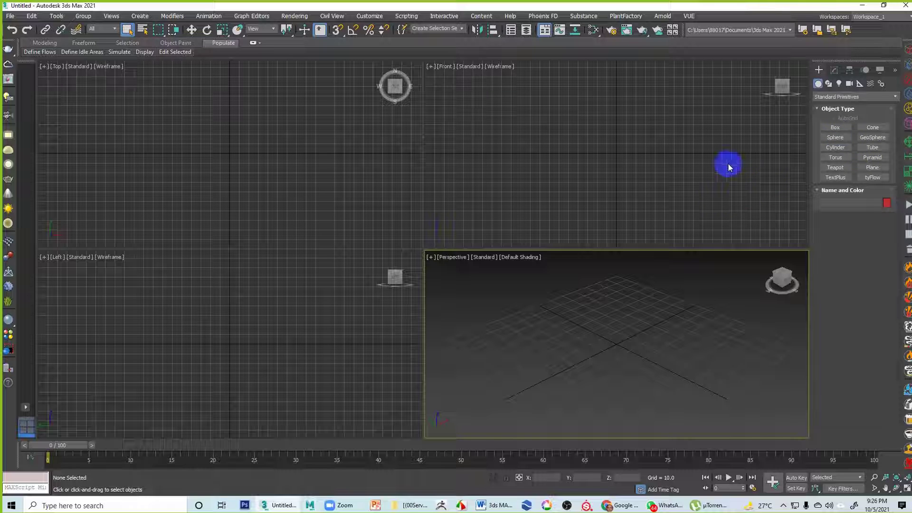
{"action": "left_click", "coordinate": [835, 137]}
{"action": "left_click_drag", "start_coordinate": [615, 346], "coordinate": [683, 322]}
{"action": "right_click", "coordinate": [684, 309]}
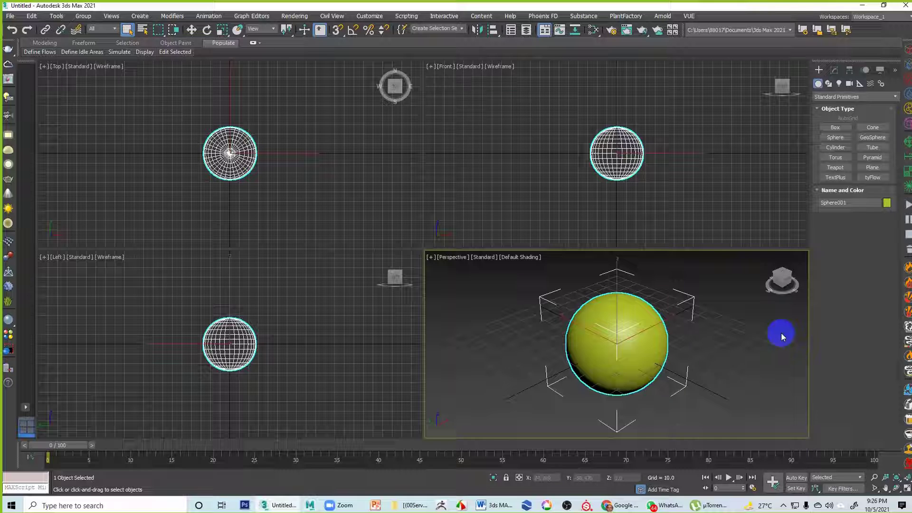
Set the sphere's segments to 14.
{"action": "left_click", "coordinate": [834, 70]}
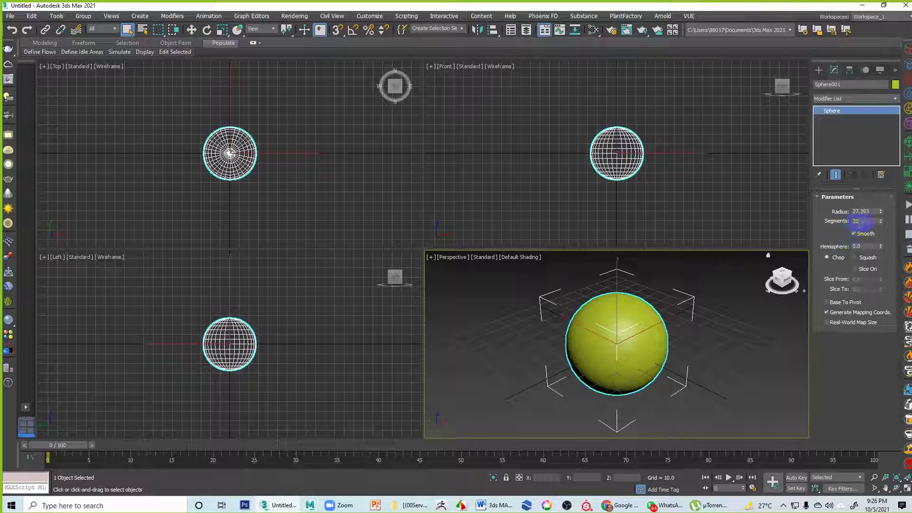
{"action": "left_click", "coordinate": [858, 221]}
{"action": "type", "text": "14"}
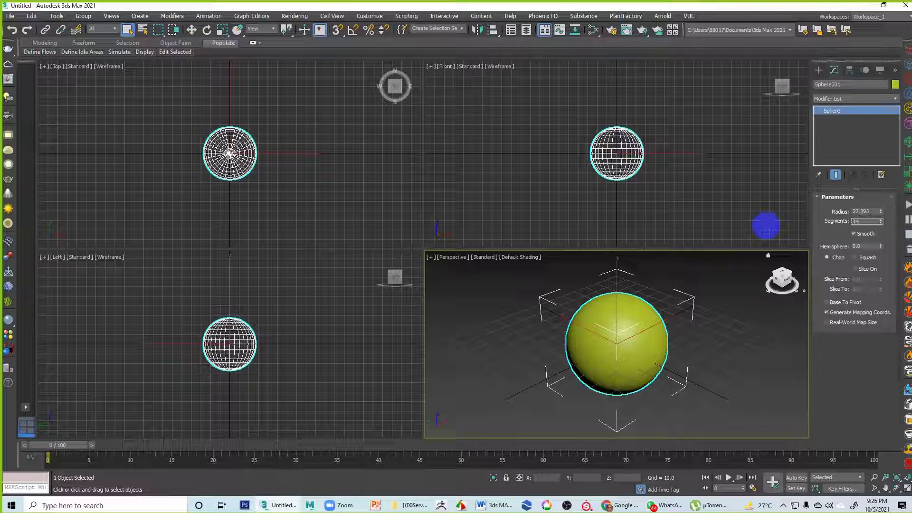
{"action": "key", "text": "Return"}
{"action": "scroll", "coordinate": [244, 167], "scroll_direction": "up", "scroll_amount": 4}
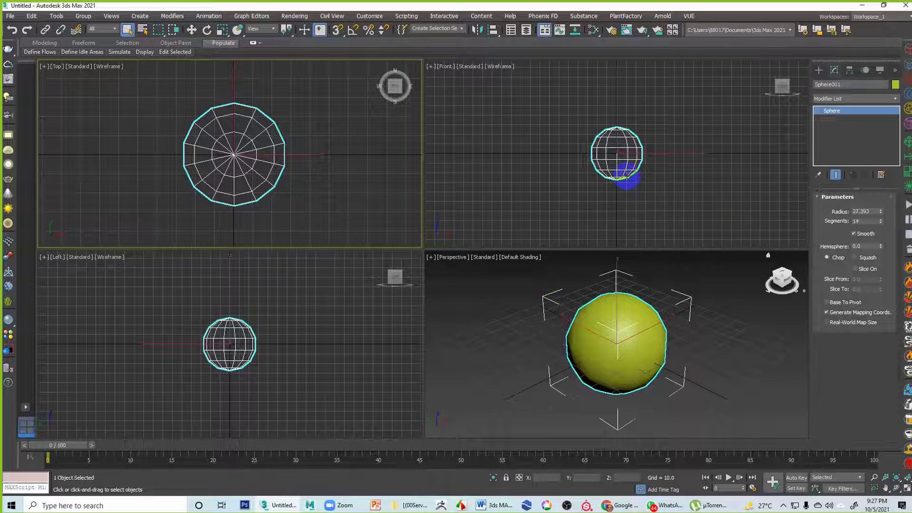
Convert the sphere to an Editable Poly.
{"action": "right_click", "coordinate": [615, 152]}
{"action": "right_click", "coordinate": [616, 152]}
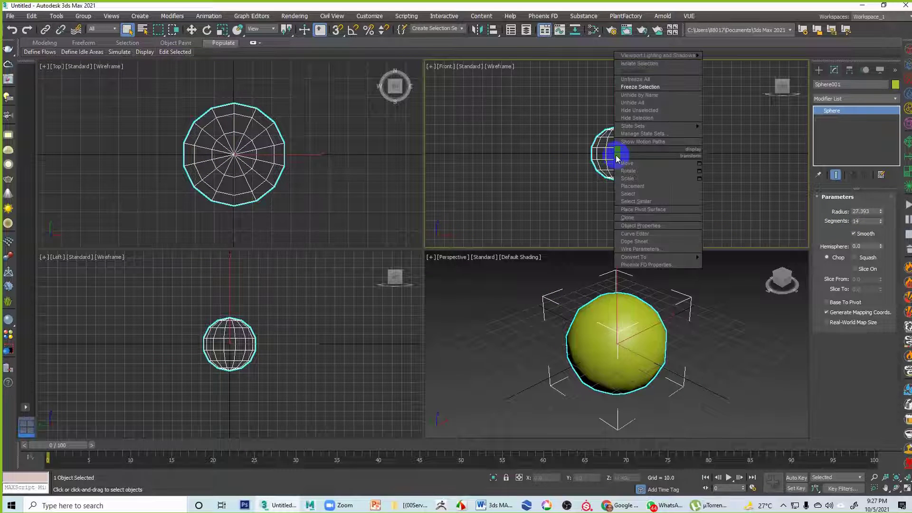
{"action": "mouse_move", "coordinate": [676, 260]}
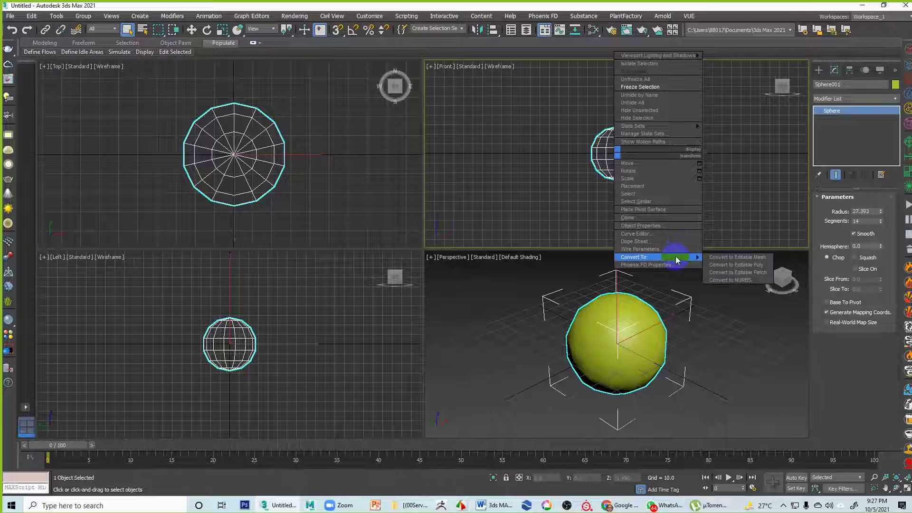
{"action": "left_click", "coordinate": [746, 266]}
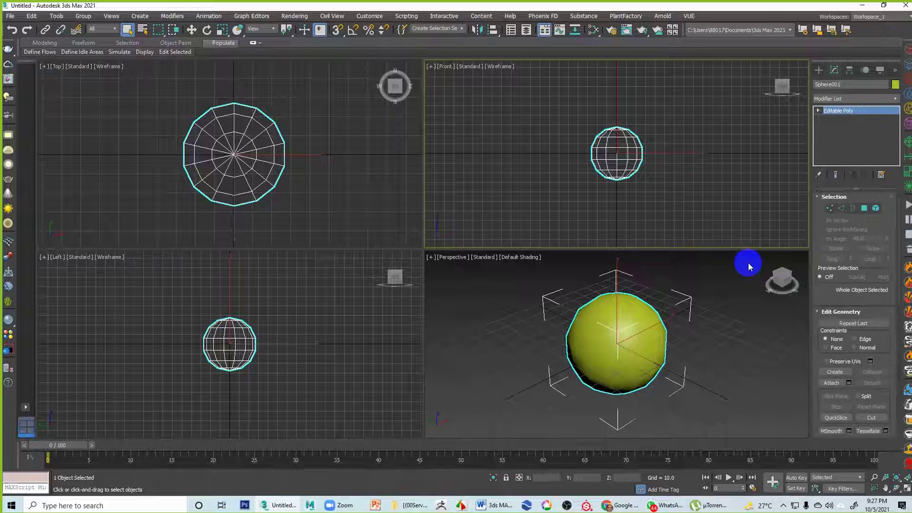
Select the polygons of the sphere's top three rows in the Front viewport and delete them to open a bowl.
{"action": "left_click", "coordinate": [864, 209]}
{"action": "scroll", "coordinate": [638, 177], "scroll_direction": "up", "scroll_amount": 4}
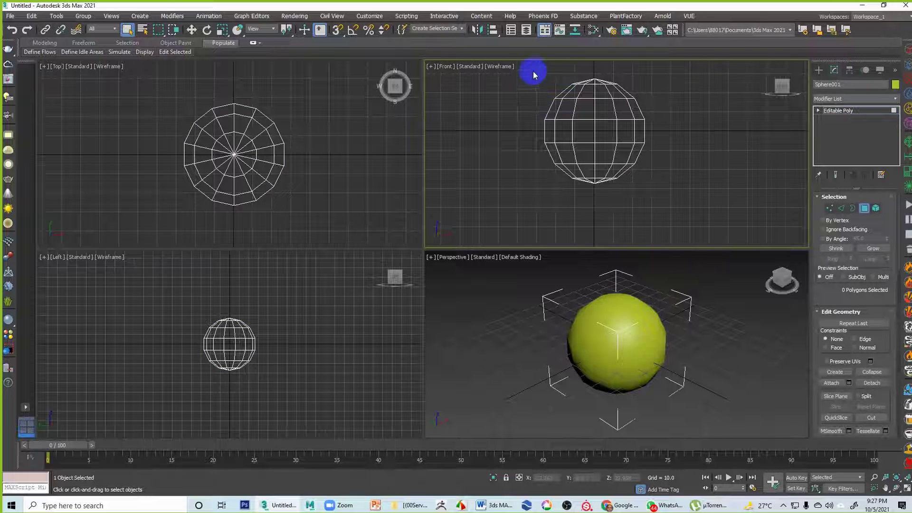
{"action": "left_click_drag", "start_coordinate": [533, 74], "coordinate": [667, 114]}
{"action": "middle_click_drag", "start_coordinate": [660, 128], "coordinate": [688, 142]}
{"action": "left_click", "coordinate": [647, 163]}
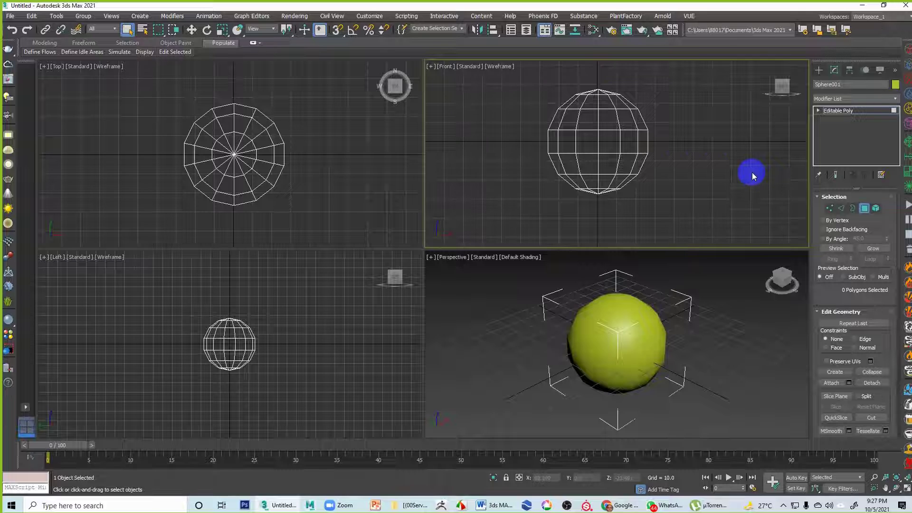
{"action": "left_click_drag", "start_coordinate": [524, 80], "coordinate": [674, 118]}
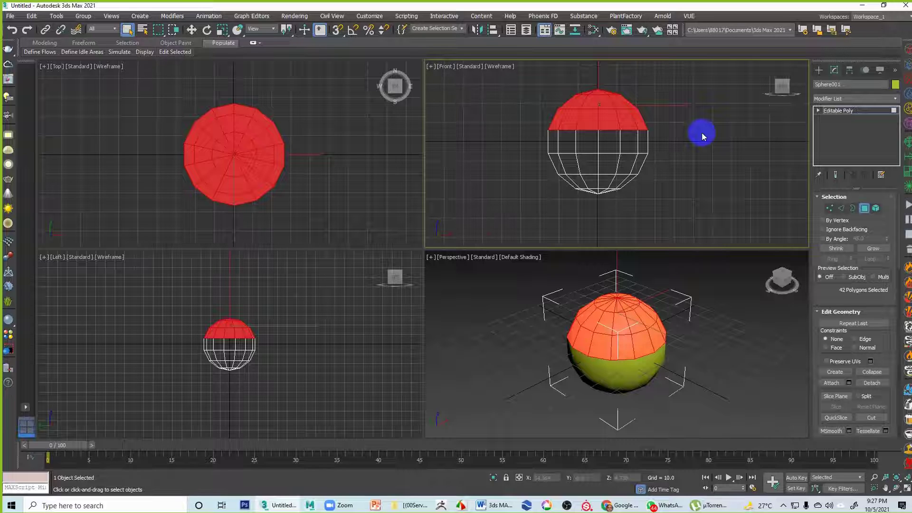
{"action": "key", "text": "Delete"}
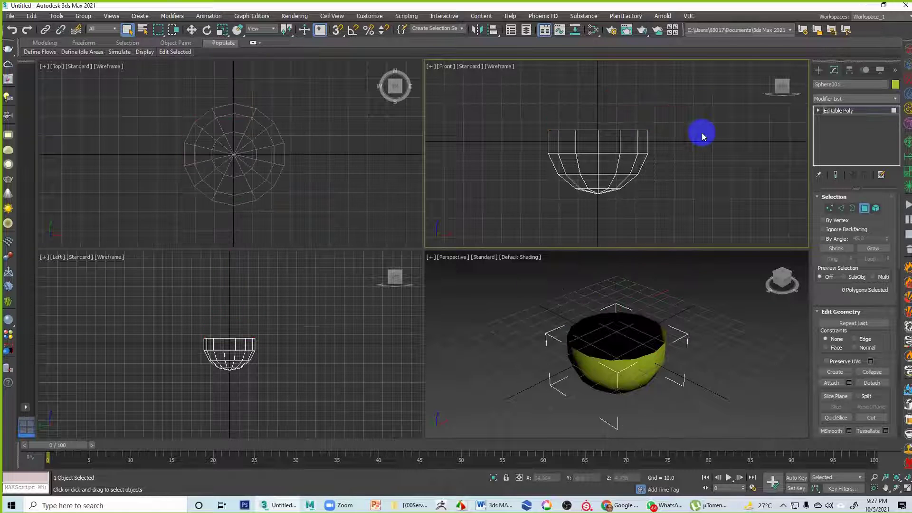
Delete the triangular cap polygons at the bowl's bottom and check the open shape in the maximised Perspective viewport.
{"action": "scroll", "coordinate": [615, 208], "scroll_direction": "up", "scroll_amount": 3}
{"action": "middle_click_drag", "start_coordinate": [579, 197], "coordinate": [591, 208]}
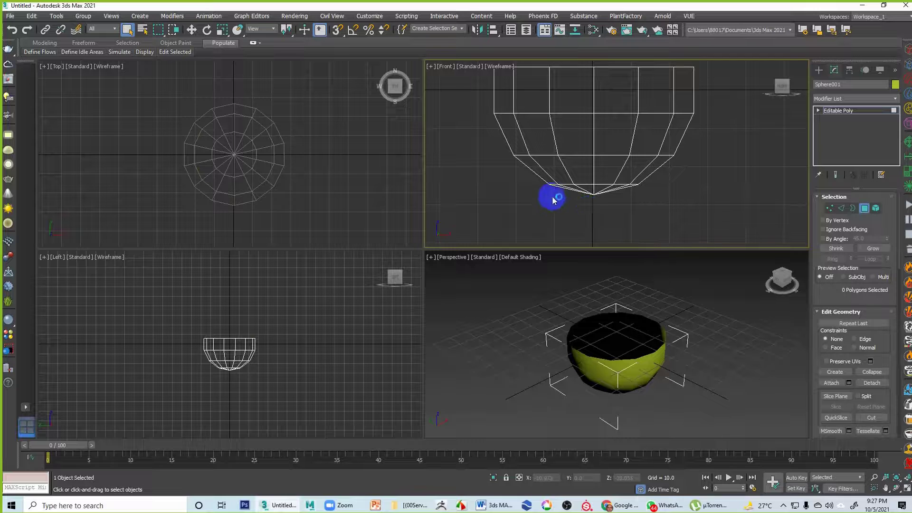
{"action": "left_click_drag", "start_coordinate": [556, 193], "coordinate": [662, 208]}
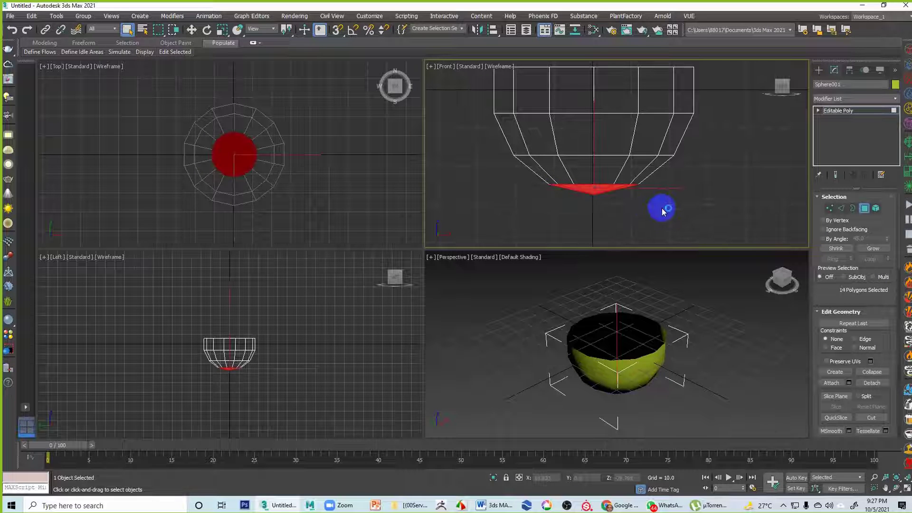
{"action": "key", "text": "Delete"}
{"action": "middle_click_drag", "start_coordinate": [717, 292], "coordinate": [654, 352], "text": "alt"}
{"action": "key", "text": "alt+w"}
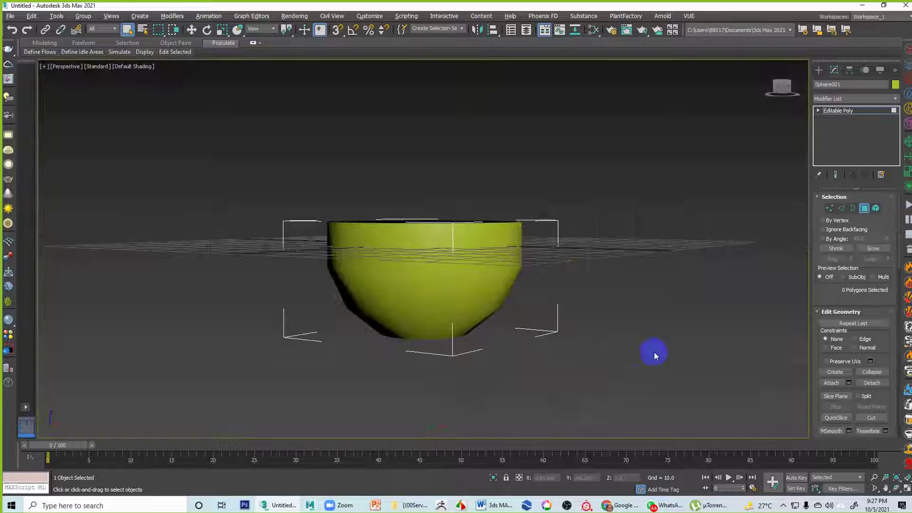
{"action": "middle_click_drag", "start_coordinate": [469, 250], "coordinate": [570, 322], "text": "alt"}
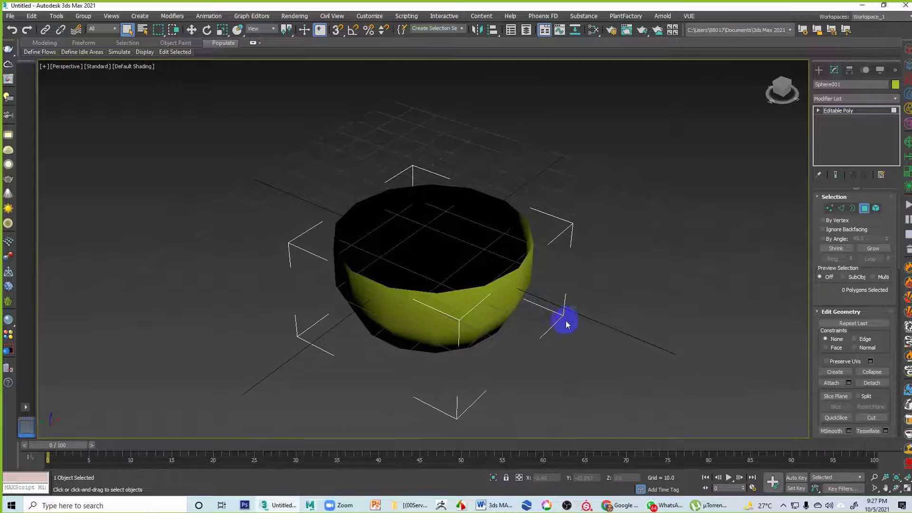
Leave polygon editing and move the whole bowl up along Z to about 26, above the grid.
{"action": "left_click", "coordinate": [868, 209]}
{"action": "left_click", "coordinate": [565, 255]}
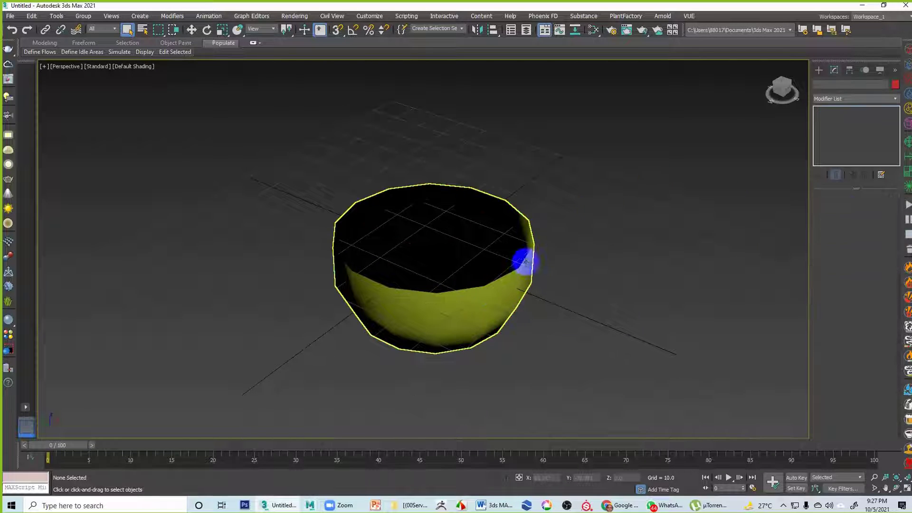
{"action": "left_click", "coordinate": [488, 292]}
{"action": "key", "text": "w"}
{"action": "middle_click_drag", "start_coordinate": [513, 295], "coordinate": [558, 328], "text": "alt"}
{"action": "left_click_drag", "start_coordinate": [434, 195], "coordinate": [442, 97]}
{"action": "middle_click_drag", "start_coordinate": [536, 233], "coordinate": [523, 265]}
Reselect the bowl and display its edged faces in the Perspective viewport, viewed from the side.
{"action": "left_click", "coordinate": [636, 231]}
{"action": "left_click", "coordinate": [518, 187]}
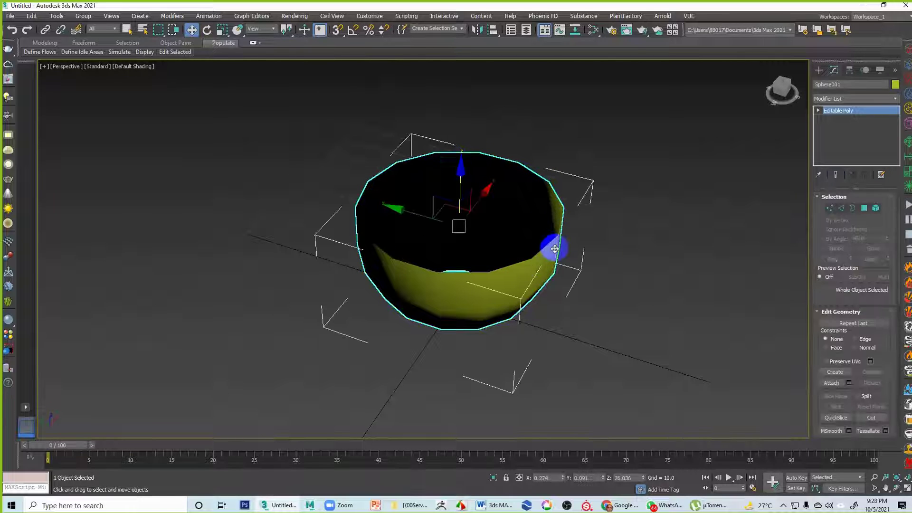
{"action": "key", "text": "F4"}
{"action": "middle_click_drag", "start_coordinate": [567, 243], "coordinate": [484, 213], "text": "alt"}
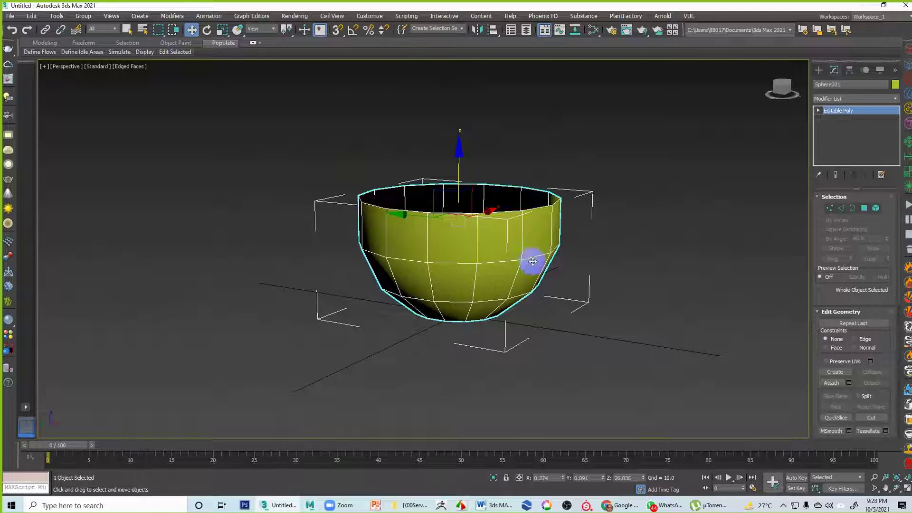
View the bowl from slightly above and select its open top rim at the Border level.
{"action": "middle_click_drag", "start_coordinate": [522, 270], "coordinate": [504, 277], "text": "alt"}
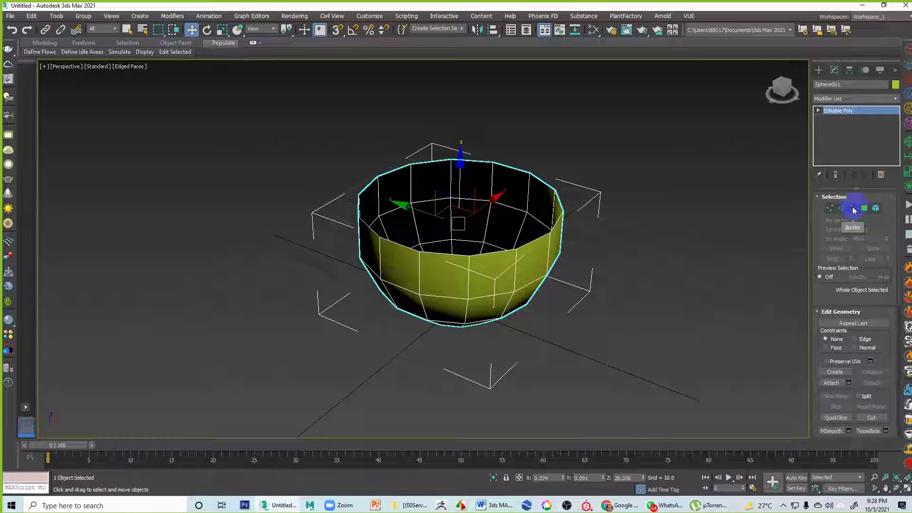
{"action": "left_click", "coordinate": [853, 209]}
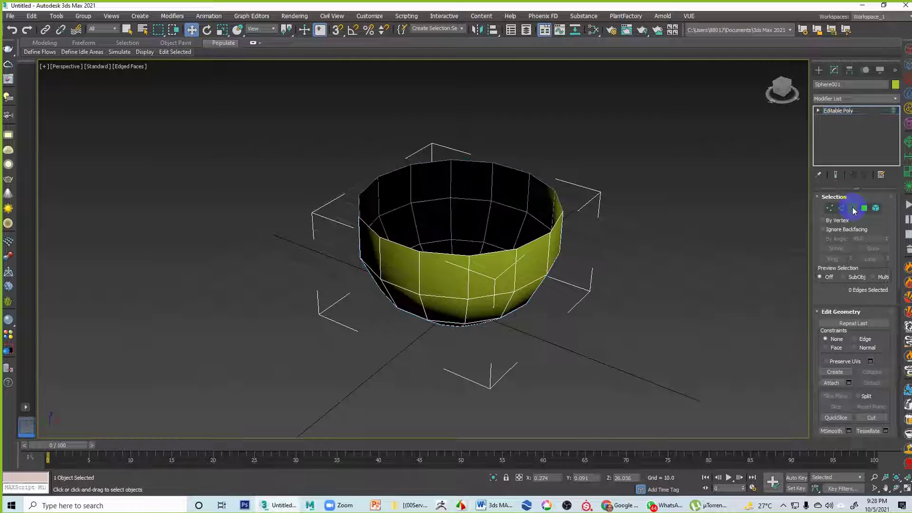
{"action": "left_click", "coordinate": [536, 237]}
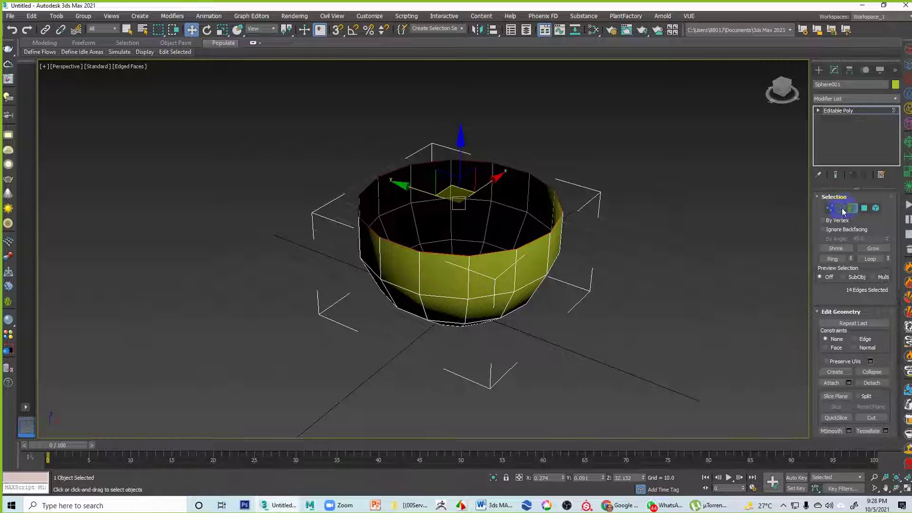
At the Edge level, select a single rim edge and then the whole top rim loop, clearing each selection.
{"action": "left_click", "coordinate": [648, 219]}
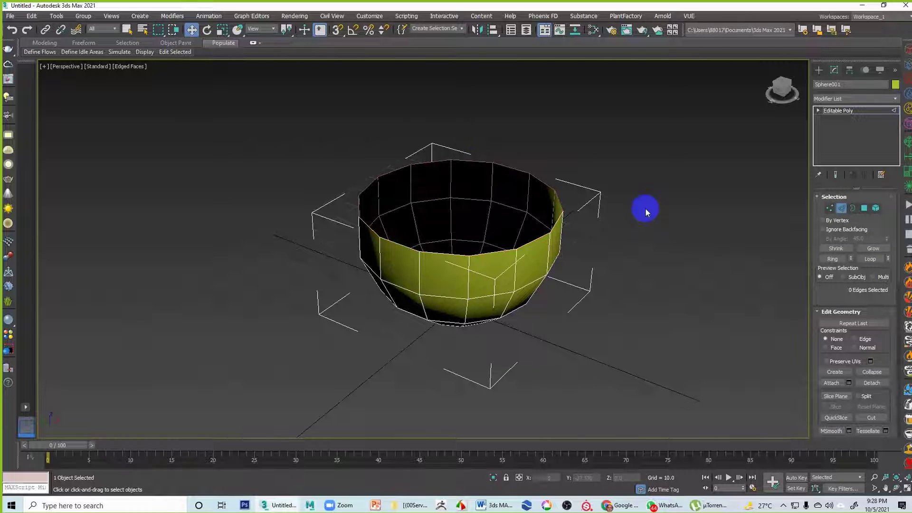
{"action": "left_click", "coordinate": [534, 242]}
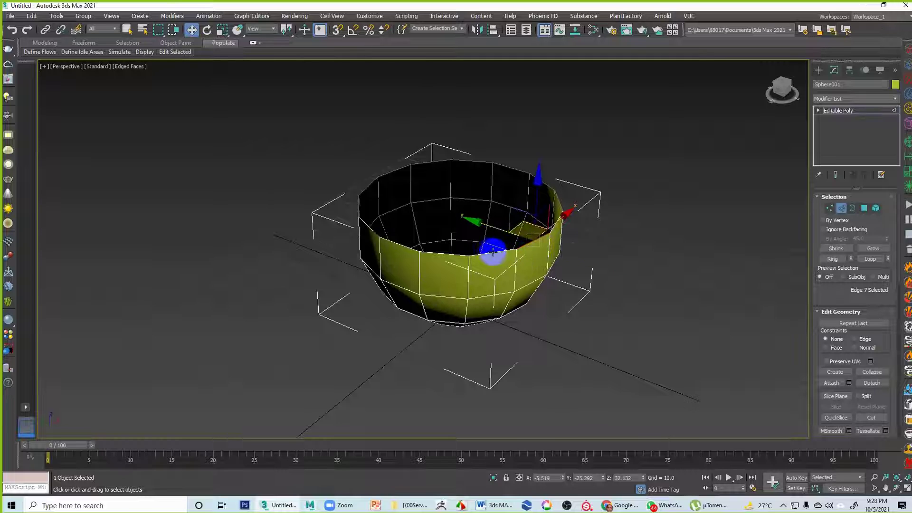
{"action": "left_click", "coordinate": [639, 257]}
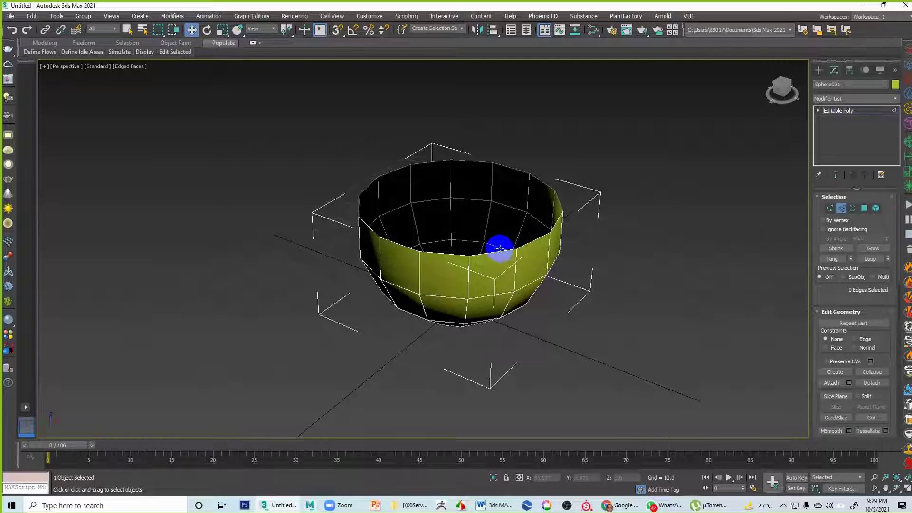
{"action": "double_click", "coordinate": [495, 254]}
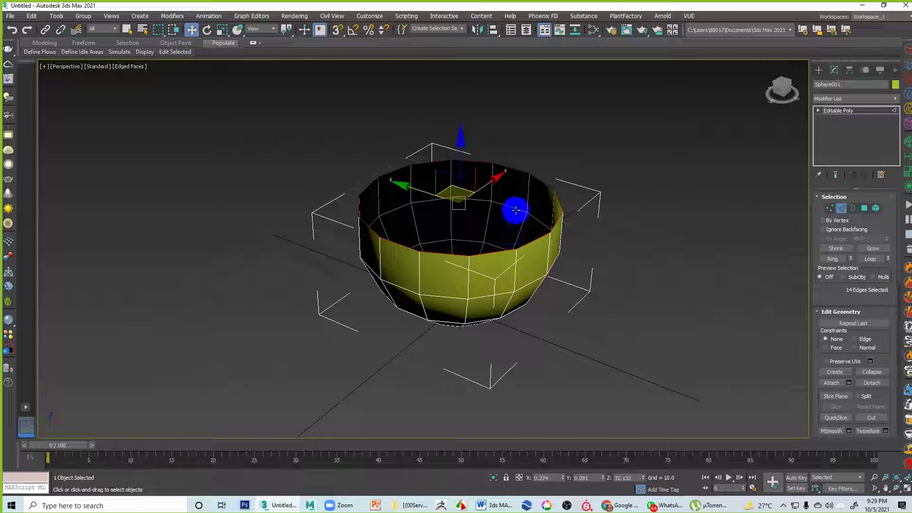
{"action": "left_click", "coordinate": [643, 263]}
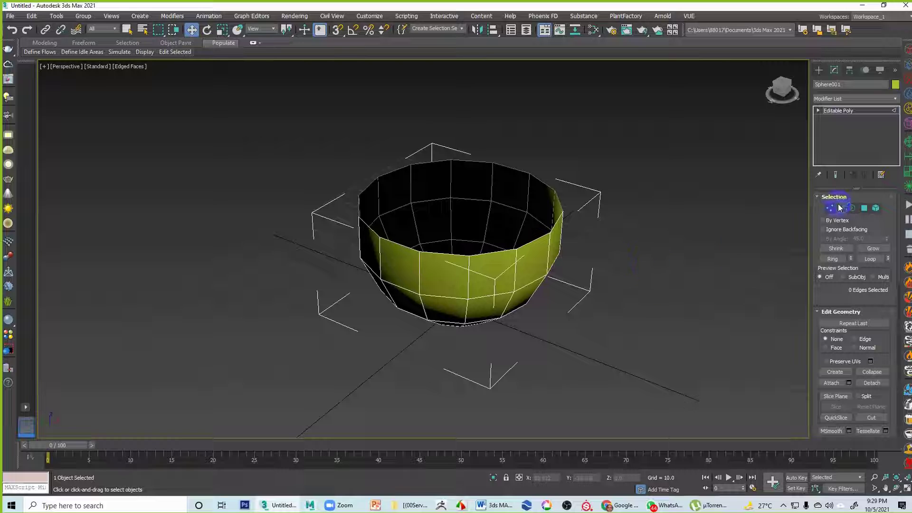
Select the top rim at the Border level, close the opening with Cap, and locate the border editing commands.
{"action": "left_click", "coordinate": [853, 209]}
{"action": "left_click", "coordinate": [557, 202]}
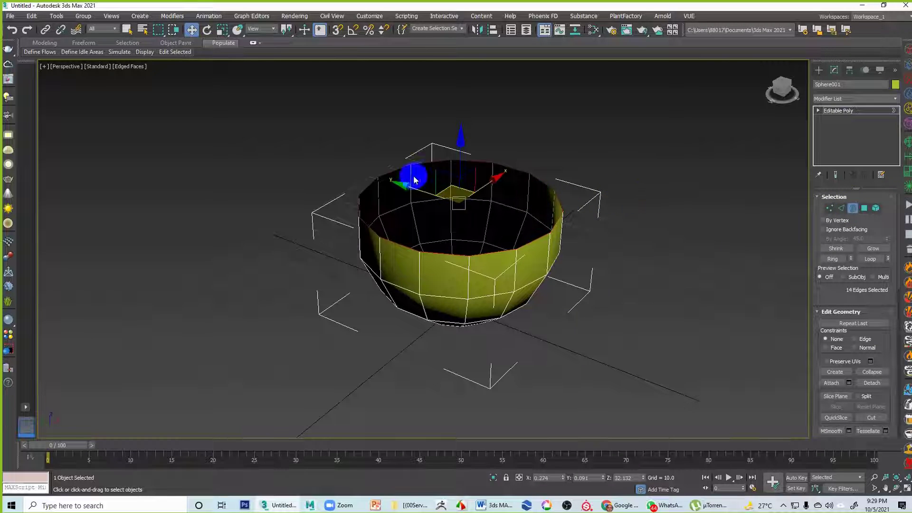
{"action": "right_click", "coordinate": [538, 179]}
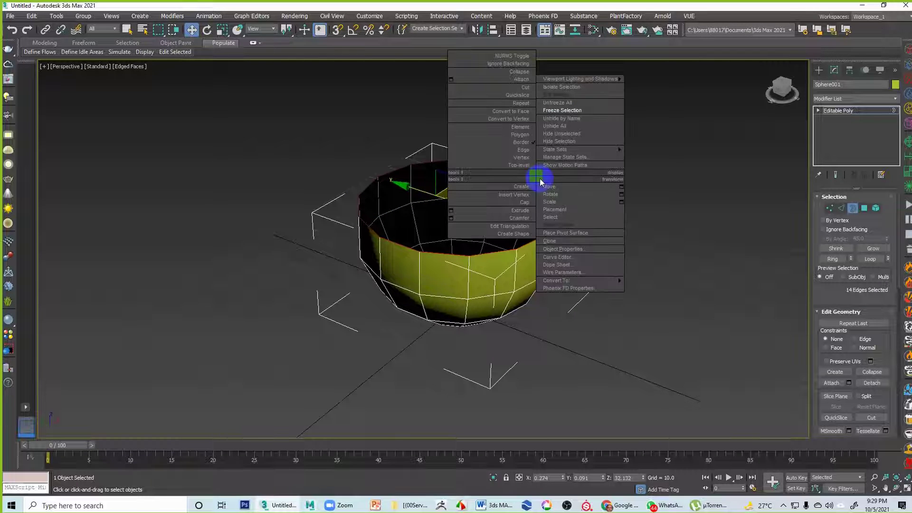
{"action": "left_click", "coordinate": [521, 207]}
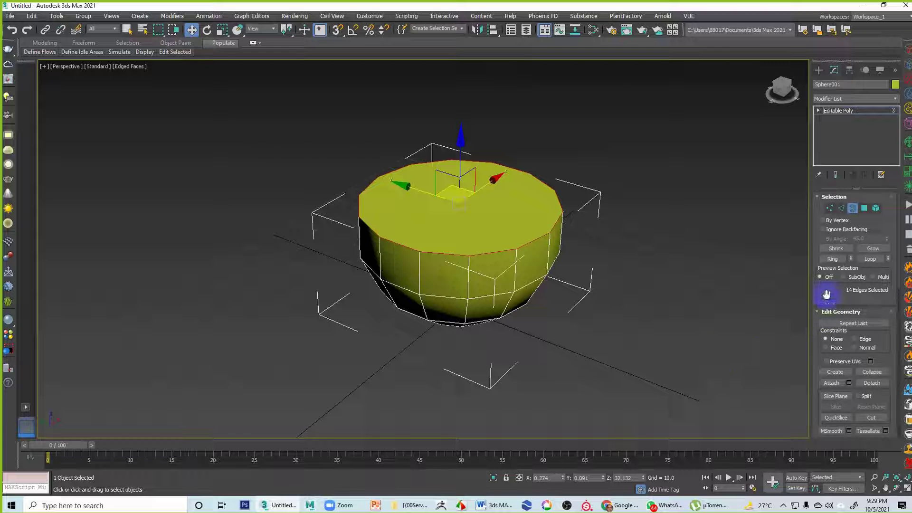
{"action": "left_click_drag", "start_coordinate": [826, 295], "coordinate": [842, 136]}
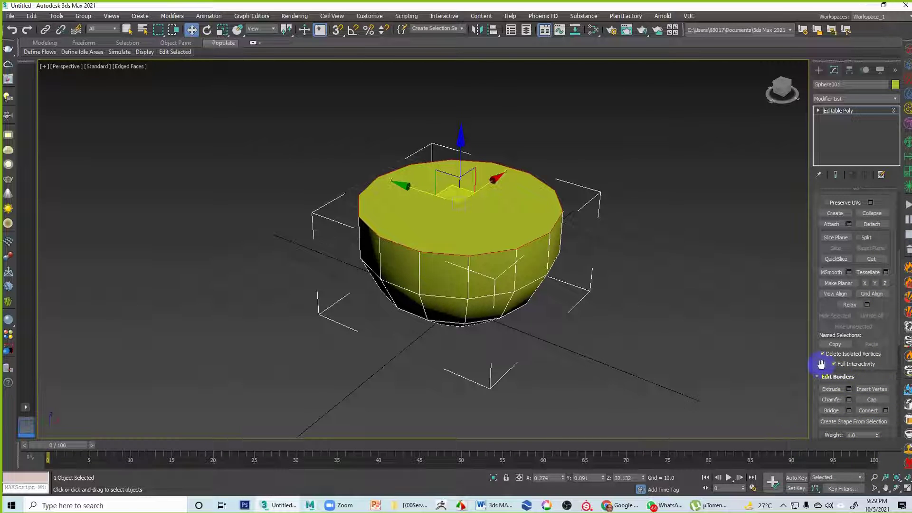
{"action": "left_click_drag", "start_coordinate": [821, 363], "coordinate": [881, 333]}
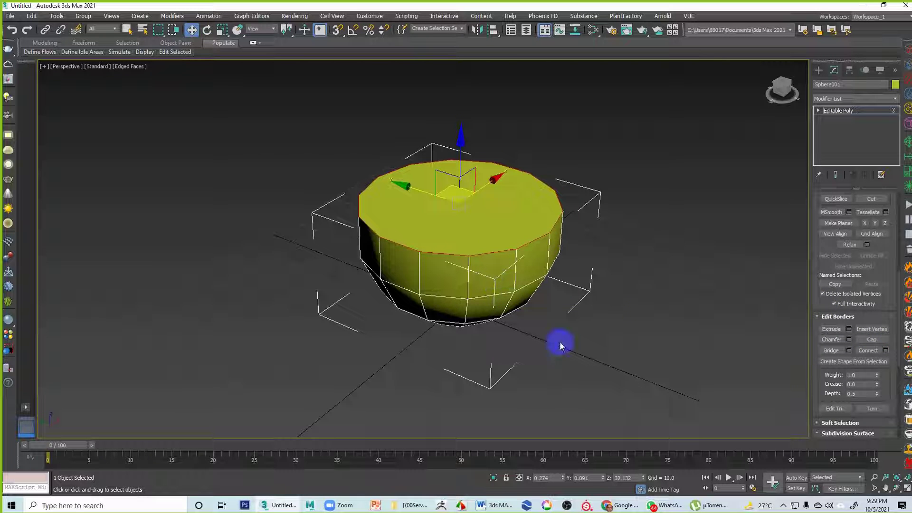
Select the border of the hole in the bowl's underside and close it with Cap.
{"action": "middle_click_drag", "start_coordinate": [586, 379], "coordinate": [563, 267], "text": "alt"}
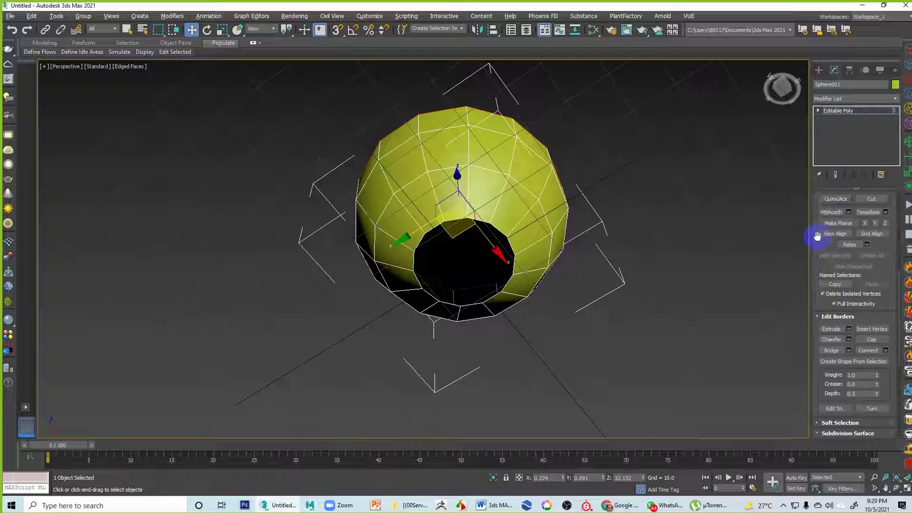
{"action": "left_click_drag", "start_coordinate": [810, 243], "coordinate": [829, 505]}
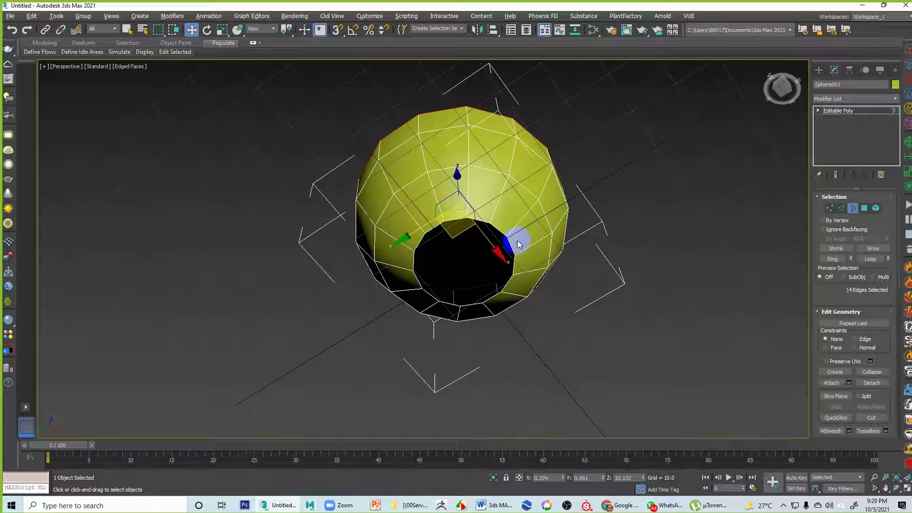
{"action": "left_click_drag", "start_coordinate": [507, 244], "coordinate": [510, 245]}
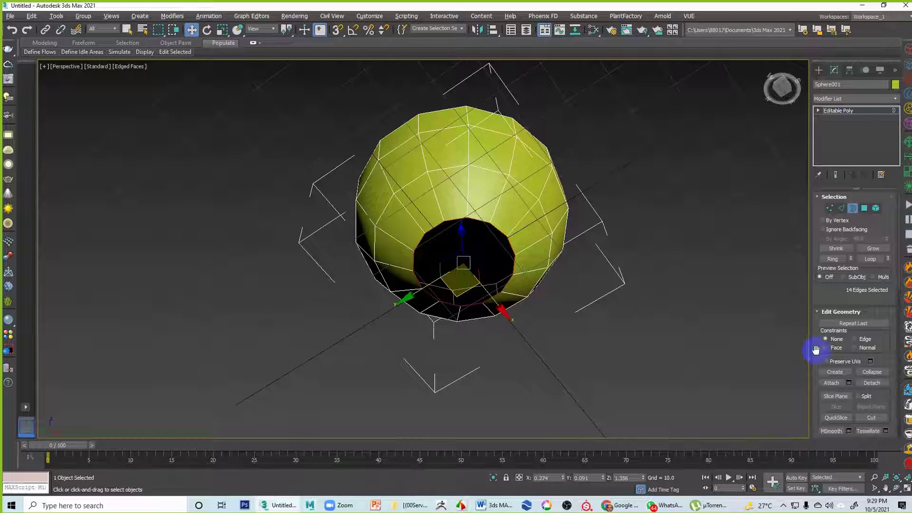
{"action": "left_click_drag", "start_coordinate": [815, 350], "coordinate": [788, 254]}
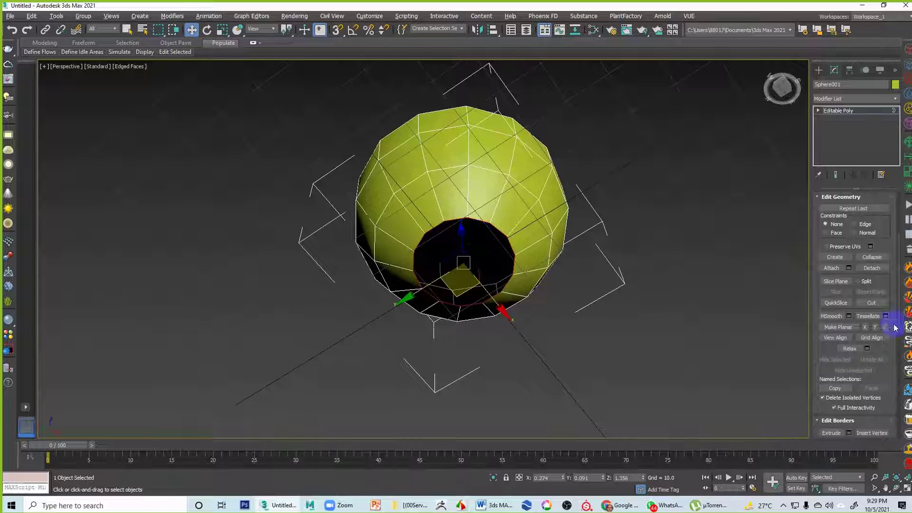
{"action": "left_click_drag", "start_coordinate": [815, 292], "coordinate": [820, 206]}
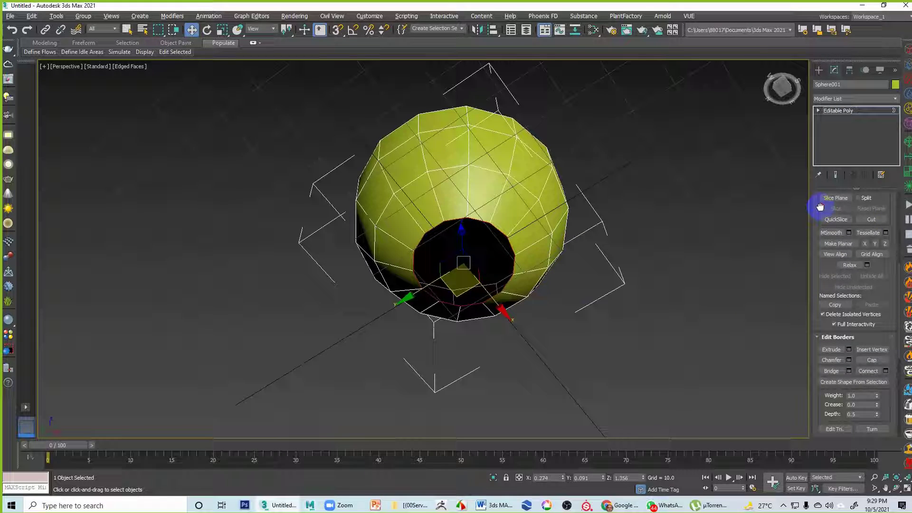
{"action": "left_click", "coordinate": [869, 361]}
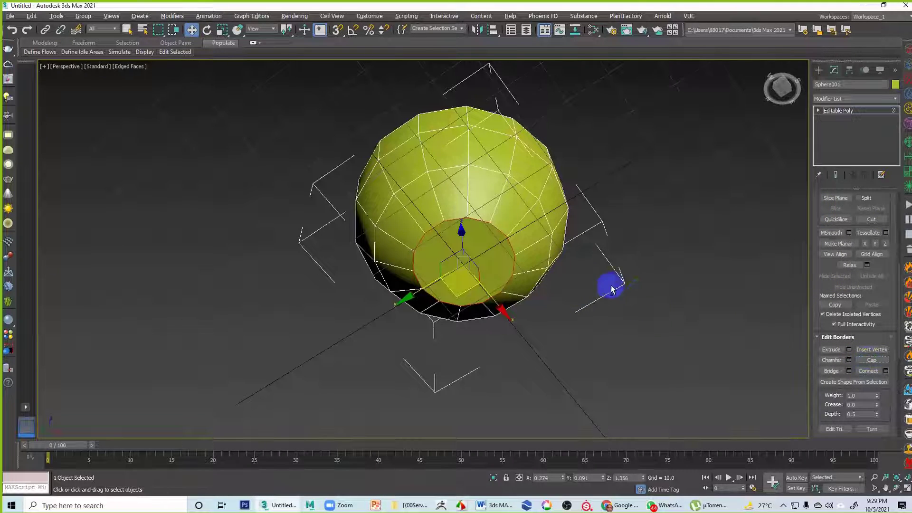
Inspect the closed base from the side and below, and scale its border slightly in all directions.
{"action": "mouse_move", "coordinate": [610, 285]}
{"action": "middle_mouse_down", "text": "alt"}
{"action": "mouse_move", "coordinate": [579, 381]}
{"action": "mouse_move", "coordinate": [586, 277]}
{"action": "middle_mouse_up", "text": "alt"}
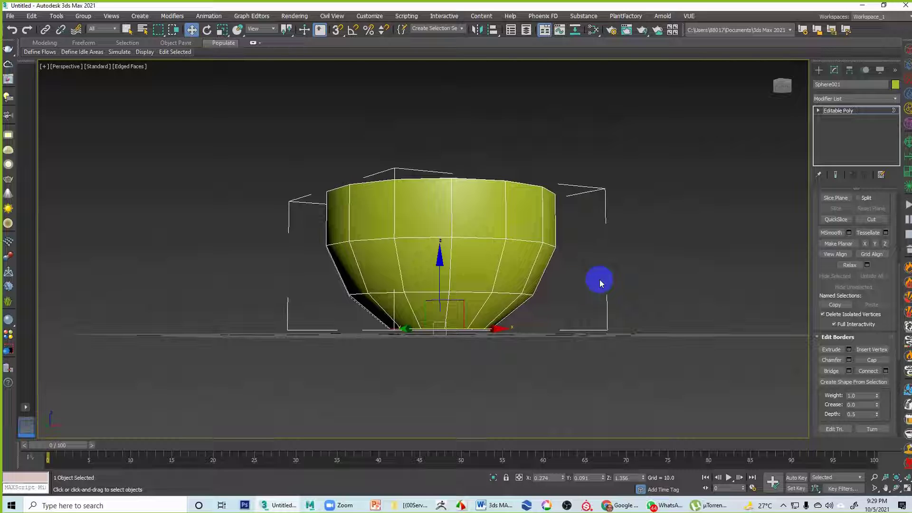
{"action": "middle_click_drag", "start_coordinate": [366, 402], "coordinate": [385, 409], "text": "alt"}
{"action": "middle_click_drag", "start_coordinate": [411, 375], "coordinate": [439, 337], "text": "alt"}
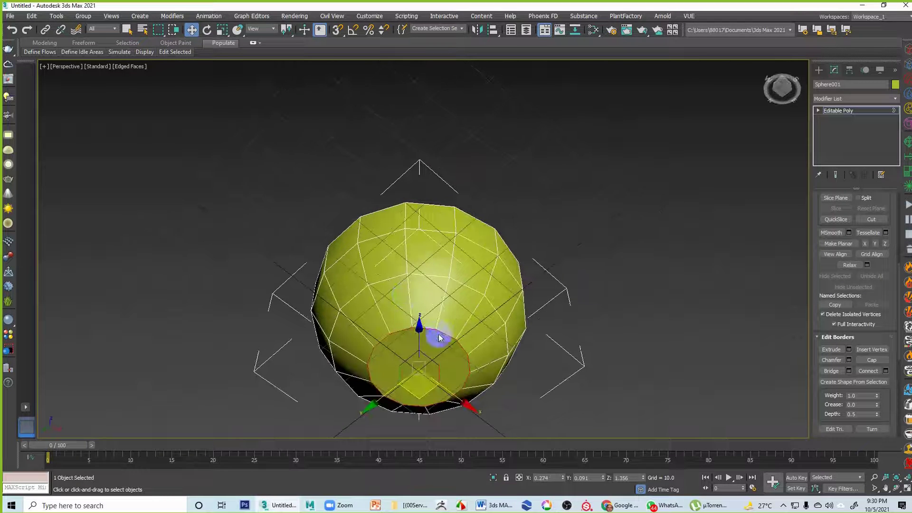
{"action": "key", "text": "r"}
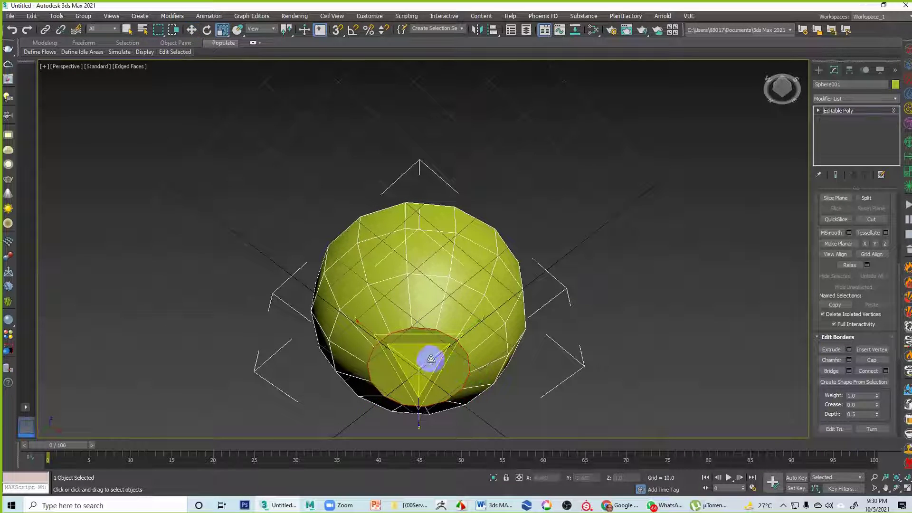
{"action": "left_click_drag", "start_coordinate": [422, 362], "coordinate": [437, 354]}
Select the polygon capping the bowl's top and inset it slightly to leave a narrow ring around the rim.
{"action": "middle_click_drag", "start_coordinate": [443, 350], "coordinate": [528, 417], "text": "alt"}
{"action": "middle_click_drag", "start_coordinate": [535, 445], "coordinate": [639, 213], "text": "alt"}
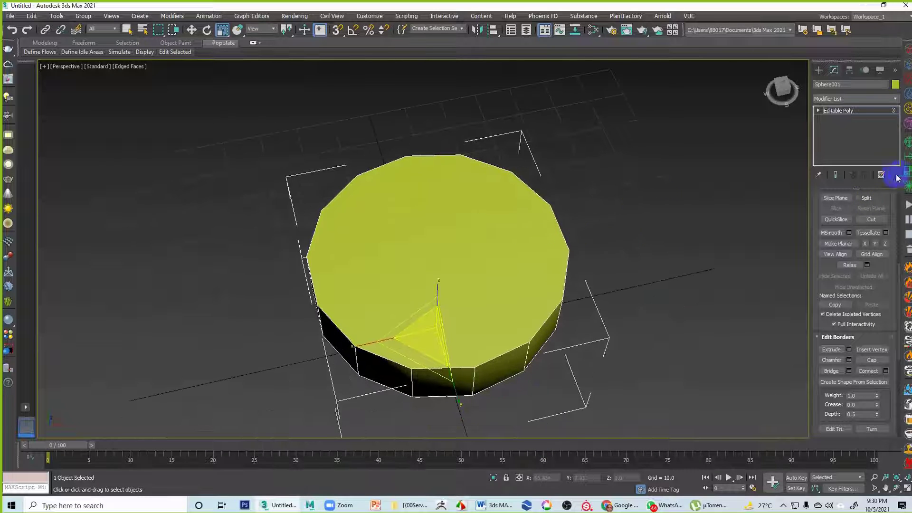
{"action": "scroll", "coordinate": [814, 200], "scroll_direction": "up", "scroll_amount": 5}
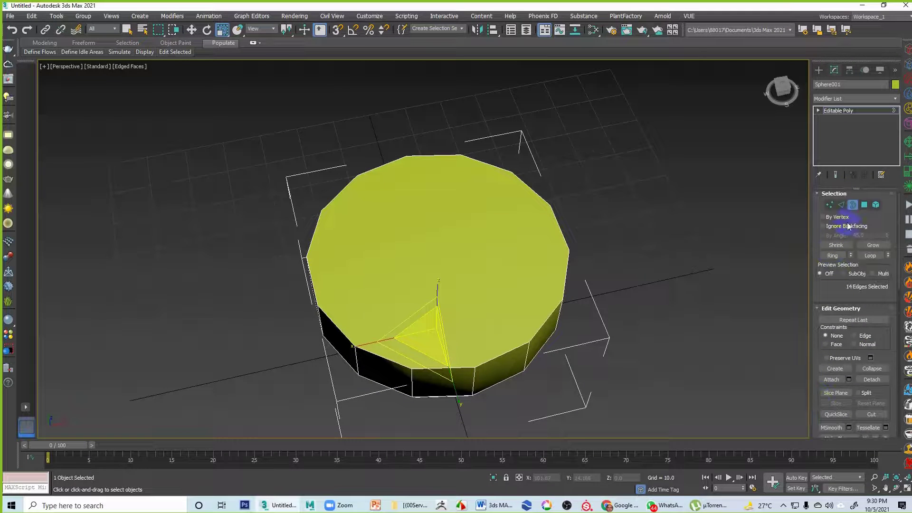
{"action": "left_click", "coordinate": [863, 206]}
{"action": "left_click", "coordinate": [514, 224]}
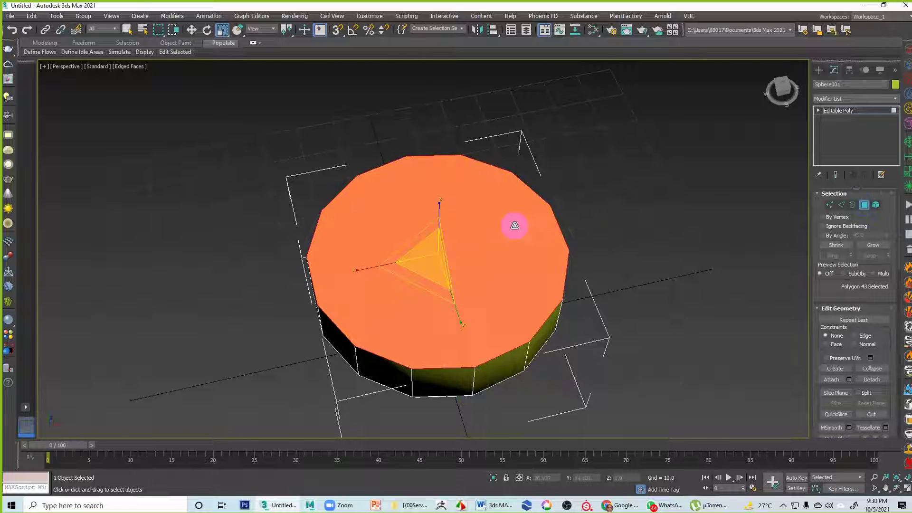
{"action": "middle_click_drag", "start_coordinate": [645, 330], "coordinate": [592, 273], "text": "alt"}
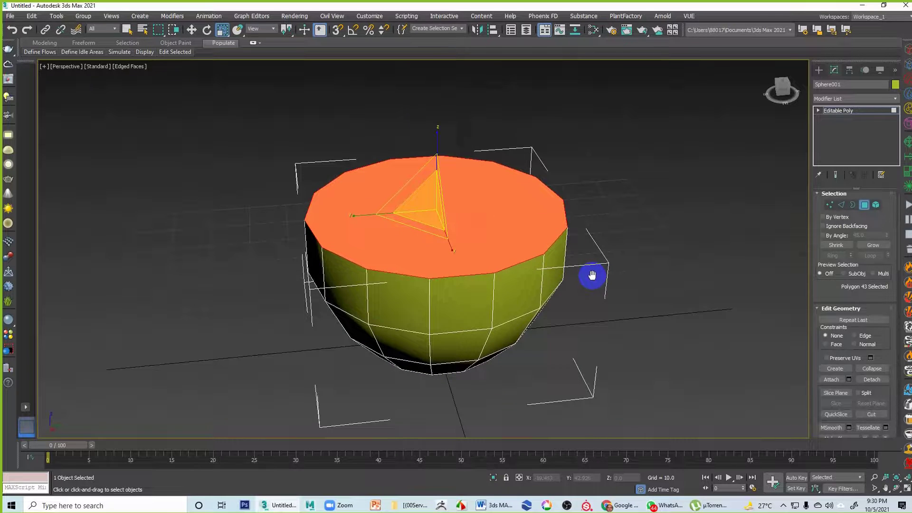
{"action": "right_click", "coordinate": [455, 223]}
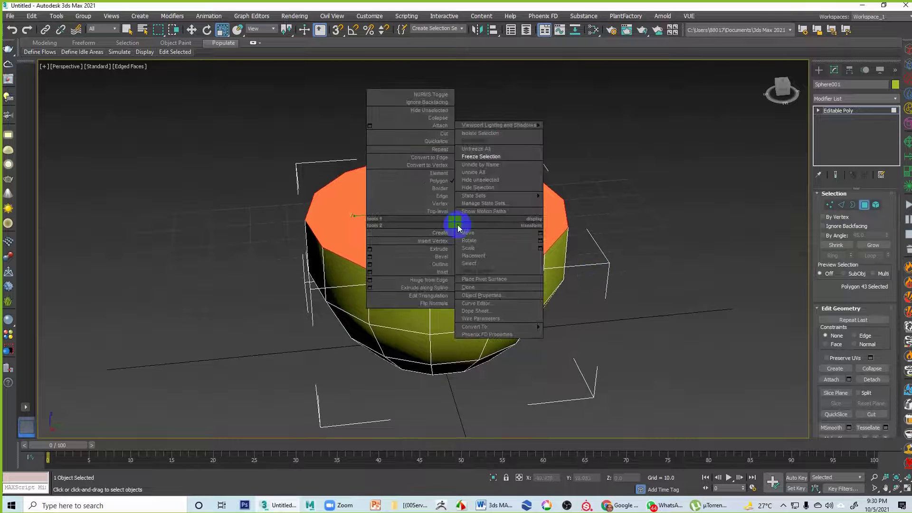
{"action": "left_click", "coordinate": [447, 272]}
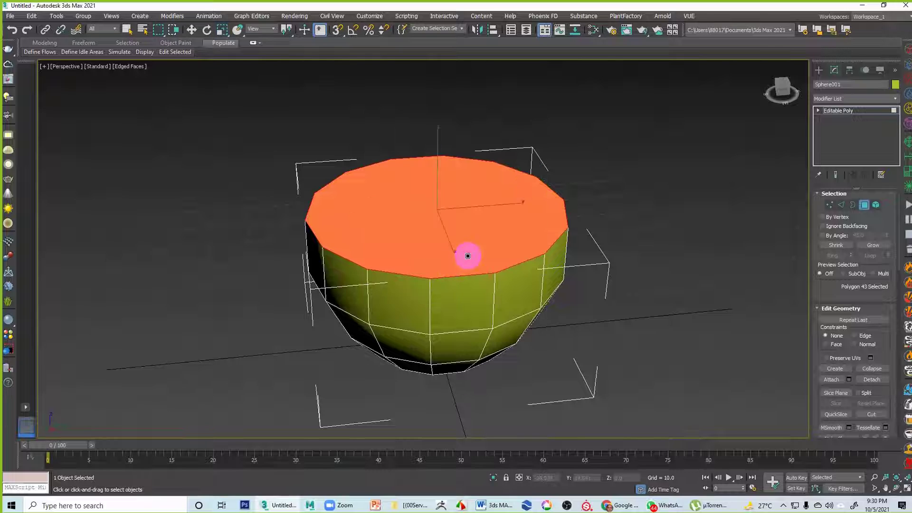
{"action": "left_click_drag", "start_coordinate": [467, 256], "coordinate": [464, 267]}
{"action": "middle_click_drag", "start_coordinate": [621, 298], "coordinate": [596, 274], "text": "alt"}
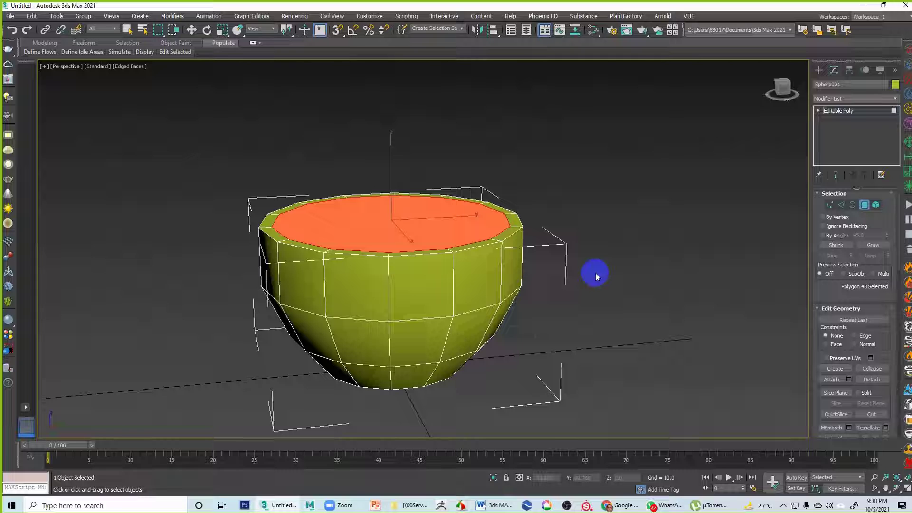
Extrude the inset top polygon upward and scale the raised face inward to make tapered sides.
{"action": "middle_click_drag", "start_coordinate": [436, 216], "coordinate": [470, 262]}
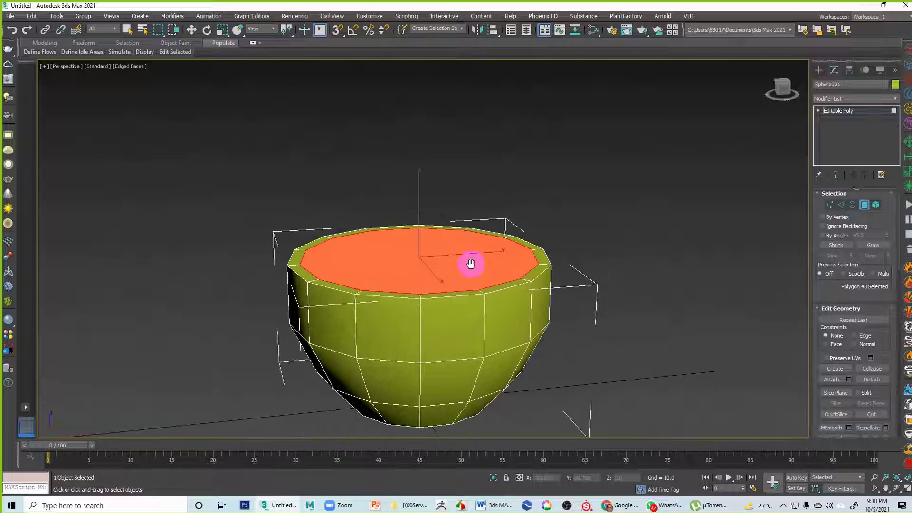
{"action": "middle_click_drag", "start_coordinate": [609, 269], "coordinate": [532, 246]}
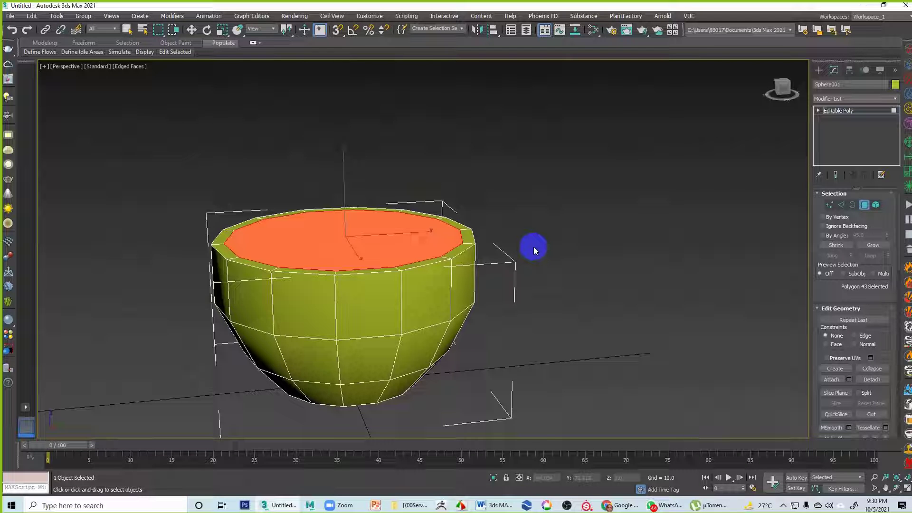
{"action": "middle_click_drag", "start_coordinate": [371, 248], "coordinate": [464, 216]}
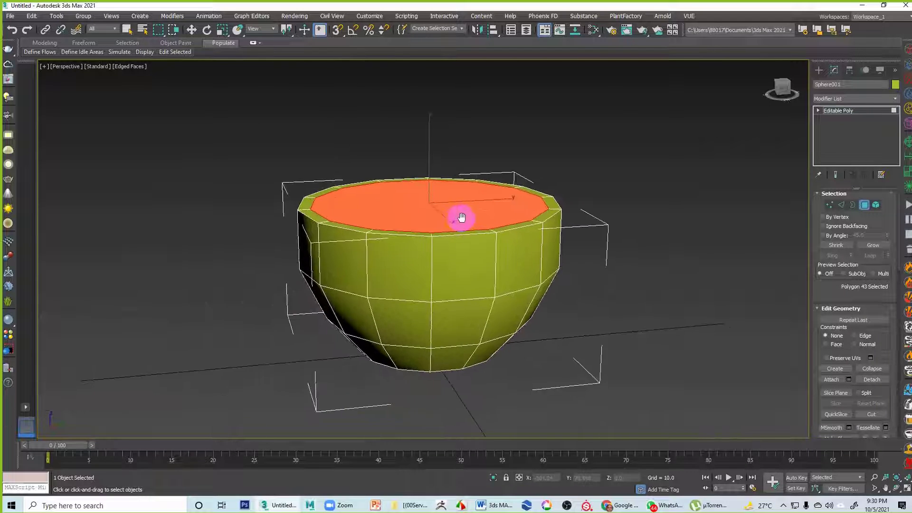
{"action": "middle_click_drag", "start_coordinate": [509, 234], "coordinate": [438, 239], "text": "alt"}
{"action": "key", "text": "r"}
{"action": "right_click", "coordinate": [420, 244]}
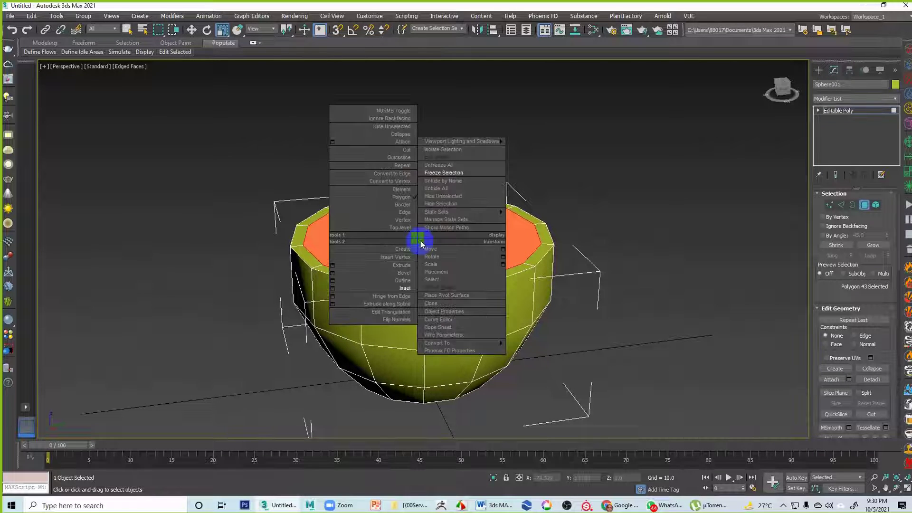
{"action": "left_click", "coordinate": [403, 265]}
{"action": "left_click_drag", "start_coordinate": [421, 247], "coordinate": [428, 214]}
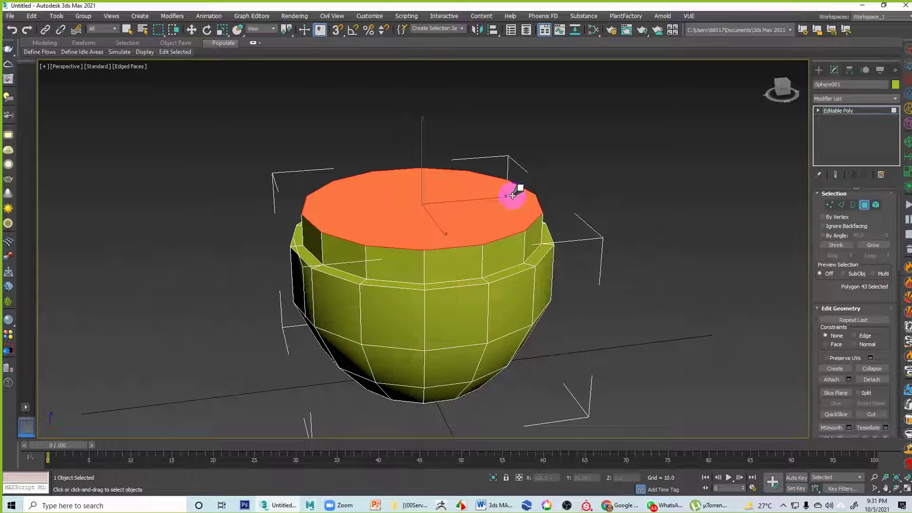
{"action": "key", "text": "r"}
{"action": "left_click_drag", "start_coordinate": [438, 239], "coordinate": [399, 216]}
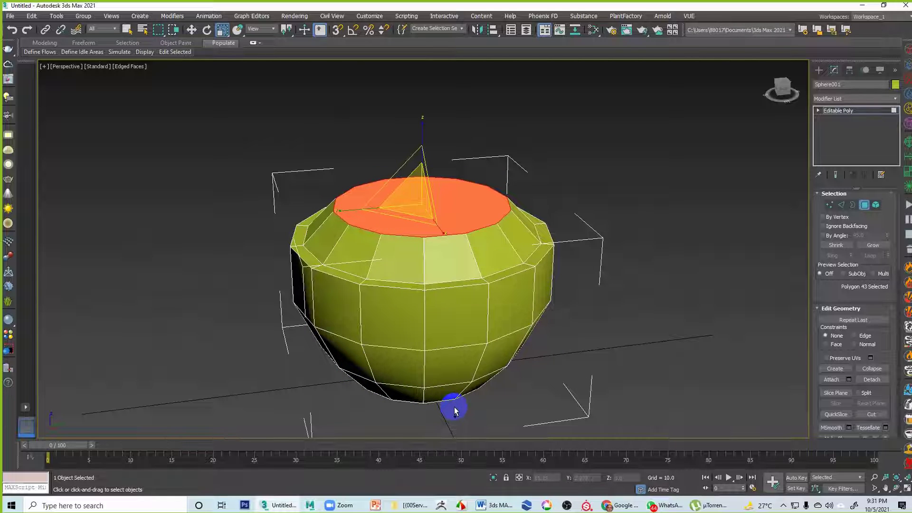
Undo the scaling and upward extrusion of the inset top polygon, and activate Bevel for that polygon.
{"action": "key", "text": "ctrl+z"}
{"action": "key", "text": "ctrl+z"}
{"action": "mouse_move", "coordinate": [386, 252]}
{"action": "left_mouse_down"}
{"action": "mouse_move", "coordinate": [400, 241]}
{"action": "mouse_move", "coordinate": [387, 271]}
{"action": "mouse_move", "coordinate": [403, 260]}
{"action": "mouse_move", "coordinate": [411, 234]}
{"action": "mouse_move", "coordinate": [401, 244]}
{"action": "left_mouse_up"}
{"action": "right_click", "coordinate": [401, 241]}
{"action": "left_click", "coordinate": [387, 275]}
{"action": "left_click", "coordinate": [517, 291]}
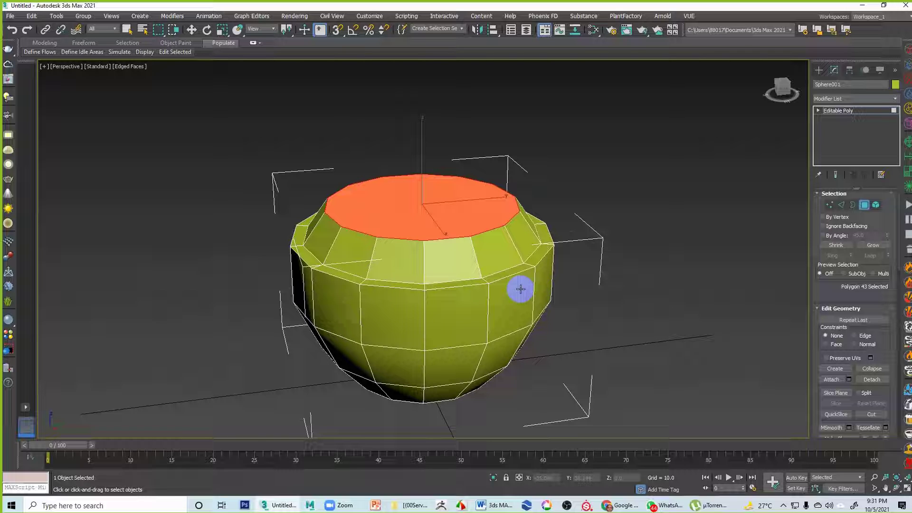
{"action": "key", "text": "ctrl+z"}
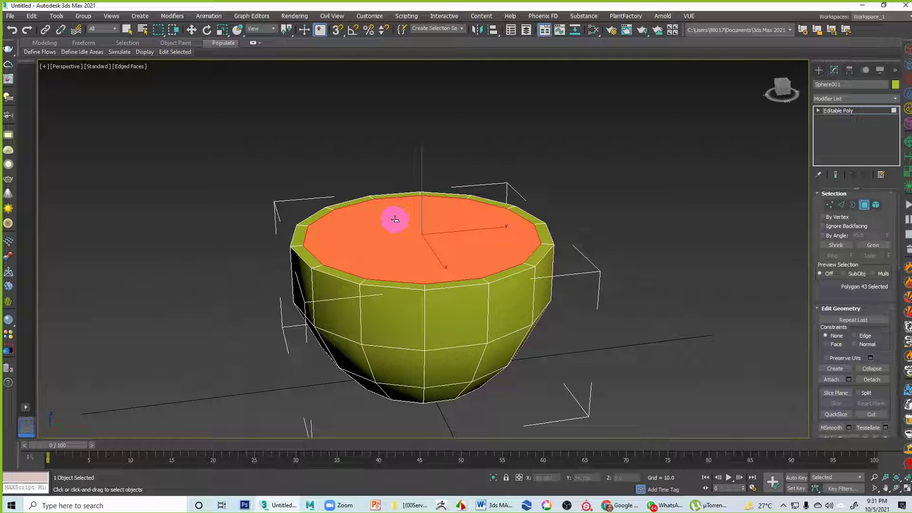
Bevel the inset top polygon down into the bowl in successive narrowing stages, following the outer wall's profile in wireframe display.
{"action": "left_click_drag", "start_coordinate": [395, 219], "coordinate": [393, 240]}
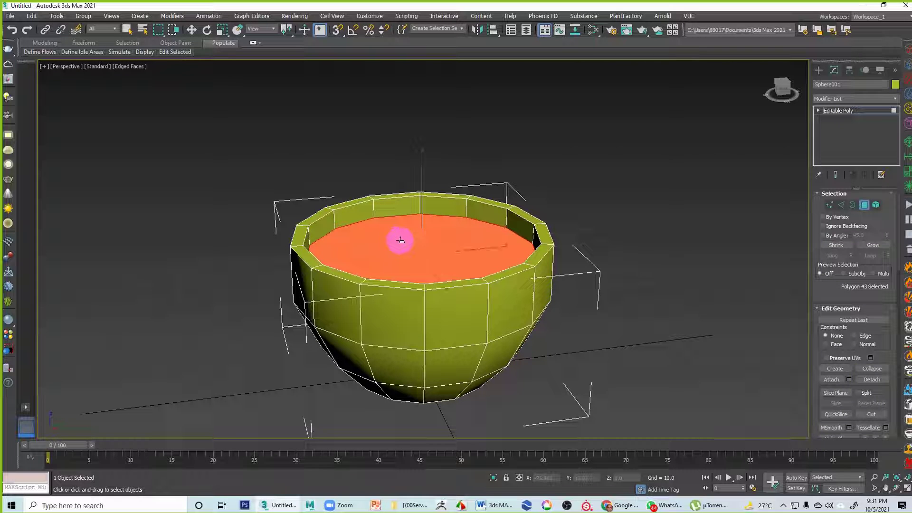
{"action": "left_click_drag", "start_coordinate": [400, 240], "coordinate": [409, 266]}
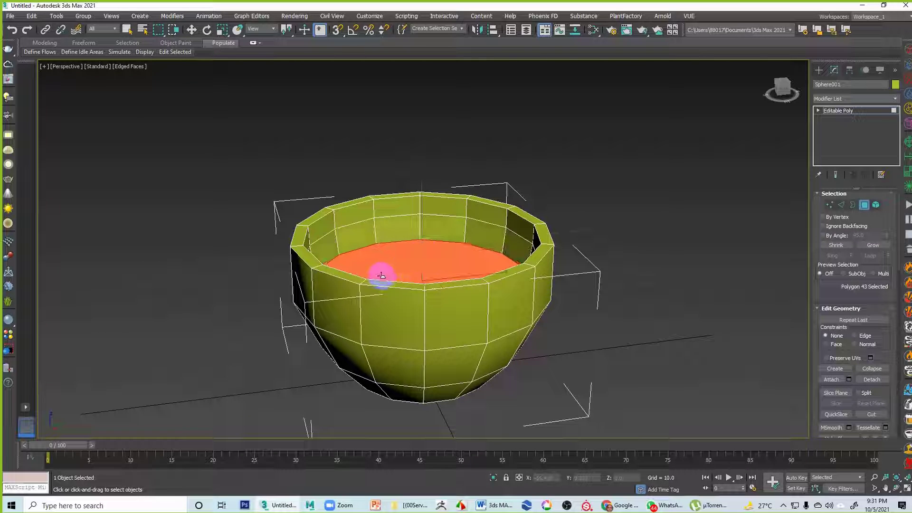
{"action": "key", "text": "F3"}
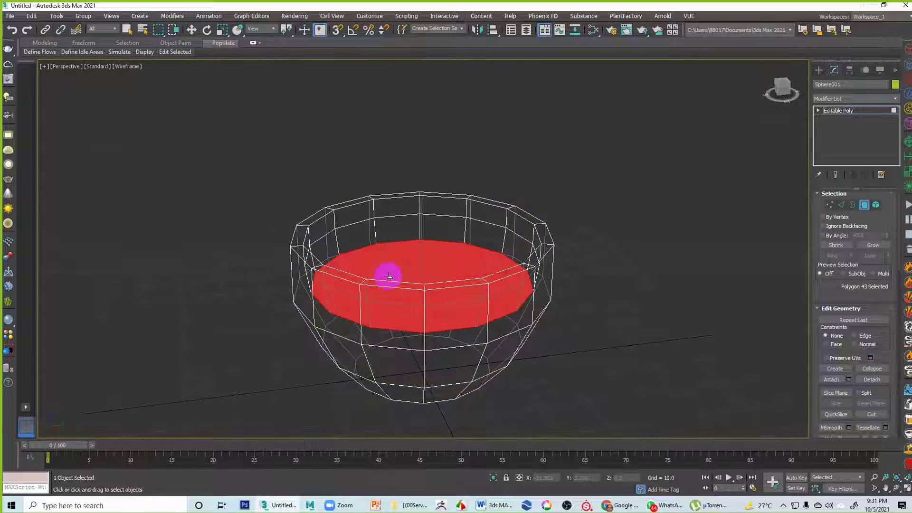
{"action": "middle_click_drag", "start_coordinate": [389, 277], "coordinate": [396, 282], "text": "alt"}
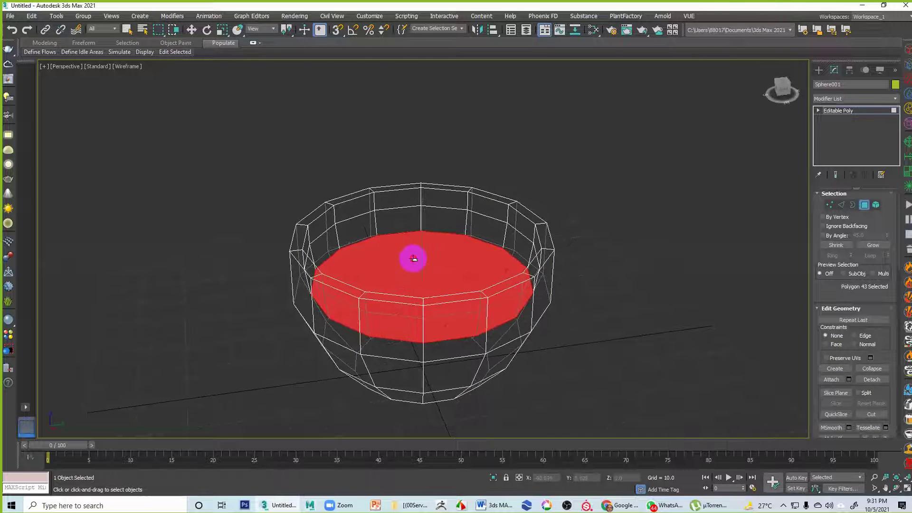
{"action": "left_click_drag", "start_coordinate": [413, 259], "coordinate": [416, 278]}
{"action": "middle_click_drag", "start_coordinate": [429, 289], "coordinate": [429, 301], "text": "alt"}
{"action": "left_click_drag", "start_coordinate": [434, 276], "coordinate": [429, 310]}
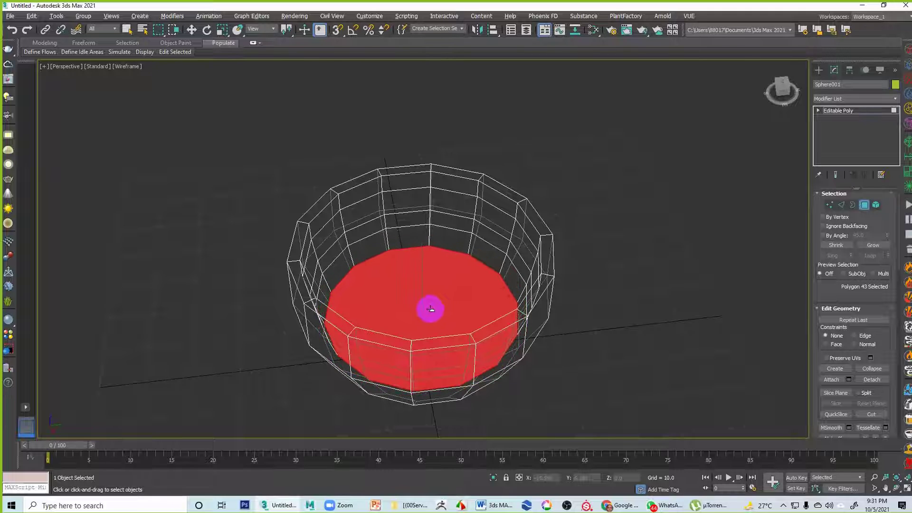
{"action": "middle_click_drag", "start_coordinate": [431, 309], "coordinate": [429, 287], "text": "alt"}
{"action": "left_click_drag", "start_coordinate": [429, 287], "coordinate": [427, 315]}
{"action": "mouse_move", "coordinate": [427, 316]}
{"action": "middle_mouse_down", "text": "alt"}
{"action": "mouse_move", "coordinate": [444, 268]}
{"action": "mouse_move", "coordinate": [419, 328]}
{"action": "mouse_move", "coordinate": [428, 278]}
{"action": "mouse_move", "coordinate": [432, 309]}
{"action": "middle_mouse_up", "text": "alt"}
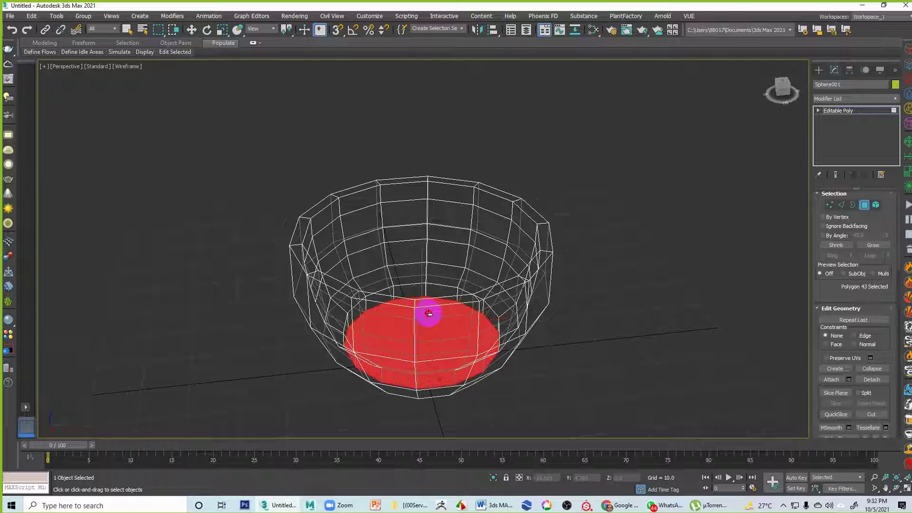
{"action": "mouse_move", "coordinate": [426, 324]}
{"action": "middle_mouse_down", "text": "alt"}
{"action": "mouse_move", "coordinate": [433, 273]}
{"action": "mouse_move", "coordinate": [428, 338]}
{"action": "middle_mouse_up", "text": "alt"}
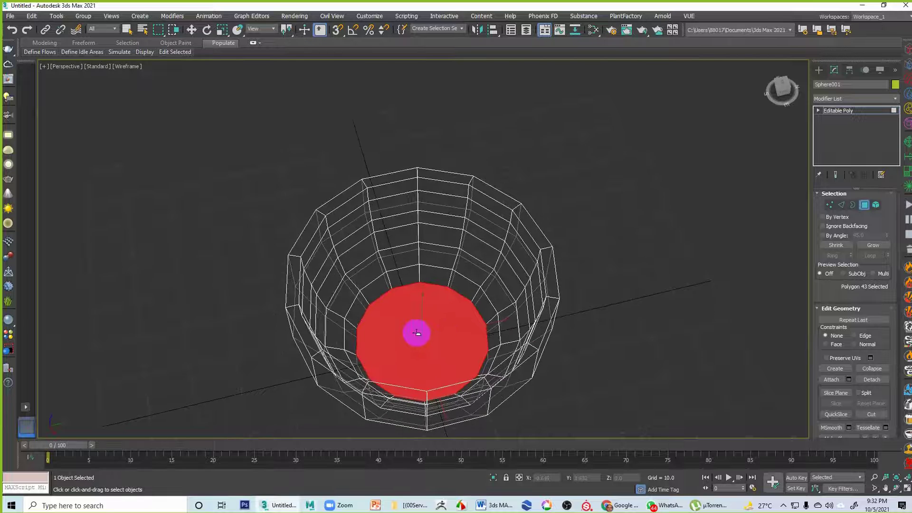
Restore the shaded display and inset the bowl's inner floor polygon into concentric rings towards its centre.
{"action": "key", "text": "F3"}
{"action": "right_click", "coordinate": [398, 324]}
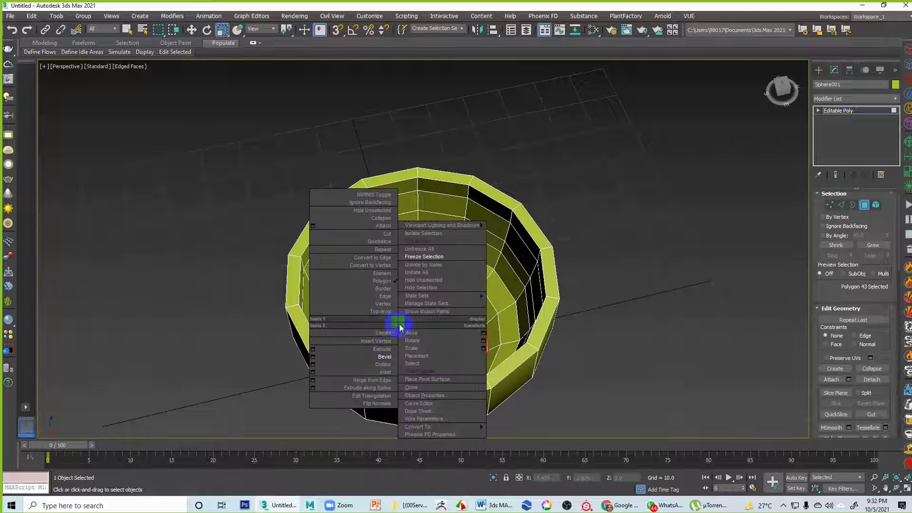
{"action": "left_click", "coordinate": [385, 372]}
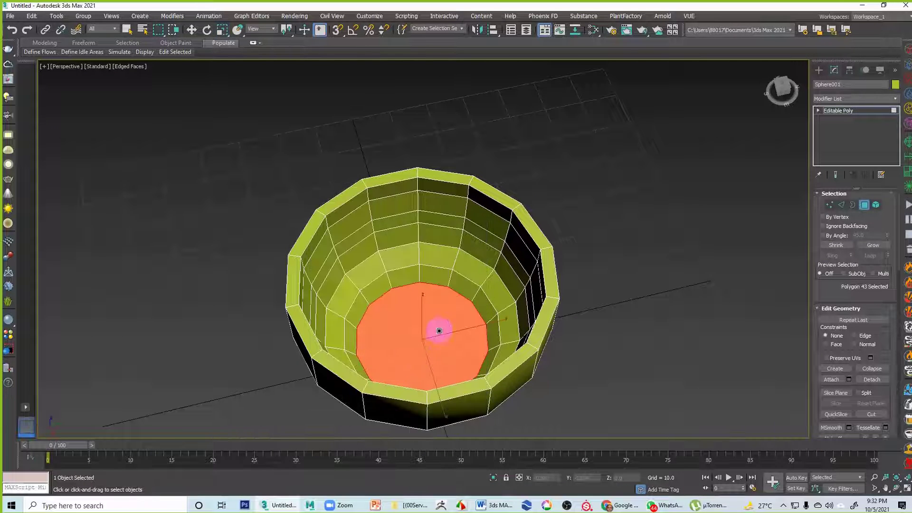
{"action": "left_click_drag", "start_coordinate": [437, 330], "coordinate": [424, 334]}
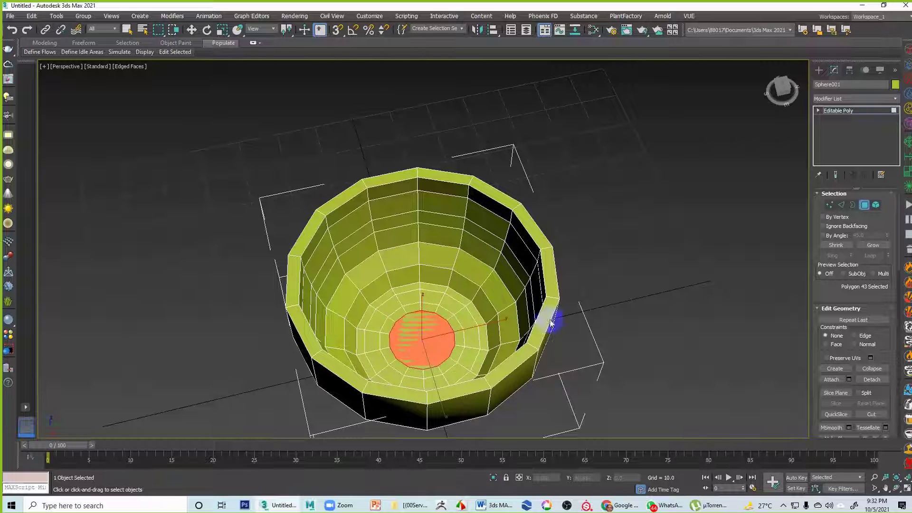
{"action": "left_click", "coordinate": [564, 313]}
Examine the bowl's inner and outer walls in wireframe and select the edge loop around the lower outer wall.
{"action": "middle_click_drag", "start_coordinate": [426, 298], "coordinate": [449, 274], "text": "alt"}
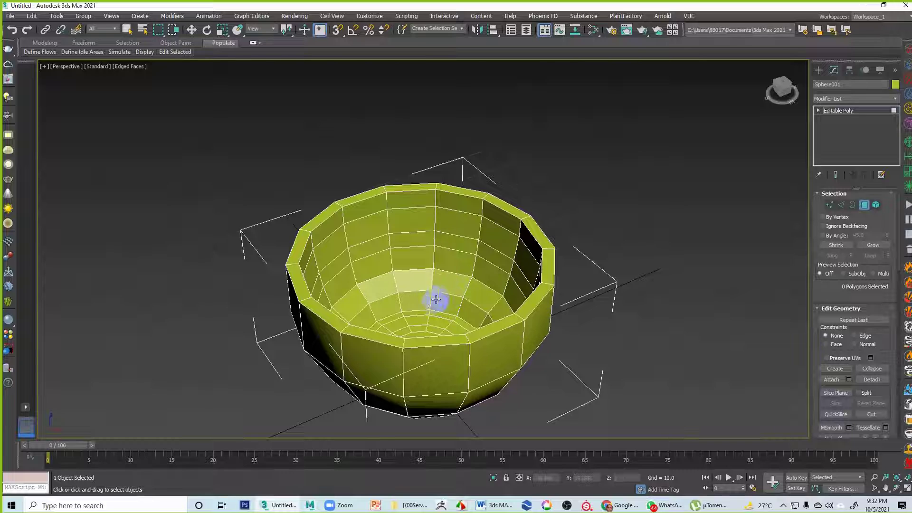
{"action": "middle_click_drag", "start_coordinate": [436, 299], "coordinate": [419, 262], "text": "alt"}
{"action": "key", "text": "F3"}
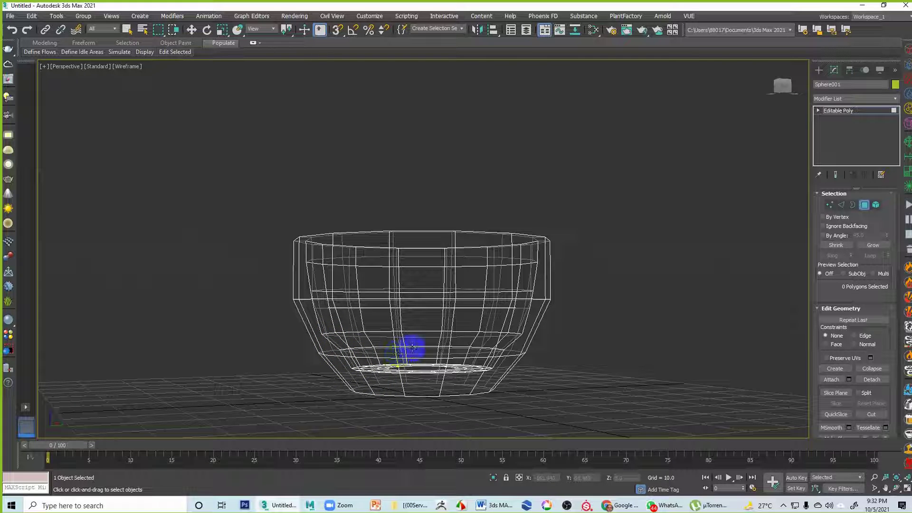
{"action": "left_click", "coordinate": [843, 206]}
{"action": "key", "text": "r"}
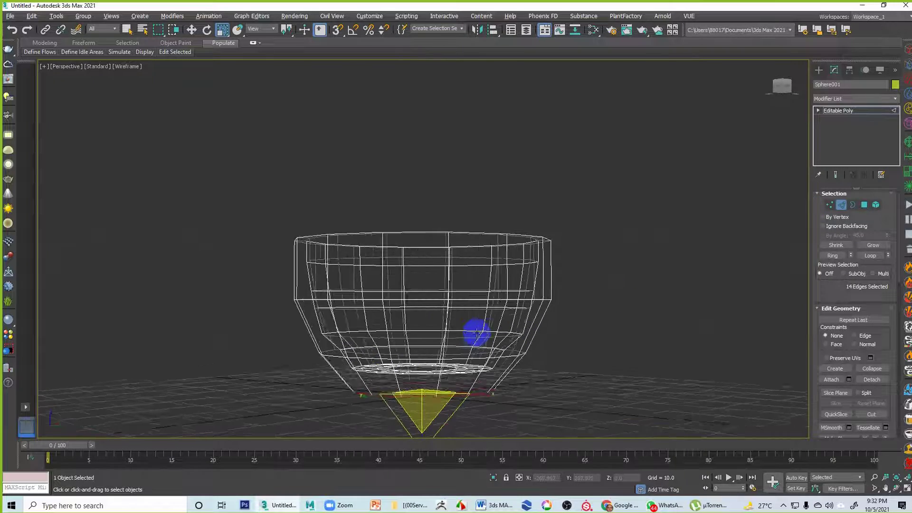
{"action": "middle_click_drag", "start_coordinate": [477, 332], "coordinate": [440, 277], "text": "alt"}
{"action": "scroll", "coordinate": [474, 258], "scroll_direction": "up", "scroll_amount": 3}
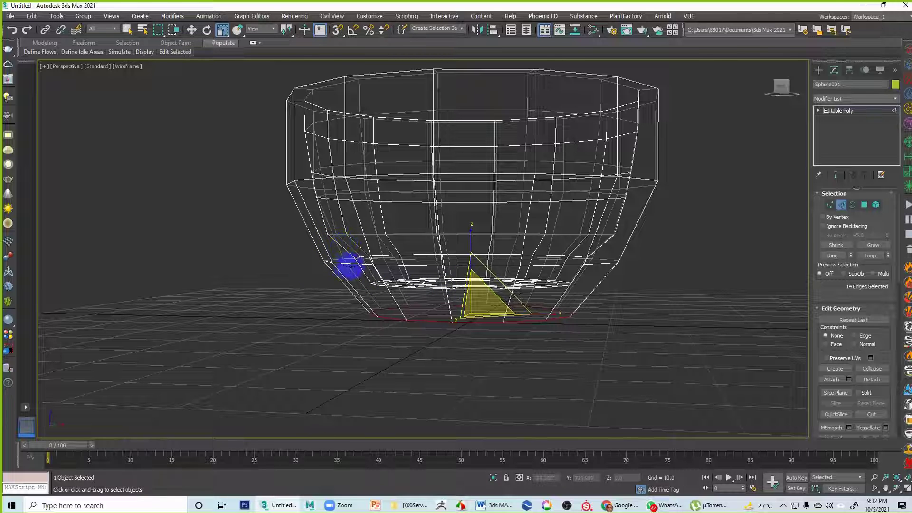
{"action": "middle_click_drag", "start_coordinate": [413, 263], "coordinate": [366, 303], "text": "alt"}
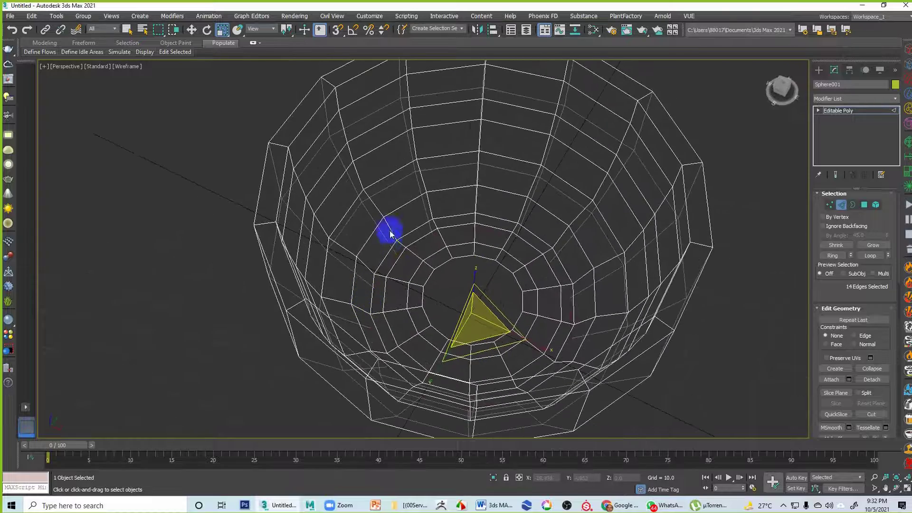
{"action": "left_click", "coordinate": [411, 201]}
{"action": "key", "text": "ctrl+z"}
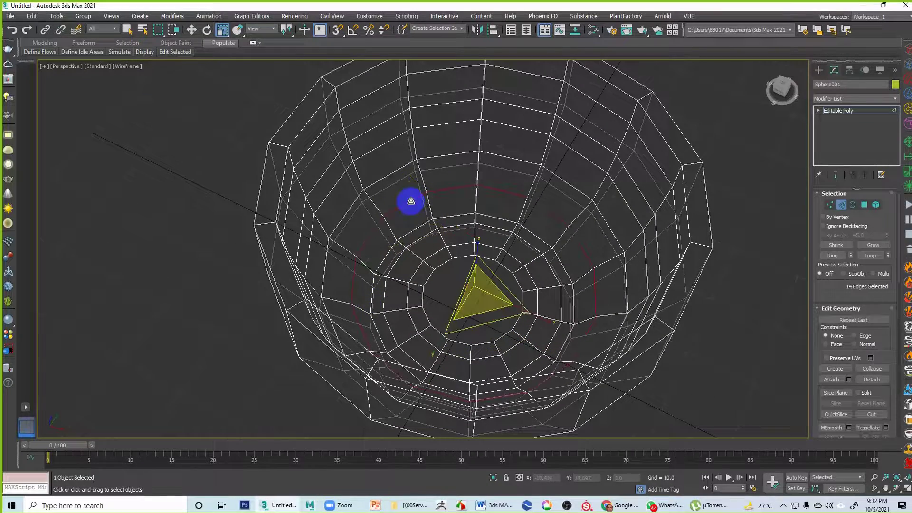
{"action": "middle_click_drag", "start_coordinate": [479, 288], "coordinate": [486, 233], "text": "alt"}
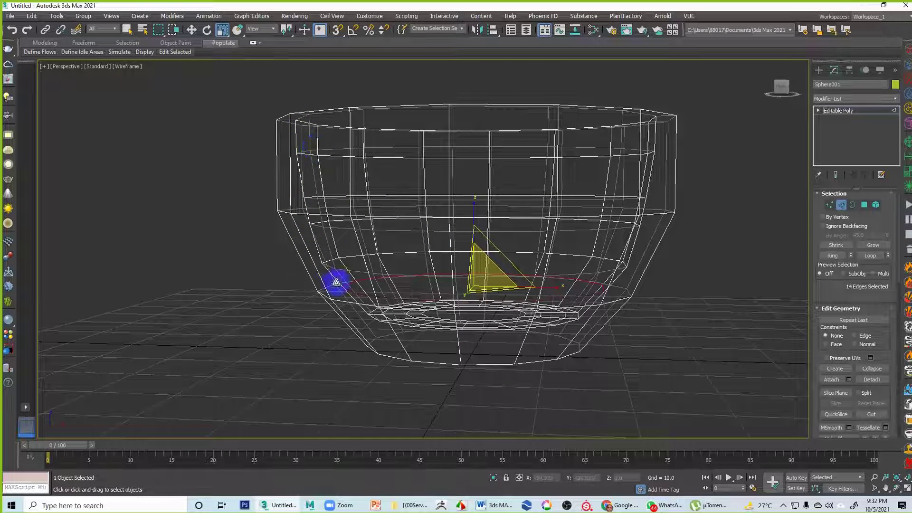
Select the polygon closing the bowl's underside in shaded display and extrude it slightly downward to form a foot.
{"action": "middle_click_drag", "start_coordinate": [493, 349], "coordinate": [492, 260], "text": "alt"}
{"action": "key", "text": "F3"}
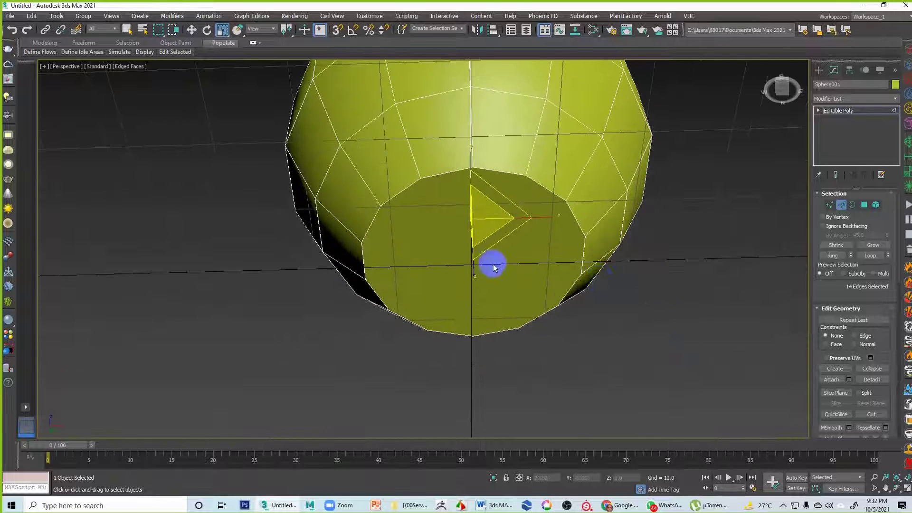
{"action": "left_click", "coordinate": [492, 260]}
{"action": "left_click", "coordinate": [865, 205]}
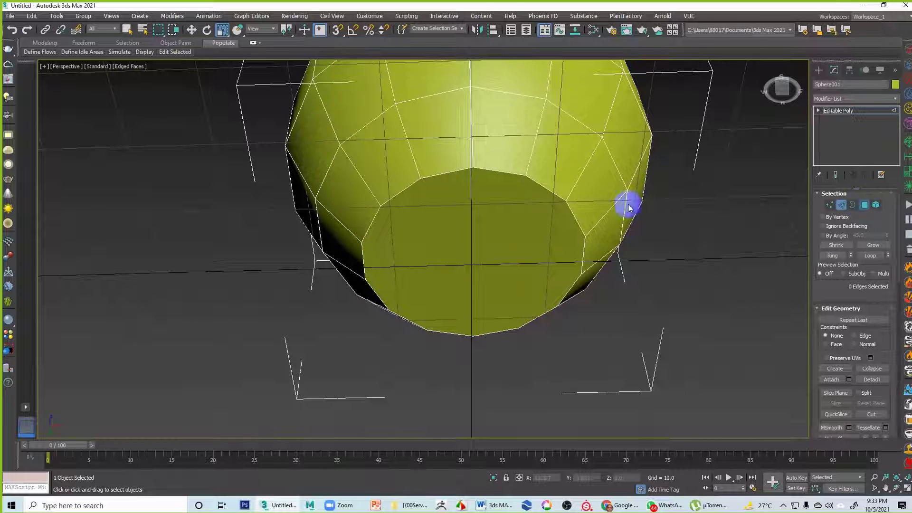
{"action": "left_click", "coordinate": [484, 208]}
{"action": "right_click", "coordinate": [458, 224]}
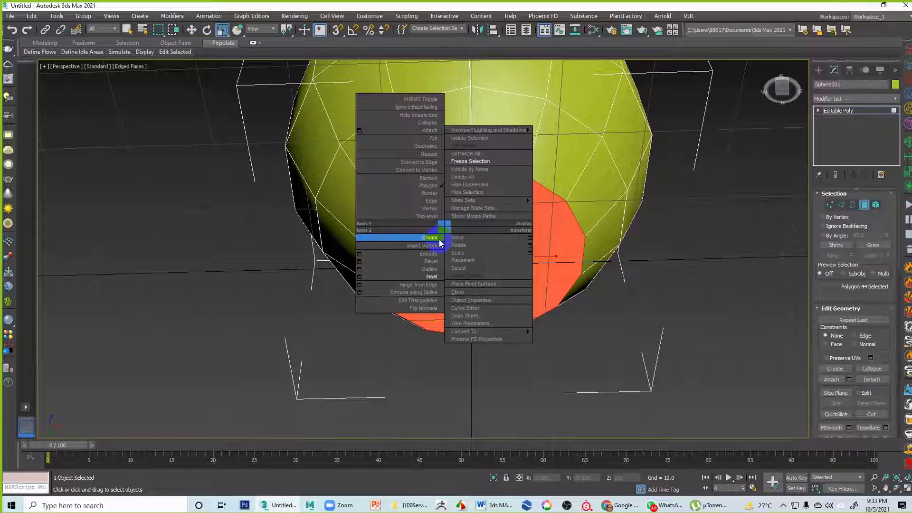
{"action": "left_click", "coordinate": [418, 255]}
{"action": "left_click_drag", "start_coordinate": [432, 248], "coordinate": [443, 238]}
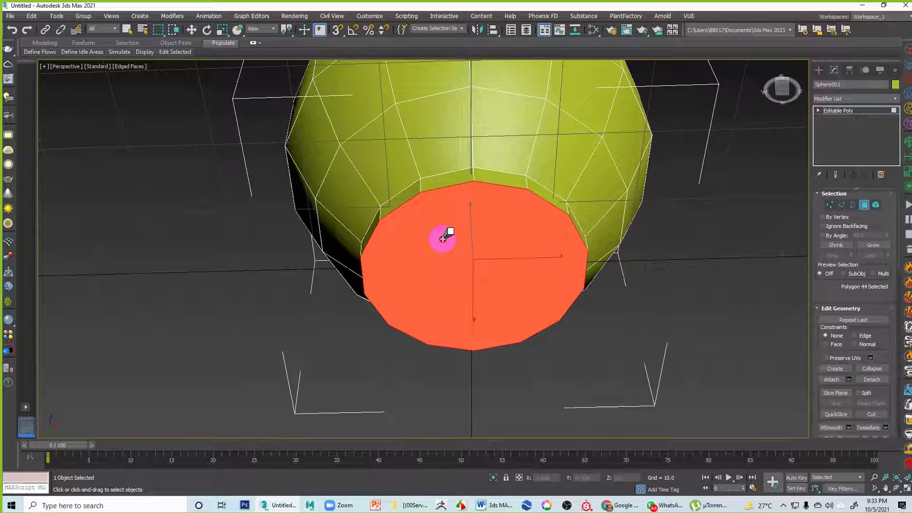
Inset the foot's bottom polygon slightly and extrude it inward to recess the underside within a narrow rim.
{"action": "right_click", "coordinate": [403, 246]}
{"action": "left_click", "coordinate": [394, 296]}
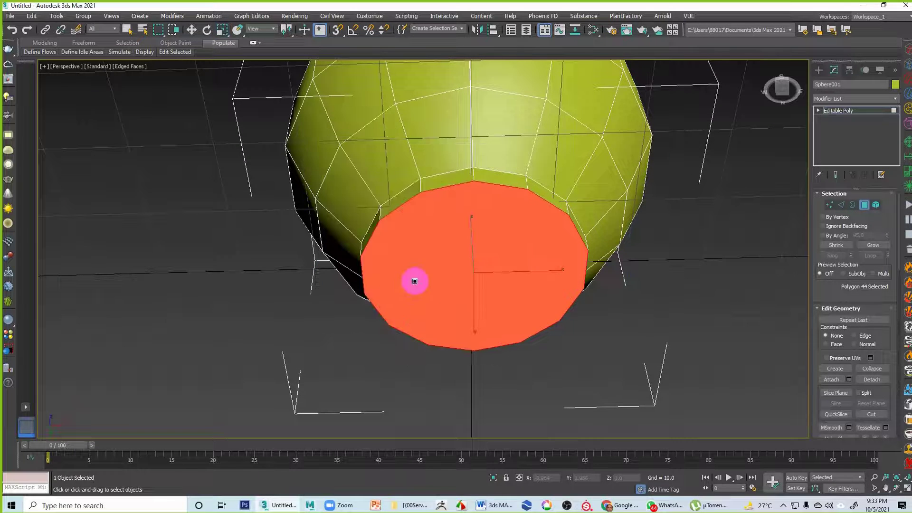
{"action": "left_click_drag", "start_coordinate": [413, 279], "coordinate": [436, 296]}
{"action": "right_click", "coordinate": [436, 282]}
{"action": "left_click", "coordinate": [424, 309]}
{"action": "right_click", "coordinate": [441, 289]}
Inset the recessed underside polygon into concentric rings towards the centre and clear the polygon selection.
{"action": "right_click", "coordinate": [422, 289]}
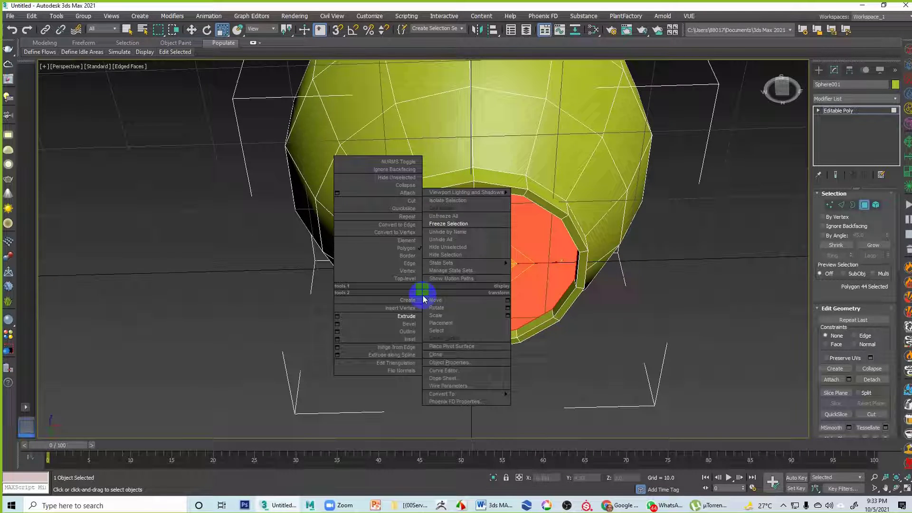
{"action": "left_click", "coordinate": [409, 338]}
{"action": "left_click_drag", "start_coordinate": [412, 326], "coordinate": [469, 284]}
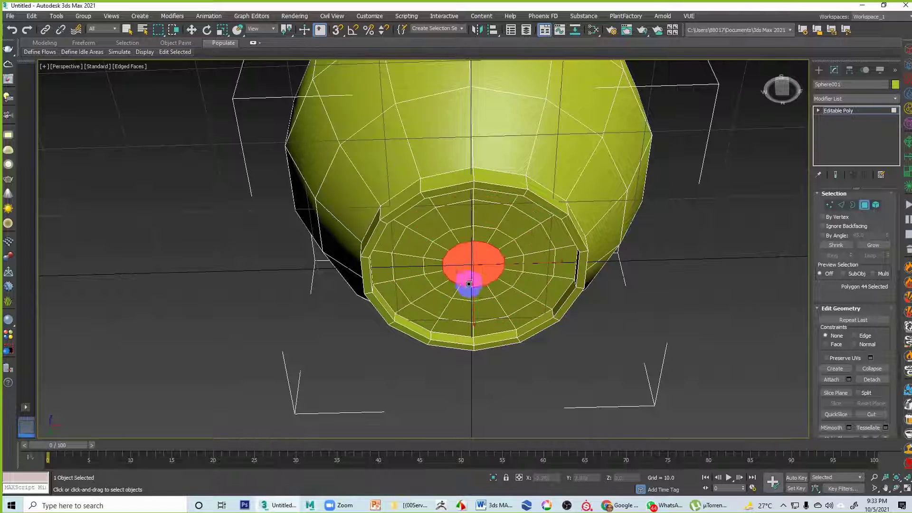
{"action": "left_click", "coordinate": [710, 352]}
Leave polygon editing and apply a TurboSmooth modifier to the whole bowl.
{"action": "middle_click_drag", "start_coordinate": [647, 268], "coordinate": [520, 309], "text": "alt"}
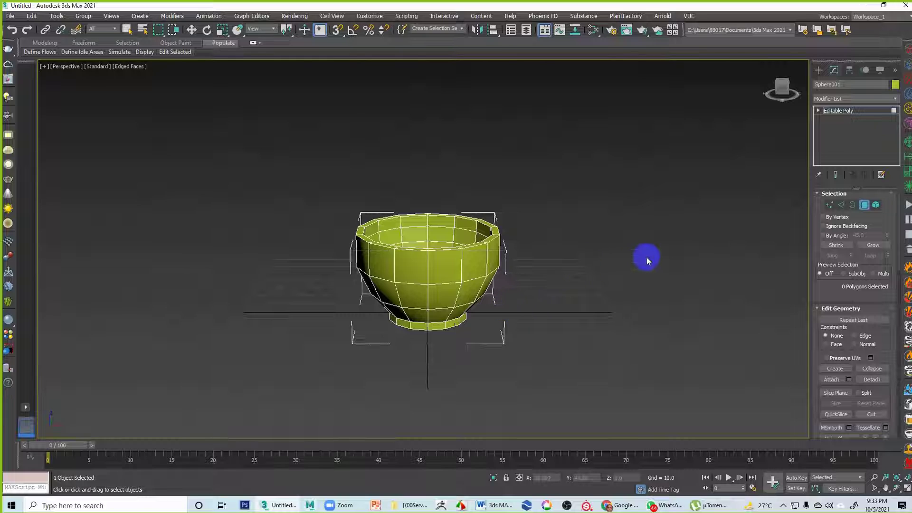
{"action": "left_click", "coordinate": [863, 207]}
{"action": "left_click_drag", "start_coordinate": [532, 192], "coordinate": [335, 369]}
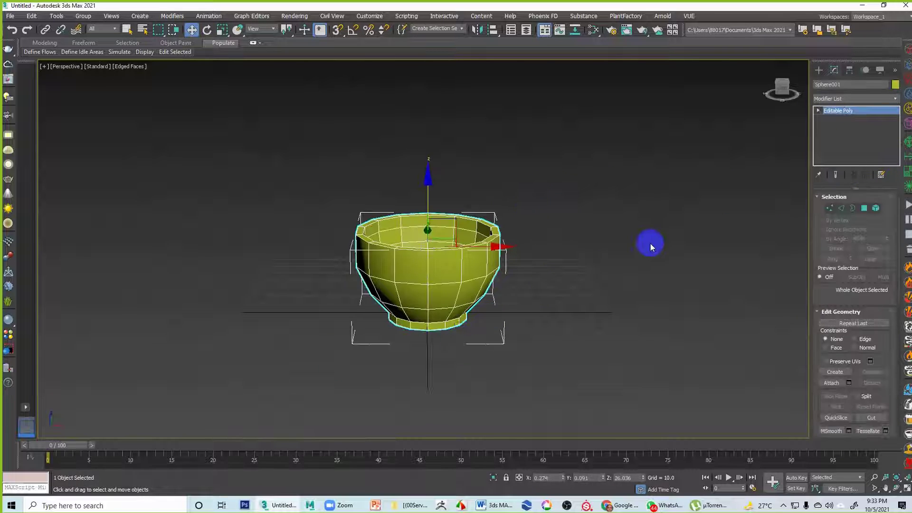
{"action": "left_click", "coordinate": [836, 100]}
{"action": "left_click", "coordinate": [837, 99]}
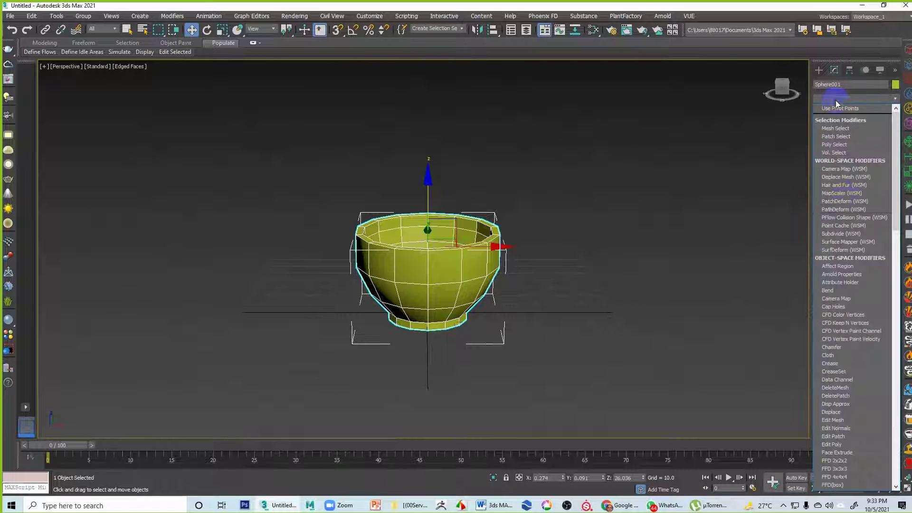
{"action": "key", "text": "t"}
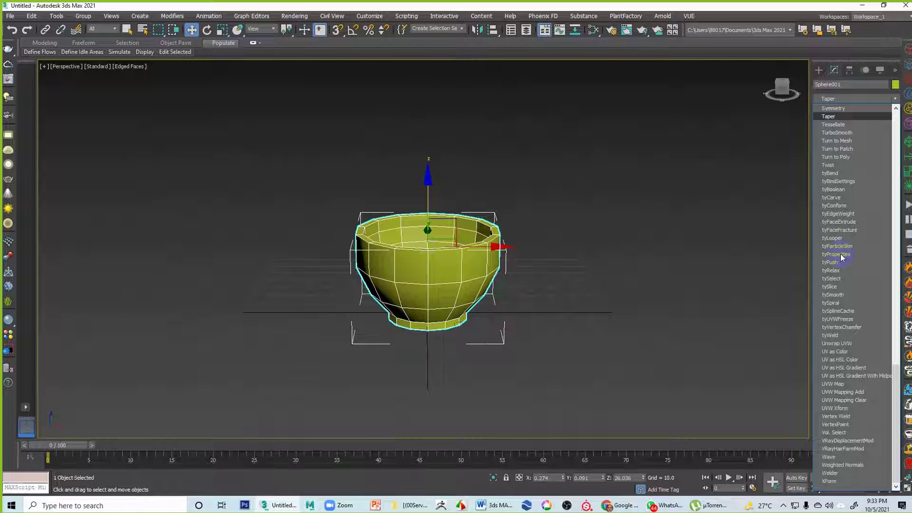
{"action": "left_click", "coordinate": [849, 133]}
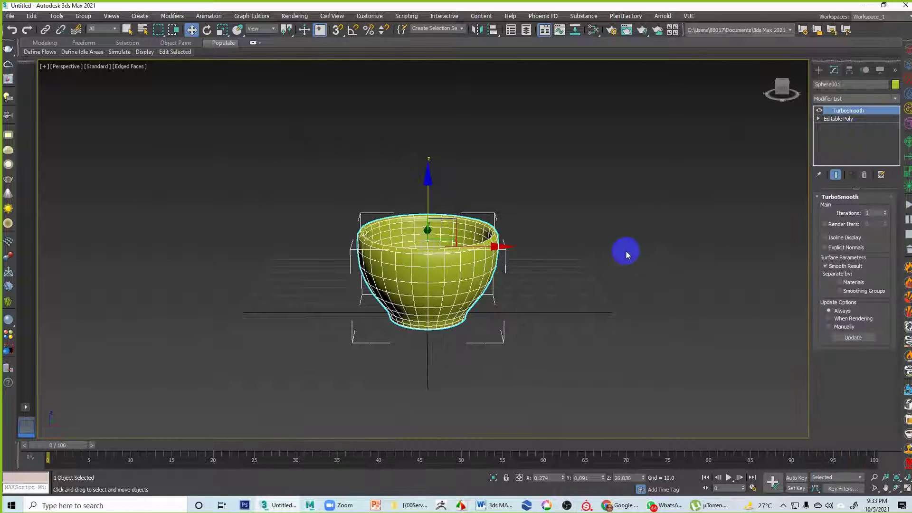
Hide the edged faces and inspect the smoothed bowl's rim and interior up close.
{"action": "left_click", "coordinate": [613, 252]}
{"action": "middle_click_drag", "start_coordinate": [604, 252], "coordinate": [432, 246], "text": "alt"}
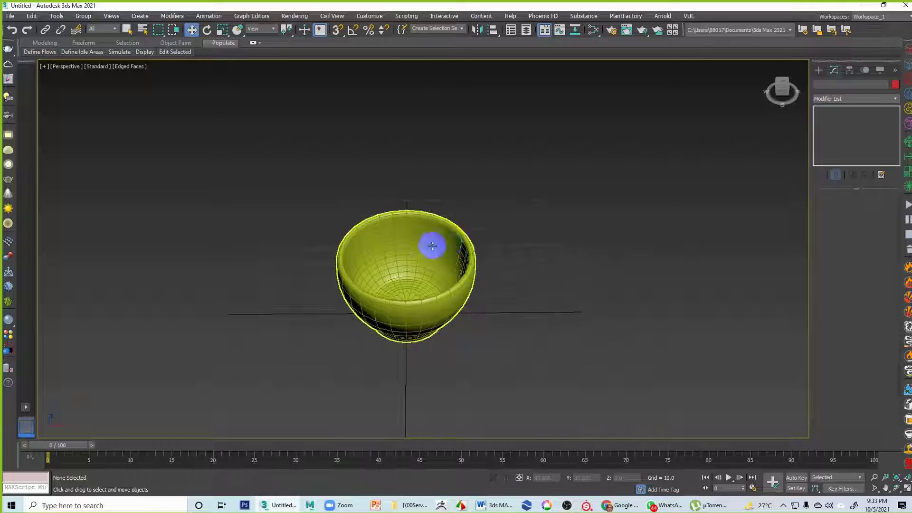
{"action": "left_click", "coordinate": [431, 245]}
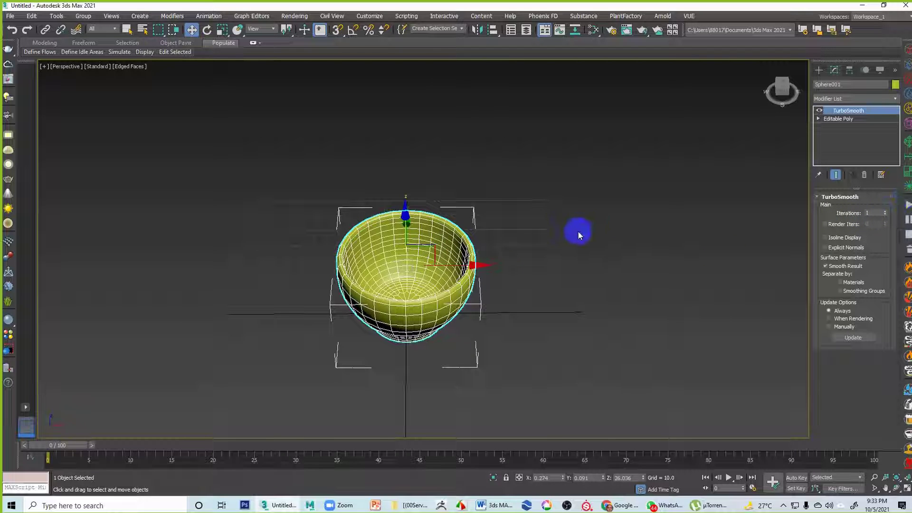
{"action": "key", "text": "F4"}
{"action": "scroll", "coordinate": [575, 236], "scroll_direction": "up", "scroll_amount": 6}
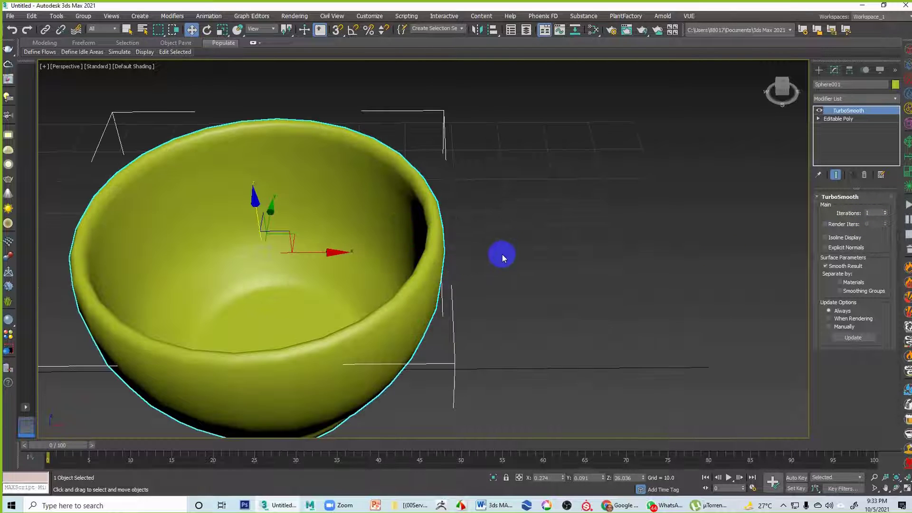
{"action": "middle_click_drag", "start_coordinate": [502, 255], "coordinate": [524, 251], "text": "alt"}
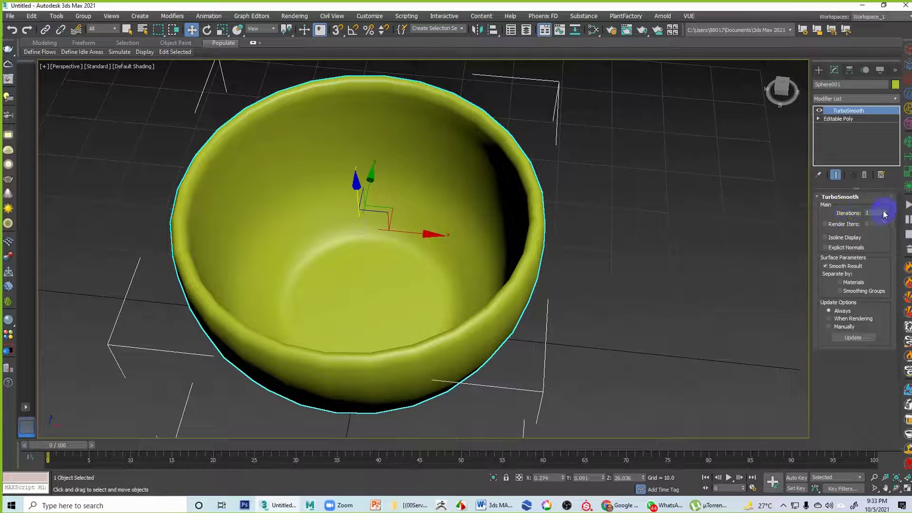
Deselect the bowl and examine the smoothed foot, its recessed underside and the outer profile from several angles.
{"action": "left_click", "coordinate": [647, 234]}
{"action": "middle_click_drag", "start_coordinate": [648, 234], "coordinate": [615, 298], "text": "alt"}
{"action": "middle_click_drag", "start_coordinate": [543, 262], "coordinate": [345, 232]}
{"action": "scroll", "coordinate": [468, 264], "scroll_direction": "up", "scroll_amount": 2}
{"action": "scroll", "coordinate": [455, 269], "scroll_direction": "down", "scroll_amount": 2}
{"action": "scroll", "coordinate": [443, 273], "scroll_direction": "up", "scroll_amount": 4}
{"action": "scroll", "coordinate": [500, 234], "scroll_direction": "up", "scroll_amount": 3}
{"action": "scroll", "coordinate": [486, 229], "scroll_direction": "down", "scroll_amount": 3}
{"action": "scroll", "coordinate": [484, 238], "scroll_direction": "up", "scroll_amount": 1}
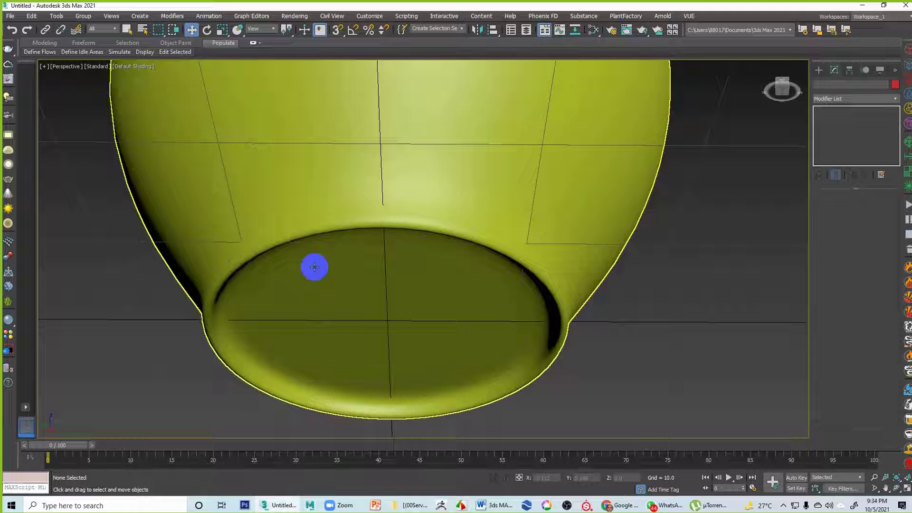
{"action": "middle_click_drag", "start_coordinate": [603, 190], "coordinate": [540, 173], "text": "alt"}
{"action": "scroll", "coordinate": [537, 179], "scroll_direction": "down", "scroll_amount": 3}
{"action": "middle_click_drag", "start_coordinate": [624, 192], "coordinate": [577, 246]}
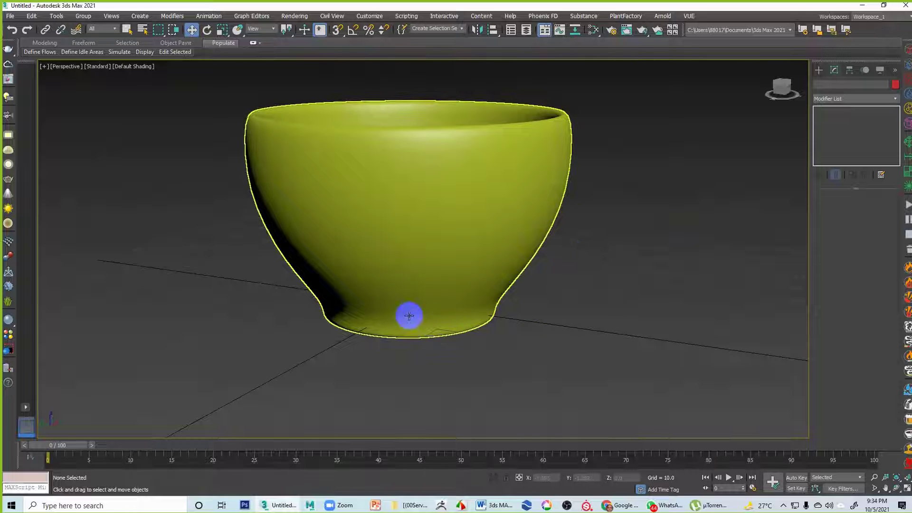
{"action": "middle_click_drag", "start_coordinate": [415, 326], "coordinate": [397, 306], "text": "alt"}
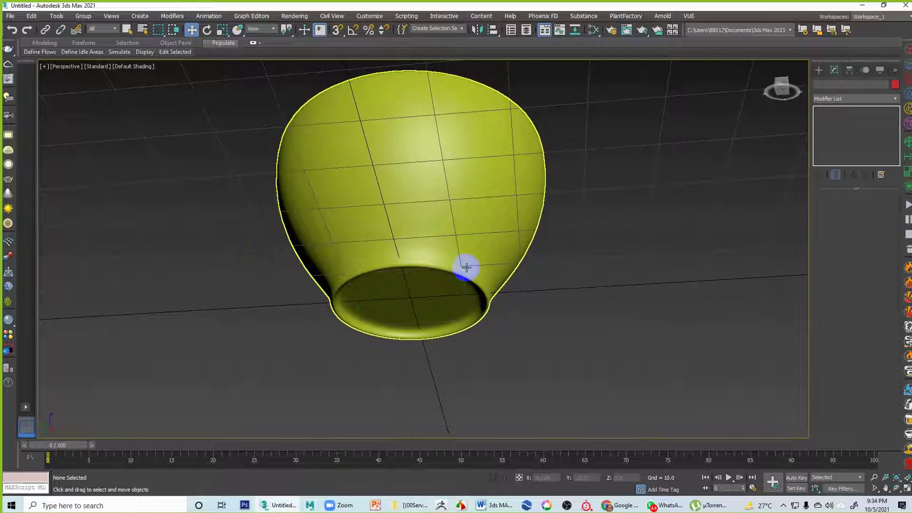
{"action": "middle_click_drag", "start_coordinate": [461, 247], "coordinate": [425, 227], "text": "alt"}
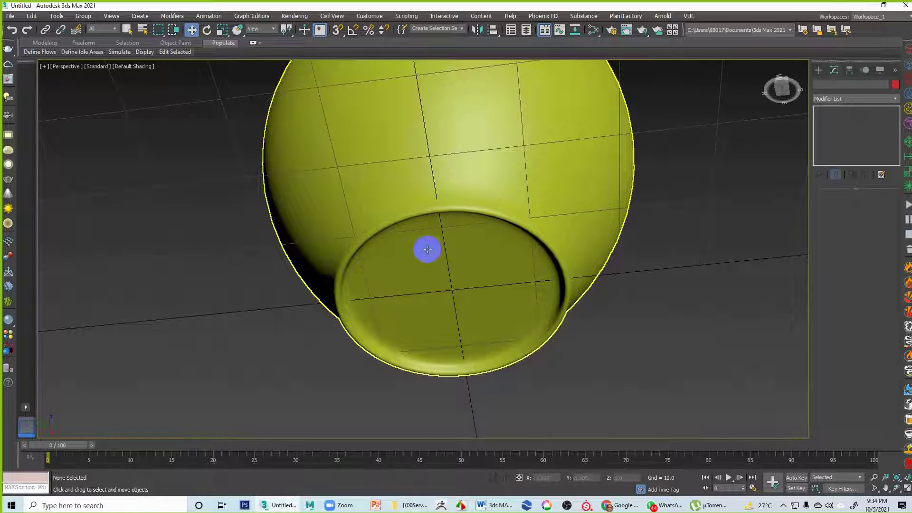
Switch off the TurboSmooth display on the bowl with edged faces shown, and enter Edge level of the Editable Poly.
{"action": "left_click", "coordinate": [451, 253]}
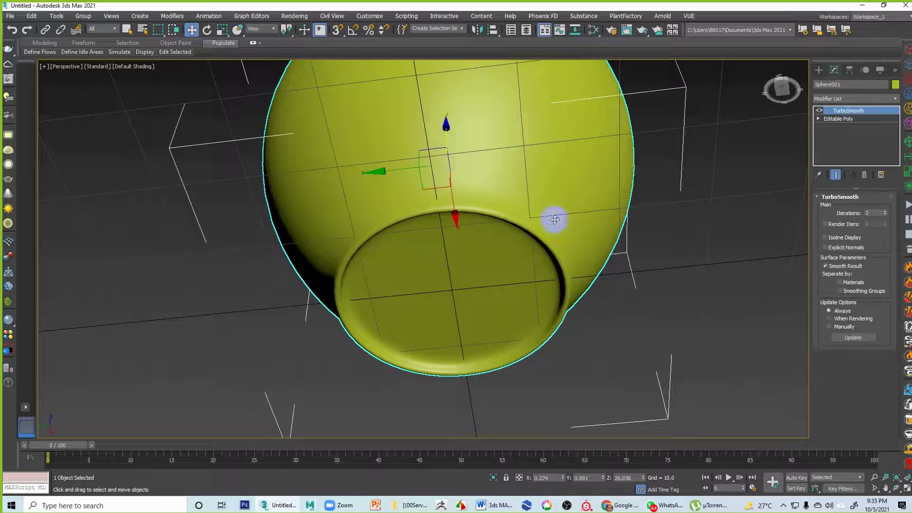
{"action": "left_click", "coordinate": [819, 110]}
{"action": "key", "text": "F4"}
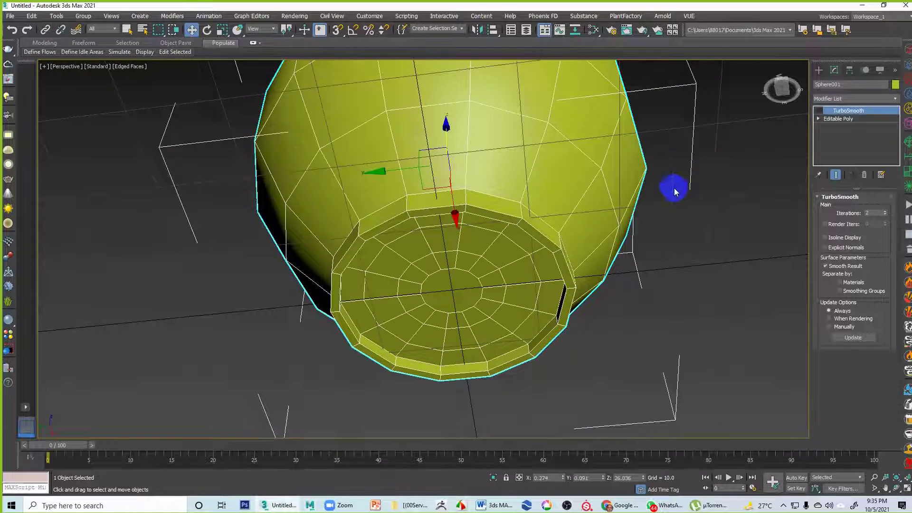
{"action": "mouse_move", "coordinate": [527, 187]}
{"action": "middle_mouse_down", "text": "alt"}
{"action": "mouse_move", "coordinate": [521, 157]}
{"action": "mouse_move", "coordinate": [482, 243]}
{"action": "mouse_move", "coordinate": [477, 224]}
{"action": "mouse_move", "coordinate": [448, 255]}
{"action": "mouse_move", "coordinate": [482, 259]}
{"action": "mouse_move", "coordinate": [500, 140]}
{"action": "middle_mouse_up", "text": "alt"}
{"action": "scroll", "coordinate": [483, 243], "scroll_direction": "up", "scroll_amount": 2}
{"action": "middle_click_drag", "start_coordinate": [483, 242], "coordinate": [427, 214], "text": "alt"}
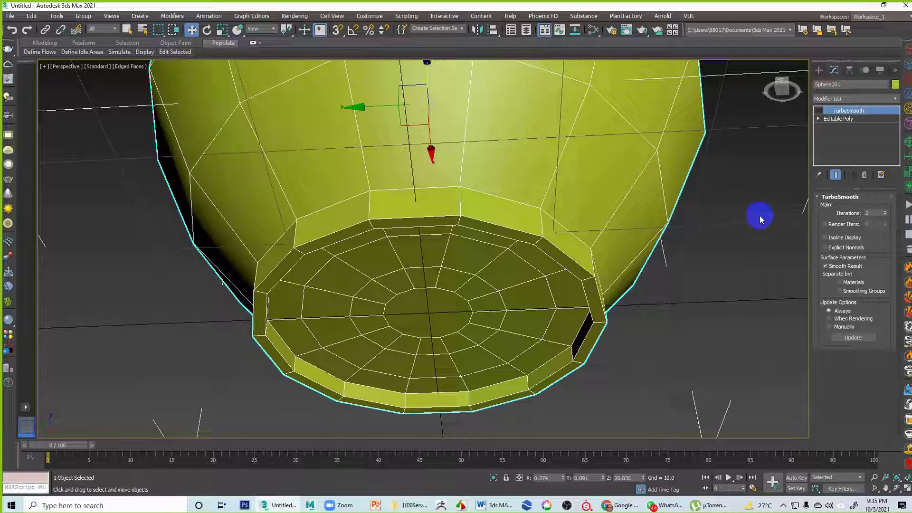
{"action": "left_click", "coordinate": [817, 118]}
{"action": "left_click", "coordinate": [834, 135]}
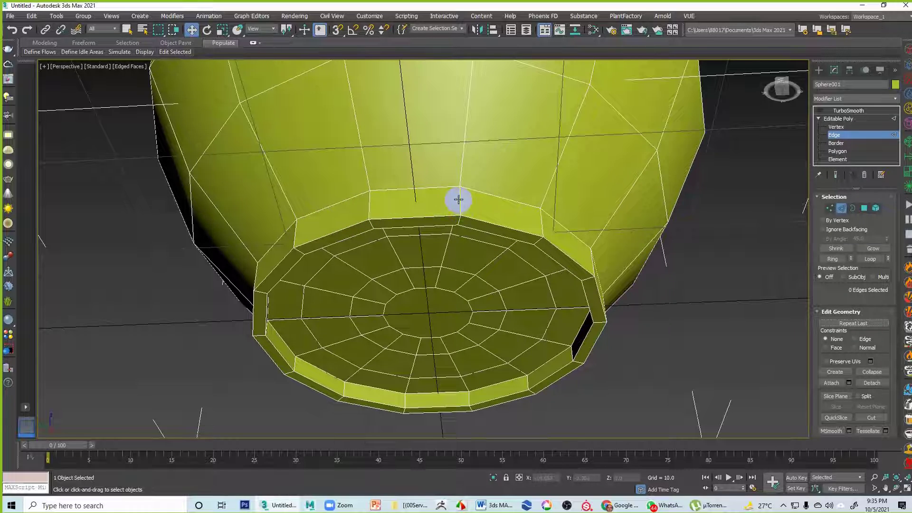
Pick several vertical edges around the foot's outer wall one by one, and clear the edge selection.
{"action": "left_click", "coordinate": [370, 204]}
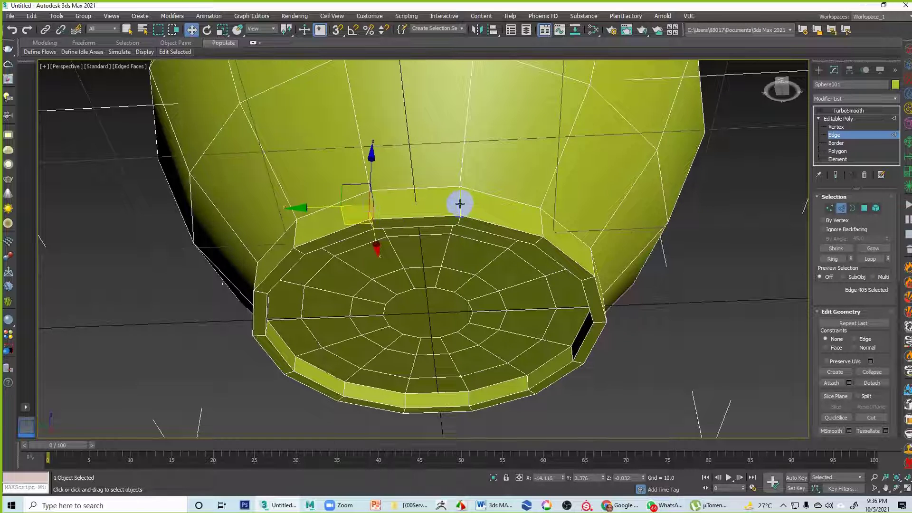
{"action": "left_click", "coordinate": [459, 203], "text": "ctrl"}
{"action": "left_click", "coordinate": [543, 218], "text": "ctrl"}
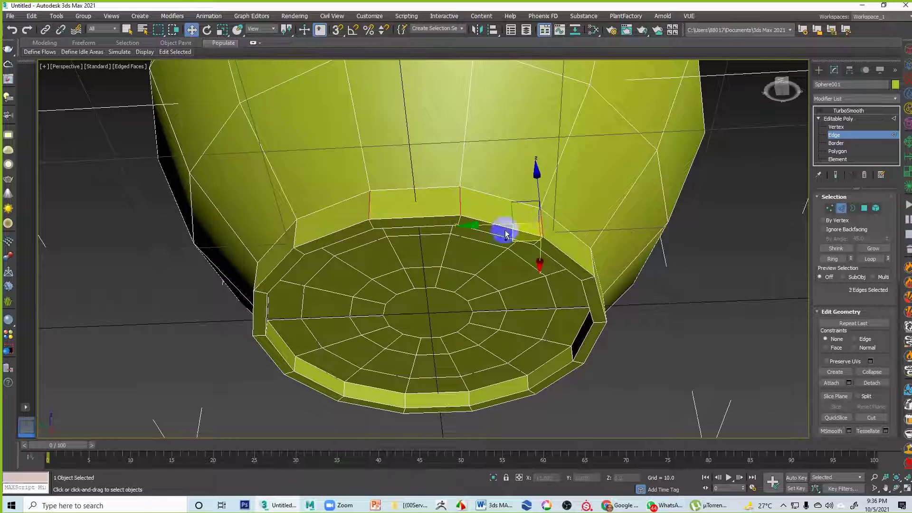
{"action": "left_click", "coordinate": [295, 231], "text": "ctrl"}
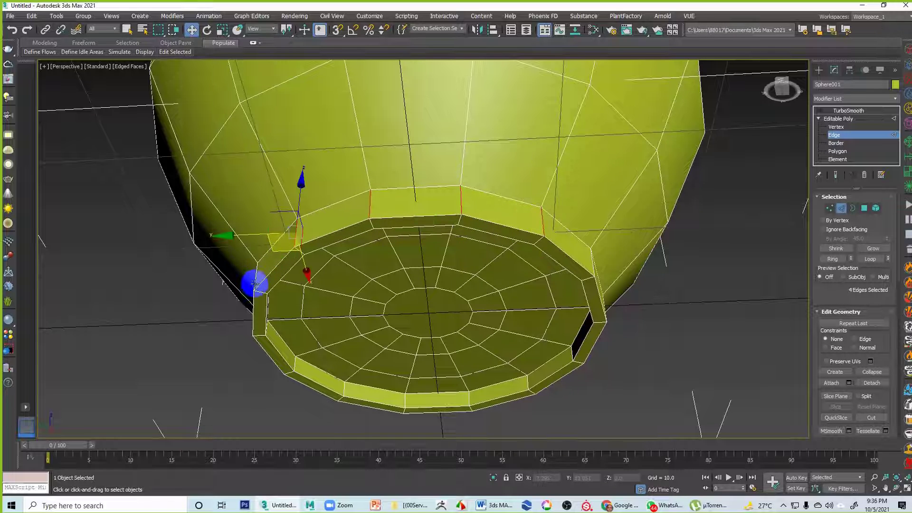
{"action": "left_click", "coordinate": [711, 326]}
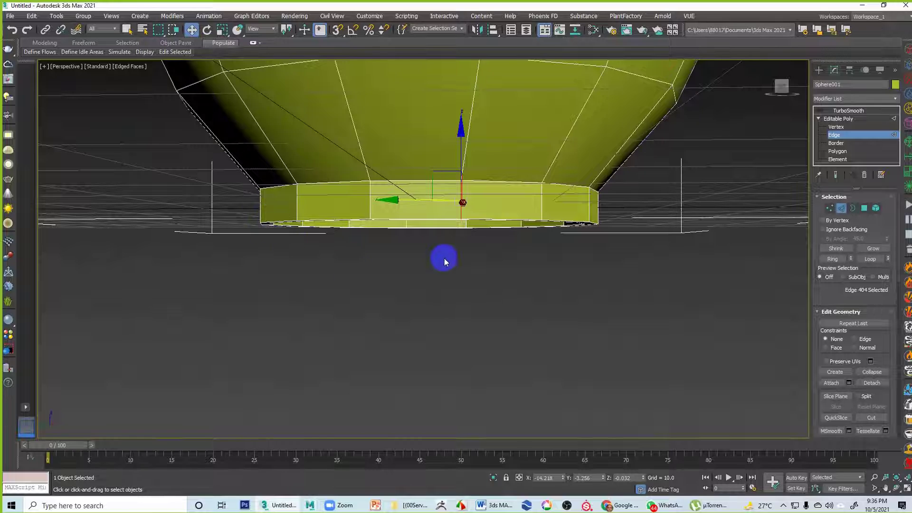
{"action": "middle_click_drag", "start_coordinate": [442, 256], "coordinate": [468, 228], "text": "alt"}
{"action": "left_click", "coordinate": [649, 285]}
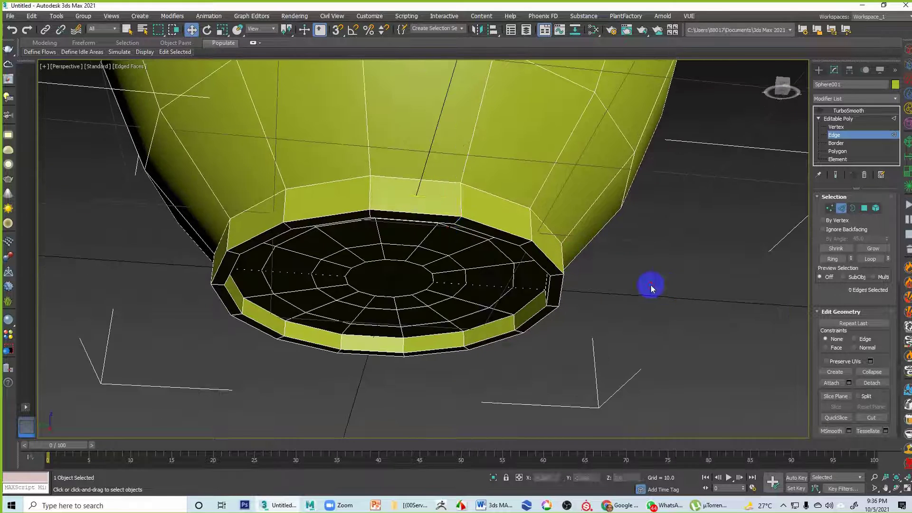
Select the full ring of vertical edges around the foot from one edge, check it in wireframe, and deselect it.
{"action": "left_click", "coordinate": [371, 193]}
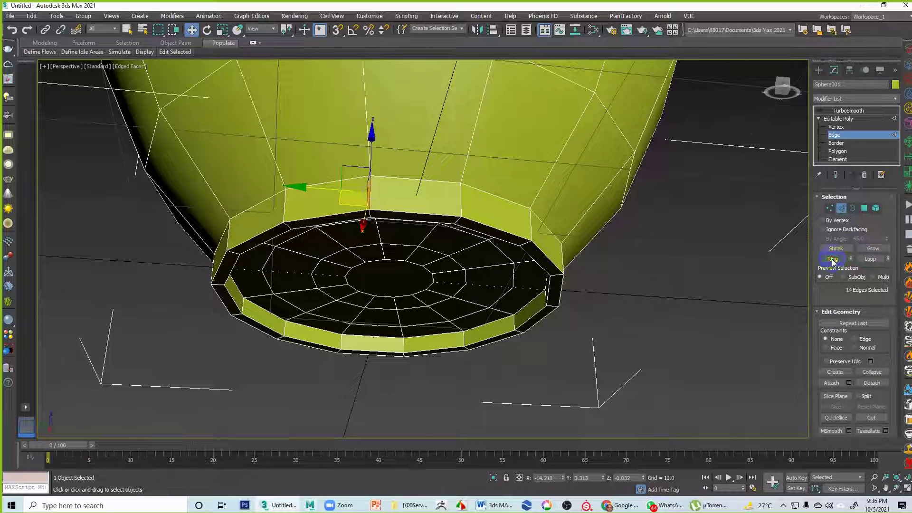
{"action": "left_click", "coordinate": [832, 260]}
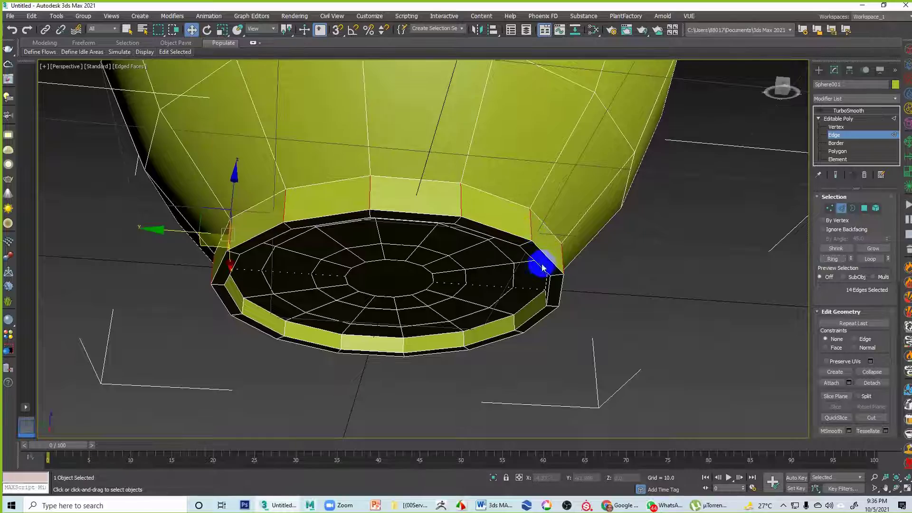
{"action": "key", "text": "F3"}
{"action": "mouse_move", "coordinate": [604, 319]}
{"action": "middle_mouse_down", "text": "alt"}
{"action": "mouse_move", "coordinate": [610, 244]}
{"action": "mouse_move", "coordinate": [574, 337]}
{"action": "mouse_move", "coordinate": [505, 337]}
{"action": "middle_mouse_up", "text": "alt"}
{"action": "scroll", "coordinate": [505, 335], "scroll_direction": "up", "scroll_amount": 5}
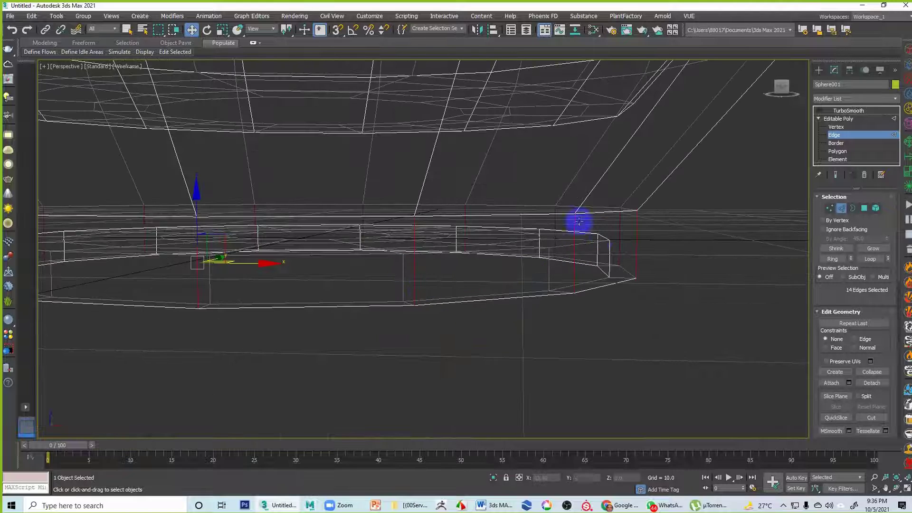
{"action": "middle_click_drag", "start_coordinate": [398, 237], "coordinate": [473, 299], "text": "alt"}
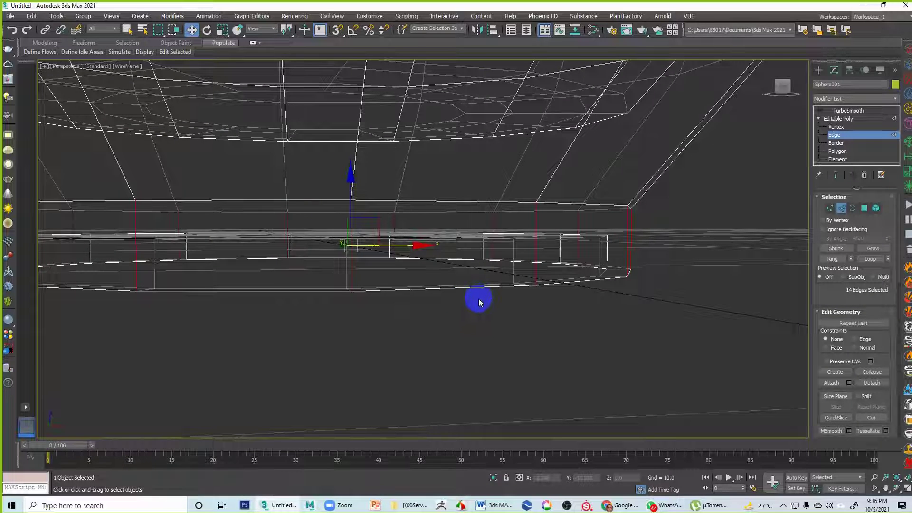
{"action": "key", "text": "F3"}
{"action": "scroll", "coordinate": [536, 290], "scroll_direction": "down", "scroll_amount": 4}
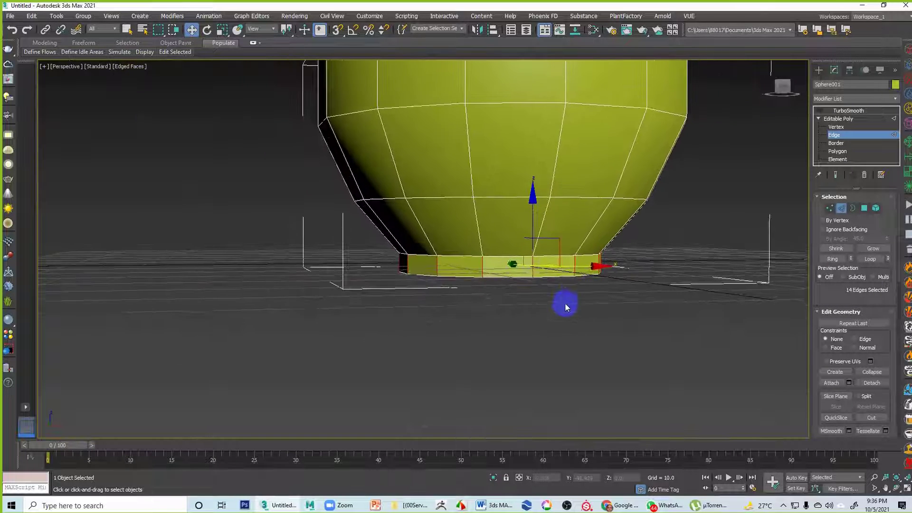
{"action": "scroll", "coordinate": [543, 334], "scroll_direction": "up", "scroll_amount": 4}
{"action": "left_click", "coordinate": [508, 298]}
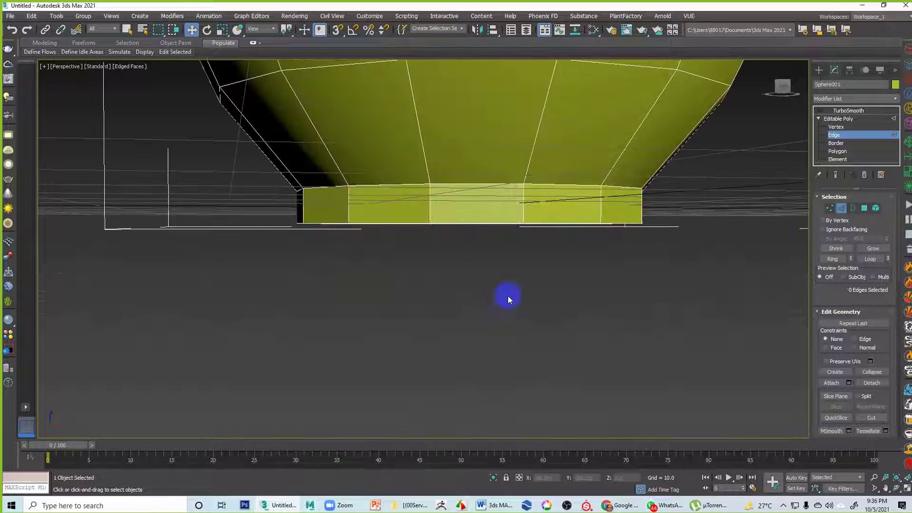
Ring-select the foot's vertical edges again, check them against the whole bowl, and clear the selection.
{"action": "left_click", "coordinate": [430, 214]}
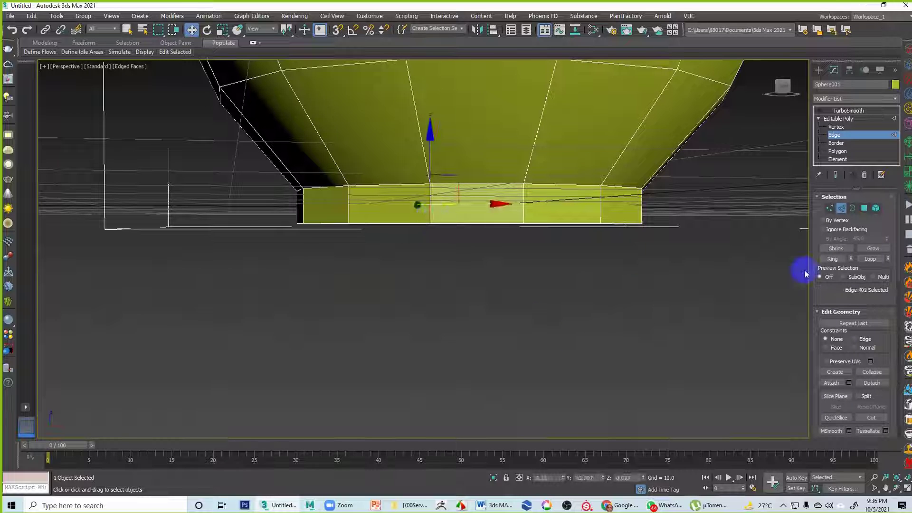
{"action": "left_click", "coordinate": [832, 258]}
{"action": "middle_click_drag", "start_coordinate": [552, 262], "coordinate": [540, 322]}
{"action": "middle_click_drag", "start_coordinate": [617, 285], "coordinate": [562, 393]}
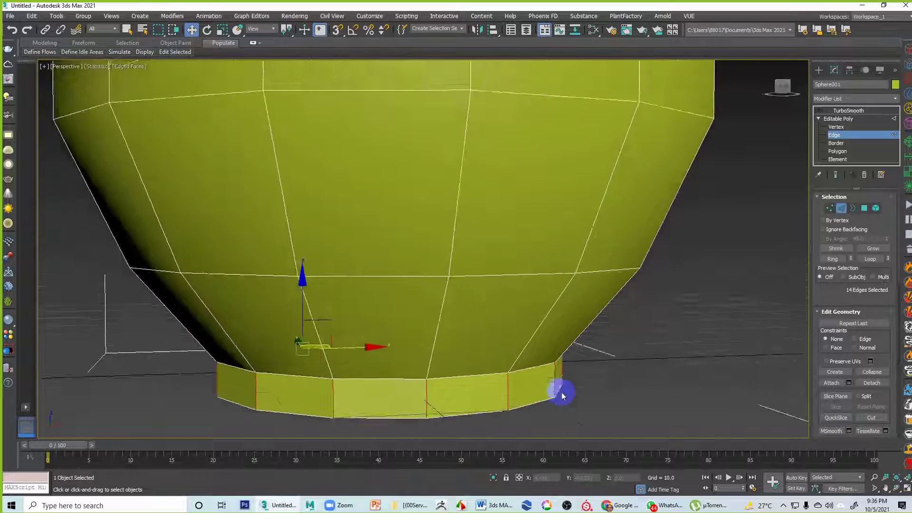
{"action": "scroll", "coordinate": [624, 361], "scroll_direction": "down", "scroll_amount": 5}
{"action": "middle_click_drag", "start_coordinate": [712, 298], "coordinate": [692, 212]}
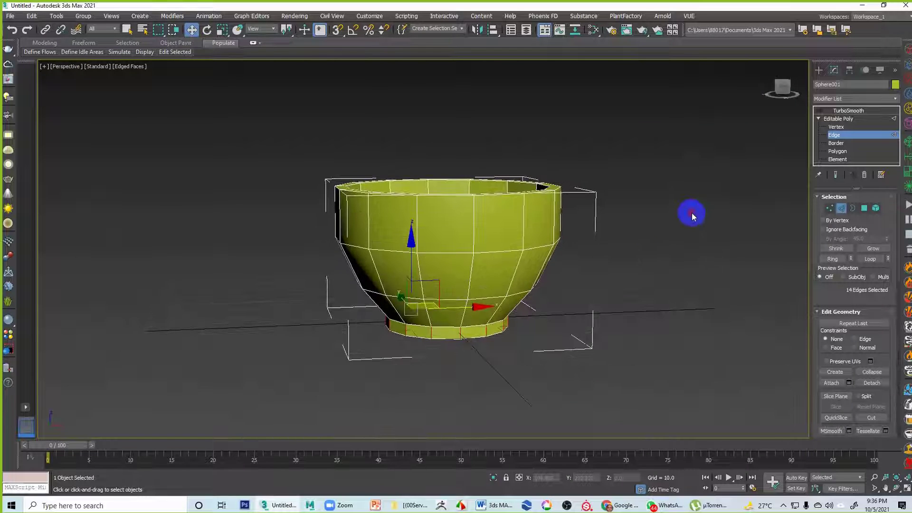
{"action": "left_click", "coordinate": [565, 239]}
{"action": "left_click", "coordinate": [475, 232]}
{"action": "left_click", "coordinate": [637, 242]}
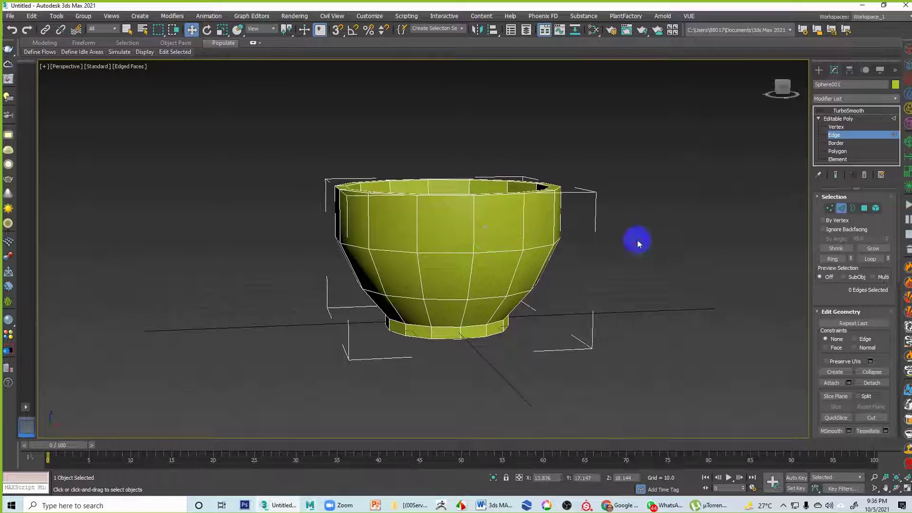
Connect the ring of vertical edges in the bowl's uppermost outer band with one horizontal edge loop, and clear the selection.
{"action": "left_click", "coordinate": [472, 218]}
{"action": "middle_click_drag", "start_coordinate": [562, 241], "coordinate": [557, 244], "text": "alt"}
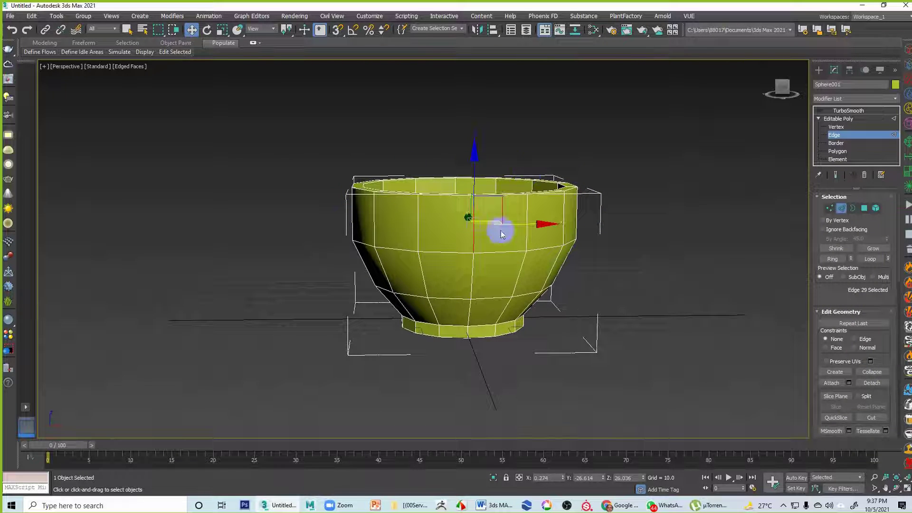
{"action": "left_click", "coordinate": [833, 259]}
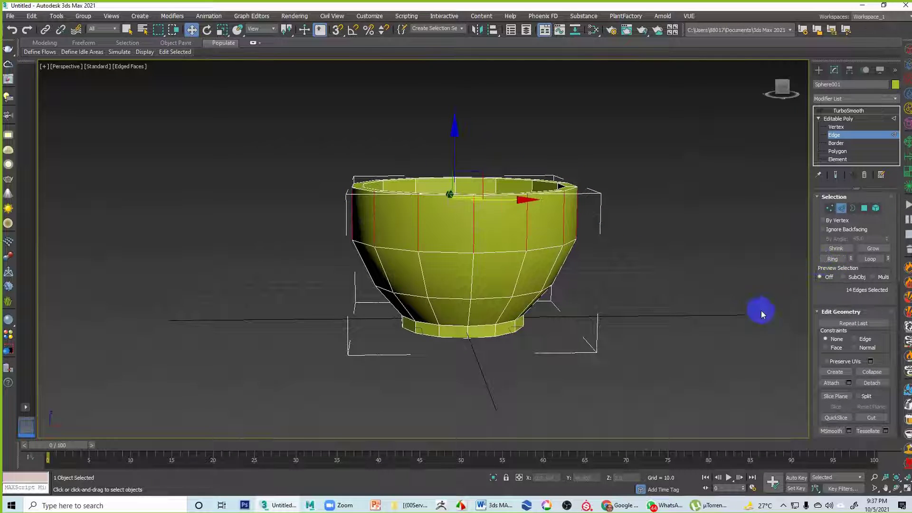
{"action": "middle_click_drag", "start_coordinate": [671, 297], "coordinate": [588, 297], "text": "alt"}
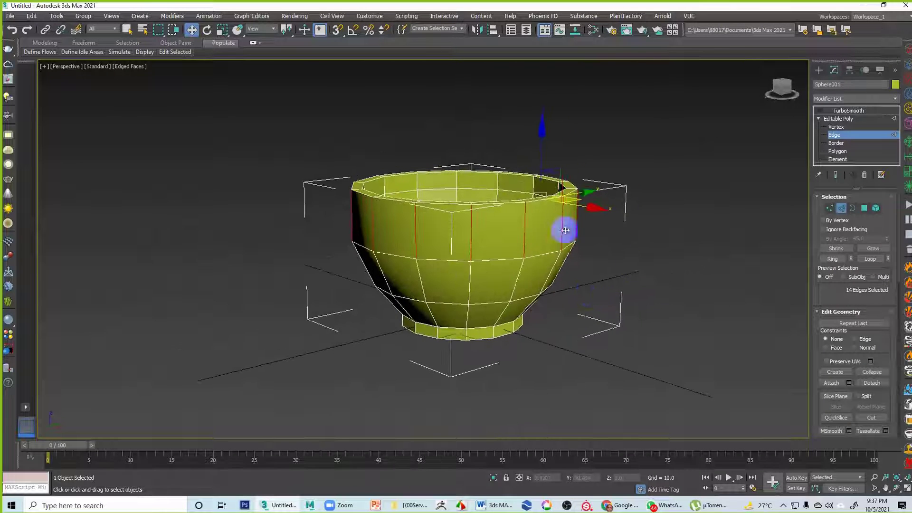
{"action": "right_click", "coordinate": [526, 222]}
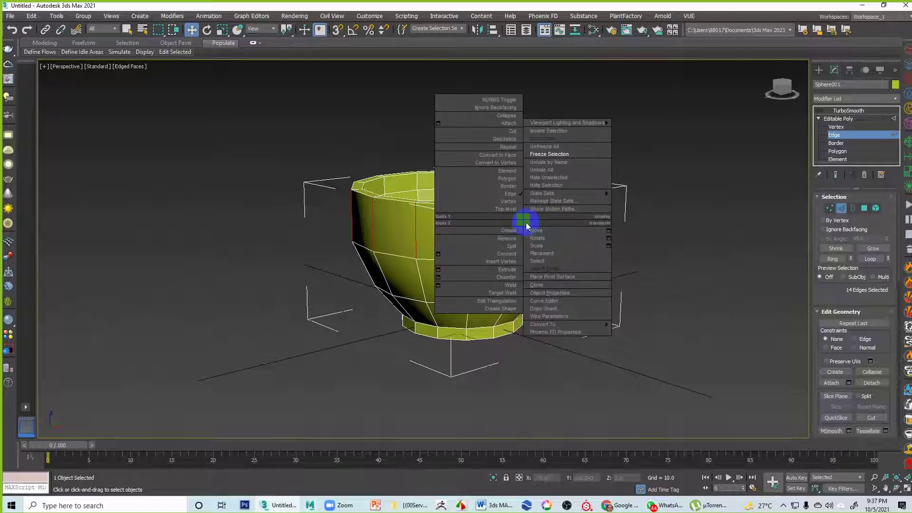
{"action": "left_click", "coordinate": [510, 255]}
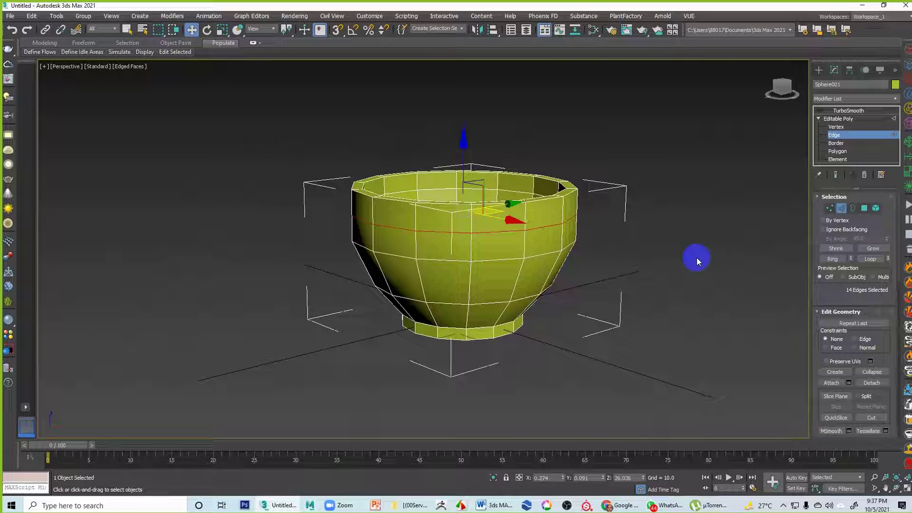
{"action": "left_click", "coordinate": [676, 257]}
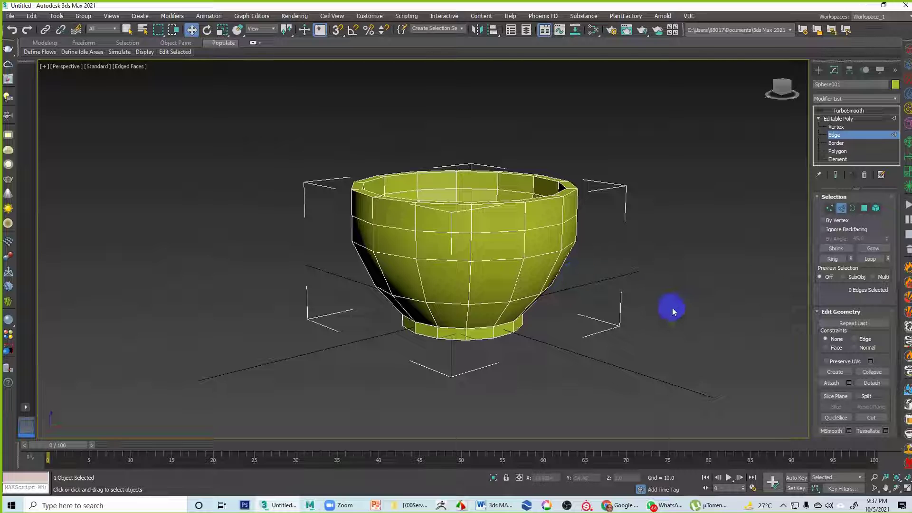
Ring-select the slanted edges of the outer band just below and connect them with one edge loop, leaving nothing selected.
{"action": "middle_click_drag", "start_coordinate": [672, 307], "coordinate": [533, 207], "text": "alt"}
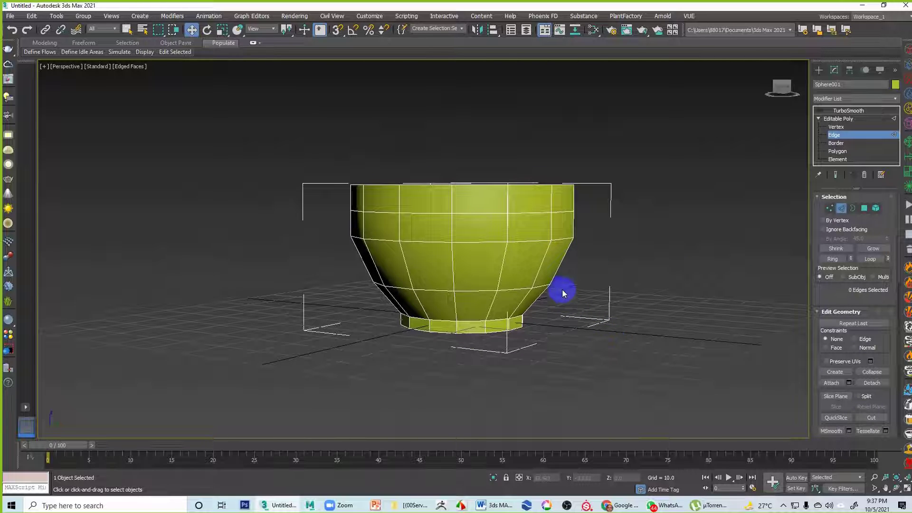
{"action": "left_click", "coordinate": [542, 260]}
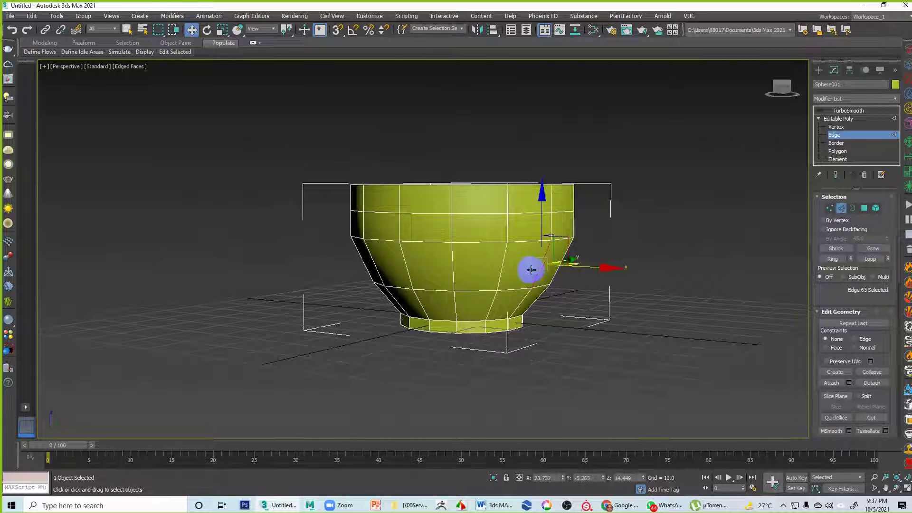
{"action": "left_click", "coordinate": [834, 258]}
{"action": "right_click", "coordinate": [501, 265]}
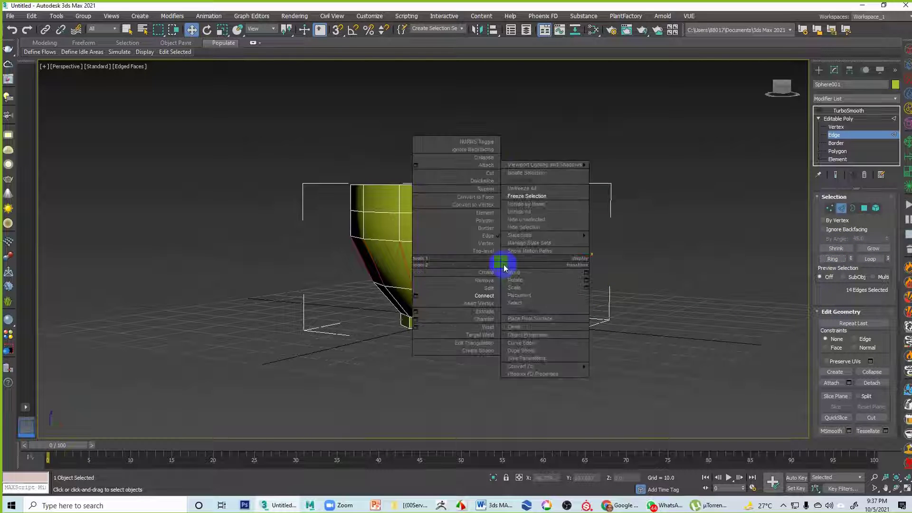
{"action": "left_click", "coordinate": [483, 294]}
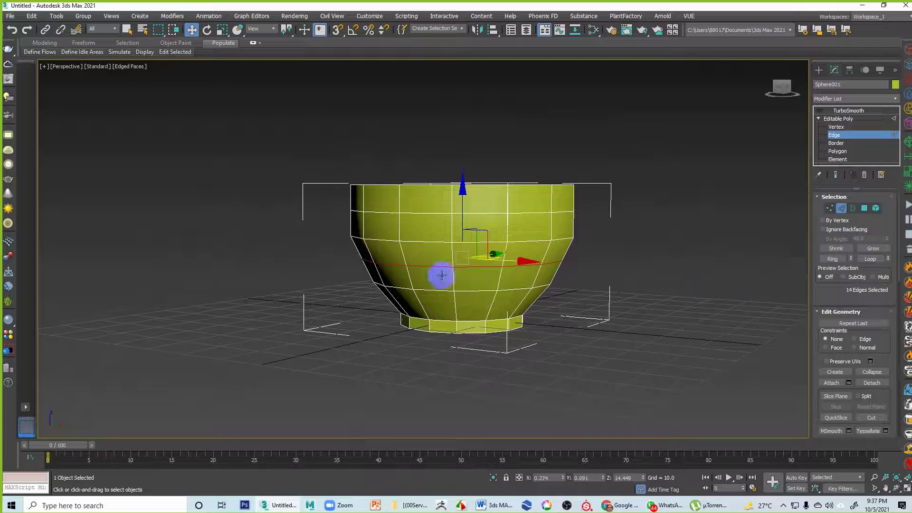
{"action": "middle_click_drag", "start_coordinate": [439, 275], "coordinate": [511, 295], "text": "alt"}
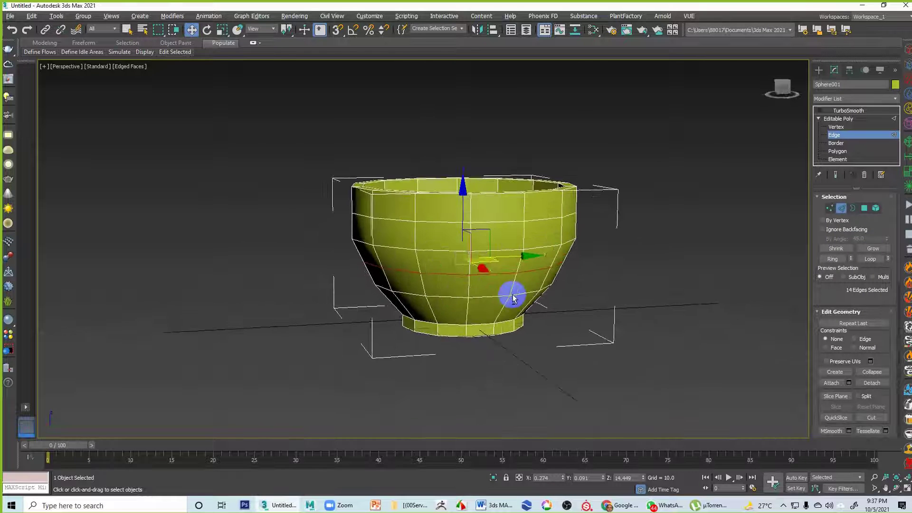
{"action": "left_click", "coordinate": [617, 294]}
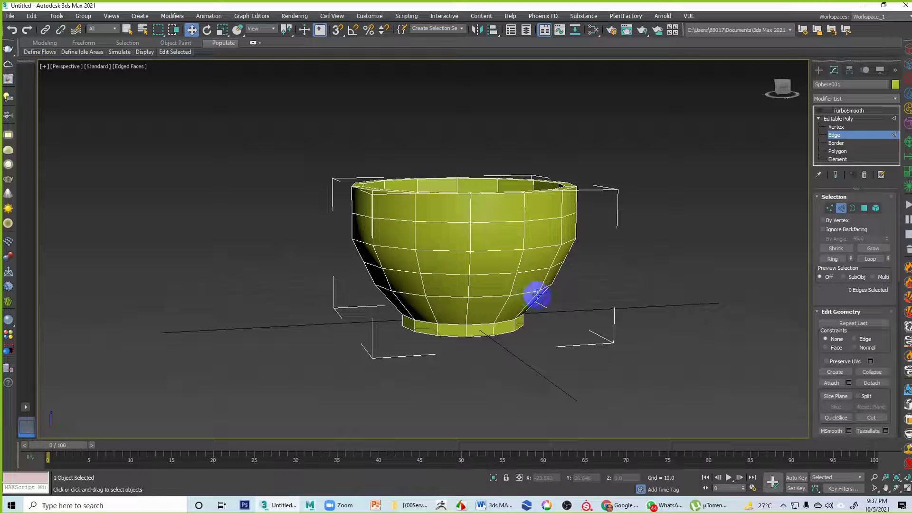
Ring-select the vertical edges around the outside of the foot and open the Connect Edges settings for them.
{"action": "scroll", "coordinate": [536, 294], "scroll_direction": "up", "scroll_amount": 5}
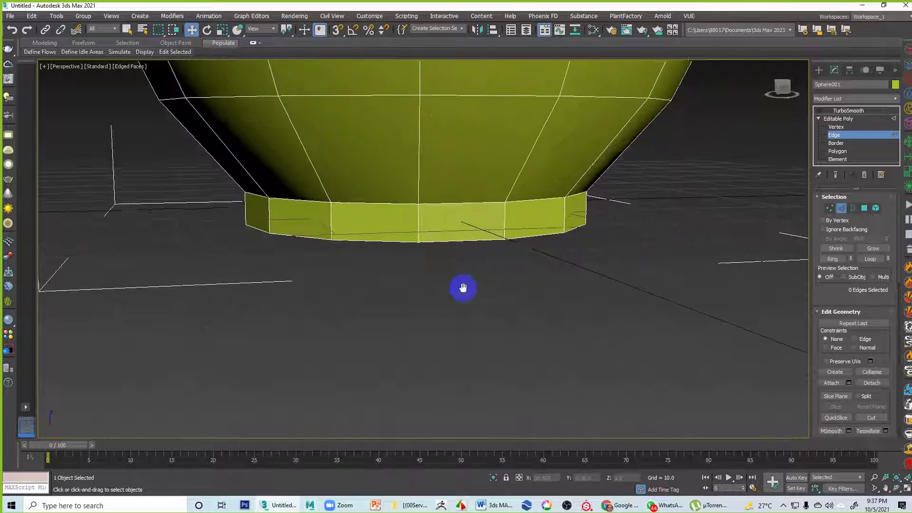
{"action": "middle_click_drag", "start_coordinate": [463, 287], "coordinate": [460, 284]}
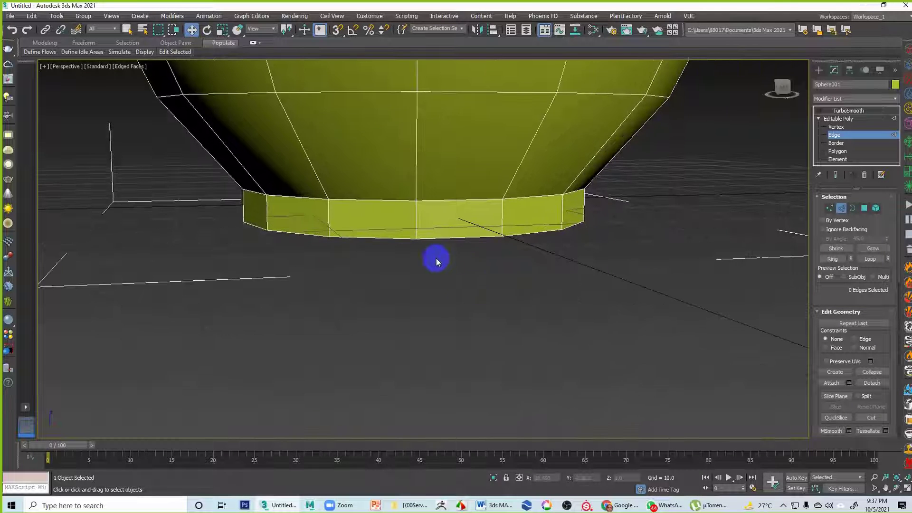
{"action": "left_click", "coordinate": [415, 214]}
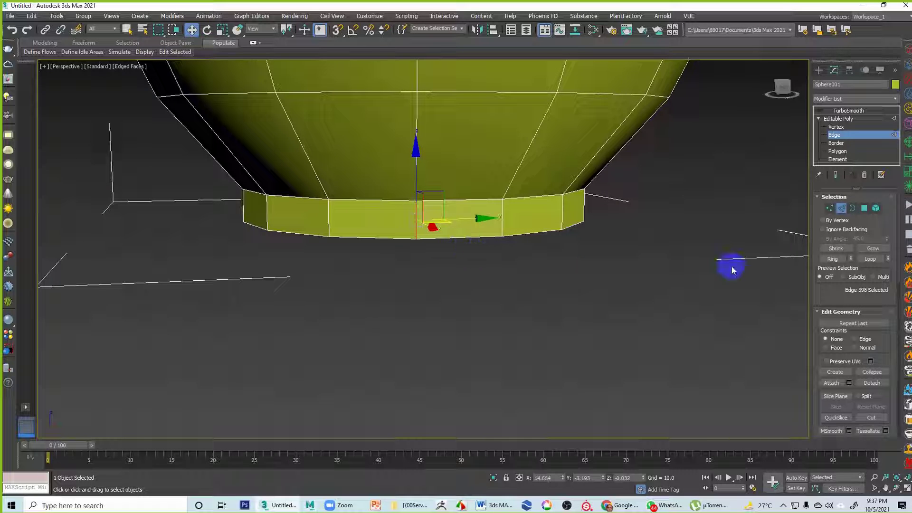
{"action": "left_click", "coordinate": [830, 259]}
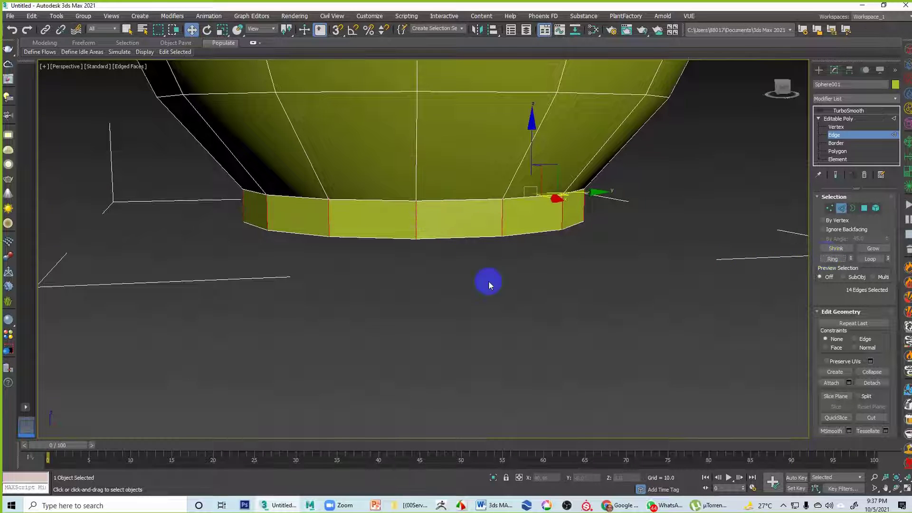
{"action": "right_click", "coordinate": [414, 229]}
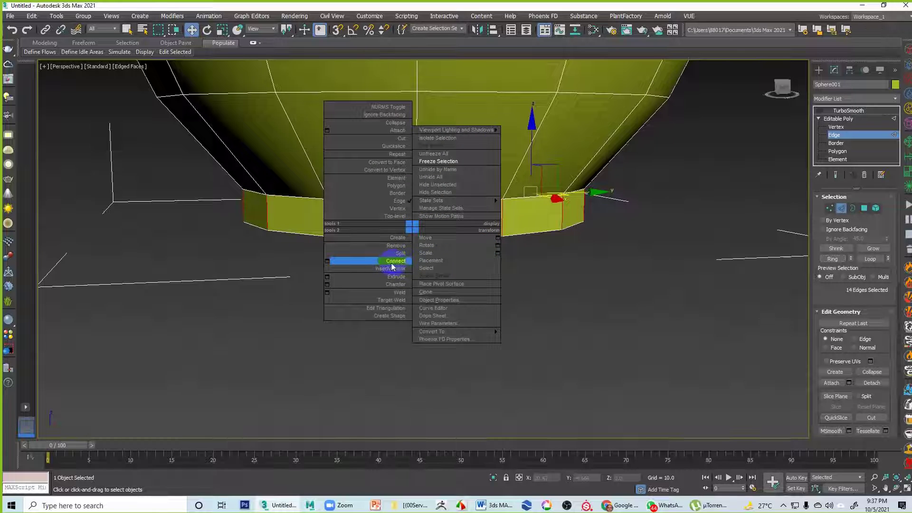
{"action": "left_click", "coordinate": [327, 262]}
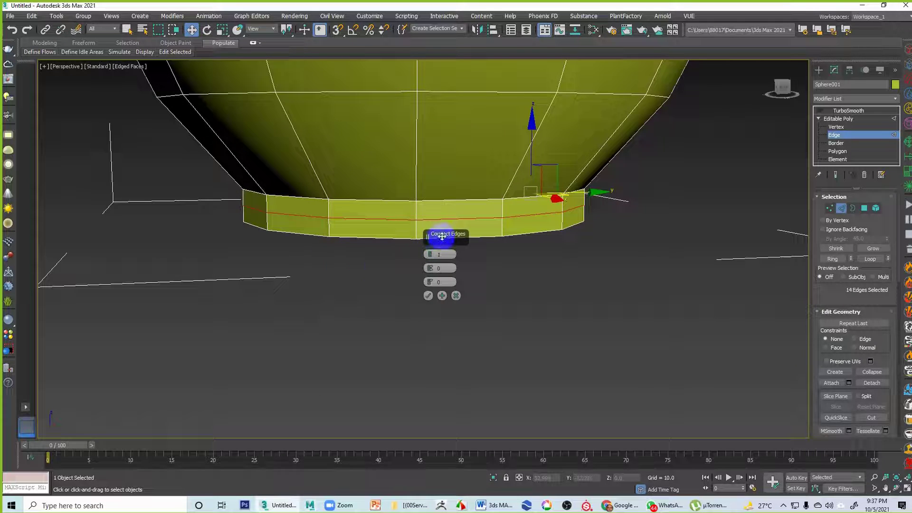
{"action": "left_click_drag", "start_coordinate": [442, 236], "coordinate": [623, 261]}
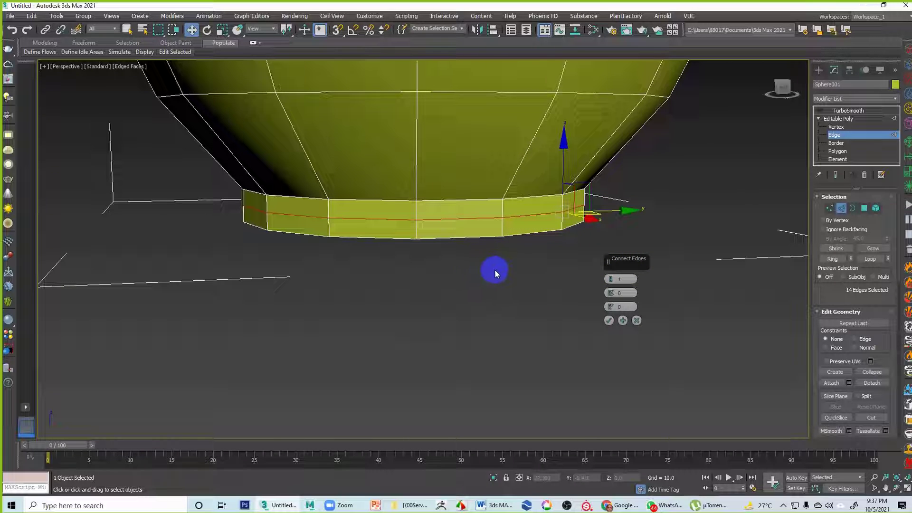
Try three connecting segments around the outside of the foot and return the segment count to 1.
{"action": "left_click", "coordinate": [611, 279]}
{"action": "left_click", "coordinate": [611, 280]}
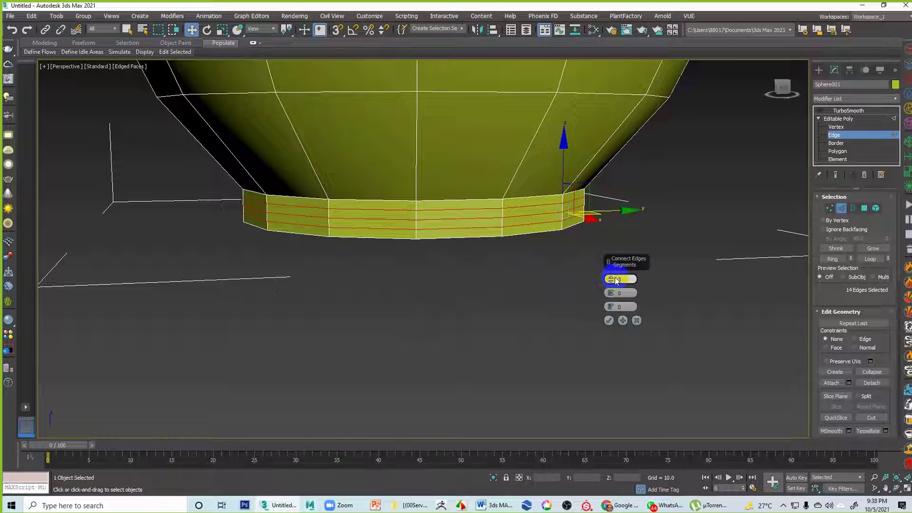
{"action": "left_click", "coordinate": [502, 218]}
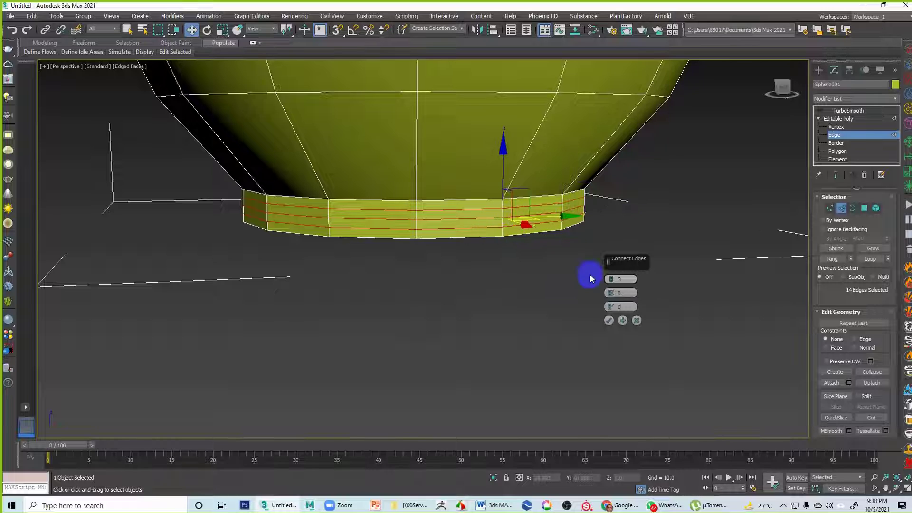
{"action": "left_click", "coordinate": [610, 284]}
{"action": "left_click", "coordinate": [611, 284]}
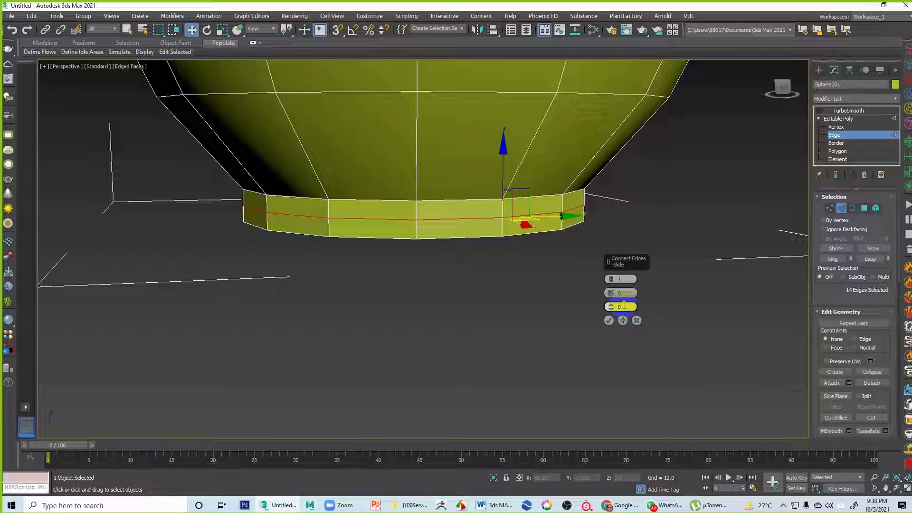
Slide the foot's single connecting loop towards its bottom edge with a value of 84, accept it, and clear the selection.
{"action": "left_click_drag", "start_coordinate": [612, 307], "coordinate": [682, 145]}
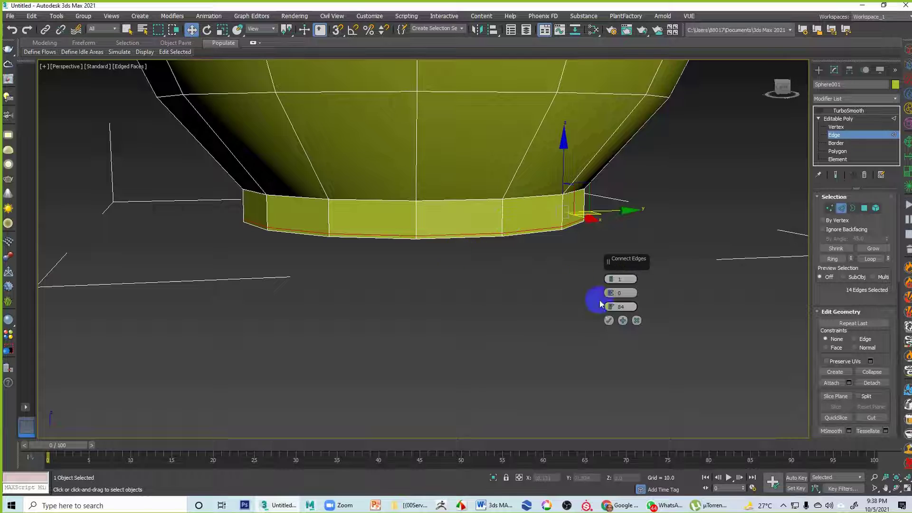
{"action": "left_click", "coordinate": [609, 321]}
{"action": "left_click", "coordinate": [552, 315]}
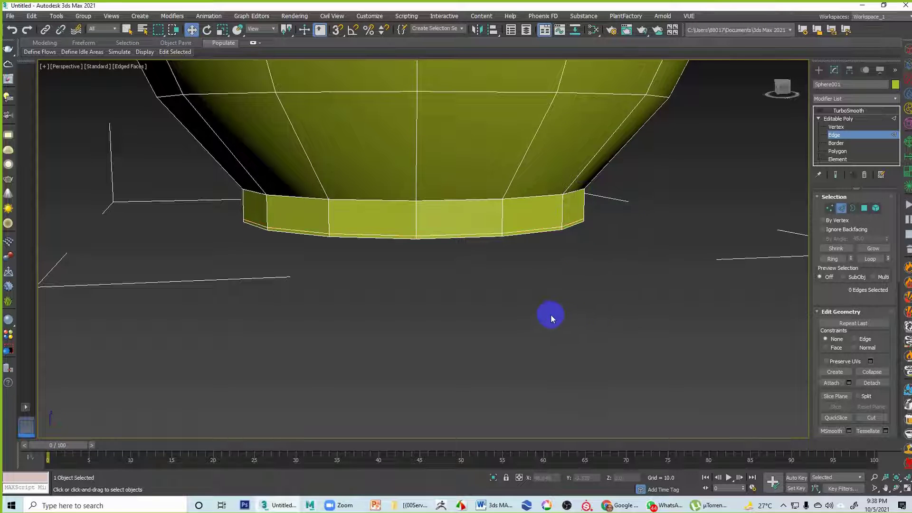
Ring-select the vertical edges on the inner wall of the recess under the foot and open their Connect Edges settings.
{"action": "middle_click_drag", "start_coordinate": [519, 284], "coordinate": [582, 453], "text": "alt"}
{"action": "scroll", "coordinate": [574, 242], "scroll_direction": "up", "scroll_amount": 5}
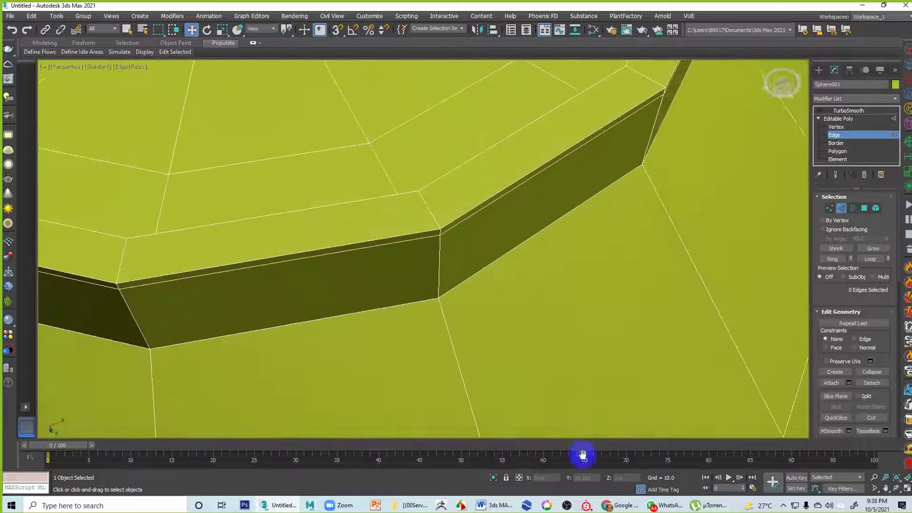
{"action": "scroll", "coordinate": [457, 218], "scroll_direction": "down", "scroll_amount": 4}
{"action": "middle_click_drag", "start_coordinate": [458, 220], "coordinate": [473, 133]}
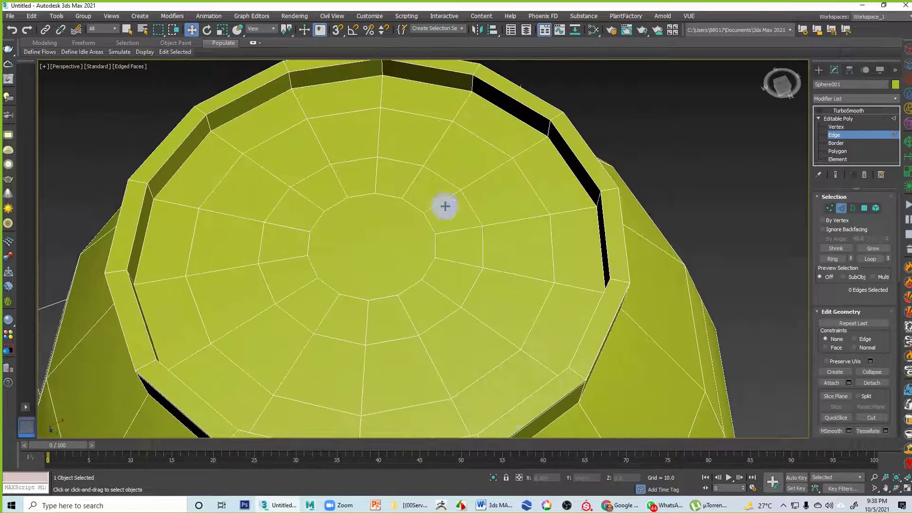
{"action": "middle_click_drag", "start_coordinate": [405, 170], "coordinate": [436, 271]}
{"action": "middle_click_drag", "start_coordinate": [377, 200], "coordinate": [421, 209], "text": "alt"}
{"action": "scroll", "coordinate": [421, 209], "scroll_direction": "up", "scroll_amount": 3}
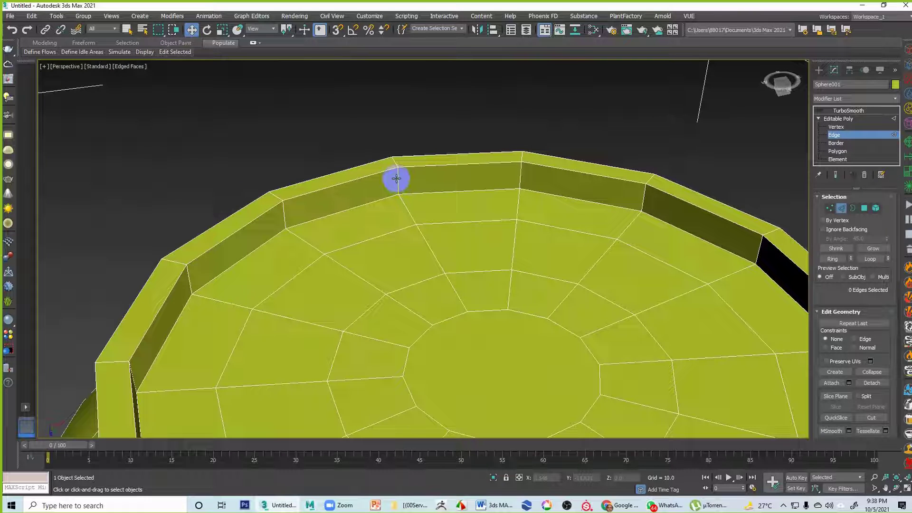
{"action": "left_click", "coordinate": [398, 179]}
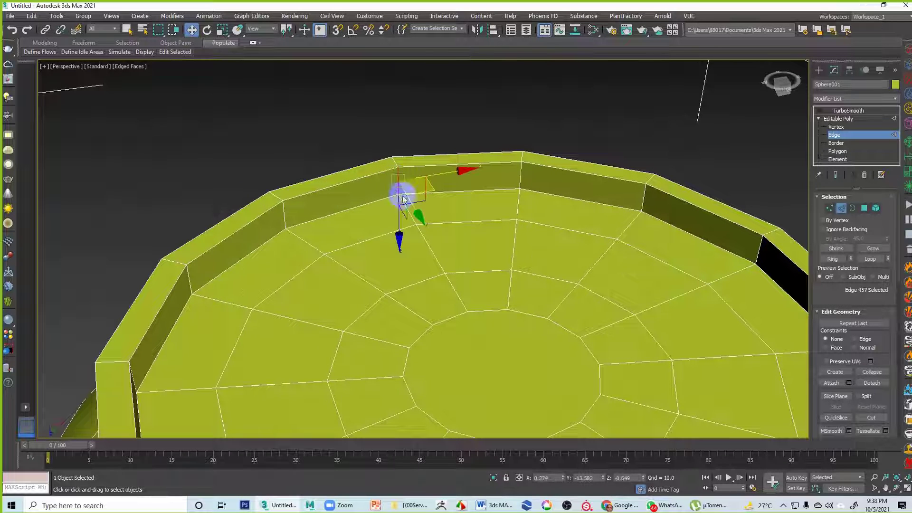
{"action": "left_click", "coordinate": [835, 259]}
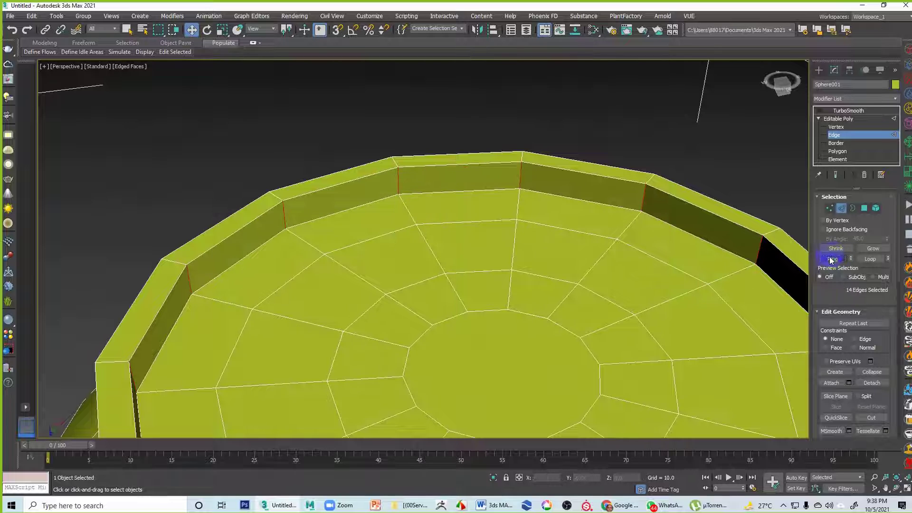
{"action": "right_click", "coordinate": [401, 180]}
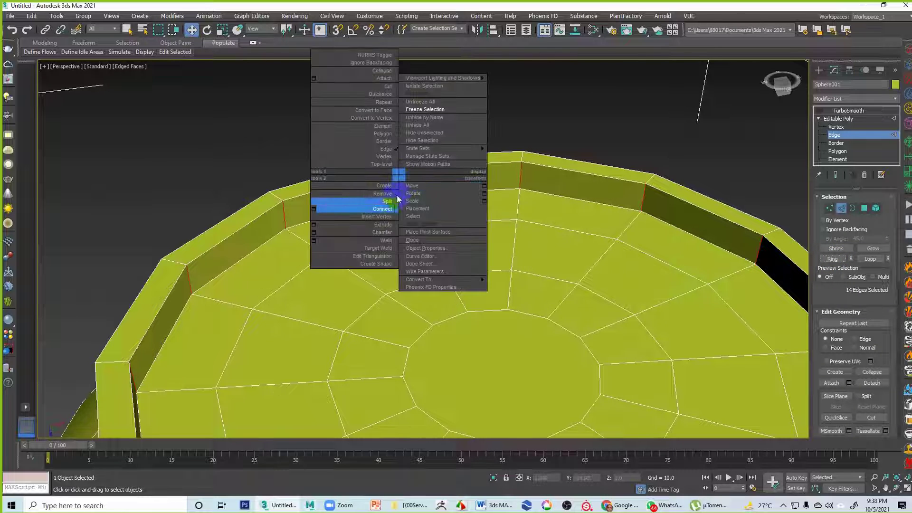
{"action": "left_click", "coordinate": [315, 207]}
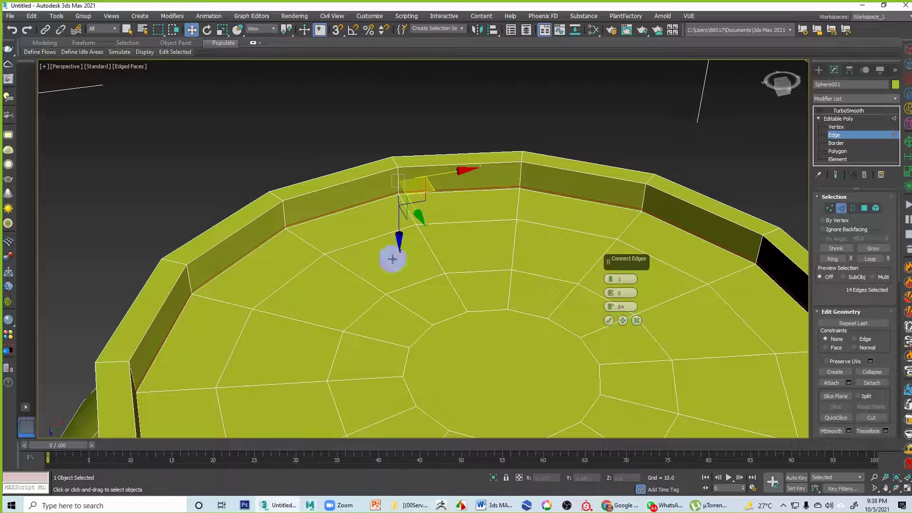
Set the recess wall's connecting loops to a slide of 0 and 2 segments.
{"action": "left_click", "coordinate": [634, 306]}
{"action": "double_click", "coordinate": [621, 307]}
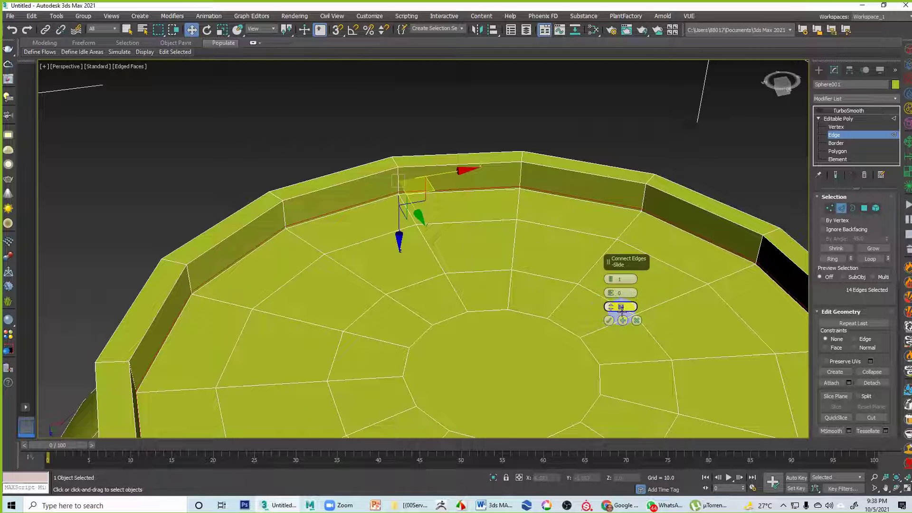
{"action": "key", "text": "Return"}
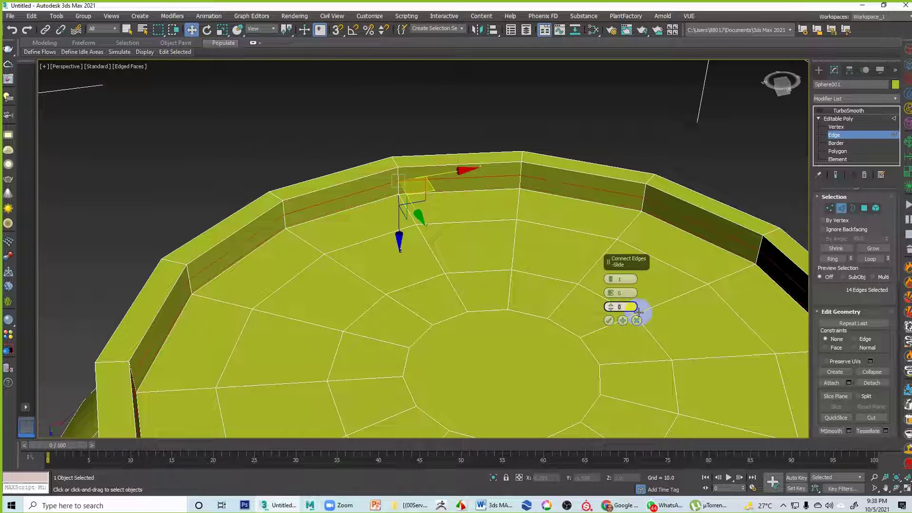
{"action": "left_click", "coordinate": [622, 280]}
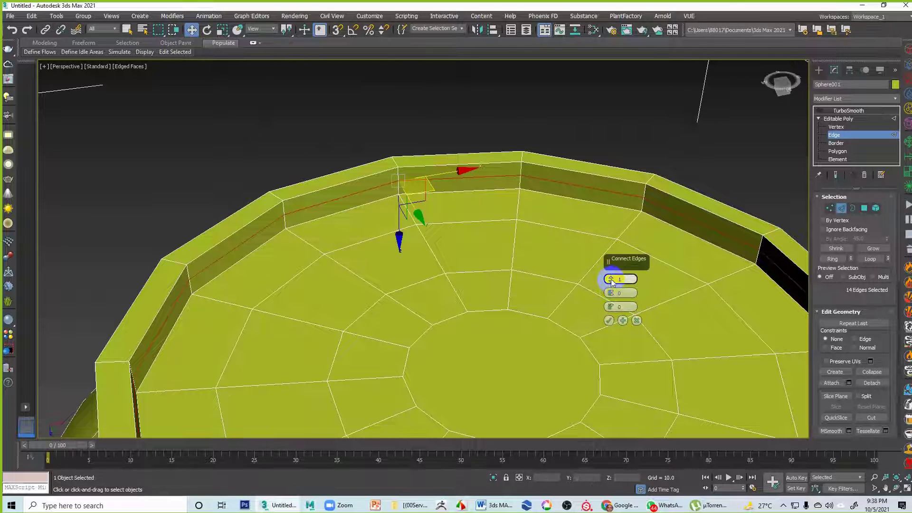
{"action": "left_click", "coordinate": [610, 278]}
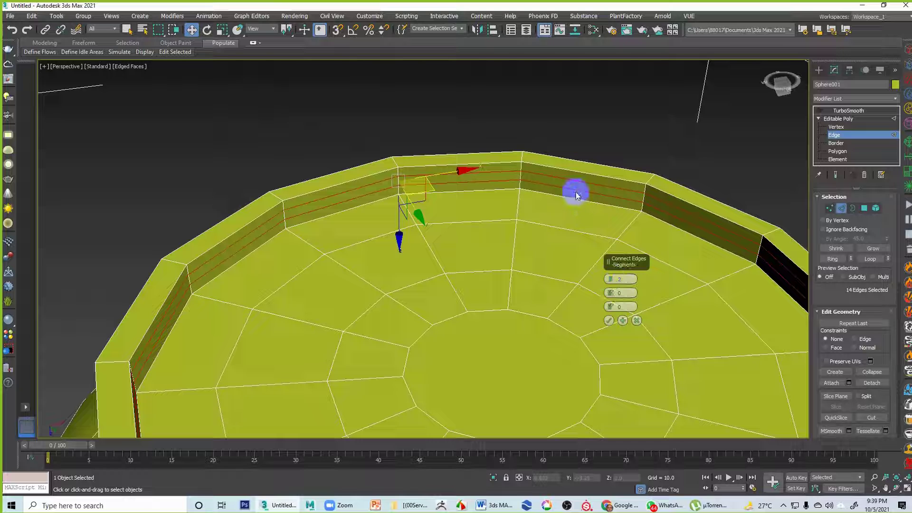
Try sliding the two loops on the recess wall and reset the slide to 0.
{"action": "left_click", "coordinate": [620, 306]}
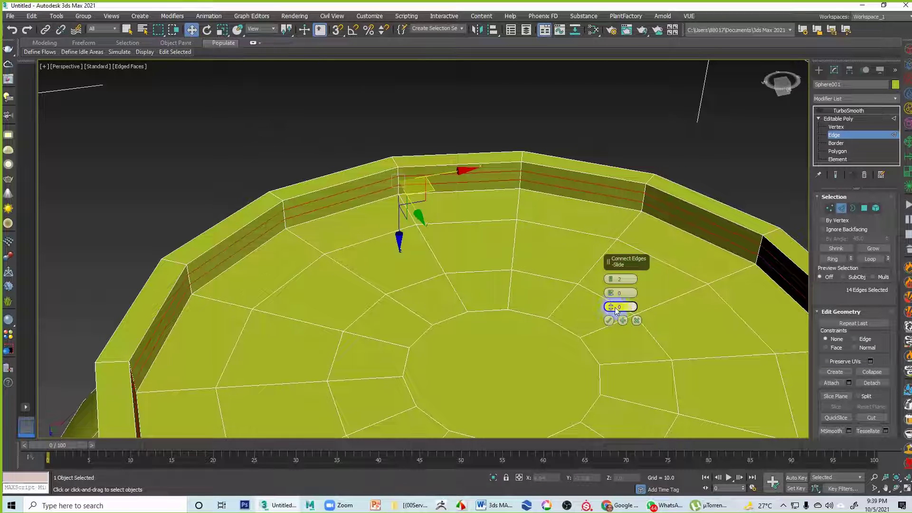
{"action": "mouse_move", "coordinate": [611, 306]}
{"action": "left_mouse_down"}
{"action": "mouse_move", "coordinate": [627, 179]}
{"action": "mouse_move", "coordinate": [614, 419]}
{"action": "mouse_move", "coordinate": [618, 285]}
{"action": "mouse_move", "coordinate": [636, 261]}
{"action": "mouse_move", "coordinate": [619, 306]}
{"action": "left_mouse_up"}
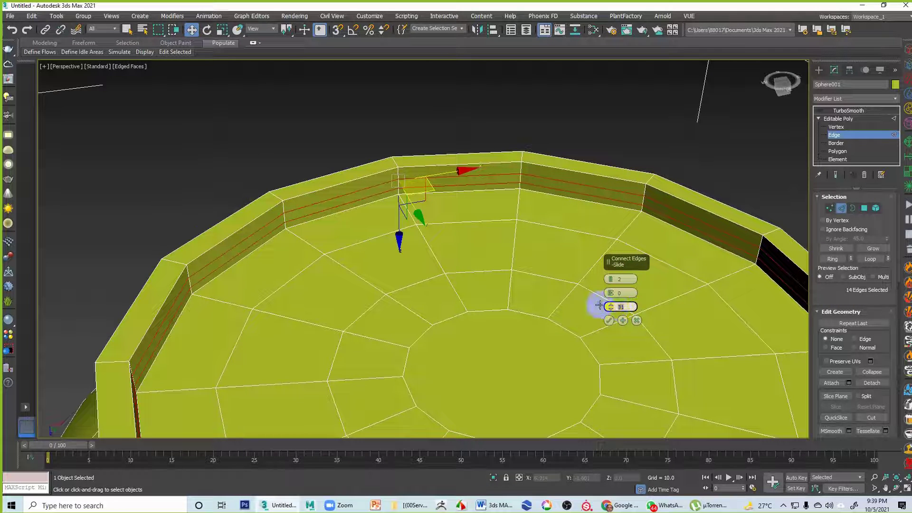
{"action": "type", "text": "0"}
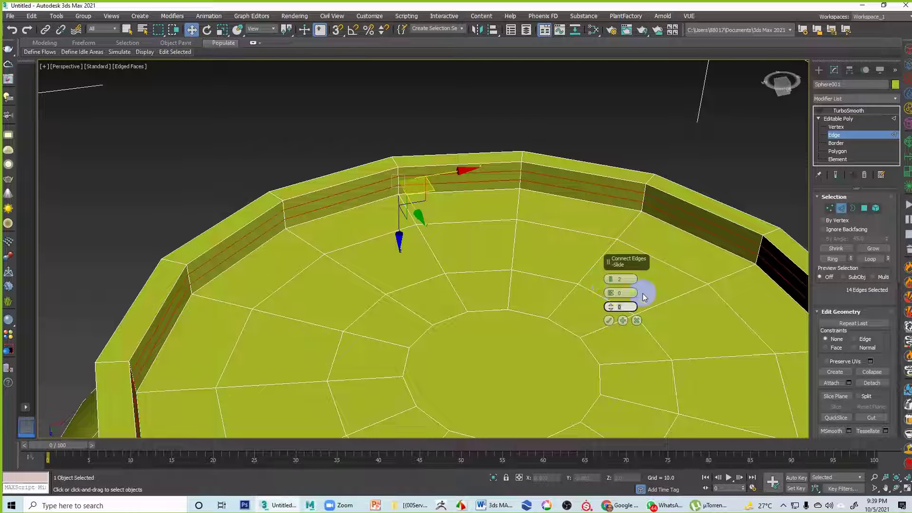
Spread the two recess-wall loops apart with a pinch of 66, accept the connection, and clear the selection.
{"action": "left_click", "coordinate": [628, 292]}
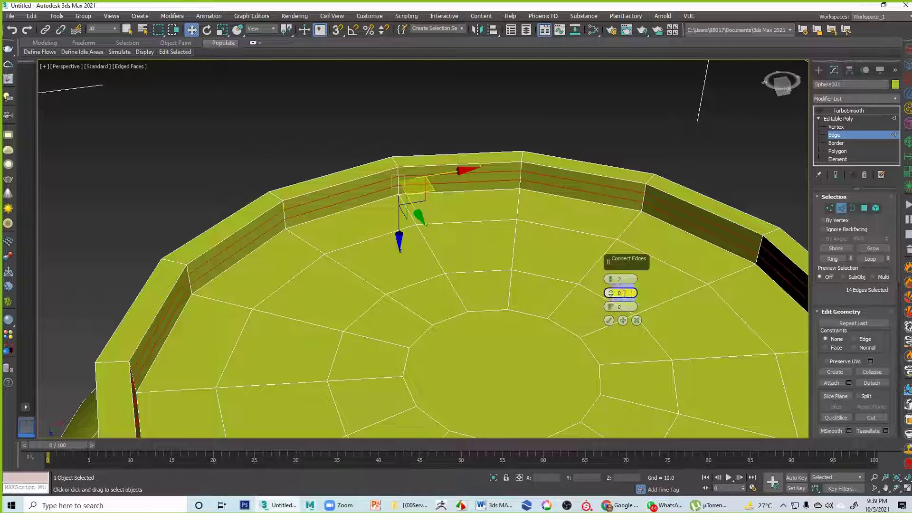
{"action": "left_click", "coordinate": [612, 293]}
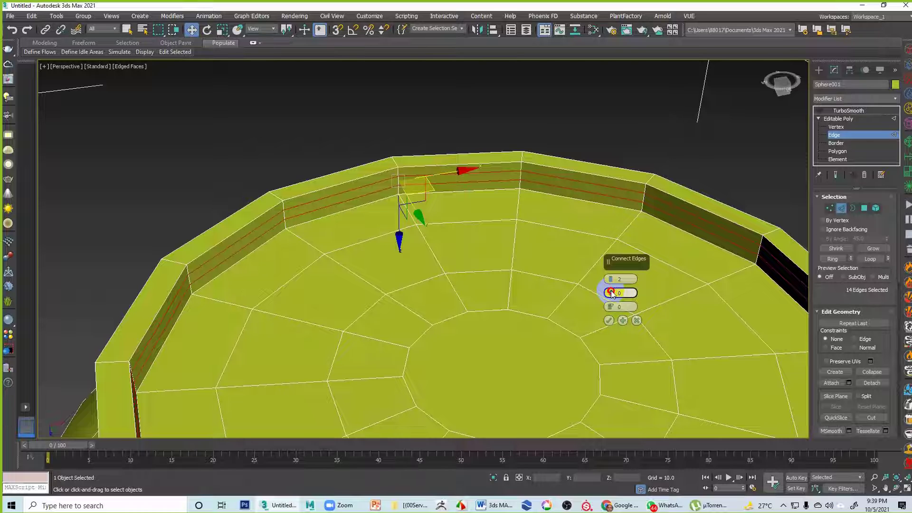
{"action": "left_click_drag", "start_coordinate": [611, 293], "coordinate": [632, 164]}
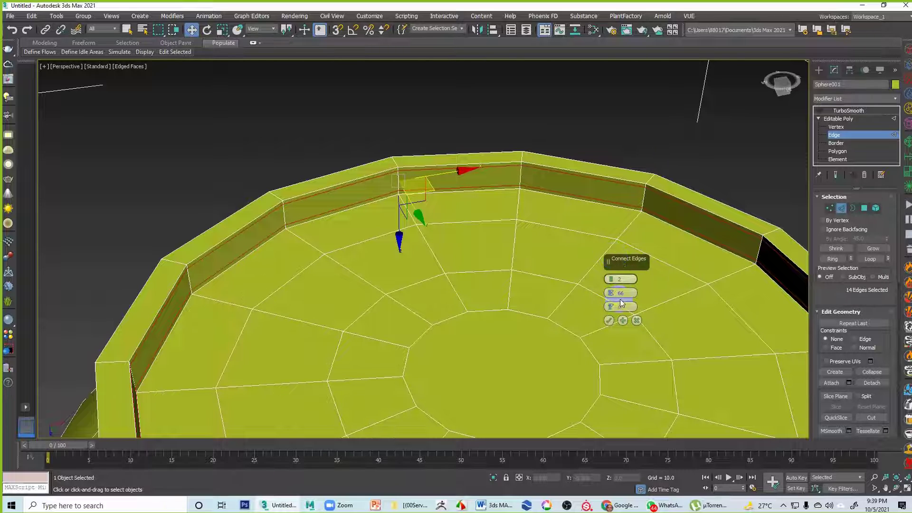
{"action": "left_click", "coordinate": [530, 184]}
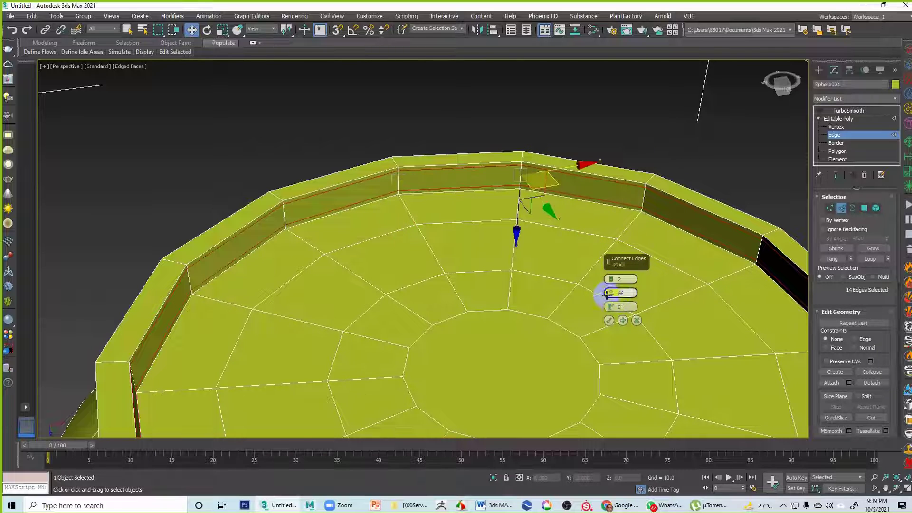
{"action": "left_click", "coordinate": [608, 320]}
{"action": "left_click", "coordinate": [655, 152]}
Ring-select the short radial edges across the flat bottom rim of the foot and check the whole ring.
{"action": "middle_click_drag", "start_coordinate": [547, 181], "coordinate": [455, 191], "text": "alt"}
{"action": "scroll", "coordinate": [543, 209], "scroll_direction": "down", "scroll_amount": 3}
{"action": "left_click", "coordinate": [457, 185]}
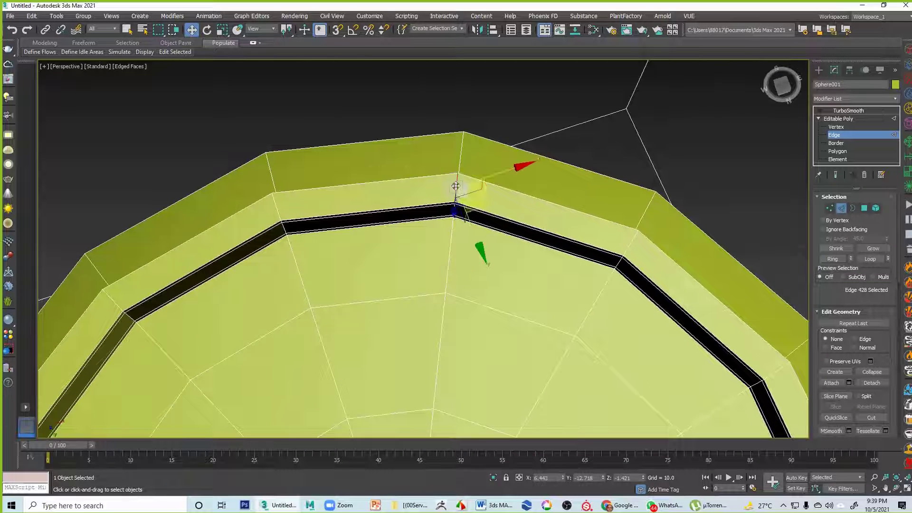
{"action": "scroll", "coordinate": [537, 235], "scroll_direction": "down", "scroll_amount": 5}
{"action": "scroll", "coordinate": [544, 243], "scroll_direction": "up", "scroll_amount": 5}
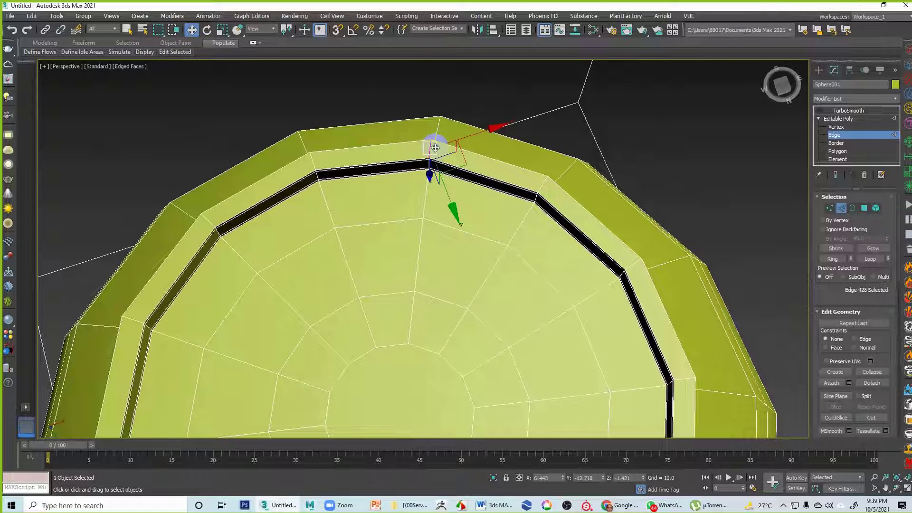
{"action": "left_click", "coordinate": [834, 259]}
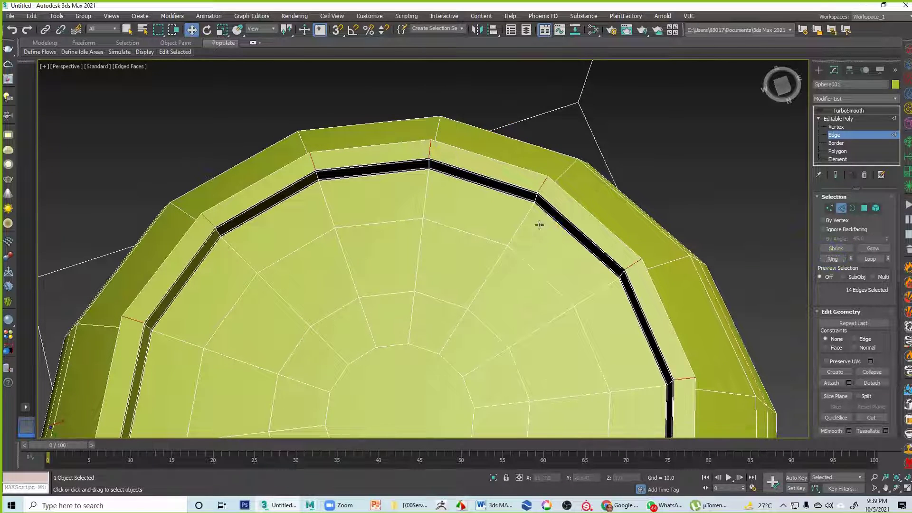
{"action": "scroll", "coordinate": [537, 228], "scroll_direction": "down", "scroll_amount": 5}
{"action": "scroll", "coordinate": [508, 261], "scroll_direction": "up", "scroll_amount": 4}
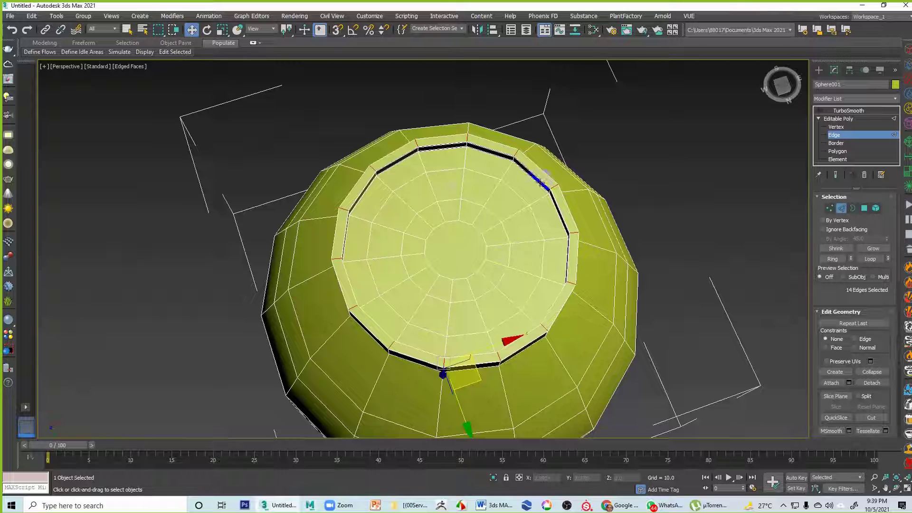
Connect the ringed edges of the foot's flat bottom rim with 2 segments and a pinch of 80, and clear the selection.
{"action": "scroll", "coordinate": [480, 287], "scroll_direction": "up", "scroll_amount": 6}
{"action": "middle_click_drag", "start_coordinate": [472, 256], "coordinate": [468, 172]}
{"action": "right_click", "coordinate": [457, 153]}
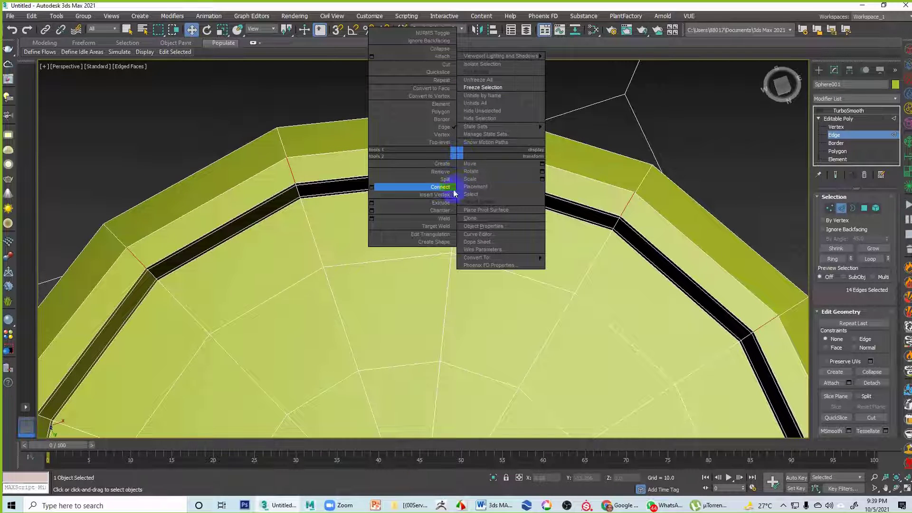
{"action": "left_click", "coordinate": [371, 187]}
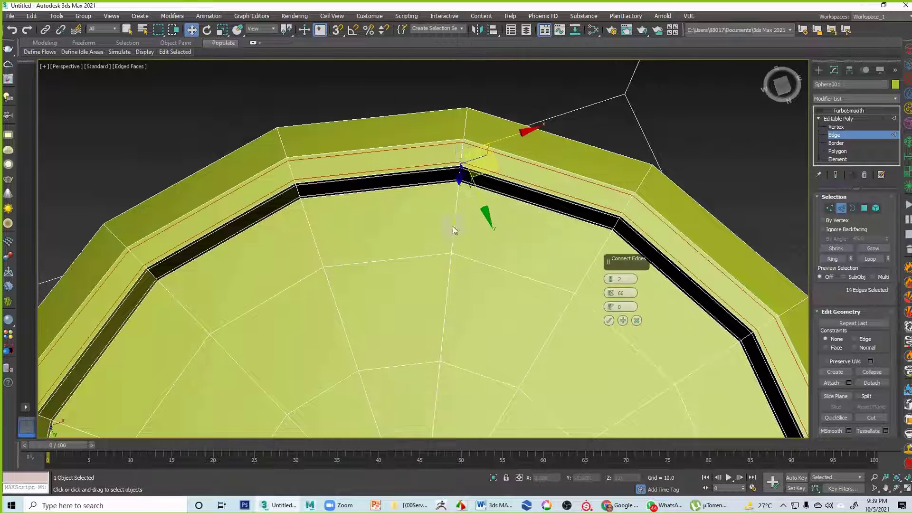
{"action": "left_click", "coordinate": [624, 280]}
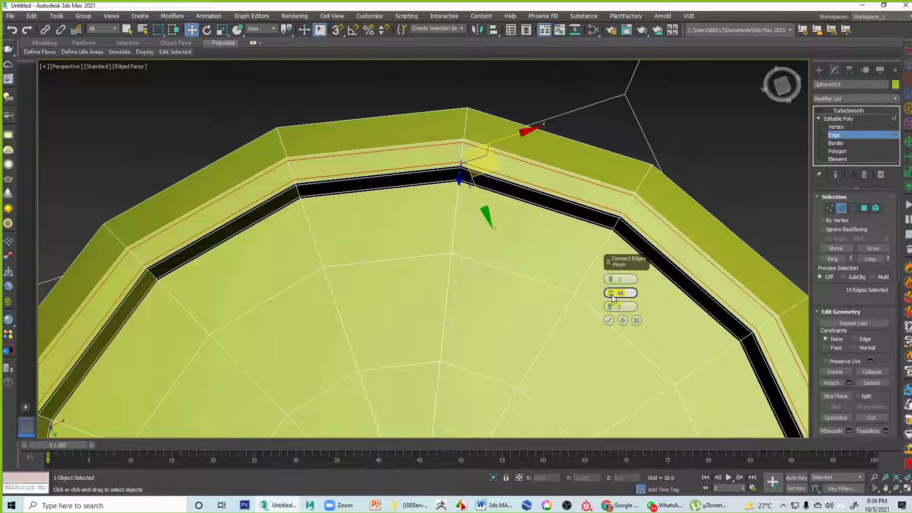
{"action": "left_click_drag", "start_coordinate": [612, 295], "coordinate": [624, 266]}
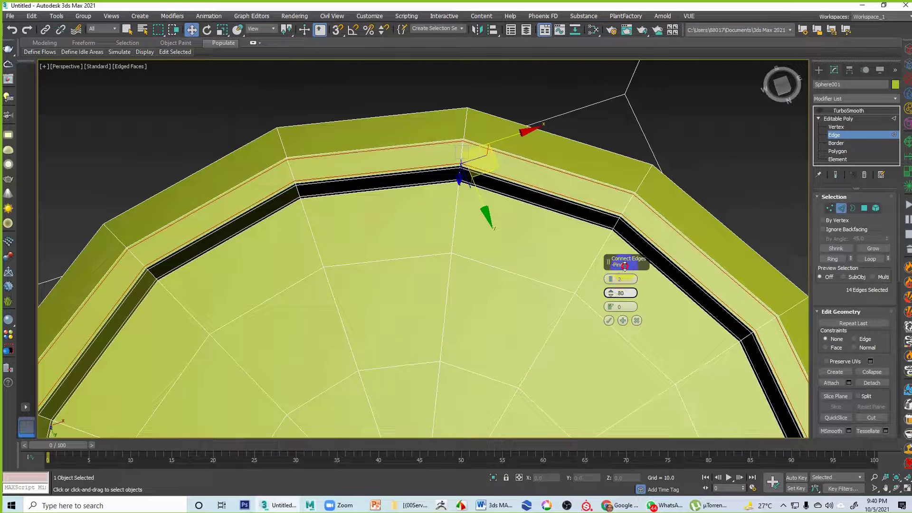
{"action": "left_click", "coordinate": [609, 321]}
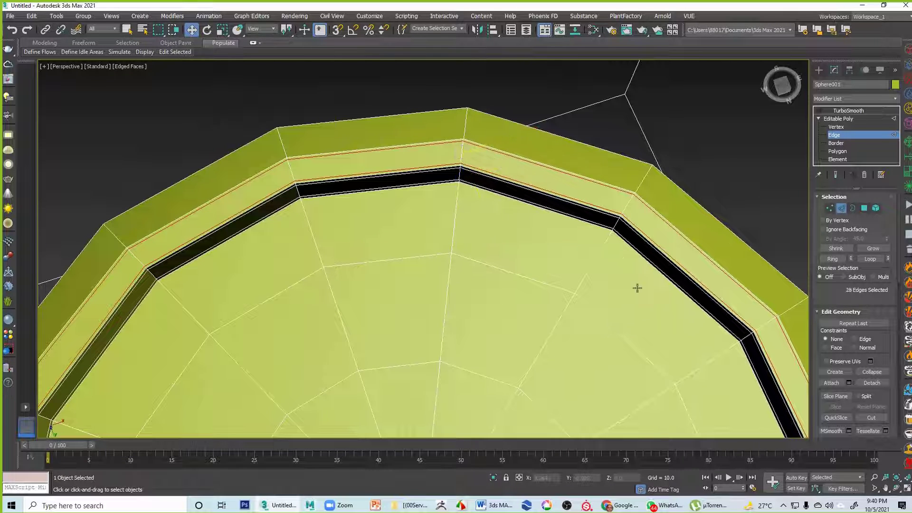
{"action": "left_click", "coordinate": [717, 163]}
Turn TurboSmooth back on, deselect the bowl, and hide the edged-faces display.
{"action": "scroll", "coordinate": [619, 241], "scroll_direction": "up", "scroll_amount": 10}
{"action": "scroll", "coordinate": [603, 146], "scroll_direction": "down", "scroll_amount": 8}
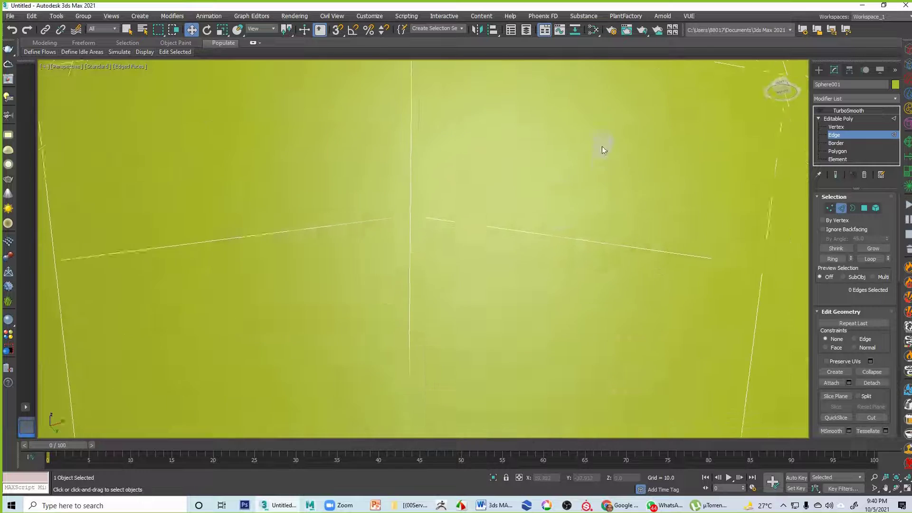
{"action": "middle_click_drag", "start_coordinate": [595, 243], "coordinate": [596, 179], "text": "alt"}
{"action": "middle_click_drag", "start_coordinate": [692, 189], "coordinate": [740, 171], "text": "alt"}
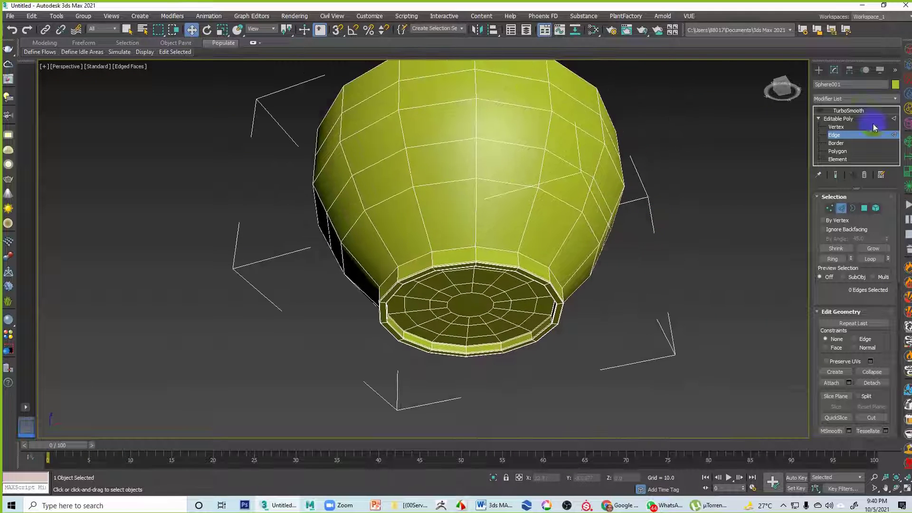
{"action": "left_click", "coordinate": [845, 112]}
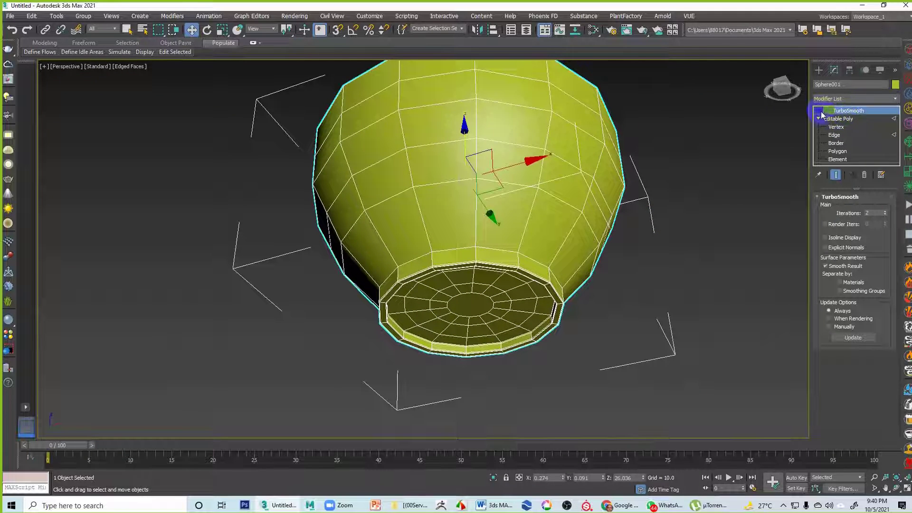
{"action": "left_click", "coordinate": [826, 111]}
{"action": "left_click", "coordinate": [751, 138]}
{"action": "key", "text": "F4"}
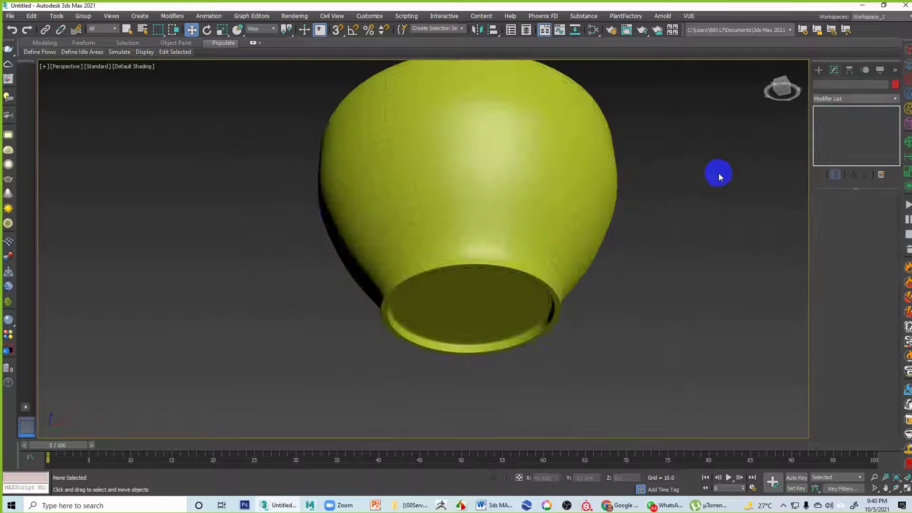
Examine the smoothed bowl from below, inside the foot's recess, from above, and around the outer foot.
{"action": "middle_click_drag", "start_coordinate": [670, 204], "coordinate": [671, 174], "text": "alt"}
{"action": "mouse_move", "coordinate": [682, 142]}
{"action": "middle_mouse_down", "text": "alt"}
{"action": "mouse_move", "coordinate": [674, 261]}
{"action": "mouse_move", "coordinate": [696, 149]}
{"action": "middle_mouse_up", "text": "alt"}
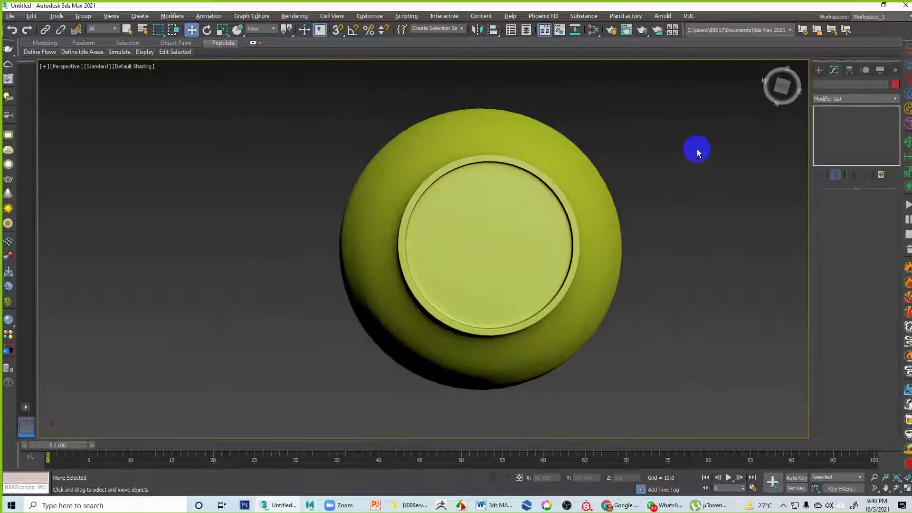
{"action": "scroll", "coordinate": [587, 206], "scroll_direction": "up", "scroll_amount": 5}
{"action": "middle_click_drag", "start_coordinate": [580, 180], "coordinate": [511, 124], "text": "alt"}
{"action": "scroll", "coordinate": [406, 163], "scroll_direction": "up", "scroll_amount": 3}
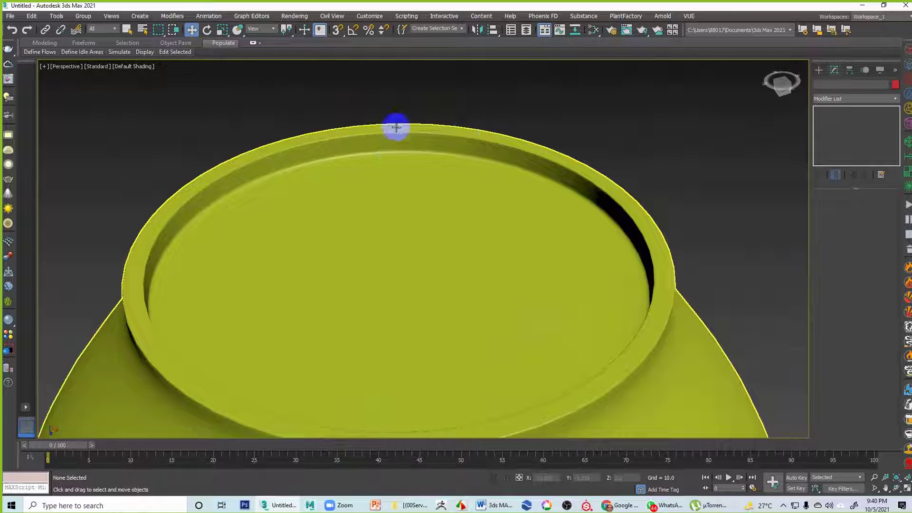
{"action": "middle_click_drag", "start_coordinate": [435, 148], "coordinate": [494, 194], "text": "alt"}
{"action": "scroll", "coordinate": [617, 195], "scroll_direction": "down", "scroll_amount": 4}
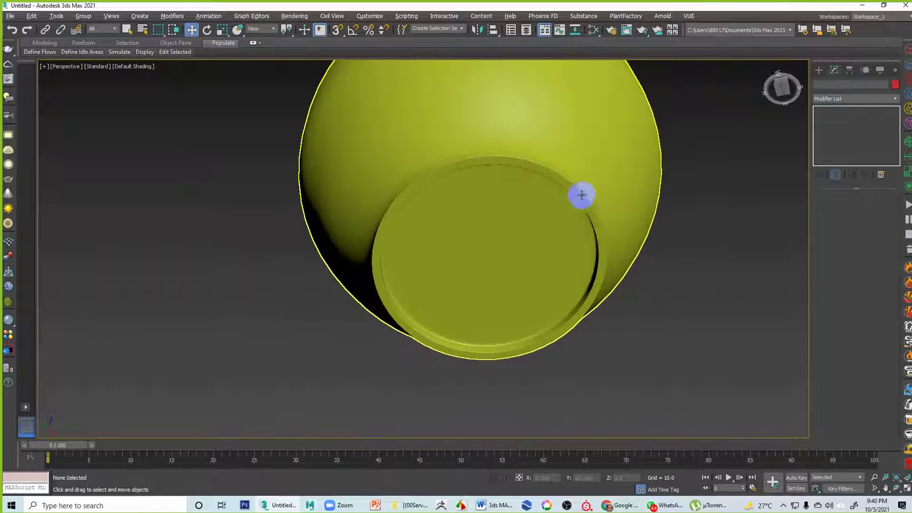
{"action": "middle_click_drag", "start_coordinate": [580, 195], "coordinate": [537, 285], "text": "alt"}
{"action": "scroll", "coordinate": [556, 268], "scroll_direction": "down", "scroll_amount": 6}
{"action": "scroll", "coordinate": [537, 285], "scroll_direction": "down", "scroll_amount": 2}
{"action": "scroll", "coordinate": [542, 281], "scroll_direction": "up", "scroll_amount": 4}
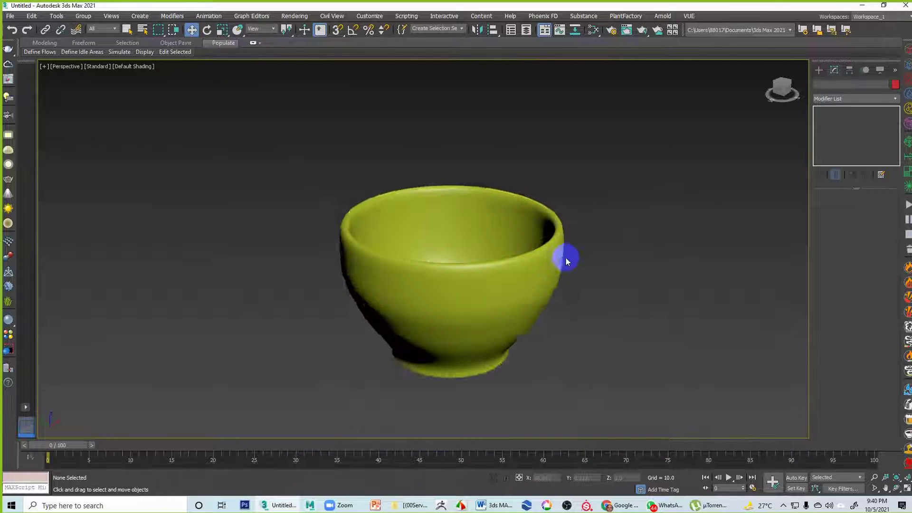
{"action": "scroll", "coordinate": [567, 255], "scroll_direction": "up", "scroll_amount": 3}
{"action": "middle_click_drag", "start_coordinate": [378, 255], "coordinate": [540, 116], "text": "alt"}
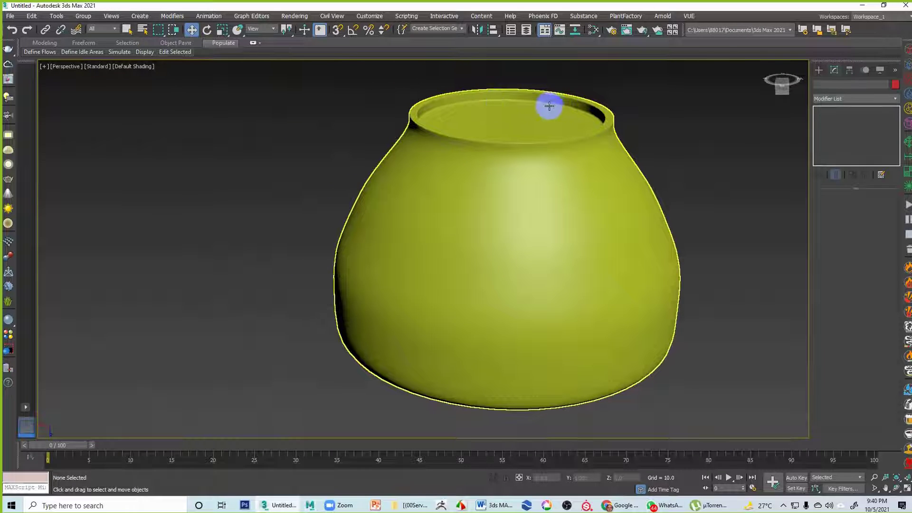
Show edged faces, select the bowl, and compare the foot's outer wall with TurboSmooth off and on.
{"action": "key", "text": "F4"}
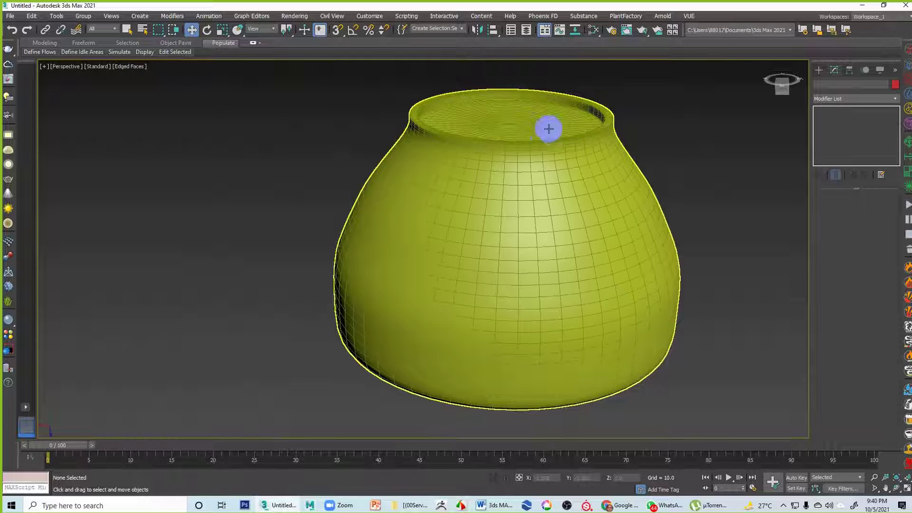
{"action": "scroll", "coordinate": [482, 234], "scroll_direction": "up", "scroll_amount": 5}
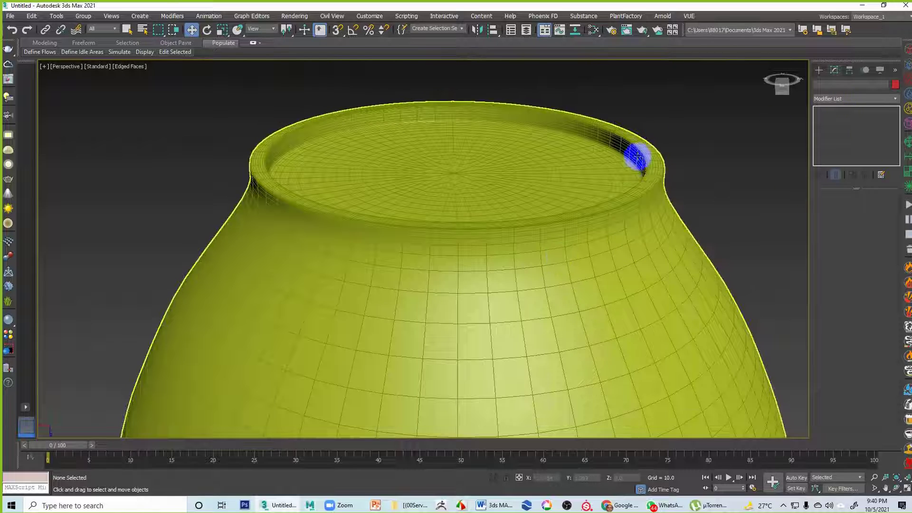
{"action": "left_click", "coordinate": [632, 166]}
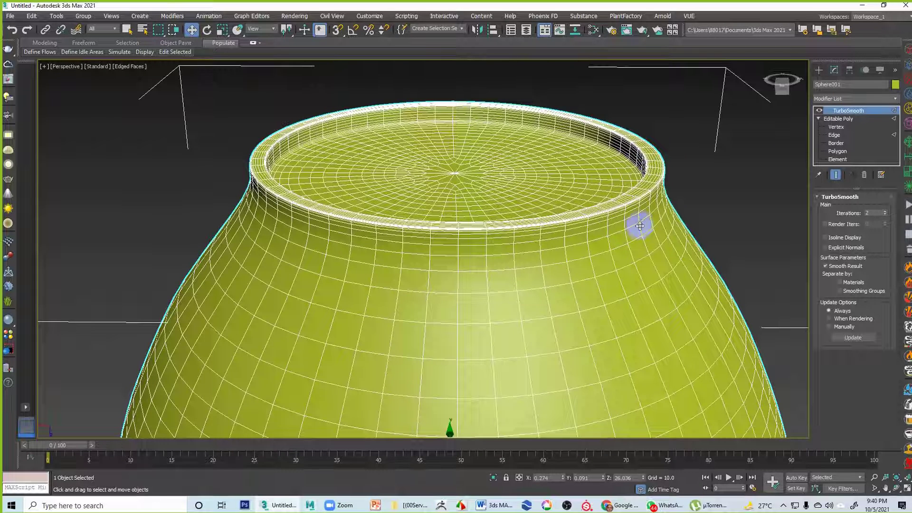
{"action": "left_click", "coordinate": [818, 110]}
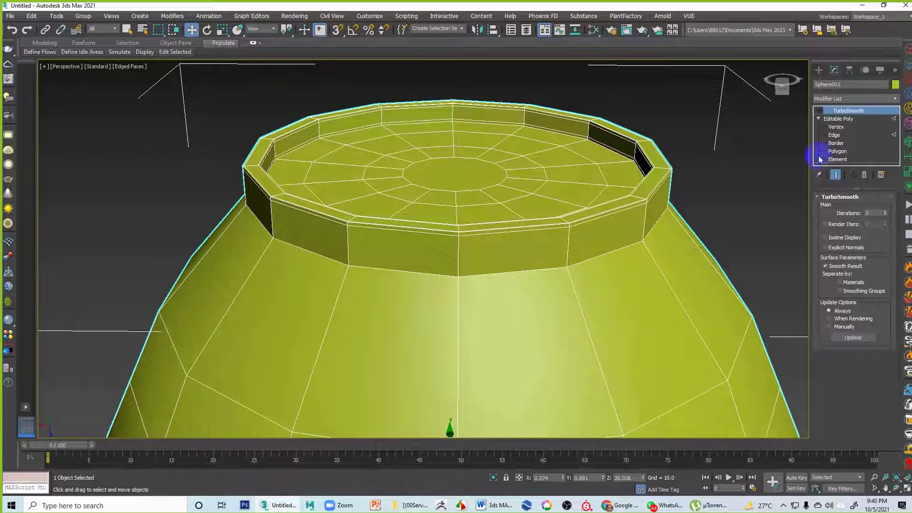
{"action": "left_click", "coordinate": [819, 111]}
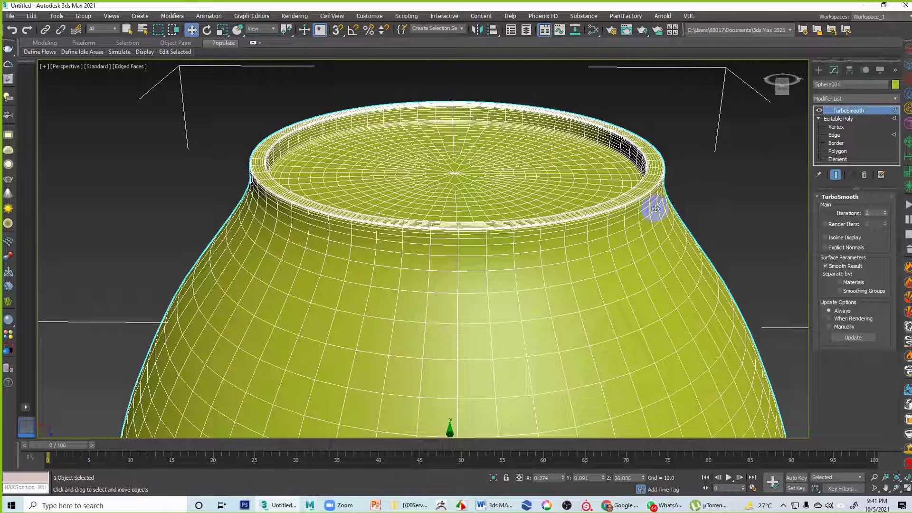
Turn off TurboSmooth and ring-select the vertical edges around the foot's outer wall at Edge level.
{"action": "left_click", "coordinate": [819, 111]}
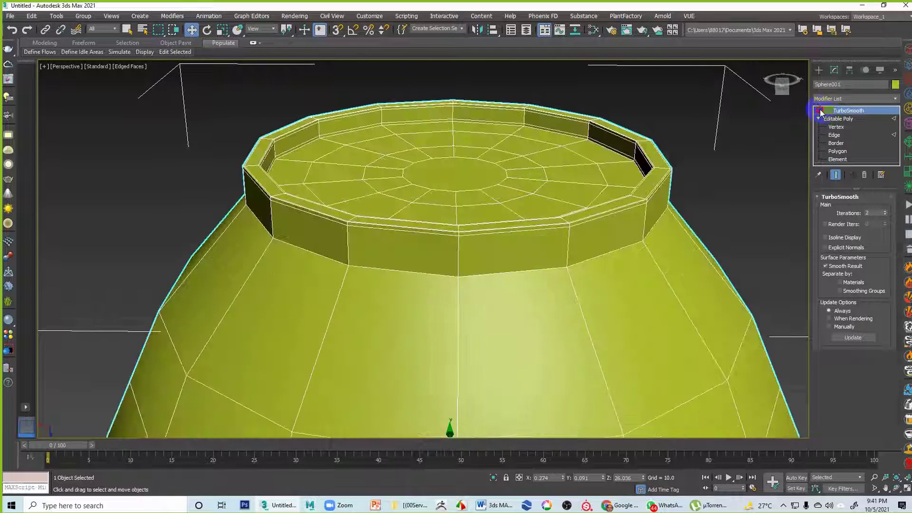
{"action": "left_click", "coordinate": [839, 135]}
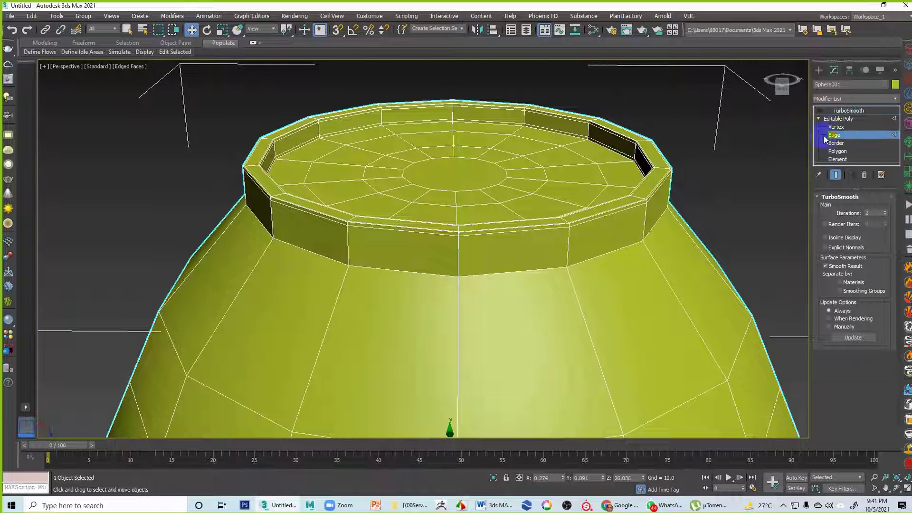
{"action": "left_click", "coordinate": [644, 226]}
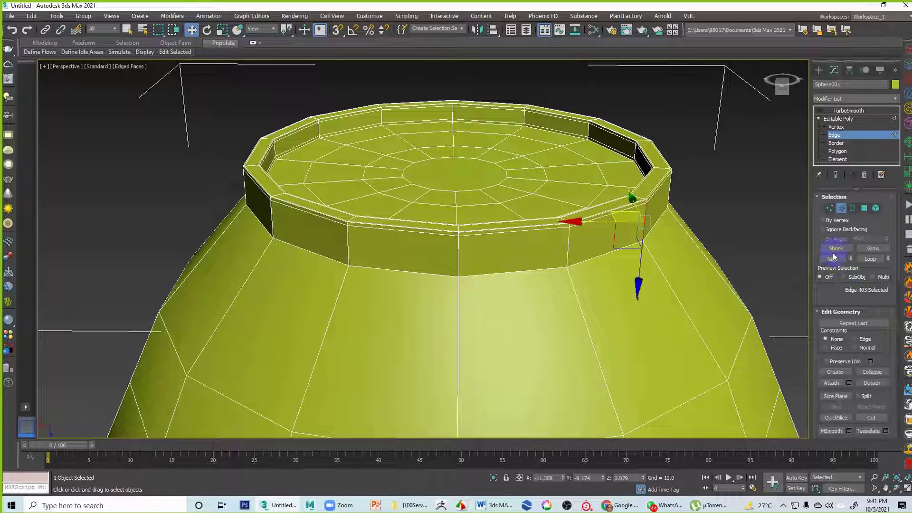
Connect the outer foot wall's vertical edges with 1 segment at a slide of -83, close to the bowl's body.
{"action": "right_click", "coordinate": [645, 230]}
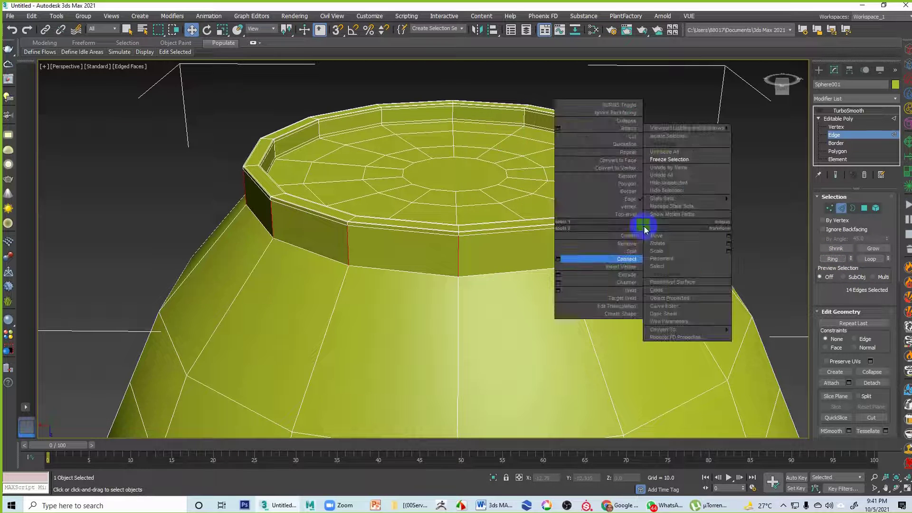
{"action": "left_click", "coordinate": [558, 260]}
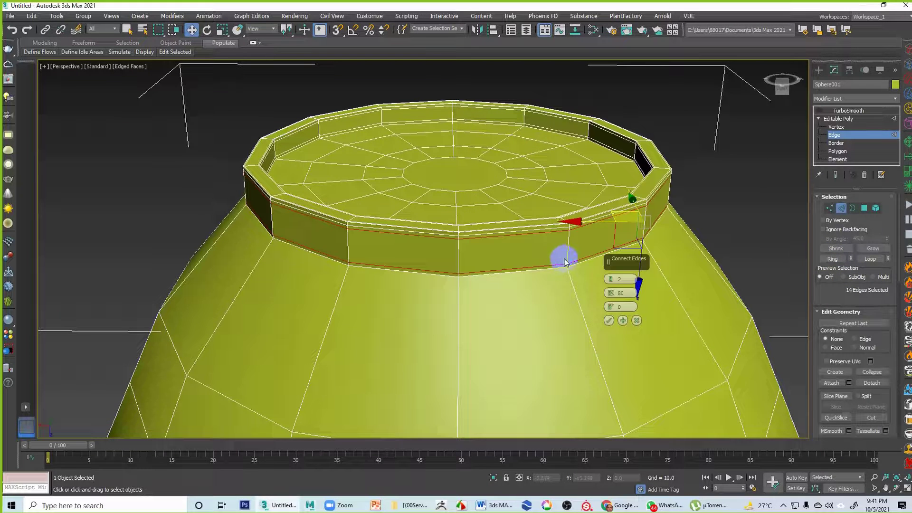
{"action": "left_click", "coordinate": [610, 281]}
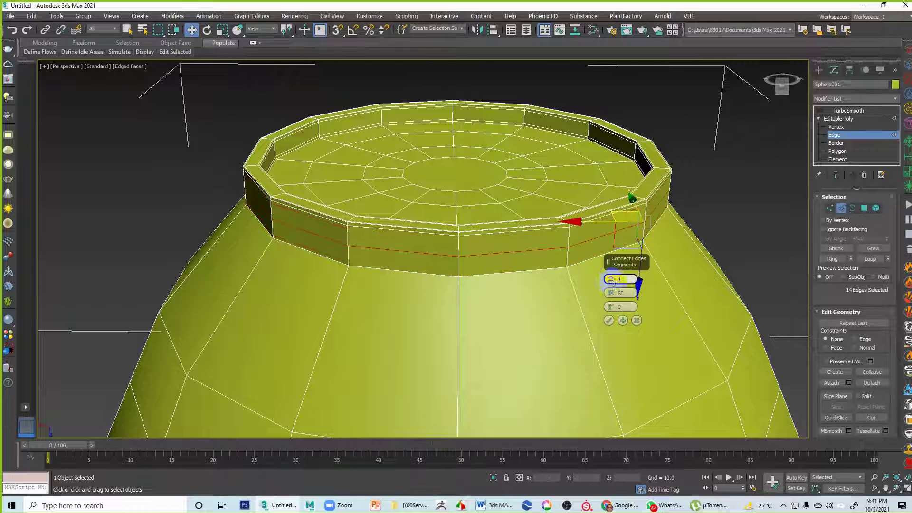
{"action": "left_click_drag", "start_coordinate": [608, 314], "coordinate": [585, 463]}
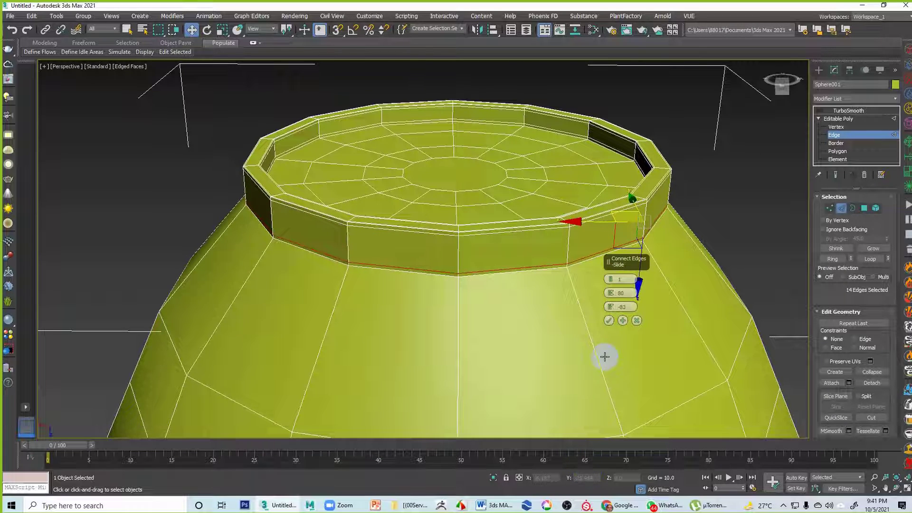
{"action": "left_click", "coordinate": [609, 320]}
Connect the ring of body edges adjoining the foot with 1 segment at a slide of 96, and clear the selection.
{"action": "left_click", "coordinate": [581, 311]}
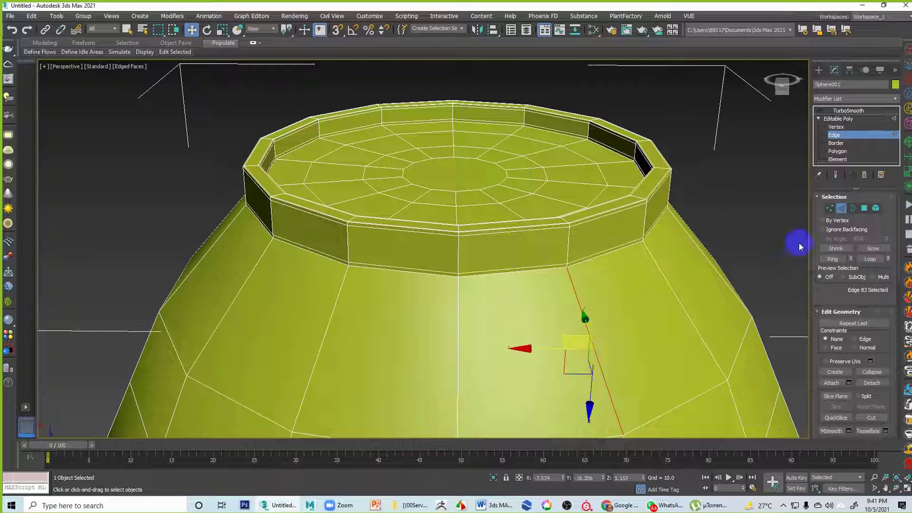
{"action": "left_click", "coordinate": [832, 260]}
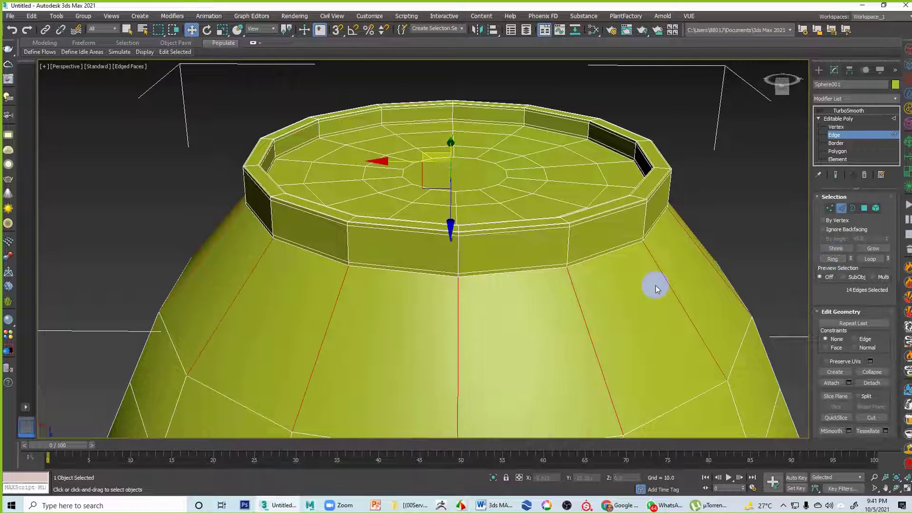
{"action": "right_click", "coordinate": [571, 287]}
{"action": "left_click", "coordinate": [484, 318]}
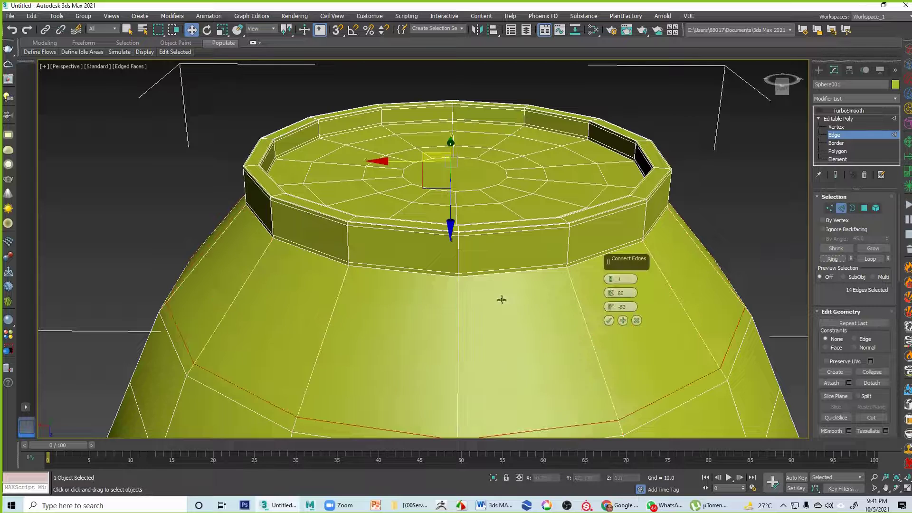
{"action": "left_click_drag", "start_coordinate": [611, 307], "coordinate": [793, 457]}
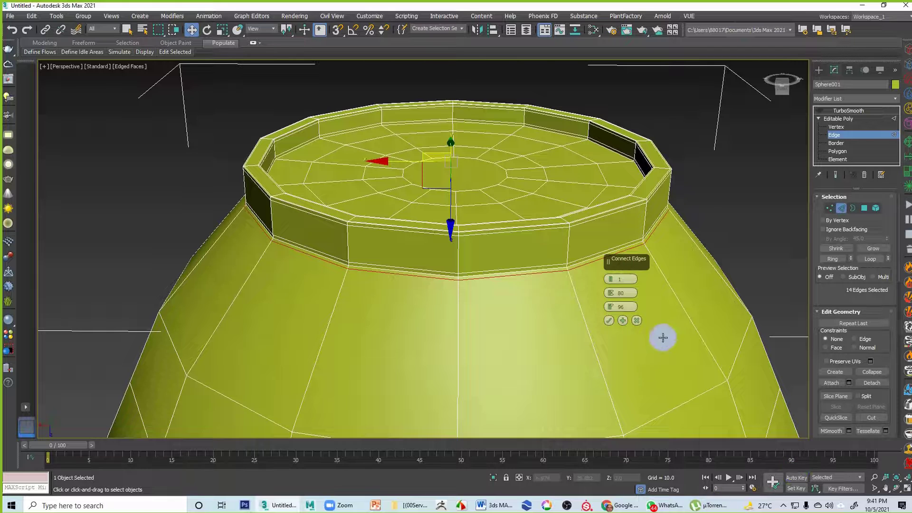
{"action": "left_click", "coordinate": [609, 321]}
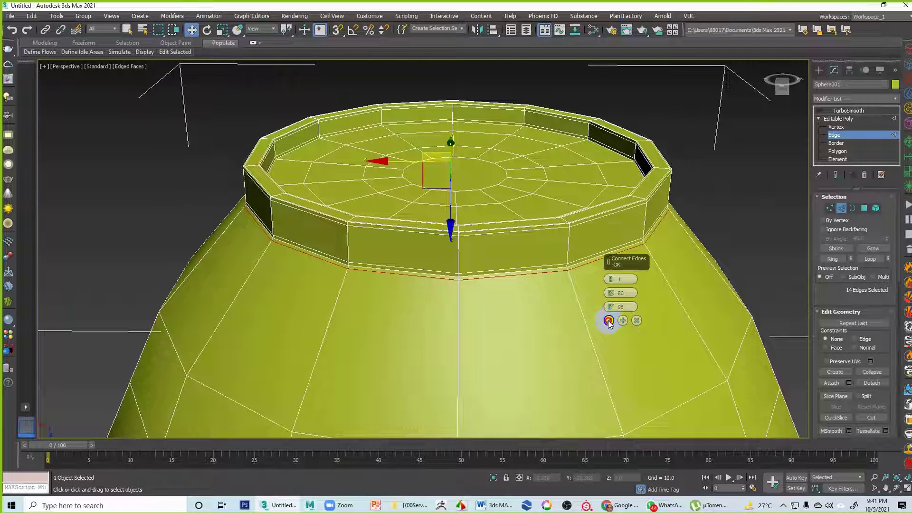
{"action": "left_click", "coordinate": [608, 321]}
{"action": "left_click", "coordinate": [729, 218]}
Turn TurboSmooth back on, deselect the bowl, and check its foot and overall shape without edged faces.
{"action": "scroll", "coordinate": [550, 285], "scroll_direction": "down", "scroll_amount": 2}
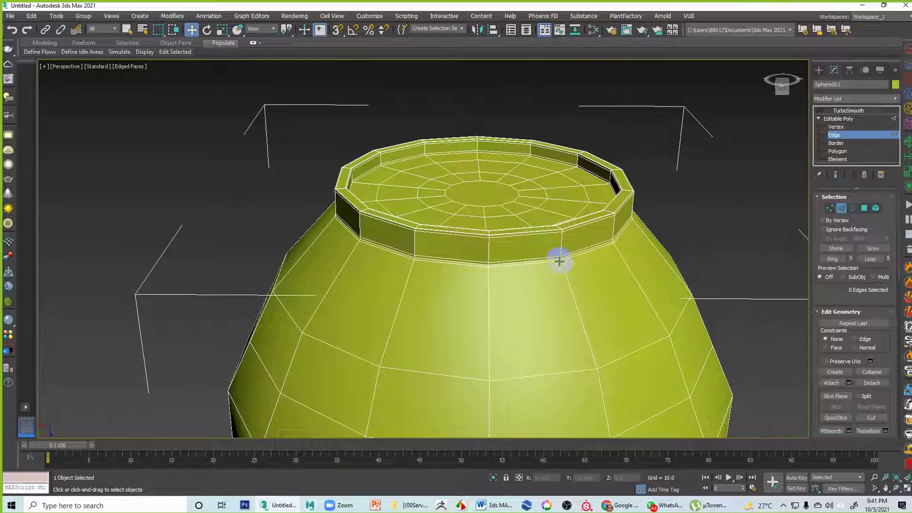
{"action": "left_click", "coordinate": [838, 119]}
{"action": "left_click", "coordinate": [848, 110]}
{"action": "left_click", "coordinate": [818, 110]}
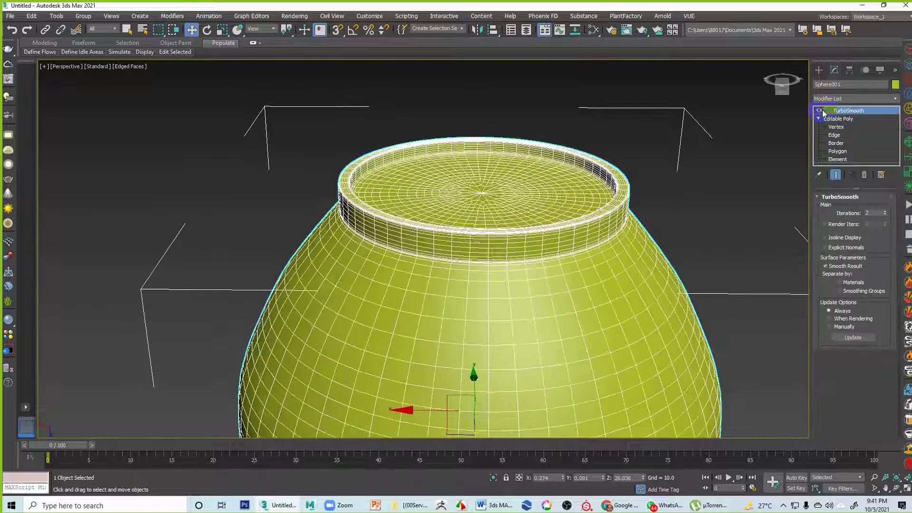
{"action": "left_click", "coordinate": [752, 163]}
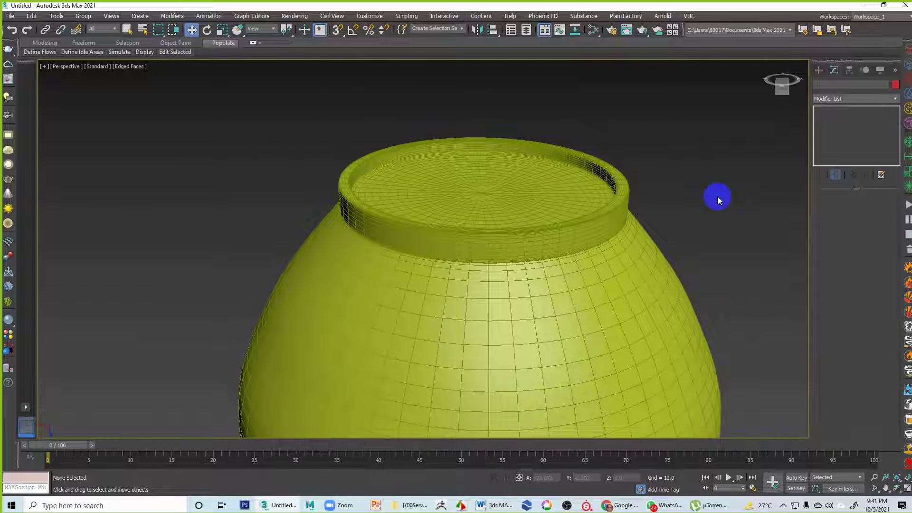
{"action": "key", "text": "F4"}
{"action": "scroll", "coordinate": [563, 263], "scroll_direction": "down", "scroll_amount": 3}
{"action": "middle_click_drag", "start_coordinate": [563, 262], "coordinate": [480, 410], "text": "alt"}
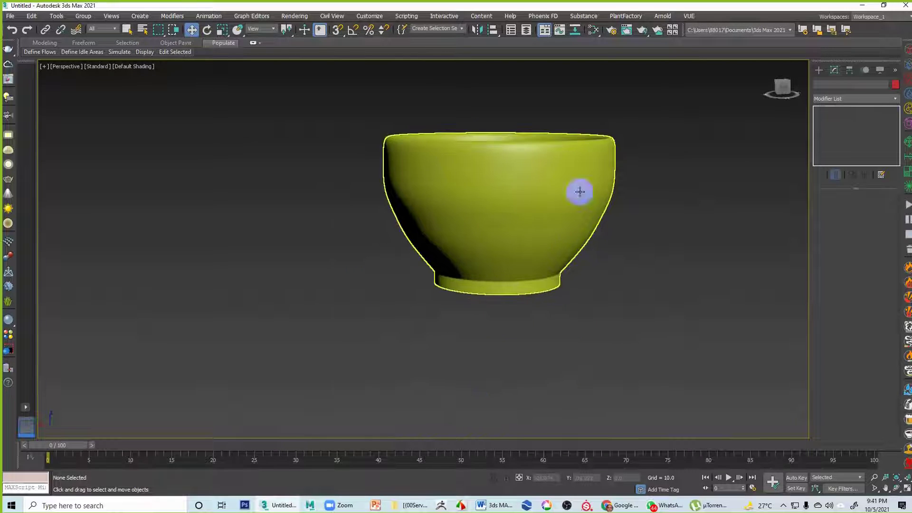
Examine the smoothed bowl's rim, interior and foot from several angles and select the bowl.
{"action": "scroll", "coordinate": [503, 317], "scroll_direction": "up", "scroll_amount": 5}
{"action": "middle_click_drag", "start_coordinate": [566, 276], "coordinate": [511, 304], "text": "alt"}
{"action": "scroll", "coordinate": [586, 311], "scroll_direction": "down", "scroll_amount": 5}
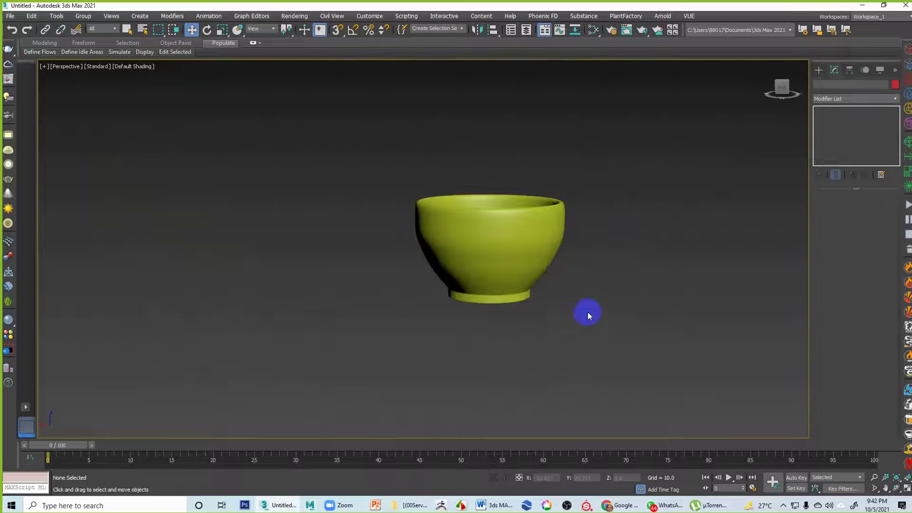
{"action": "middle_click_drag", "start_coordinate": [586, 312], "coordinate": [497, 230], "text": "alt"}
{"action": "scroll", "coordinate": [506, 279], "scroll_direction": "up", "scroll_amount": 4}
{"action": "left_click", "coordinate": [496, 229]}
{"action": "scroll", "coordinate": [584, 304], "scroll_direction": "down", "scroll_amount": 3}
{"action": "middle_click_drag", "start_coordinate": [593, 316], "coordinate": [542, 308], "text": "alt"}
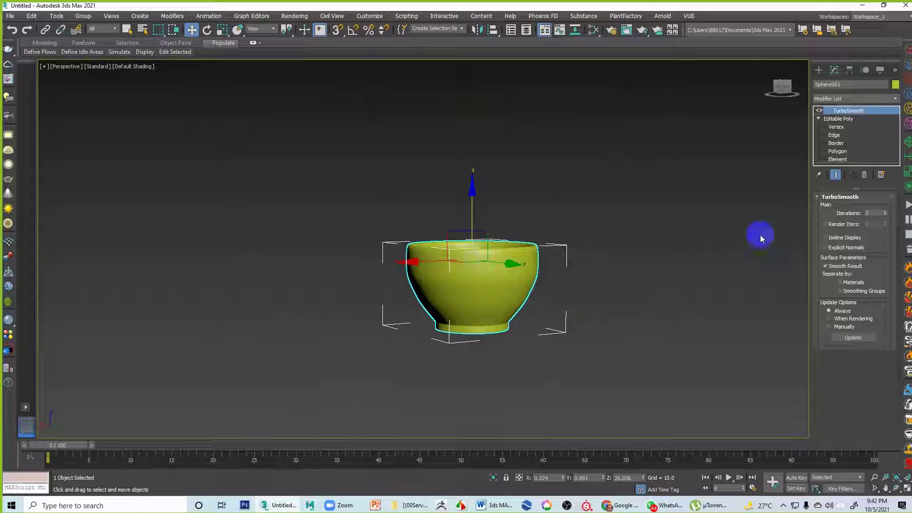
Turn off the bowl's TurboSmooth, show edged faces, and switch to the four-viewport layout.
{"action": "left_click", "coordinate": [819, 111]}
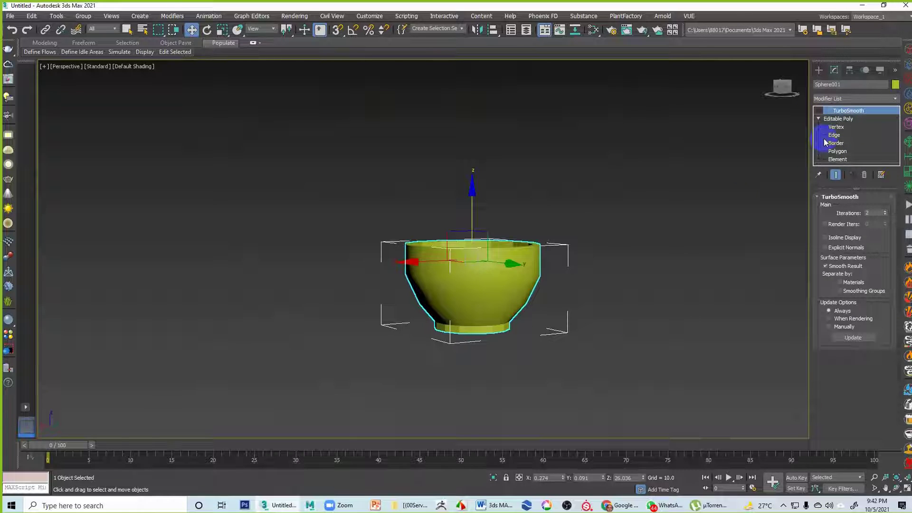
{"action": "key", "text": "F4"}
{"action": "key", "text": "alt+w"}
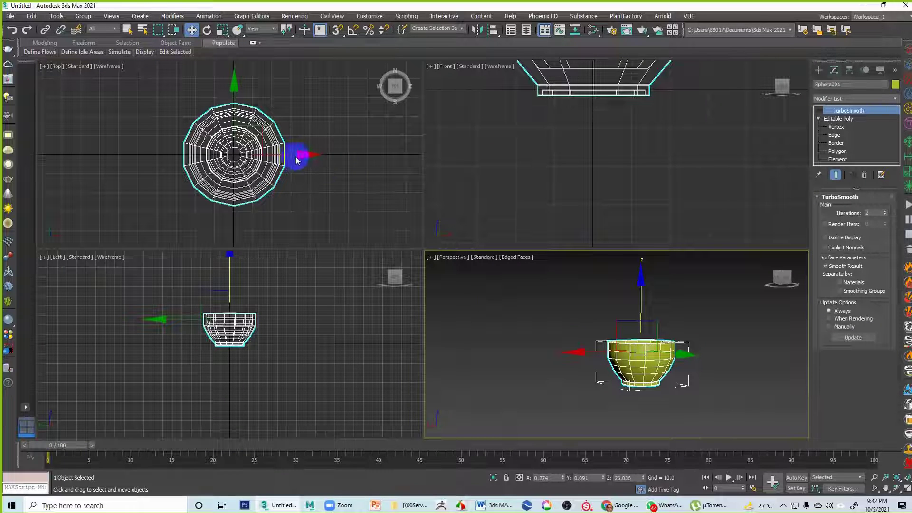
{"action": "middle_click_drag", "start_coordinate": [650, 332], "coordinate": [492, 388]}
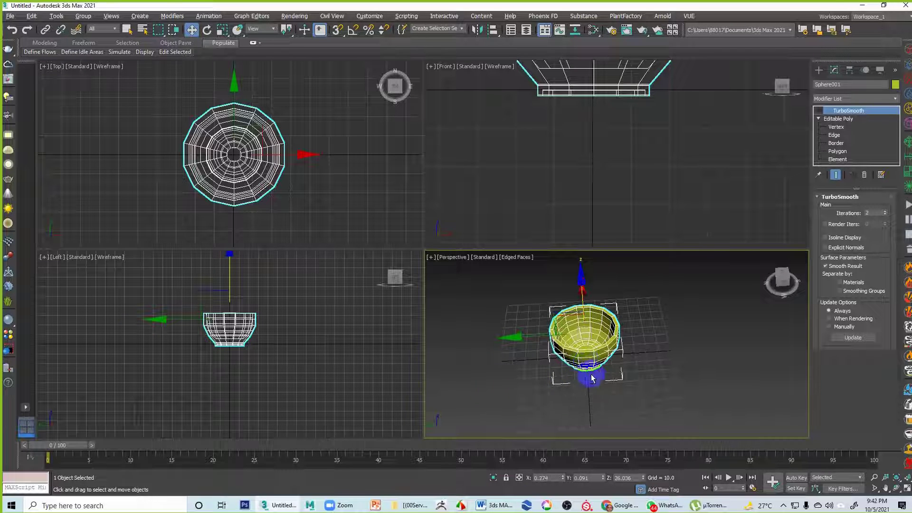
{"action": "middle_click_drag", "start_coordinate": [591, 379], "coordinate": [576, 332], "text": "alt"}
At Polygon level, select single outer-wall polygons on opposite sides of the bowl to compare their positions across the viewports.
{"action": "left_click", "coordinate": [836, 150]}
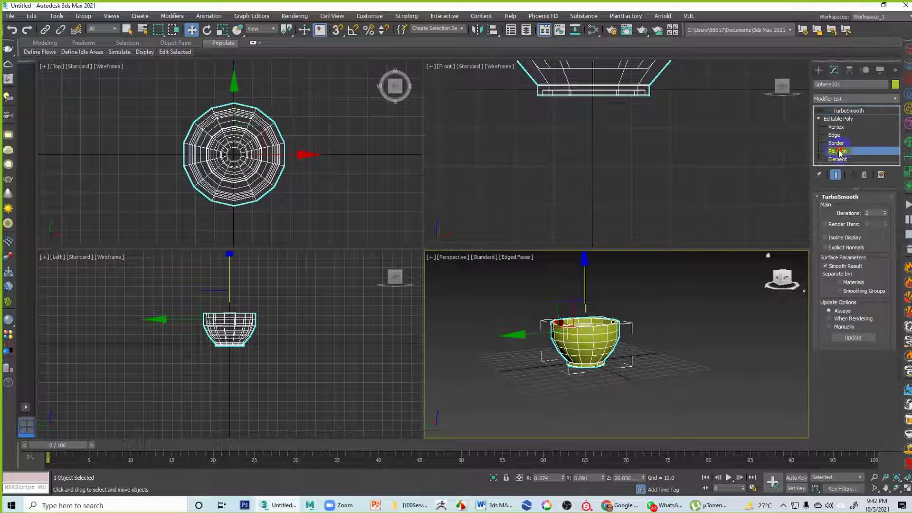
{"action": "left_click", "coordinate": [615, 338]}
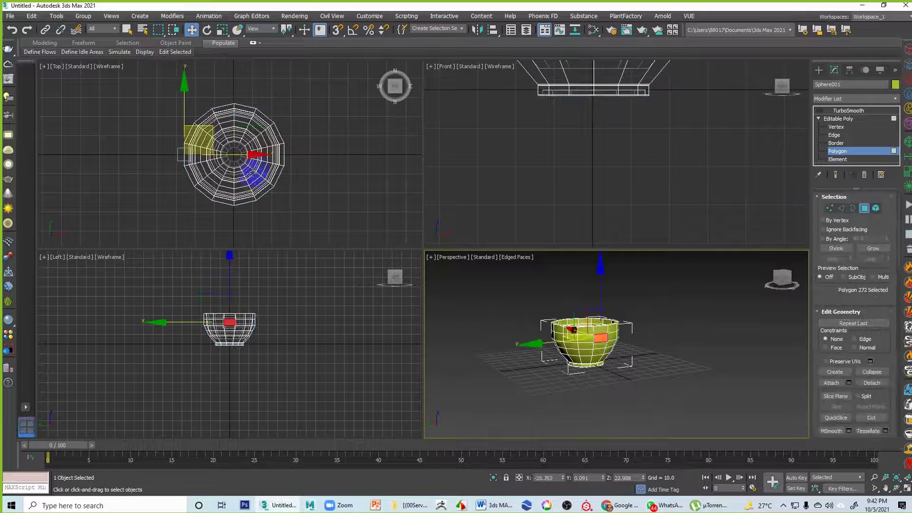
{"action": "left_click", "coordinate": [283, 153]}
{"action": "middle_click_drag", "start_coordinate": [590, 346], "coordinate": [704, 357], "text": "alt"}
{"action": "left_click", "coordinate": [568, 331]}
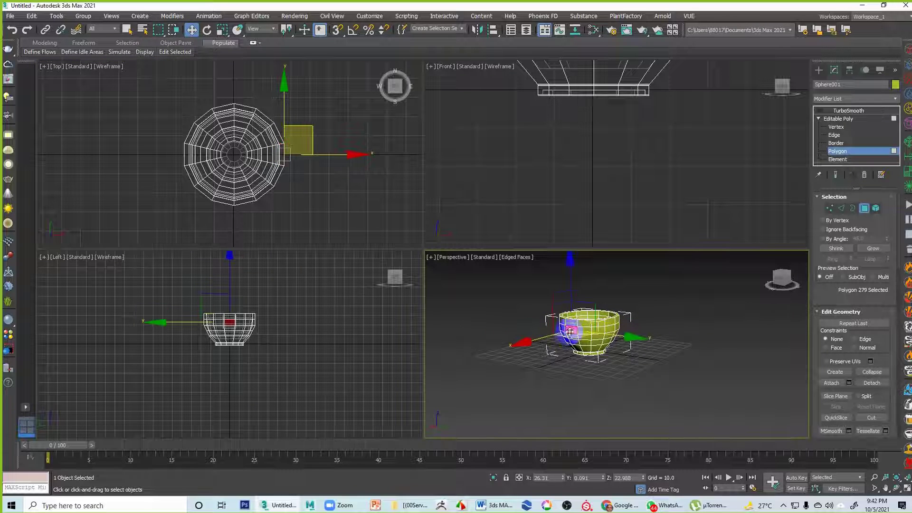
{"action": "middle_click_drag", "start_coordinate": [598, 353], "coordinate": [540, 369], "text": "alt"}
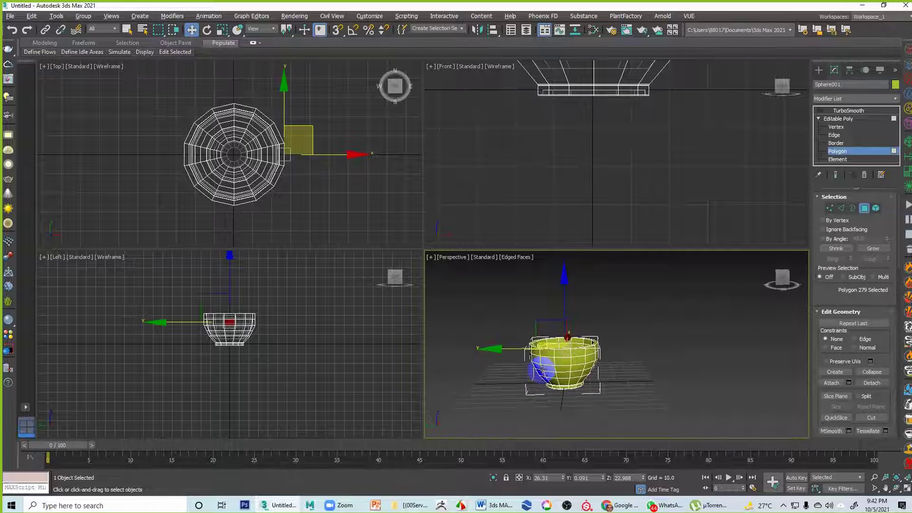
{"action": "left_click", "coordinate": [563, 362]}
Frame the whole bowl in the Front view and identify the outer-wall polygon on its positive X side.
{"action": "middle_click_drag", "start_coordinate": [647, 191], "coordinate": [639, 252]}
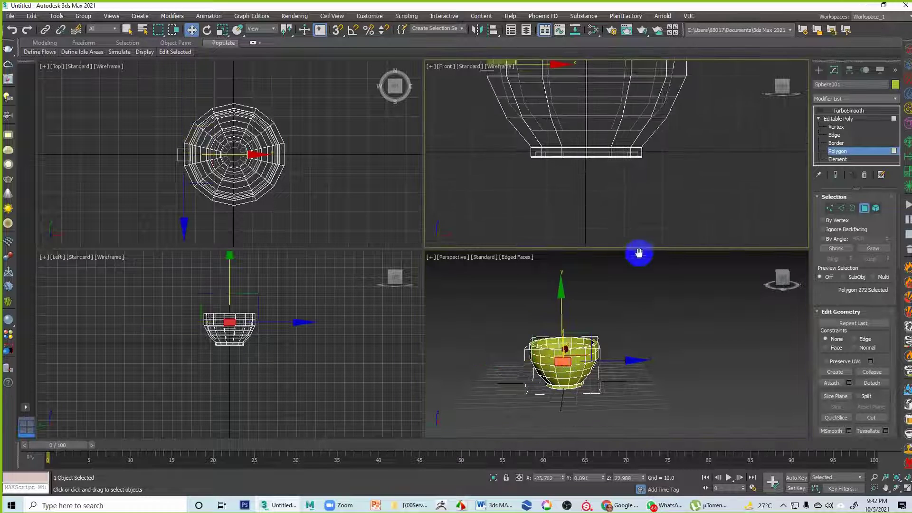
{"action": "scroll", "coordinate": [677, 185], "scroll_direction": "down", "scroll_amount": 2}
{"action": "middle_click_drag", "start_coordinate": [677, 186], "coordinate": [678, 213]}
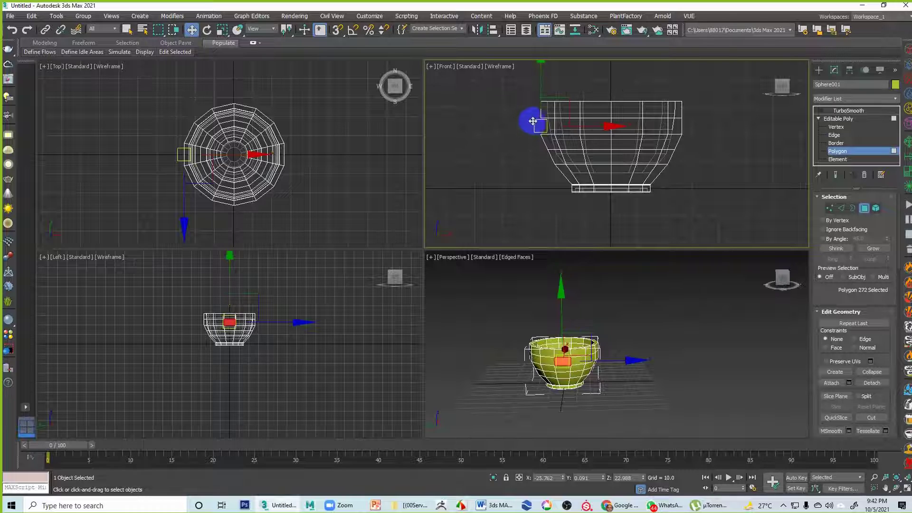
{"action": "middle_click_drag", "start_coordinate": [570, 285], "coordinate": [683, 302], "text": "alt"}
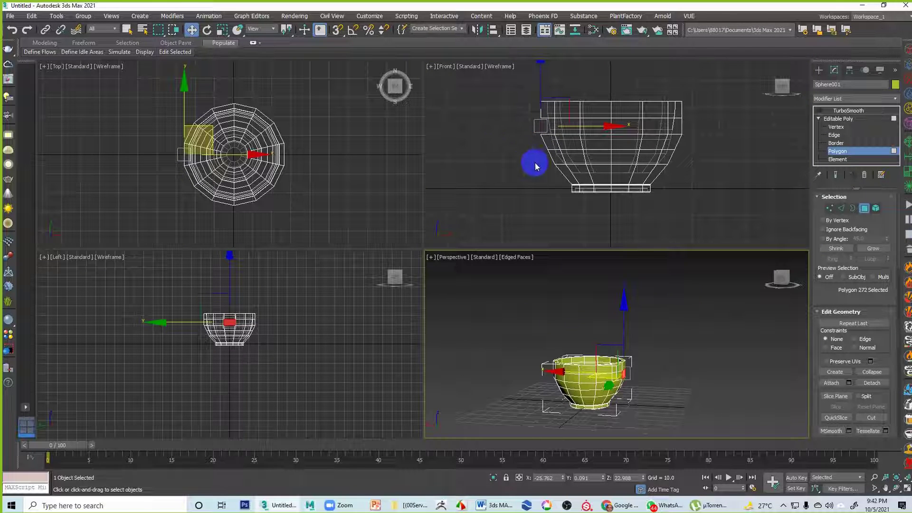
{"action": "middle_click_drag", "start_coordinate": [644, 181], "coordinate": [645, 175]}
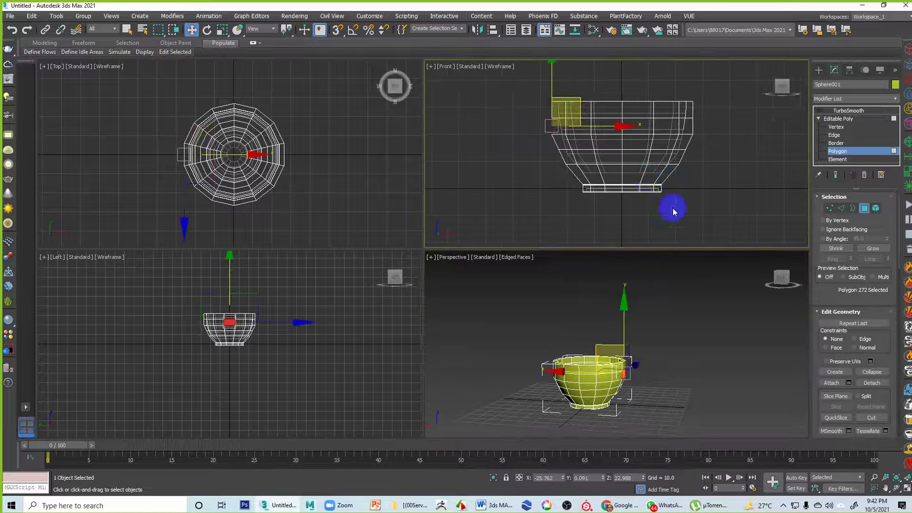
{"action": "middle_click_drag", "start_coordinate": [611, 336], "coordinate": [691, 427], "text": "alt"}
{"action": "left_click", "coordinate": [712, 326]}
{"action": "left_click", "coordinate": [618, 353]}
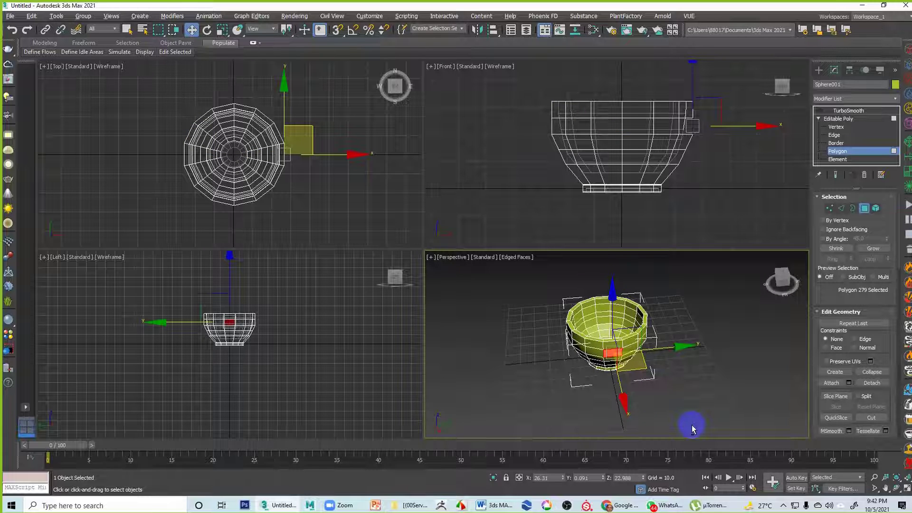
{"action": "middle_click_drag", "start_coordinate": [694, 202], "coordinate": [661, 195]}
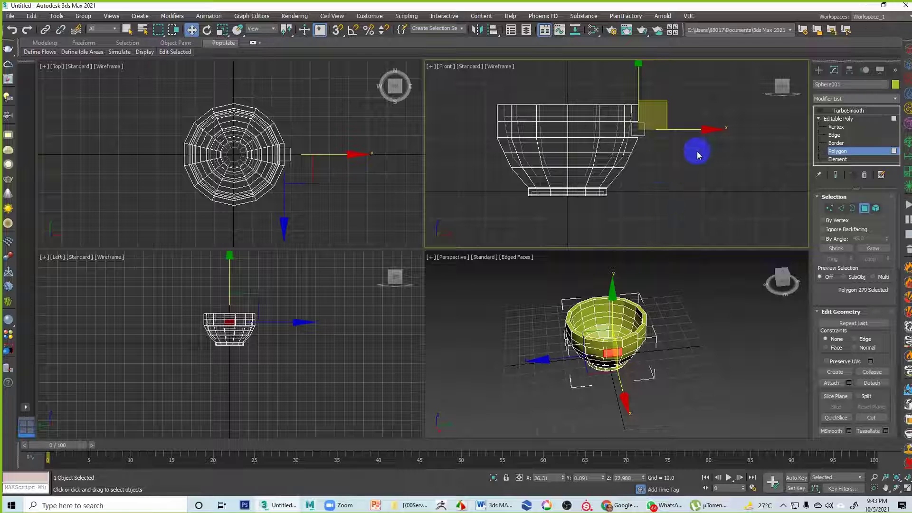
Draw a curved four-point Line spline in the Front view as a handle path beside the bowl's positive X wall.
{"action": "left_click", "coordinate": [820, 71]}
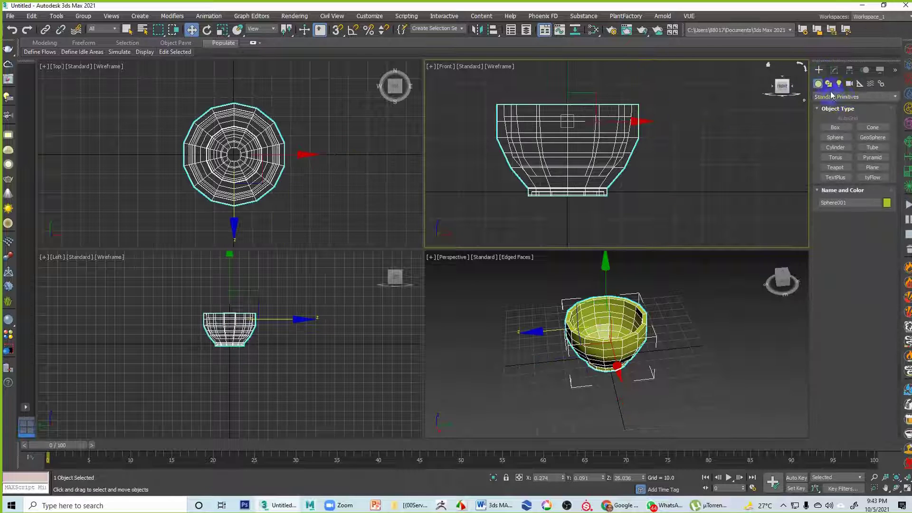
{"action": "left_click", "coordinate": [829, 84]}
{"action": "left_click", "coordinate": [834, 135]}
{"action": "middle_click_drag", "start_coordinate": [692, 141], "coordinate": [662, 148]}
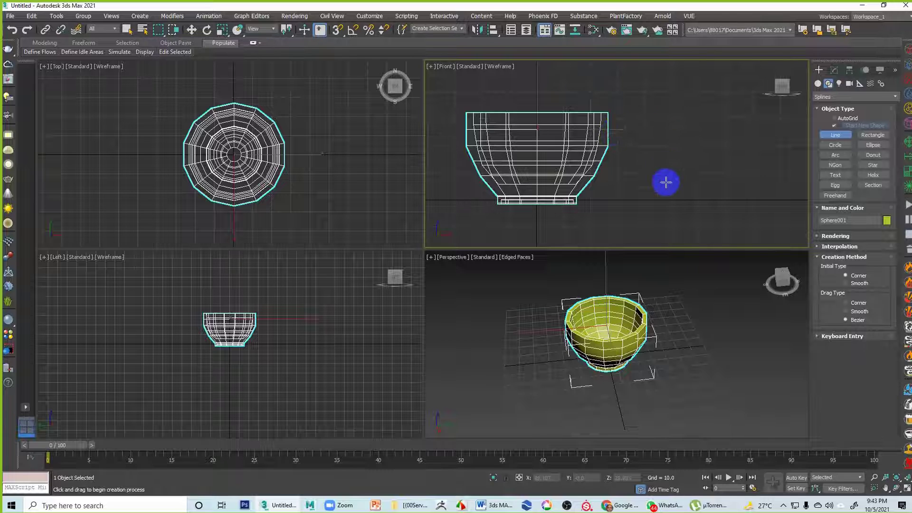
{"action": "mouse_move", "coordinate": [630, 291]}
{"action": "middle_mouse_down", "text": "alt"}
{"action": "mouse_move", "coordinate": [656, 301]}
{"action": "mouse_move", "coordinate": [595, 288]}
{"action": "mouse_move", "coordinate": [614, 291]}
{"action": "middle_mouse_up", "text": "alt"}
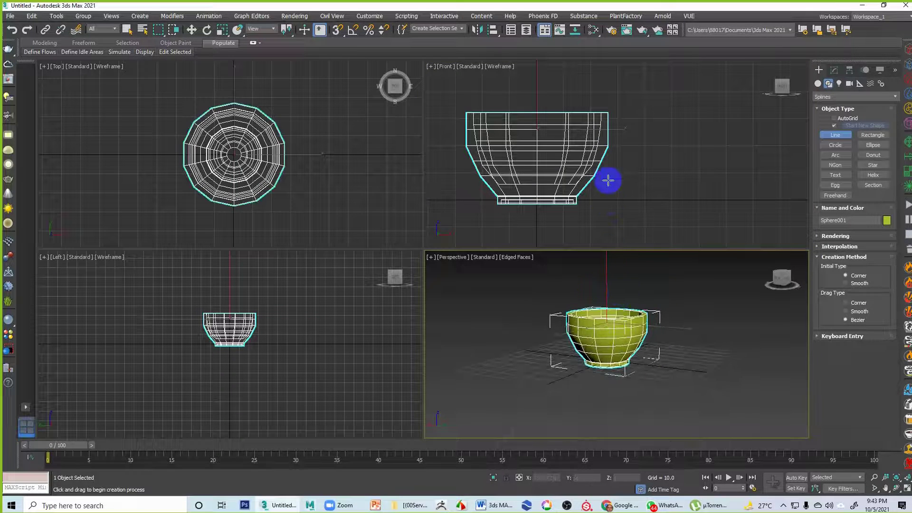
{"action": "left_click", "coordinate": [616, 135]}
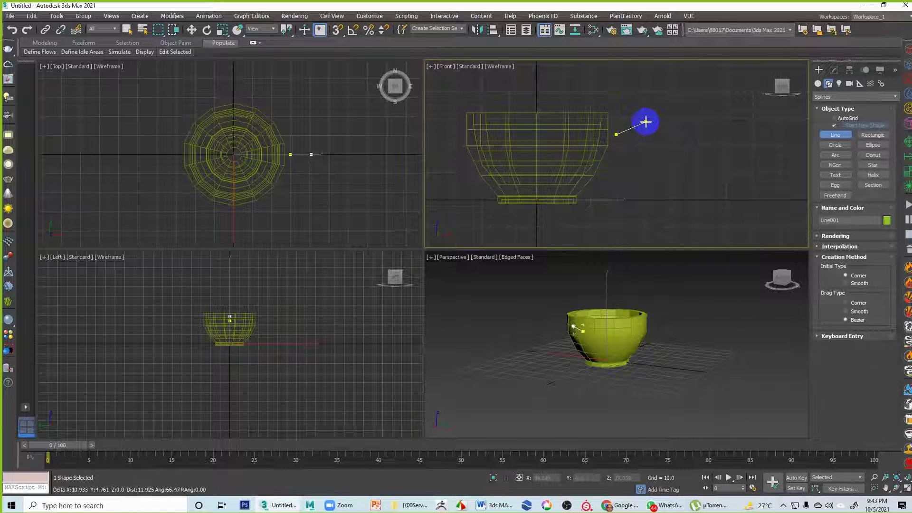
{"action": "left_click_drag", "start_coordinate": [661, 124], "coordinate": [651, 162]}
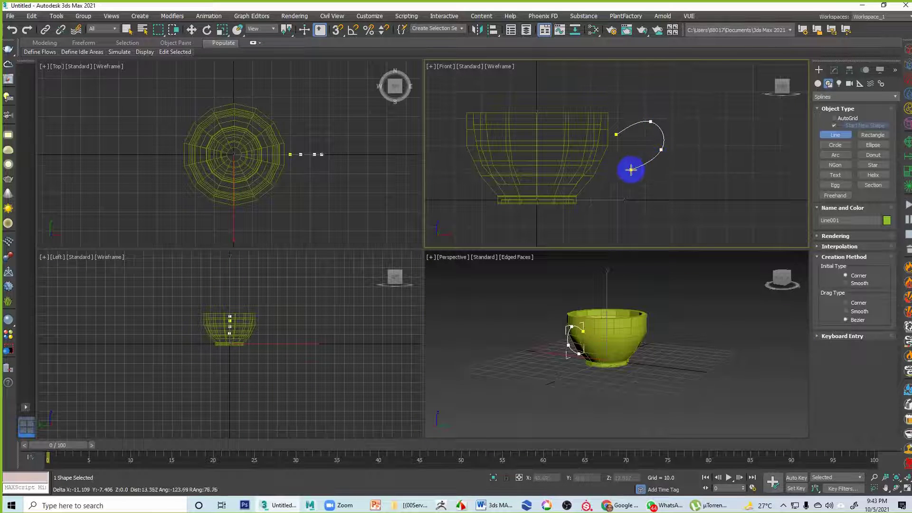
{"action": "left_click", "coordinate": [605, 172]}
{"action": "right_click", "coordinate": [632, 195]}
{"action": "right_click", "coordinate": [633, 196]}
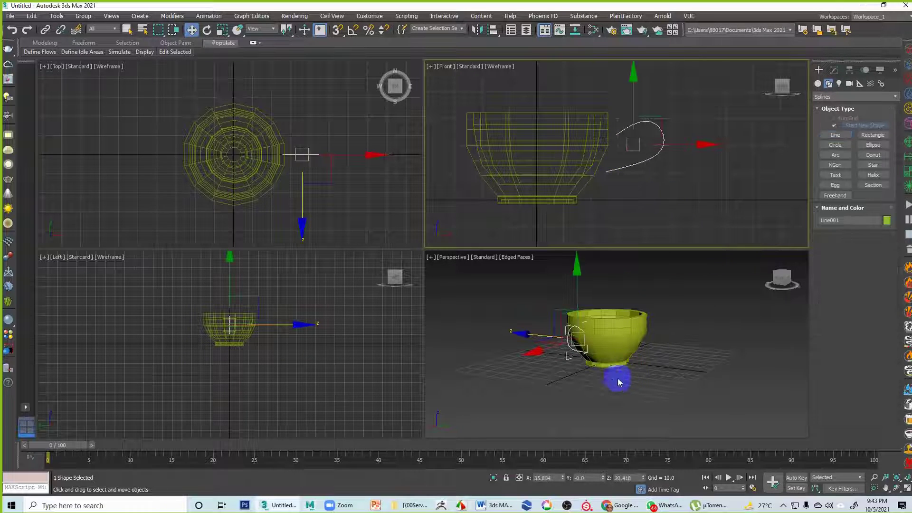
Check the handle curve against the bowl in the Perspective view and maximize the Front view around both.
{"action": "middle_click_drag", "start_coordinate": [617, 377], "coordinate": [730, 372], "text": "alt"}
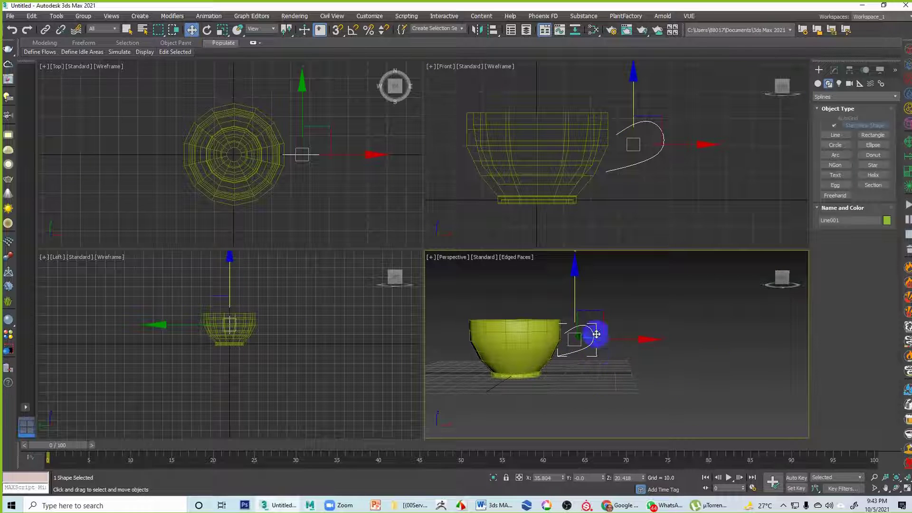
{"action": "middle_click_drag", "start_coordinate": [596, 369], "coordinate": [565, 362], "text": "alt"}
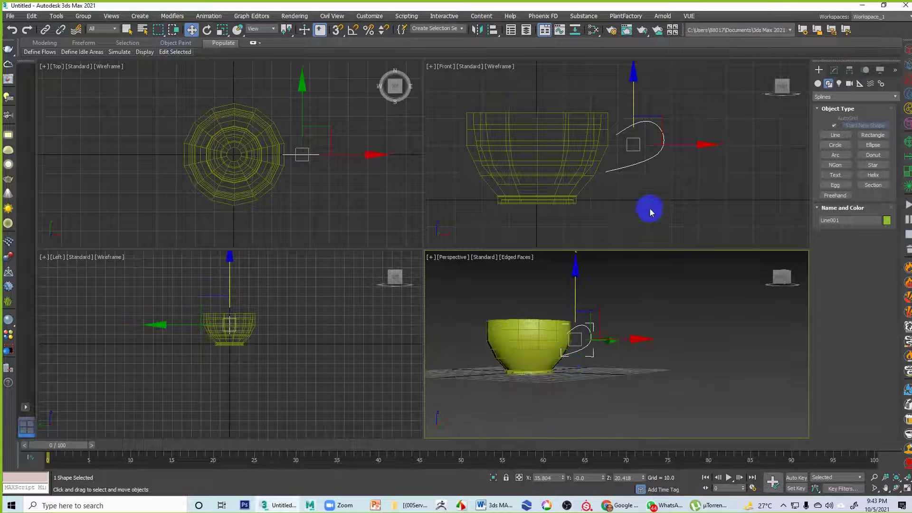
{"action": "middle_click_drag", "start_coordinate": [647, 207], "coordinate": [652, 226]}
{"action": "middle_click_drag", "start_coordinate": [461, 241], "coordinate": [555, 188]}
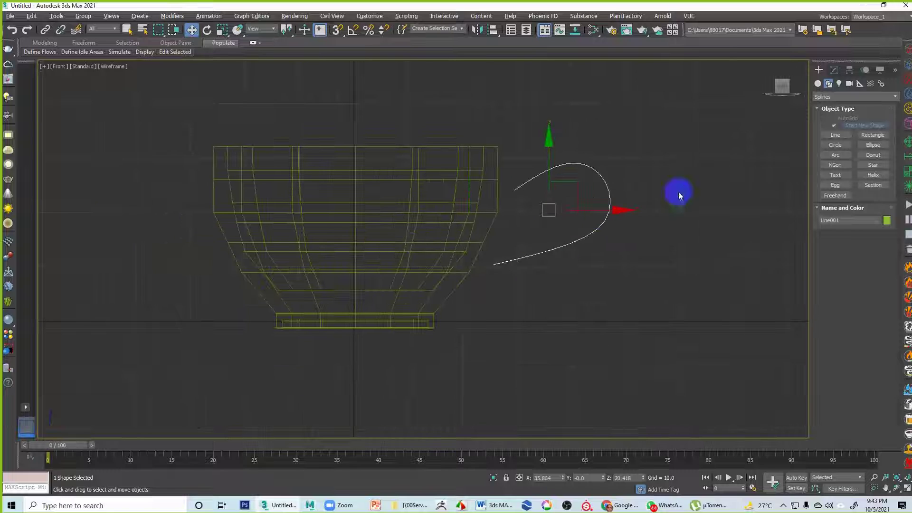
Move the handle spline's lower bend vertex inward and down to about X 39.8, Z 13.6.
{"action": "left_click", "coordinate": [834, 71]}
{"action": "left_click", "coordinate": [836, 207]}
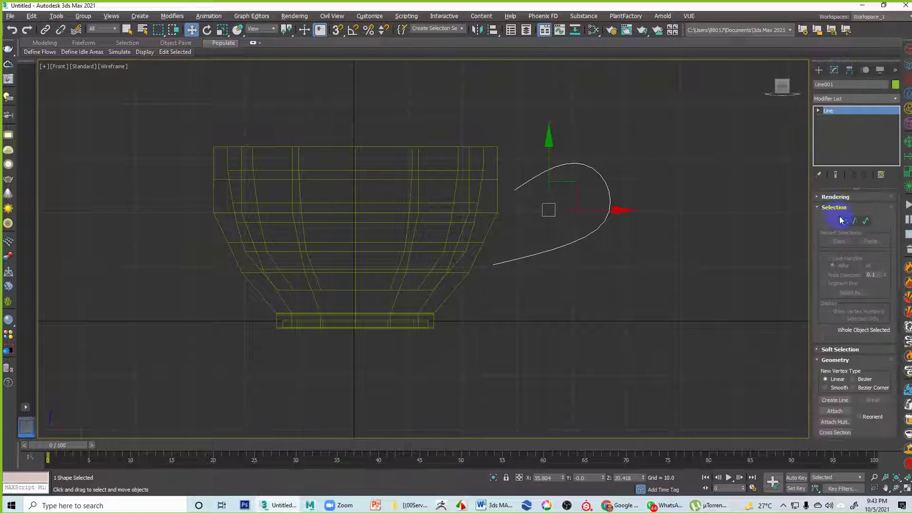
{"action": "left_click", "coordinate": [842, 221]}
{"action": "middle_click_drag", "start_coordinate": [605, 232], "coordinate": [576, 199]}
{"action": "left_click", "coordinate": [576, 190]}
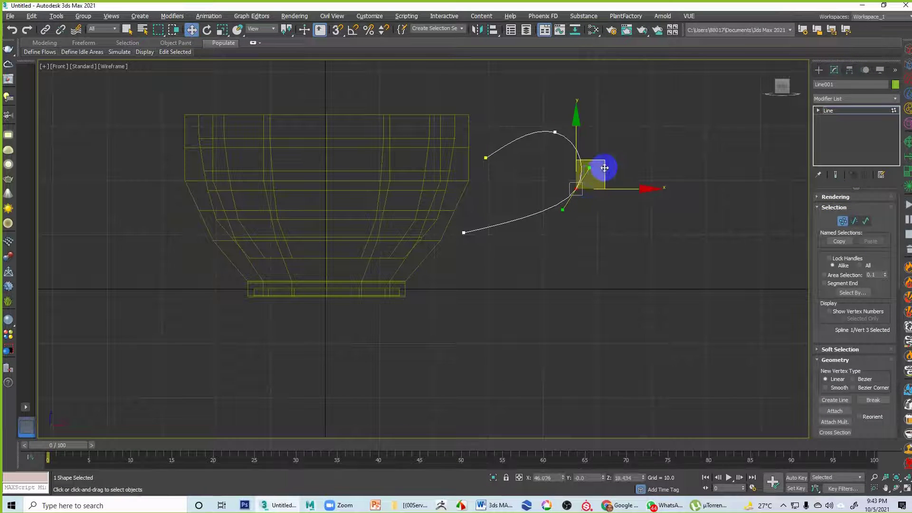
{"action": "left_click_drag", "start_coordinate": [604, 167], "coordinate": [559, 188]}
{"action": "left_click_drag", "start_coordinate": [516, 233], "coordinate": [541, 217]}
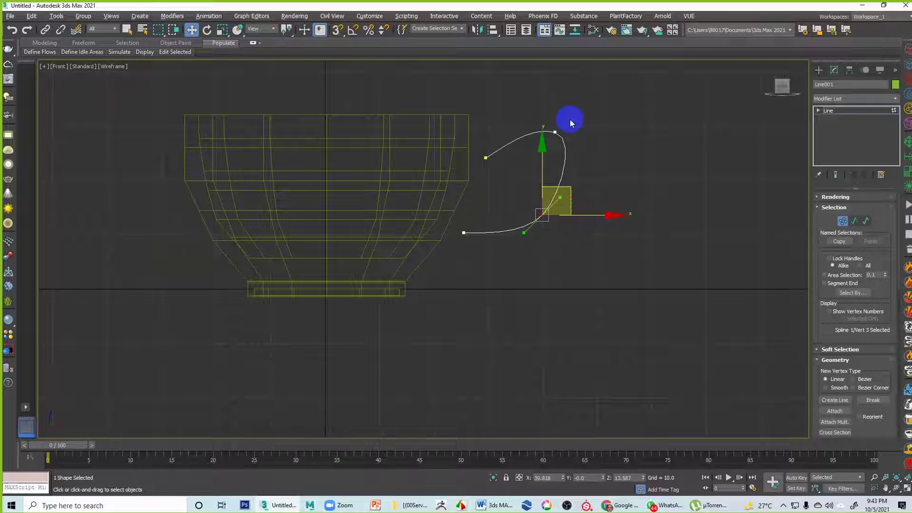
Round the handle spline's top by moving its upper bend vertex to about X 41, Z 30 and its upper end vertex closer to the cup.
{"action": "left_click", "coordinate": [552, 133]}
{"action": "left_click_drag", "start_coordinate": [551, 133], "coordinate": [502, 130]}
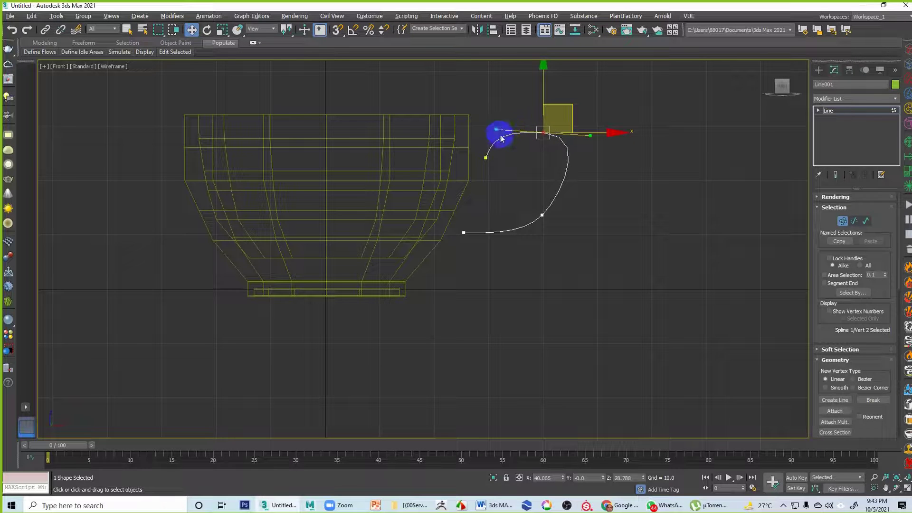
{"action": "left_click", "coordinate": [486, 157]}
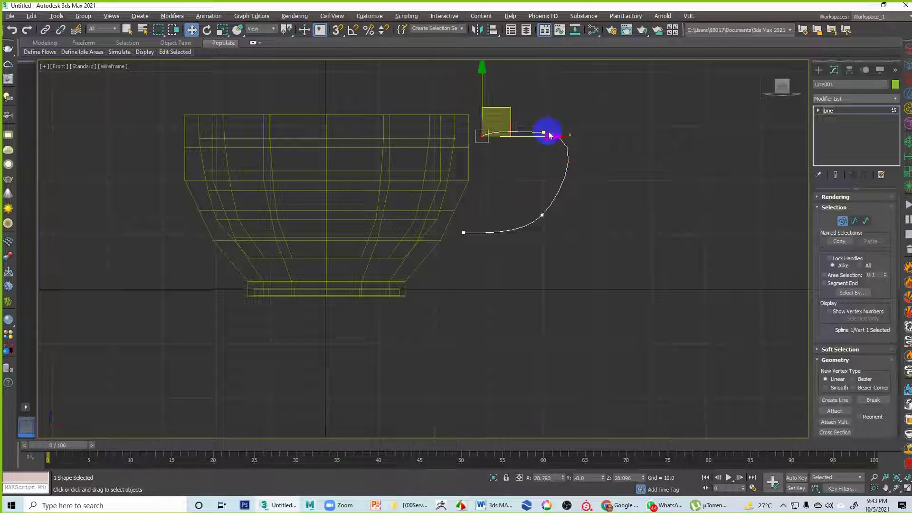
{"action": "left_click_drag", "start_coordinate": [544, 134], "coordinate": [546, 124]}
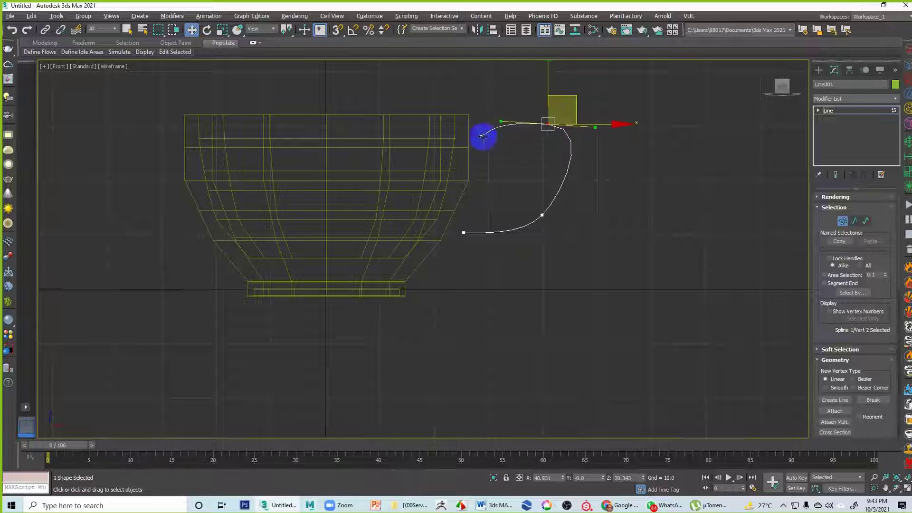
{"action": "left_click", "coordinate": [483, 136]}
{"action": "left_click_drag", "start_coordinate": [479, 155], "coordinate": [477, 154]}
{"action": "left_click", "coordinate": [545, 124]}
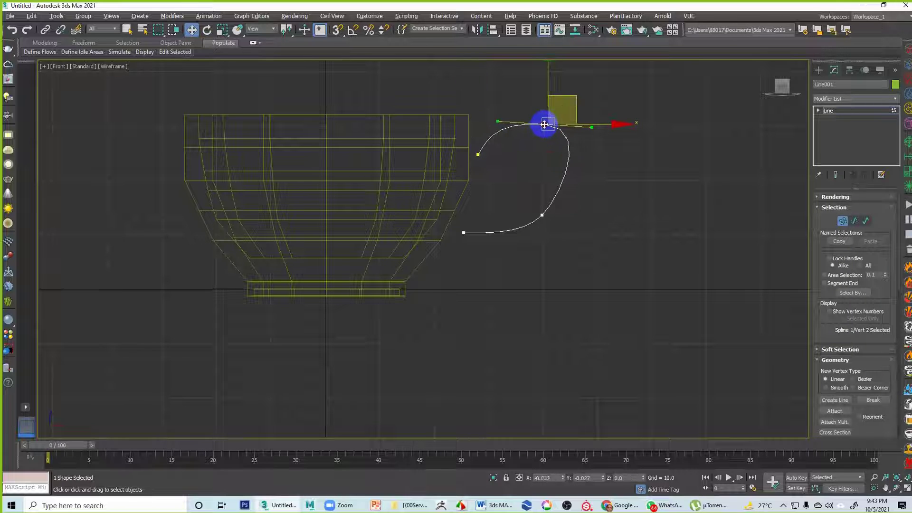
{"action": "left_click_drag", "start_coordinate": [544, 124], "coordinate": [547, 125]}
{"action": "left_click", "coordinate": [616, 158]}
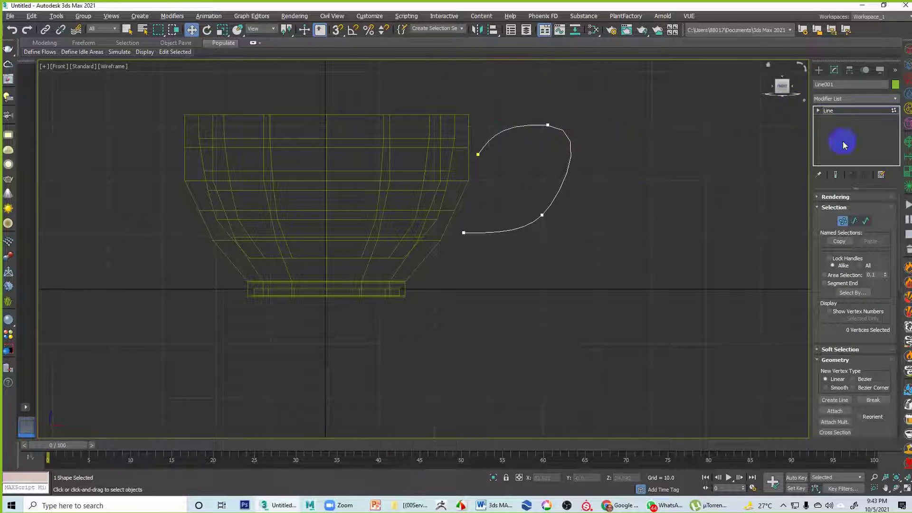
{"action": "left_click", "coordinate": [841, 222]}
{"action": "left_click", "coordinate": [637, 159]}
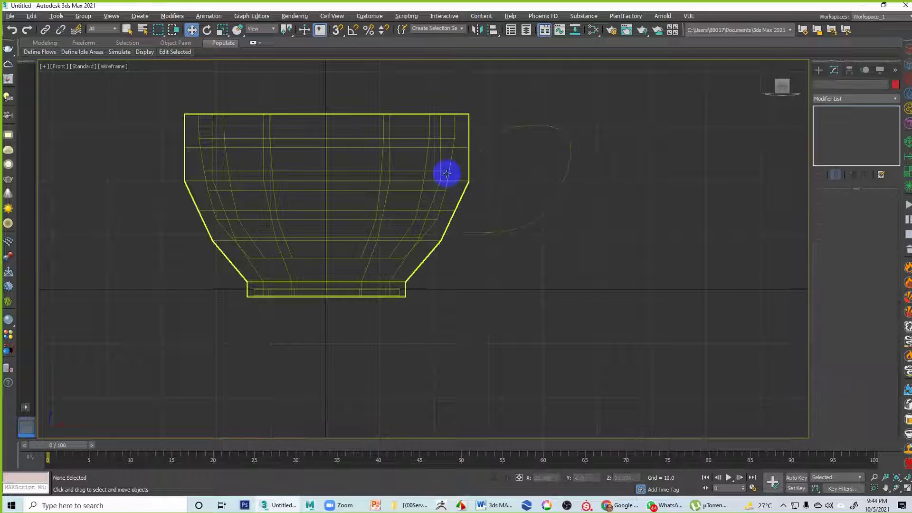
Select the cup's outer side polygon facing the upper end of the handle spline in the Perspective view.
{"action": "left_click", "coordinate": [446, 171]}
{"action": "key", "text": "alt+w"}
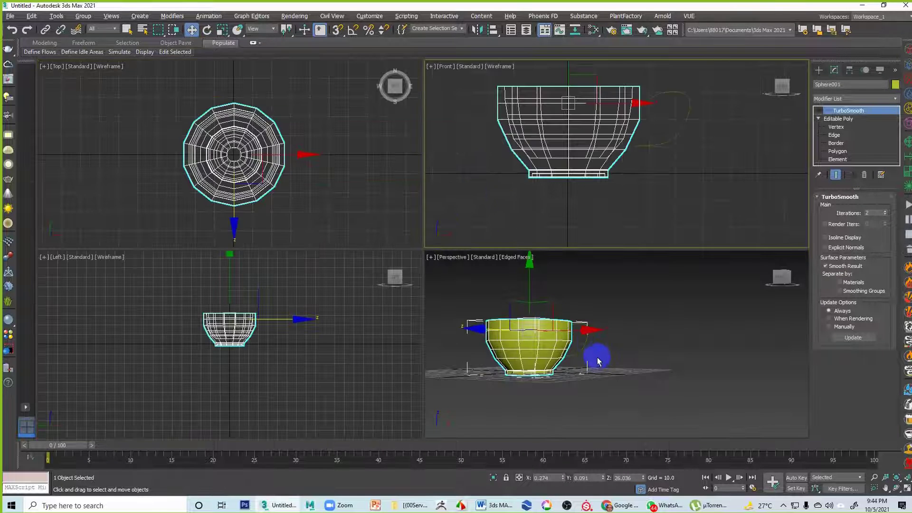
{"action": "right_click", "coordinate": [600, 362]}
{"action": "key", "text": "alt+w"}
{"action": "middle_click_drag", "start_coordinate": [554, 294], "coordinate": [319, 250], "text": "alt"}
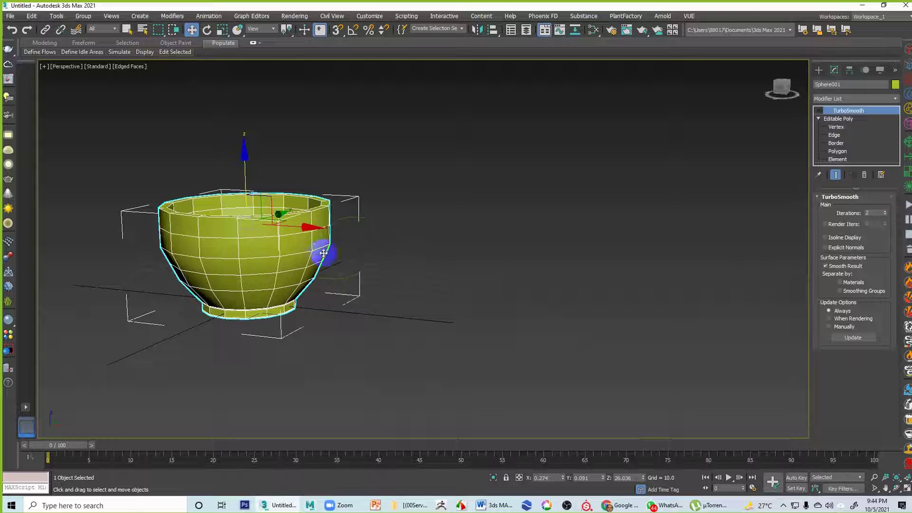
{"action": "left_click", "coordinate": [834, 151]}
{"action": "left_click", "coordinate": [321, 238]}
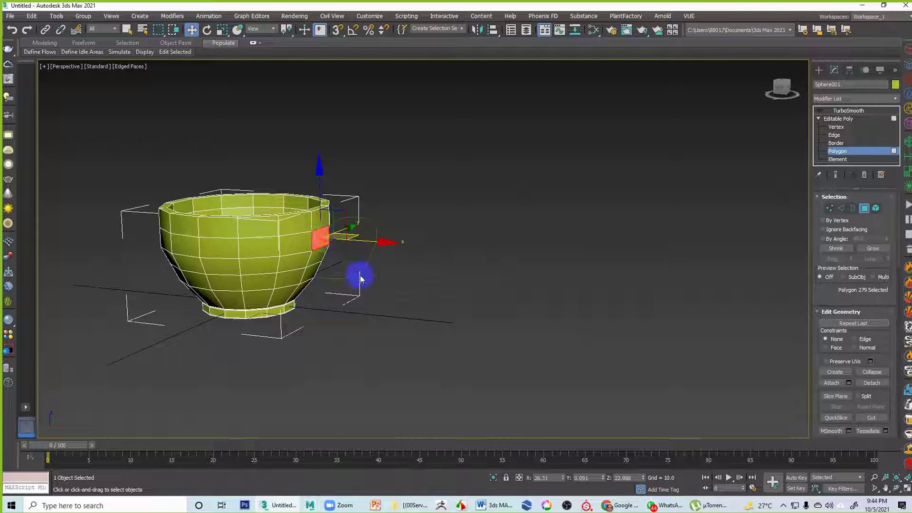
{"action": "middle_click_drag", "start_coordinate": [374, 284], "coordinate": [395, 277], "text": "alt"}
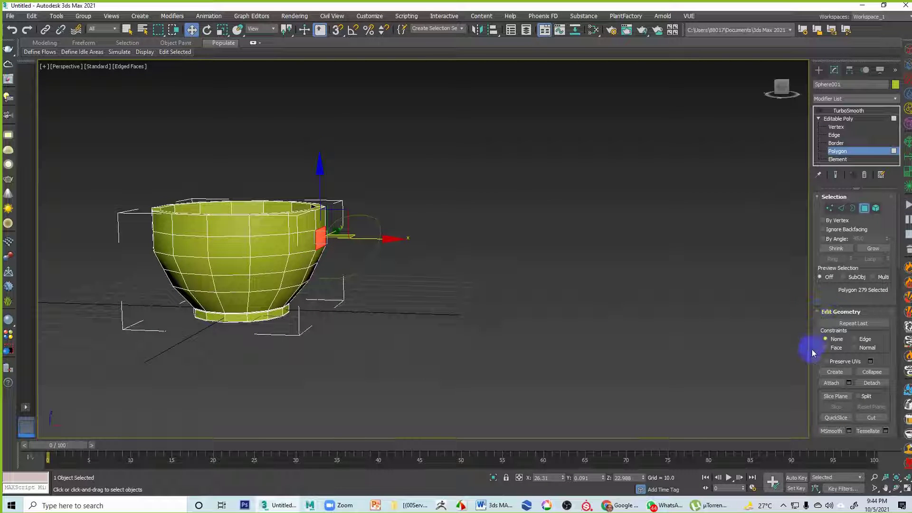
Start Extrude Along Spline on the selected polygon with 7 segments and pick the handle spline as the path.
{"action": "scroll", "coordinate": [814, 349], "scroll_direction": "down", "scroll_amount": 5}
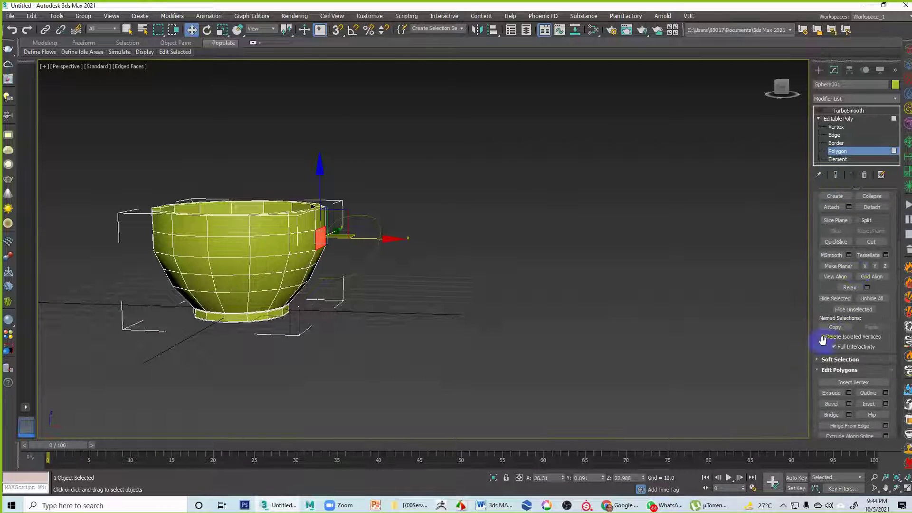
{"action": "scroll", "coordinate": [823, 340], "scroll_direction": "down", "scroll_amount": 5}
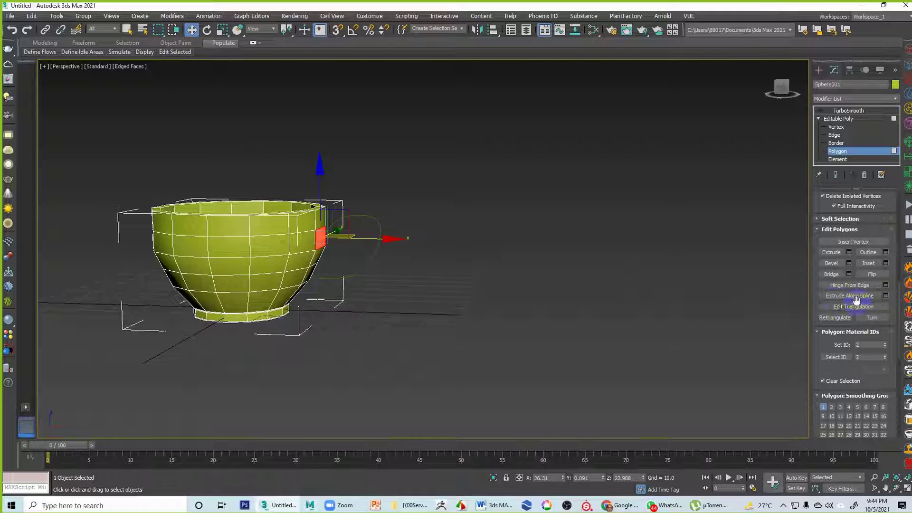
{"action": "left_click", "coordinate": [886, 295]}
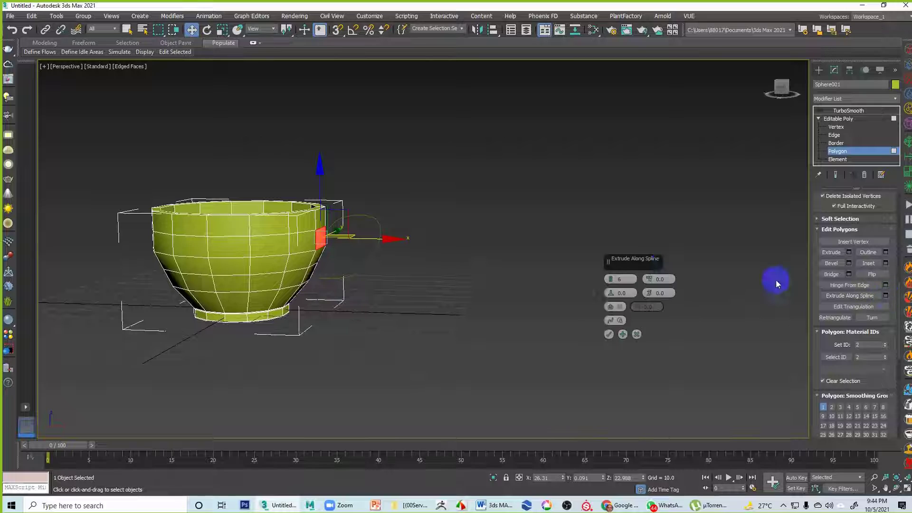
{"action": "left_click_drag", "start_coordinate": [649, 258], "coordinate": [571, 202]}
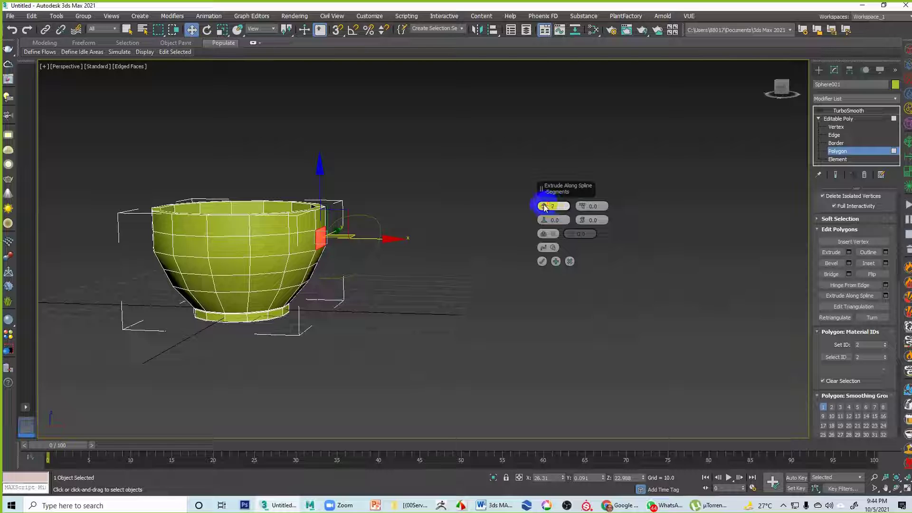
{"action": "left_click", "coordinate": [544, 249]}
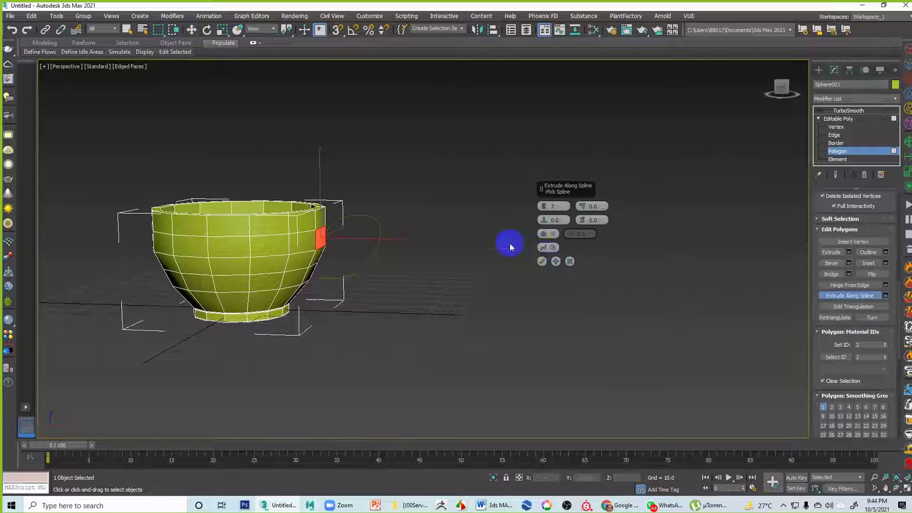
{"action": "left_click", "coordinate": [377, 242]}
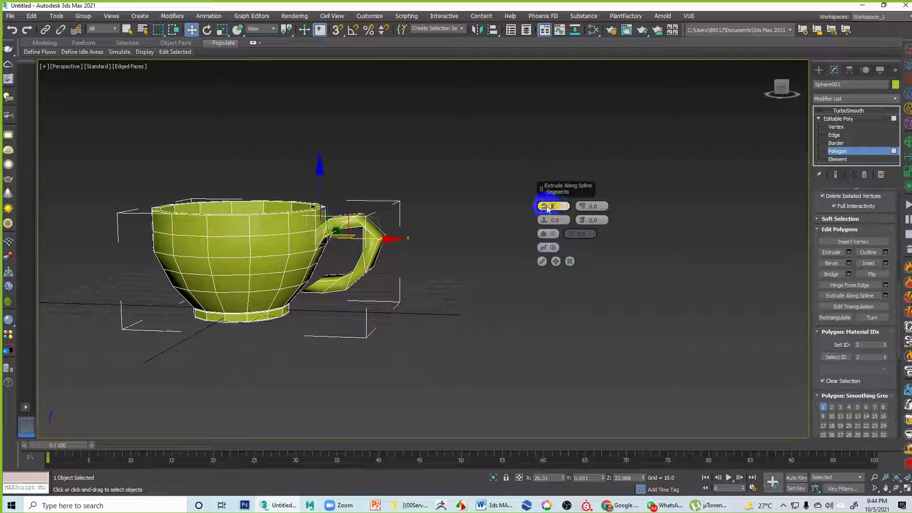
Try 6 and 8 segments for the handle extrusion, settle on 7 and apply it.
{"action": "type", "text": "6"}
{"action": "key", "text": "Return"}
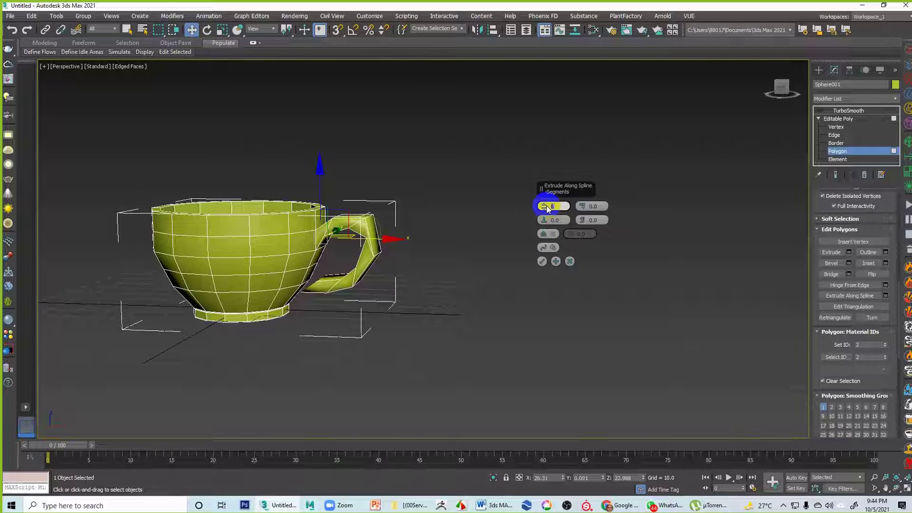
{"action": "left_click", "coordinate": [549, 208]}
{"action": "left_click", "coordinate": [545, 205]}
{"action": "left_click", "coordinate": [545, 205]}
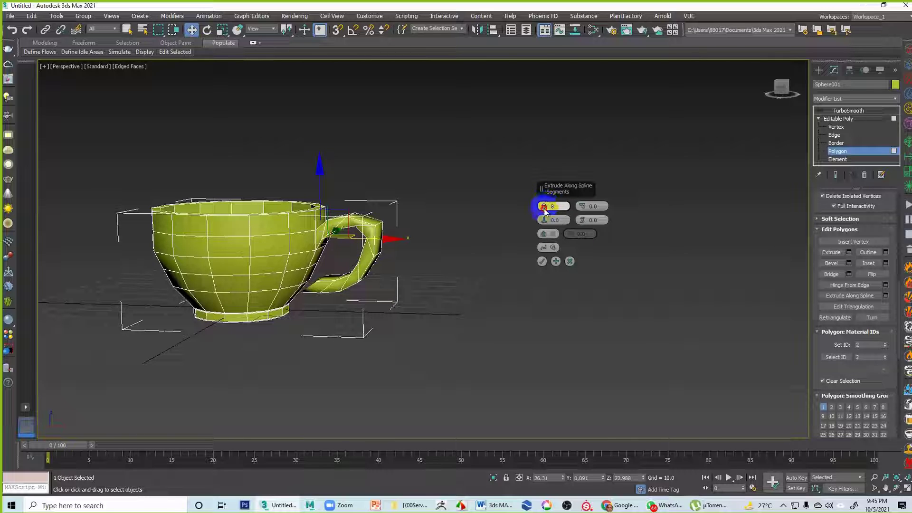
{"action": "left_click", "coordinate": [544, 209]}
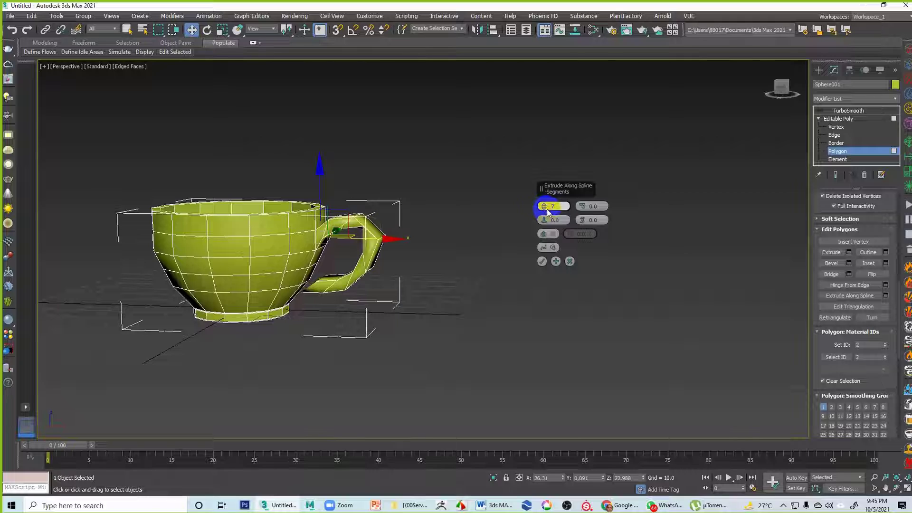
{"action": "left_click", "coordinate": [541, 261]}
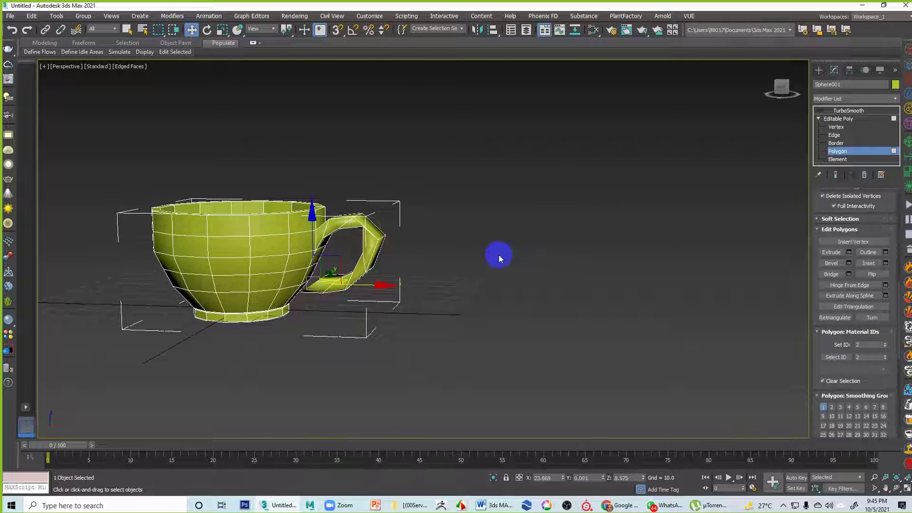
Reposition the handle's vertices near its upper joint in the Front view so its first two cross-sections are evenly thick.
{"action": "left_click", "coordinate": [836, 128]}
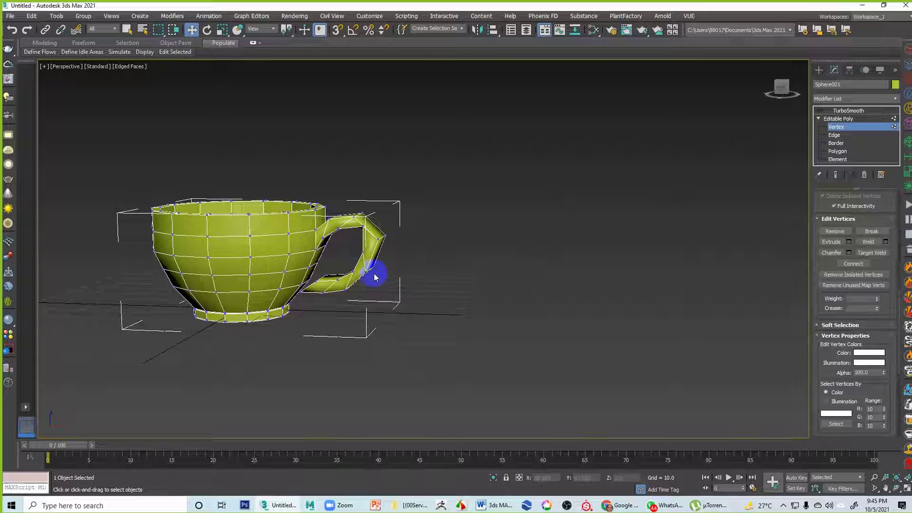
{"action": "key", "text": "alt+w"}
{"action": "left_click", "coordinate": [651, 157]}
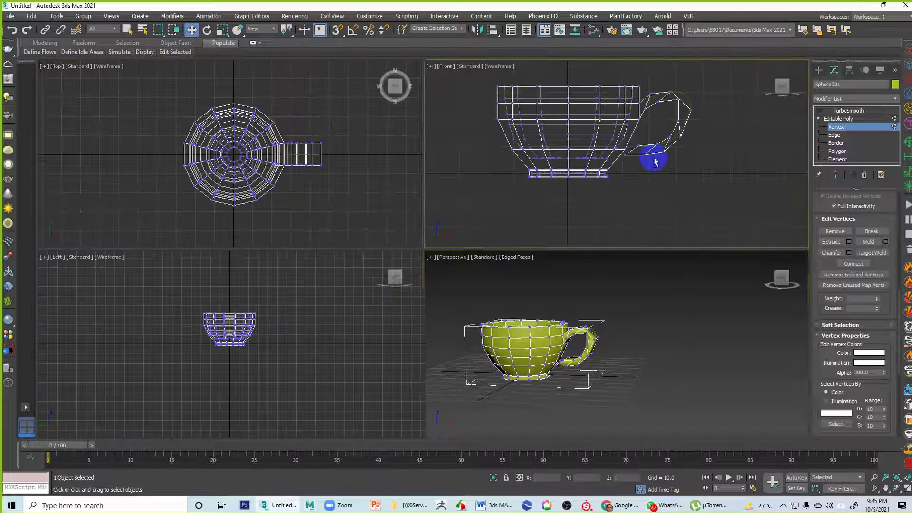
{"action": "key", "text": "alt+w"}
{"action": "middle_click_drag", "start_coordinate": [469, 210], "coordinate": [491, 273]}
{"action": "scroll", "coordinate": [491, 273], "scroll_direction": "up", "scroll_amount": 5}
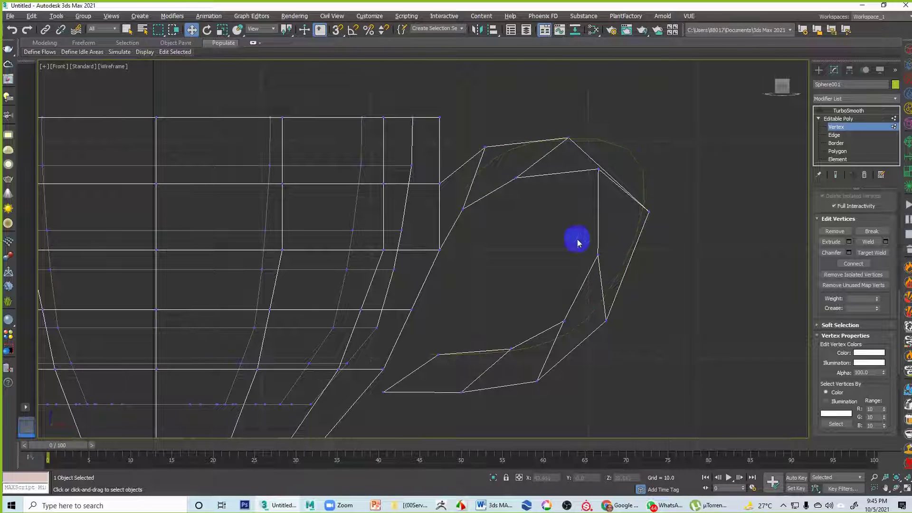
{"action": "left_click", "coordinate": [521, 182]}
{"action": "left_click_drag", "start_coordinate": [542, 167], "coordinate": [575, 103]}
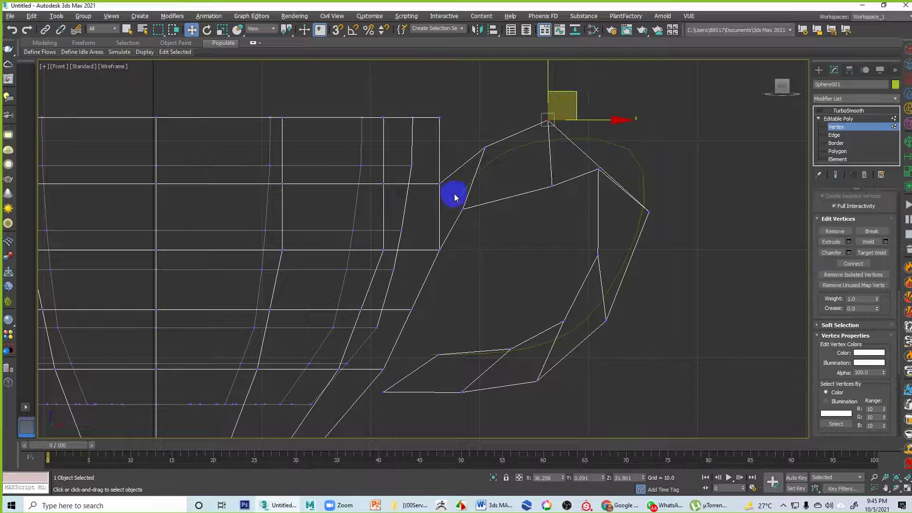
{"action": "left_click", "coordinate": [465, 208]}
{"action": "left_click_drag", "start_coordinate": [489, 198], "coordinate": [531, 184]}
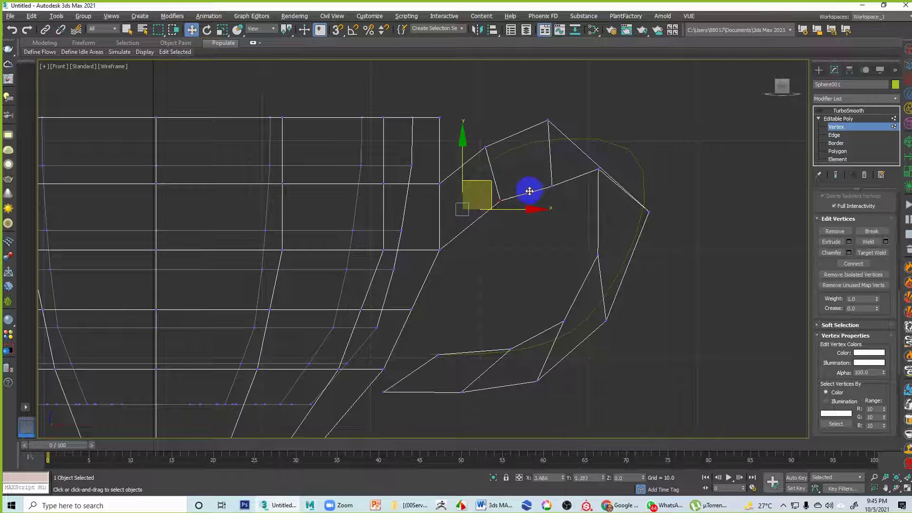
Reshape the handle's upper outer bend by moving its inner vertex down and its outer vertices up and outward.
{"action": "left_click_drag", "start_coordinate": [598, 171], "coordinate": [594, 183]}
{"action": "key", "text": "ctrl+z"}
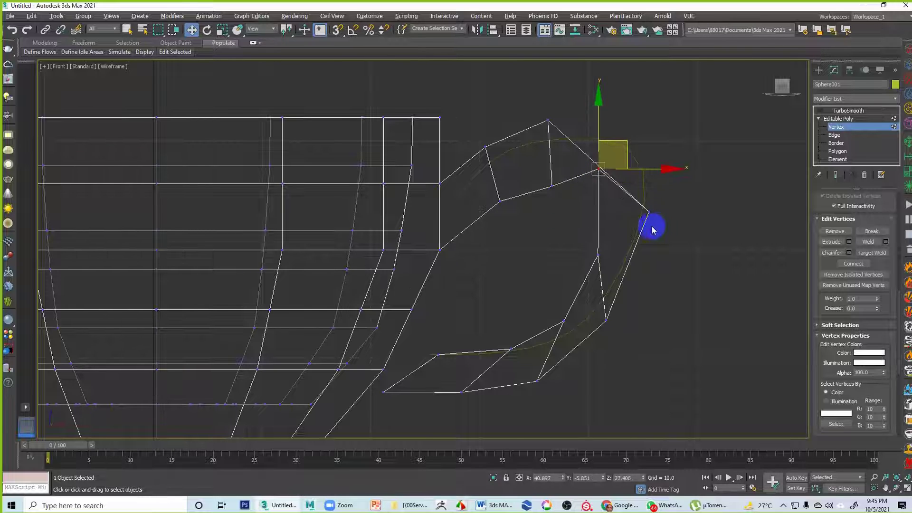
{"action": "scroll", "coordinate": [626, 213], "scroll_direction": "up", "scroll_amount": 3}
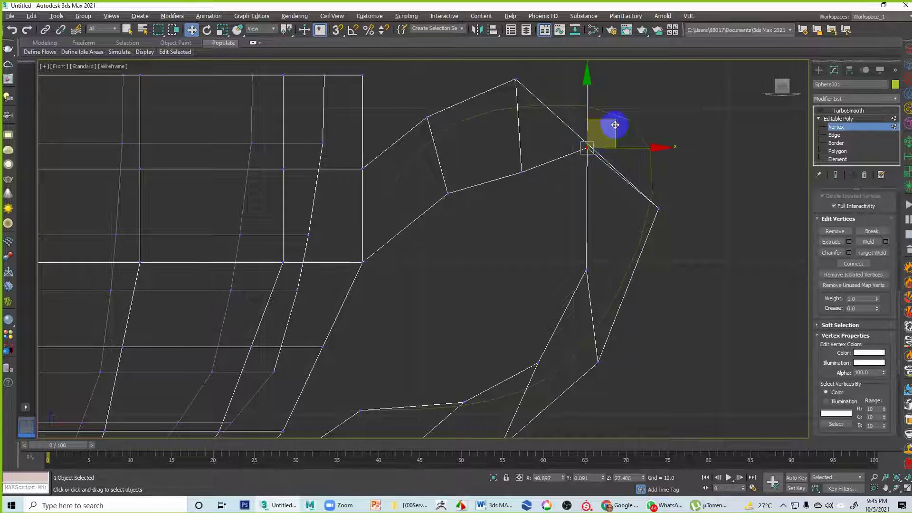
{"action": "left_click_drag", "start_coordinate": [609, 127], "coordinate": [596, 167]}
{"action": "left_click_drag", "start_coordinate": [678, 232], "coordinate": [661, 144]}
{"action": "left_click", "coordinate": [599, 362]}
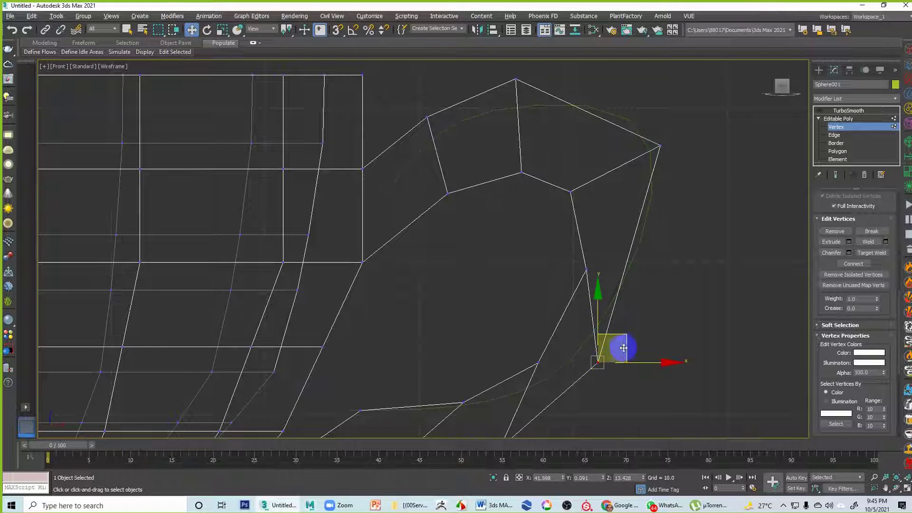
{"action": "left_click_drag", "start_coordinate": [616, 350], "coordinate": [682, 267]}
Move the two outer vertices along the handle's lower bend outward to even out its thickness.
{"action": "middle_click_drag", "start_coordinate": [631, 317], "coordinate": [660, 224]}
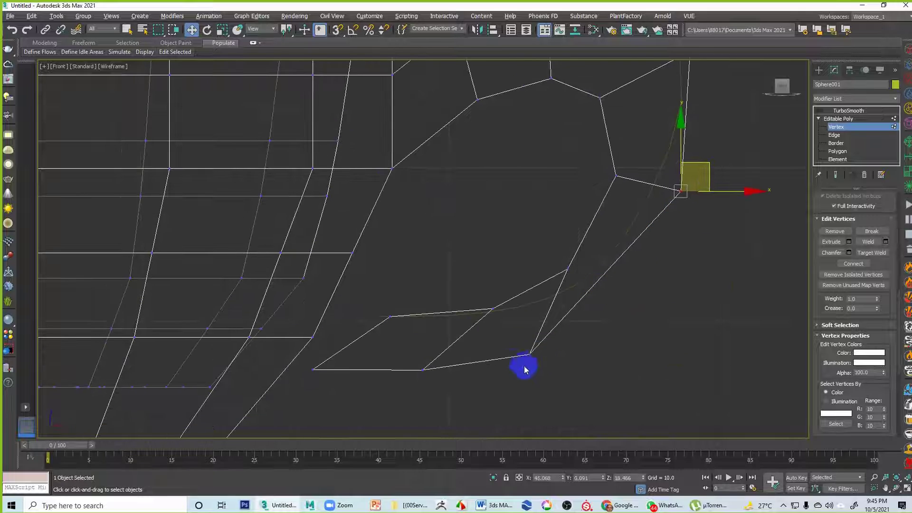
{"action": "left_click_drag", "start_coordinate": [507, 343], "coordinate": [556, 379]}
{"action": "left_click_drag", "start_coordinate": [560, 342], "coordinate": [647, 301]}
{"action": "left_click", "coordinate": [422, 369]}
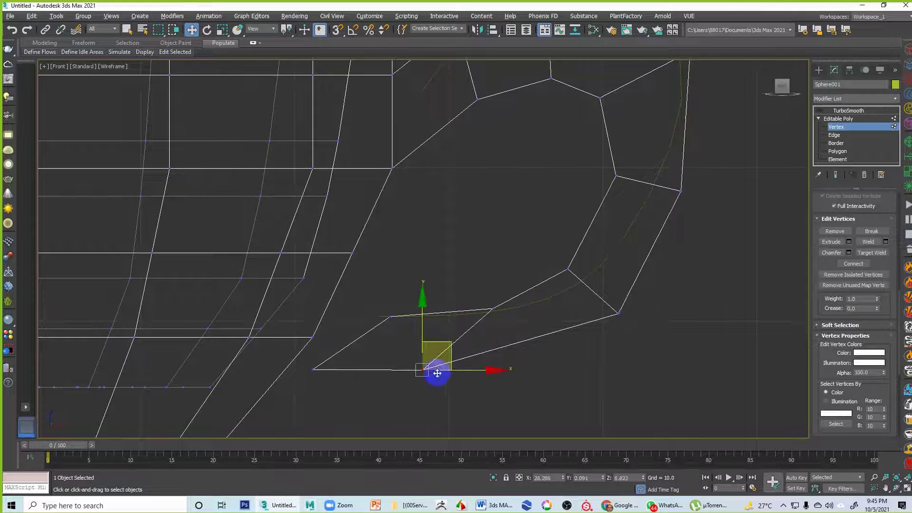
{"action": "left_click_drag", "start_coordinate": [450, 366], "coordinate": [548, 364]}
Even out the handle's upper bend by moving its rightmost inner vertex outward and the other two inner vertices slightly up.
{"action": "scroll", "coordinate": [536, 367], "scroll_direction": "down", "scroll_amount": 4}
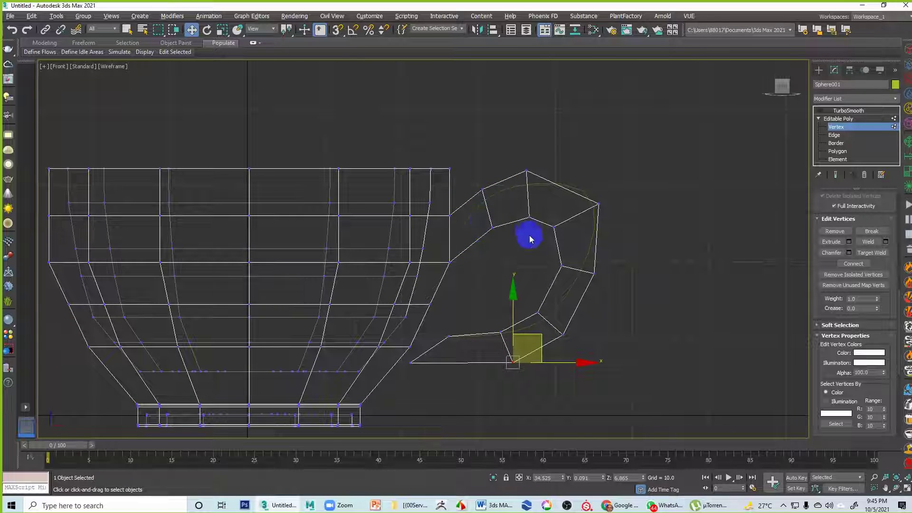
{"action": "left_click", "coordinate": [553, 226]}
{"action": "left_click_drag", "start_coordinate": [580, 218], "coordinate": [593, 215]}
{"action": "left_click_drag", "start_coordinate": [535, 230], "coordinate": [529, 187]}
{"action": "left_click", "coordinate": [492, 227]}
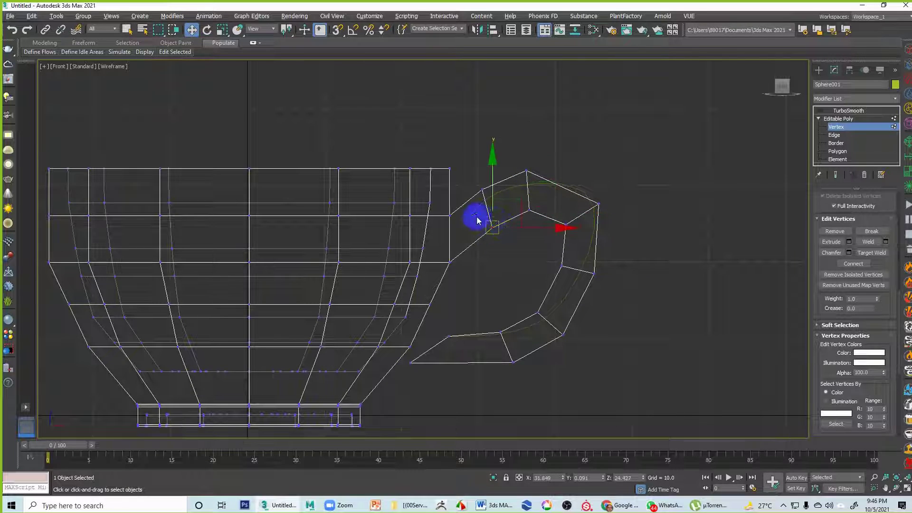
{"action": "left_click_drag", "start_coordinate": [491, 209], "coordinate": [492, 206]}
{"action": "left_click", "coordinate": [501, 254]}
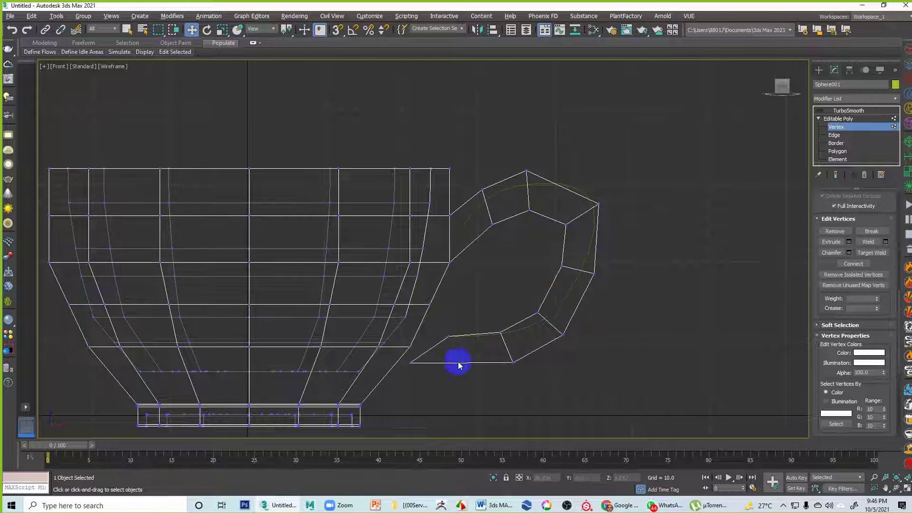
Move the handle's lower end vertices toward the cup wall and shift the lower bend's two inner vertices slightly inward.
{"action": "left_click", "coordinate": [446, 338]}
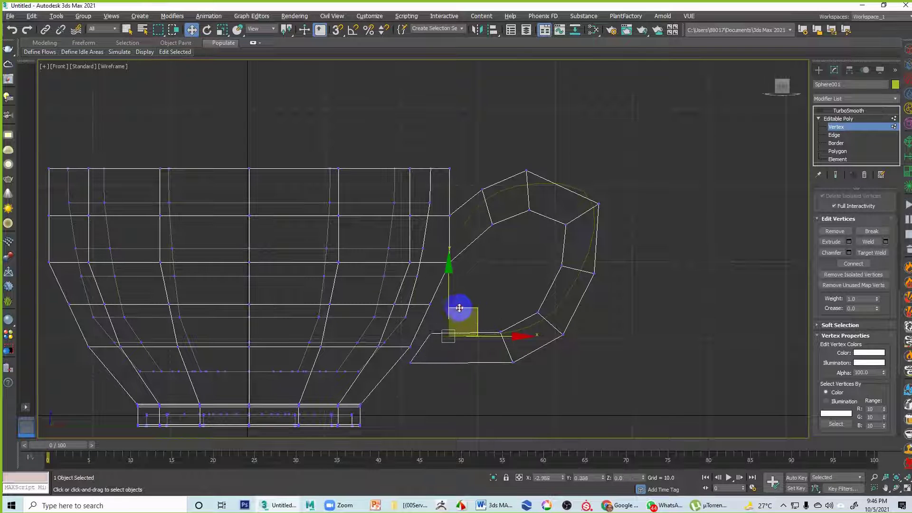
{"action": "left_click_drag", "start_coordinate": [459, 308], "coordinate": [450, 324]}
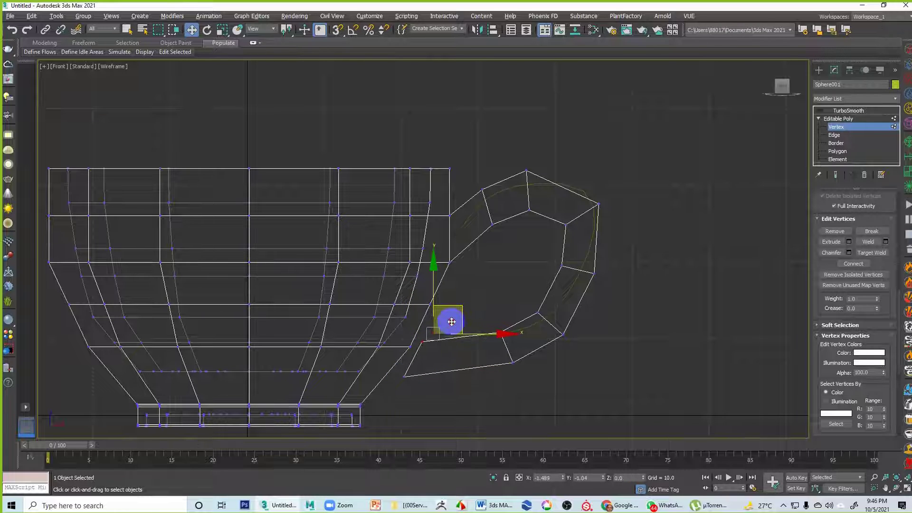
{"action": "left_click", "coordinate": [502, 336]}
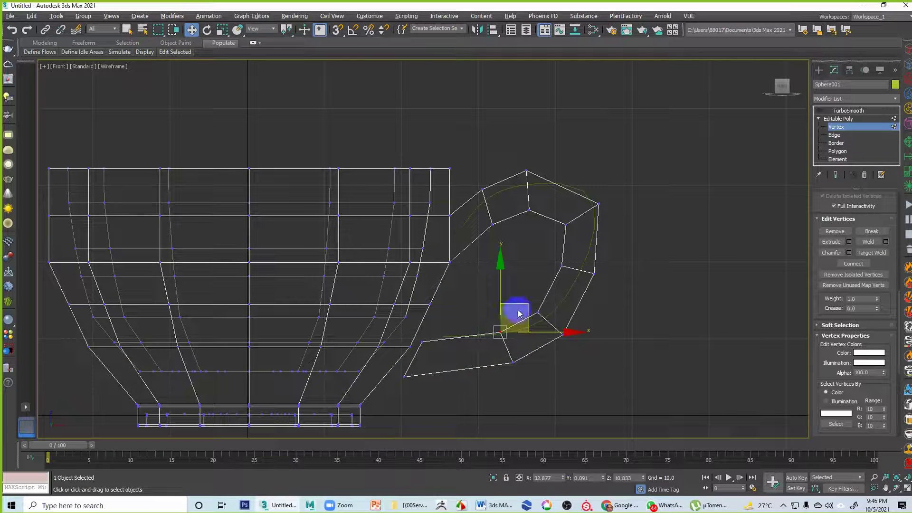
{"action": "left_click", "coordinate": [545, 322]}
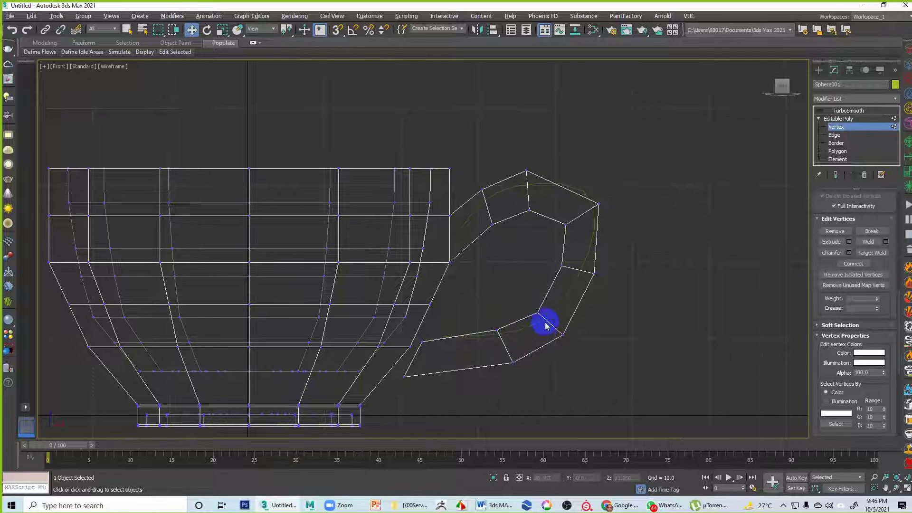
{"action": "left_click", "coordinate": [540, 313]}
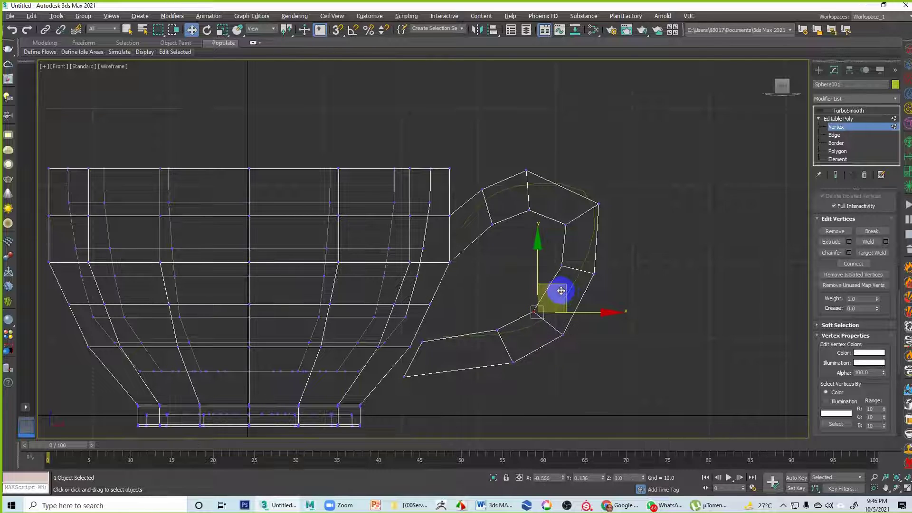
{"action": "left_click", "coordinate": [603, 357]}
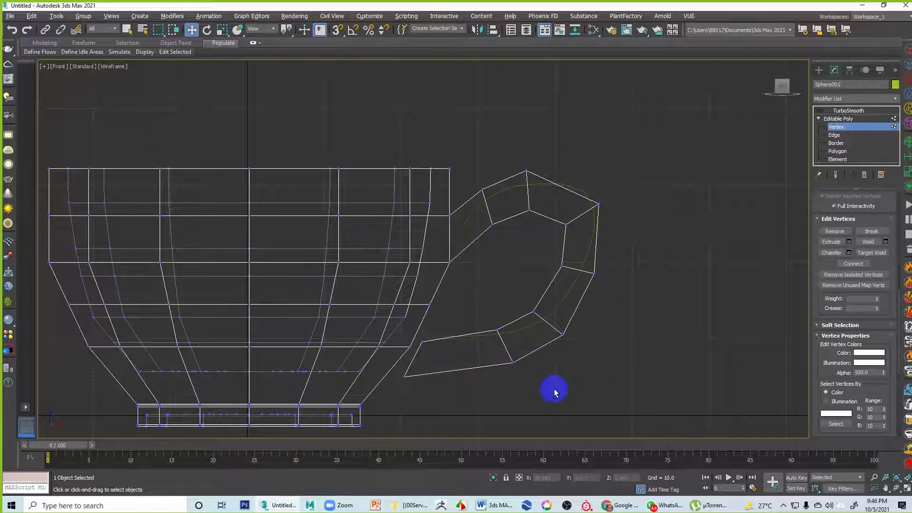
Examine the handle's shape and the gap between its lower end and the cup wall in the Perspective view.
{"action": "key", "text": "alt+w"}
{"action": "key", "text": "alt+w"}
{"action": "scroll", "coordinate": [398, 279], "scroll_direction": "down", "scroll_amount": 3}
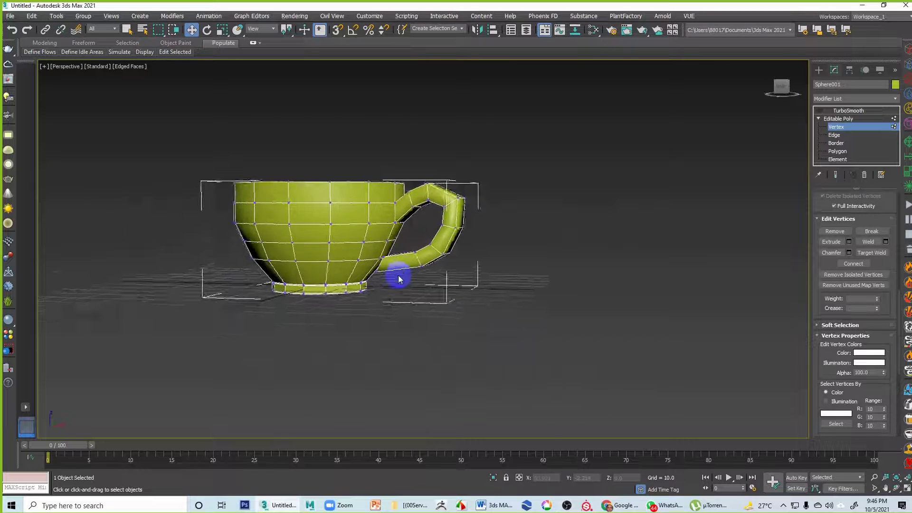
{"action": "scroll", "coordinate": [398, 279], "scroll_direction": "up", "scroll_amount": 3}
{"action": "middle_click_drag", "start_coordinate": [387, 281], "coordinate": [367, 257], "text": "alt"}
{"action": "key", "text": "shift+z"}
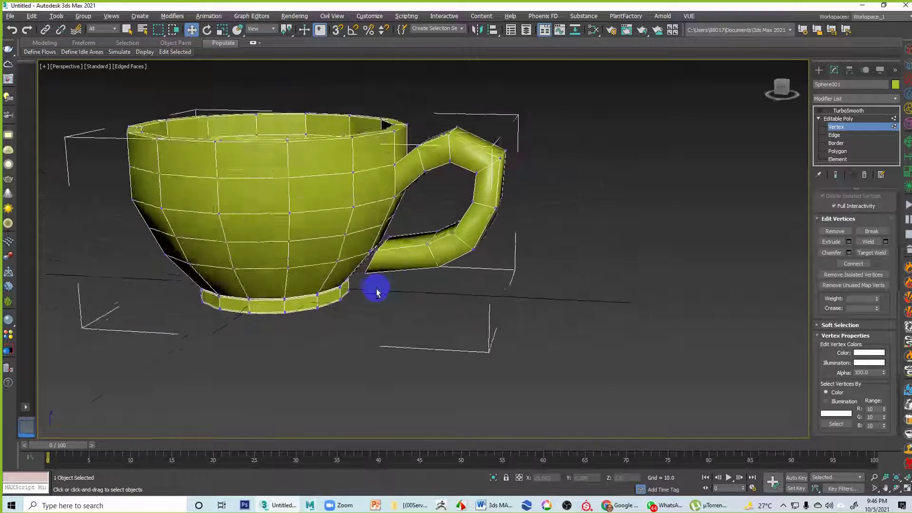
{"action": "middle_click_drag", "start_coordinate": [376, 292], "coordinate": [385, 271], "text": "alt"}
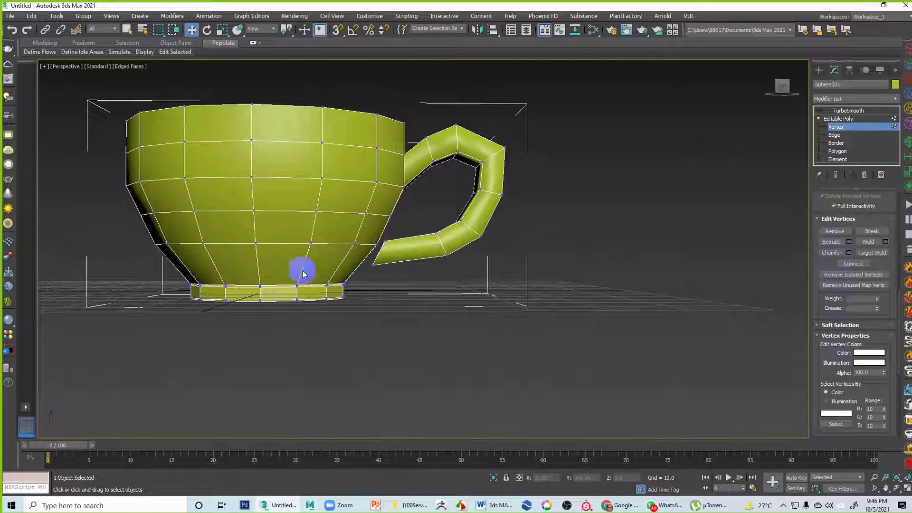
{"action": "middle_click_drag", "start_coordinate": [315, 287], "coordinate": [357, 274], "text": "alt"}
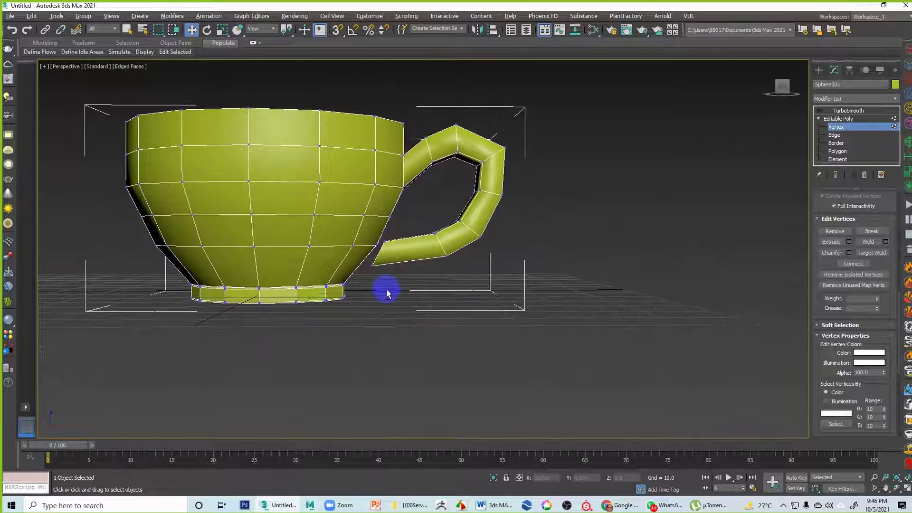
In the Front view, move the handle's lower end vertices down along the cup wall and return to the Perspective view.
{"action": "key", "text": "alt+w"}
{"action": "left_click", "coordinate": [669, 244]}
{"action": "key", "text": "alt+w"}
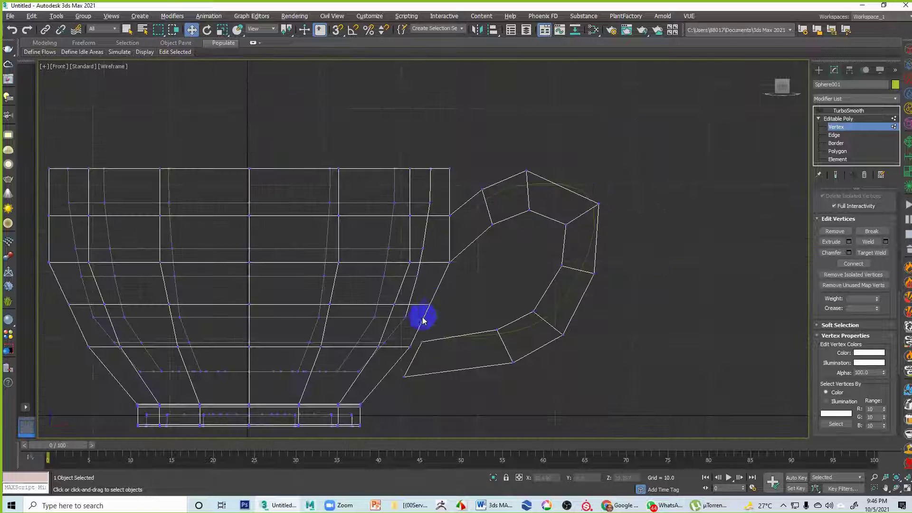
{"action": "scroll", "coordinate": [421, 319], "scroll_direction": "up", "scroll_amount": 3}
{"action": "left_click_drag", "start_coordinate": [514, 271], "coordinate": [490, 304]}
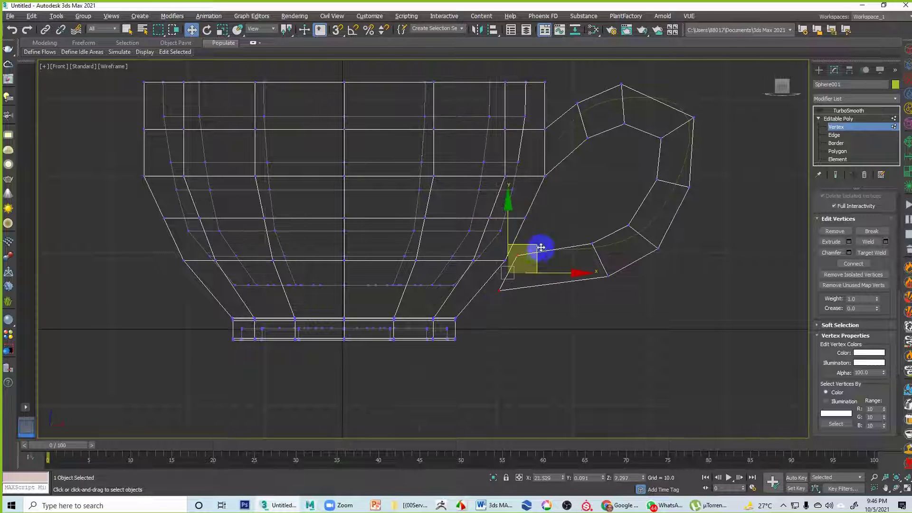
{"action": "left_click_drag", "start_coordinate": [536, 249], "coordinate": [508, 281]}
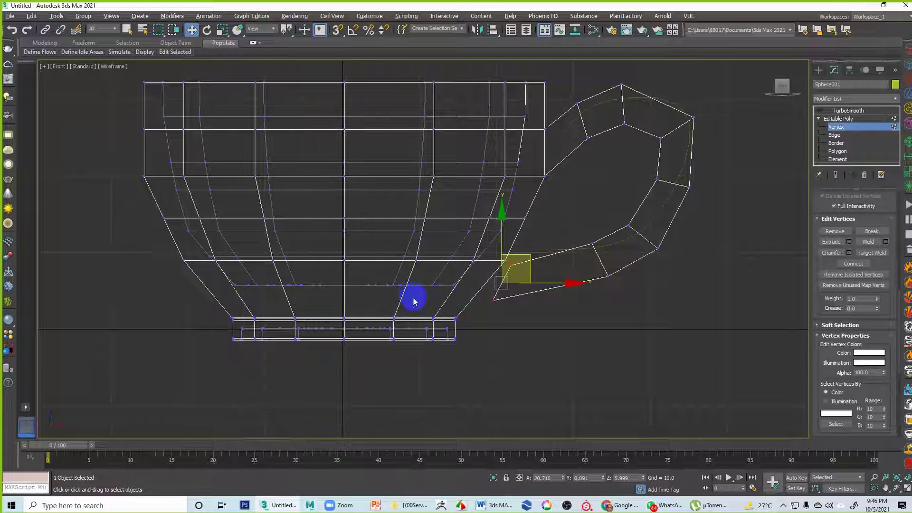
{"action": "key", "text": "alt+w"}
{"action": "middle_click", "coordinate": [477, 343]}
{"action": "key", "text": "alt+w"}
{"action": "middle_click_drag", "start_coordinate": [437, 334], "coordinate": [595, 319], "text": "alt"}
Connect the ring of vertical edges in the cup's lowest wall band just above the foot, with a slide of about 37.
{"action": "left_click", "coordinate": [835, 138]}
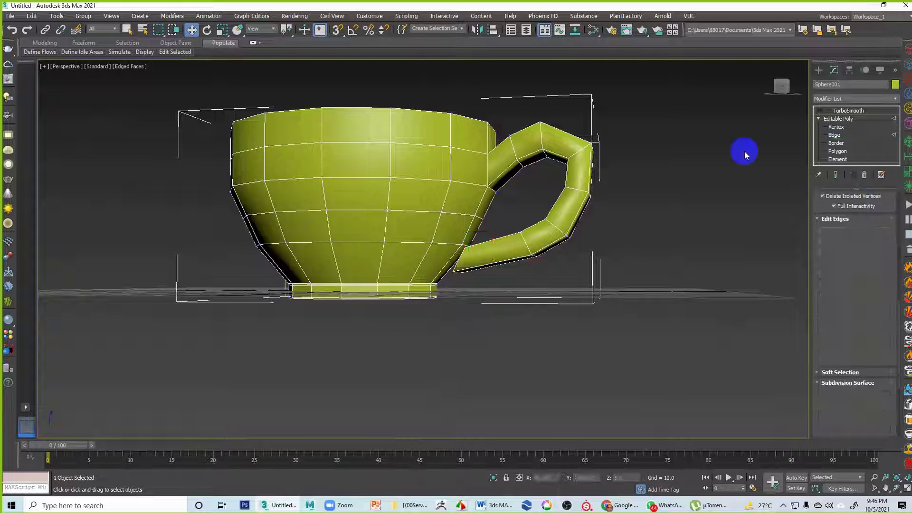
{"action": "left_click", "coordinate": [440, 269]}
{"action": "left_click", "coordinate": [419, 261]}
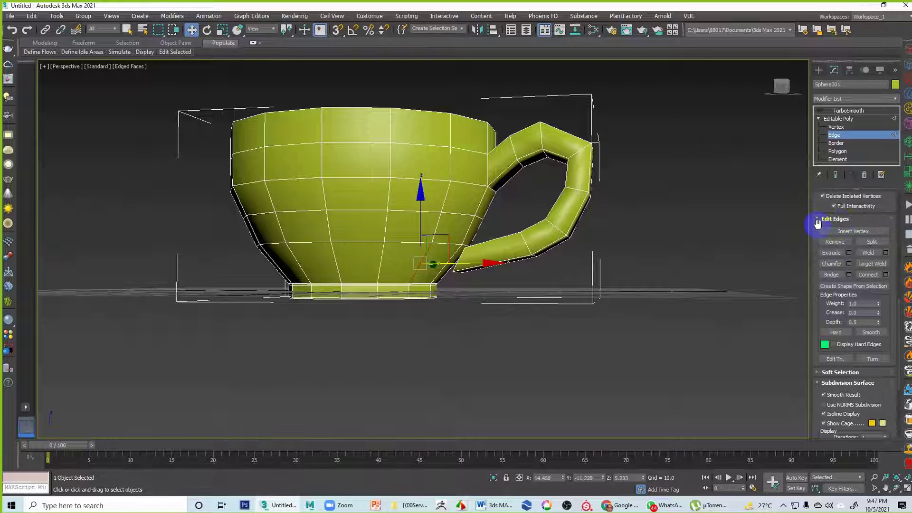
{"action": "left_click_drag", "start_coordinate": [818, 223], "coordinate": [822, 386]}
{"action": "left_click_drag", "start_coordinate": [814, 213], "coordinate": [827, 295]}
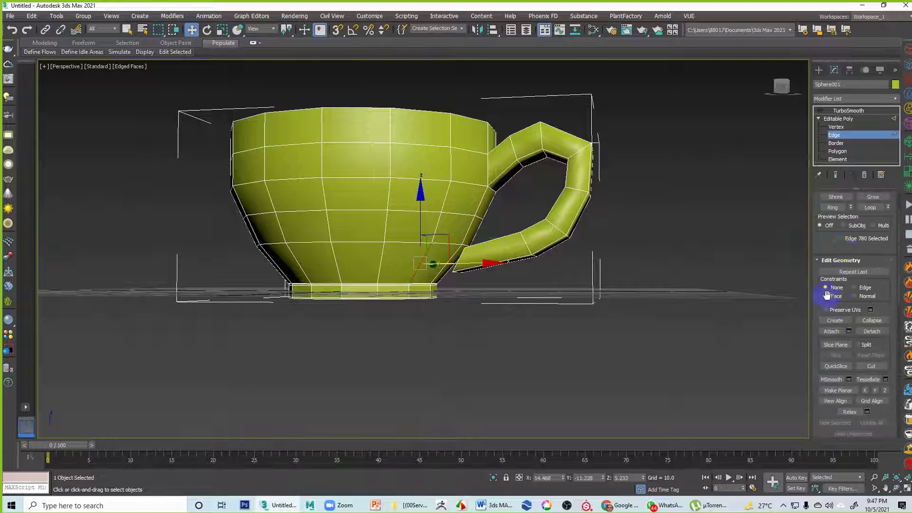
{"action": "left_click", "coordinate": [831, 207]}
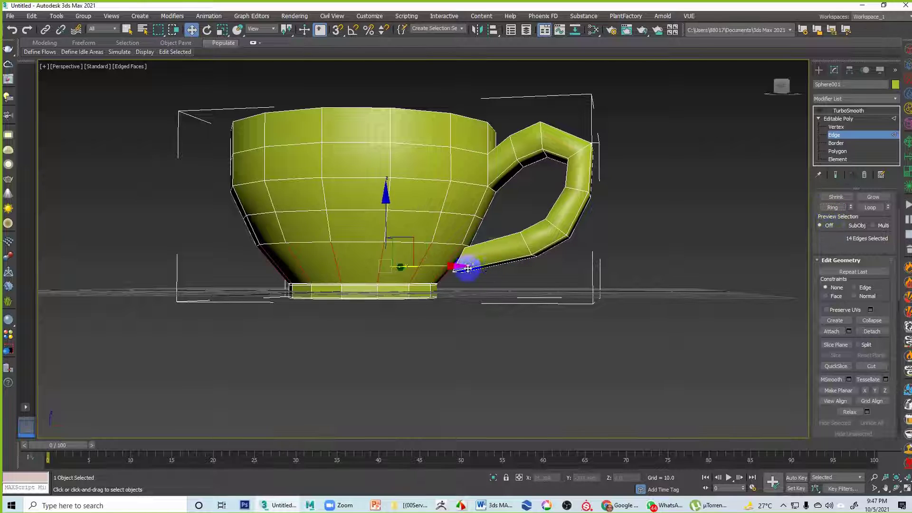
{"action": "right_click", "coordinate": [422, 258]}
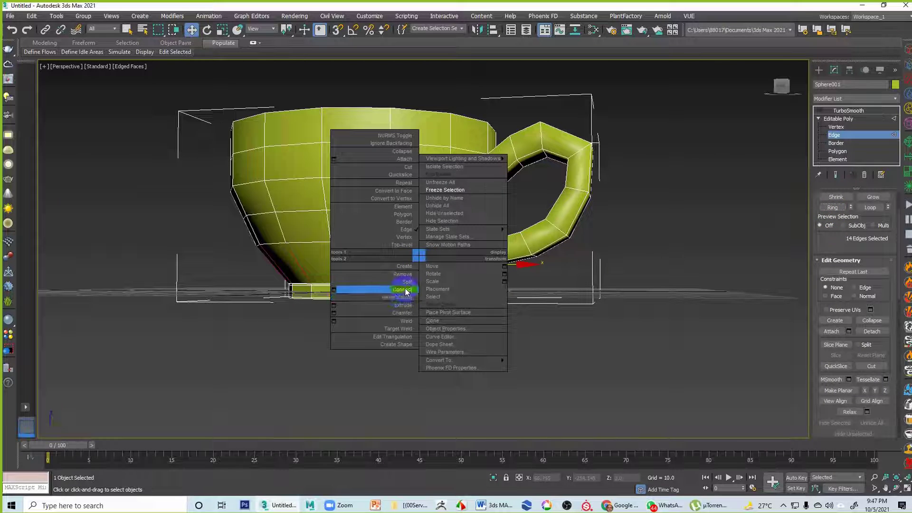
{"action": "left_click", "coordinate": [380, 294]}
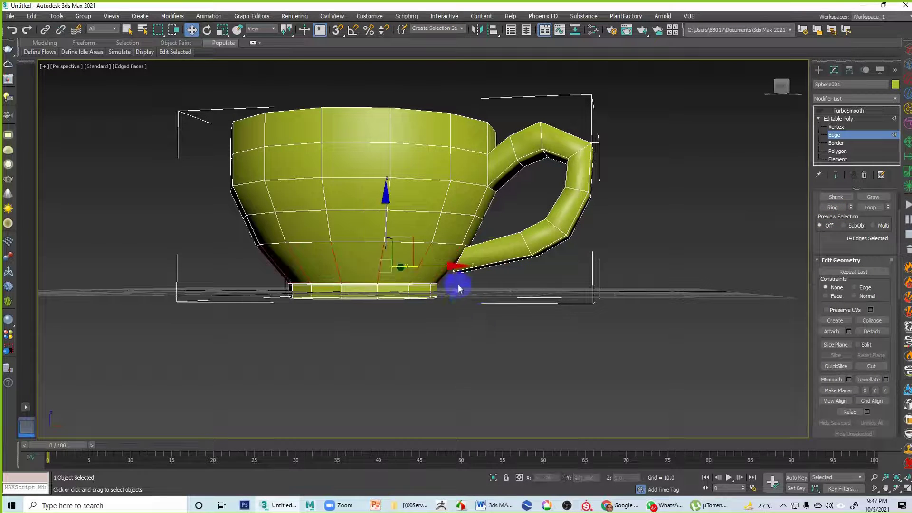
{"action": "right_click", "coordinate": [445, 260]}
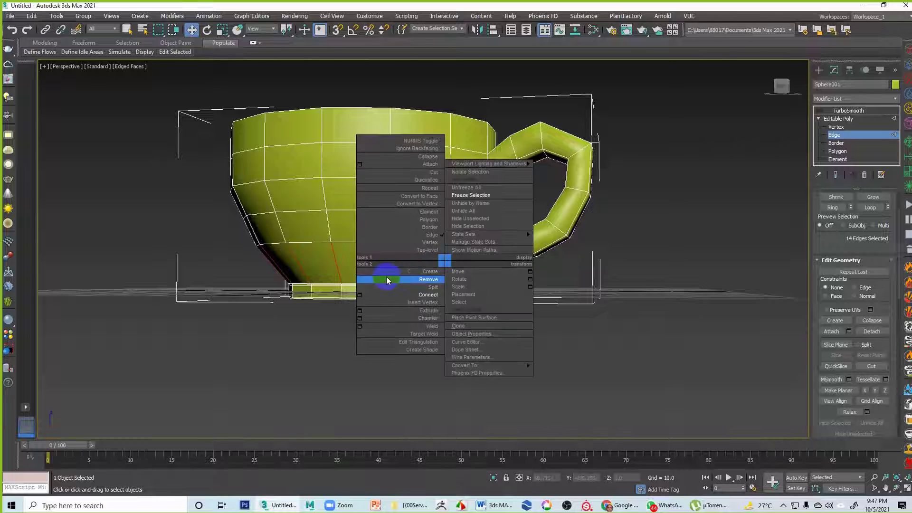
{"action": "left_click", "coordinate": [359, 295]}
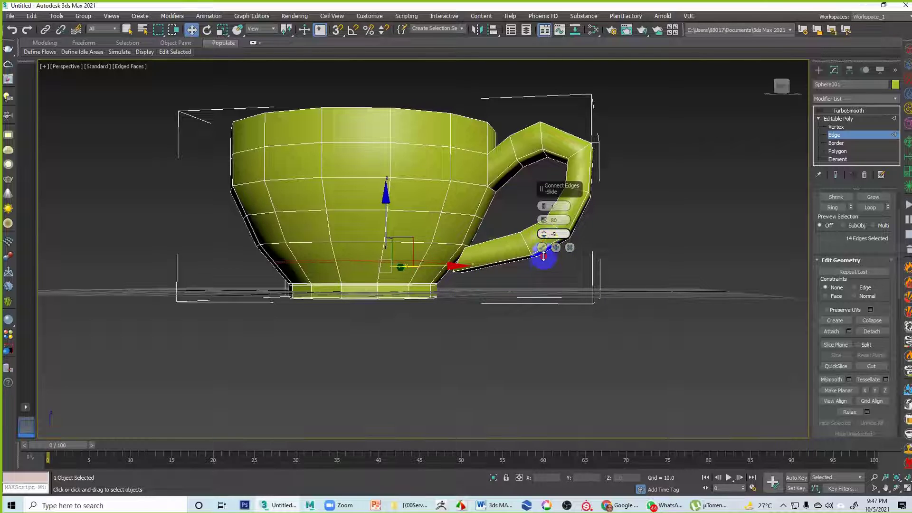
{"action": "left_click_drag", "start_coordinate": [543, 257], "coordinate": [566, 177]}
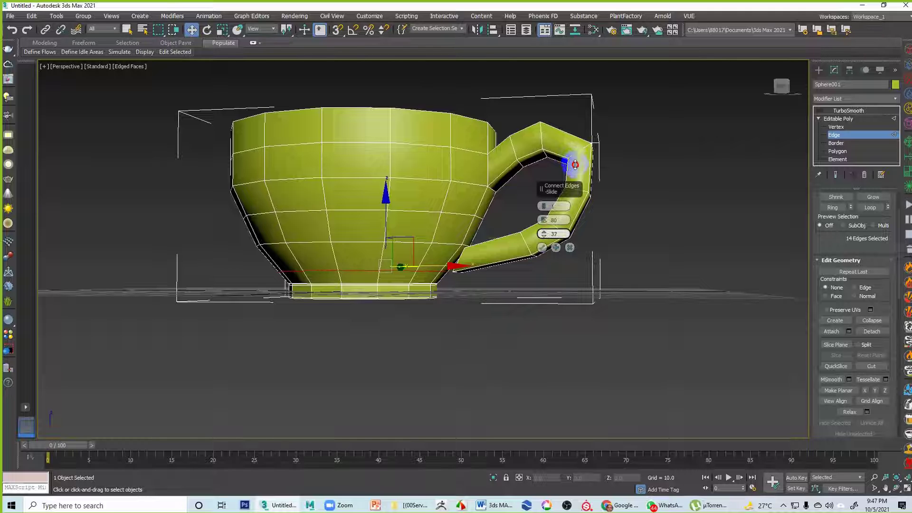
{"action": "left_click", "coordinate": [541, 248]}
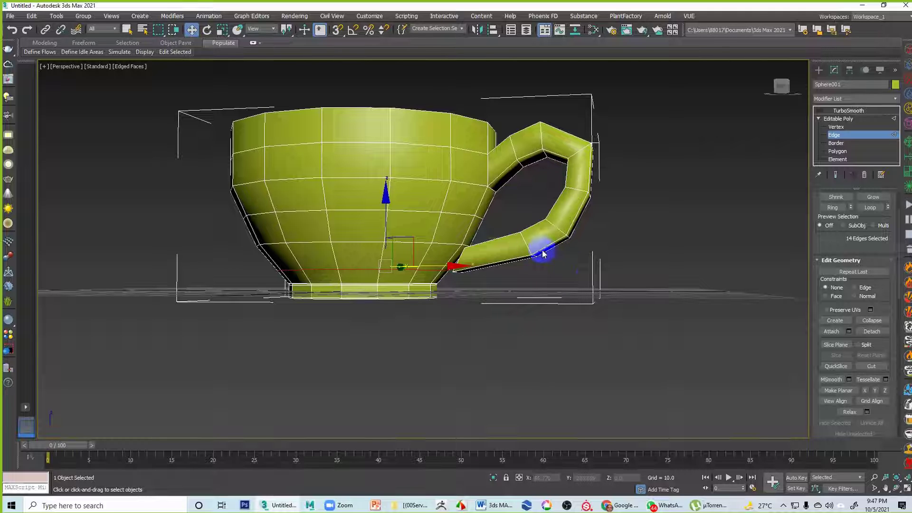
{"action": "left_click", "coordinate": [594, 271]}
Select the end polygon of the handle's lower tip and scale it along the Y axis.
{"action": "middle_click_drag", "start_coordinate": [594, 271], "coordinate": [523, 299], "text": "alt"}
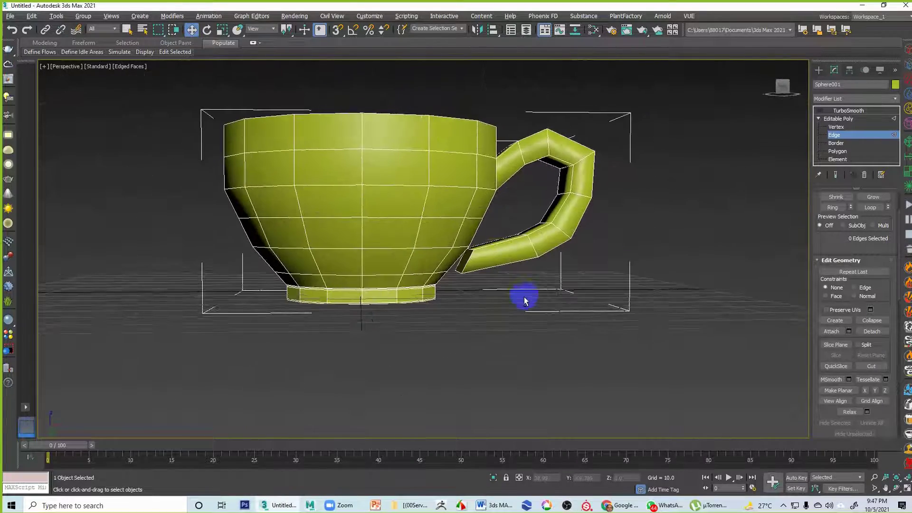
{"action": "left_click", "coordinate": [838, 211]}
{"action": "left_click", "coordinate": [839, 152]}
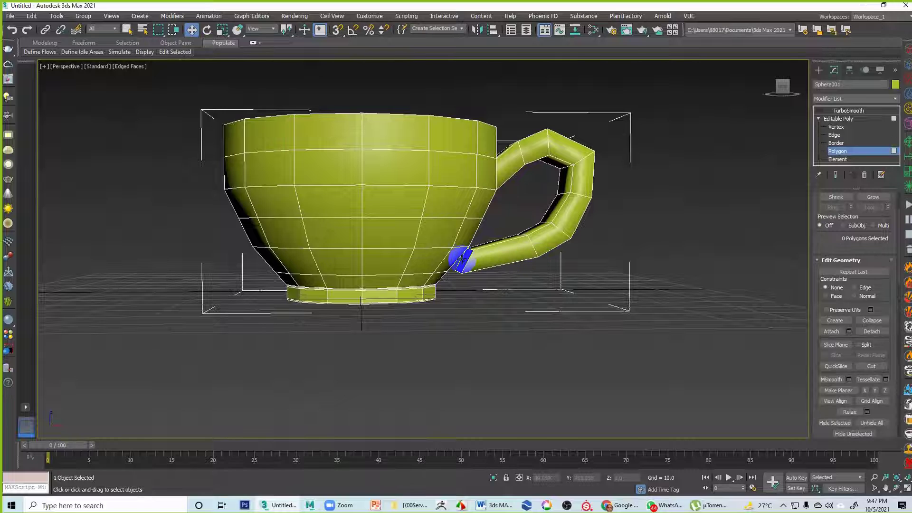
{"action": "middle_click_drag", "start_coordinate": [490, 298], "coordinate": [420, 260], "text": "alt"}
{"action": "key", "text": "r"}
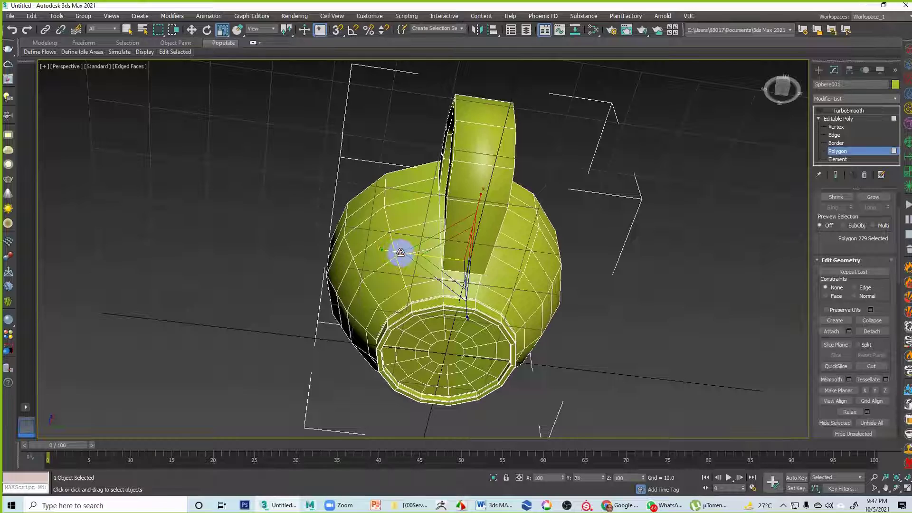
{"action": "middle_click_drag", "start_coordinate": [399, 251], "coordinate": [452, 262], "text": "alt"}
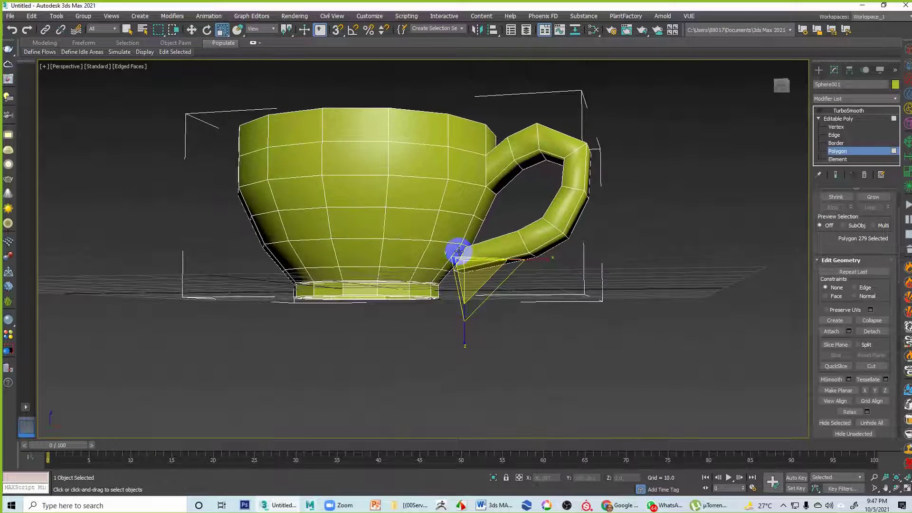
Bridge the handle's lower end polygon to the facing polygon on the cup's lower wall.
{"action": "mouse_move", "coordinate": [547, 303]}
{"action": "middle_mouse_down", "text": "alt"}
{"action": "mouse_move", "coordinate": [580, 304]}
{"action": "mouse_move", "coordinate": [582, 279]}
{"action": "mouse_move", "coordinate": [565, 270]}
{"action": "mouse_move", "coordinate": [564, 257]}
{"action": "mouse_move", "coordinate": [563, 309]}
{"action": "middle_mouse_up", "text": "alt"}
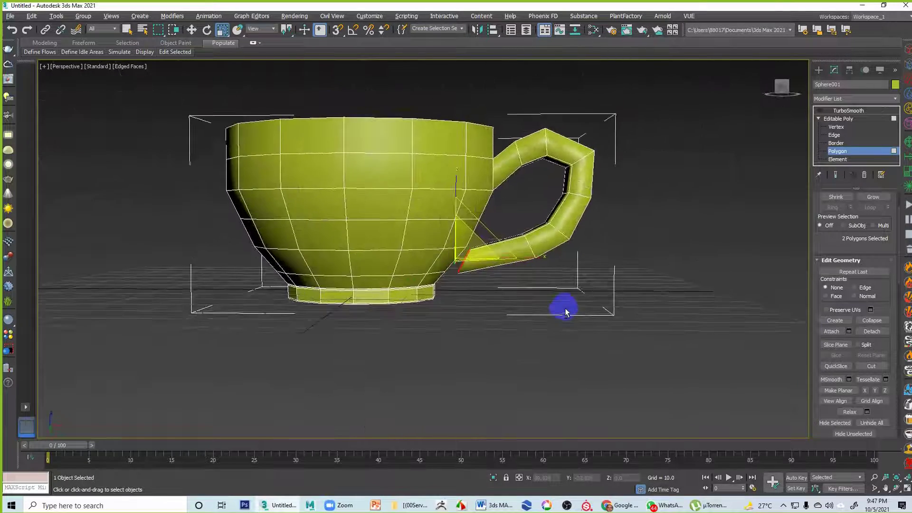
{"action": "scroll", "coordinate": [815, 384], "scroll_direction": "down", "scroll_amount": 5}
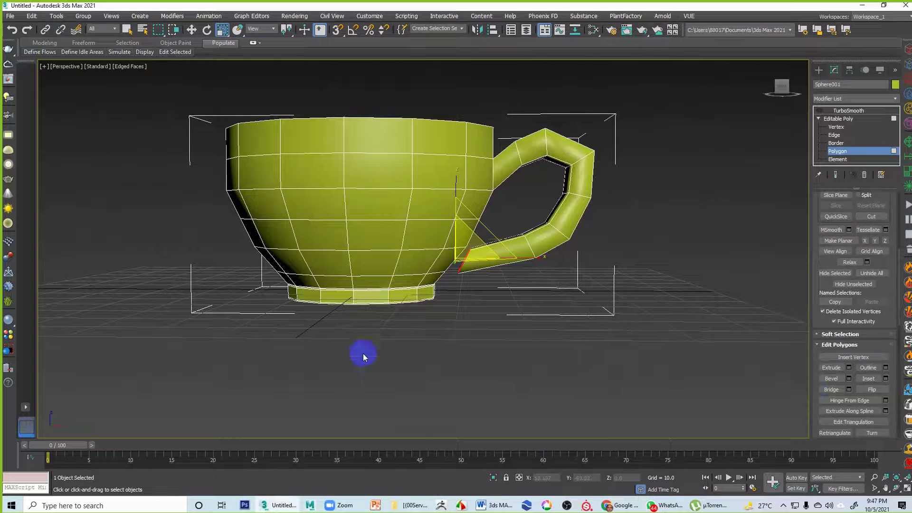
{"action": "left_click", "coordinate": [831, 391]}
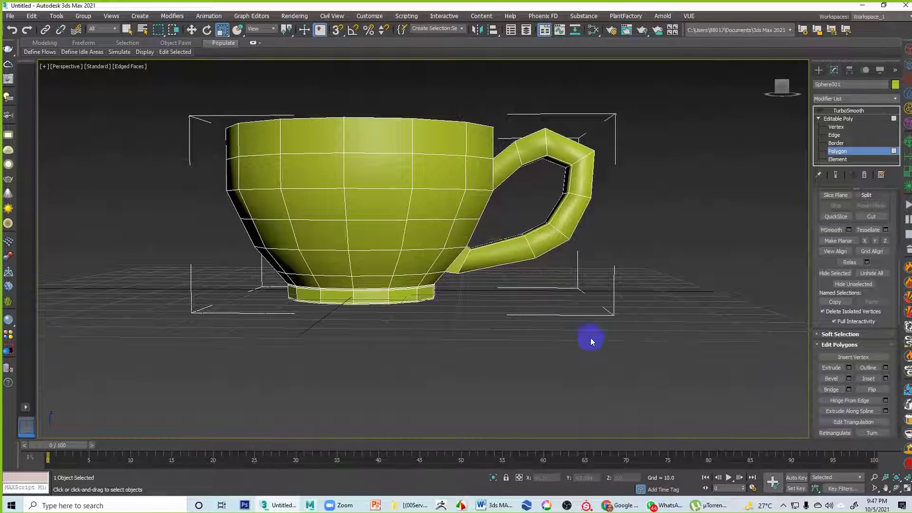
{"action": "middle_click_drag", "start_coordinate": [590, 340], "coordinate": [527, 322], "text": "alt"}
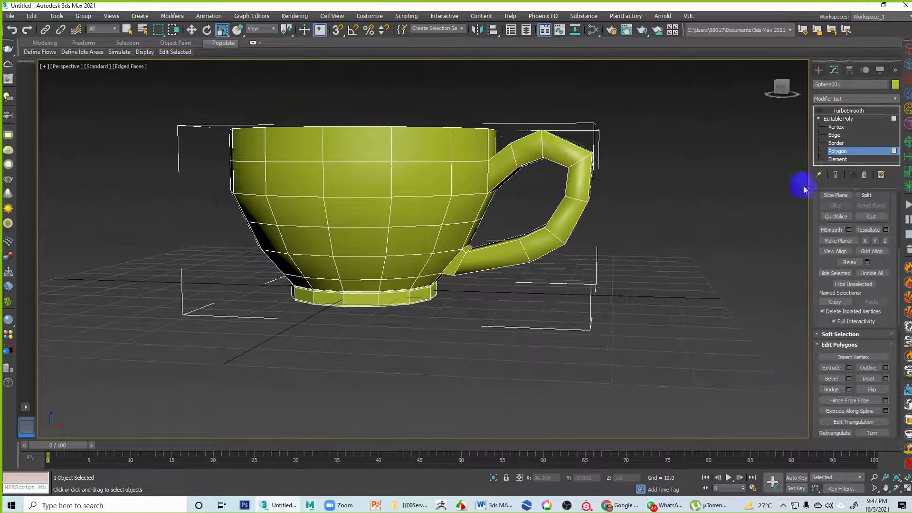
Leave polygon editing and turn the cup's TurboSmooth modifier back on.
{"action": "left_click", "coordinate": [838, 119]}
{"action": "left_click", "coordinate": [848, 110]}
{"action": "left_click", "coordinate": [819, 111]}
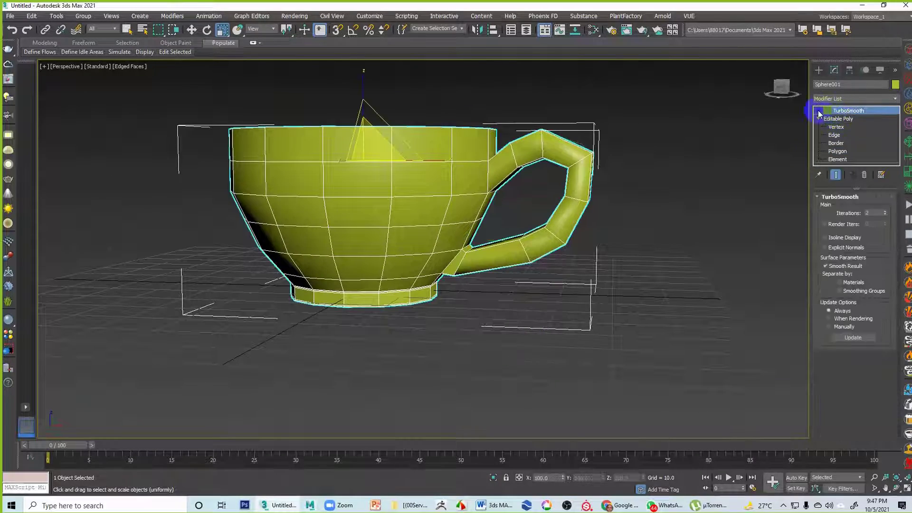
Deselect the cup and turn off the edged-faces display to inspect its smoothed surface.
{"action": "left_click", "coordinate": [711, 147]}
{"action": "key", "text": "F4"}
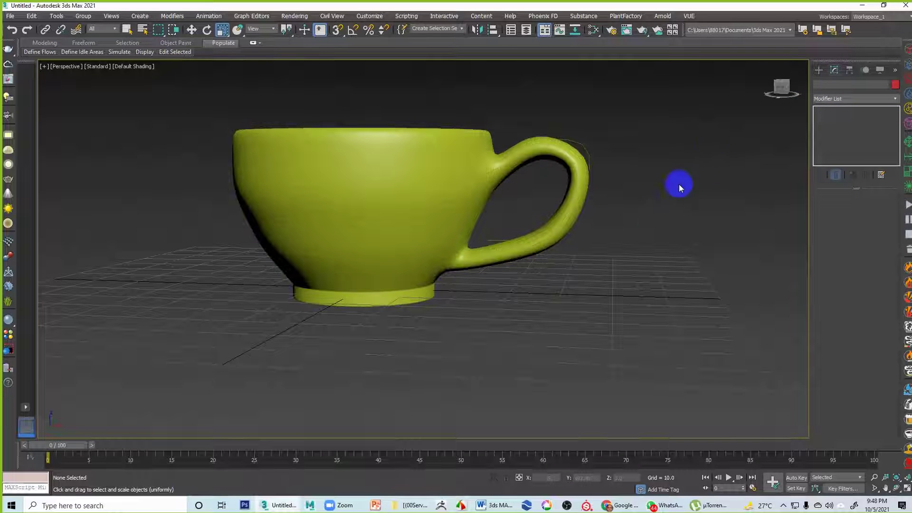
{"action": "mouse_move", "coordinate": [678, 184]}
{"action": "middle_mouse_down", "text": "alt"}
{"action": "mouse_move", "coordinate": [621, 270]}
{"action": "mouse_move", "coordinate": [632, 296]}
{"action": "mouse_move", "coordinate": [697, 246]}
{"action": "mouse_move", "coordinate": [637, 206]}
{"action": "mouse_move", "coordinate": [583, 211]}
{"action": "mouse_move", "coordinate": [579, 220]}
{"action": "mouse_move", "coordinate": [625, 234]}
{"action": "mouse_move", "coordinate": [604, 251]}
{"action": "mouse_move", "coordinate": [437, 263]}
{"action": "mouse_move", "coordinate": [488, 243]}
{"action": "middle_mouse_up", "text": "alt"}
Reselect the cup and start vertex editing in the maximized front view with the smoothed end result displayed.
{"action": "key", "text": "alt+w"}
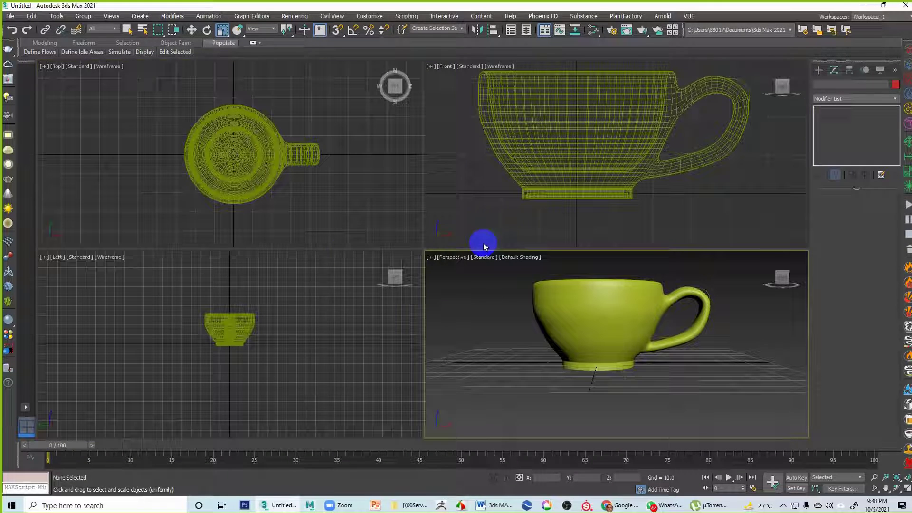
{"action": "left_click", "coordinate": [634, 193]}
{"action": "left_click", "coordinate": [701, 138]}
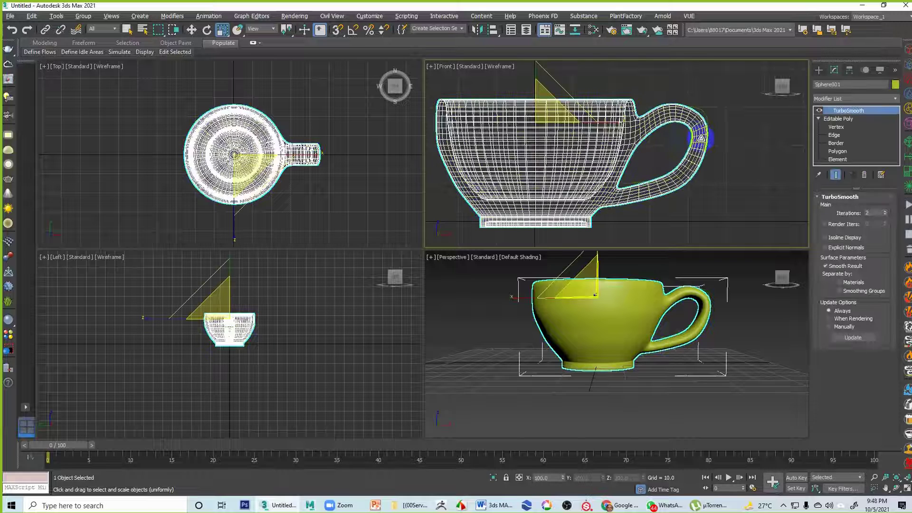
{"action": "left_click", "coordinate": [819, 129]}
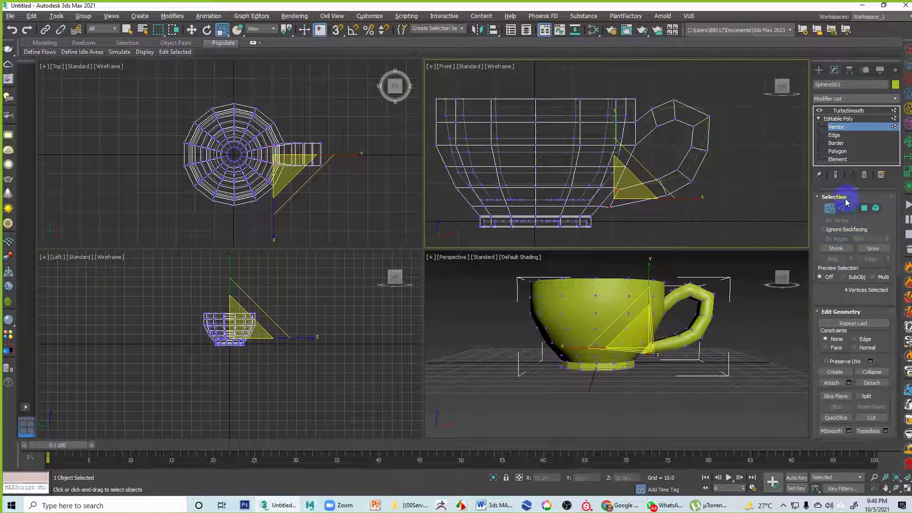
{"action": "left_click", "coordinate": [836, 175]}
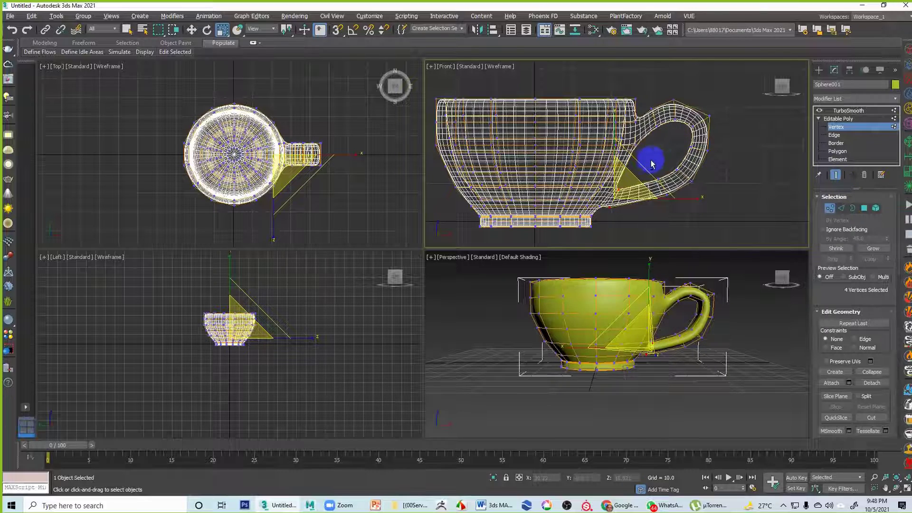
{"action": "key", "text": "alt+w"}
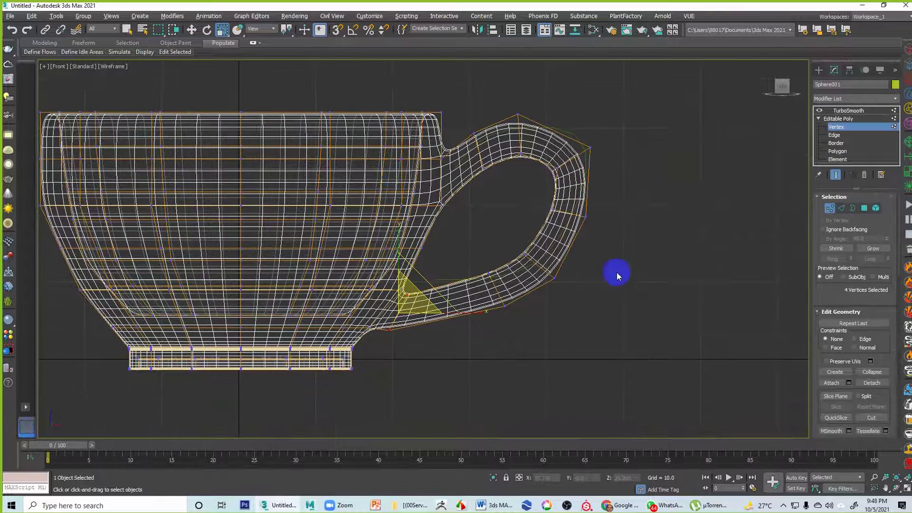
Select the two vertices under the handle's lower joint with the cup and move them slightly upward.
{"action": "left_click", "coordinate": [518, 341]}
{"action": "scroll", "coordinate": [433, 343], "scroll_direction": "up", "scroll_amount": 5}
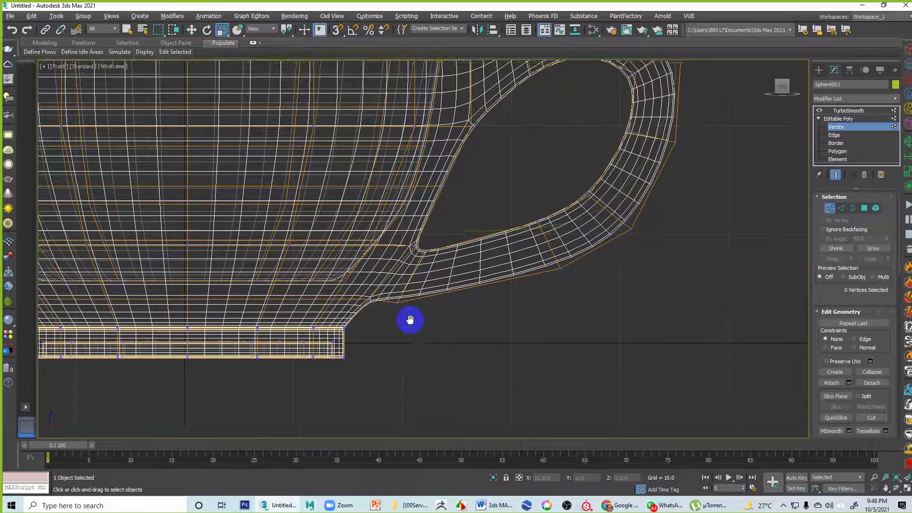
{"action": "left_click_drag", "start_coordinate": [407, 332], "coordinate": [375, 305]}
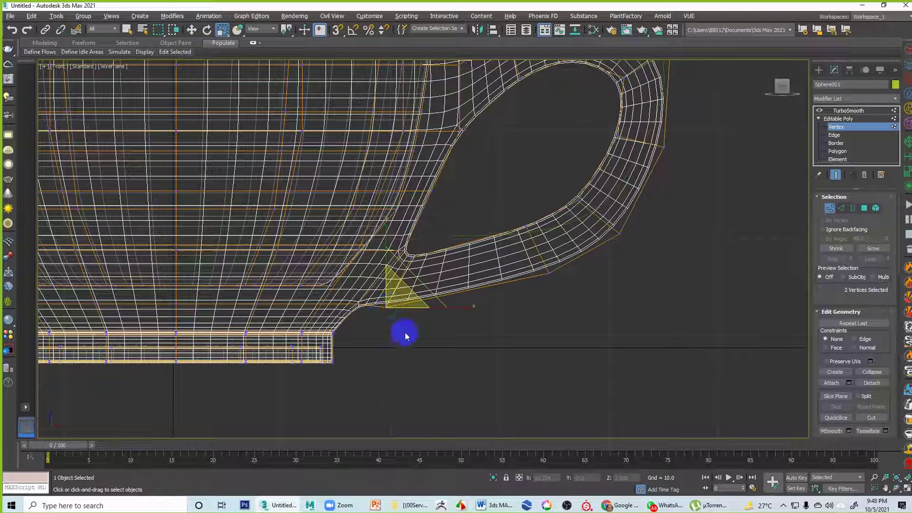
{"action": "key", "text": "w"}
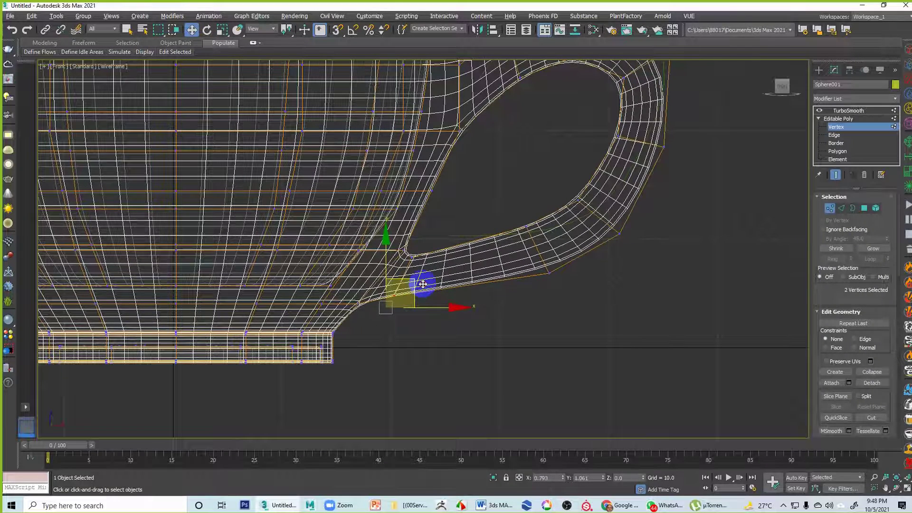
{"action": "left_click", "coordinate": [463, 323]}
Select all the handle's outer vertices and scale them along the Y axis to about 65 percent in the perspective view.
{"action": "mouse_move", "coordinate": [543, 264]}
{"action": "middle_mouse_down"}
{"action": "mouse_move", "coordinate": [489, 348]}
{"action": "mouse_move", "coordinate": [493, 299]}
{"action": "mouse_move", "coordinate": [515, 266]}
{"action": "middle_mouse_up"}
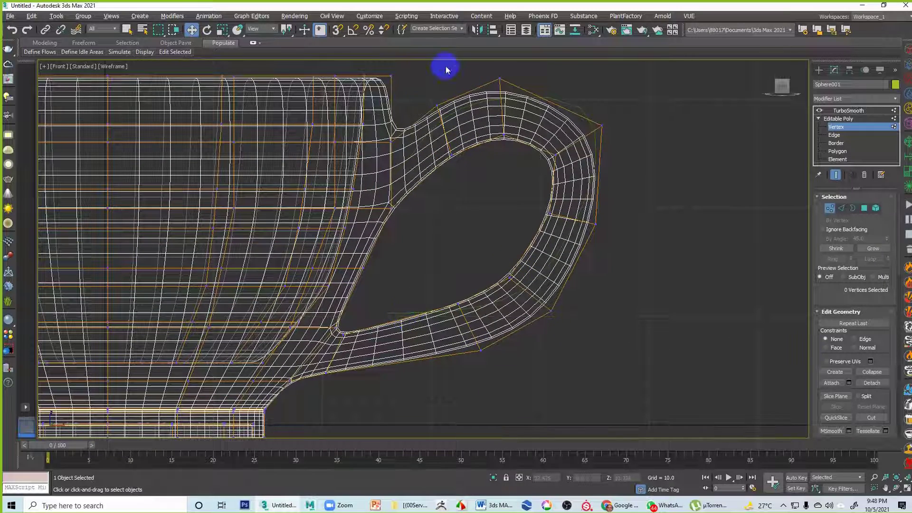
{"action": "left_click_drag", "start_coordinate": [426, 66], "coordinate": [670, 440]}
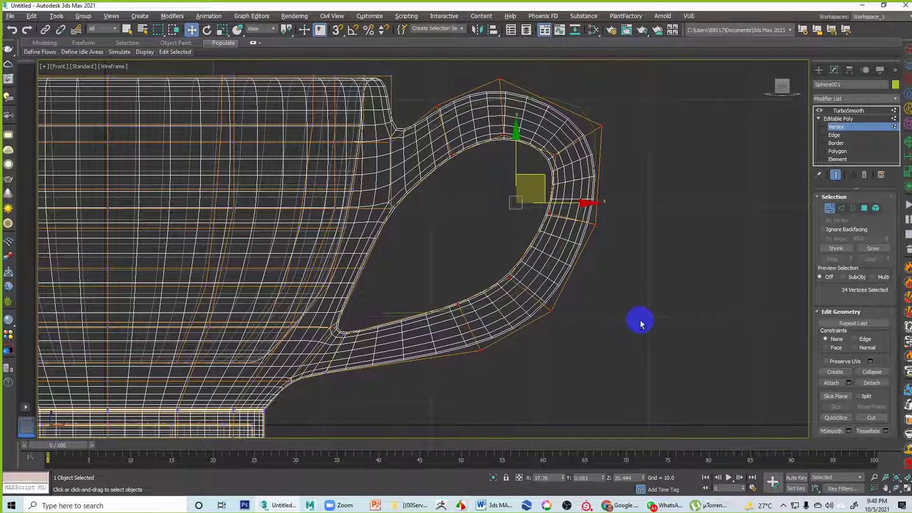
{"action": "key", "text": "alt+w"}
{"action": "right_click", "coordinate": [643, 329]}
{"action": "key", "text": "alt+w"}
{"action": "middle_click_drag", "start_coordinate": [592, 256], "coordinate": [479, 278], "text": "alt"}
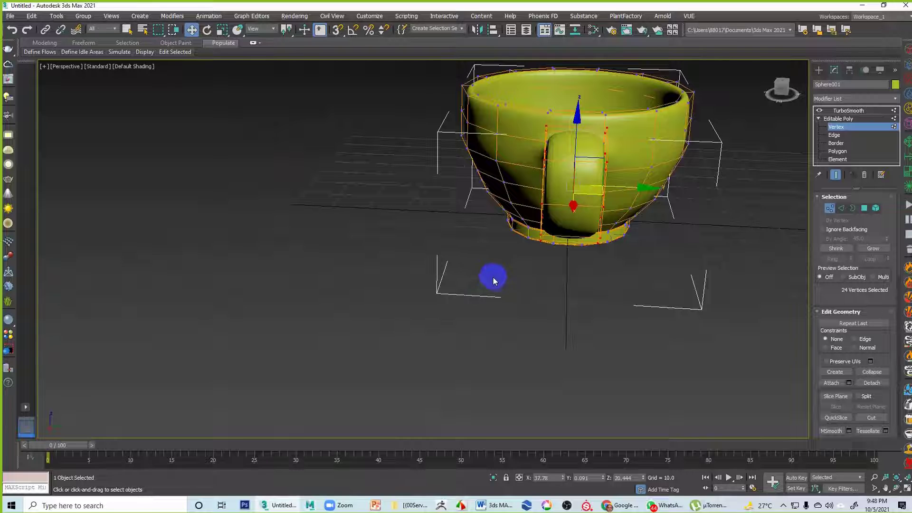
{"action": "key", "text": "r"}
{"action": "left_click_drag", "start_coordinate": [655, 189], "coordinate": [637, 190]}
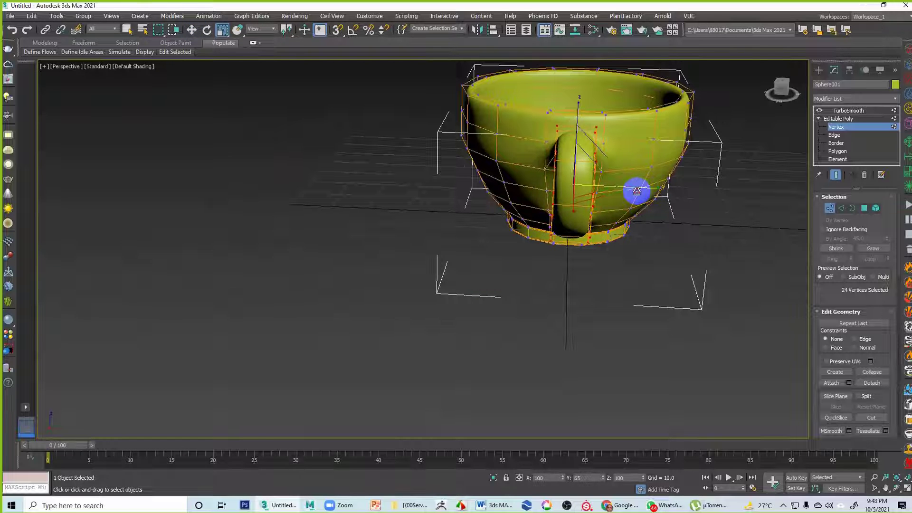
{"action": "key", "text": "w"}
{"action": "middle_click_drag", "start_coordinate": [625, 209], "coordinate": [665, 239], "text": "alt"}
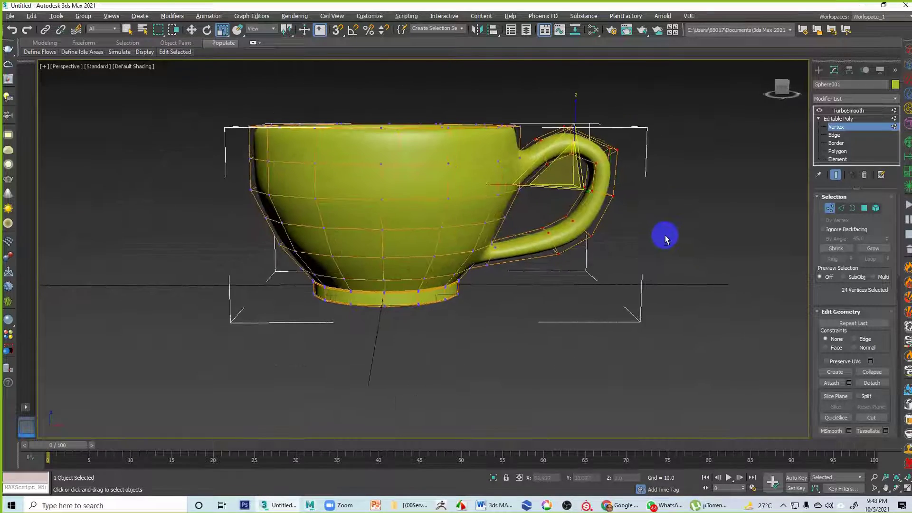
Leave vertex editing, deselect the cup and inspect the narrowed handle in perspective.
{"action": "left_click", "coordinate": [850, 119]}
{"action": "left_click", "coordinate": [734, 143]}
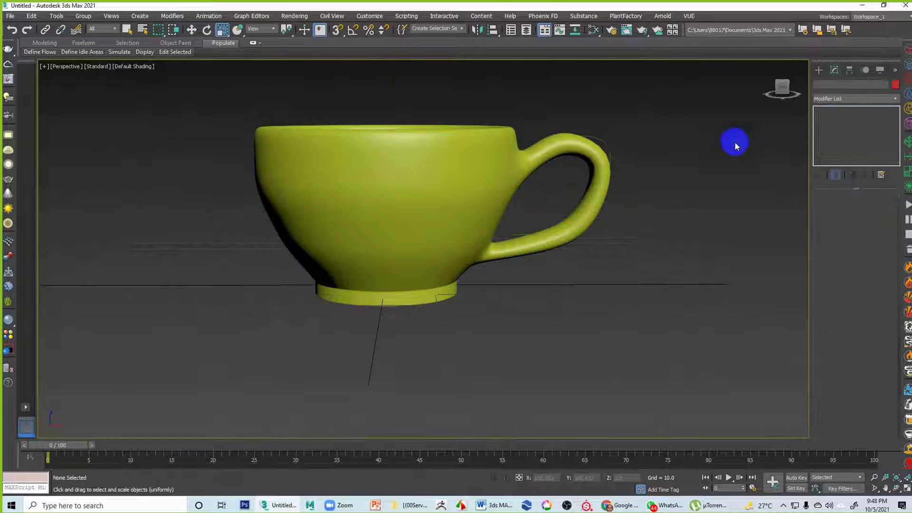
{"action": "middle_click_drag", "start_coordinate": [734, 143], "coordinate": [600, 278], "text": "alt"}
{"action": "scroll", "coordinate": [593, 243], "scroll_direction": "down", "scroll_amount": 3}
{"action": "scroll", "coordinate": [590, 269], "scroll_direction": "up", "scroll_amount": 2}
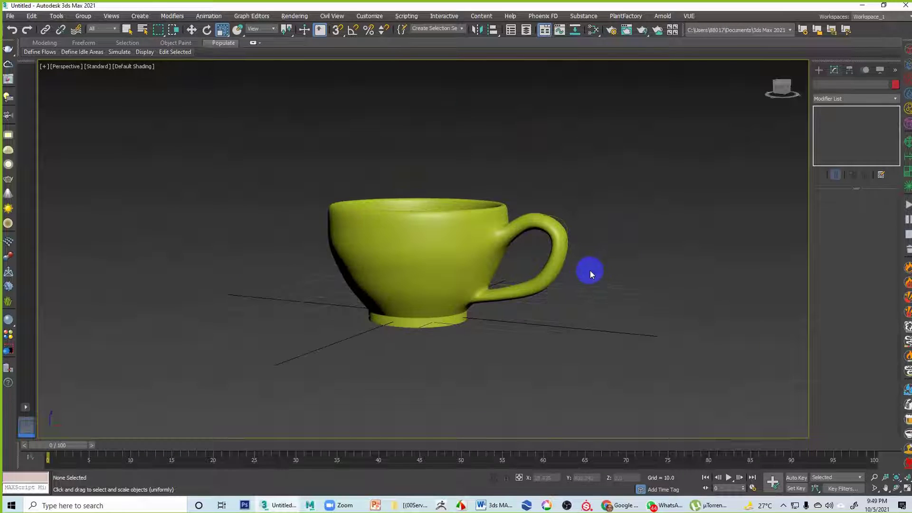
{"action": "left_click", "coordinate": [567, 223]}
{"action": "left_click", "coordinate": [582, 229]}
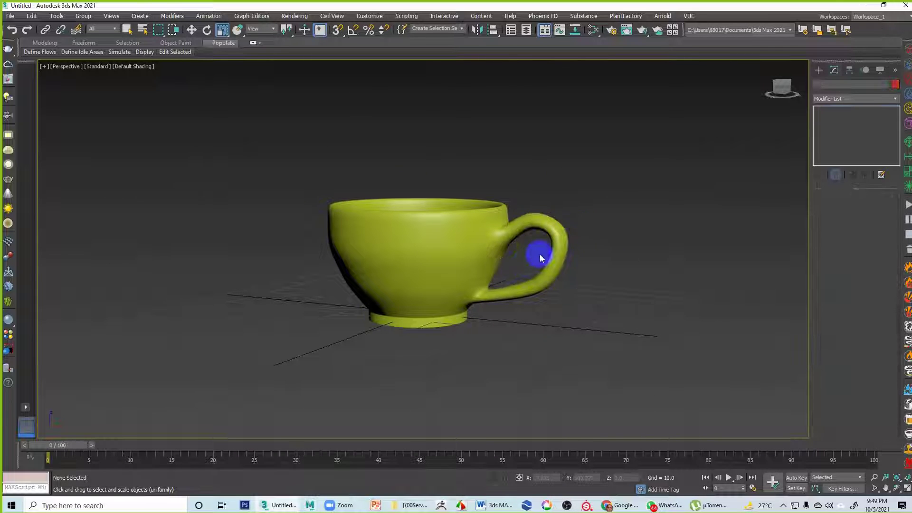
Select the cup and examine its wall profile in the perspective and front views.
{"action": "middle_click_drag", "start_coordinate": [535, 252], "coordinate": [529, 274], "text": "alt"}
{"action": "left_click", "coordinate": [528, 274]}
{"action": "middle_click_drag", "start_coordinate": [476, 265], "coordinate": [368, 249], "text": "alt"}
{"action": "key", "text": "alt+w"}
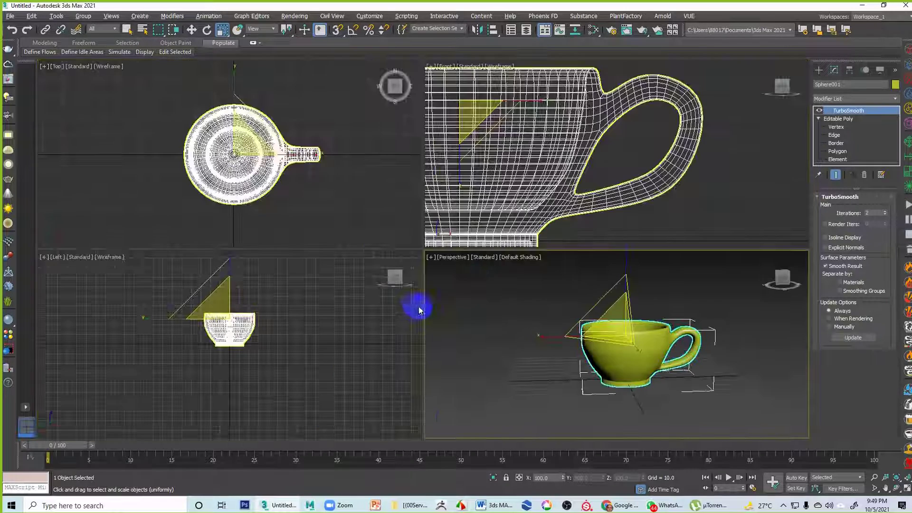
{"action": "left_click", "coordinate": [525, 218]}
{"action": "key", "text": "alt+w"}
{"action": "scroll", "coordinate": [535, 264], "scroll_direction": "down", "scroll_amount": 4}
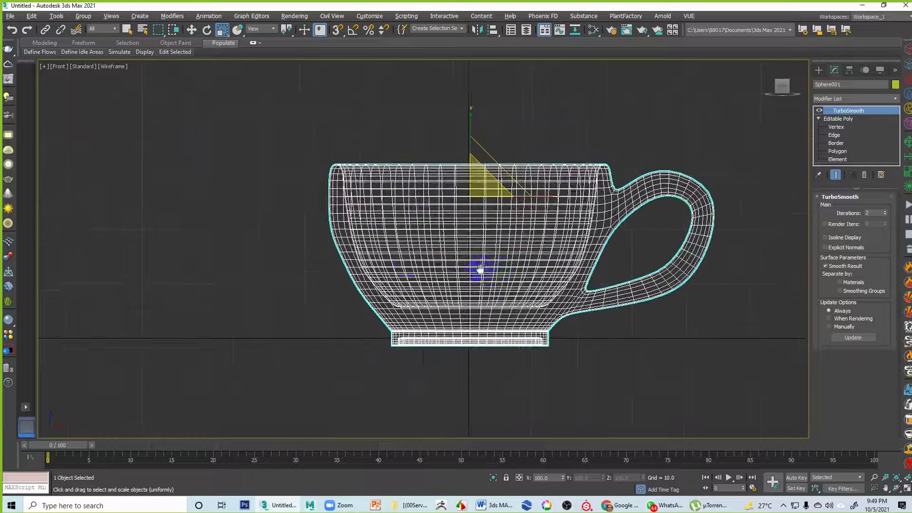
{"action": "scroll", "coordinate": [330, 252], "scroll_direction": "up", "scroll_amount": 5}
{"action": "key", "text": "alt+w"}
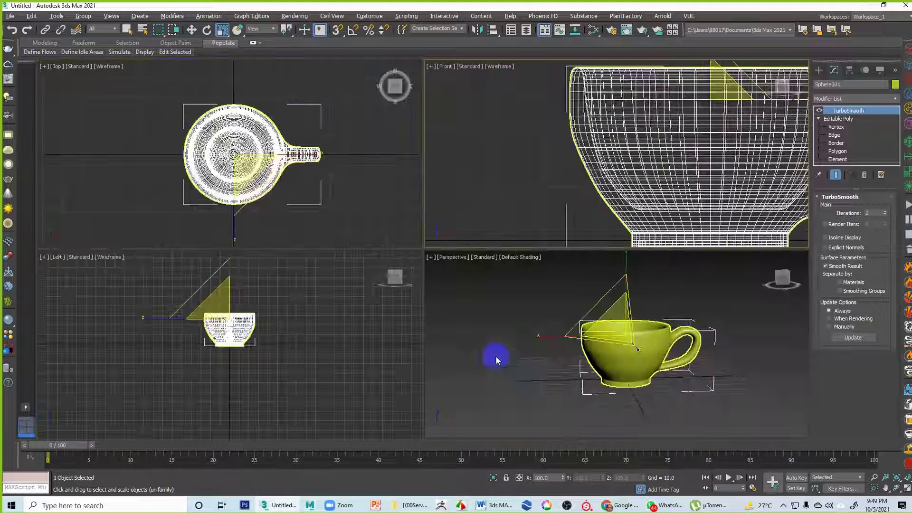
{"action": "right_click", "coordinate": [540, 391]}
{"action": "key", "text": "alt+w"}
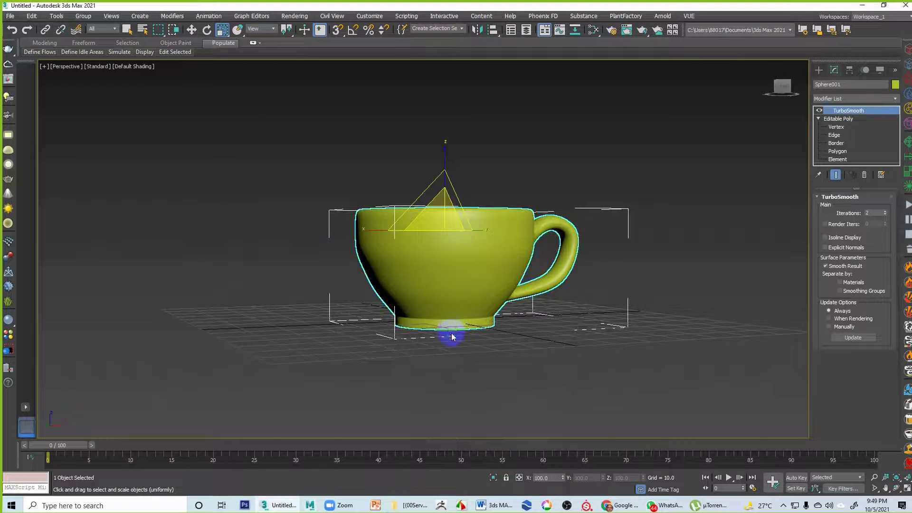
Select the horizontal edge loop around the cup's bulging wall and scale it in to about 96 percent, with edged faces displayed.
{"action": "key", "text": "F4"}
{"action": "mouse_move", "coordinate": [437, 332]}
{"action": "middle_mouse_down", "text": "alt"}
{"action": "mouse_move", "coordinate": [479, 324]}
{"action": "mouse_move", "coordinate": [437, 327]}
{"action": "middle_mouse_up", "text": "alt"}
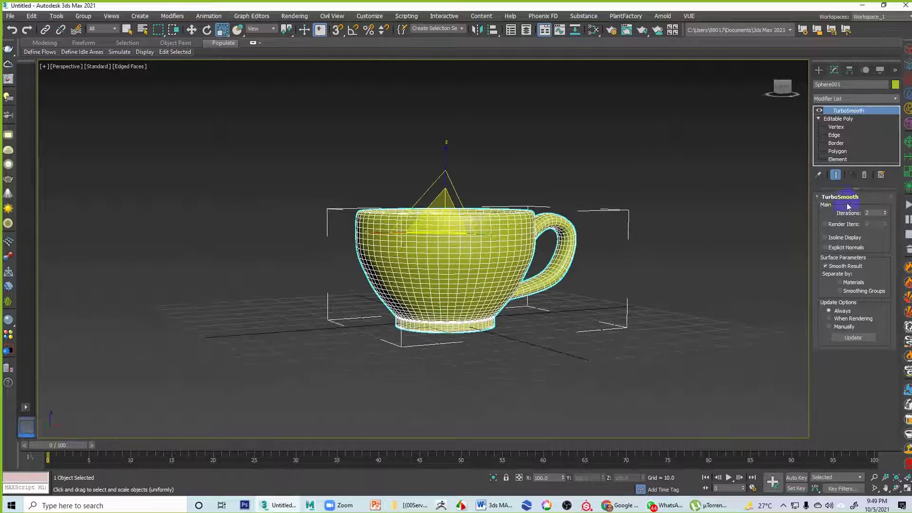
{"action": "left_click", "coordinate": [831, 136]}
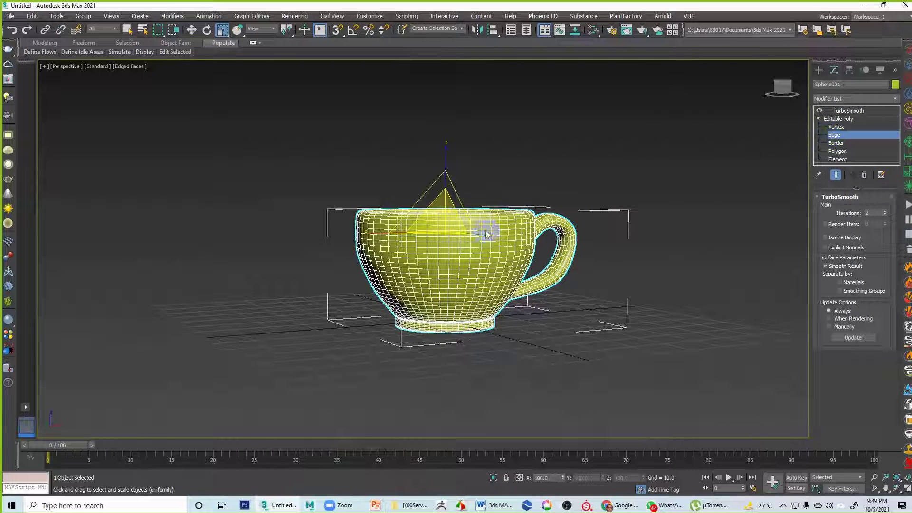
{"action": "mouse_move", "coordinate": [464, 258]}
{"action": "middle_mouse_down", "text": "alt"}
{"action": "mouse_move", "coordinate": [503, 258]}
{"action": "mouse_move", "coordinate": [465, 261]}
{"action": "middle_mouse_up", "text": "alt"}
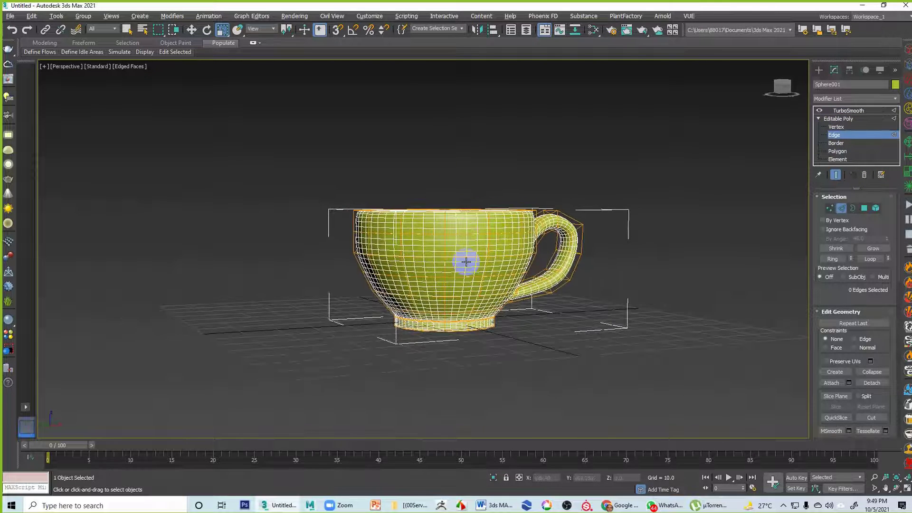
{"action": "scroll", "coordinate": [411, 271], "scroll_direction": "up", "scroll_amount": 2}
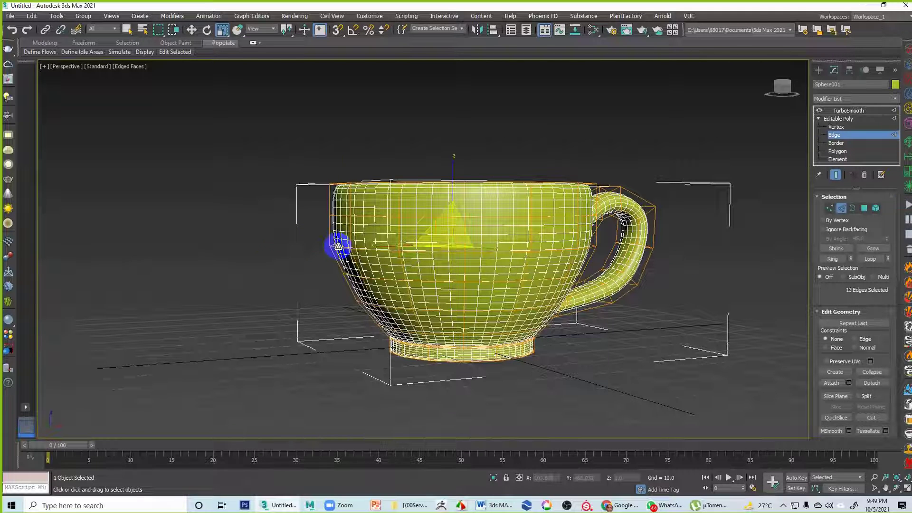
{"action": "left_click_drag", "start_coordinate": [445, 235], "coordinate": [465, 236]}
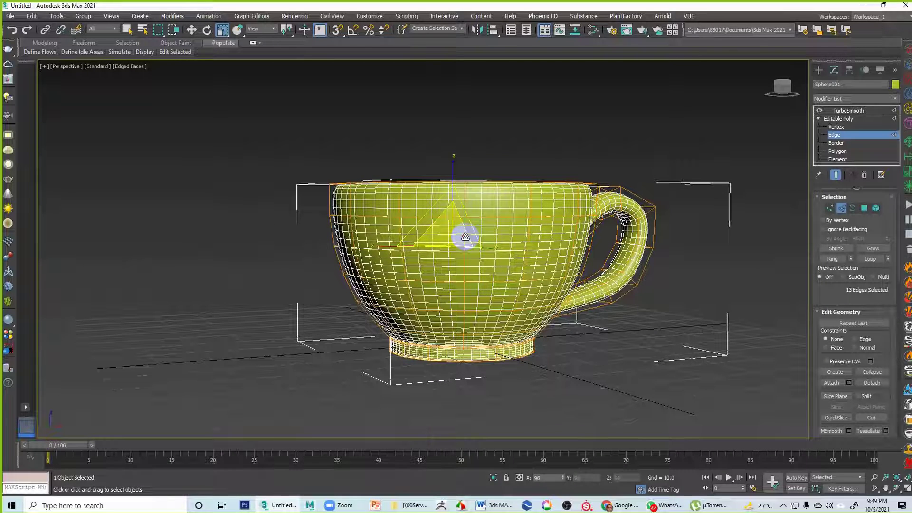
{"action": "left_click", "coordinate": [634, 355]}
Leave edge editing, turn off the edged-faces display and deselect the cup to inspect the smoothed model.
{"action": "mouse_move", "coordinate": [640, 361]}
{"action": "middle_mouse_down", "text": "alt"}
{"action": "mouse_move", "coordinate": [592, 344]}
{"action": "mouse_move", "coordinate": [585, 371]}
{"action": "mouse_move", "coordinate": [640, 359]}
{"action": "mouse_move", "coordinate": [644, 349]}
{"action": "middle_mouse_up", "text": "alt"}
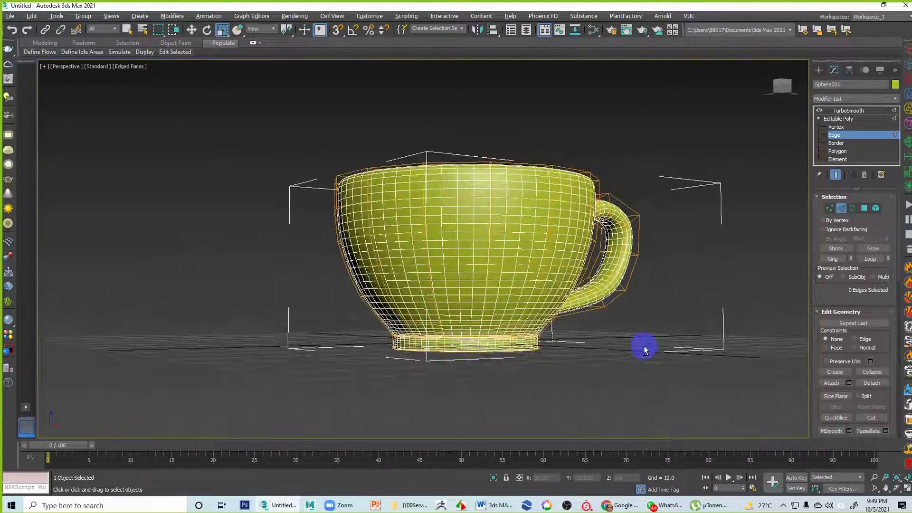
{"action": "scroll", "coordinate": [580, 355], "scroll_direction": "up", "scroll_amount": 10}
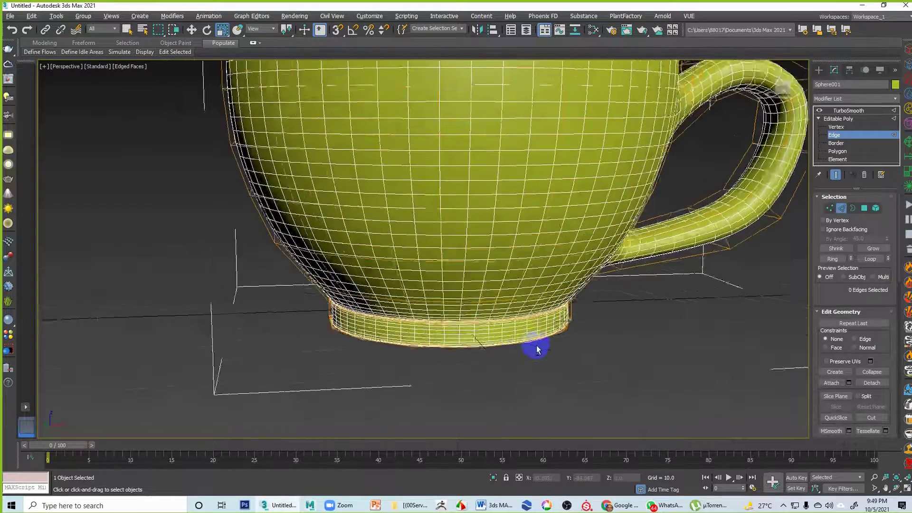
{"action": "scroll", "coordinate": [494, 347], "scroll_direction": "down", "scroll_amount": 10}
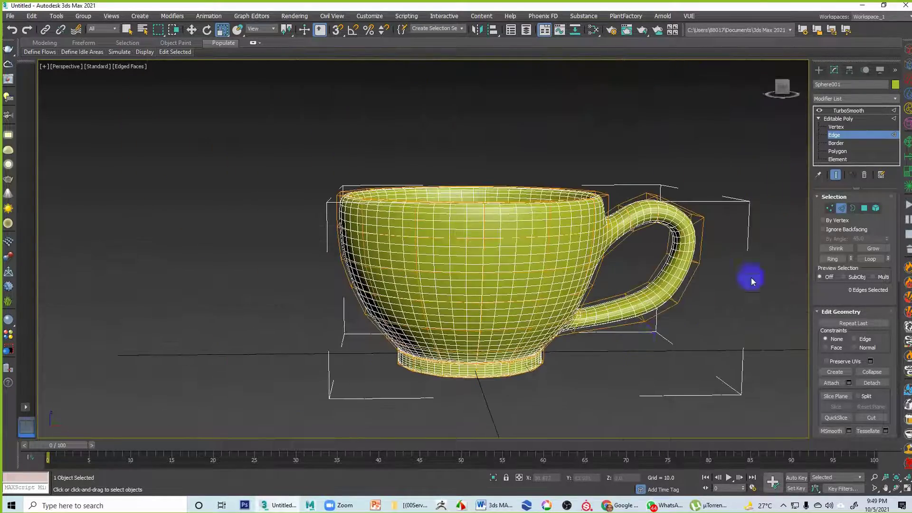
{"action": "left_click", "coordinate": [849, 119]}
{"action": "key", "text": "F4"}
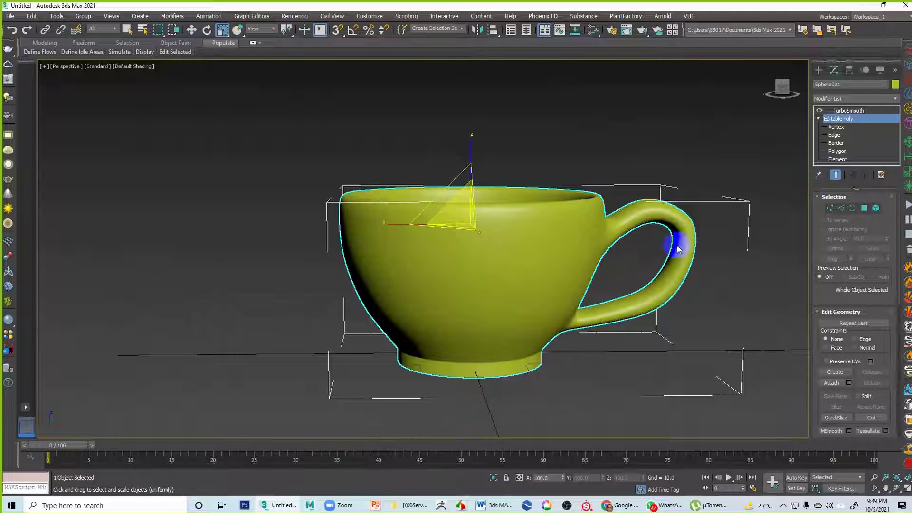
{"action": "middle_click_drag", "start_coordinate": [634, 289], "coordinate": [688, 195], "text": "alt"}
{"action": "left_click", "coordinate": [815, 123]}
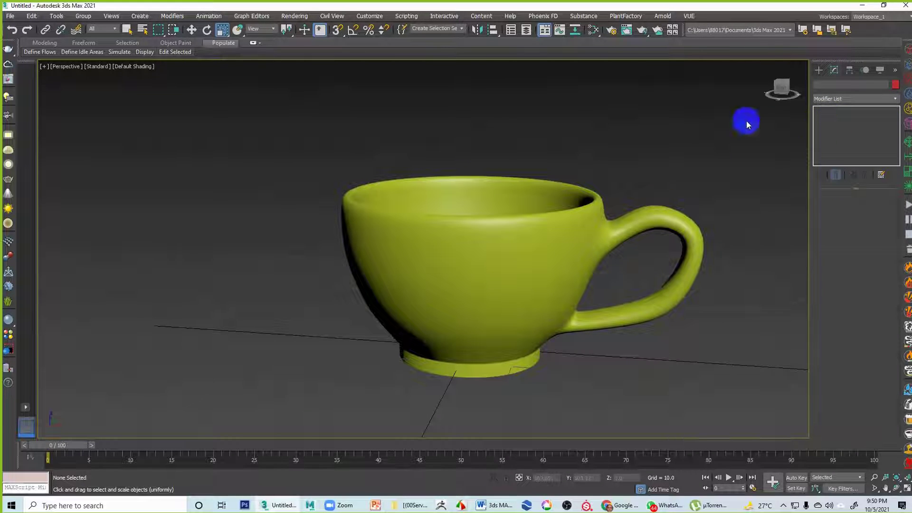
{"action": "middle_click_drag", "start_coordinate": [747, 124], "coordinate": [577, 206], "text": "alt"}
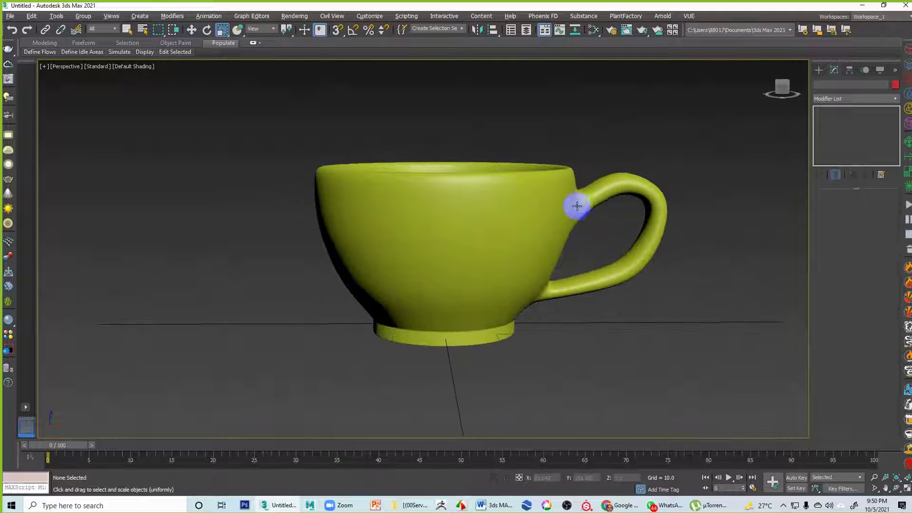
Select the cup and open the Slate Material Editor, placing its window over the middle of the viewport.
{"action": "left_click", "coordinate": [534, 214]}
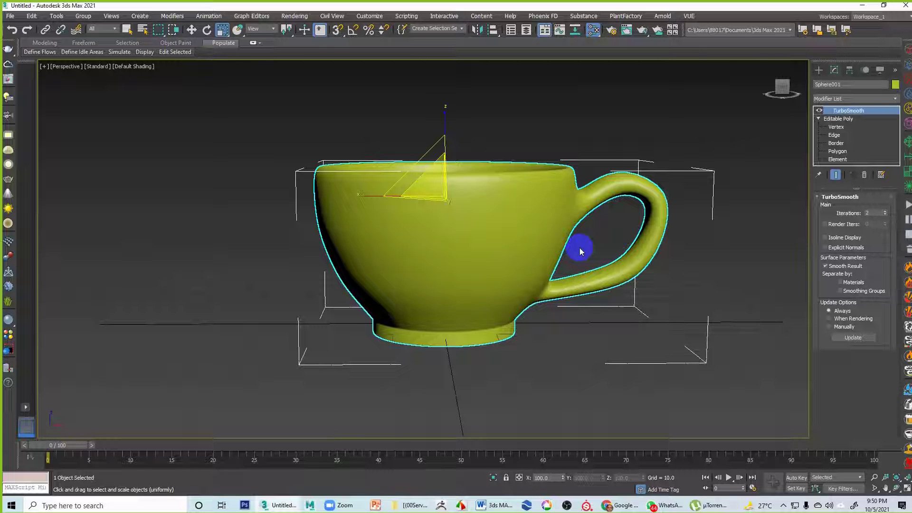
{"action": "key", "text": "m"}
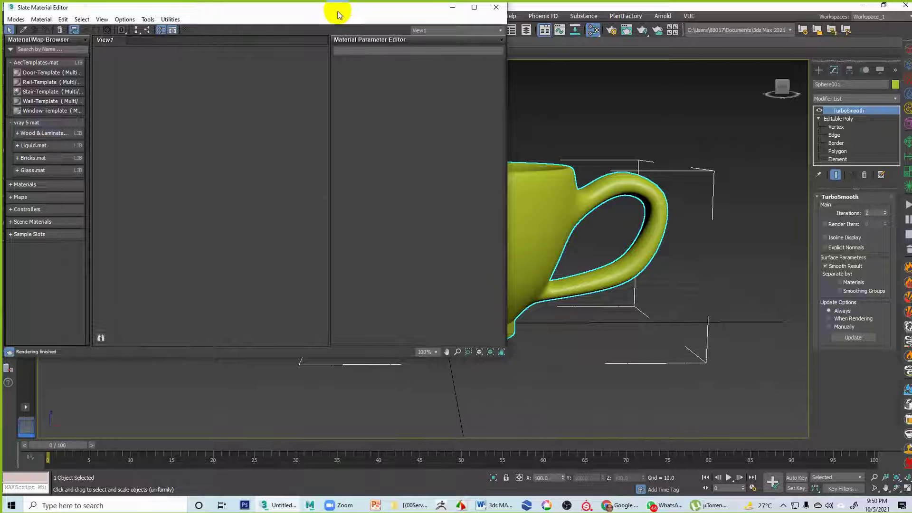
{"action": "left_click_drag", "start_coordinate": [338, 11], "coordinate": [466, 87]}
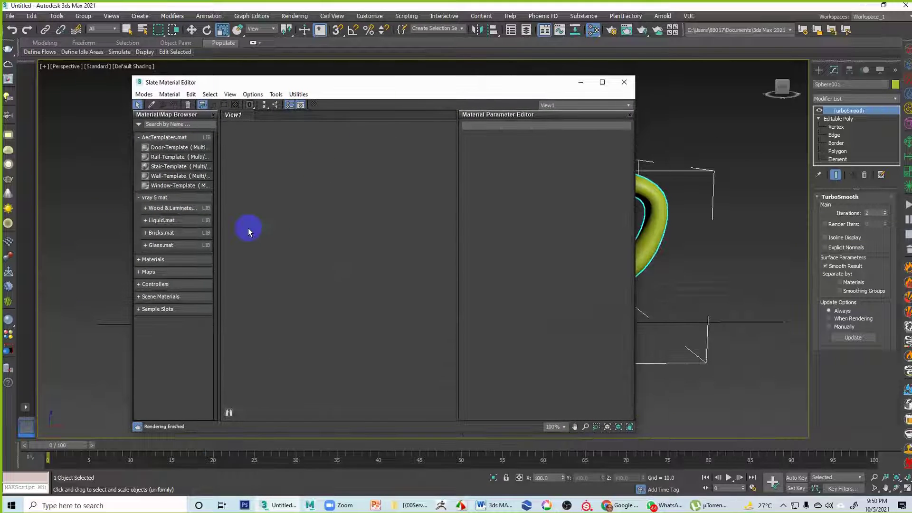
Create a Standard (Legacy) scanline material in the Slate Material Editor and assign it to the cup.
{"action": "right_click", "coordinate": [287, 212]}
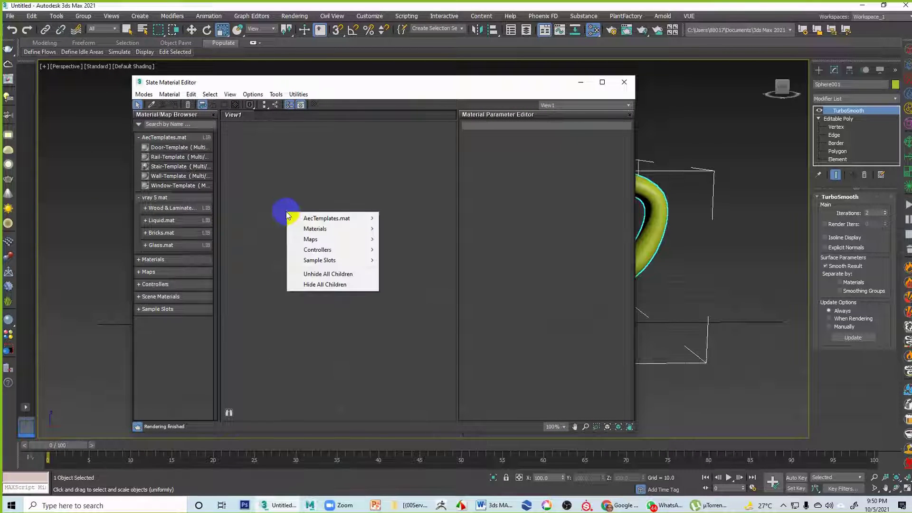
{"action": "mouse_move", "coordinate": [315, 231]}
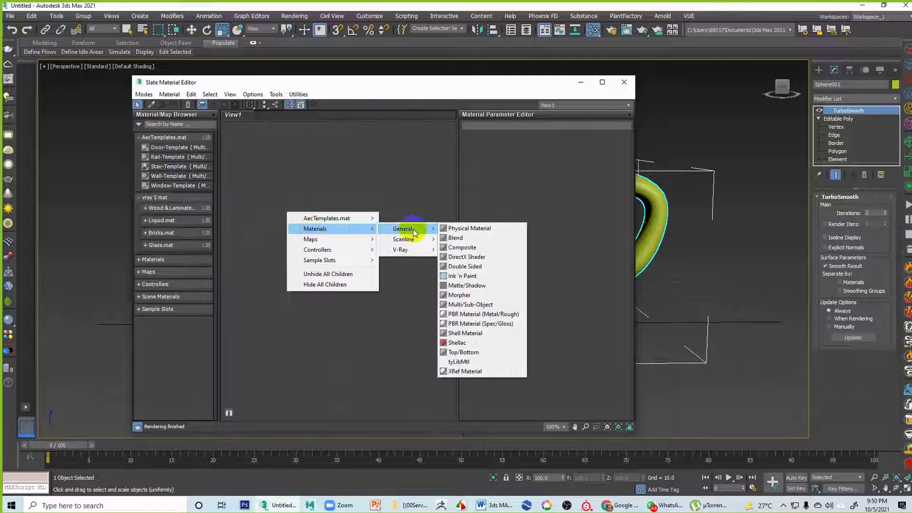
{"action": "mouse_move", "coordinate": [429, 242]}
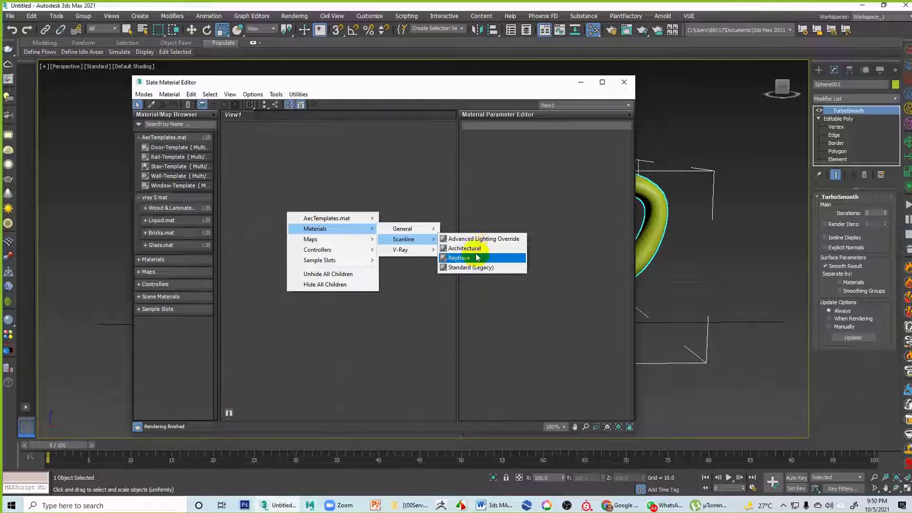
{"action": "left_click", "coordinate": [463, 267]}
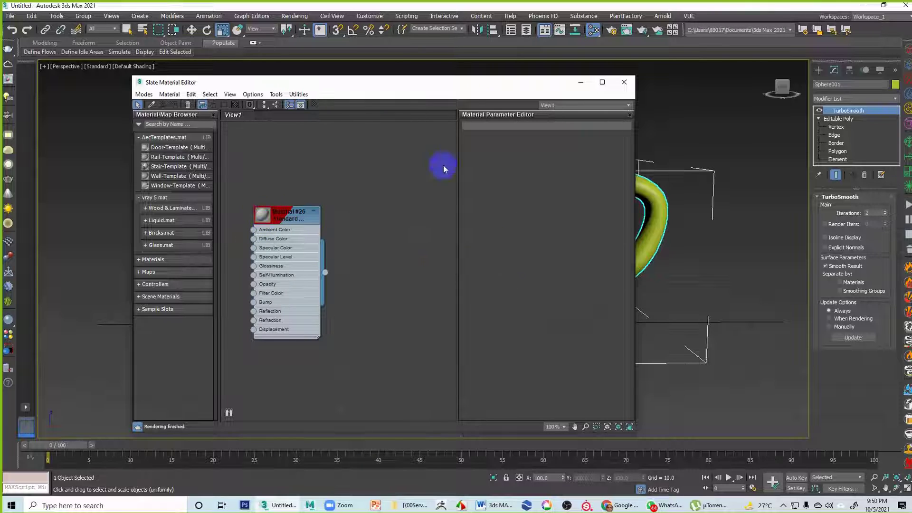
{"action": "left_click_drag", "start_coordinate": [470, 83], "coordinate": [324, 67]}
{"action": "left_click_drag", "start_coordinate": [179, 257], "coordinate": [538, 259]}
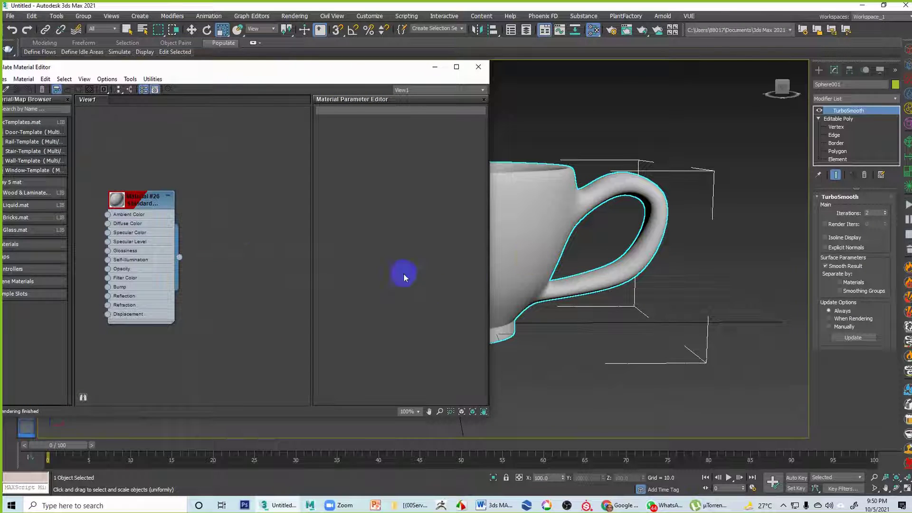
Open the new material's parameters and set its diffuse colour to orange, about red 250, green 119, blue 2.
{"action": "left_click", "coordinate": [115, 204]}
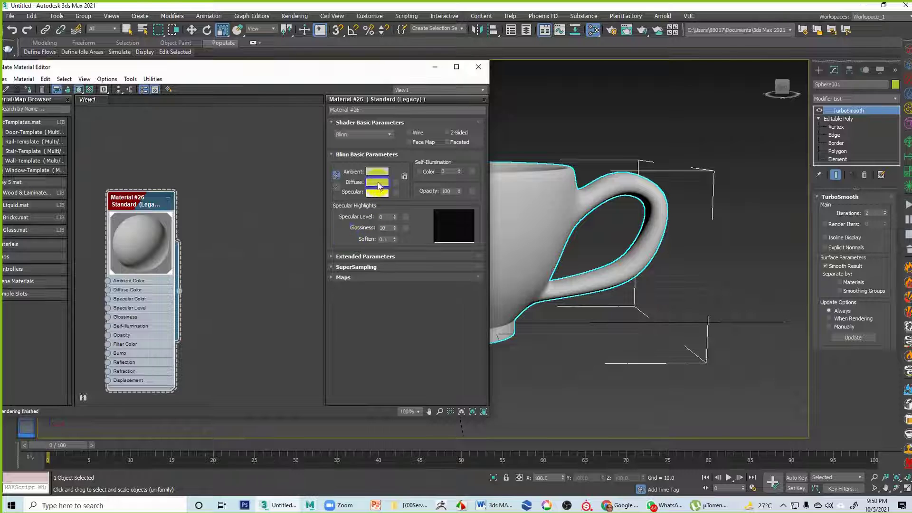
{"action": "left_click", "coordinate": [374, 182]}
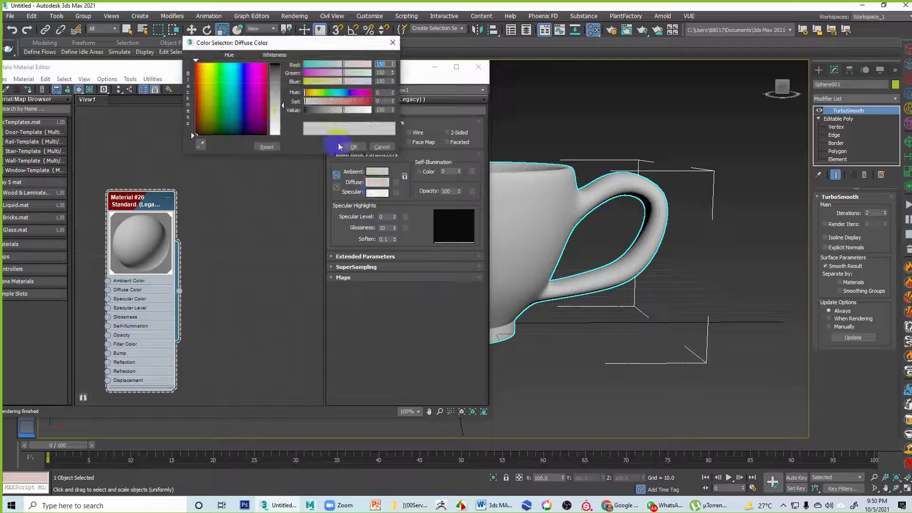
{"action": "left_click", "coordinate": [202, 62]}
{"action": "left_click", "coordinate": [281, 65]}
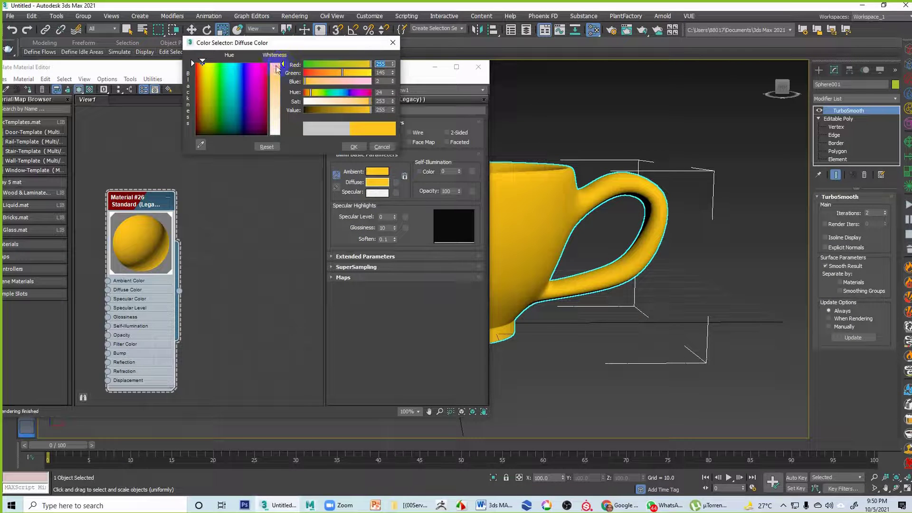
{"action": "mouse_move", "coordinate": [201, 62]}
{"action": "left_mouse_down"}
{"action": "mouse_move", "coordinate": [221, 64]}
{"action": "mouse_move", "coordinate": [204, 68]}
{"action": "left_mouse_up"}
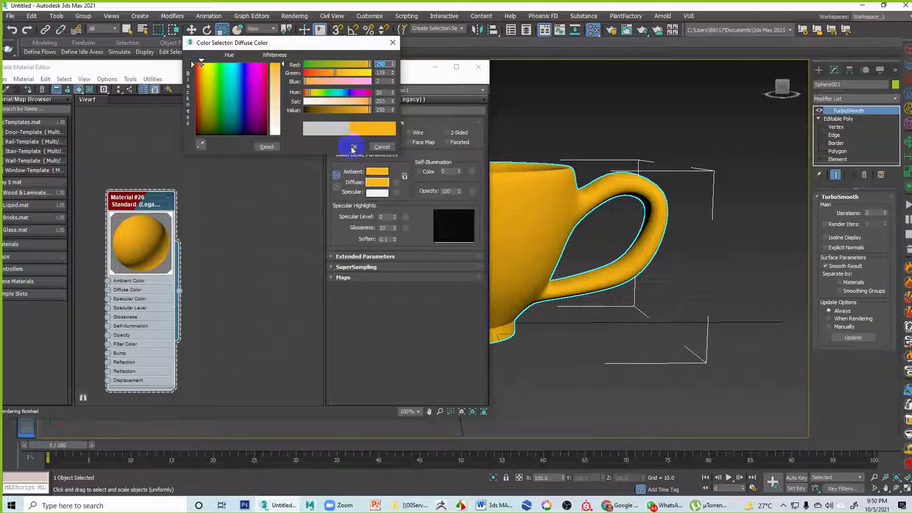
{"action": "left_click", "coordinate": [354, 147]}
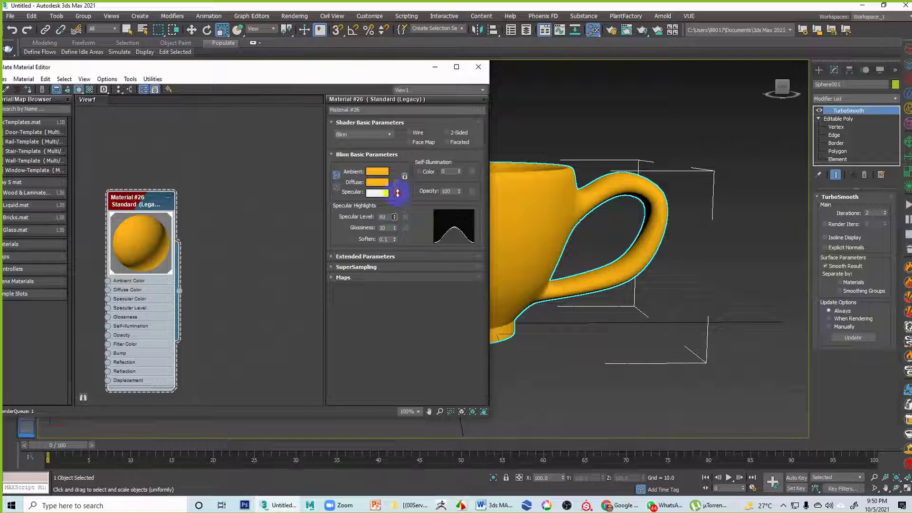
Set the material's specular level to 73 and glossiness to 39, and view the deselected cup with the editor moved aside.
{"action": "left_click_drag", "start_coordinate": [398, 192], "coordinate": [401, 185]}
{"action": "left_click_drag", "start_coordinate": [396, 229], "coordinate": [396, 212]}
{"action": "left_click_drag", "start_coordinate": [418, 69], "coordinate": [227, 172]}
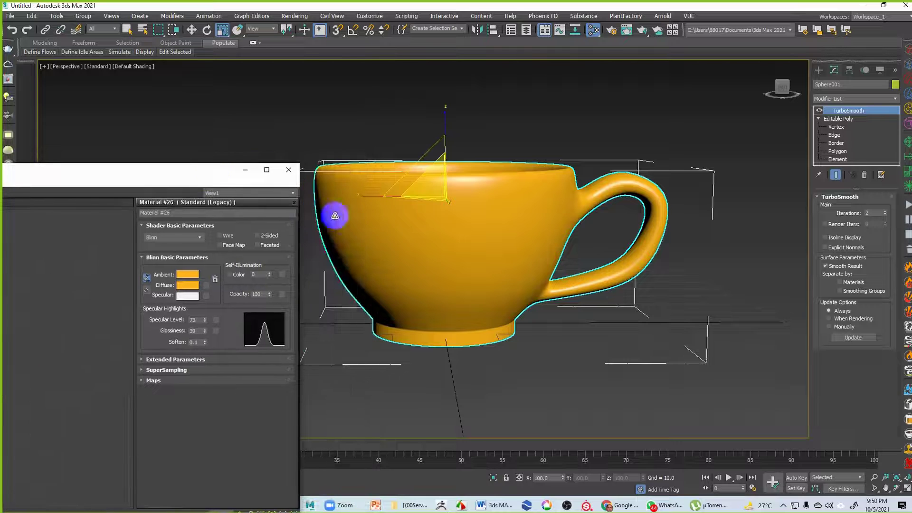
{"action": "middle_click_drag", "start_coordinate": [332, 212], "coordinate": [570, 274], "text": "alt"}
{"action": "left_click", "coordinate": [718, 313]}
{"action": "middle_click_drag", "start_coordinate": [664, 327], "coordinate": [649, 311], "text": "alt"}
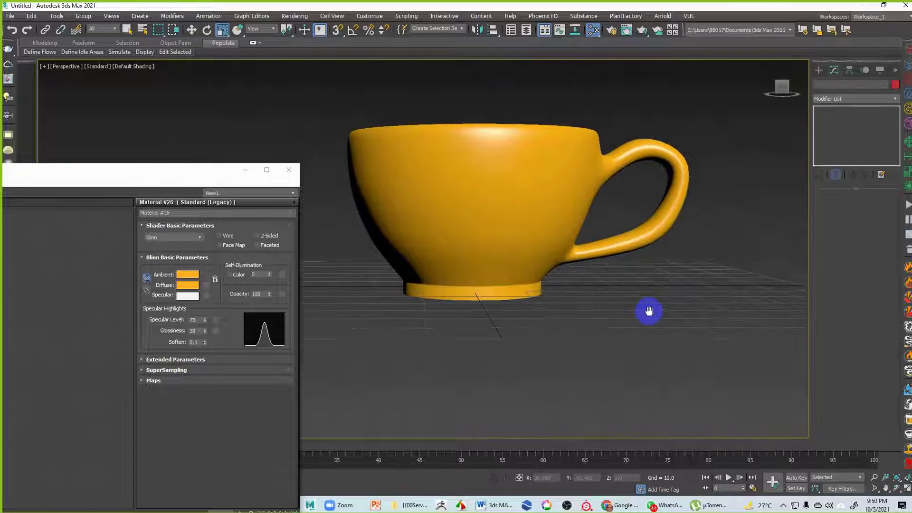
Select the cup and move it up slightly along Z so its base sits on the grid, checking it from several angles.
{"action": "left_click", "coordinate": [522, 270]}
{"action": "key", "text": "w"}
{"action": "left_click_drag", "start_coordinate": [469, 120], "coordinate": [477, 105]}
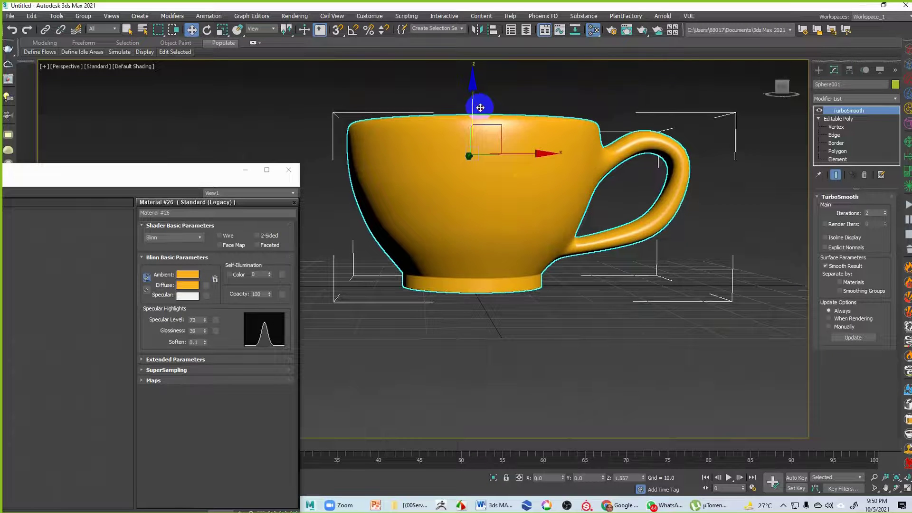
{"action": "mouse_move", "coordinate": [524, 224]}
{"action": "middle_mouse_down", "text": "alt"}
{"action": "mouse_move", "coordinate": [537, 226]}
{"action": "mouse_move", "coordinate": [528, 265]}
{"action": "mouse_move", "coordinate": [543, 216]}
{"action": "mouse_move", "coordinate": [520, 199]}
{"action": "mouse_move", "coordinate": [506, 228]}
{"action": "mouse_move", "coordinate": [476, 218]}
{"action": "mouse_move", "coordinate": [517, 195]}
{"action": "mouse_move", "coordinate": [537, 205]}
{"action": "mouse_move", "coordinate": [541, 224]}
{"action": "mouse_move", "coordinate": [525, 216]}
{"action": "mouse_move", "coordinate": [531, 242]}
{"action": "mouse_move", "coordinate": [511, 229]}
{"action": "middle_mouse_up", "text": "alt"}
{"action": "left_click_drag", "start_coordinate": [186, 183], "coordinate": [248, 147]}
{"action": "middle_click_drag", "start_coordinate": [503, 169], "coordinate": [536, 195], "text": "alt"}
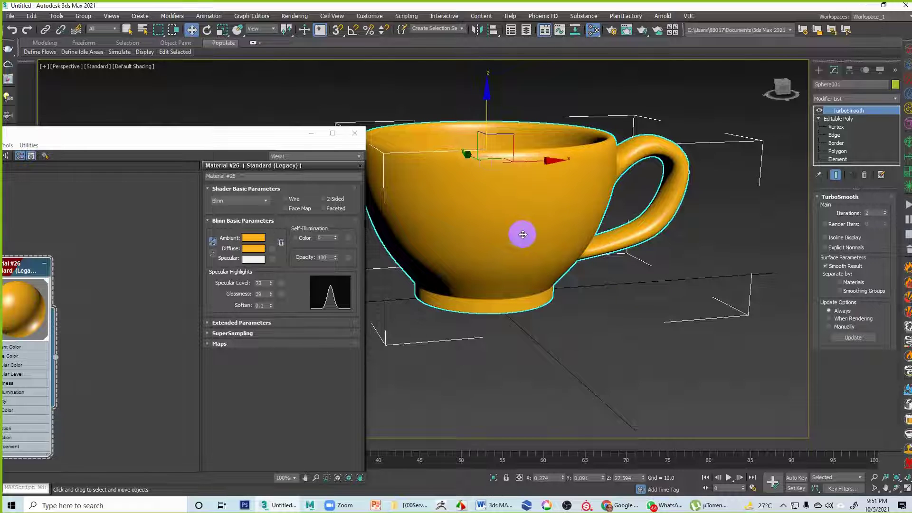
{"action": "middle_click_drag", "start_coordinate": [474, 226], "coordinate": [509, 213], "text": "alt"}
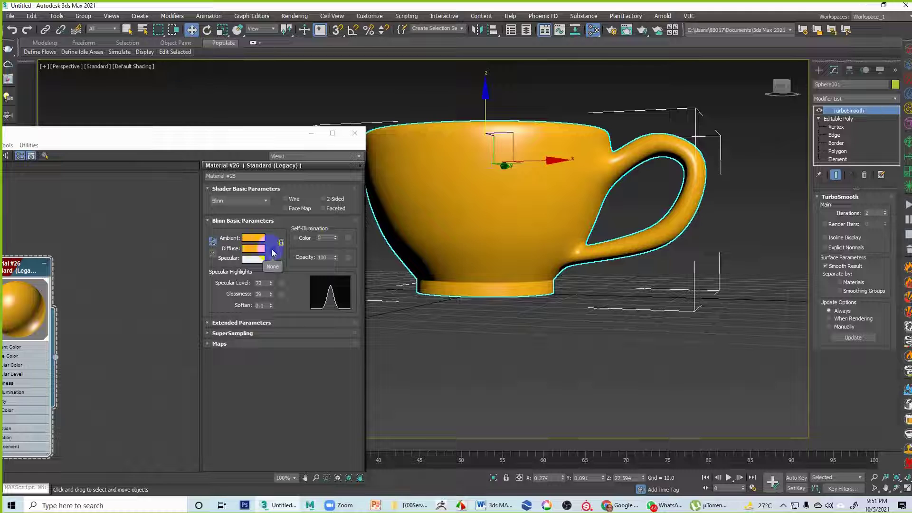
Assign a Bitmap map to the material's diffuse colour, using the flower painting image from the 00Serve Human folder.
{"action": "left_click", "coordinate": [273, 250]}
{"action": "left_click", "coordinate": [494, 132]}
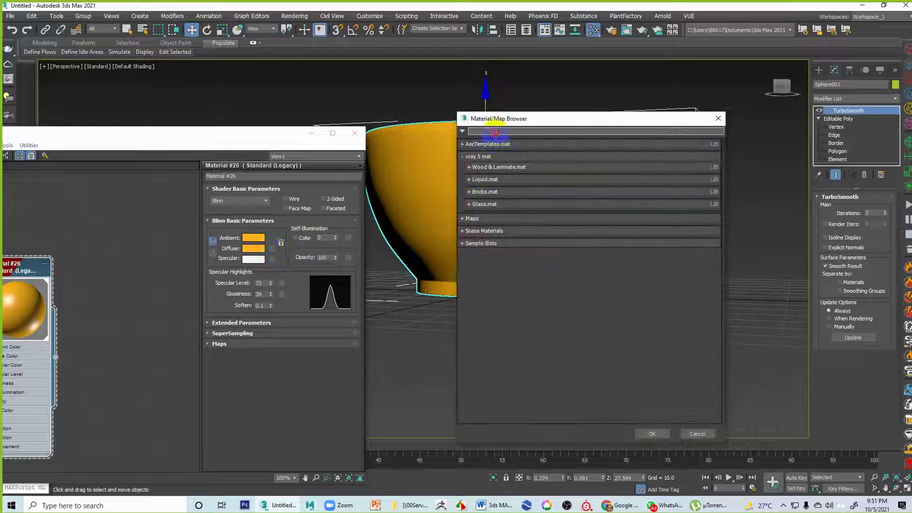
{"action": "type", "text": "bi"}
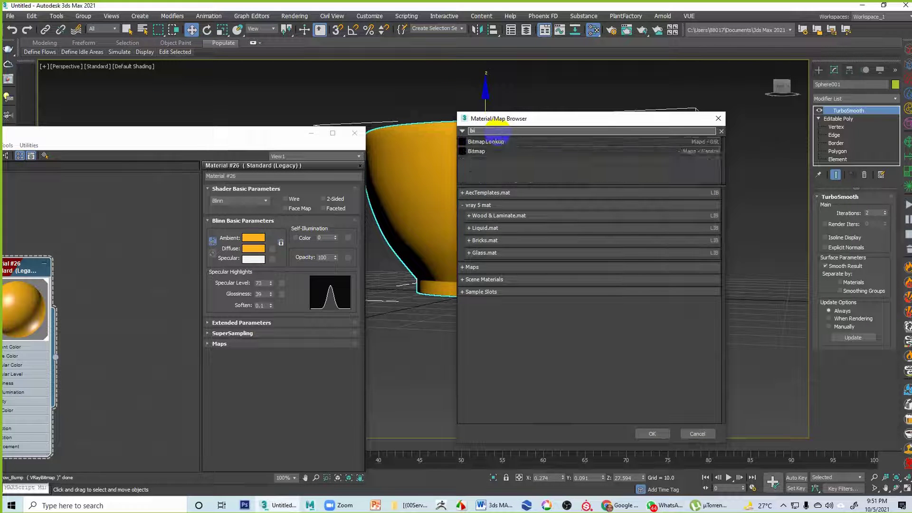
{"action": "double_click", "coordinate": [485, 151]}
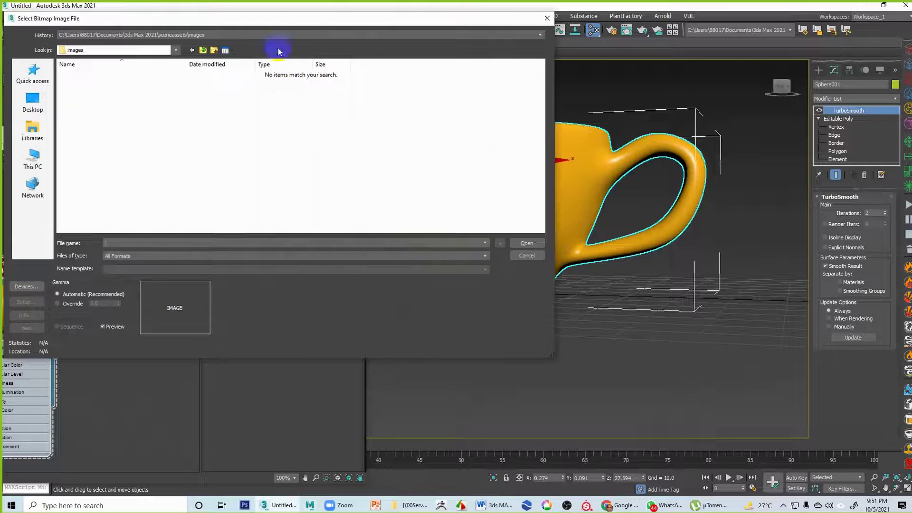
{"action": "left_click_drag", "start_coordinate": [283, 23], "coordinate": [485, 109]}
{"action": "left_click", "coordinate": [455, 112]}
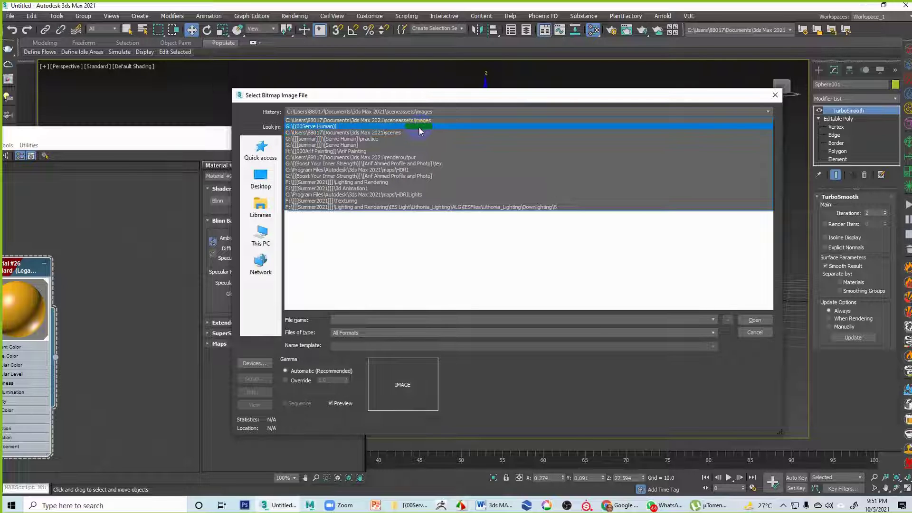
{"action": "left_click", "coordinate": [418, 126]}
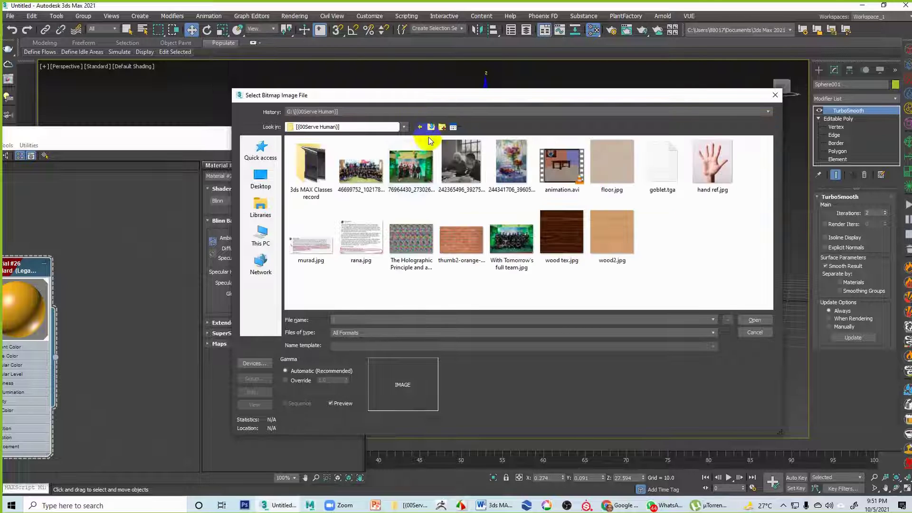
{"action": "double_click", "coordinate": [516, 186]}
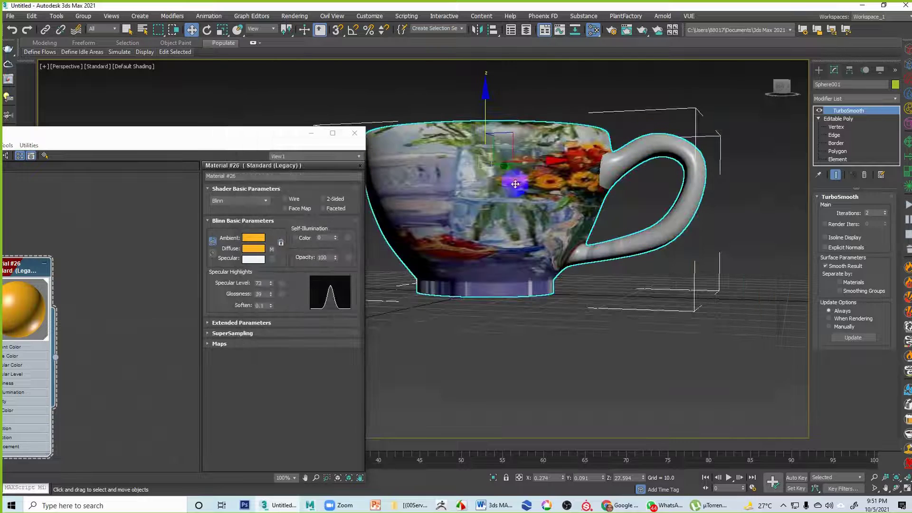
{"action": "middle_click_drag", "start_coordinate": [566, 279], "coordinate": [481, 250], "text": "alt"}
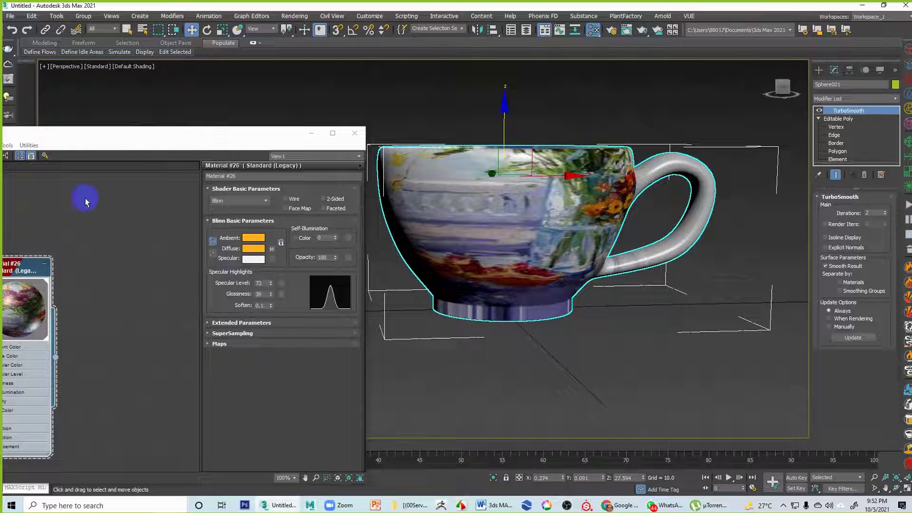
Delete the bitmap node feeding the material's diffuse colour and view the plain orange cup.
{"action": "left_click_drag", "start_coordinate": [131, 142], "coordinate": [562, 101]}
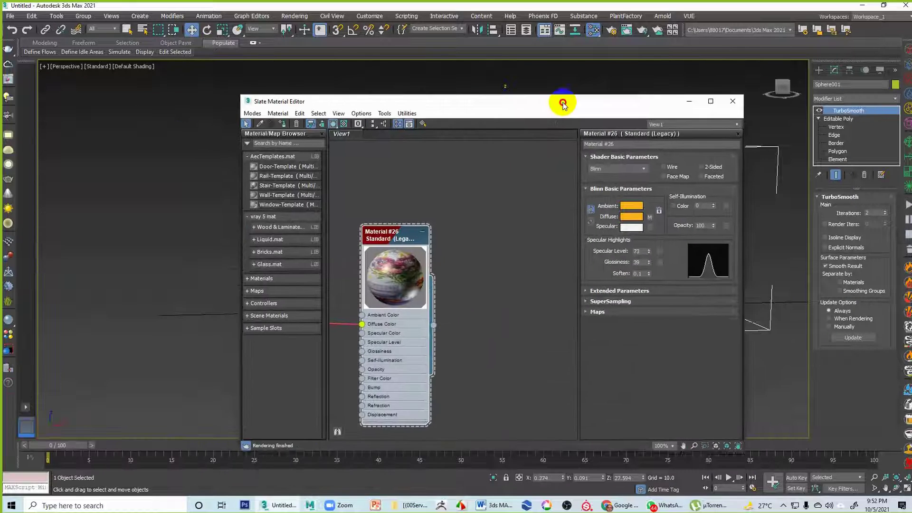
{"action": "scroll", "coordinate": [327, 359], "scroll_direction": "down", "scroll_amount": 2}
{"action": "middle_click_drag", "start_coordinate": [371, 348], "coordinate": [507, 315]}
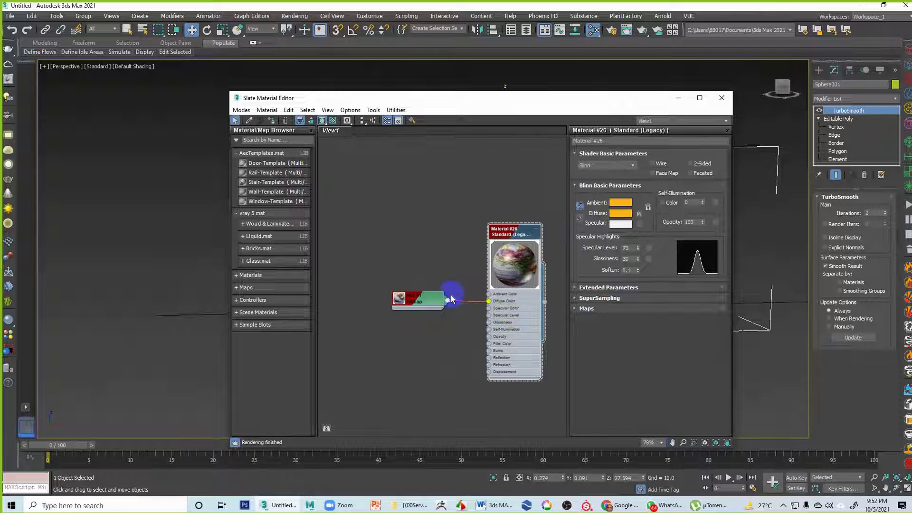
{"action": "left_click_drag", "start_coordinate": [385, 331], "coordinate": [382, 332]}
{"action": "key", "text": "Delete"}
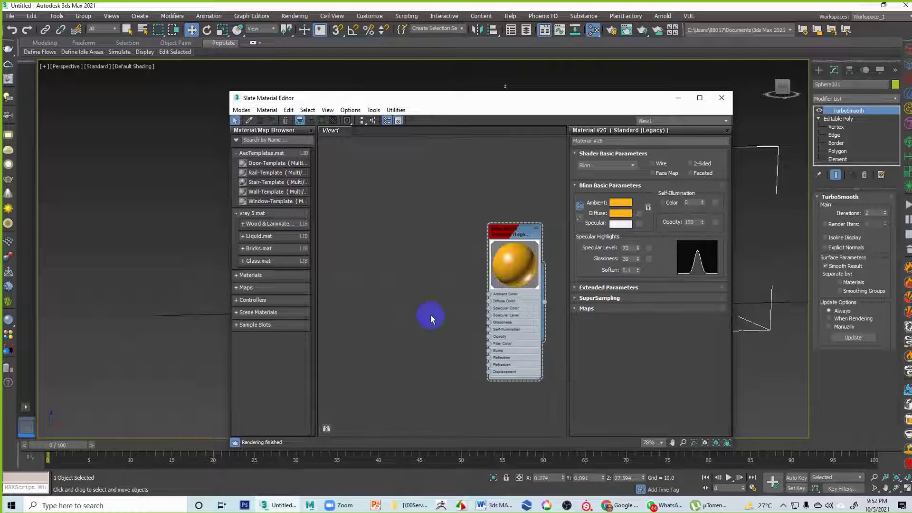
{"action": "left_click_drag", "start_coordinate": [602, 102], "coordinate": [278, 122]}
{"action": "middle_click_drag", "start_coordinate": [564, 243], "coordinate": [575, 271], "text": "alt"}
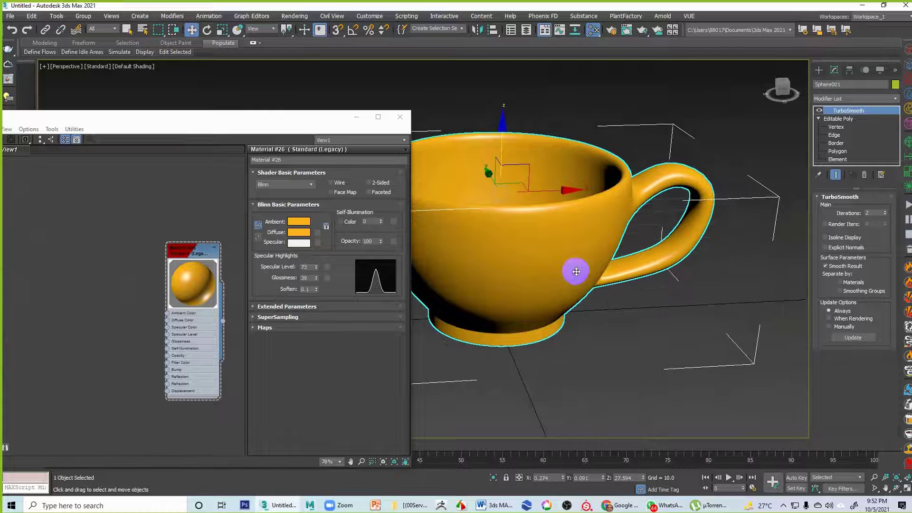
Save the scene as cup in the 00Serve Human folder on drive G.
{"action": "key", "text": "ctrl+s"}
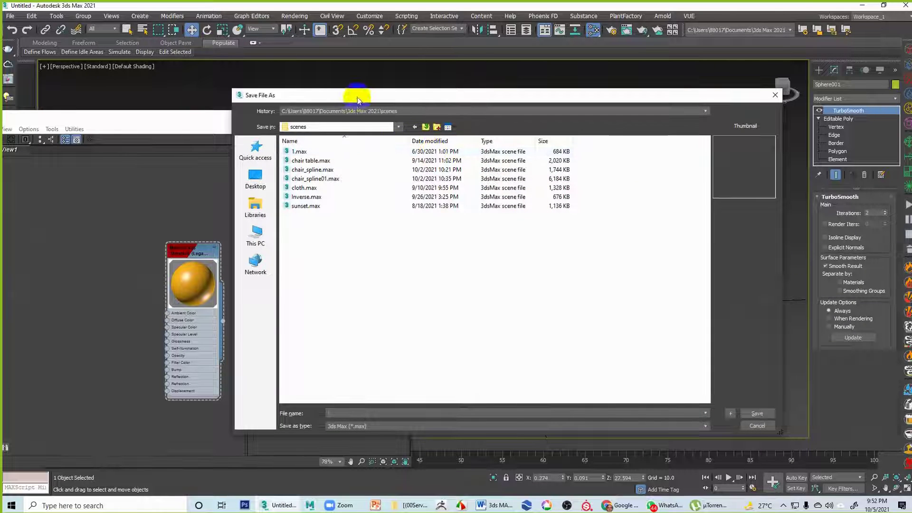
{"action": "left_click", "coordinate": [356, 111]}
{"action": "left_click", "coordinate": [341, 126]}
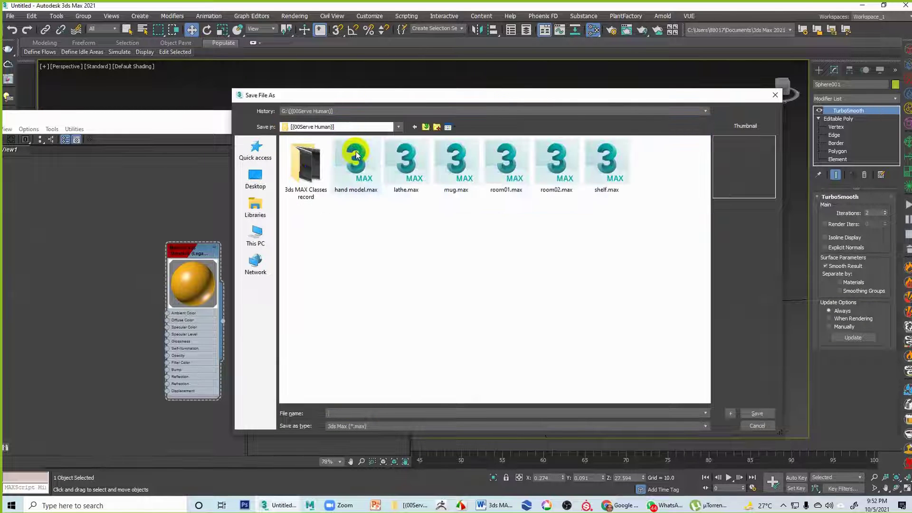
{"action": "left_click", "coordinate": [343, 411]}
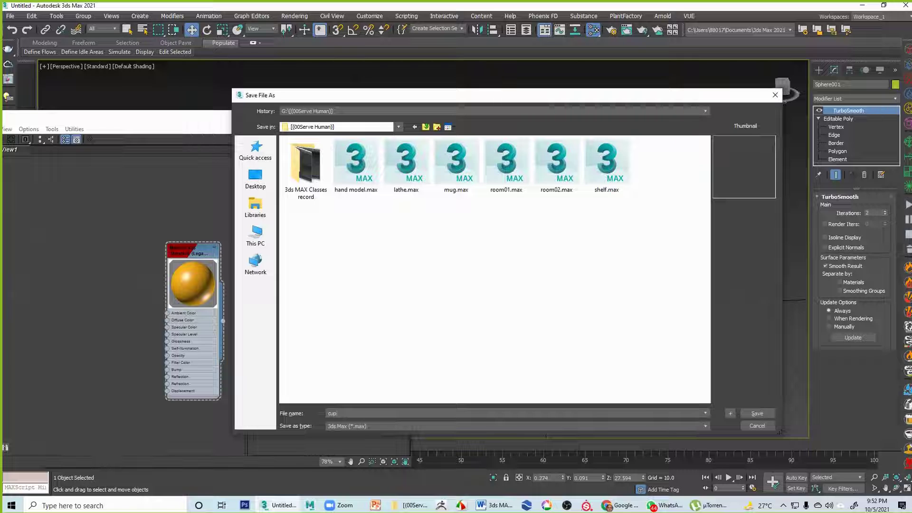
{"action": "key", "text": "Return"}
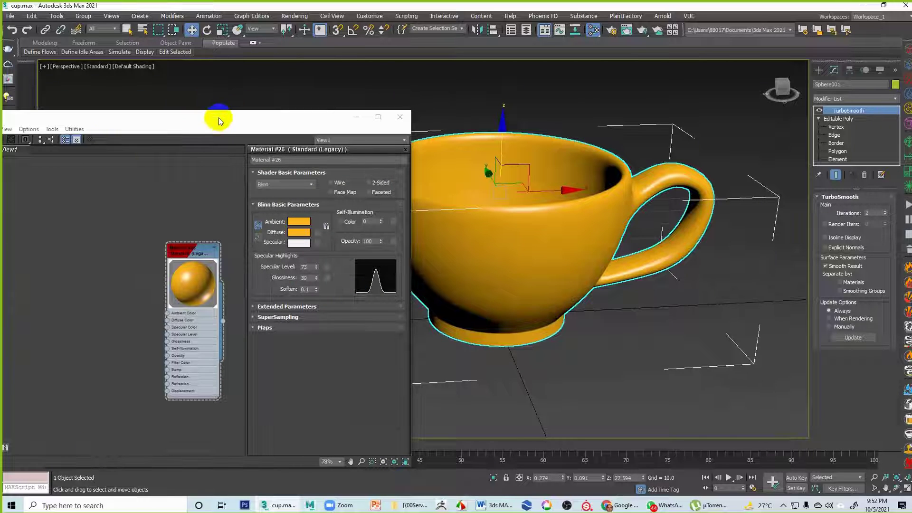
Switch to the Word course outline to check the Class#7 topics, and return to the Slate Material Editor in 3ds Max.
{"action": "left_click_drag", "start_coordinate": [218, 118], "coordinate": [491, 75]}
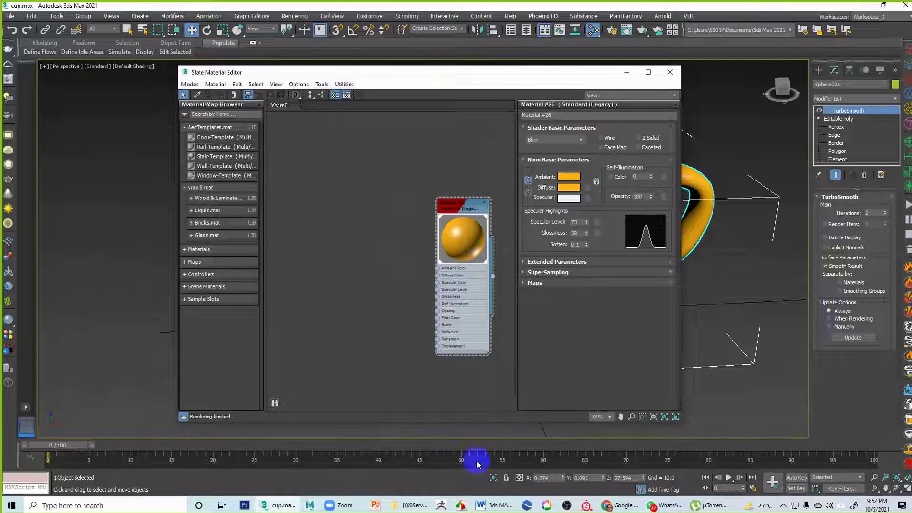
{"action": "left_click", "coordinate": [496, 504]}
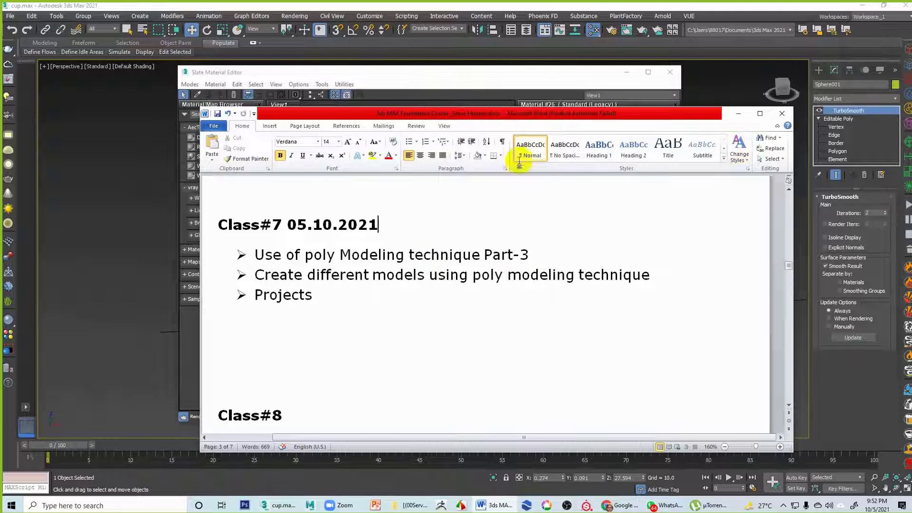
{"action": "left_click", "coordinate": [738, 114]}
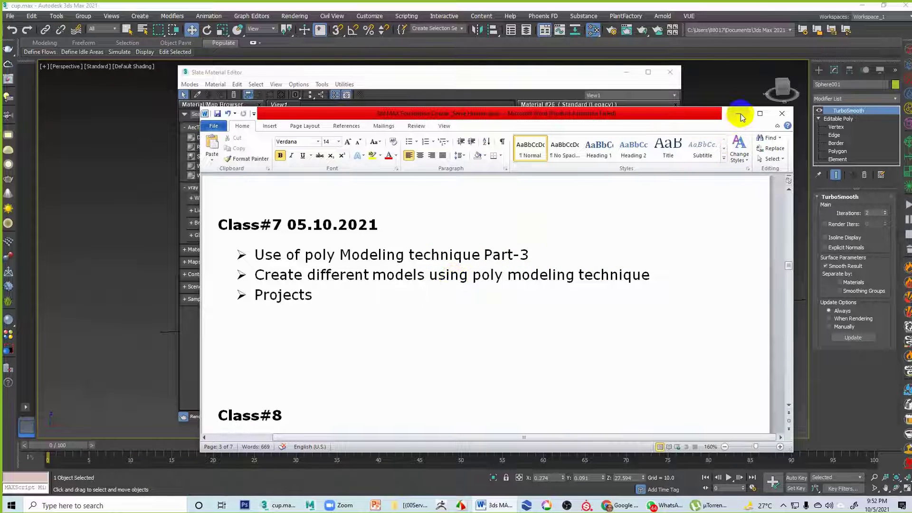
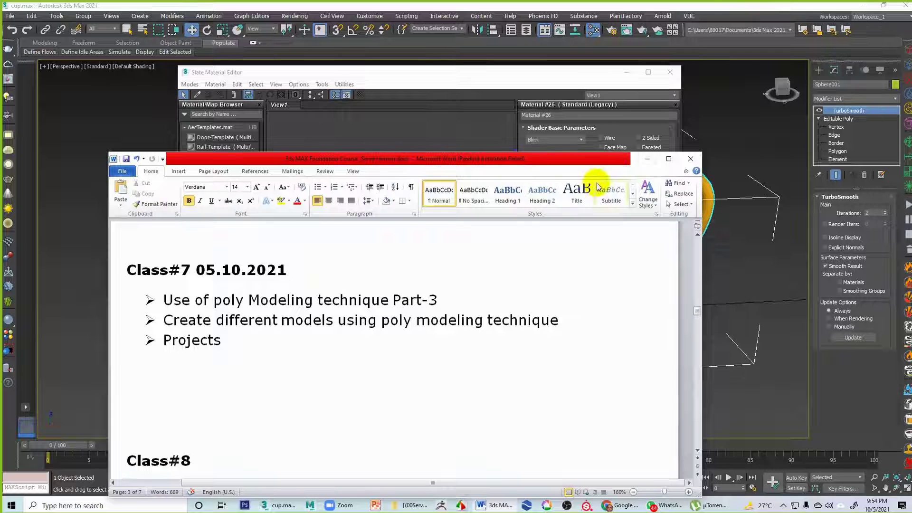
{"action": "left_click", "coordinate": [529, 78]}
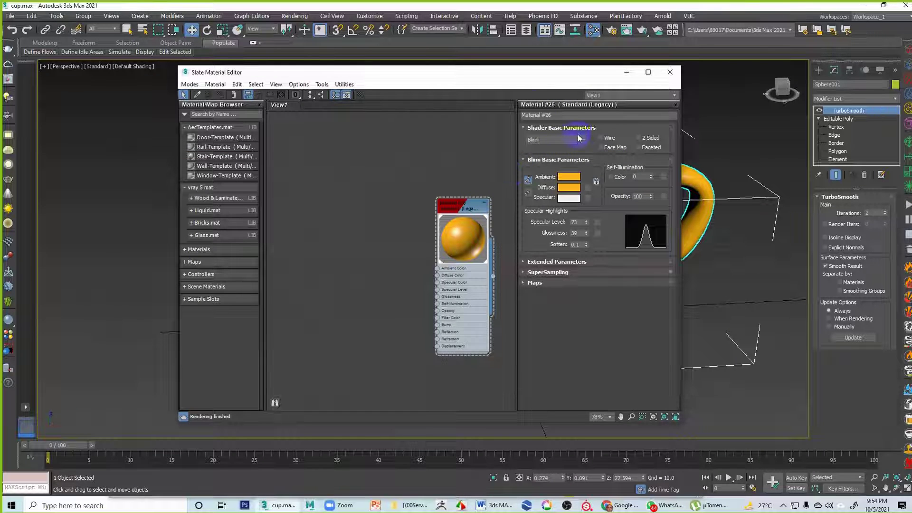
Minimise the Slate Material Editor and reset the scene to an empty four-viewport layout.
{"action": "left_click", "coordinate": [626, 72]}
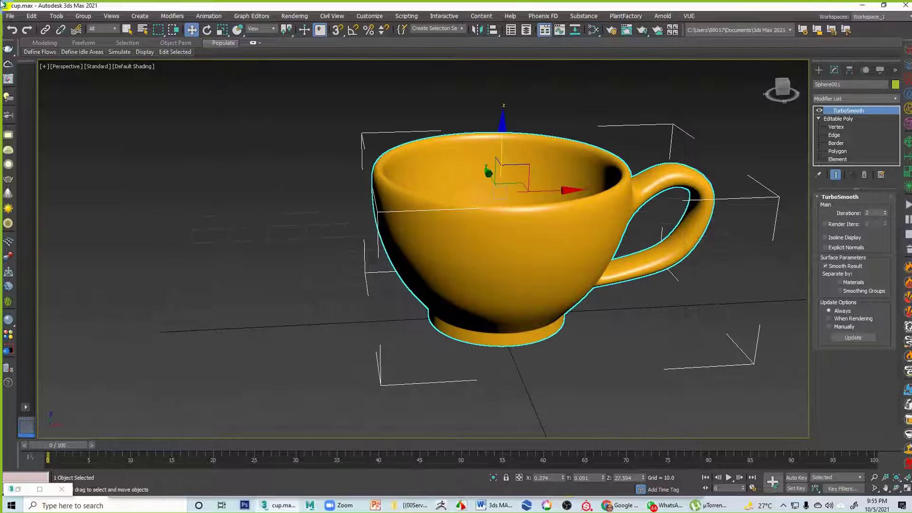
{"action": "middle_click_drag", "start_coordinate": [381, 255], "coordinate": [281, 264]}
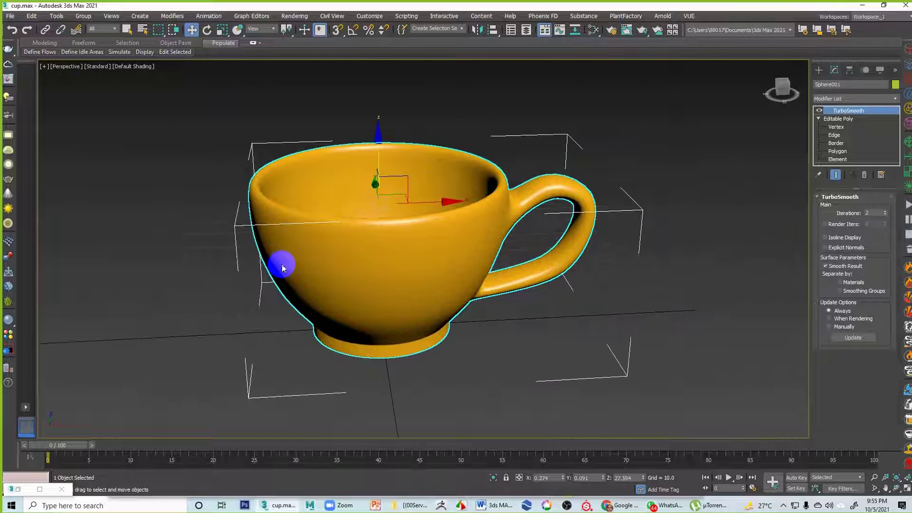
{"action": "left_click", "coordinate": [10, 15]}
{"action": "left_click", "coordinate": [24, 37]}
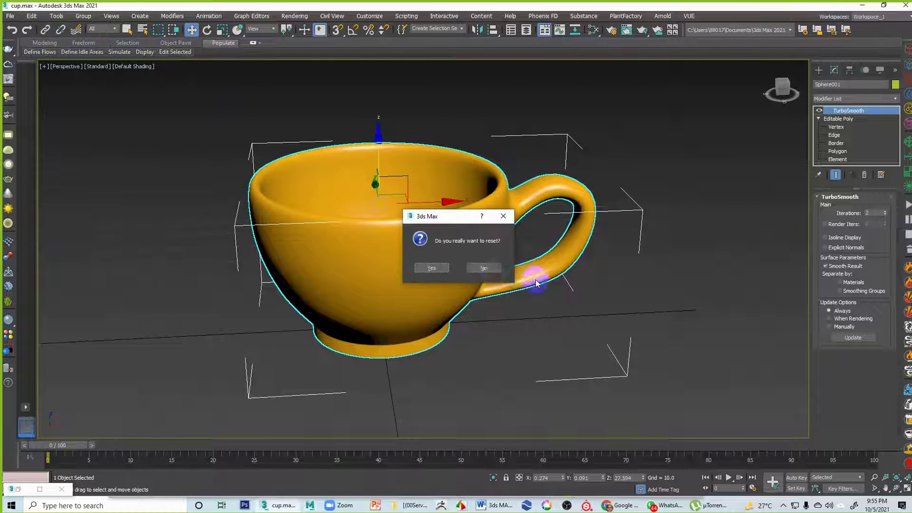
{"action": "left_click", "coordinate": [431, 268]}
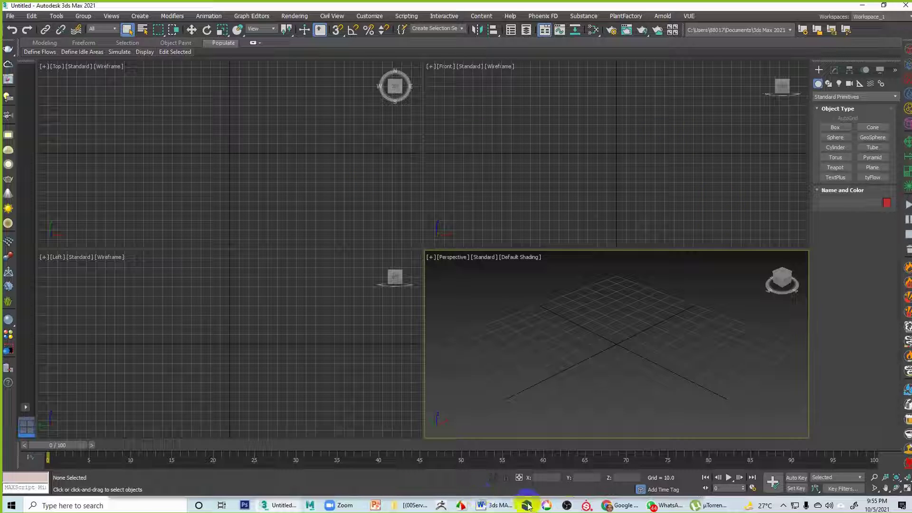
Switch to the Word course outline and move and enlarge its window for easier reading.
{"action": "mouse_move", "coordinate": [485, 506]}
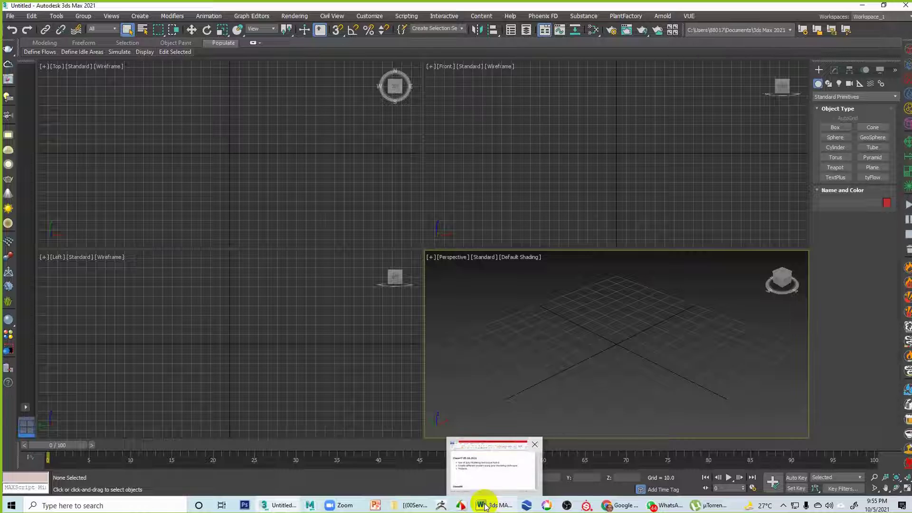
{"action": "left_click", "coordinate": [498, 476]}
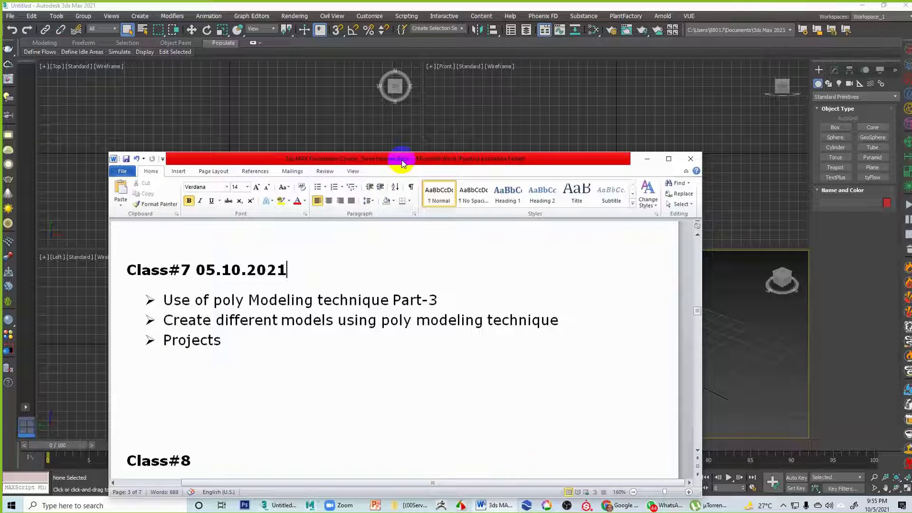
{"action": "left_click_drag", "start_coordinate": [401, 158], "coordinate": [445, 37]}
{"action": "left_click_drag", "start_coordinate": [603, 37], "coordinate": [589, 27]}
{"action": "left_click_drag", "start_coordinate": [722, 362], "coordinate": [753, 453]}
Read through the upcoming class topics in the course outline, from Class#7 through Class#21.
{"action": "scroll", "coordinate": [554, 295], "scroll_direction": "down", "scroll_amount": 3}
{"action": "scroll", "coordinate": [554, 295], "scroll_direction": "down", "scroll_amount": 10}
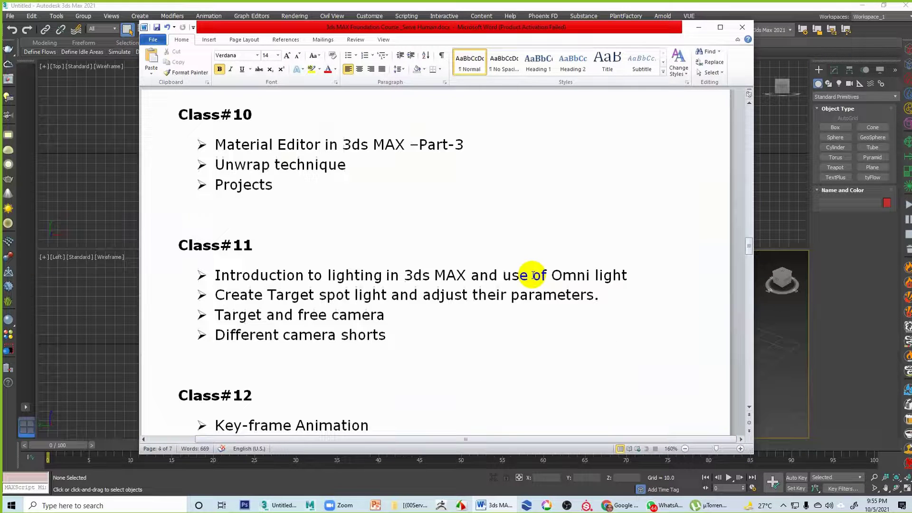
{"action": "scroll", "coordinate": [533, 276], "scroll_direction": "down", "scroll_amount": 10}
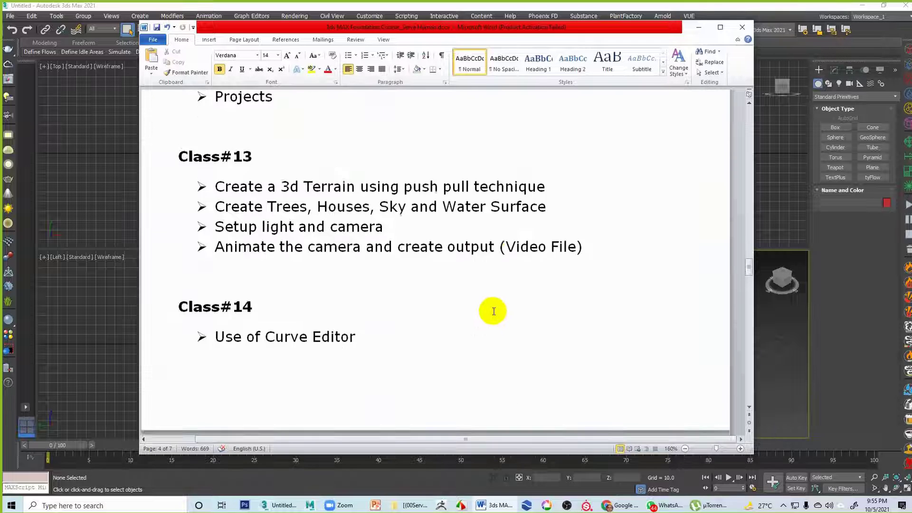
{"action": "scroll", "coordinate": [497, 316], "scroll_direction": "down", "scroll_amount": 2}
{"action": "scroll", "coordinate": [499, 315], "scroll_direction": "down", "scroll_amount": 10}
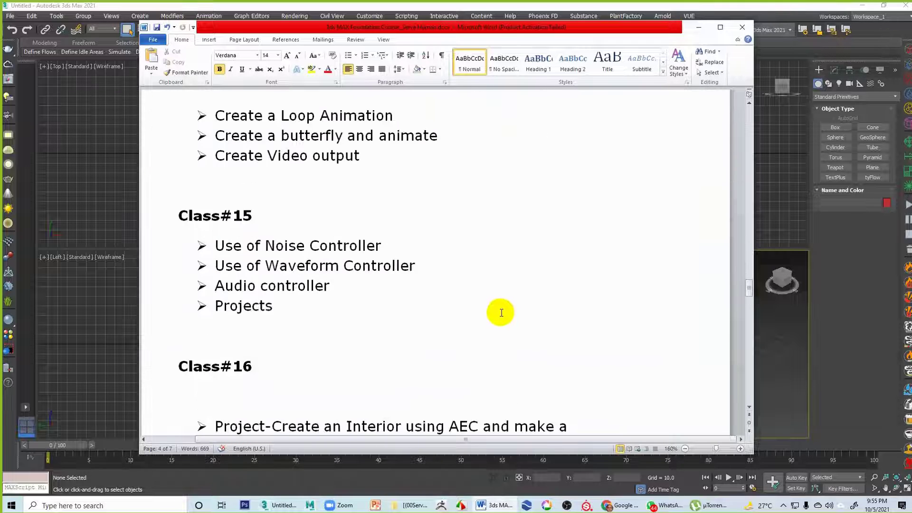
{"action": "scroll", "coordinate": [501, 314], "scroll_direction": "down", "scroll_amount": 3}
{"action": "scroll", "coordinate": [501, 314], "scroll_direction": "down", "scroll_amount": 10}
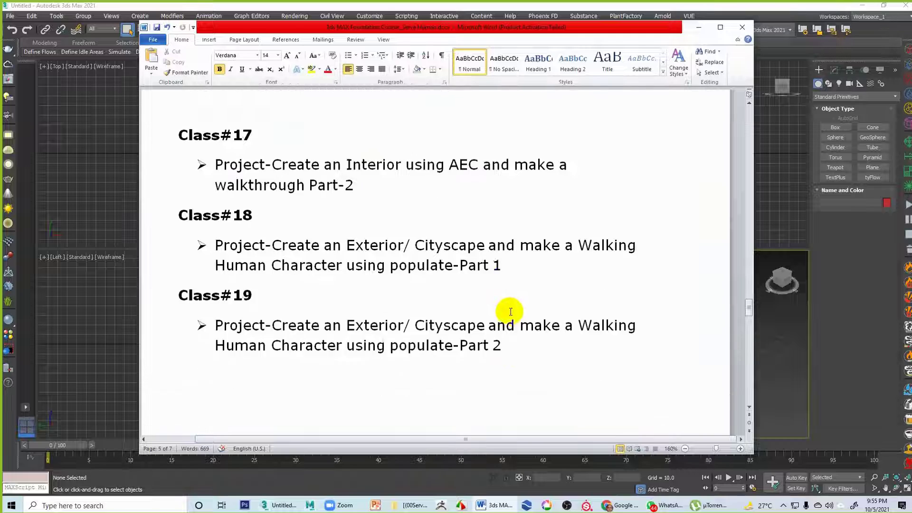
{"action": "scroll", "coordinate": [504, 315], "scroll_direction": "down", "scroll_amount": 3}
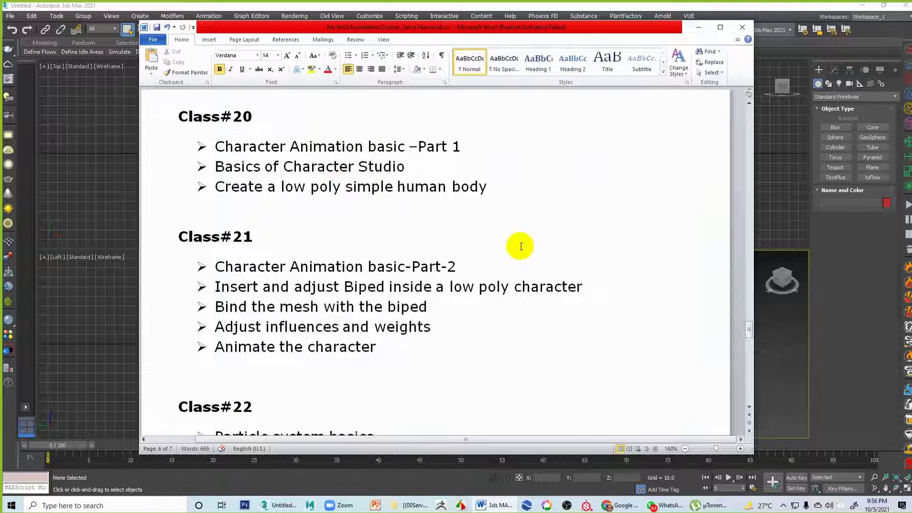
Highlight the Class#20 topic about the low poly simple human body, and minimise Word to return to 3ds Max.
{"action": "scroll", "coordinate": [527, 228], "scroll_direction": "up", "scroll_amount": 2}
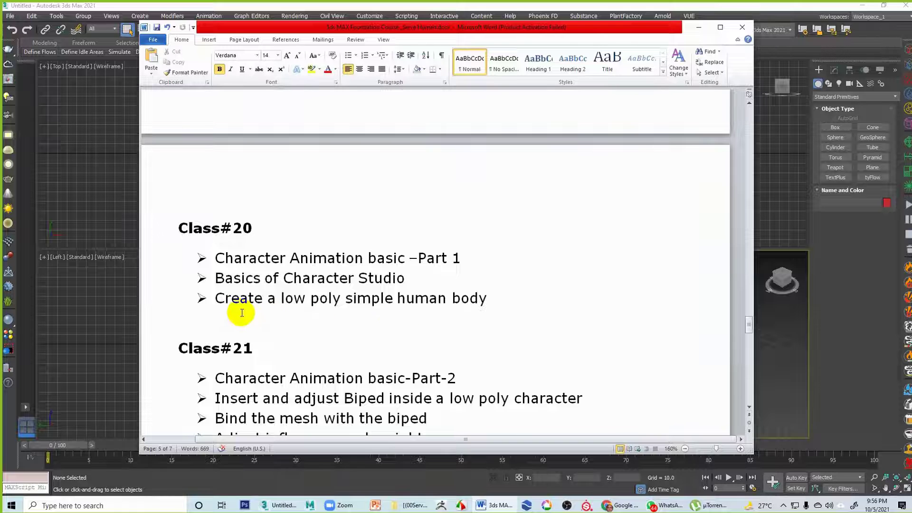
{"action": "left_click_drag", "start_coordinate": [282, 300], "coordinate": [538, 326]}
{"action": "right_click", "coordinate": [676, 62]}
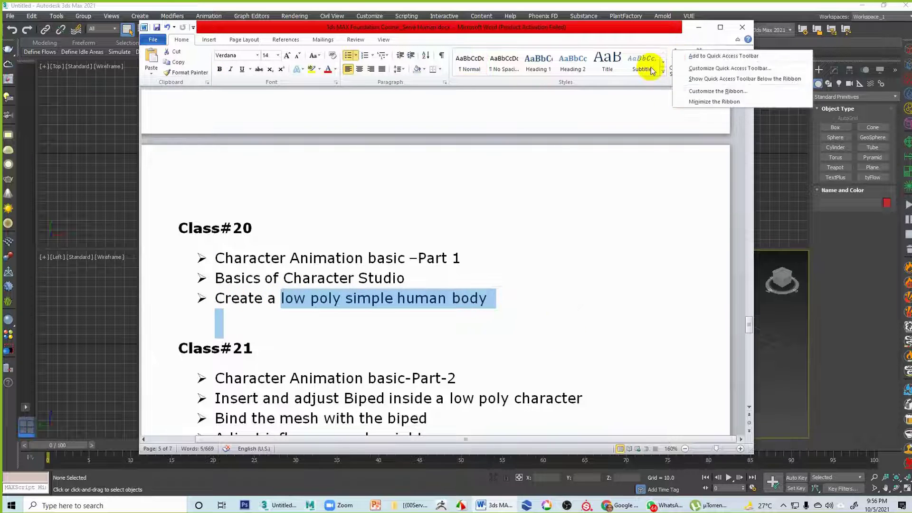
{"action": "left_click", "coordinate": [766, 138]}
{"action": "left_click", "coordinate": [698, 27]}
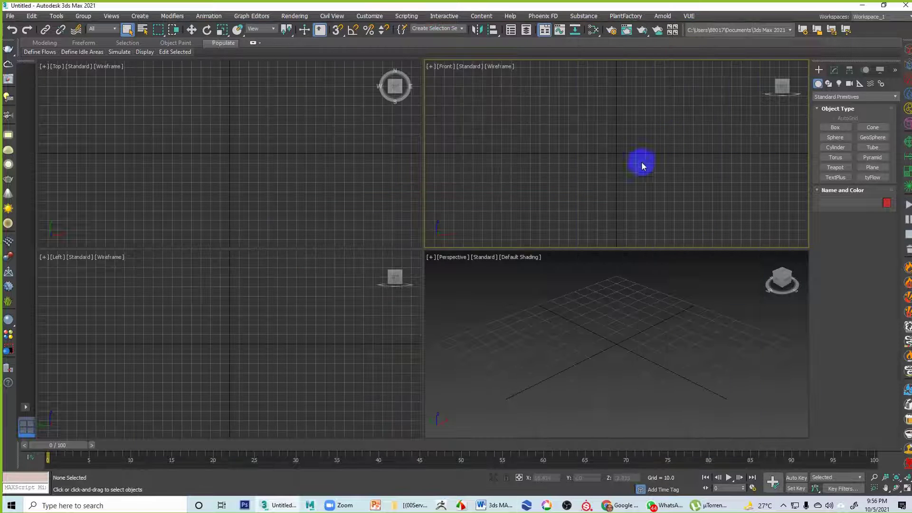
{"action": "left_click", "coordinate": [351, 229]}
{"action": "left_click", "coordinate": [361, 305]}
{"action": "left_click", "coordinate": [535, 347]}
{"action": "left_click", "coordinate": [582, 198]}
{"action": "left_click", "coordinate": [573, 341]}
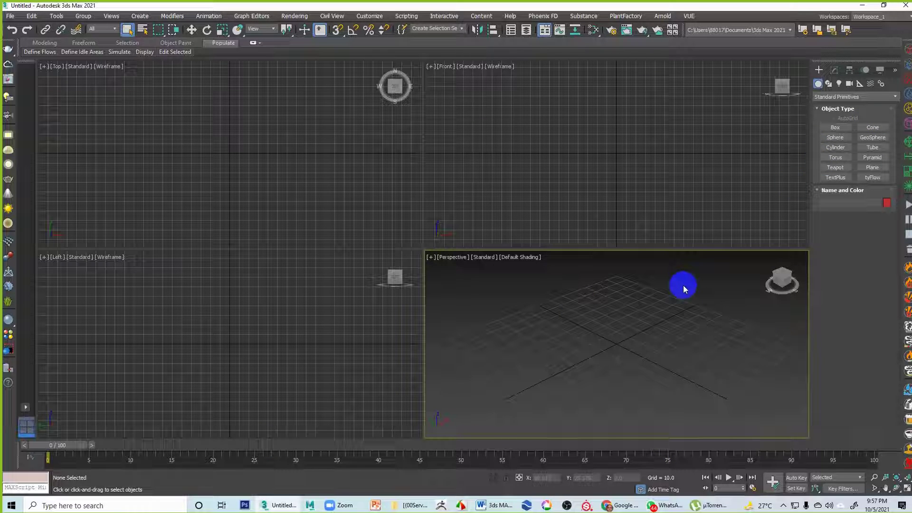
Reopen the recent cup.max scene and examine the inside of the orange cup from above.
{"action": "left_click", "coordinate": [9, 16]}
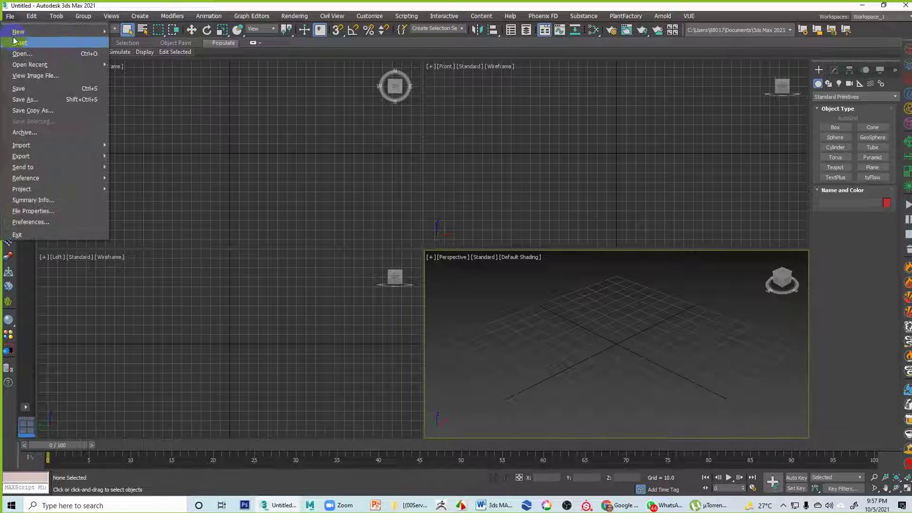
{"action": "mouse_move", "coordinate": [71, 64]}
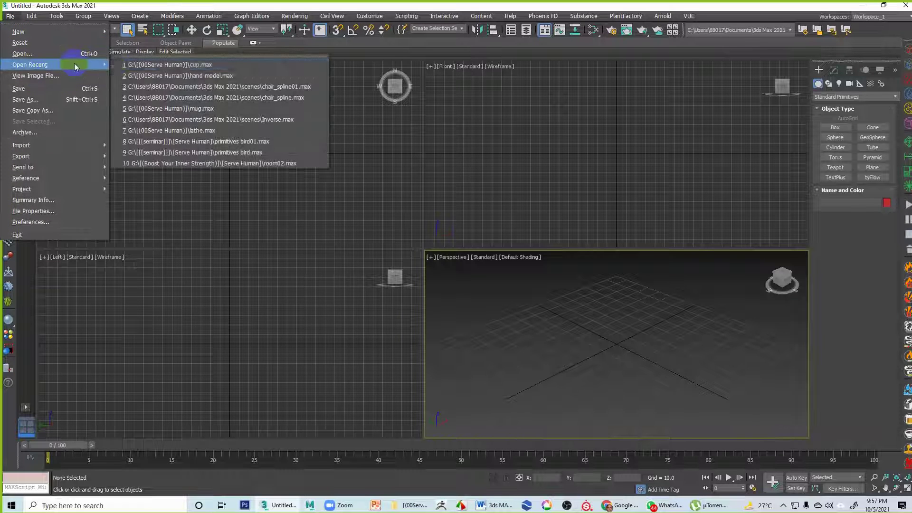
{"action": "left_click", "coordinate": [193, 64]}
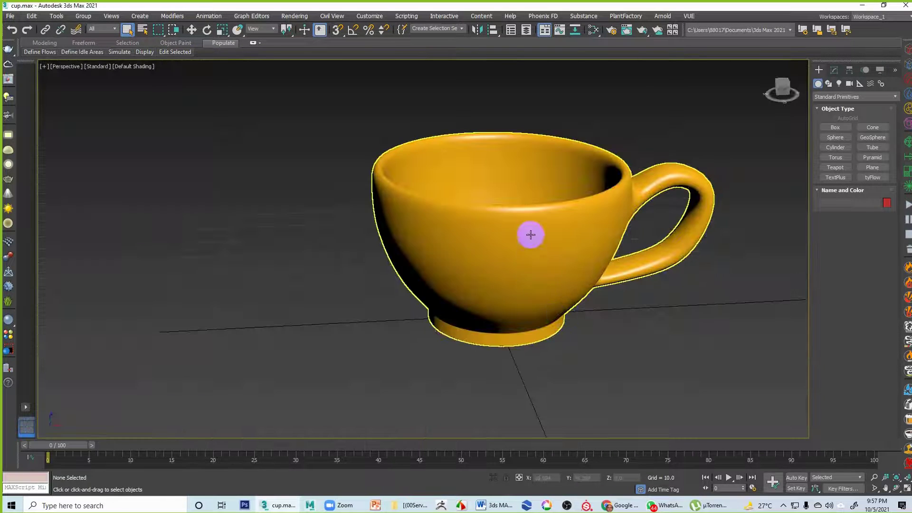
{"action": "middle_click_drag", "start_coordinate": [536, 274], "coordinate": [525, 301], "text": "alt"}
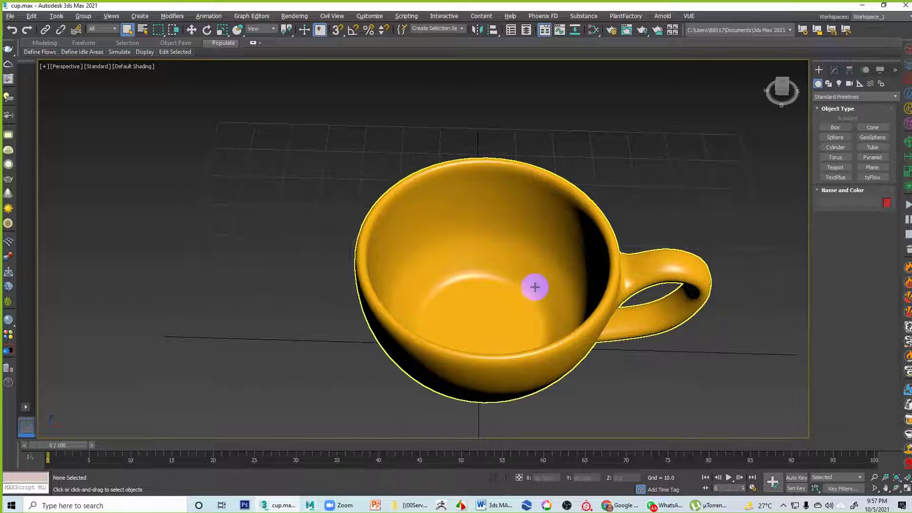
Reset 3ds Max to clear the reopened cup scene.
{"action": "left_click", "coordinate": [9, 16]}
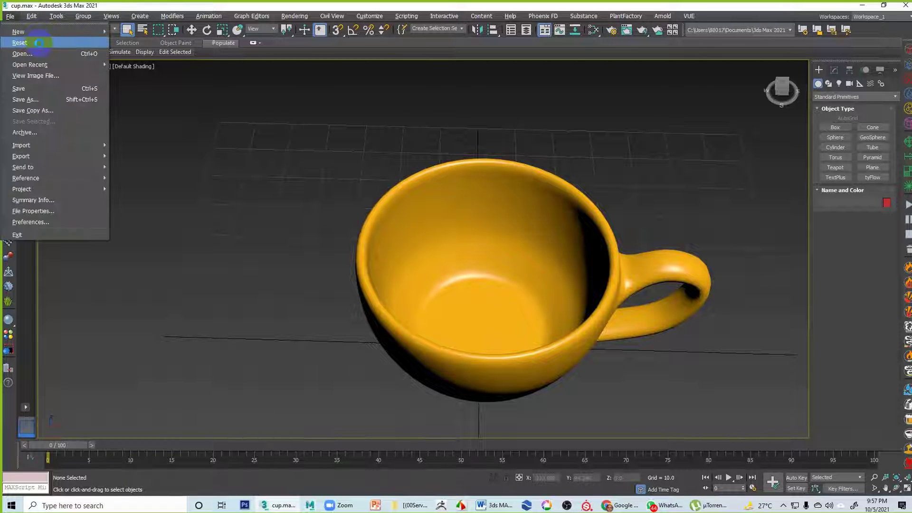
{"action": "left_click", "coordinate": [41, 43]}
{"action": "left_click", "coordinate": [430, 267]}
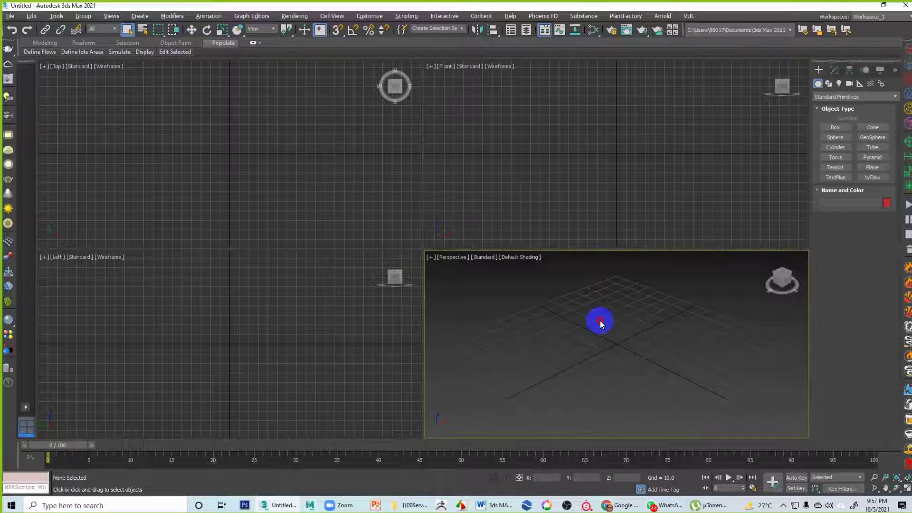
Create a cylinder at the grid centre in the Perspective view, about 27 in radius and 36.5 high.
{"action": "left_click", "coordinate": [835, 161]}
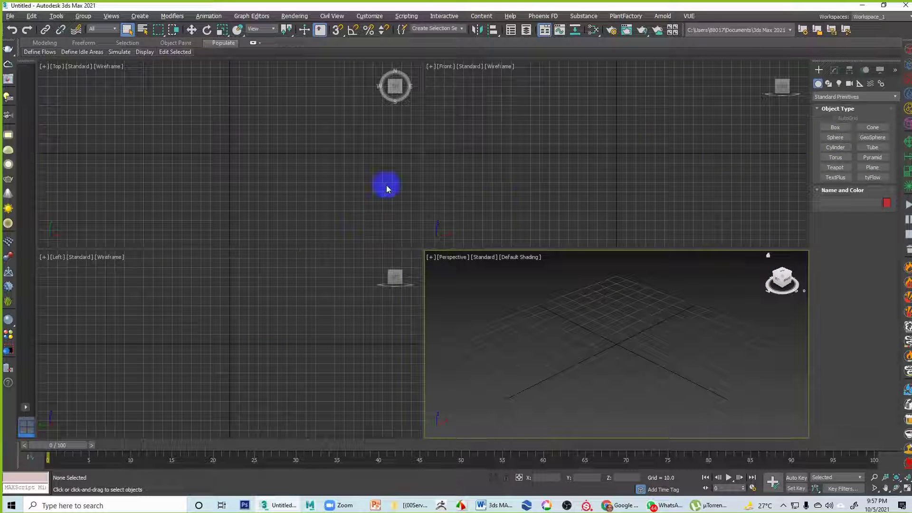
{"action": "left_click", "coordinate": [835, 148]}
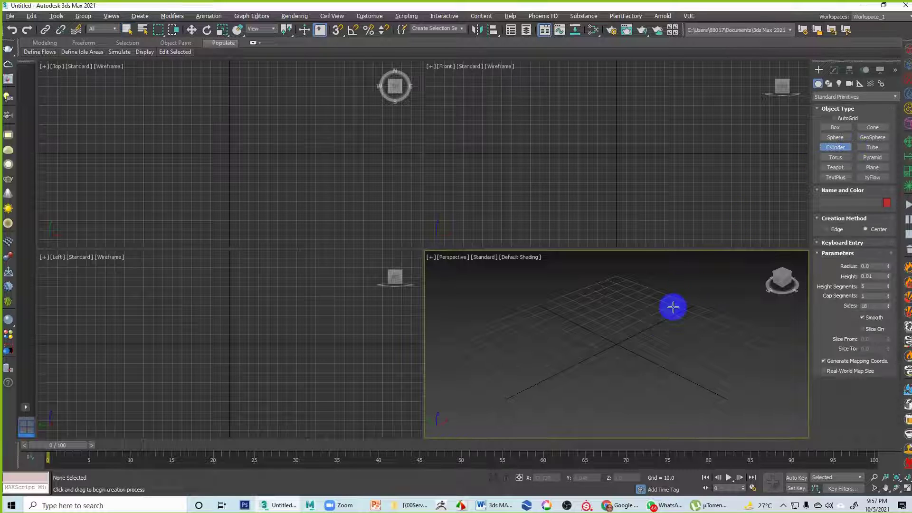
{"action": "left_click_drag", "start_coordinate": [618, 342], "coordinate": [617, 375]}
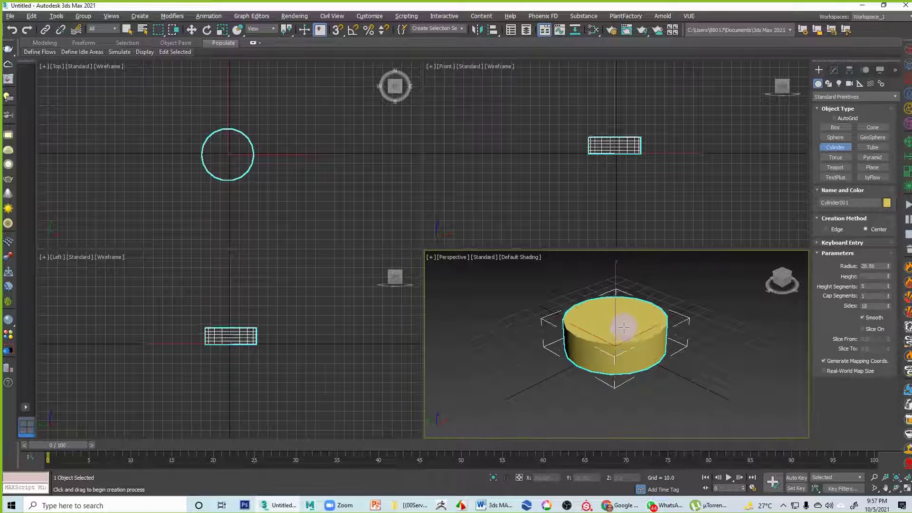
{"action": "left_click", "coordinate": [623, 298]}
Set the cylinder's height segments to 20.
{"action": "left_click", "coordinate": [833, 70]}
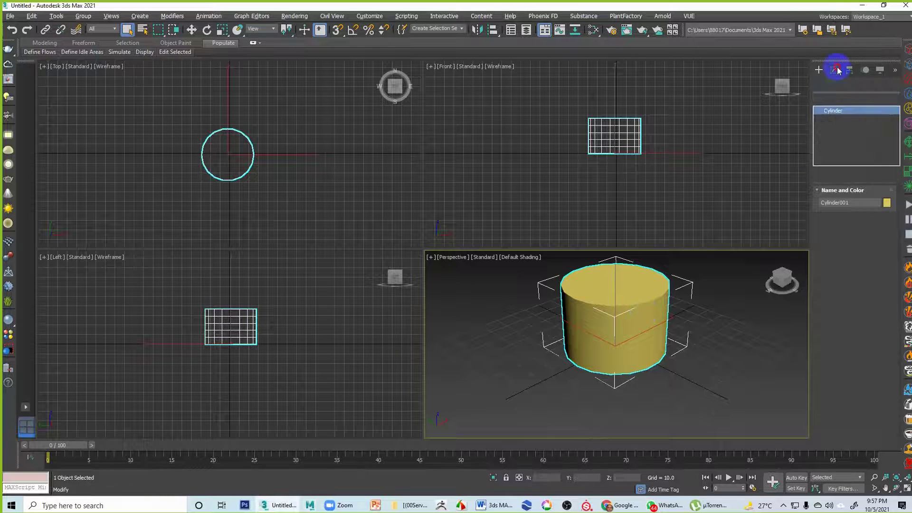
{"action": "left_click", "coordinate": [871, 241]}
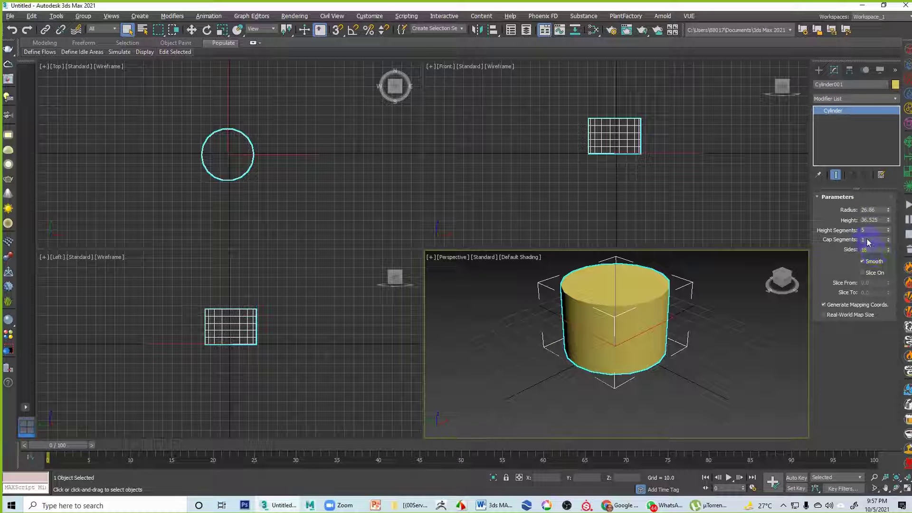
{"action": "left_click", "coordinate": [874, 229]}
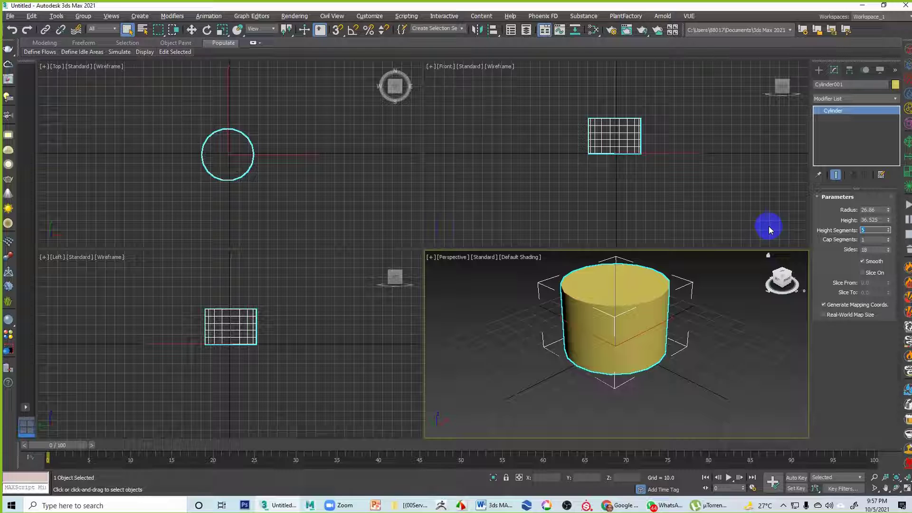
{"action": "type", "text": "20"}
{"action": "key", "text": "Return"}
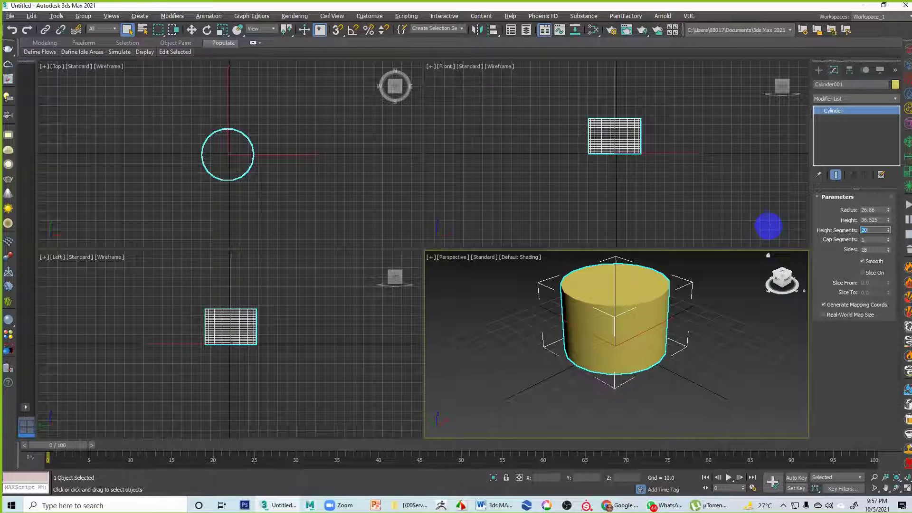
{"action": "mouse_move", "coordinate": [692, 316]}
{"action": "middle_mouse_down", "text": "alt"}
{"action": "mouse_move", "coordinate": [681, 312]}
{"action": "mouse_move", "coordinate": [704, 318]}
{"action": "middle_mouse_up", "text": "alt"}
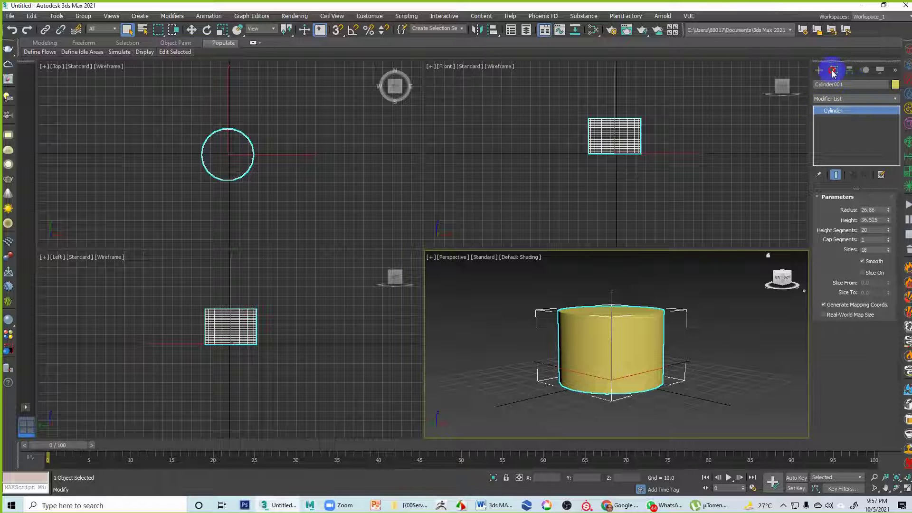
Add a Taper modifier to the cylinder with amount 0.38 and curve 0.85 to form a rounded cup body.
{"action": "left_click", "coordinate": [834, 98]}
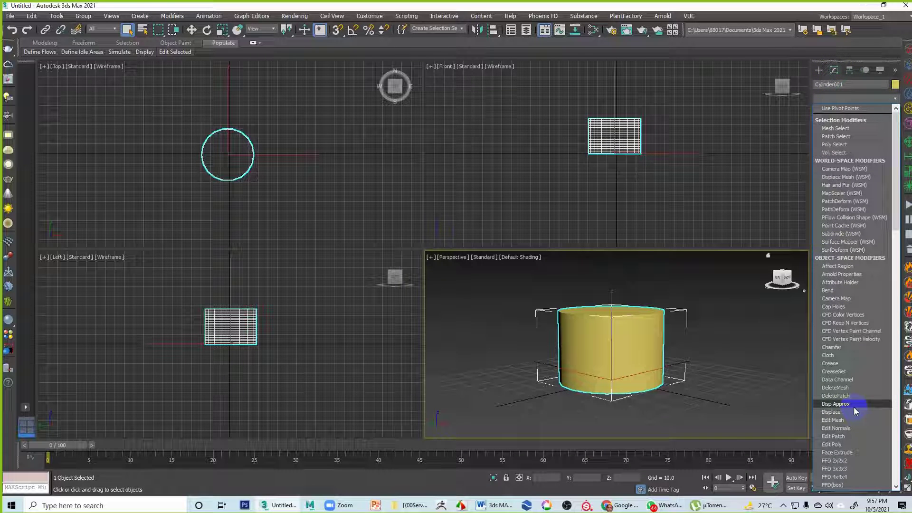
{"action": "key", "text": "t"}
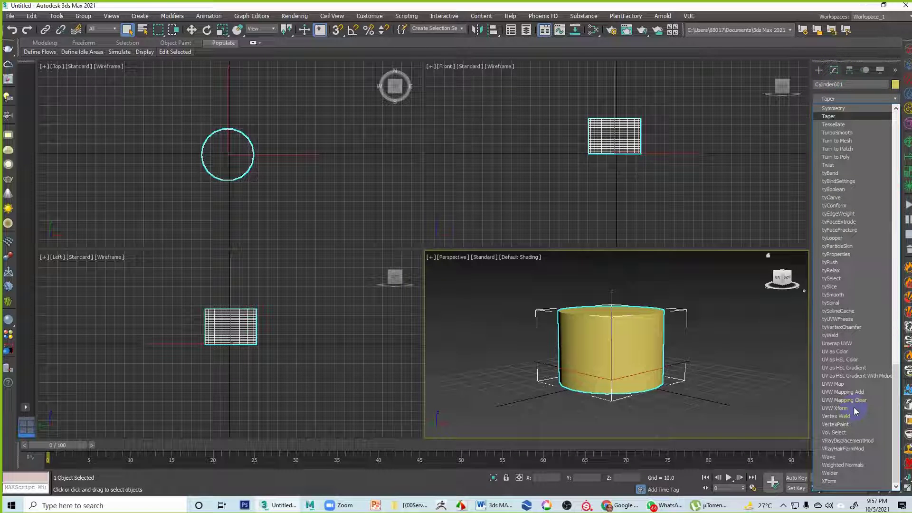
{"action": "key", "text": "Return"}
{"action": "left_click_drag", "start_coordinate": [876, 219], "coordinate": [886, 199]}
{"action": "left_click_drag", "start_coordinate": [878, 232], "coordinate": [883, 182]}
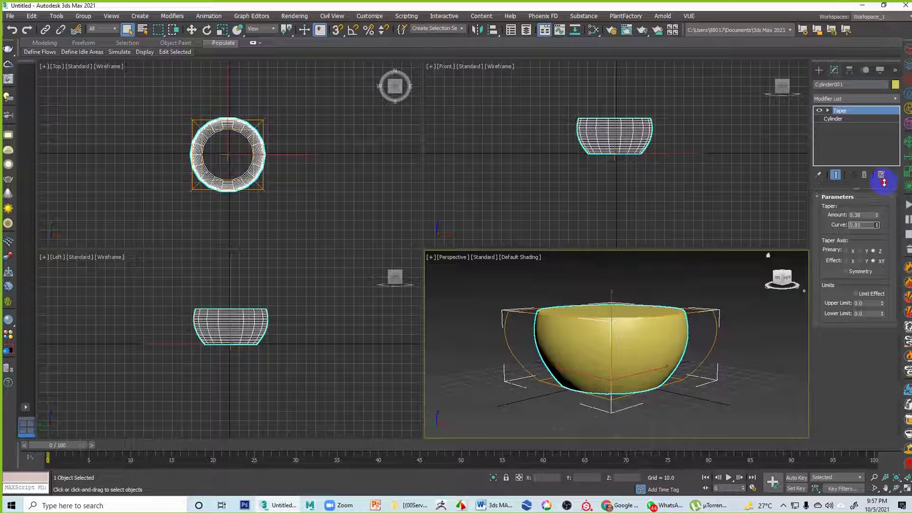
Limit the Taper effect to an upper limit of 31.7 and lower limit of 1.43, and reselect the body in the Front view.
{"action": "left_click", "coordinate": [864, 296]}
{"action": "left_click_drag", "start_coordinate": [882, 307], "coordinate": [811, 363]}
{"action": "left_click_drag", "start_coordinate": [882, 317], "coordinate": [879, 242]}
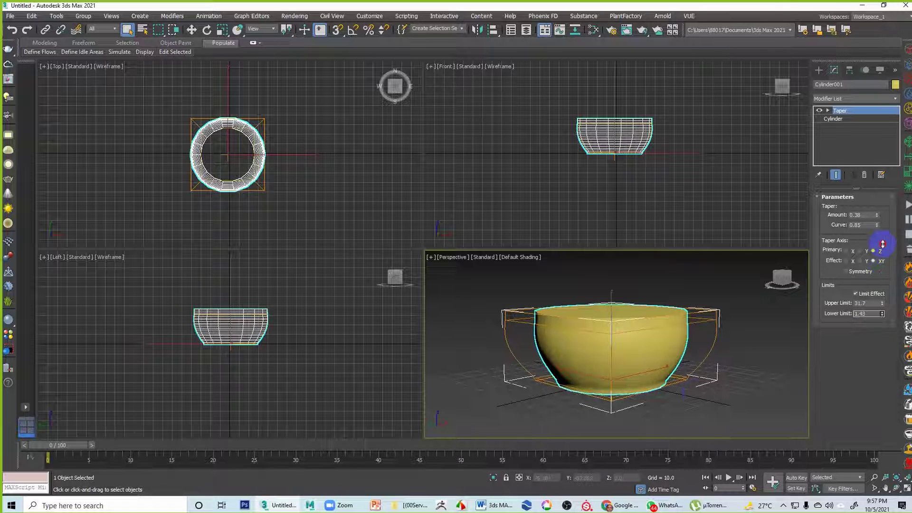
{"action": "middle_click_drag", "start_coordinate": [702, 372], "coordinate": [688, 356], "text": "alt"}
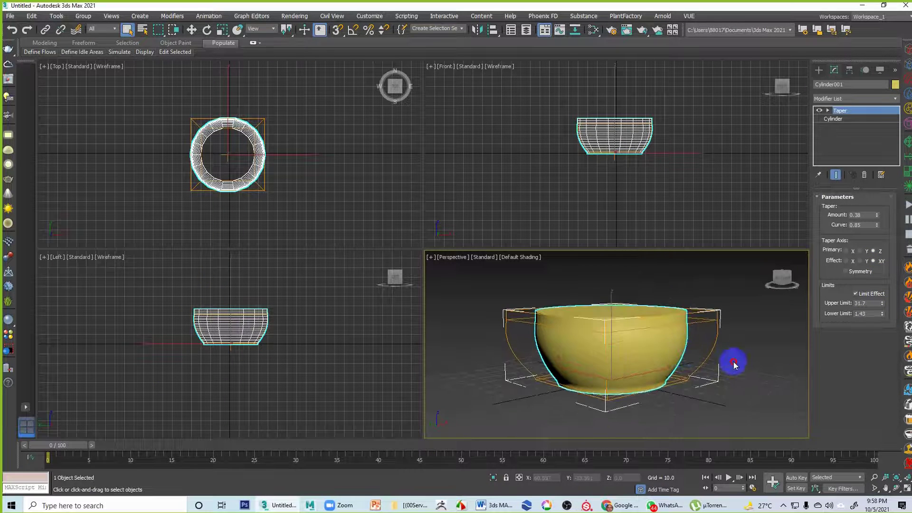
{"action": "left_click", "coordinate": [727, 356]}
{"action": "left_click", "coordinate": [613, 128]}
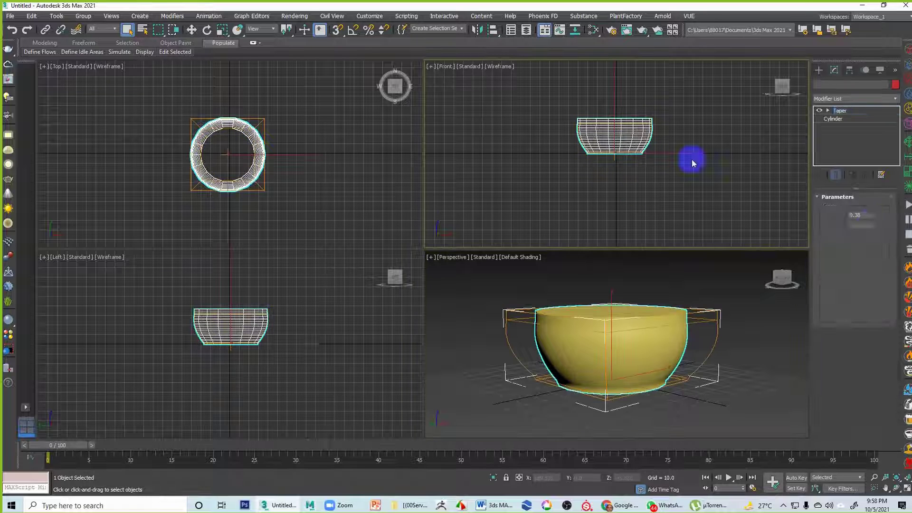
Raise the Taper amount to 0.74 so the cup body flares more widely toward the rim.
{"action": "left_click_drag", "start_coordinate": [877, 217], "coordinate": [886, 197]}
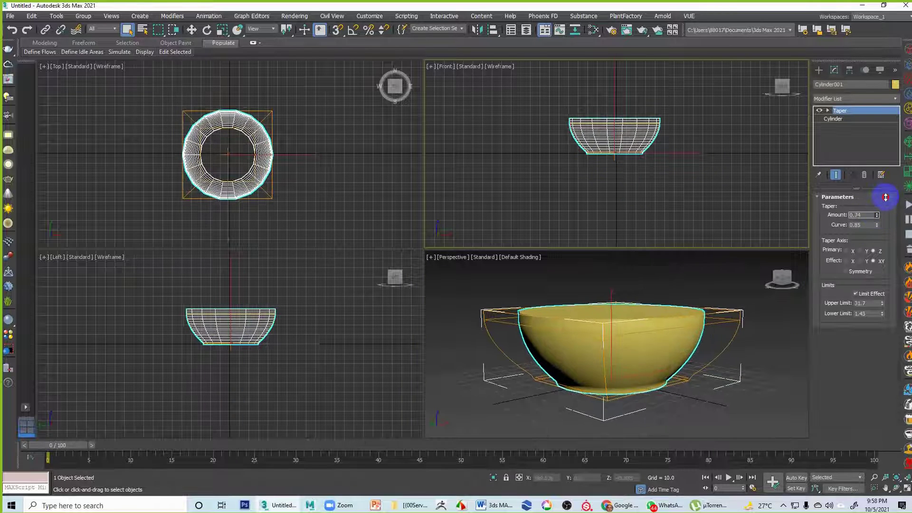
{"action": "left_click", "coordinate": [727, 362]}
{"action": "mouse_move", "coordinate": [631, 321]}
{"action": "middle_mouse_down", "text": "alt"}
{"action": "mouse_move", "coordinate": [643, 354]}
{"action": "mouse_move", "coordinate": [644, 323]}
{"action": "middle_mouse_up", "text": "alt"}
{"action": "scroll", "coordinate": [643, 218], "scroll_direction": "up", "scroll_amount": 5}
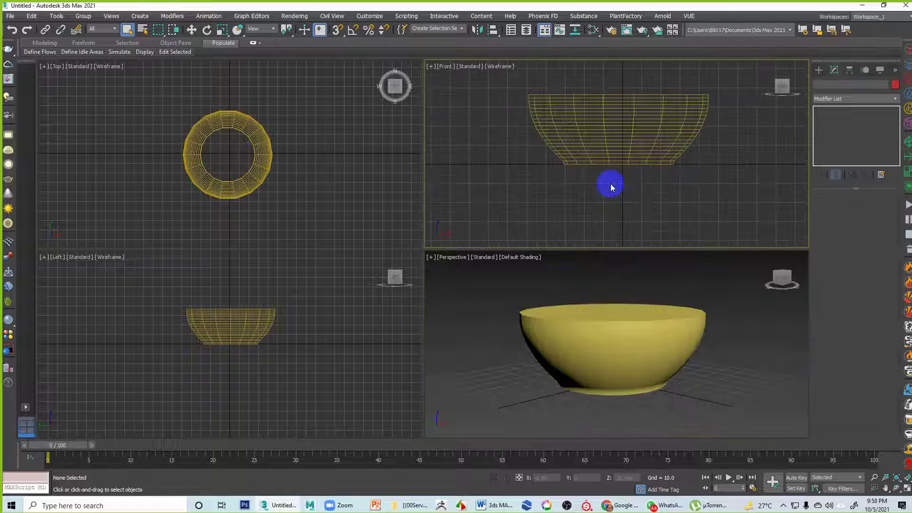
Make one scaled-down copy of the cup body inside the original, at about 87 percent uniform scale.
{"action": "left_click", "coordinate": [624, 179]}
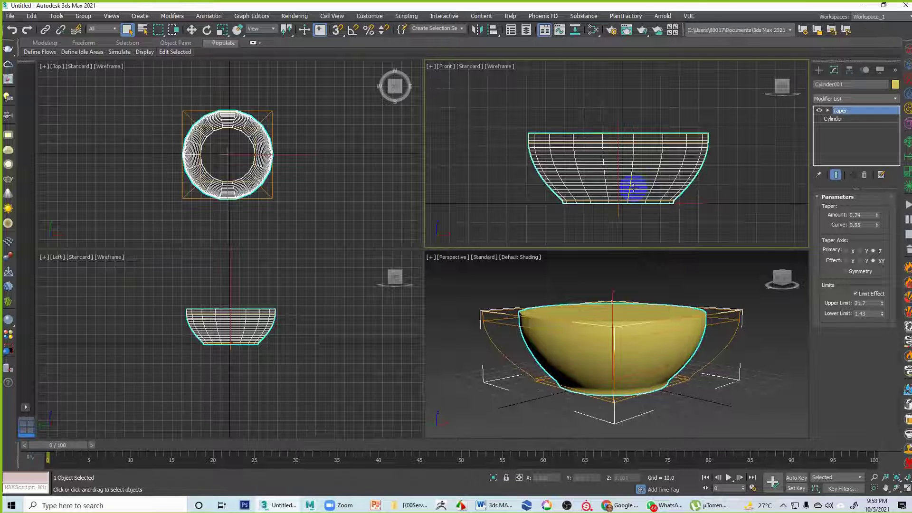
{"action": "key", "text": "r"}
{"action": "left_click_drag", "start_coordinate": [627, 190], "coordinate": [627, 199], "text": "shift"}
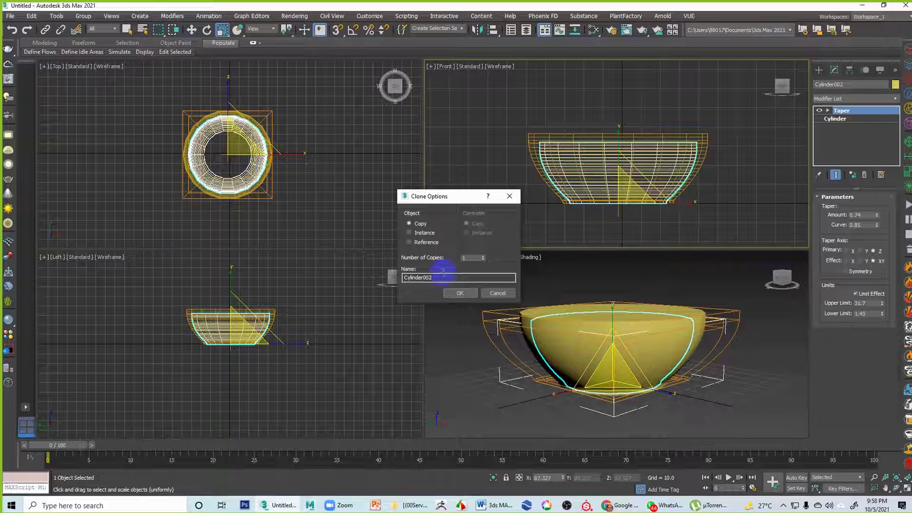
{"action": "left_click", "coordinate": [460, 295]}
Move the inner copy up slightly off the base and stretch its height to 111 percent, past the outer rim.
{"action": "key", "text": "w"}
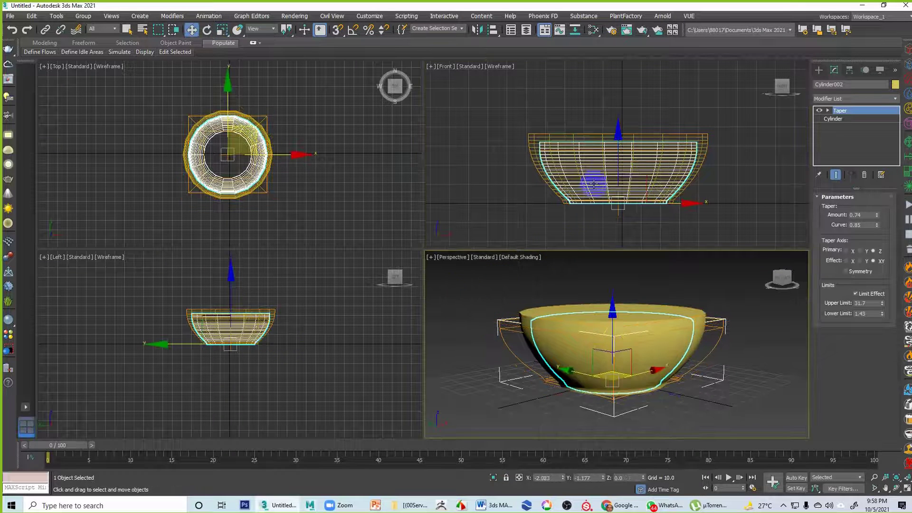
{"action": "left_click_drag", "start_coordinate": [618, 136], "coordinate": [619, 131]}
{"action": "key", "text": "r"}
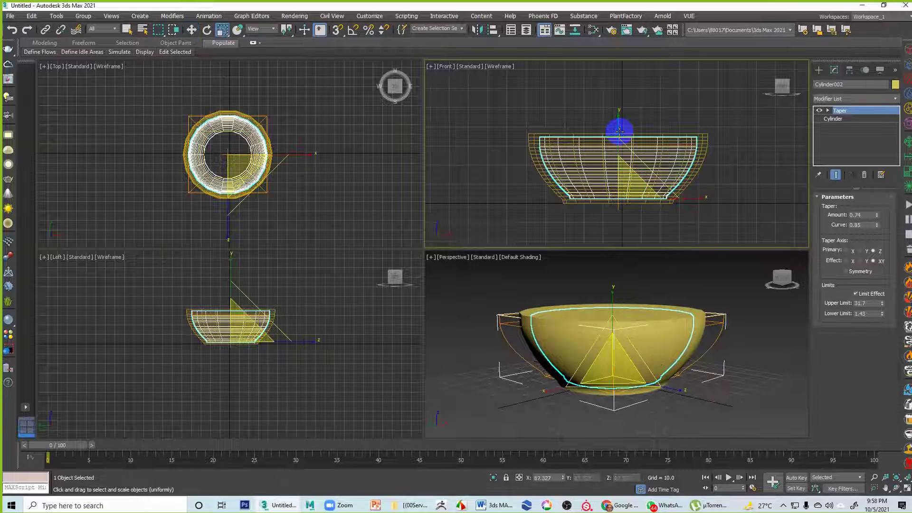
{"action": "left_click_drag", "start_coordinate": [616, 116], "coordinate": [616, 112]}
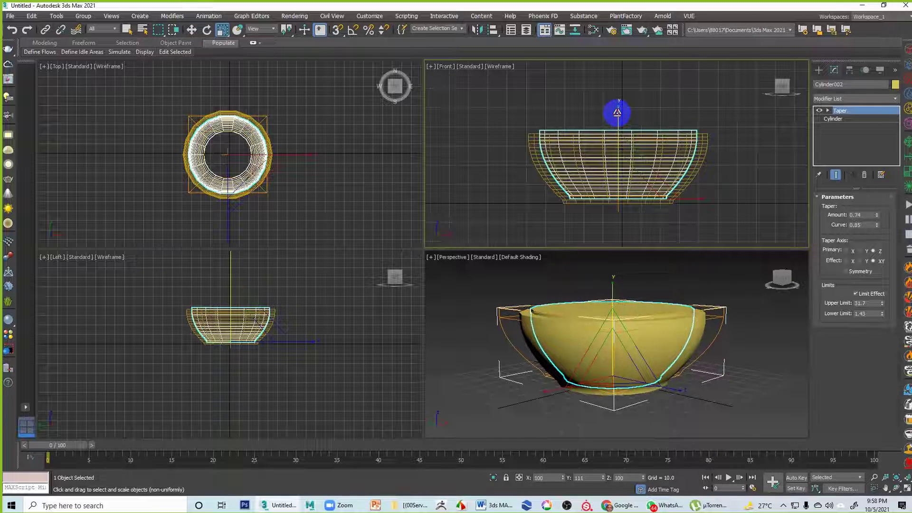
Enlarge the inner copy uniformly to about 92 percent scale for a thinner cup wall.
{"action": "left_click", "coordinate": [716, 363]}
{"action": "middle_click_drag", "start_coordinate": [716, 362], "coordinate": [562, 378], "text": "alt"}
{"action": "left_click", "coordinate": [540, 363]}
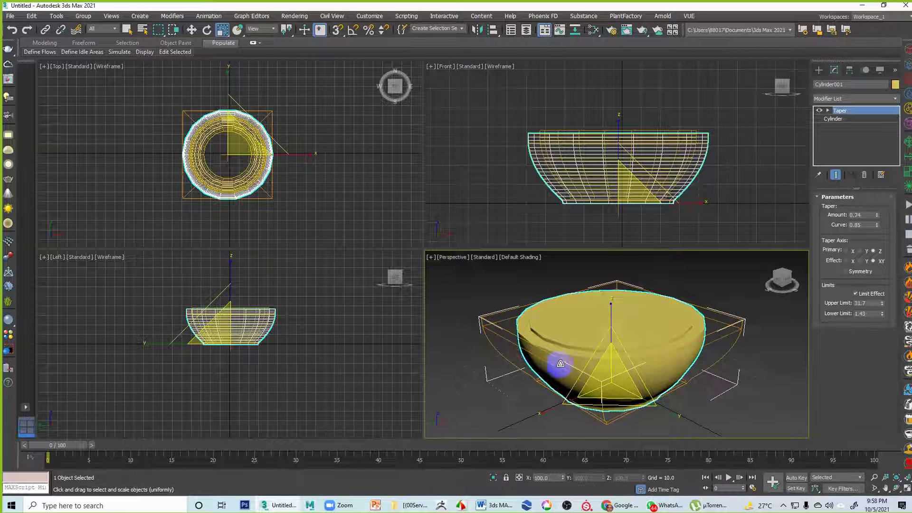
{"action": "left_click", "coordinate": [670, 129]}
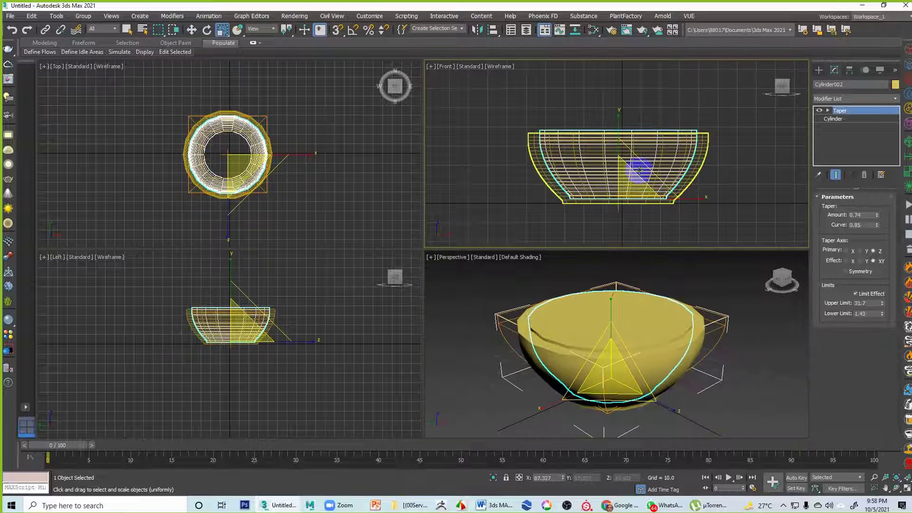
{"action": "left_click", "coordinate": [627, 187]}
{"action": "left_click_drag", "start_coordinate": [627, 187], "coordinate": [628, 187]}
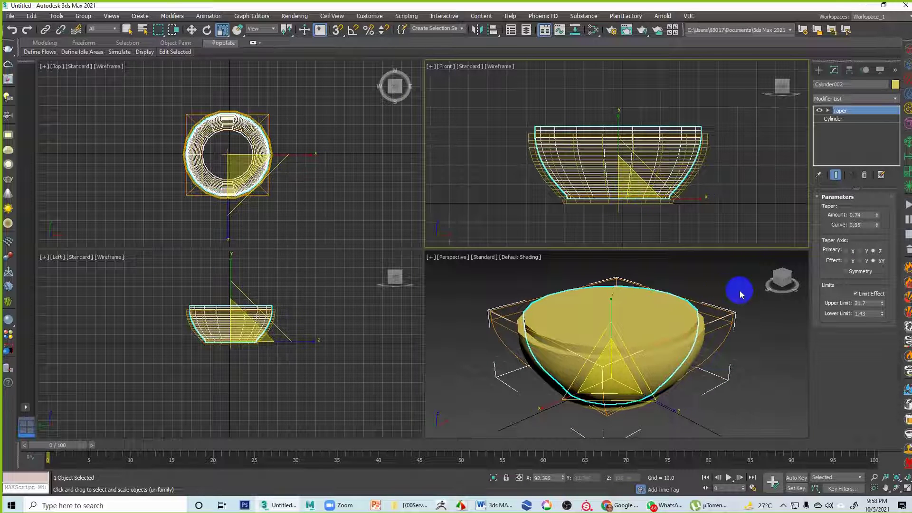
Subtract the inner copy from the outer body with a Boolean compound object to hollow out the bowl.
{"action": "left_click", "coordinate": [737, 285]}
{"action": "left_click", "coordinate": [679, 356]}
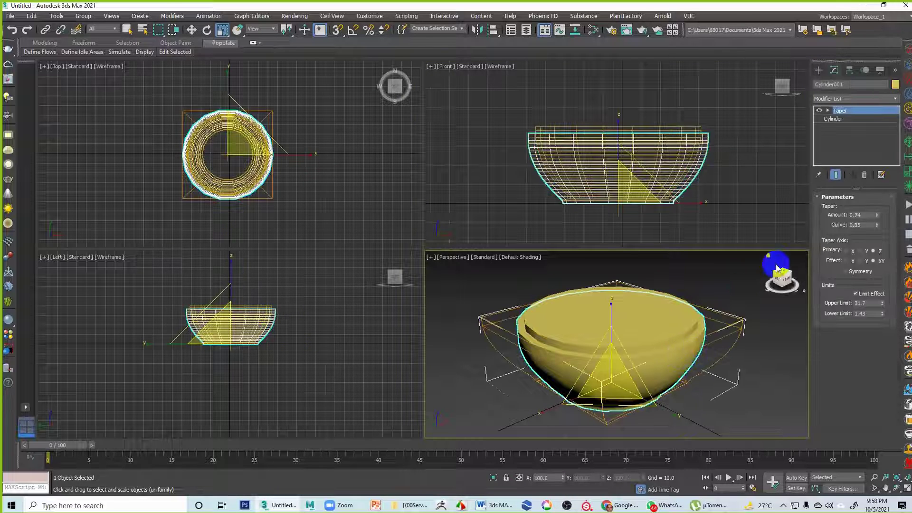
{"action": "left_click", "coordinate": [819, 70]}
{"action": "left_click", "coordinate": [838, 97]}
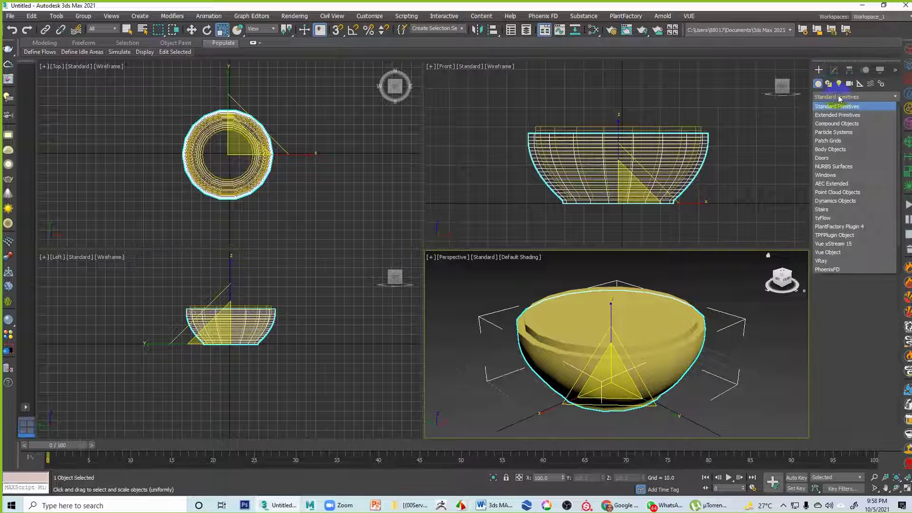
{"action": "left_click", "coordinate": [831, 124]}
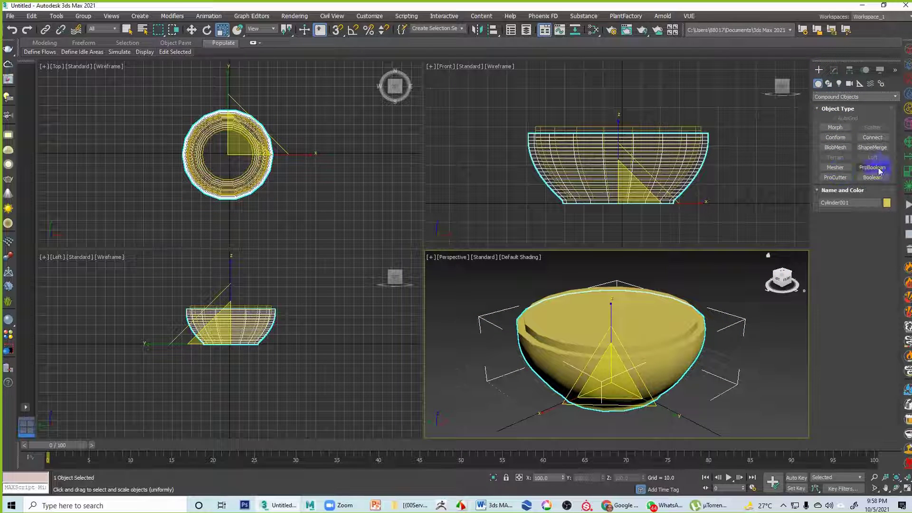
{"action": "left_click", "coordinate": [870, 178]}
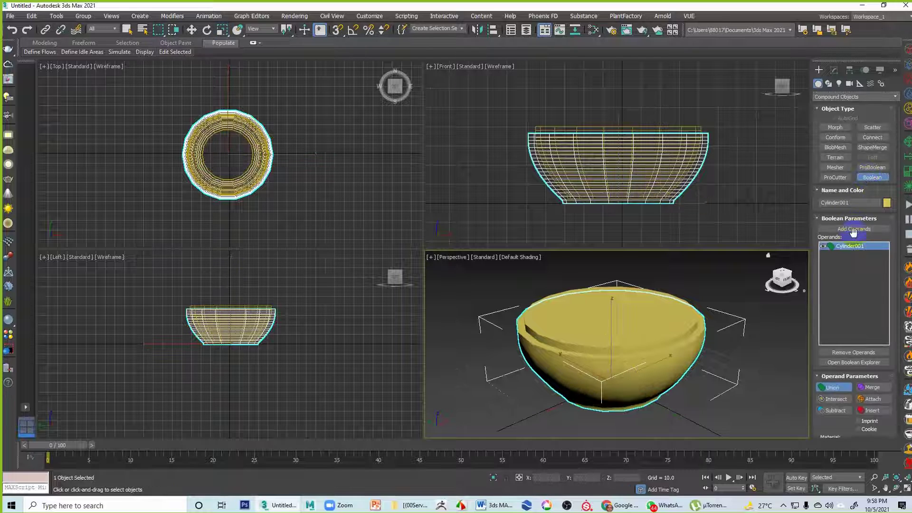
{"action": "left_click", "coordinate": [823, 412]}
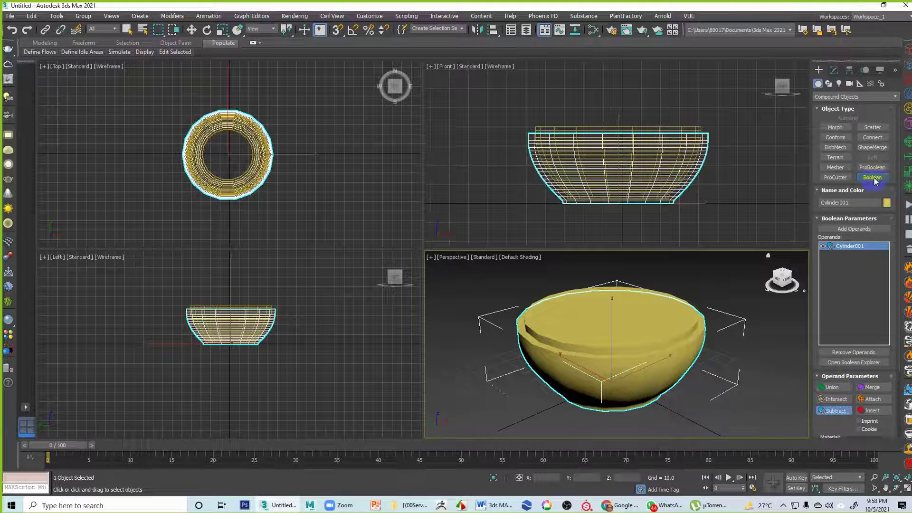
{"action": "left_click", "coordinate": [854, 228]}
{"action": "left_click", "coordinate": [644, 316]}
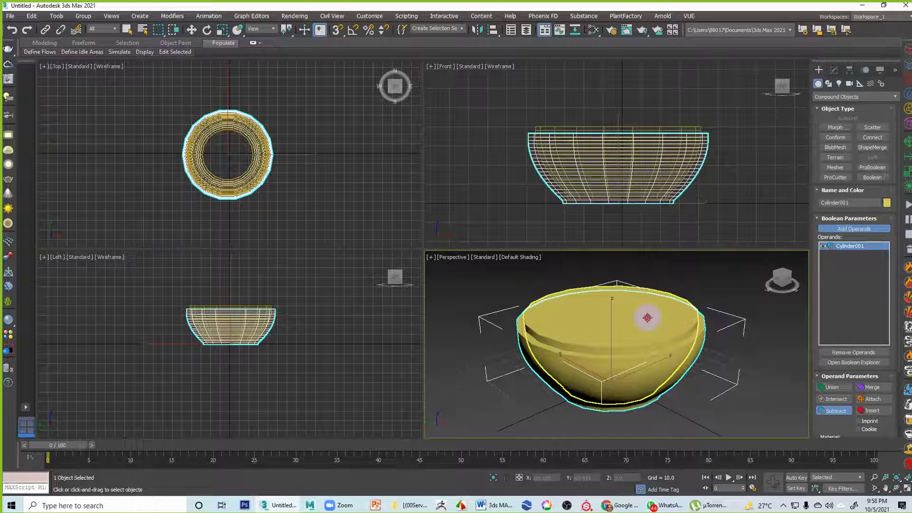
{"action": "mouse_move", "coordinate": [711, 342]}
{"action": "middle_mouse_down", "text": "alt"}
{"action": "mouse_move", "coordinate": [710, 389]}
{"action": "mouse_move", "coordinate": [712, 354]}
{"action": "middle_mouse_up", "text": "alt"}
{"action": "left_click", "coordinate": [834, 70]}
{"action": "key", "text": "r"}
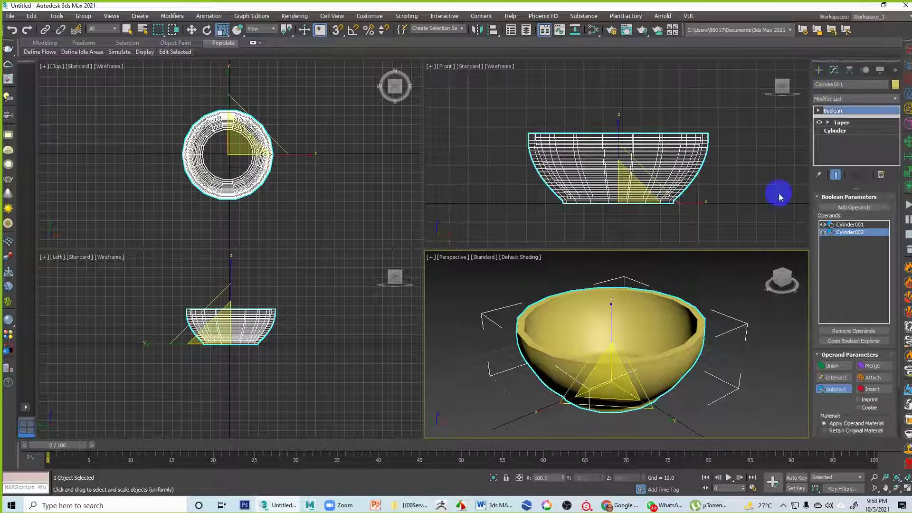
Examine the hollow bowl's rim, wall and base in the maximized Perspective view with edged faces turned on.
{"action": "left_click", "coordinate": [721, 317]}
{"action": "key", "text": "alt+w"}
{"action": "mouse_move", "coordinate": [596, 292]}
{"action": "middle_mouse_down", "text": "alt"}
{"action": "mouse_move", "coordinate": [580, 310]}
{"action": "mouse_move", "coordinate": [588, 218]}
{"action": "mouse_move", "coordinate": [584, 301]}
{"action": "middle_mouse_up", "text": "alt"}
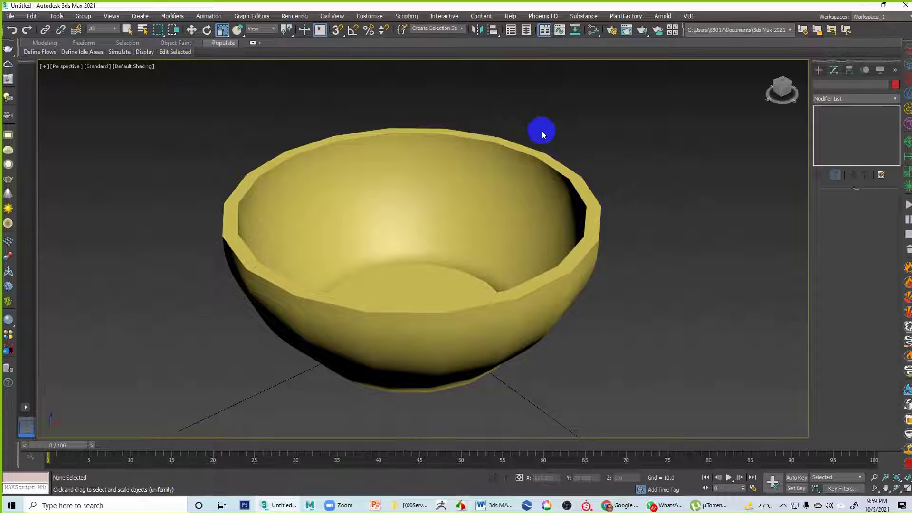
{"action": "middle_click_drag", "start_coordinate": [521, 153], "coordinate": [514, 174]}
{"action": "key", "text": "F4"}
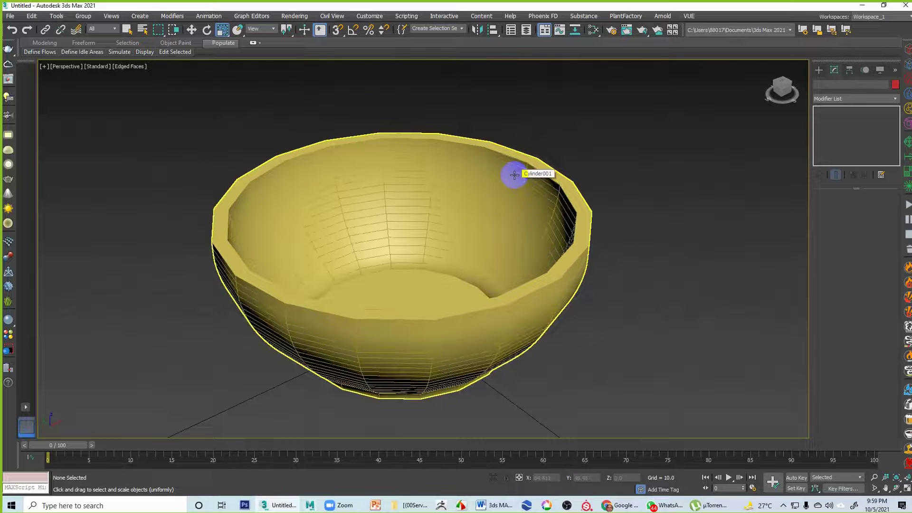
{"action": "mouse_move", "coordinate": [570, 214]}
{"action": "middle_mouse_down", "text": "alt"}
{"action": "mouse_move", "coordinate": [529, 212]}
{"action": "mouse_move", "coordinate": [584, 190]}
{"action": "mouse_move", "coordinate": [474, 261]}
{"action": "middle_mouse_up", "text": "alt"}
{"action": "scroll", "coordinate": [496, 250], "scroll_direction": "up", "scroll_amount": 3}
{"action": "scroll", "coordinate": [496, 249], "scroll_direction": "up", "scroll_amount": 2}
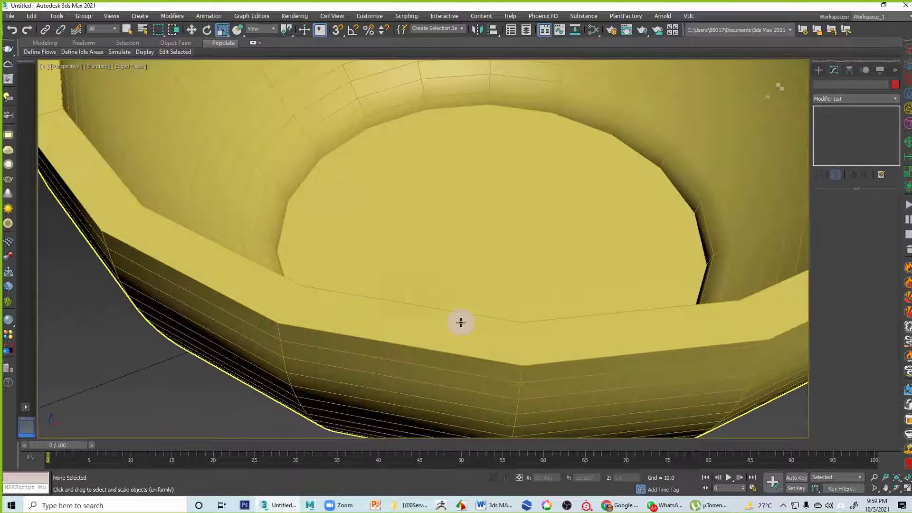
{"action": "scroll", "coordinate": [460, 321], "scroll_direction": "down", "scroll_amount": 3}
{"action": "middle_click_drag", "start_coordinate": [437, 328], "coordinate": [486, 224], "text": "alt"}
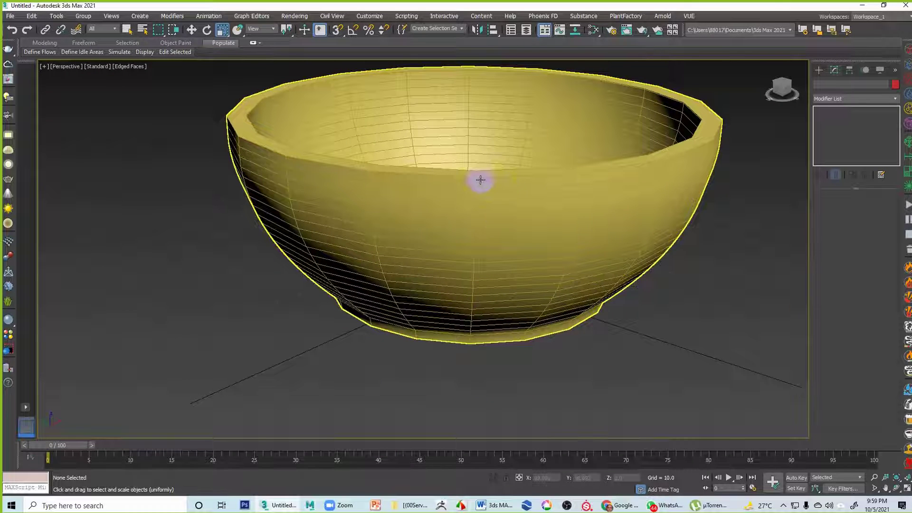
{"action": "middle_click_drag", "start_coordinate": [583, 186], "coordinate": [571, 210], "text": "alt"}
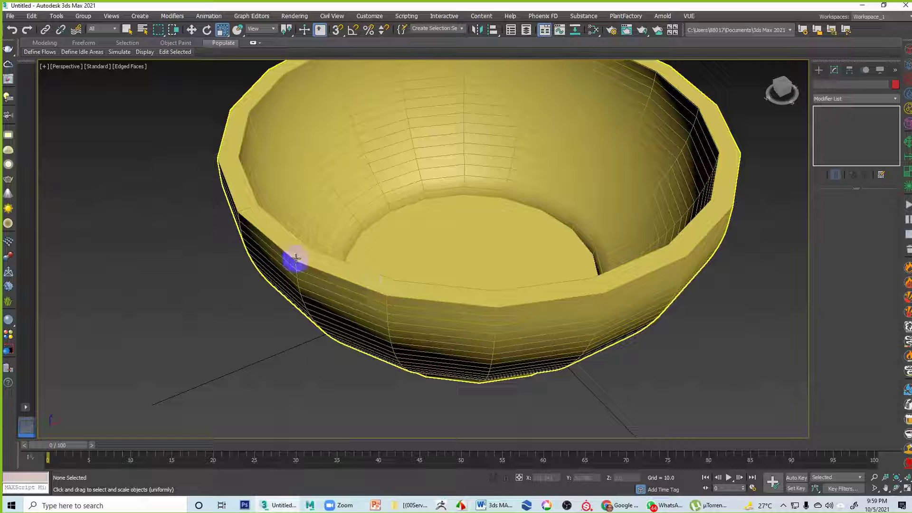
{"action": "middle_click_drag", "start_coordinate": [485, 232], "coordinate": [441, 259], "text": "alt"}
{"action": "scroll", "coordinate": [441, 258], "scroll_direction": "down", "scroll_amount": 4}
{"action": "scroll", "coordinate": [449, 255], "scroll_direction": "up", "scroll_amount": 2}
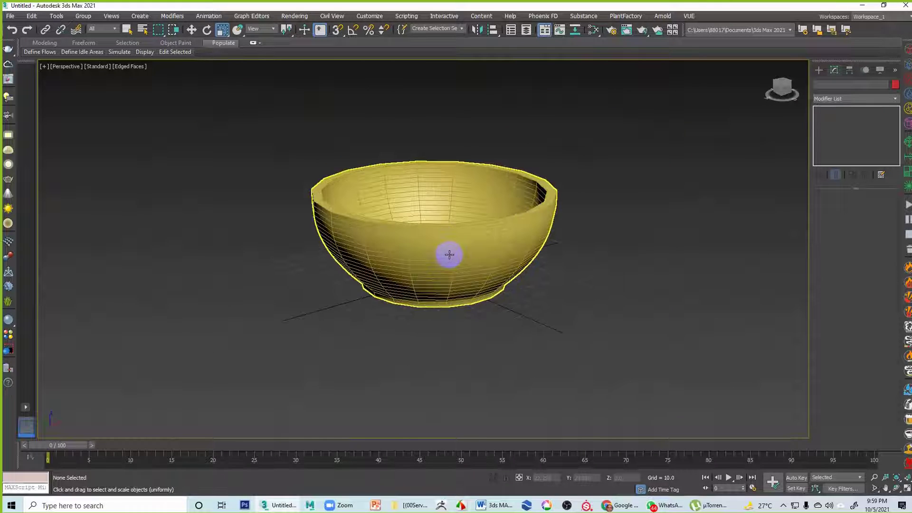
Add a TurboSmooth modifier to the Boolean bowl.
{"action": "left_click", "coordinate": [468, 244]}
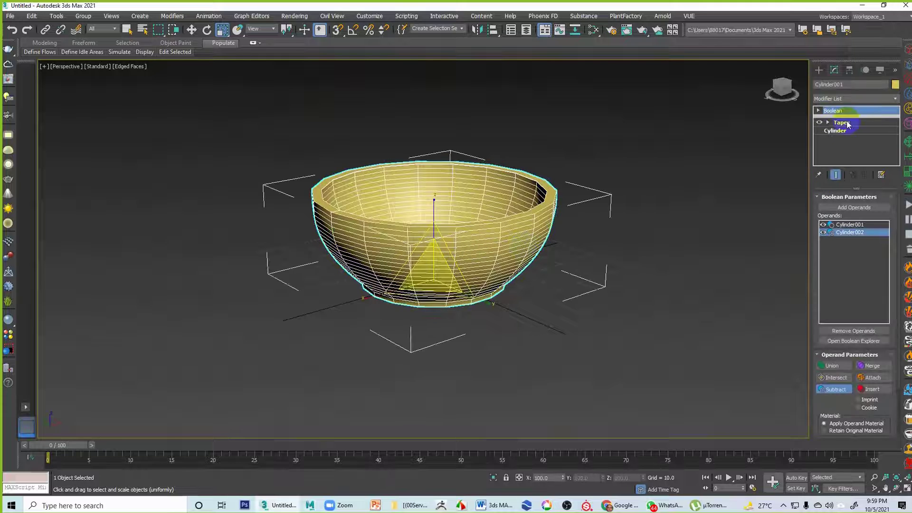
{"action": "left_click", "coordinate": [631, 156]}
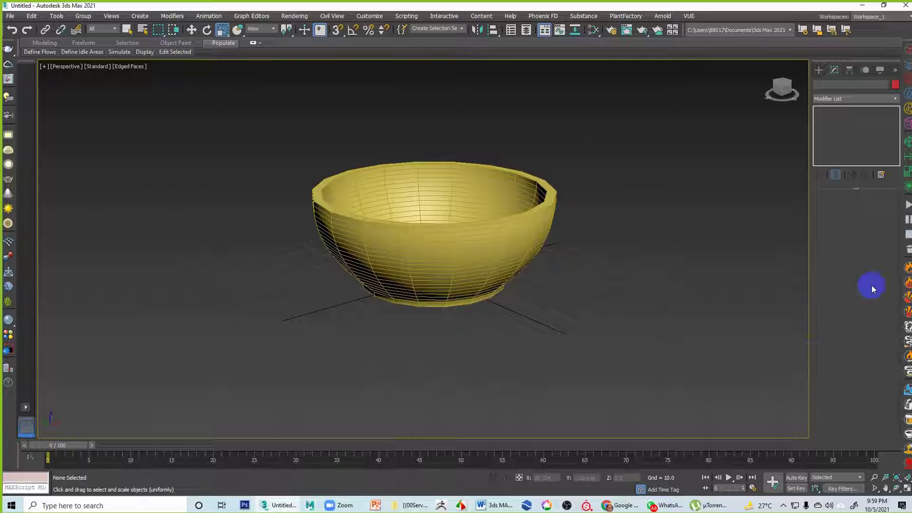
{"action": "left_click", "coordinate": [532, 194]}
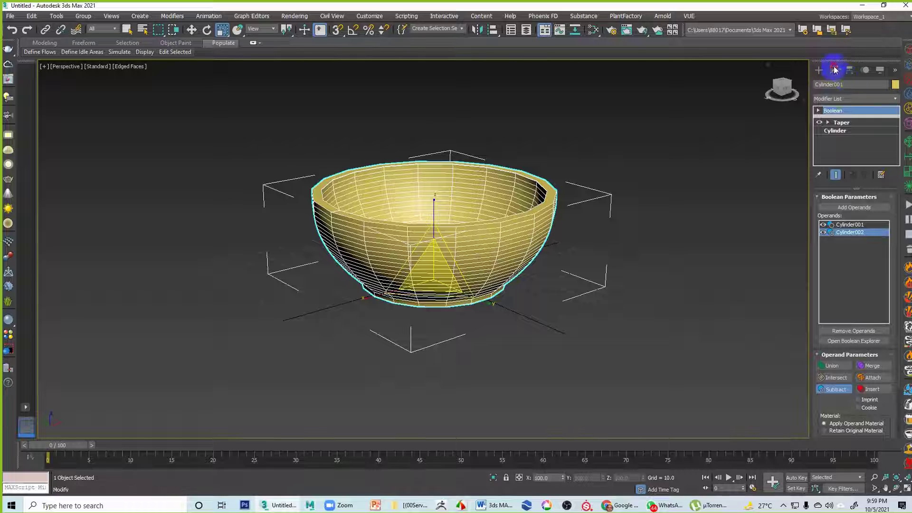
{"action": "left_click", "coordinate": [839, 98]}
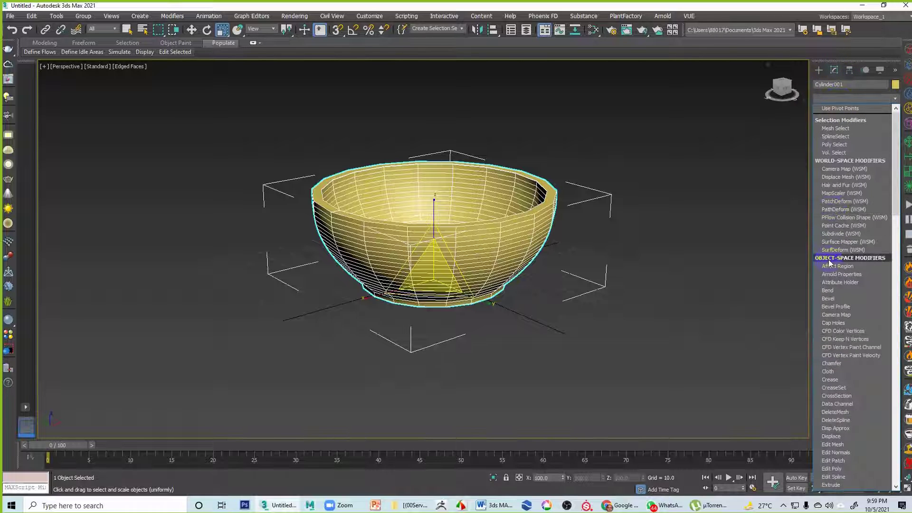
{"action": "key", "text": "t"}
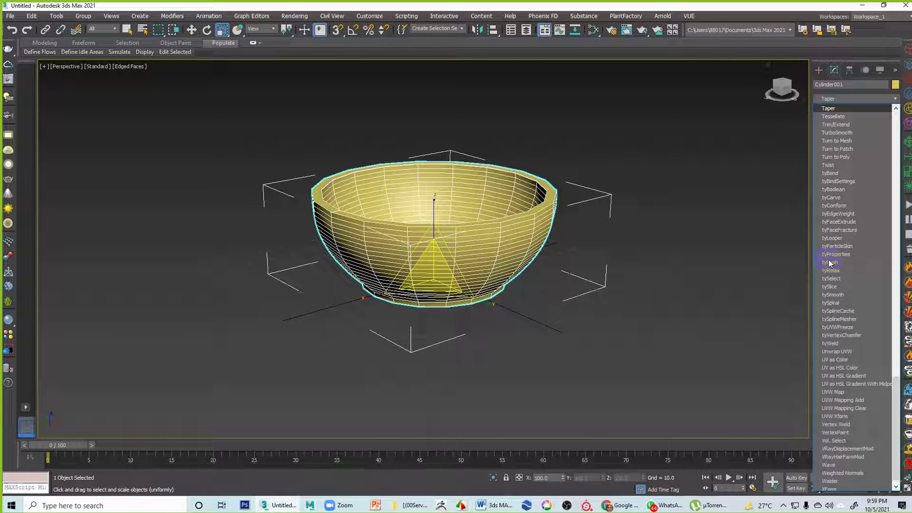
{"action": "left_click", "coordinate": [837, 133]}
Delete the smoothed bowl from the scene.
{"action": "middle_click_drag", "start_coordinate": [631, 224], "coordinate": [519, 130], "text": "alt"}
{"action": "left_click", "coordinate": [659, 232]}
{"action": "scroll", "coordinate": [460, 219], "scroll_direction": "up", "scroll_amount": 5}
{"action": "scroll", "coordinate": [460, 218], "scroll_direction": "down", "scroll_amount": 8}
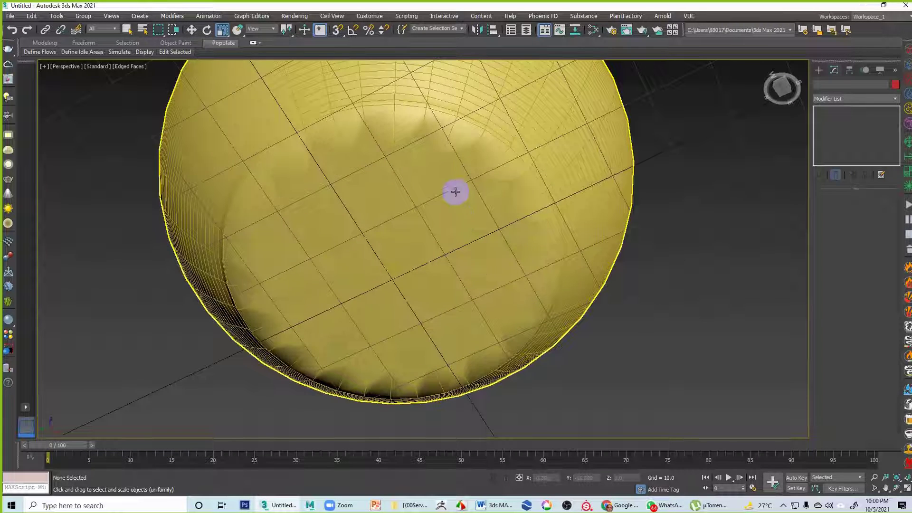
{"action": "middle_click_drag", "start_coordinate": [483, 203], "coordinate": [456, 288], "text": "alt"}
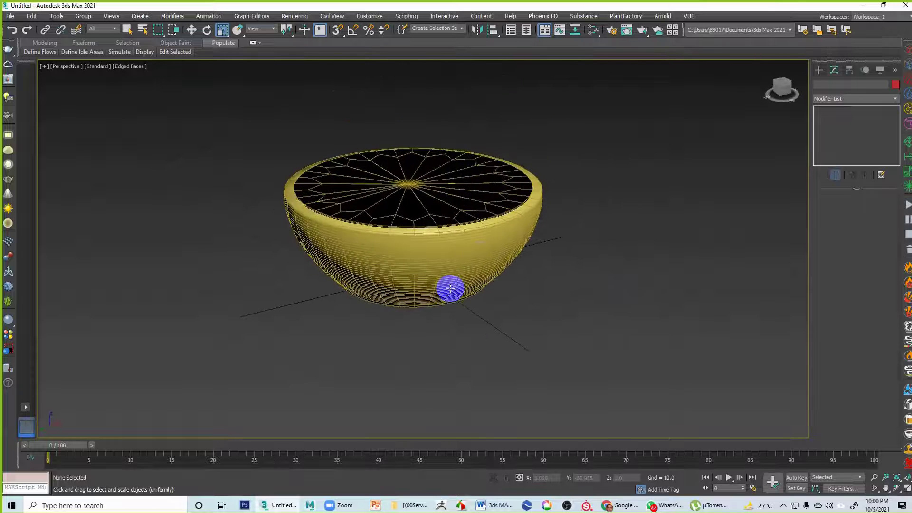
{"action": "left_click", "coordinate": [455, 288]}
{"action": "key", "text": "Delete"}
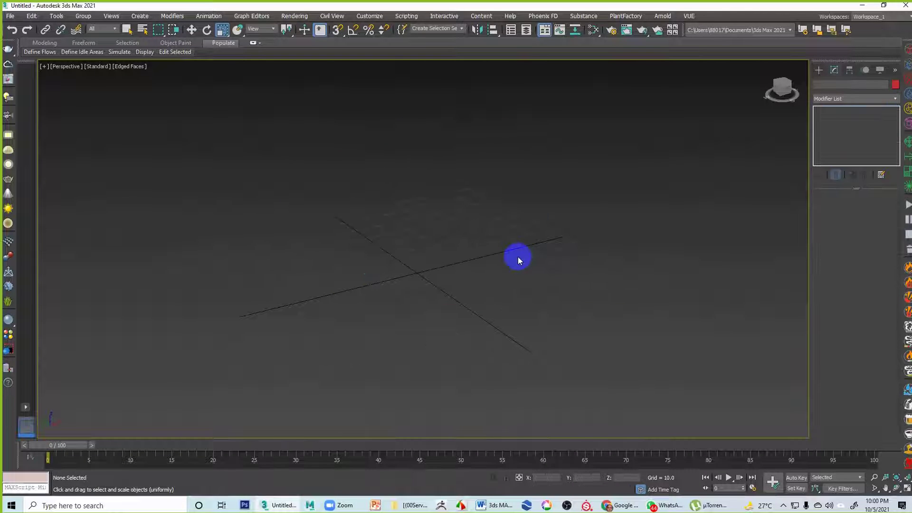
Create a standard primitive box across the grid centre in the Perspective view, about 71 long and 93 wide.
{"action": "left_click", "coordinate": [819, 70]}
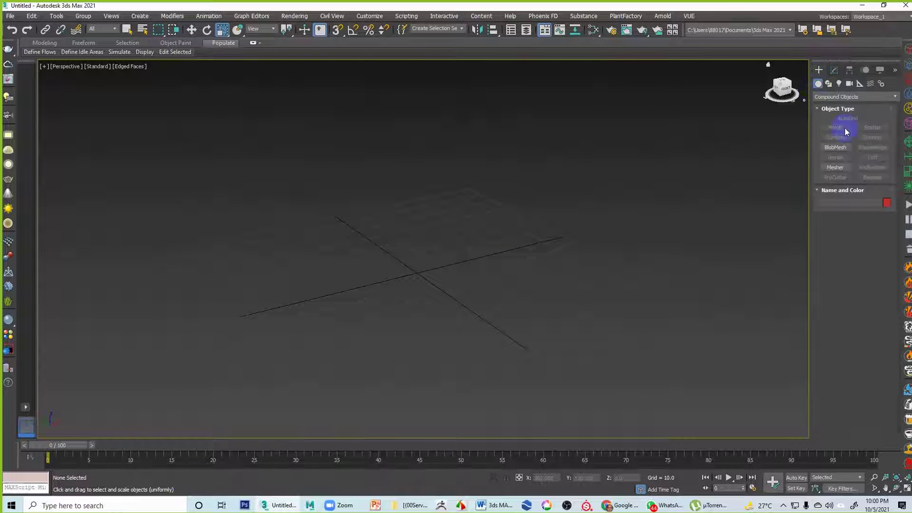
{"action": "left_click", "coordinate": [824, 99]}
{"action": "left_click", "coordinate": [835, 105]}
{"action": "left_click", "coordinate": [834, 128]}
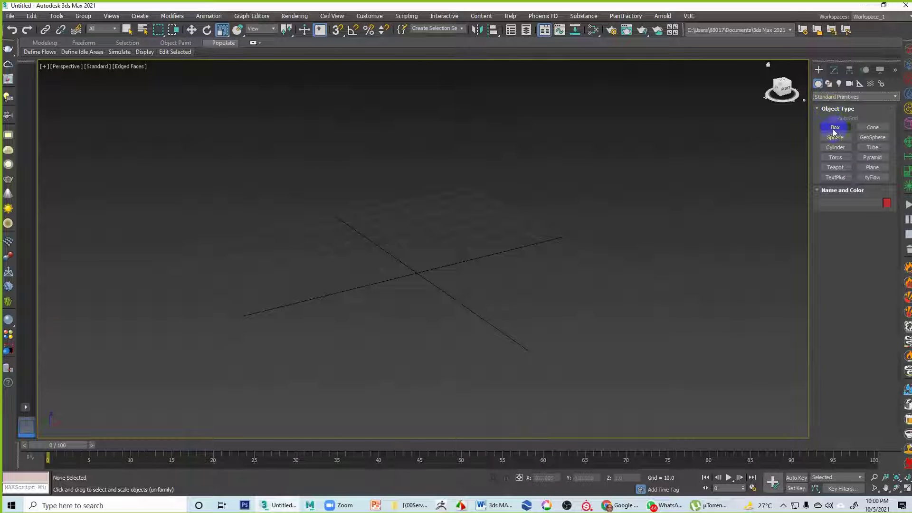
{"action": "left_click_drag", "start_coordinate": [277, 275], "coordinate": [594, 291]}
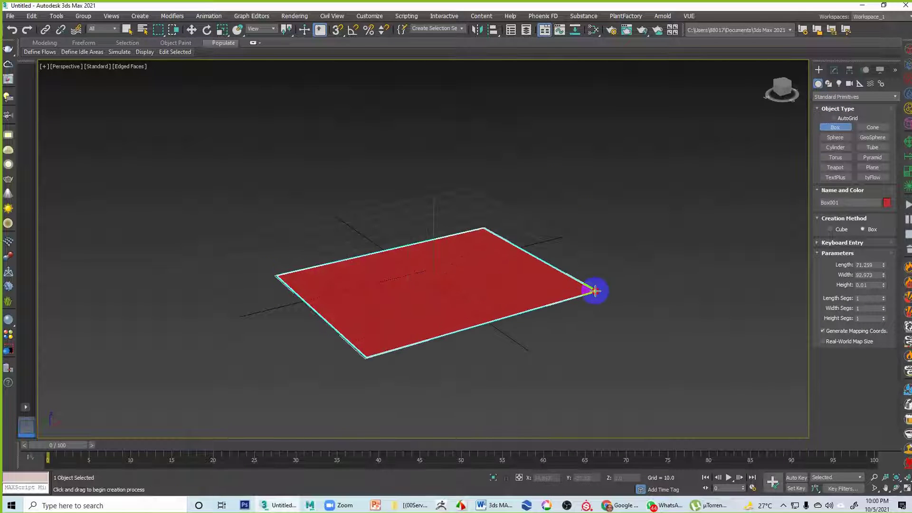
{"action": "key", "text": "r"}
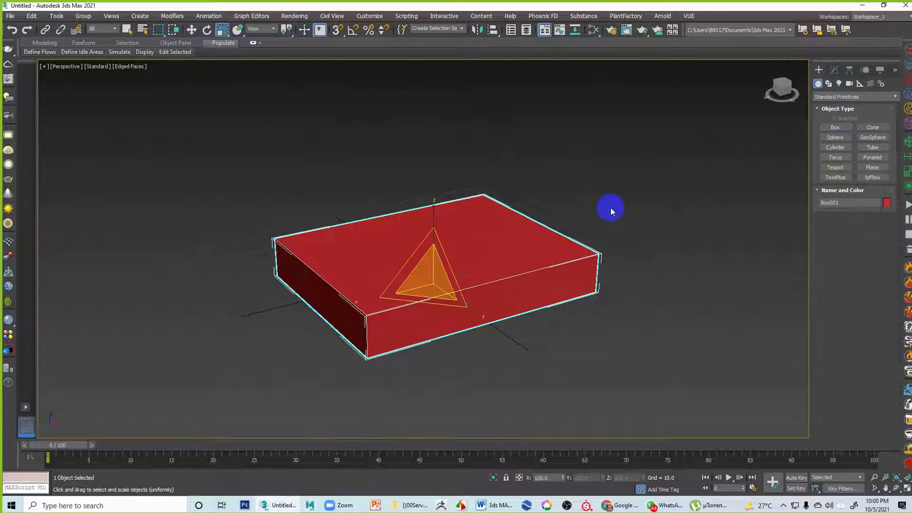
Create a cylinder of about 10.8 radius at the box's centre in the Top view and lower it so it passes through the box.
{"action": "left_click", "coordinate": [836, 70]}
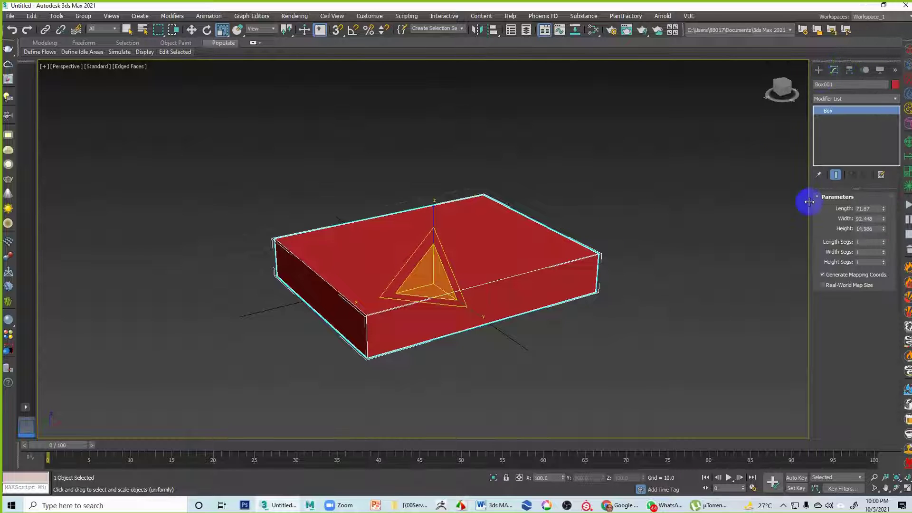
{"action": "left_click", "coordinate": [817, 71]}
{"action": "left_click", "coordinate": [835, 147]}
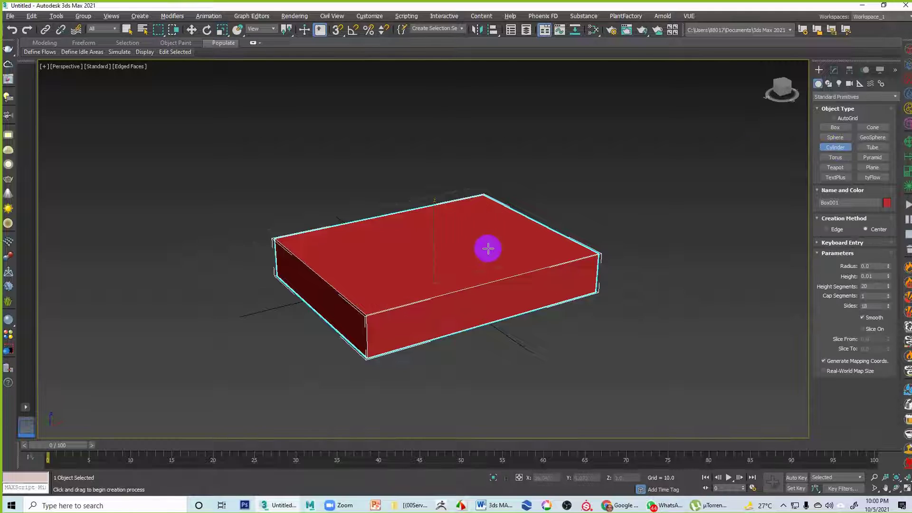
{"action": "key", "text": "alt+w"}
{"action": "left_click_drag", "start_coordinate": [231, 162], "coordinate": [235, 163]}
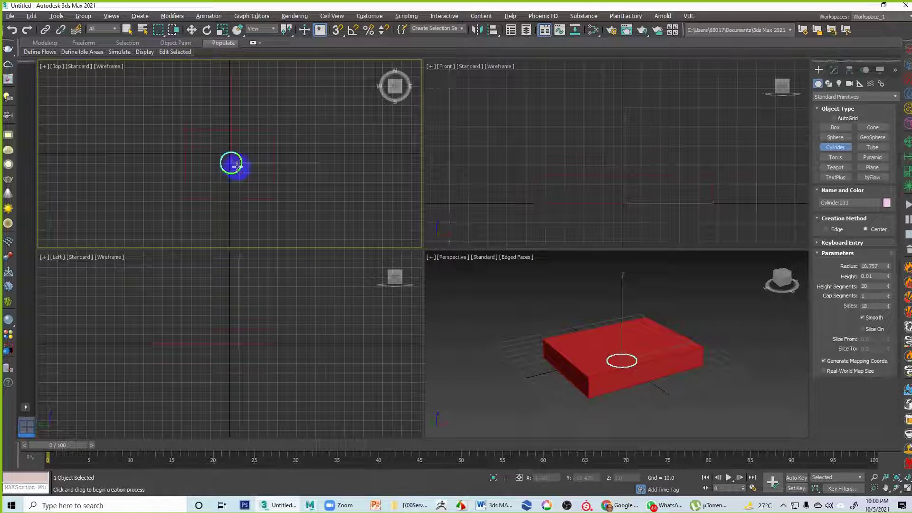
{"action": "left_click", "coordinate": [259, 101]}
{"action": "key", "text": "r"}
{"action": "key", "text": "w"}
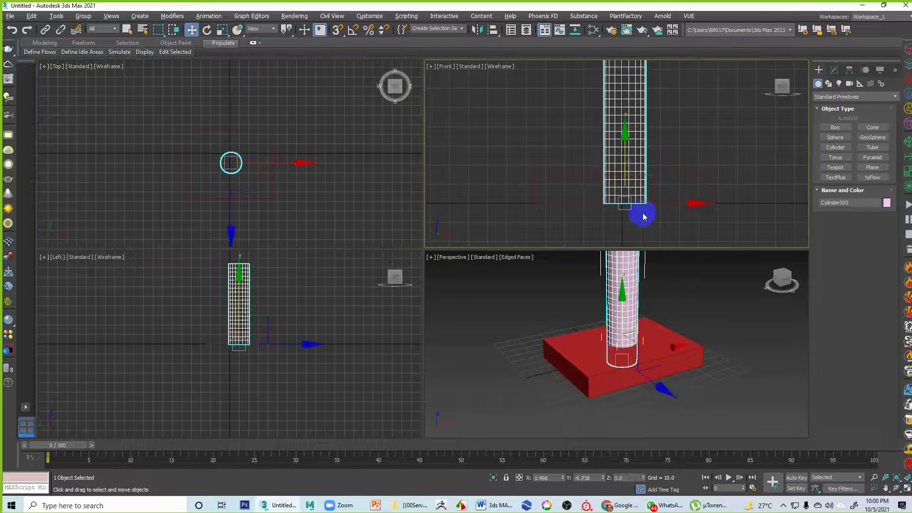
{"action": "left_click_drag", "start_coordinate": [625, 146], "coordinate": [616, 201]}
Subtract the cylinder from the box with a Boolean compound object to cut a round through-hole.
{"action": "left_click", "coordinate": [662, 341]}
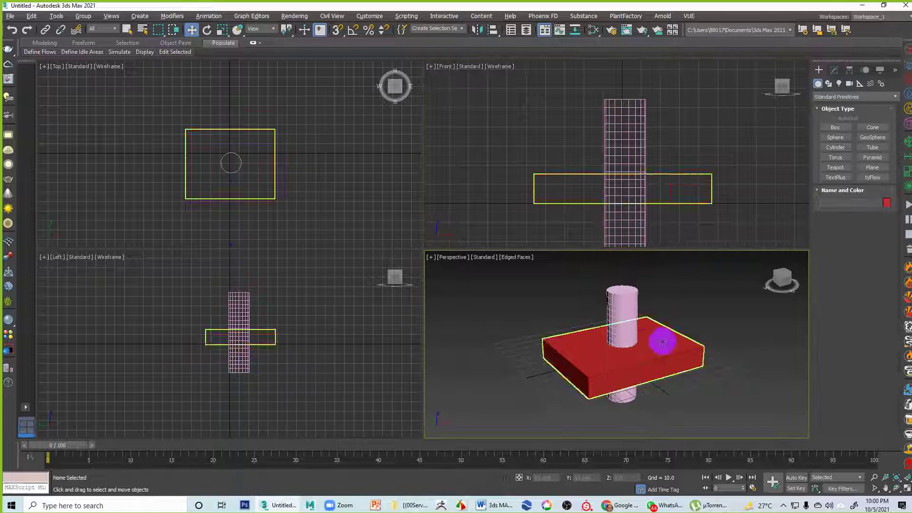
{"action": "left_click", "coordinate": [834, 98]}
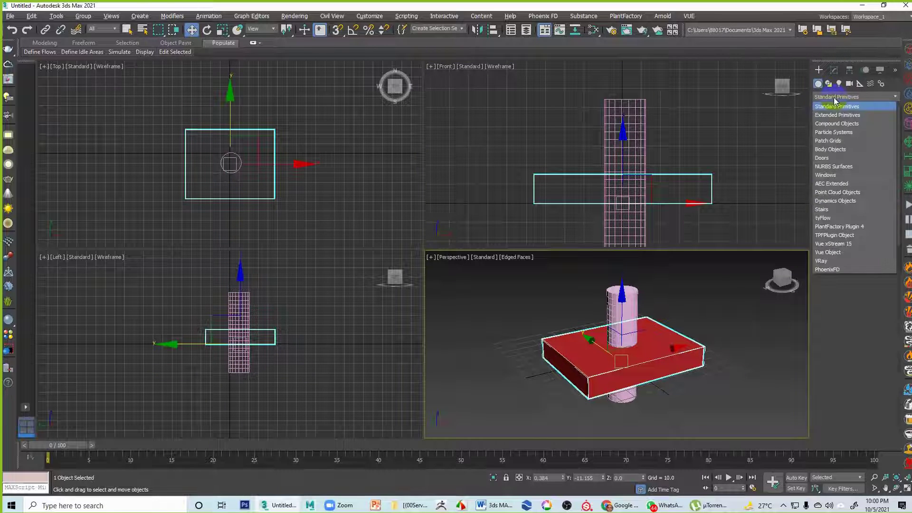
{"action": "left_click", "coordinate": [836, 121]}
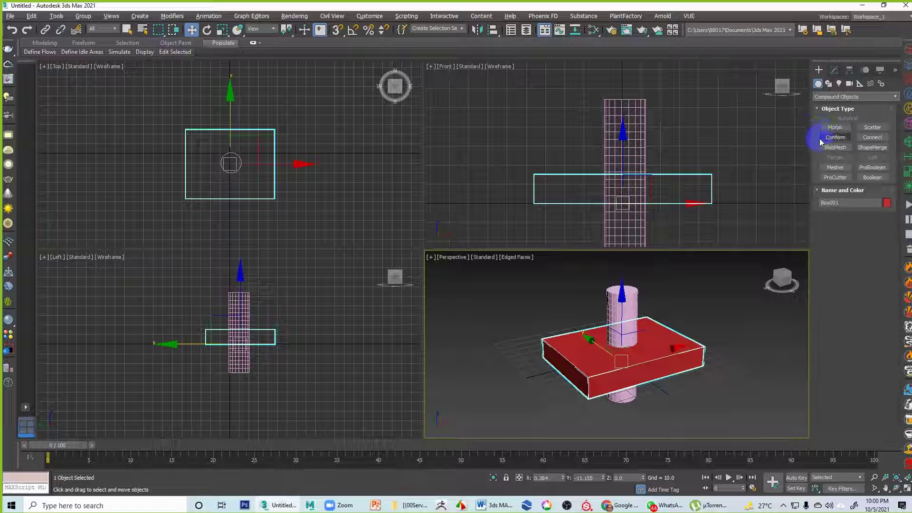
{"action": "left_click", "coordinate": [865, 179]}
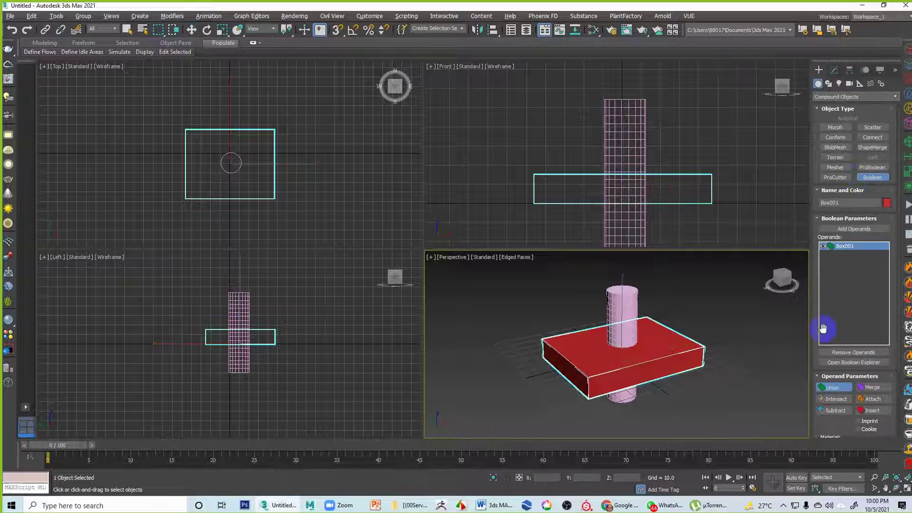
{"action": "left_click", "coordinate": [834, 410]}
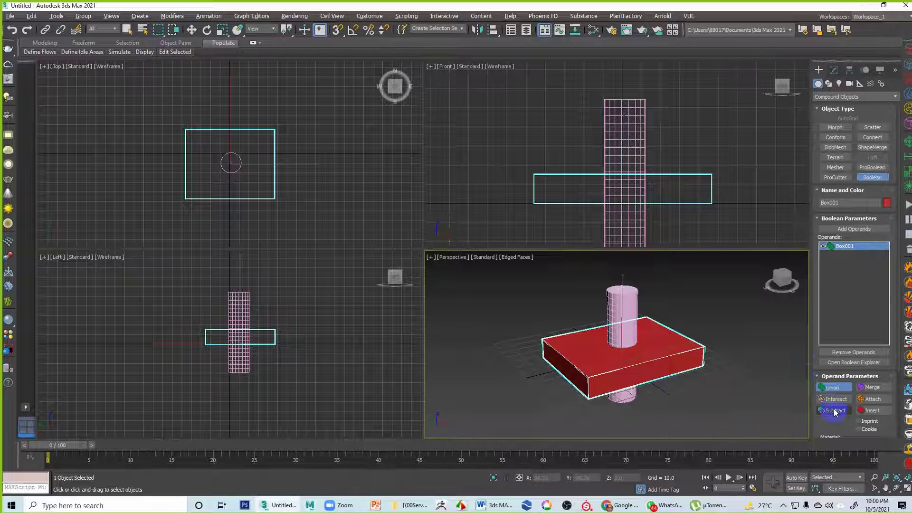
{"action": "left_click", "coordinate": [853, 229]}
{"action": "left_click", "coordinate": [624, 308]}
{"action": "middle_click_drag", "start_coordinate": [671, 325], "coordinate": [525, 283], "text": "alt"}
{"action": "key", "text": "w"}
Examine the round hole and its inner wall up close in the maximized Perspective view.
{"action": "key", "text": "alt+w"}
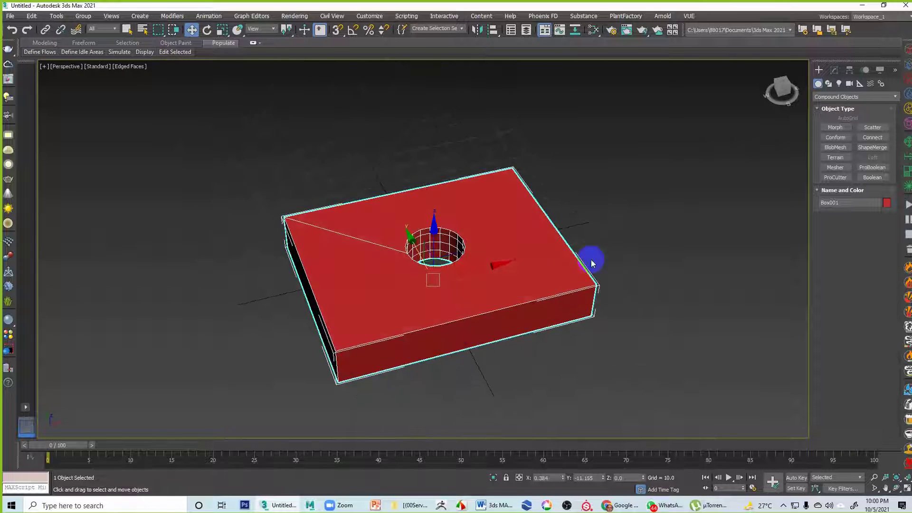
{"action": "left_click", "coordinate": [610, 243]}
{"action": "middle_click_drag", "start_coordinate": [596, 249], "coordinate": [554, 272], "text": "alt"}
{"action": "left_click", "coordinate": [515, 241]}
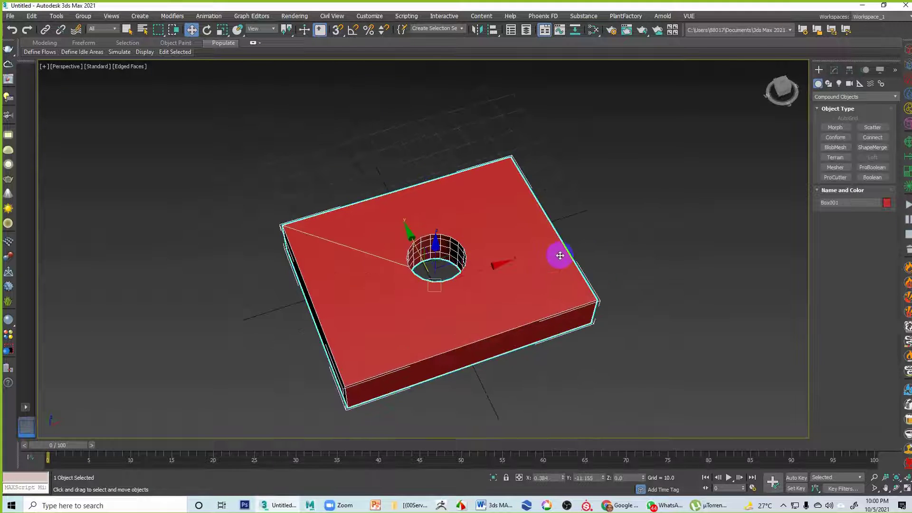
{"action": "scroll", "coordinate": [568, 285], "scroll_direction": "up", "scroll_amount": 3}
{"action": "left_click", "coordinate": [425, 125]}
{"action": "middle_click_drag", "start_coordinate": [425, 125], "coordinate": [461, 211], "text": "alt"}
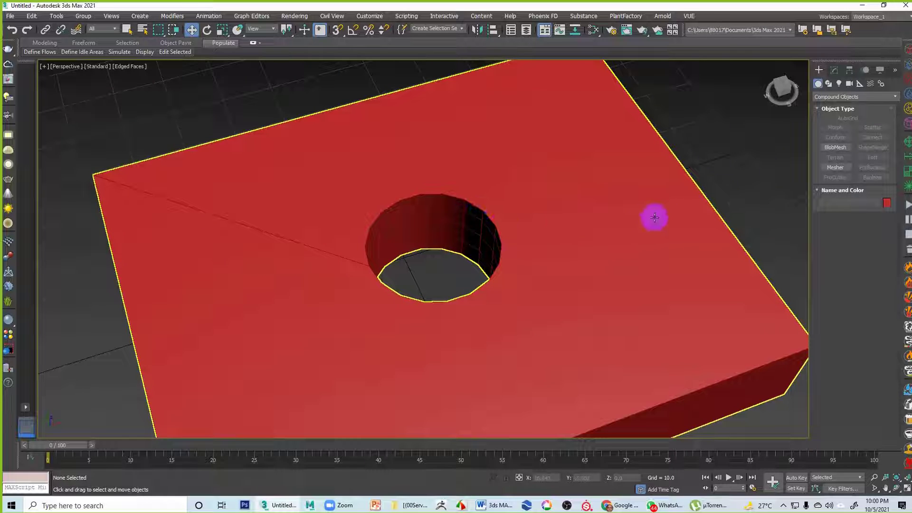
Change the perforated box's object colour from the basic colours to yellow-green.
{"action": "left_click", "coordinate": [886, 202]}
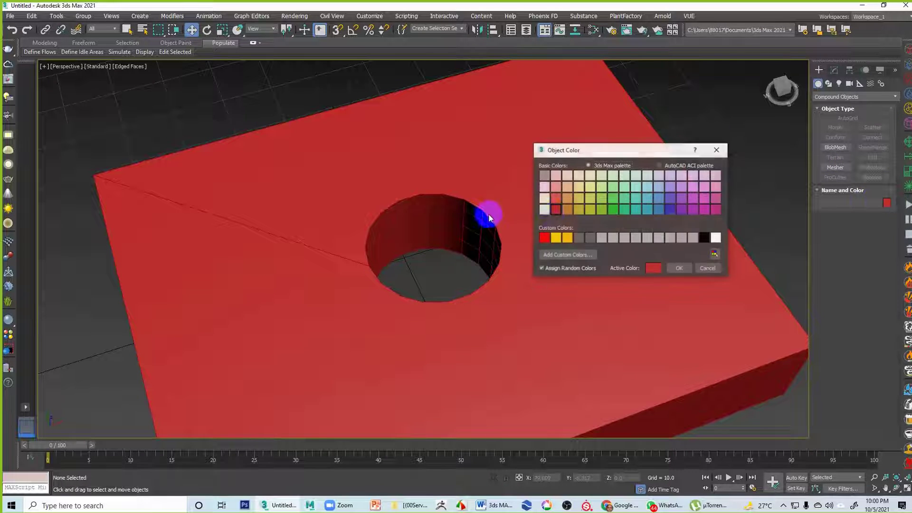
{"action": "left_click", "coordinate": [678, 269]}
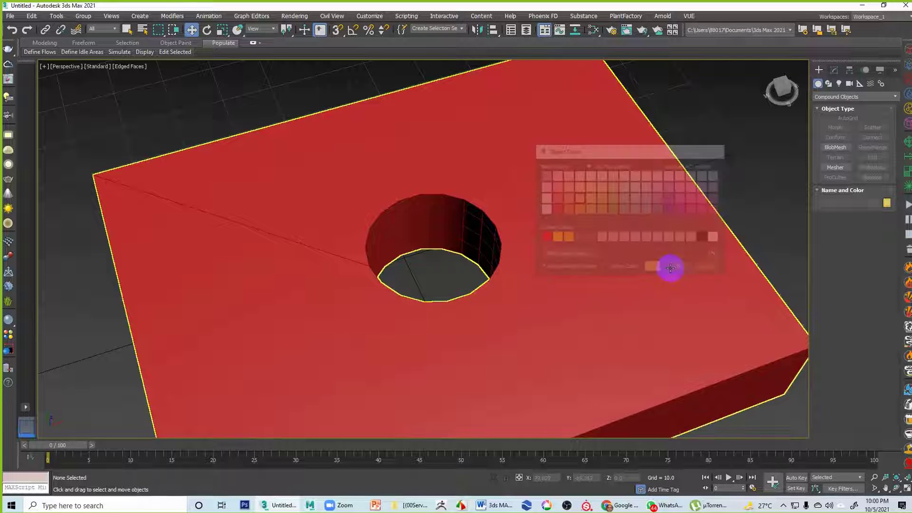
{"action": "left_click", "coordinate": [644, 226]}
{"action": "left_click", "coordinate": [886, 202]}
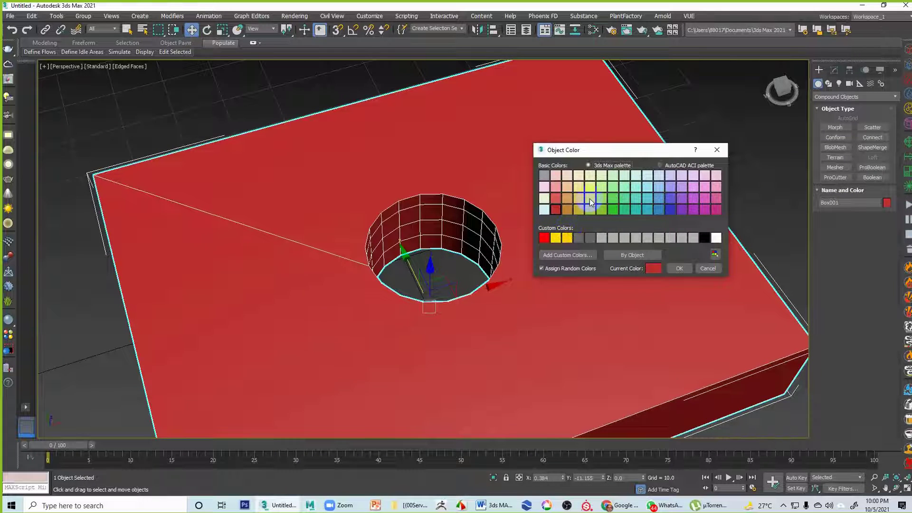
{"action": "left_click", "coordinate": [589, 199]}
{"action": "left_click", "coordinate": [679, 269]}
{"action": "left_click", "coordinate": [728, 186]}
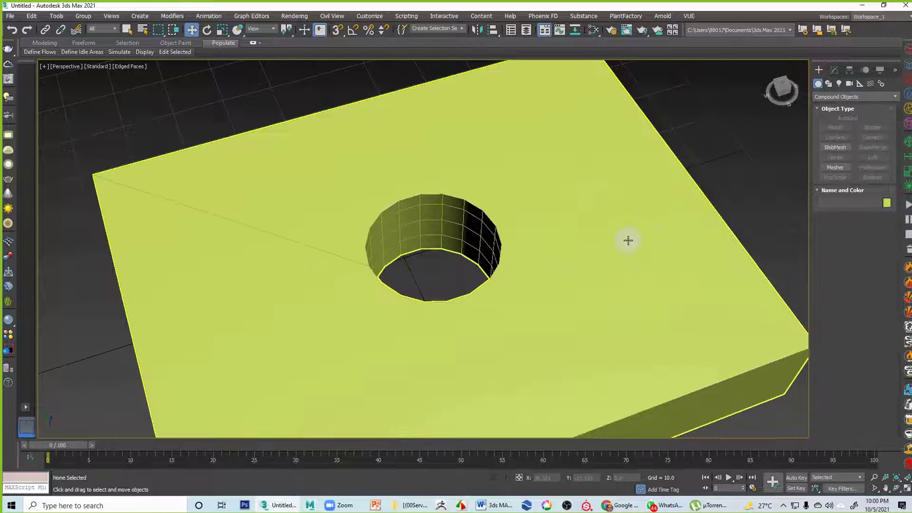
Add a TurboSmooth modifier to the Boolean box.
{"action": "scroll", "coordinate": [577, 242], "scroll_direction": "down", "scroll_amount": 5}
{"action": "middle_click_drag", "start_coordinate": [593, 249], "coordinate": [492, 238]}
{"action": "middle_click_drag", "start_coordinate": [481, 237], "coordinate": [435, 241]}
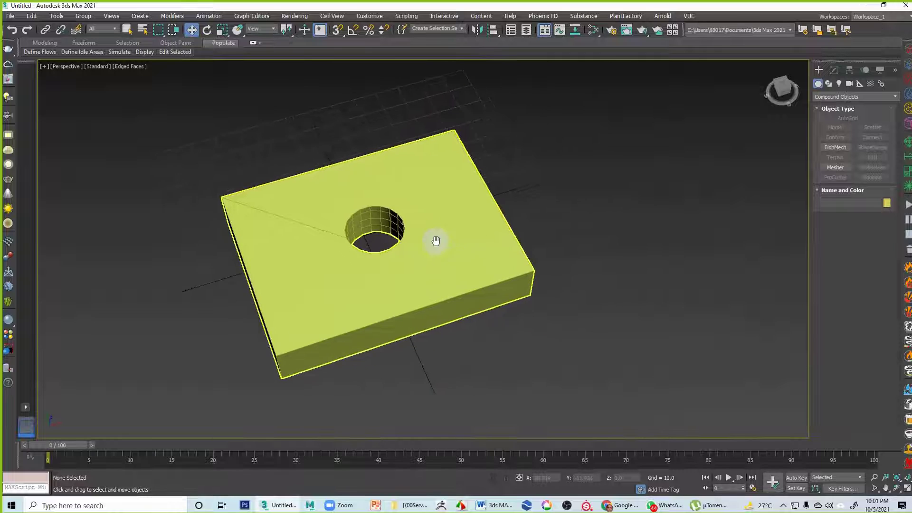
{"action": "left_click", "coordinate": [470, 236]}
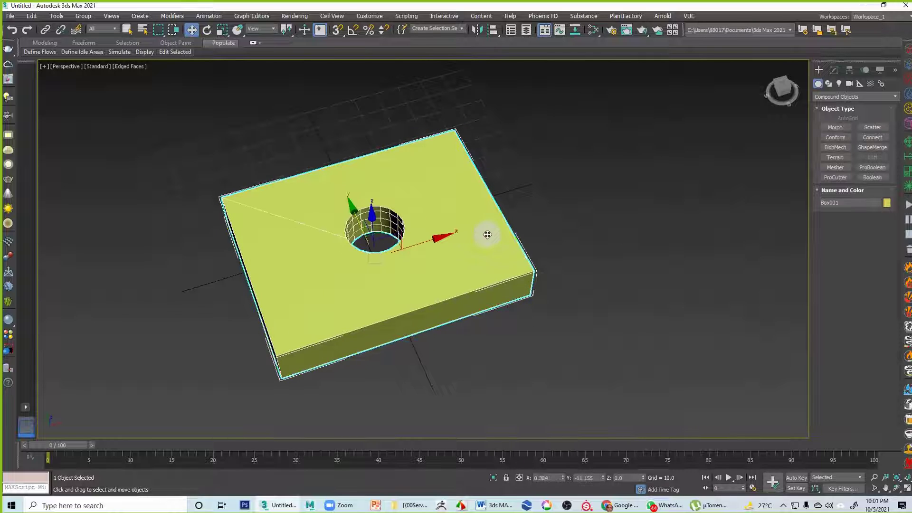
{"action": "left_click", "coordinate": [834, 71]}
{"action": "left_click", "coordinate": [844, 100]}
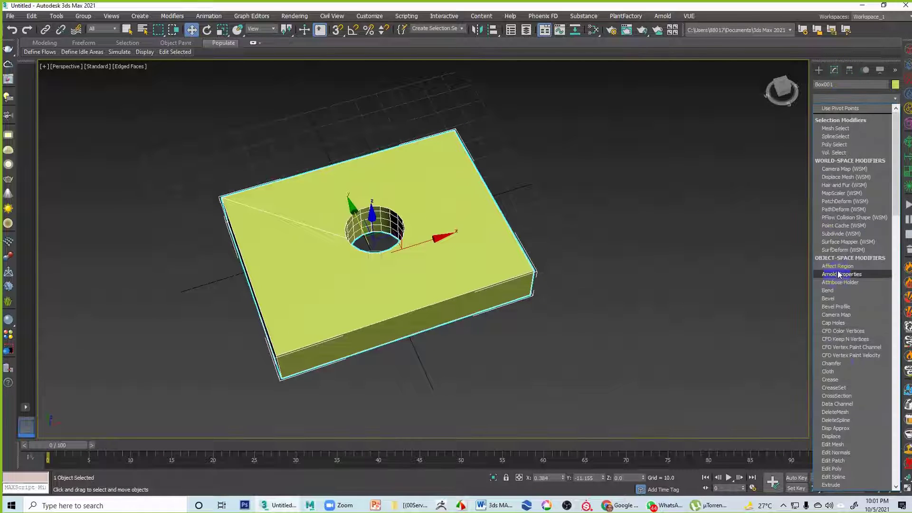
{"action": "key", "text": "t"}
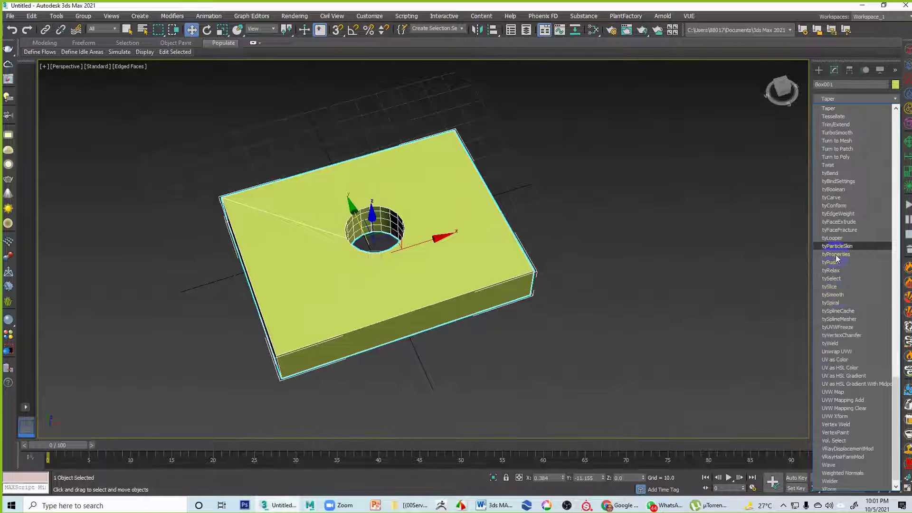
{"action": "left_click", "coordinate": [846, 133]}
{"action": "mouse_move", "coordinate": [544, 278]}
{"action": "middle_mouse_down", "text": "alt"}
{"action": "mouse_move", "coordinate": [547, 195]}
{"action": "mouse_move", "coordinate": [545, 290]}
{"action": "middle_mouse_up", "text": "alt"}
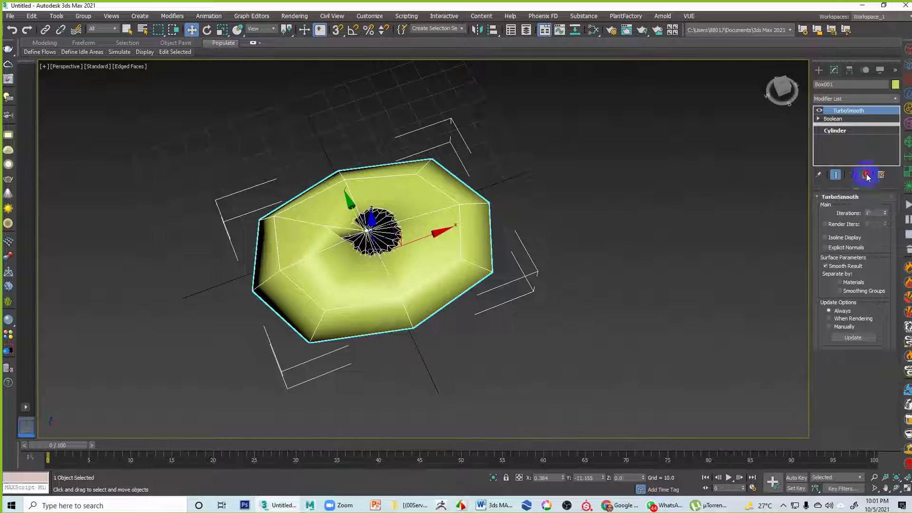
Remove the TurboSmooth modifier and convert the Boolean box to an Editable Poly.
{"action": "left_click", "coordinate": [868, 179]}
{"action": "left_click", "coordinate": [706, 183]}
{"action": "left_click", "coordinate": [449, 195]}
{"action": "right_click", "coordinate": [448, 194]}
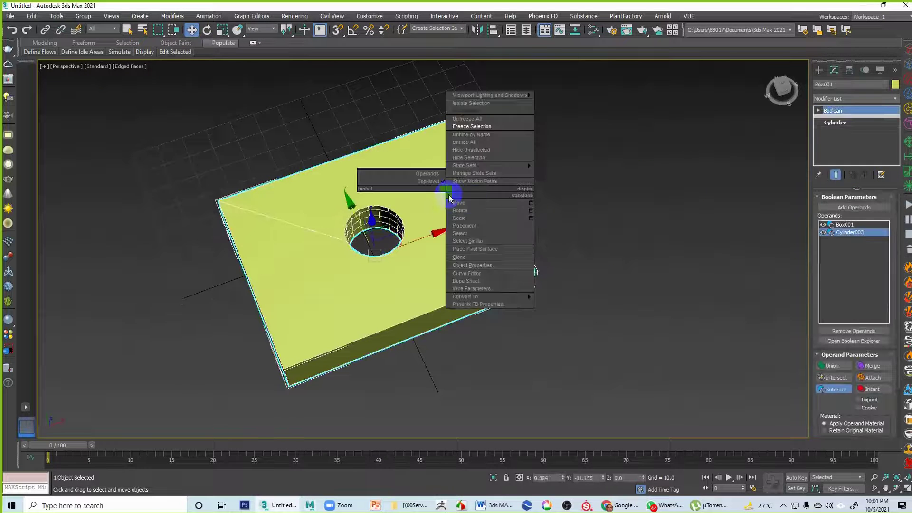
{"action": "mouse_move", "coordinate": [497, 297]}
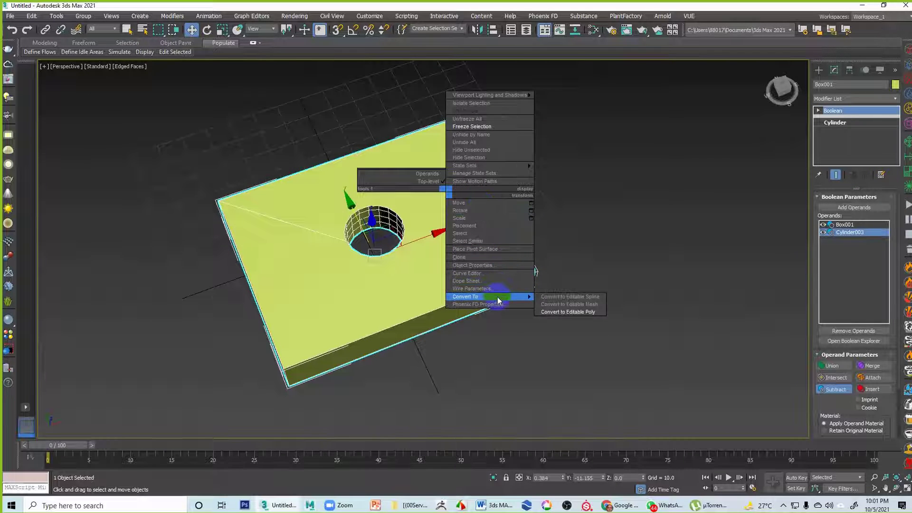
{"action": "left_click", "coordinate": [565, 312]}
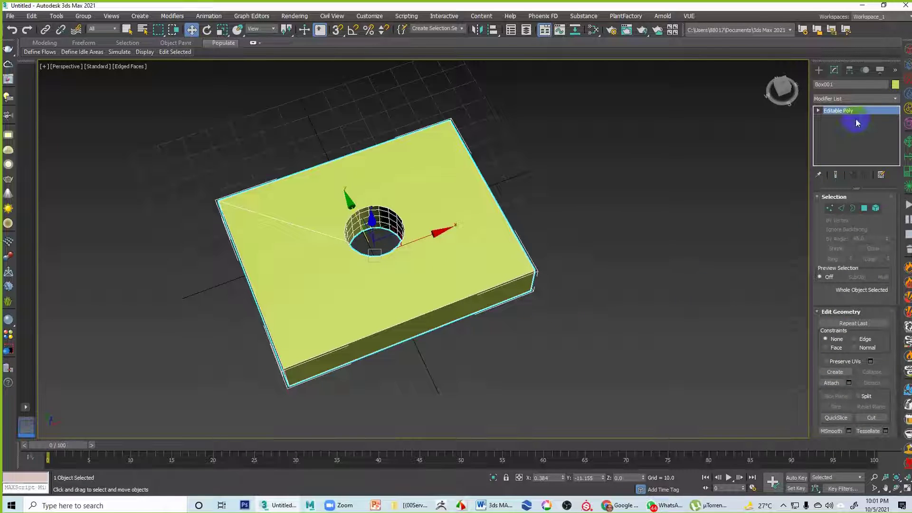
Apply TurboSmooth to the Editable Poly box and inspect the smoothed shape.
{"action": "left_click", "coordinate": [850, 98]}
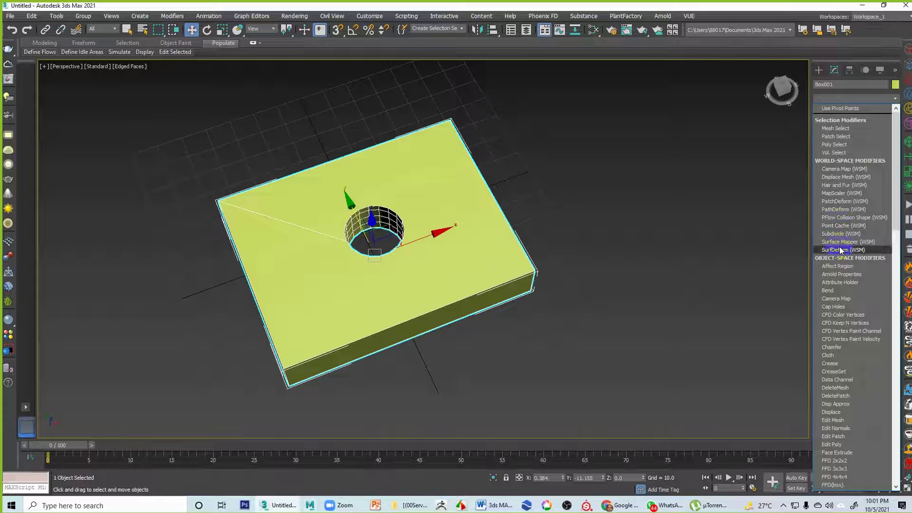
{"action": "scroll", "coordinate": [839, 246], "scroll_direction": "down", "scroll_amount": 10}
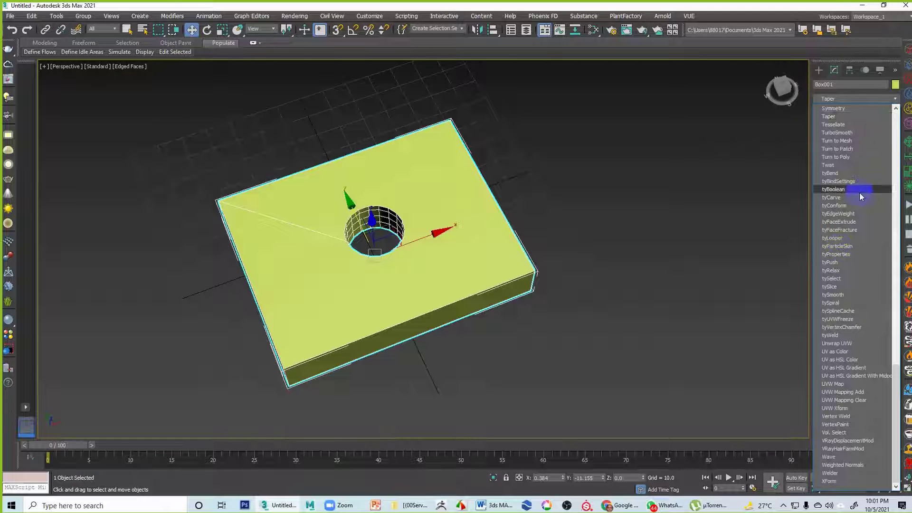
{"action": "left_click", "coordinate": [858, 132]}
{"action": "middle_click_drag", "start_coordinate": [535, 257], "coordinate": [527, 236], "text": "alt"}
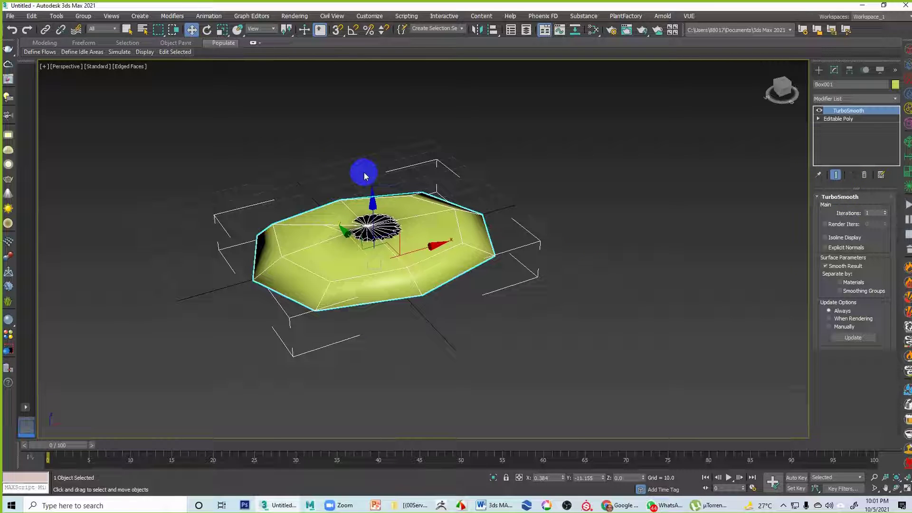
Remove the TurboSmooth modifier and delete the perforated box from the scene.
{"action": "left_click", "coordinate": [864, 175]}
{"action": "left_click", "coordinate": [564, 181]}
{"action": "middle_click_drag", "start_coordinate": [564, 182], "coordinate": [356, 205]}
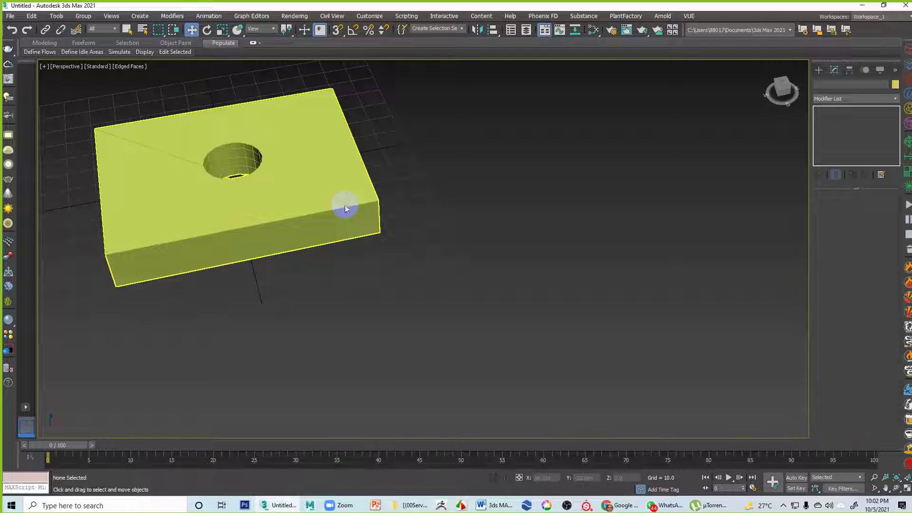
{"action": "middle_click_drag", "start_coordinate": [285, 179], "coordinate": [394, 194], "text": "alt"}
{"action": "scroll", "coordinate": [354, 224], "scroll_direction": "down", "scroll_amount": 3}
{"action": "scroll", "coordinate": [356, 226], "scroll_direction": "up", "scroll_amount": 3}
{"action": "left_click_drag", "start_coordinate": [485, 145], "coordinate": [269, 223]}
{"action": "key", "text": "Delete"}
Create a standard primitive box across the grid centre in the Perspective view, about 92 long, 121 wide and 20 high.
{"action": "middle_click_drag", "start_coordinate": [283, 225], "coordinate": [466, 268], "text": "alt"}
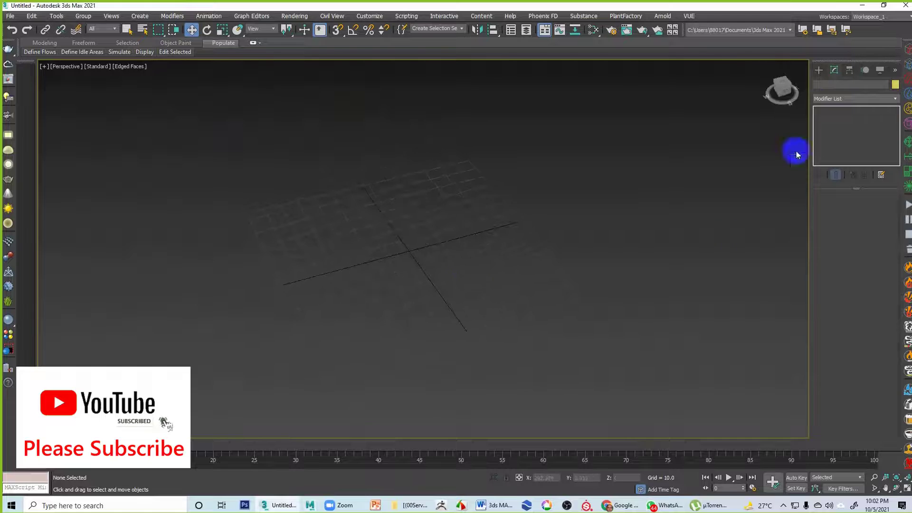
{"action": "left_click", "coordinate": [817, 72]}
{"action": "left_click", "coordinate": [826, 97]}
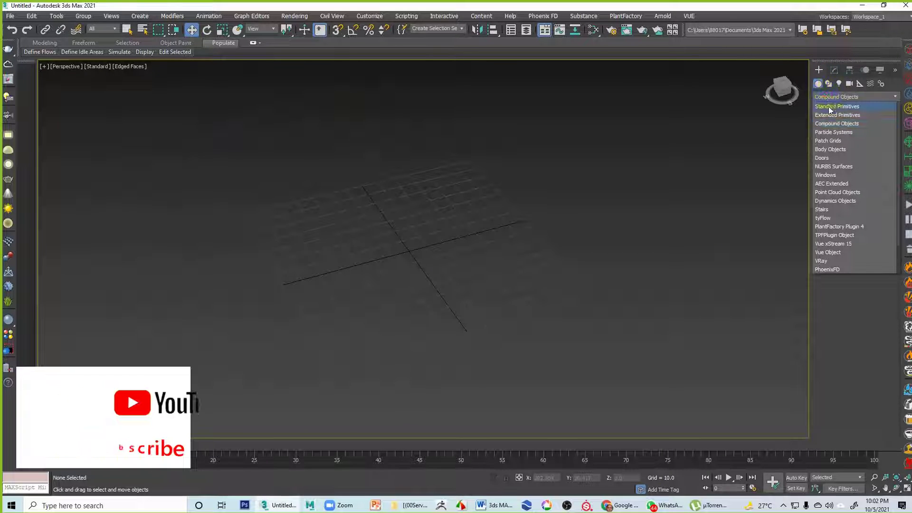
{"action": "left_click", "coordinate": [829, 106]}
{"action": "left_click", "coordinate": [835, 127]}
{"action": "left_click_drag", "start_coordinate": [288, 237], "coordinate": [566, 280]}
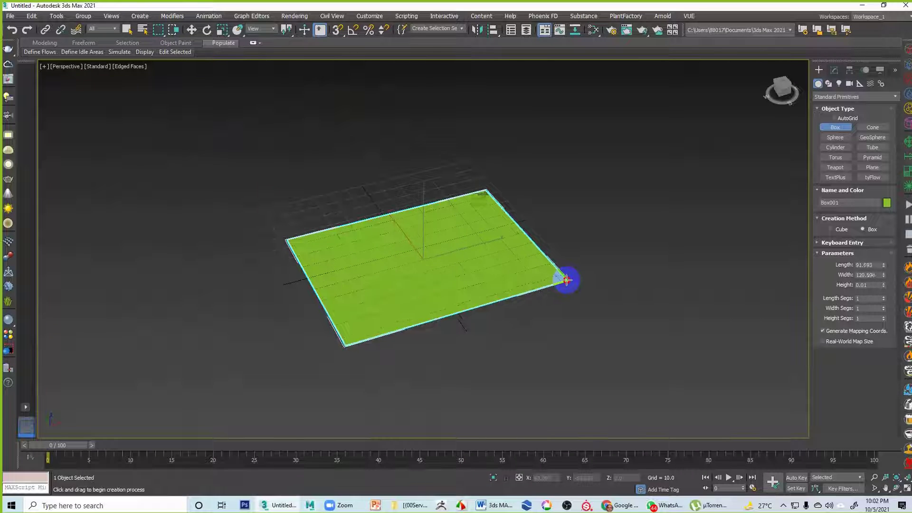
{"action": "left_click", "coordinate": [566, 244]}
{"action": "key", "text": "w"}
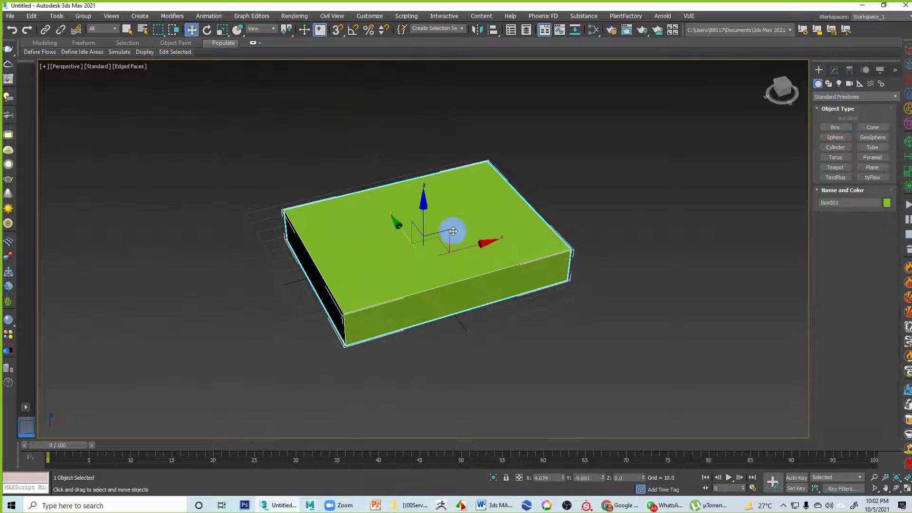
Set the new box's length segments to 3 with edged faces shown.
{"action": "left_click", "coordinate": [834, 70]}
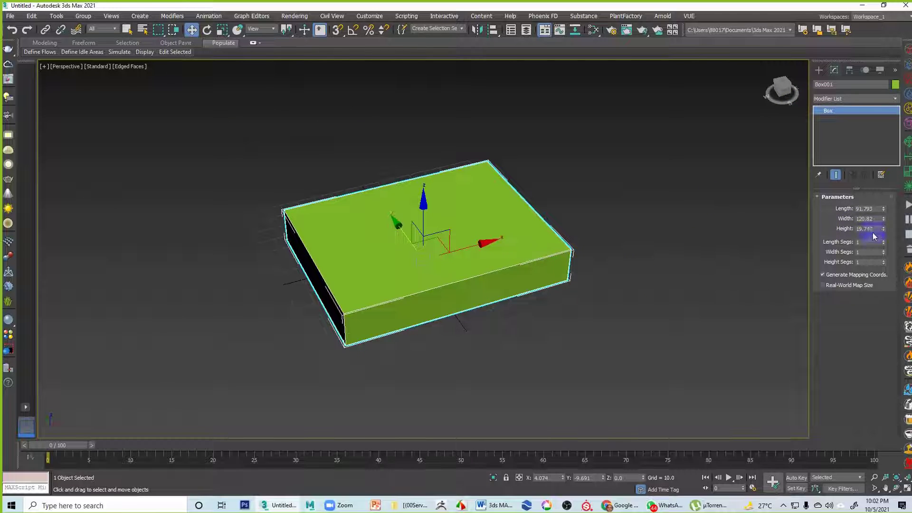
{"action": "key", "text": "F4"}
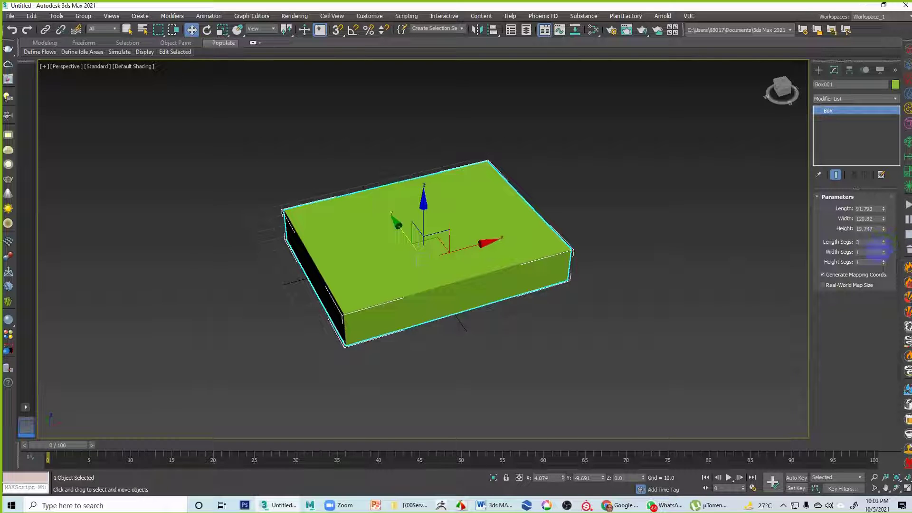
{"action": "key", "text": "F4"}
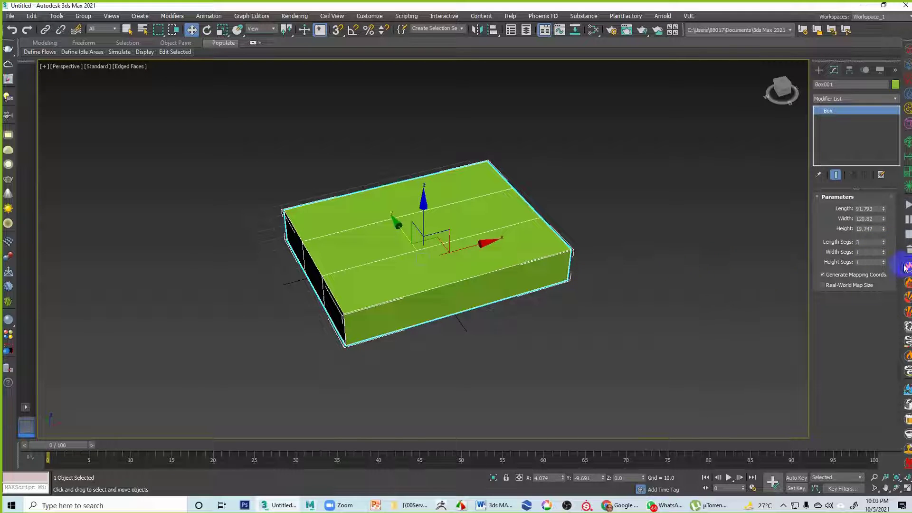
Set both the length segments and the width segments of the box to 6.
{"action": "left_click", "coordinate": [882, 240]}
{"action": "left_click", "coordinate": [883, 240]}
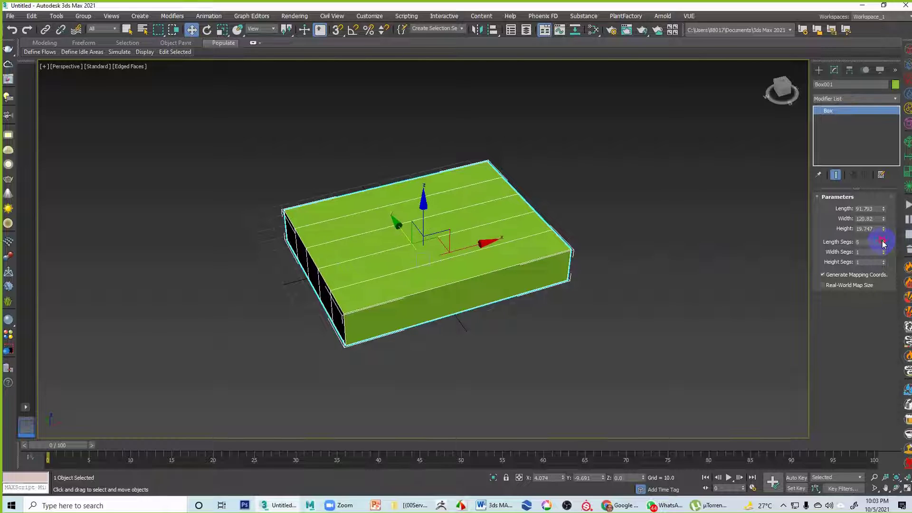
{"action": "left_click", "coordinate": [882, 249]}
{"action": "left_click", "coordinate": [882, 249]}
{"action": "left_click", "coordinate": [882, 250]}
{"action": "left_click", "coordinate": [882, 250]}
{"action": "left_click", "coordinate": [883, 243]}
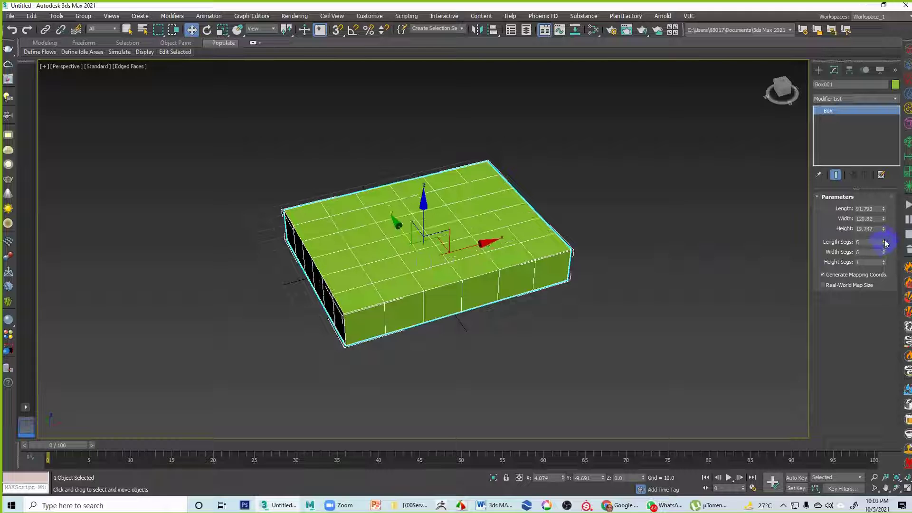
{"action": "left_click", "coordinate": [685, 225]}
{"action": "left_click", "coordinate": [493, 231]}
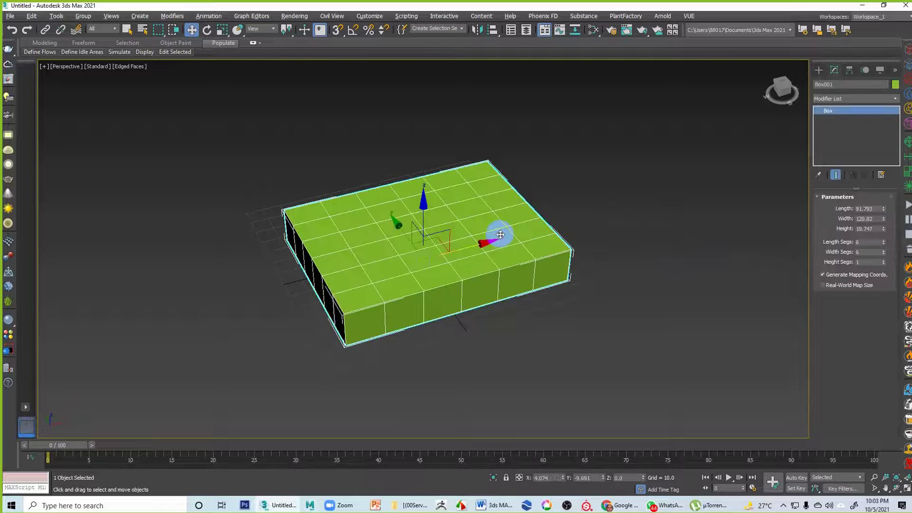
Draw a circle spline with a radius of about 15 at the centre of the box in the maximized Top view.
{"action": "key", "text": "alt+w"}
{"action": "key", "text": "alt+w"}
{"action": "key", "text": "alt+w"}
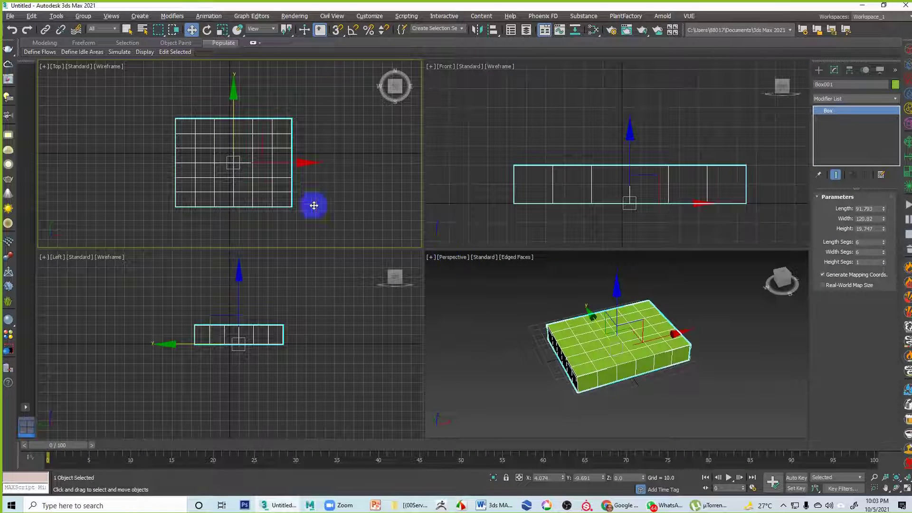
{"action": "key", "text": "alt+w"}
{"action": "middle_click_drag", "start_coordinate": [448, 242], "coordinate": [487, 236]}
{"action": "left_click", "coordinate": [639, 273]}
{"action": "scroll", "coordinate": [578, 289], "scroll_direction": "up", "scroll_amount": 3}
{"action": "left_click_drag", "start_coordinate": [671, 228], "coordinate": [560, 283]}
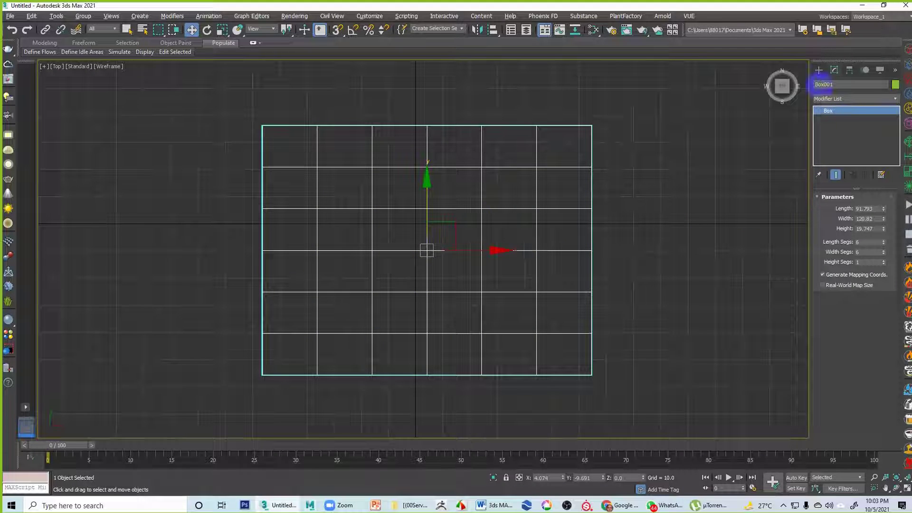
{"action": "left_click", "coordinate": [818, 70]}
{"action": "left_click", "coordinate": [829, 84]}
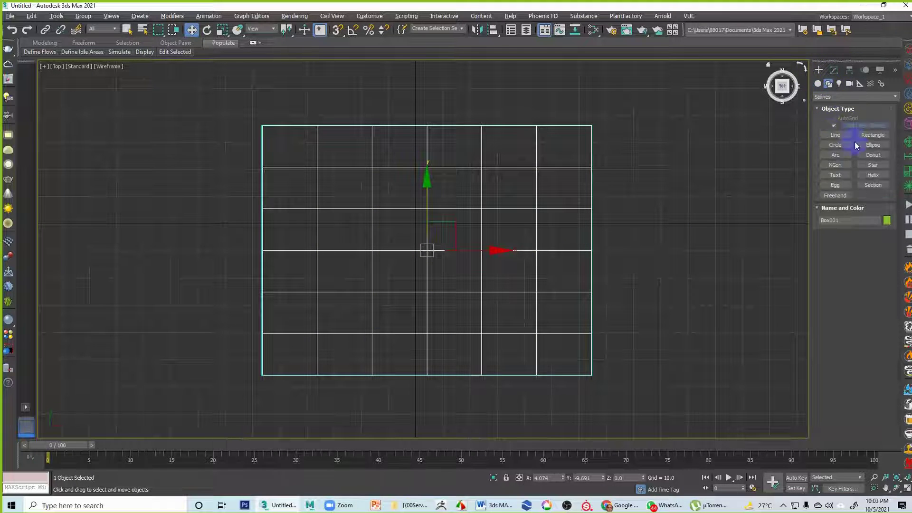
{"action": "left_click", "coordinate": [835, 145]}
{"action": "scroll", "coordinate": [389, 224], "scroll_direction": "up", "scroll_amount": 2}
{"action": "middle_click_drag", "start_coordinate": [389, 224], "coordinate": [391, 221]}
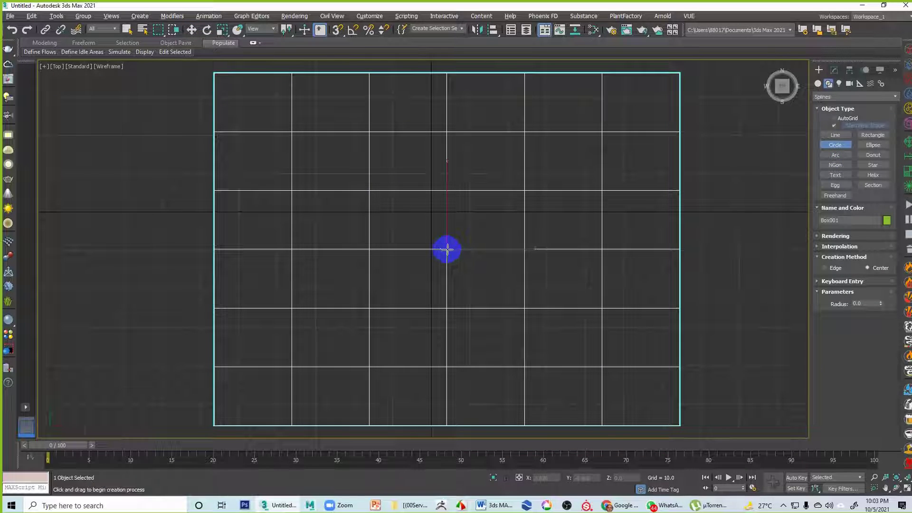
{"action": "left_click_drag", "start_coordinate": [447, 248], "coordinate": [467, 303]}
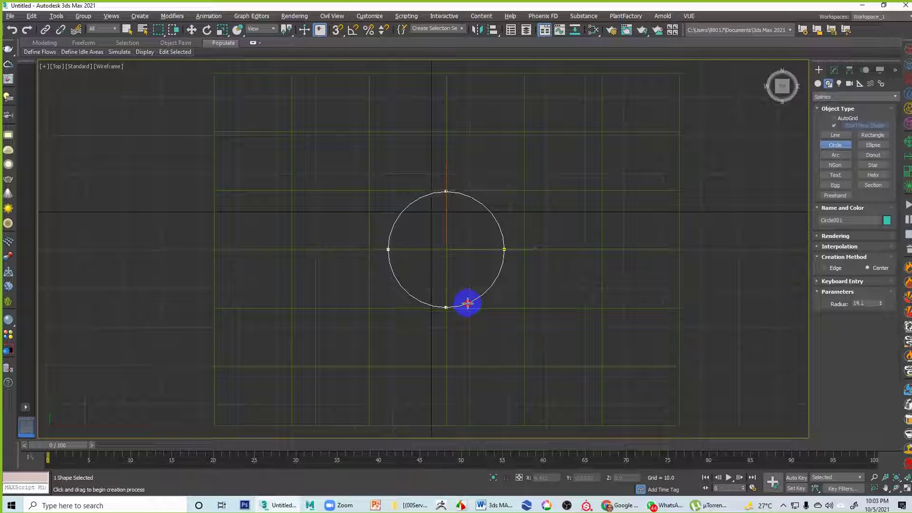
{"action": "right_click", "coordinate": [450, 289]}
Select the box and convert it to an Editable Poly.
{"action": "left_click", "coordinate": [732, 213]}
{"action": "left_click_drag", "start_coordinate": [512, 230], "coordinate": [482, 231]}
{"action": "left_click_drag", "start_coordinate": [700, 244], "coordinate": [648, 273]}
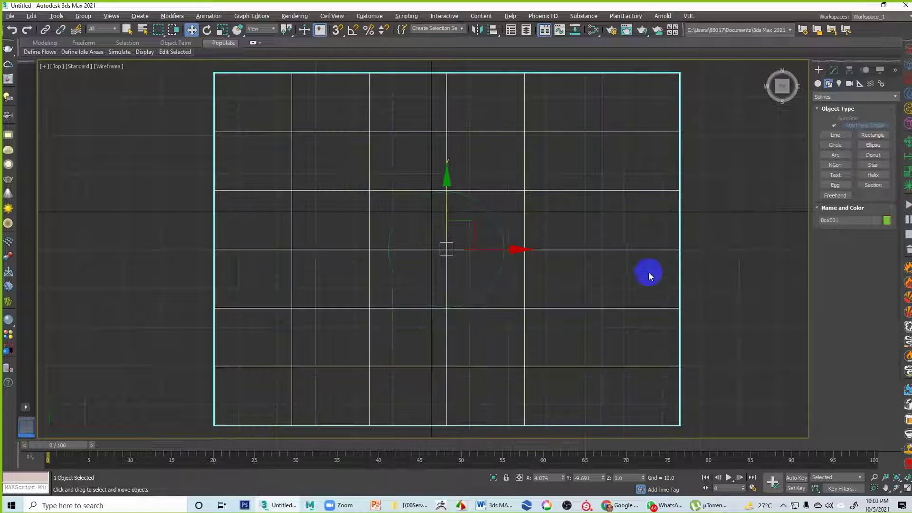
{"action": "right_click", "coordinate": [680, 252]}
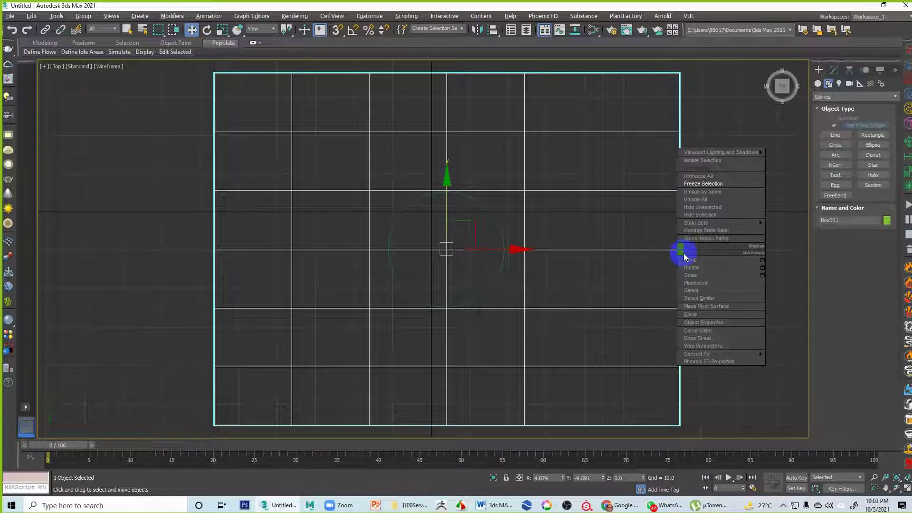
{"action": "mouse_move", "coordinate": [722, 354]}
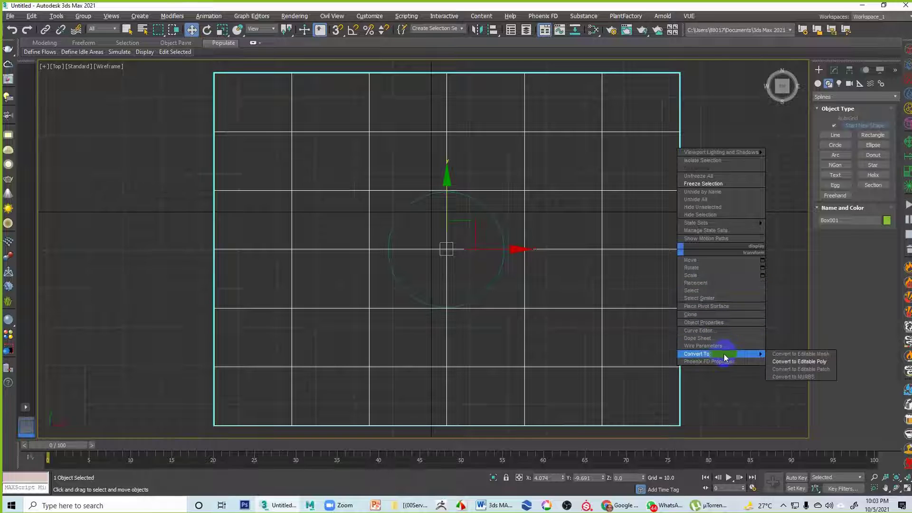
{"action": "left_click", "coordinate": [788, 362]}
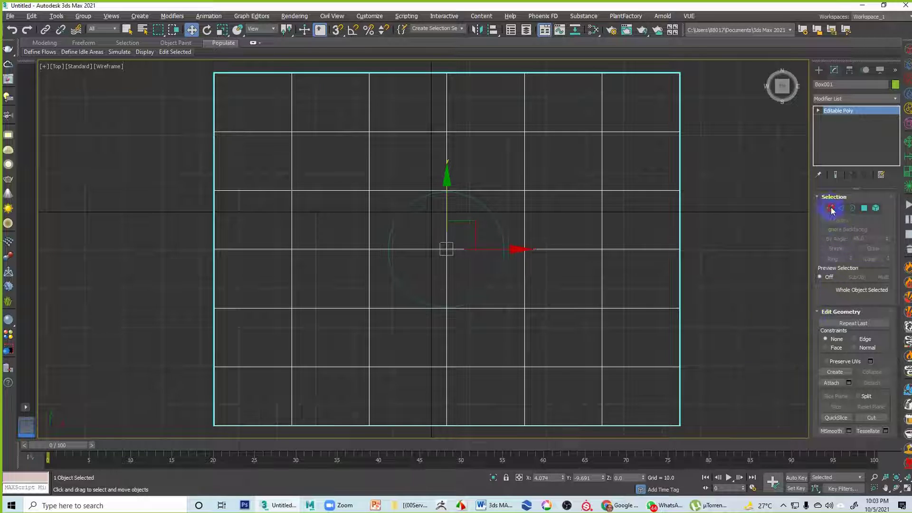
Move the three vertex pairs on the positive X side of the box's centre onto the guide circle's outline.
{"action": "left_click", "coordinate": [829, 209]}
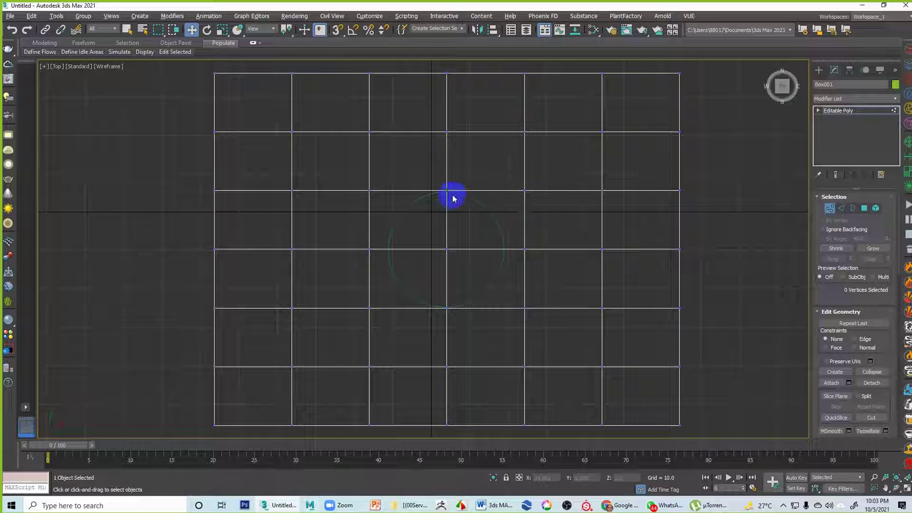
{"action": "left_click_drag", "start_coordinate": [509, 177], "coordinate": [537, 206]}
{"action": "left_click_drag", "start_coordinate": [549, 173], "coordinate": [521, 188]}
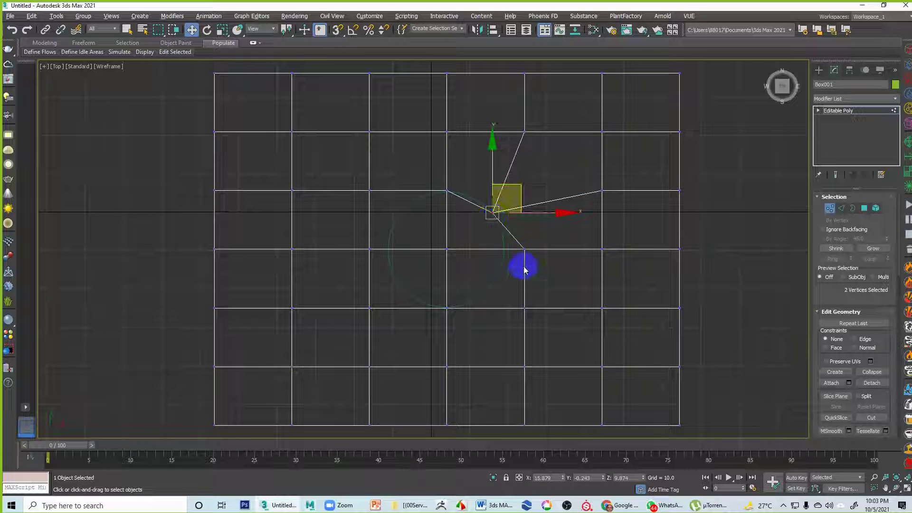
{"action": "left_click", "coordinate": [524, 249]}
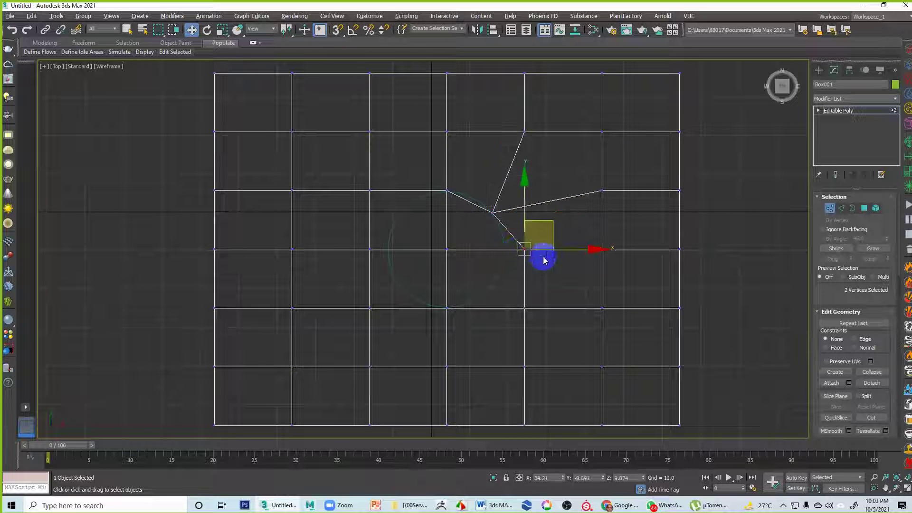
{"action": "left_click_drag", "start_coordinate": [546, 249], "coordinate": [529, 249]}
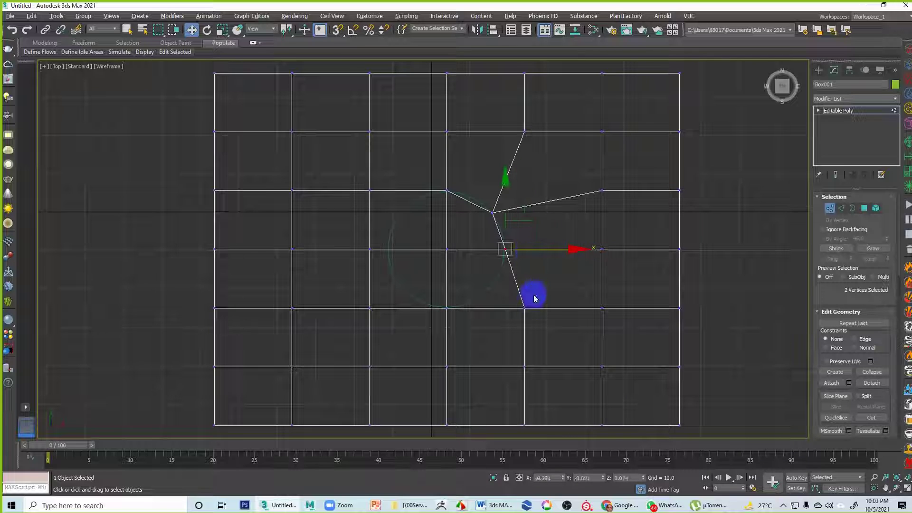
{"action": "left_click", "coordinate": [525, 307]}
{"action": "left_click_drag", "start_coordinate": [556, 294], "coordinate": [518, 279]}
Move the three vertex pairs on the negative X side of the centre onto the circle, completing the octagon.
{"action": "left_click", "coordinate": [366, 304]}
{"action": "left_click_drag", "start_coordinate": [364, 300], "coordinate": [430, 277]}
{"action": "left_click_drag", "start_coordinate": [369, 248], "coordinate": [423, 247]}
{"action": "left_click", "coordinate": [372, 194]}
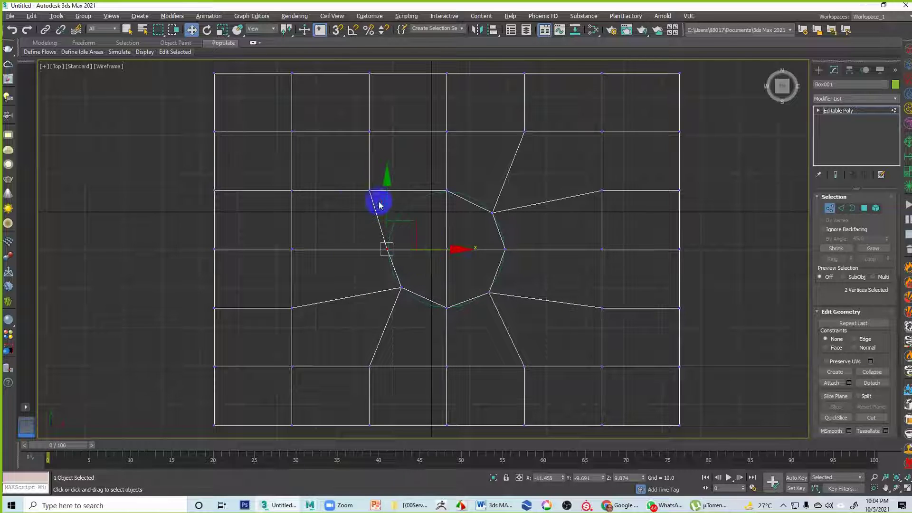
{"action": "left_click_drag", "start_coordinate": [397, 178], "coordinate": [428, 200]}
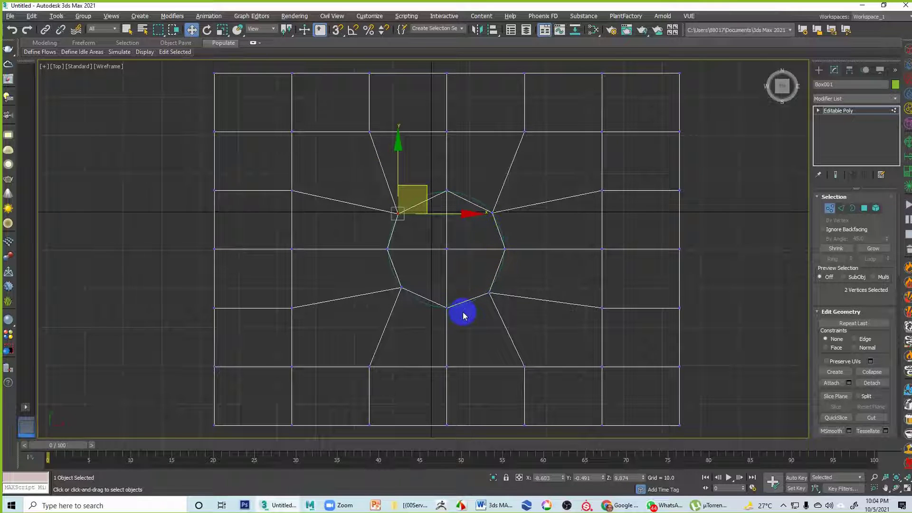
Select the four polygons inside the octagon on the box's top face and the four matching ones underneath in Perspective.
{"action": "key", "text": "alt+w"}
{"action": "middle_click", "coordinate": [501, 330]}
{"action": "key", "text": "alt+w"}
{"action": "middle_click_drag", "start_coordinate": [506, 332], "coordinate": [468, 316], "text": "alt"}
{"action": "left_click", "coordinate": [863, 208]}
{"action": "scroll", "coordinate": [430, 238], "scroll_direction": "up", "scroll_amount": 5}
{"action": "left_click", "coordinate": [422, 202]}
{"action": "left_click", "coordinate": [391, 211], "text": "ctrl"}
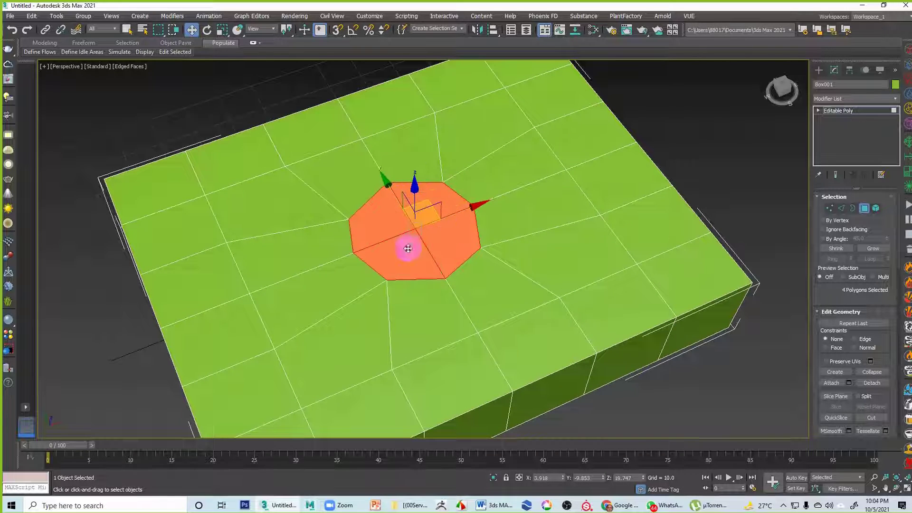
{"action": "middle_click_drag", "start_coordinate": [553, 292], "coordinate": [557, 190], "text": "alt"}
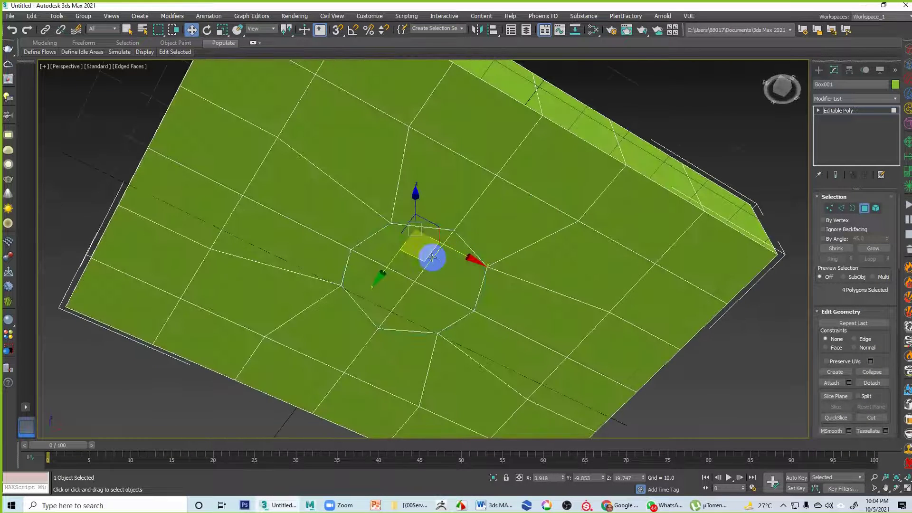
{"action": "left_click", "coordinate": [380, 281], "text": "ctrl"}
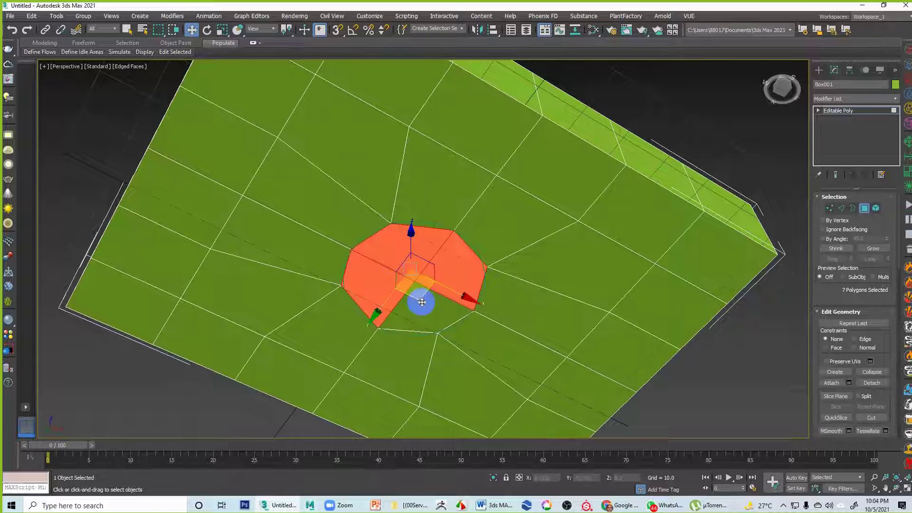
{"action": "middle_click_drag", "start_coordinate": [546, 256], "coordinate": [583, 343], "text": "alt"}
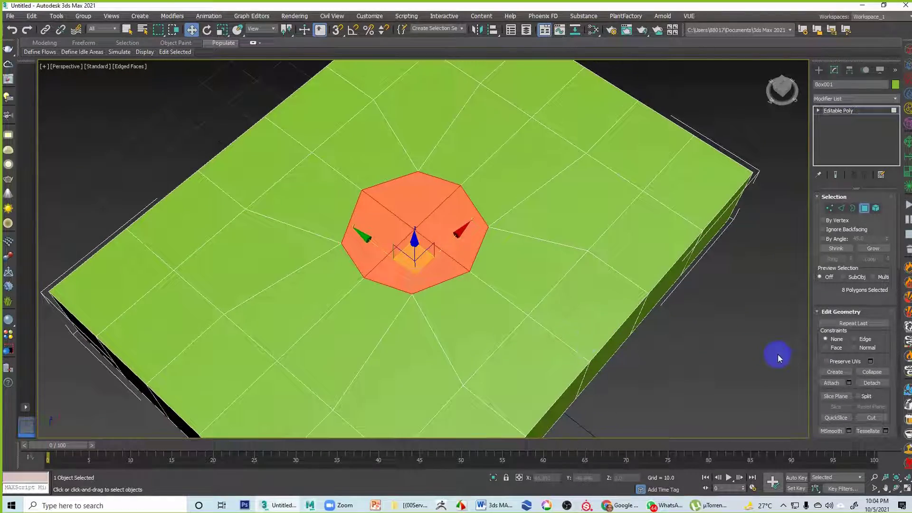
Bridge the selected top and bottom polygons into a through hole, adding extra segments along its walls.
{"action": "left_click_drag", "start_coordinate": [816, 358], "coordinate": [829, 187]}
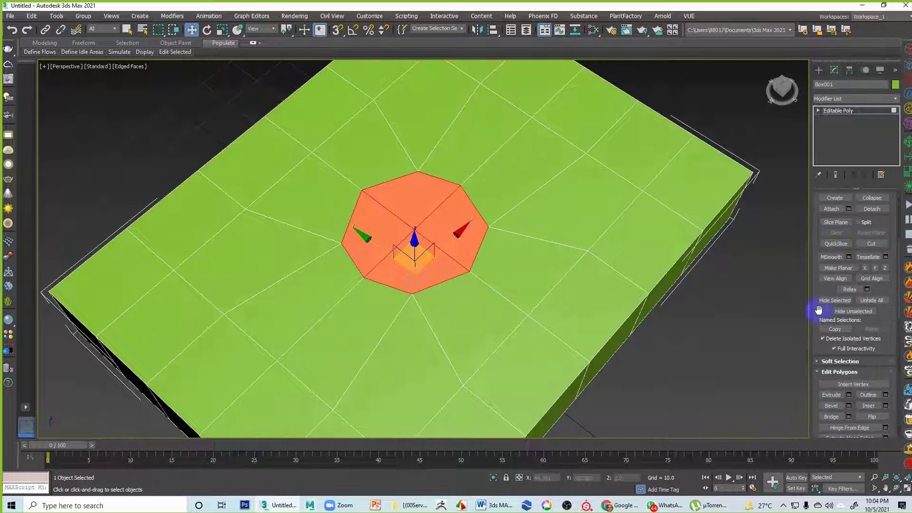
{"action": "left_click_drag", "start_coordinate": [815, 313], "coordinate": [834, 265]}
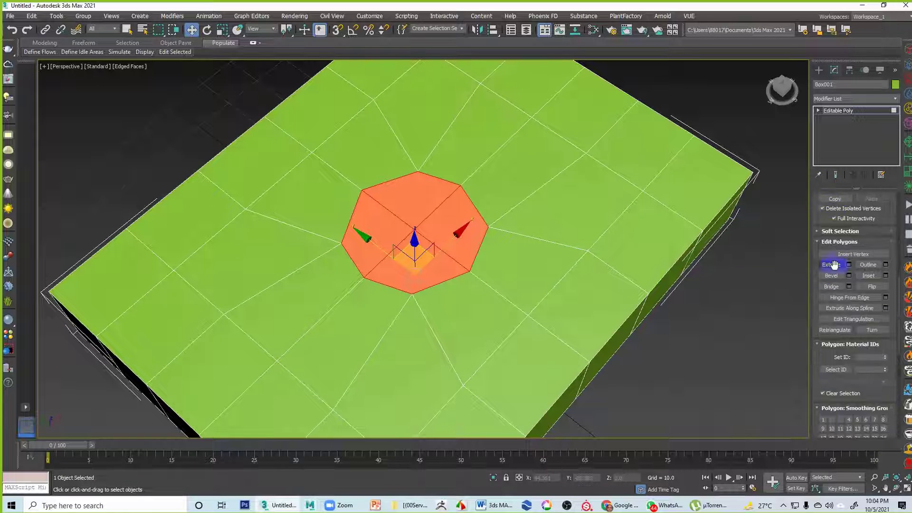
{"action": "left_click", "coordinate": [849, 287]}
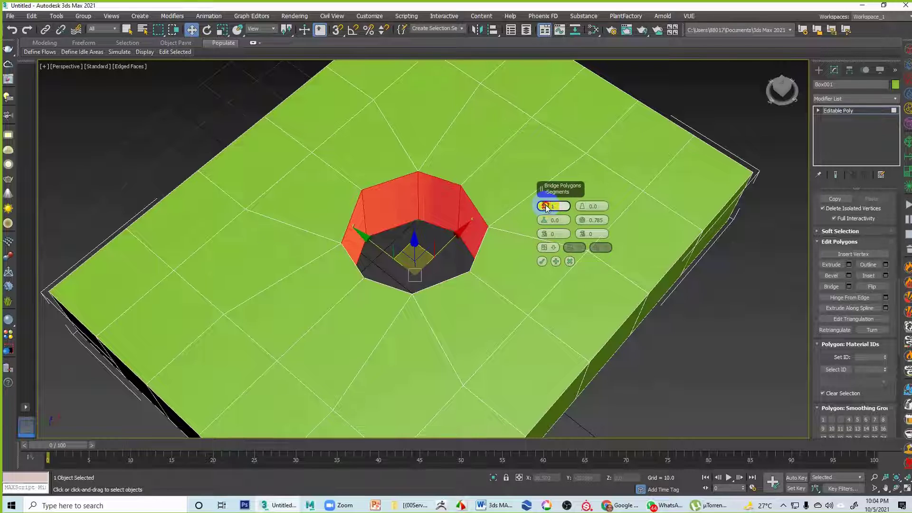
{"action": "scroll", "coordinate": [546, 208], "scroll_direction": "up", "scroll_amount": 3}
{"action": "left_click", "coordinate": [541, 262]}
{"action": "left_click", "coordinate": [723, 331]}
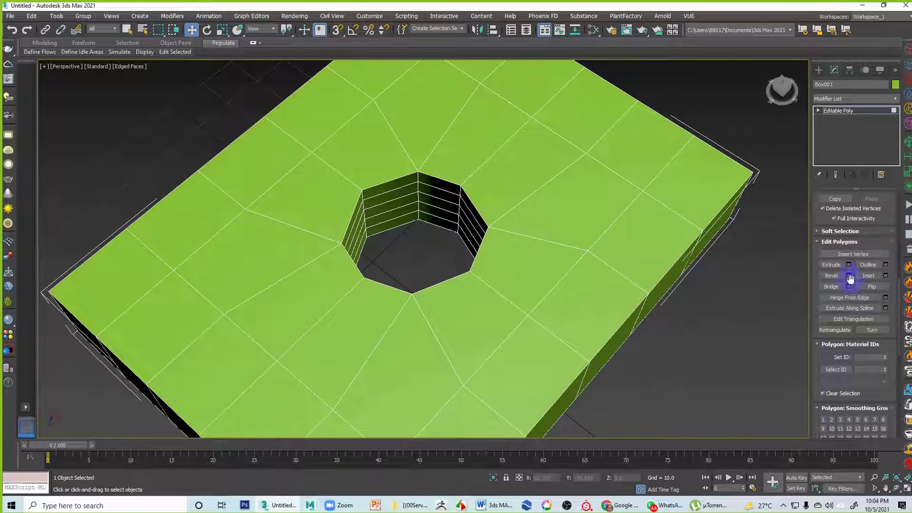
Apply TurboSmooth to the holed box and view it deselected with edged faces hidden.
{"action": "middle_click_drag", "start_coordinate": [770, 250], "coordinate": [645, 234], "text": "alt"}
{"action": "middle_click_drag", "start_coordinate": [708, 165], "coordinate": [681, 172]}
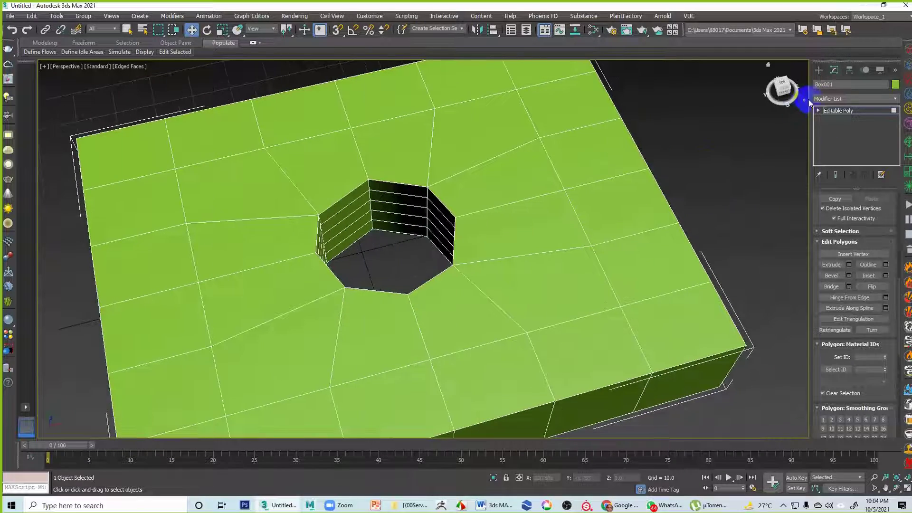
{"action": "left_click", "coordinate": [832, 98]}
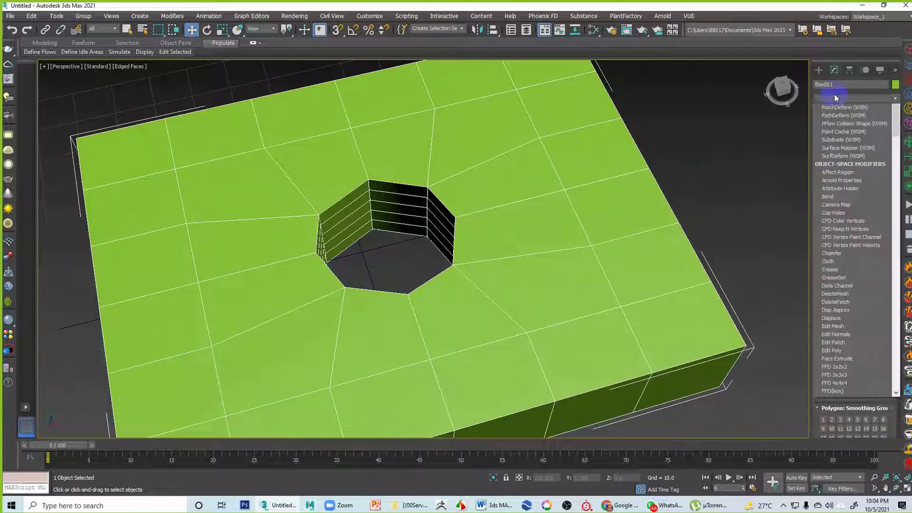
{"action": "scroll", "coordinate": [848, 255], "scroll_direction": "down", "scroll_amount": 10}
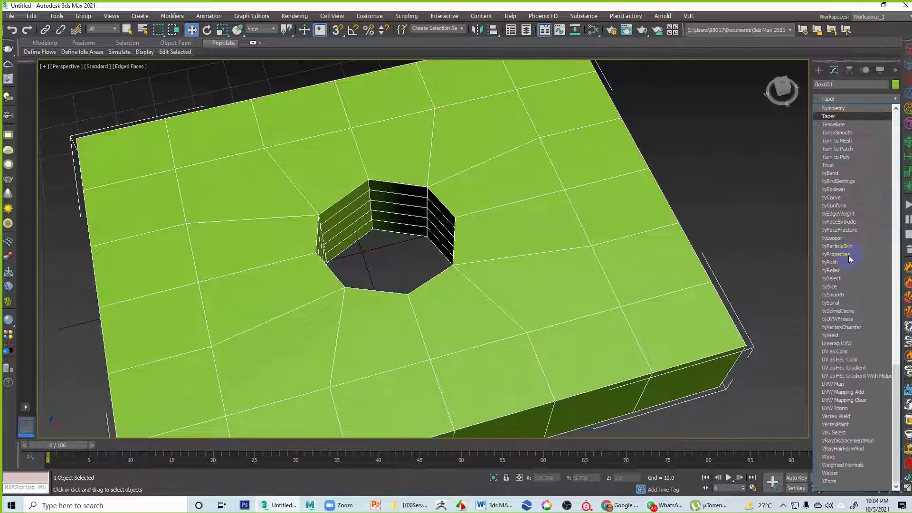
{"action": "left_click", "coordinate": [838, 133]}
{"action": "left_click", "coordinate": [746, 160]}
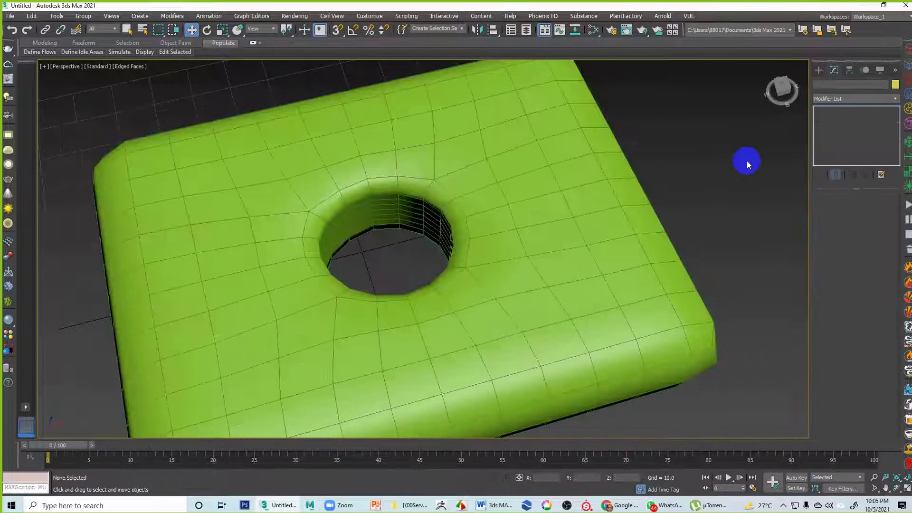
{"action": "key", "text": "F4"}
{"action": "mouse_move", "coordinate": [685, 223]}
{"action": "middle_mouse_down", "text": "alt"}
{"action": "mouse_move", "coordinate": [669, 253]}
{"action": "mouse_move", "coordinate": [677, 214]}
{"action": "mouse_move", "coordinate": [653, 238]}
{"action": "mouse_move", "coordinate": [613, 252]}
{"action": "mouse_move", "coordinate": [621, 165]}
{"action": "middle_mouse_up", "text": "alt"}
{"action": "scroll", "coordinate": [625, 218], "scroll_direction": "down", "scroll_amount": 4}
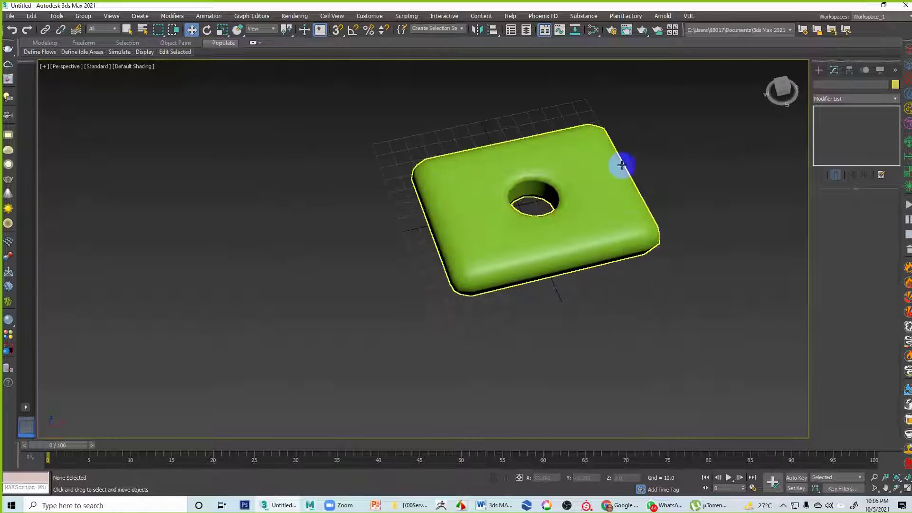
Set the TurboSmooth iterations to 2, inspect the smoothed hole from several angles and show edged faces again.
{"action": "scroll", "coordinate": [585, 234], "scroll_direction": "up", "scroll_amount": 5}
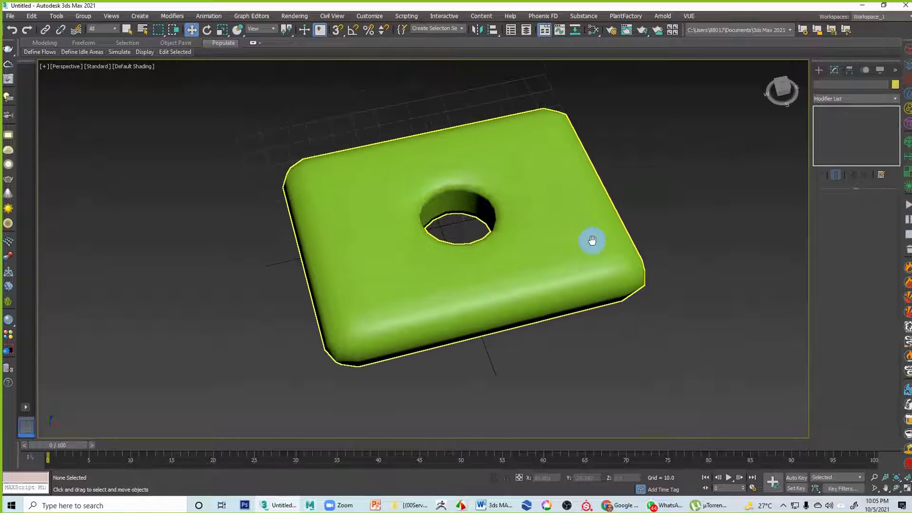
{"action": "left_click", "coordinate": [574, 209]}
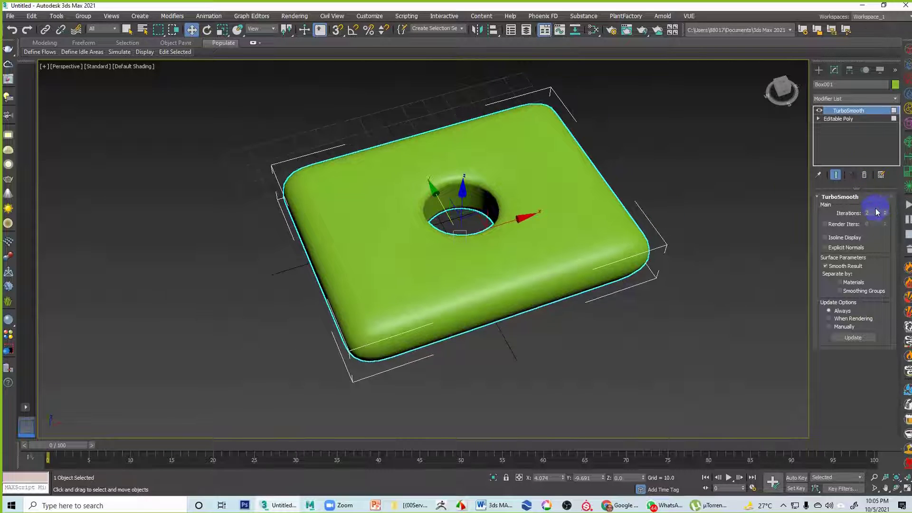
{"action": "left_click", "coordinate": [634, 165]}
{"action": "middle_click_drag", "start_coordinate": [635, 165], "coordinate": [488, 238], "text": "alt"}
{"action": "scroll", "coordinate": [549, 249], "scroll_direction": "up", "scroll_amount": 3}
{"action": "middle_click_drag", "start_coordinate": [549, 249], "coordinate": [494, 206], "text": "alt"}
{"action": "scroll", "coordinate": [519, 210], "scroll_direction": "down", "scroll_amount": 5}
{"action": "middle_click_drag", "start_coordinate": [549, 226], "coordinate": [597, 236], "text": "alt"}
{"action": "left_click", "coordinate": [546, 229]}
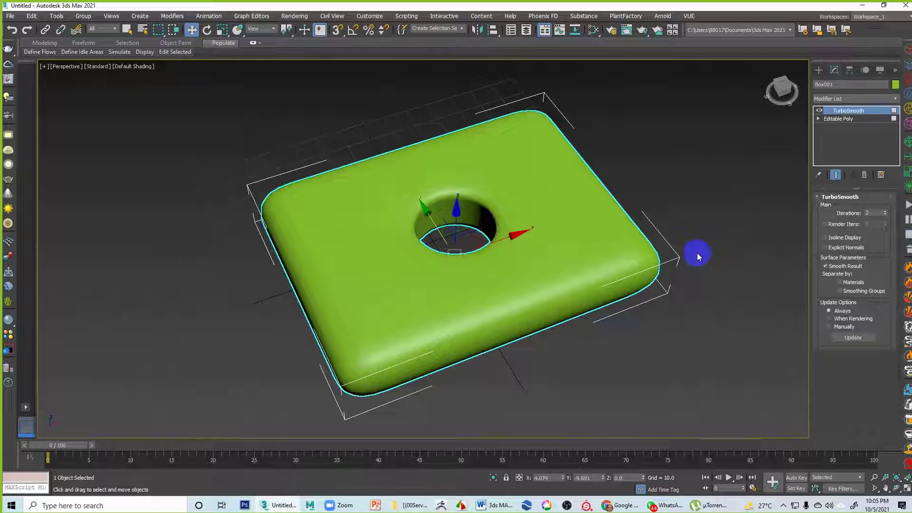
{"action": "key", "text": "F4"}
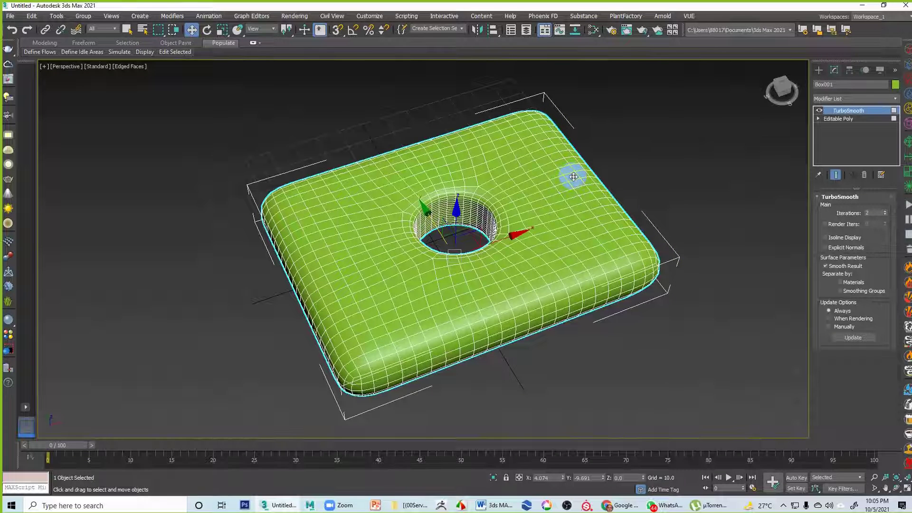
Check the smoothed mesh briefly in wireframe, and switch off the TurboSmooth effect to view the unsmoothed box from several angles.
{"action": "key", "text": "F3"}
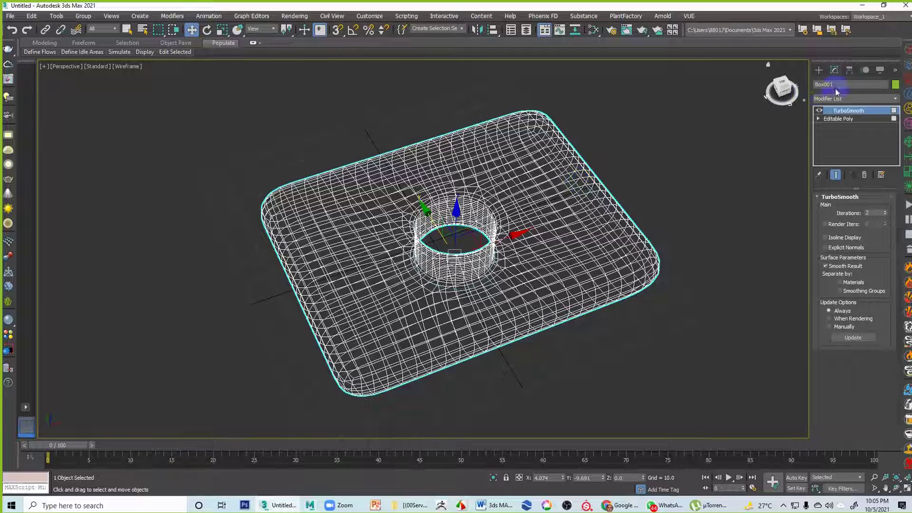
{"action": "key", "text": "F3"}
{"action": "left_click", "coordinate": [818, 110]}
{"action": "left_click", "coordinate": [616, 159]}
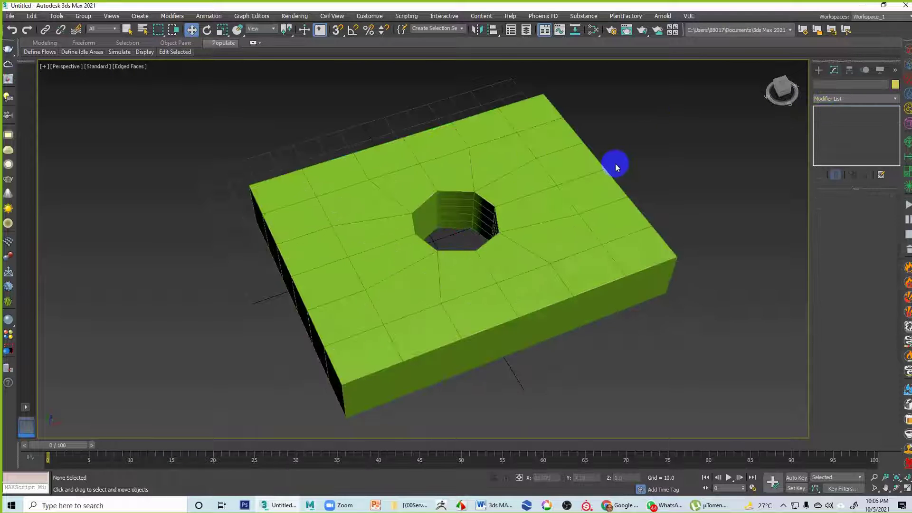
{"action": "middle_click_drag", "start_coordinate": [590, 153], "coordinate": [513, 183], "text": "alt"}
{"action": "middle_click_drag", "start_coordinate": [472, 241], "coordinate": [513, 246], "text": "alt"}
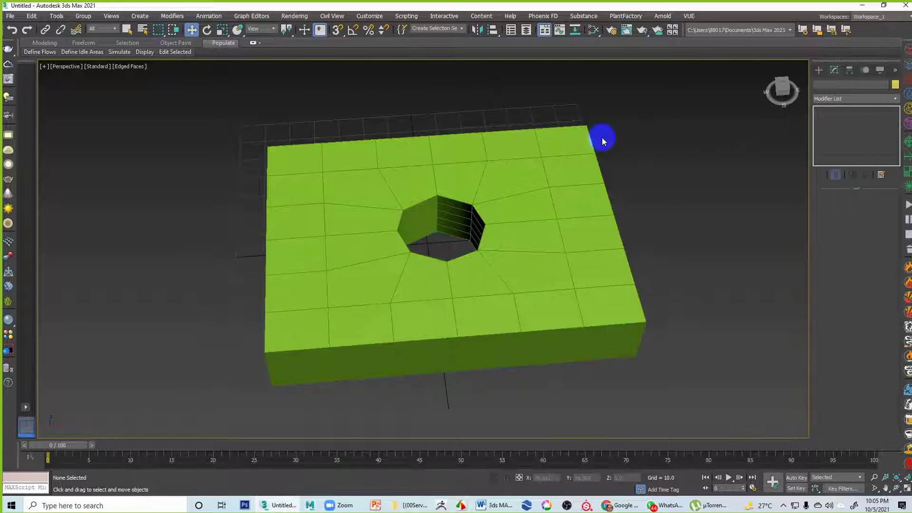
{"action": "middle_click_drag", "start_coordinate": [366, 329], "coordinate": [387, 314], "text": "alt"}
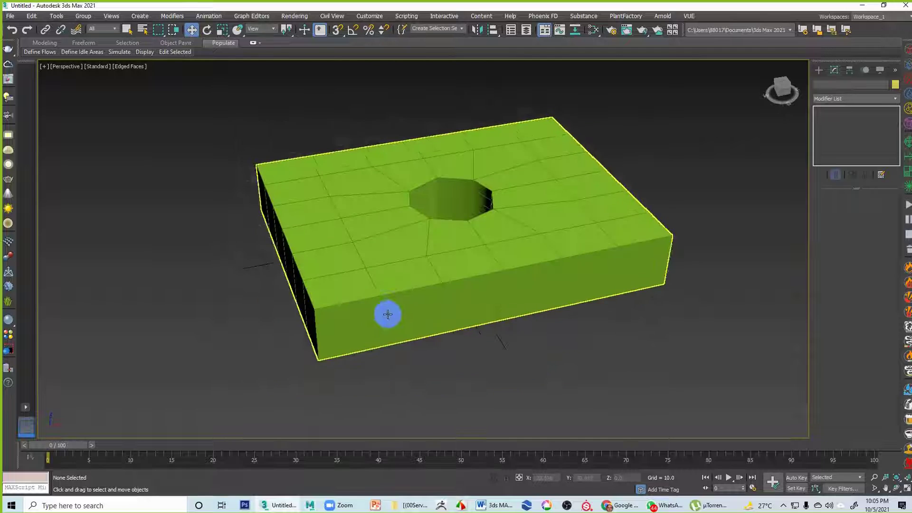
{"action": "scroll", "coordinate": [387, 314], "scroll_direction": "down", "scroll_amount": 3}
Ring-select the outermost edges at the left short end of the box and connect them with one loop, slide -89, close to that end.
{"action": "left_click", "coordinate": [376, 288]}
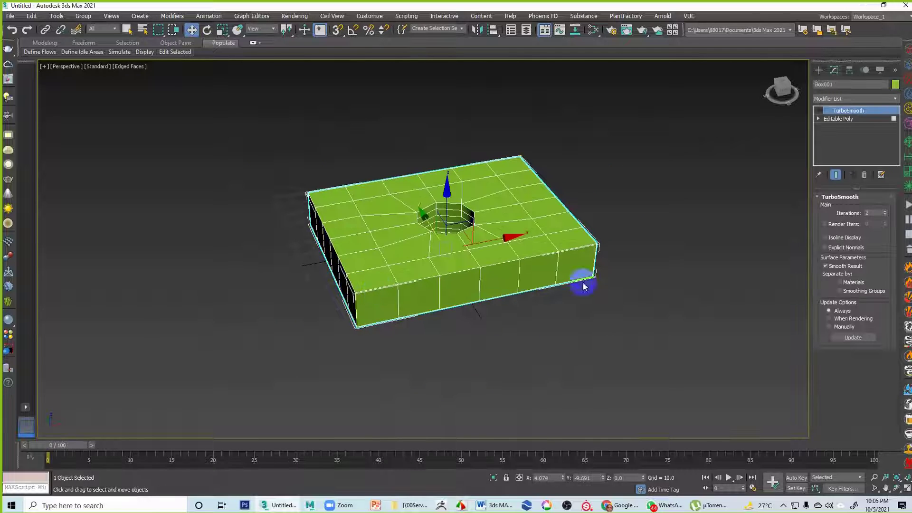
{"action": "left_click", "coordinate": [834, 136]}
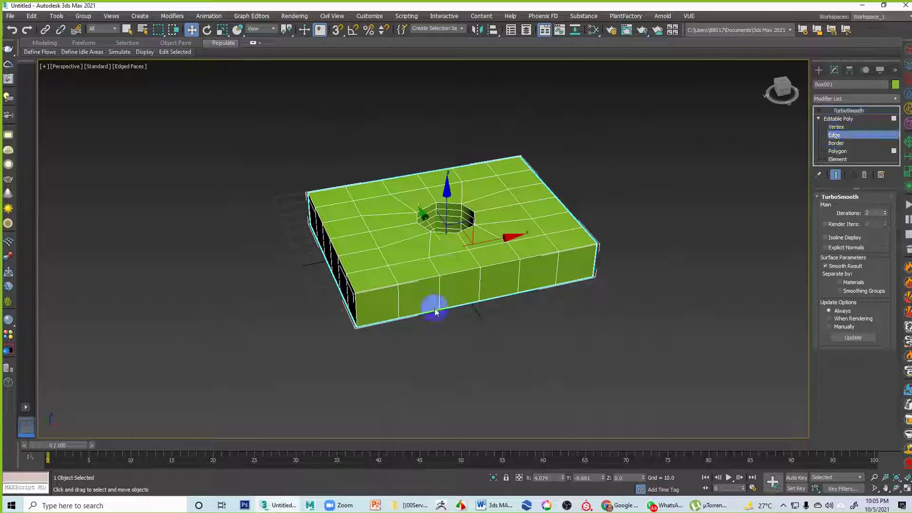
{"action": "left_click", "coordinate": [370, 287]}
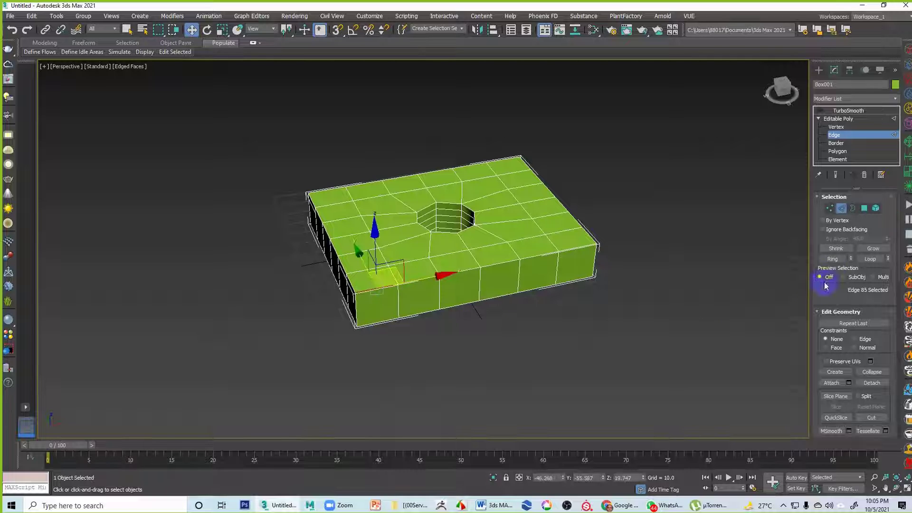
{"action": "left_click", "coordinate": [833, 259]}
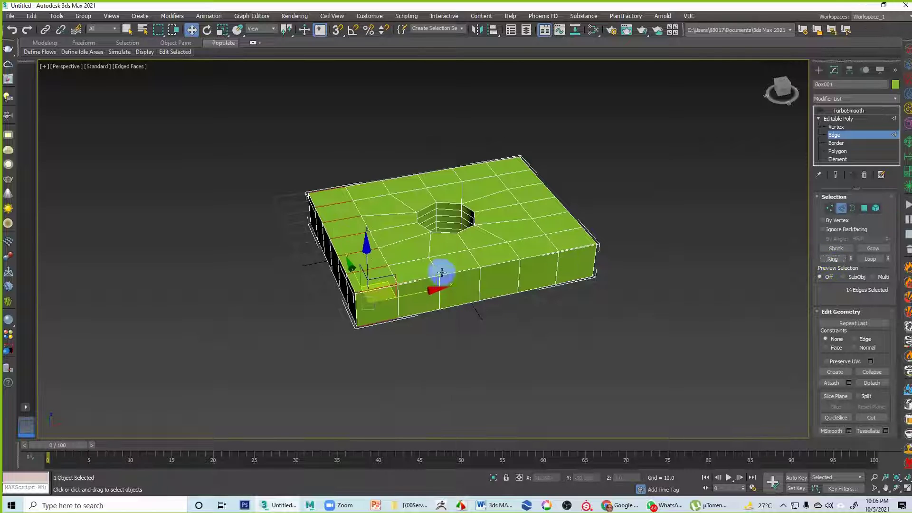
{"action": "right_click", "coordinate": [373, 293]}
{"action": "left_click", "coordinate": [287, 321]}
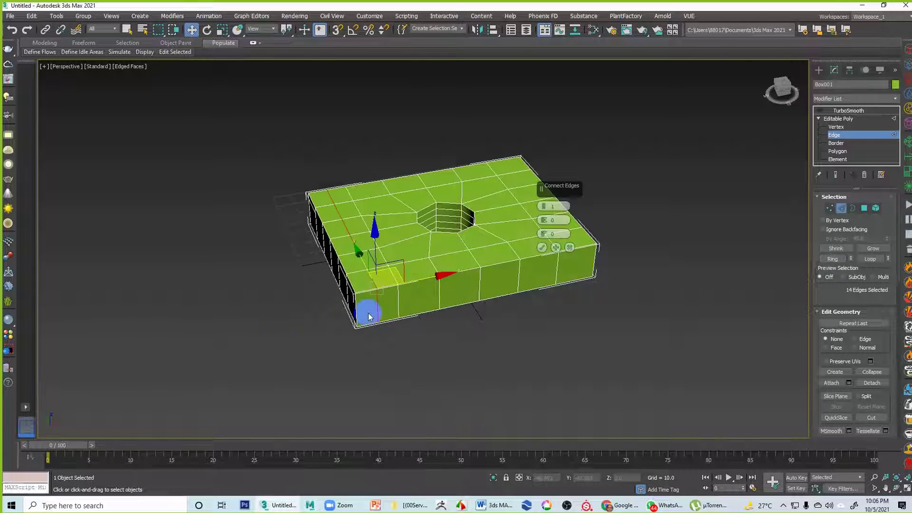
{"action": "left_click_drag", "start_coordinate": [546, 238], "coordinate": [522, 364]}
{"action": "left_click_drag", "start_coordinate": [510, 407], "coordinate": [547, 278]}
{"action": "left_click", "coordinate": [542, 247]}
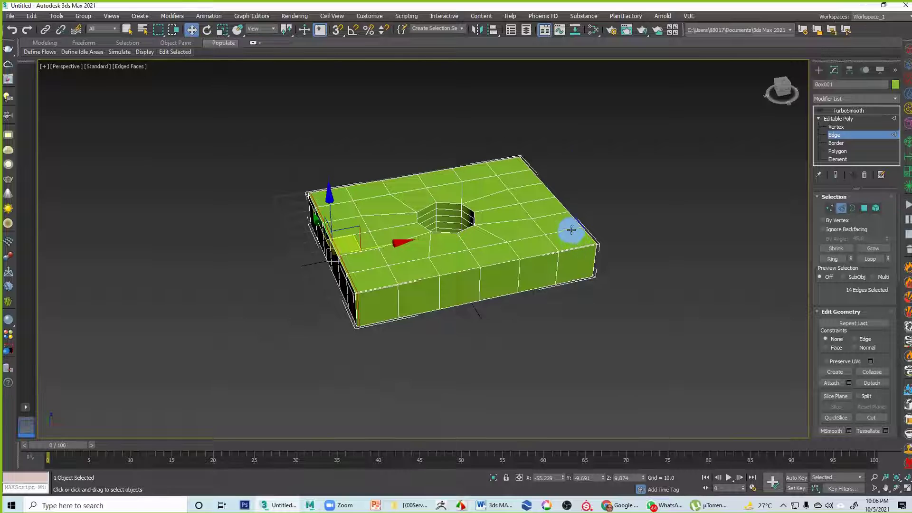
Connect the edge ring at the opposite short end with one loop, slide about 88, close to the box's right end.
{"action": "left_click", "coordinate": [571, 229]}
{"action": "left_click", "coordinate": [836, 261]}
{"action": "right_click", "coordinate": [567, 226]}
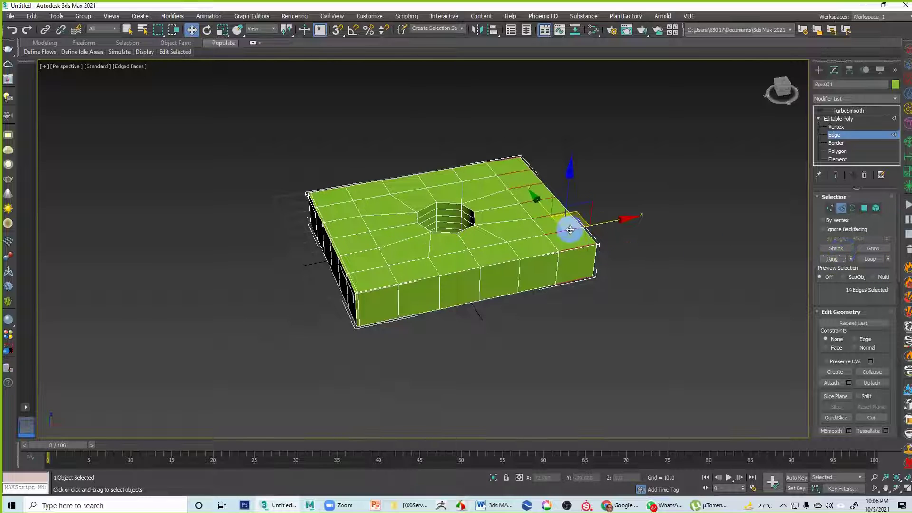
{"action": "left_click", "coordinate": [482, 261]}
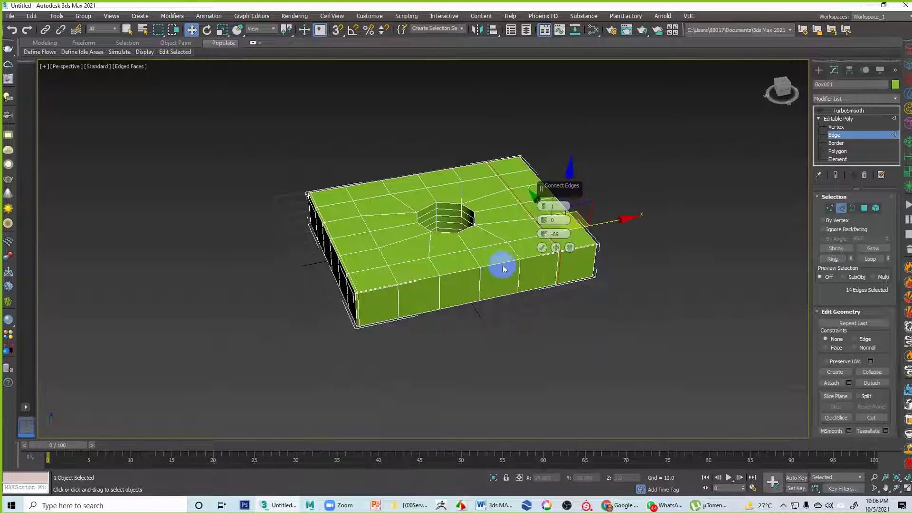
{"action": "left_click_drag", "start_coordinate": [546, 235], "coordinate": [563, 136]}
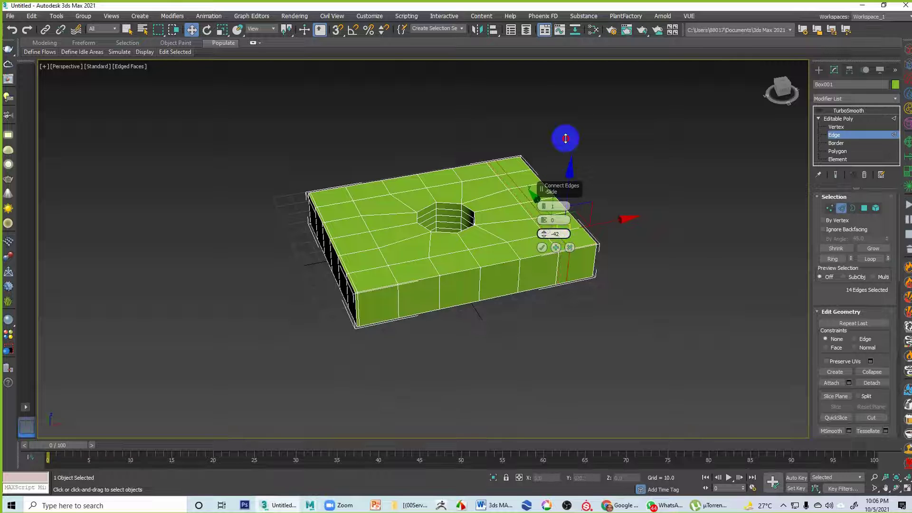
{"action": "left_click_drag", "start_coordinate": [727, 447], "coordinate": [778, 378]}
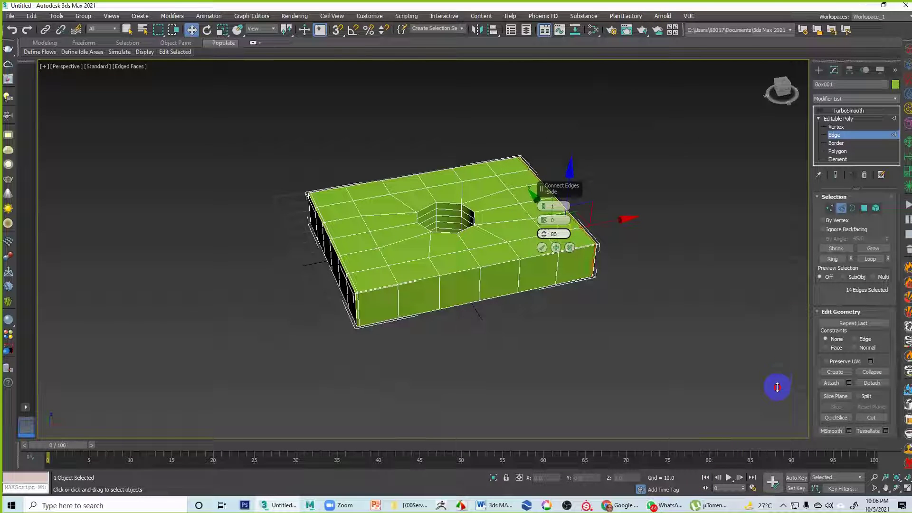
{"action": "left_click", "coordinate": [542, 248]}
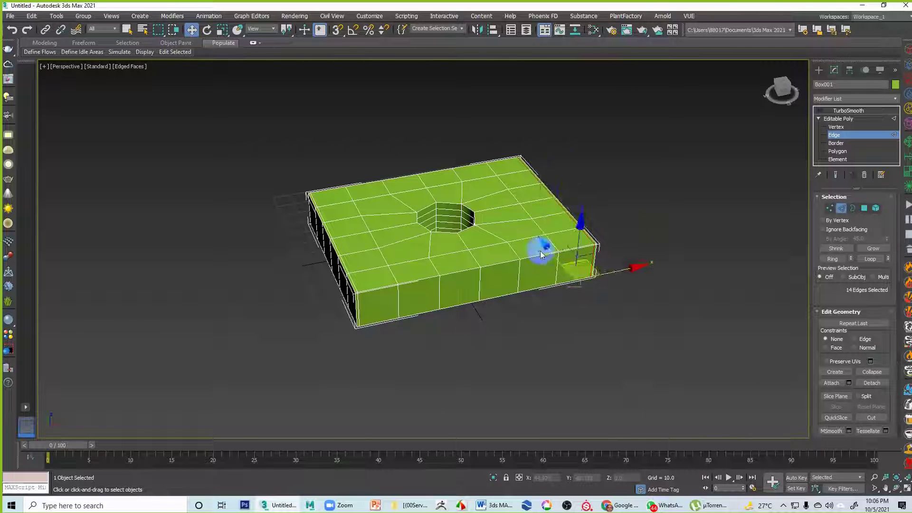
{"action": "left_click", "coordinate": [595, 358]}
Connect the edge ring along the box's front long side with one loop, slide -91, close to the front edge.
{"action": "middle_click_drag", "start_coordinate": [561, 349], "coordinate": [541, 372], "text": "alt"}
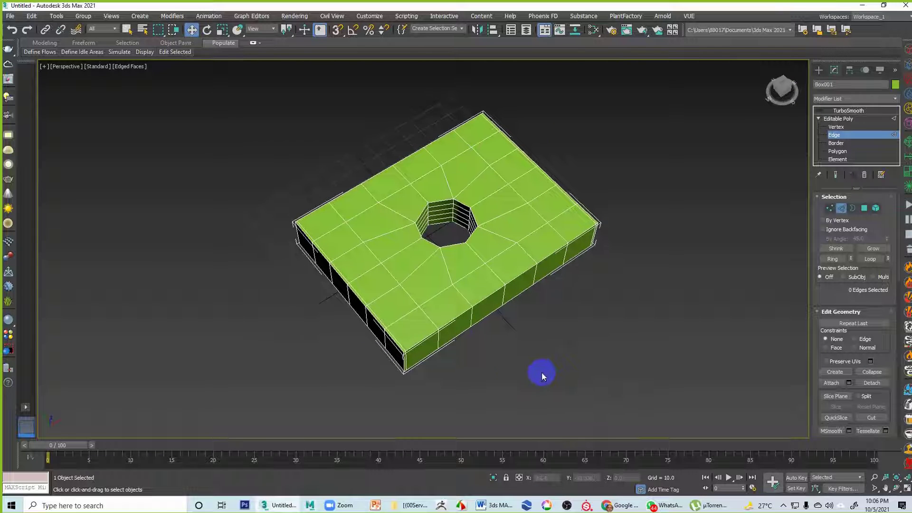
{"action": "left_click", "coordinate": [430, 319]}
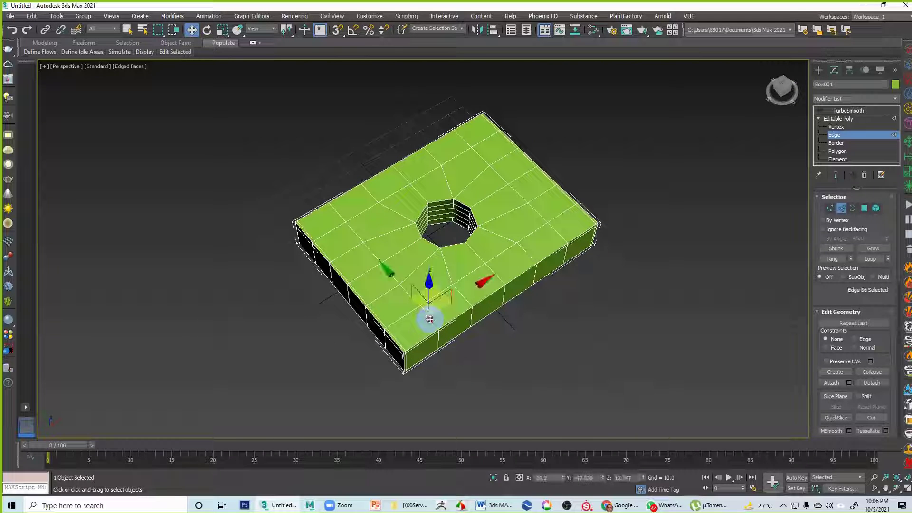
{"action": "left_click", "coordinate": [833, 258]}
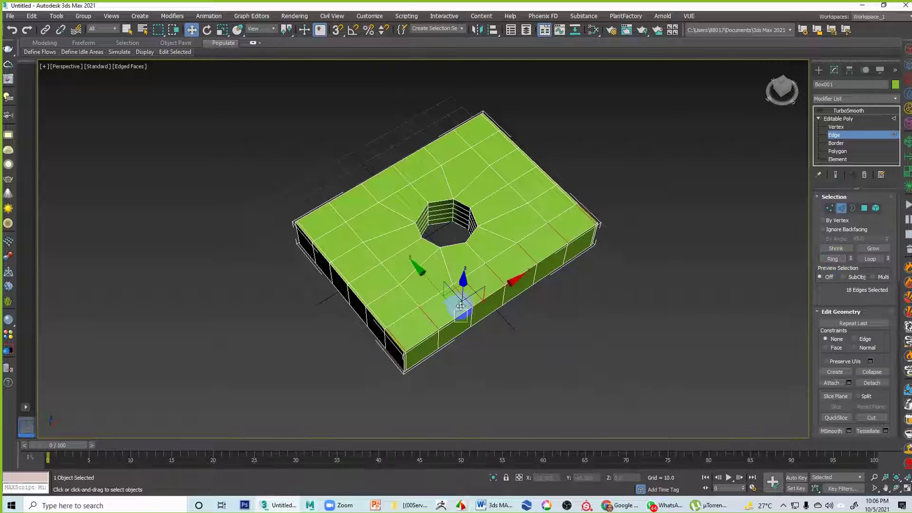
{"action": "right_click", "coordinate": [427, 317]}
{"action": "left_click", "coordinate": [339, 350]}
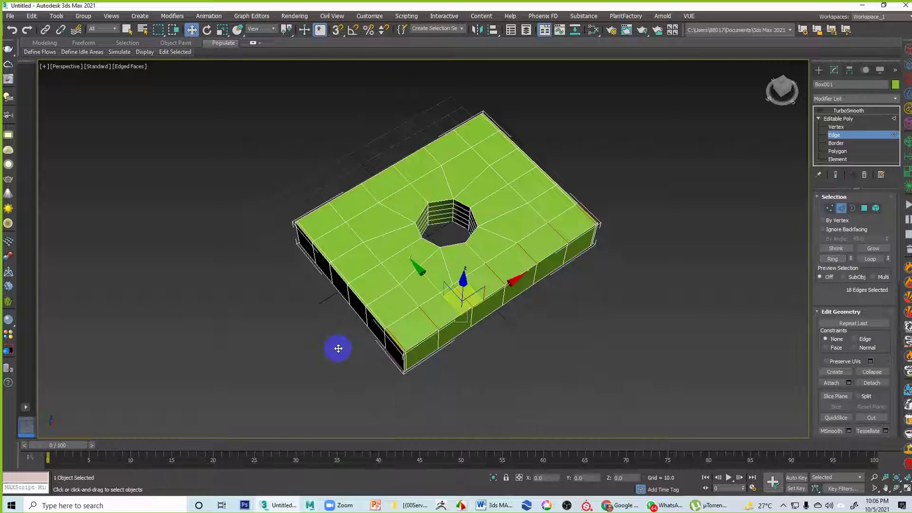
{"action": "left_click_drag", "start_coordinate": [543, 237], "coordinate": [537, 76]}
{"action": "left_click", "coordinate": [541, 247]}
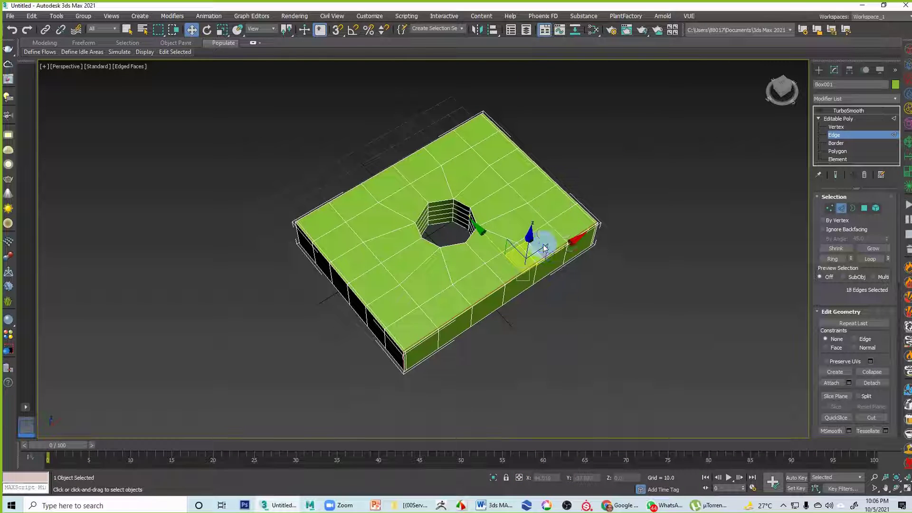
{"action": "left_click", "coordinate": [647, 279]}
Select the ring of vertical edges around the box's sides and start connecting it with one new edge loop.
{"action": "middle_click_drag", "start_coordinate": [648, 279], "coordinate": [612, 234], "text": "alt"}
{"action": "scroll", "coordinate": [521, 267], "scroll_direction": "up", "scroll_amount": 8}
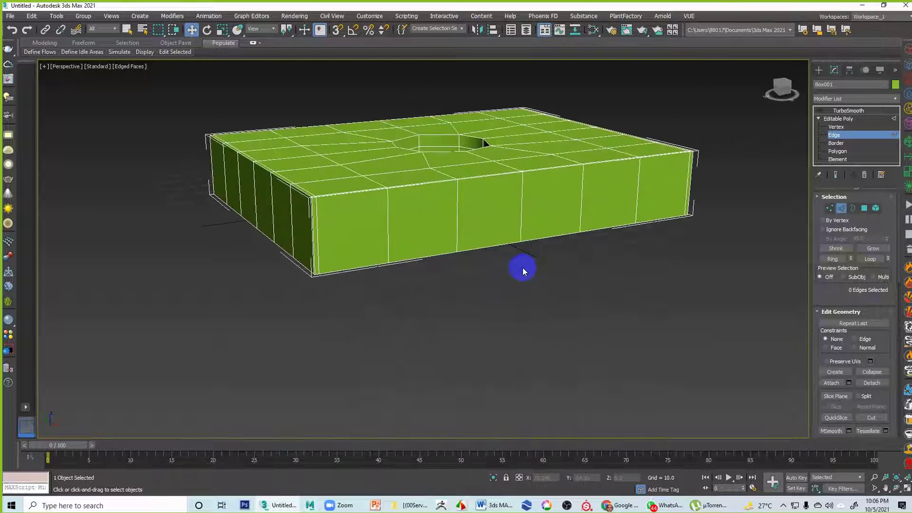
{"action": "middle_click_drag", "start_coordinate": [443, 276], "coordinate": [443, 259]}
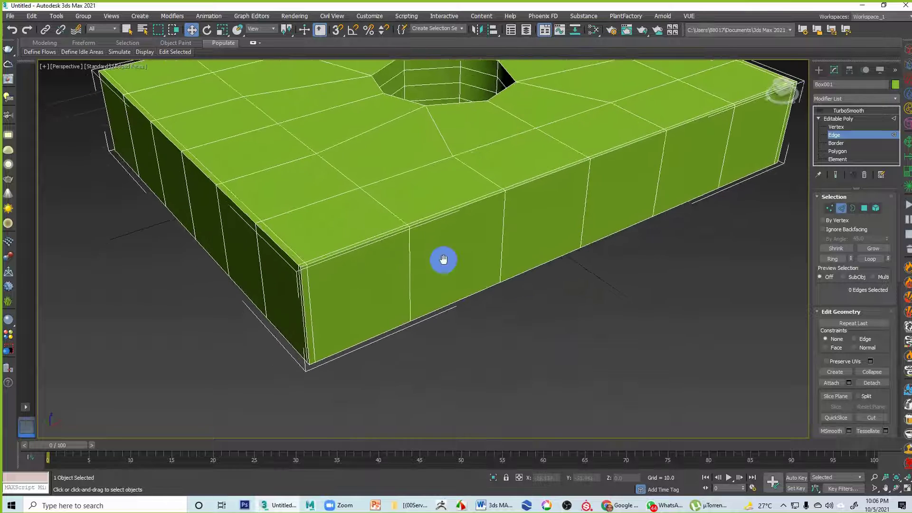
{"action": "left_click", "coordinate": [409, 246]}
{"action": "left_click", "coordinate": [837, 261]}
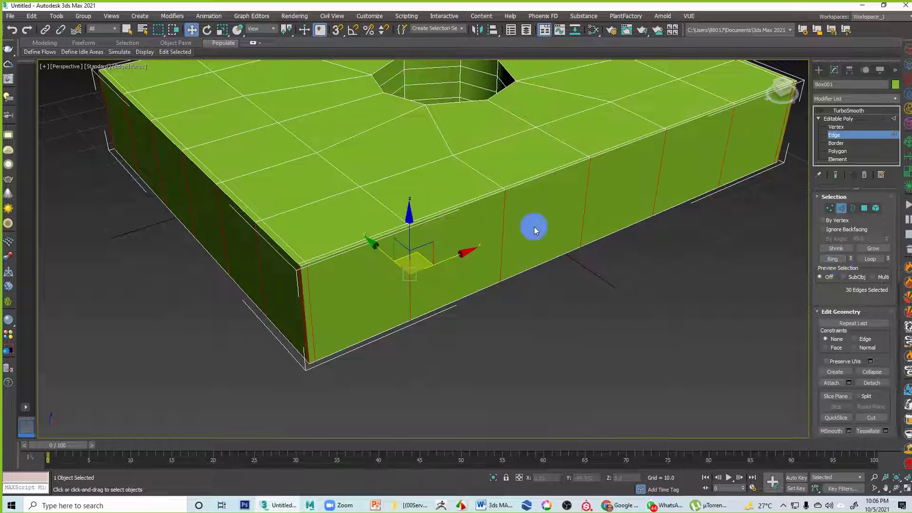
{"action": "right_click", "coordinate": [409, 287]}
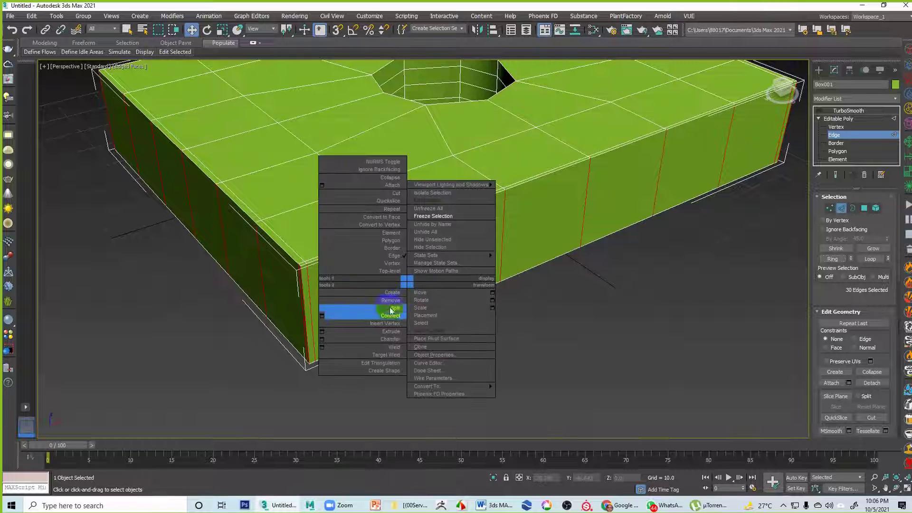
{"action": "left_click", "coordinate": [322, 316]}
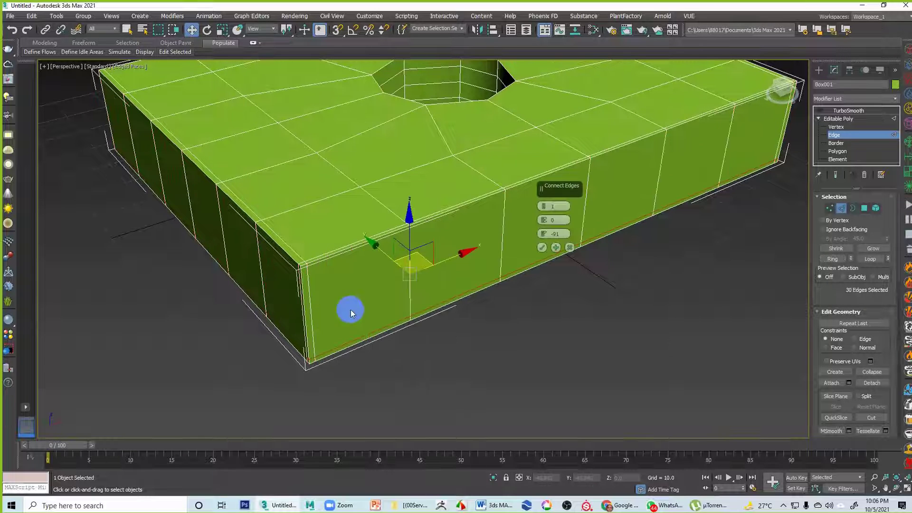
Accept the support loop near the box's bottom rim and connect the side edge ring near the top rim with one segment at slide -91.
{"action": "left_click", "coordinate": [541, 248]}
{"action": "left_click", "coordinate": [501, 228]}
{"action": "left_click", "coordinate": [833, 257]}
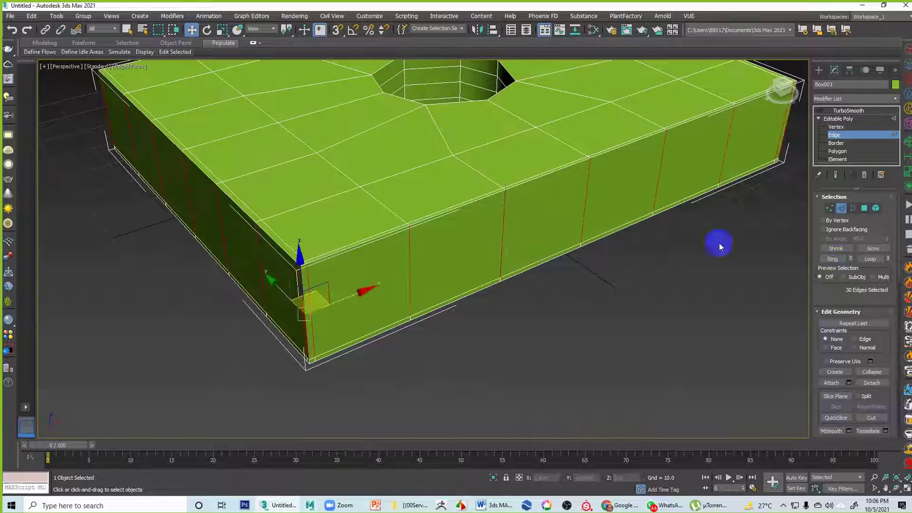
{"action": "right_click", "coordinate": [502, 213]}
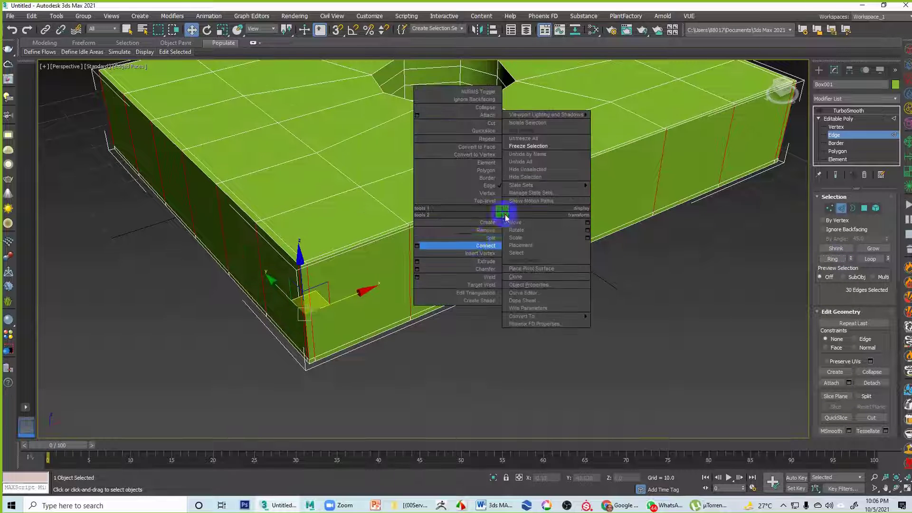
{"action": "left_click", "coordinate": [418, 245]}
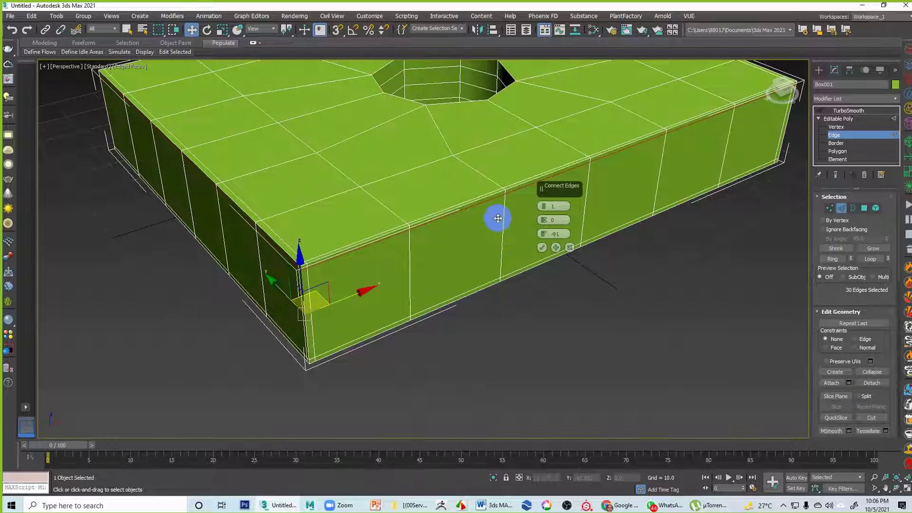
{"action": "left_click", "coordinate": [542, 248]}
Leave edge editing on the box, turn its TurboSmooth modifier on and deselect the box.
{"action": "left_click", "coordinate": [612, 297]}
{"action": "middle_click_drag", "start_coordinate": [582, 294], "coordinate": [728, 218], "text": "alt"}
{"action": "left_click", "coordinate": [850, 120]}
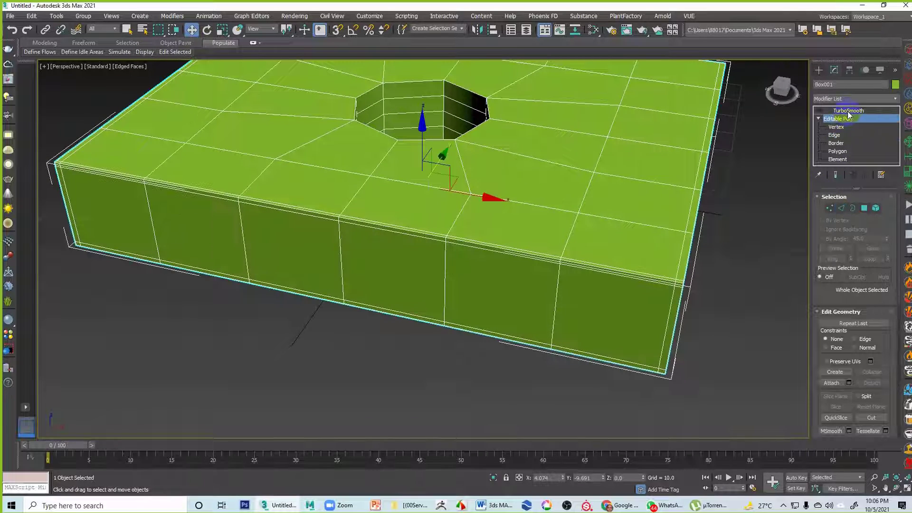
{"action": "left_click", "coordinate": [821, 113]}
{"action": "left_click", "coordinate": [705, 204]}
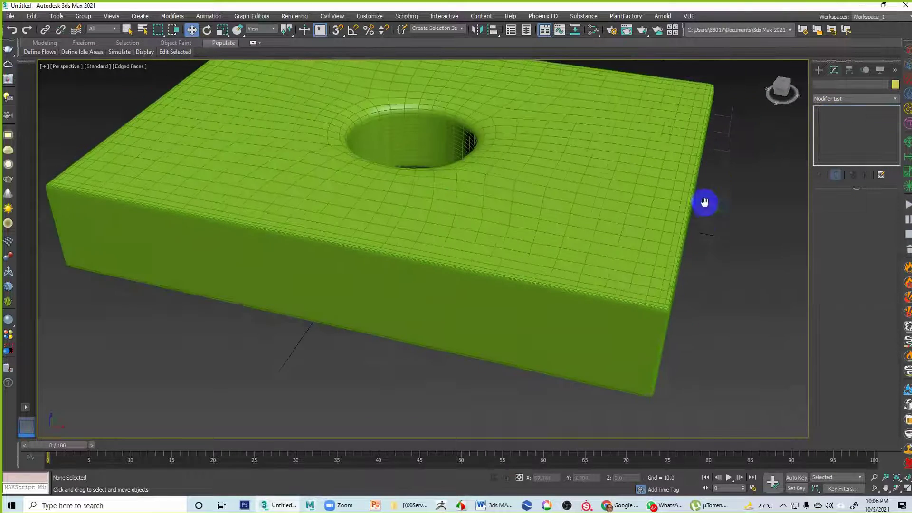
Hide the edged faces and examine the smoothed box's corners, rims and round hole from several angles.
{"action": "key", "text": "F4"}
{"action": "scroll", "coordinate": [706, 220], "scroll_direction": "down", "scroll_amount": 4}
{"action": "middle_click_drag", "start_coordinate": [700, 228], "coordinate": [600, 282], "text": "alt"}
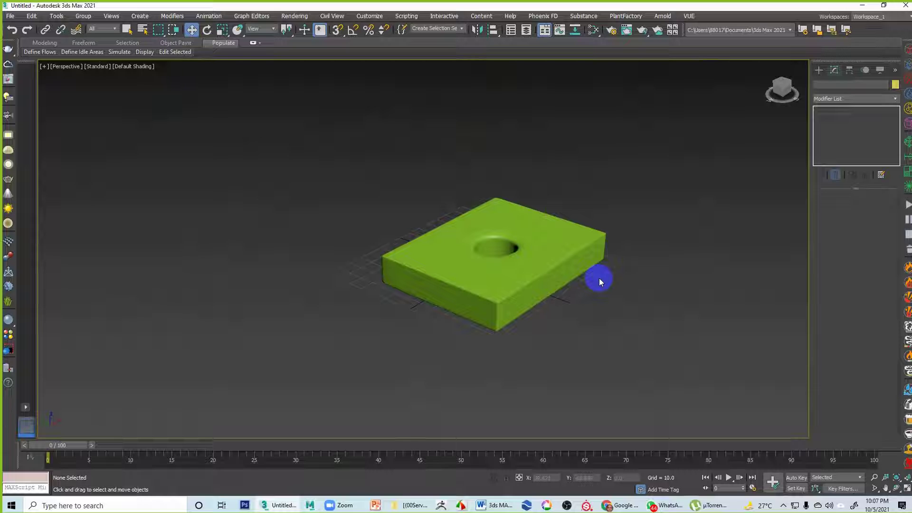
{"action": "scroll", "coordinate": [600, 277], "scroll_direction": "up", "scroll_amount": 5}
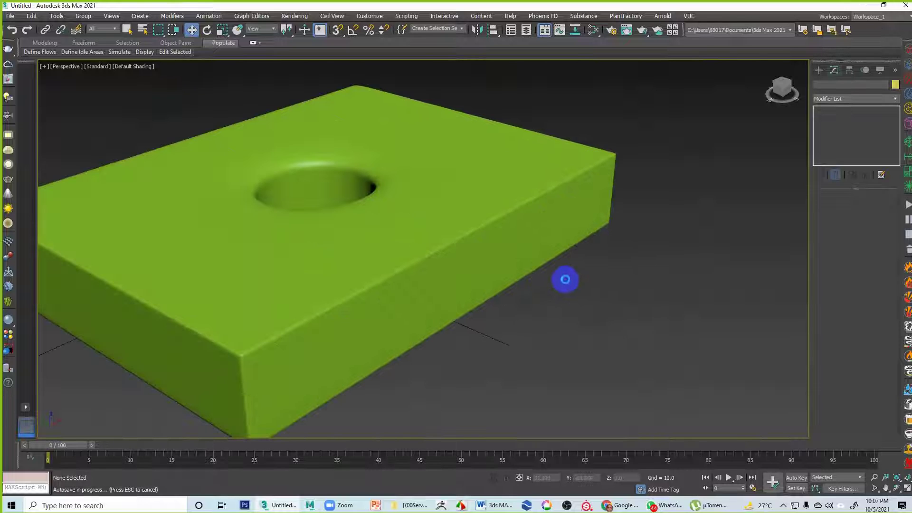
{"action": "scroll", "coordinate": [565, 280], "scroll_direction": "down", "scroll_amount": 3}
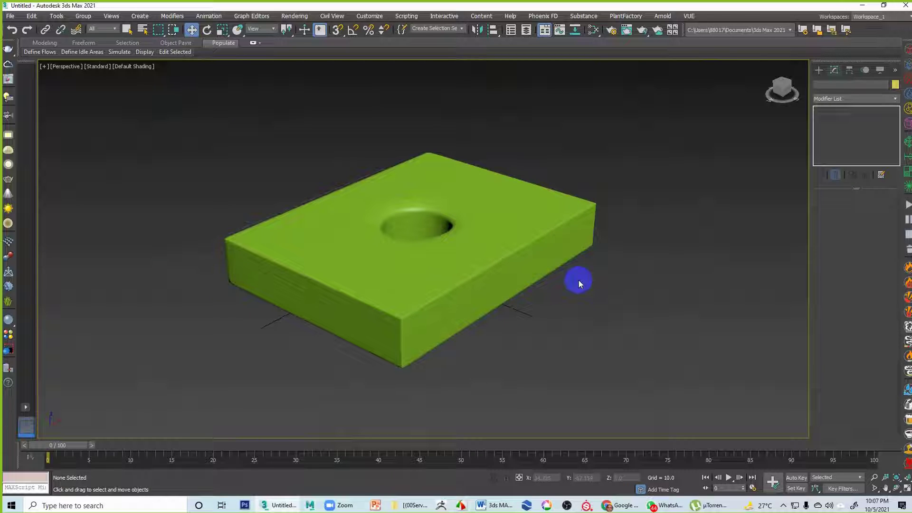
{"action": "middle_click_drag", "start_coordinate": [544, 275], "coordinate": [525, 270], "text": "alt"}
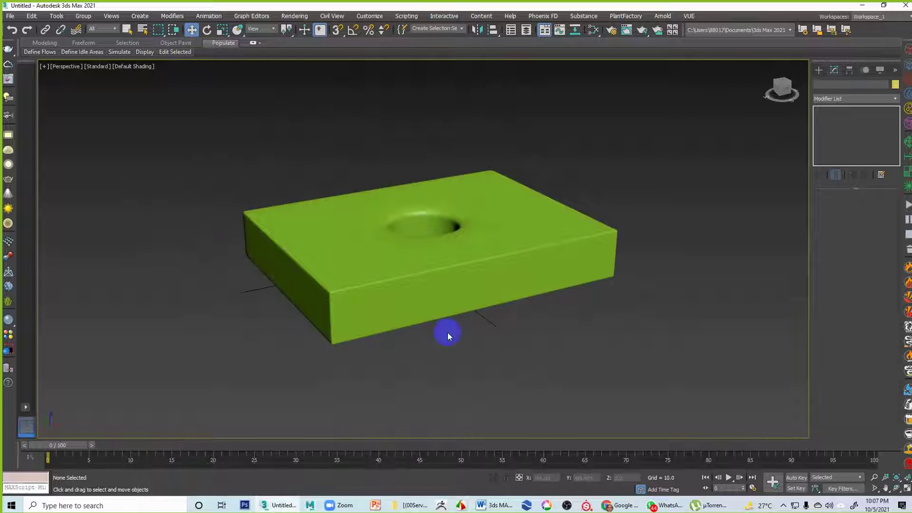
Reset the scene without saving the changes to the box.
{"action": "left_click", "coordinate": [10, 16]}
{"action": "left_click", "coordinate": [92, 61]}
{"action": "left_click", "coordinate": [480, 271]}
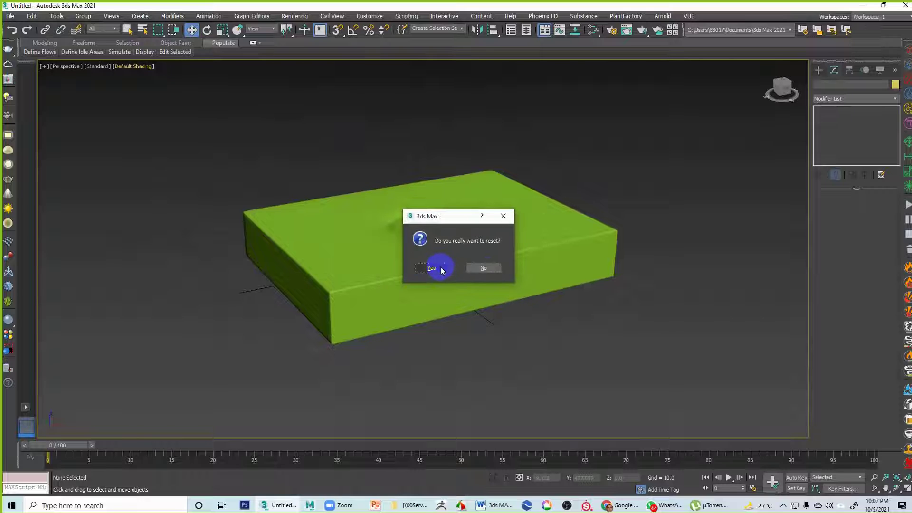
{"action": "left_click", "coordinate": [434, 266]}
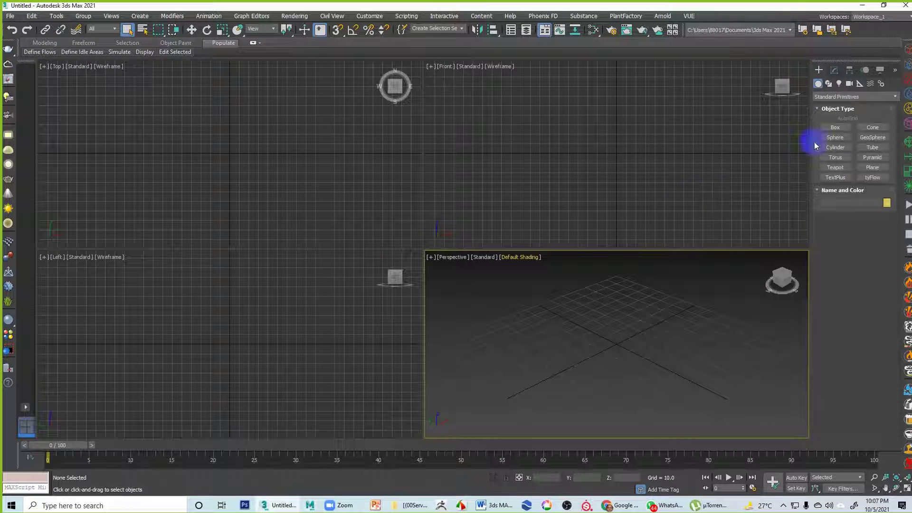
Draw a plane about 138 long and 193 wide with 4 by 4 segments in the Top view and colour it yellow.
{"action": "left_click_drag", "start_coordinate": [135, 95], "coordinate": [320, 223]}
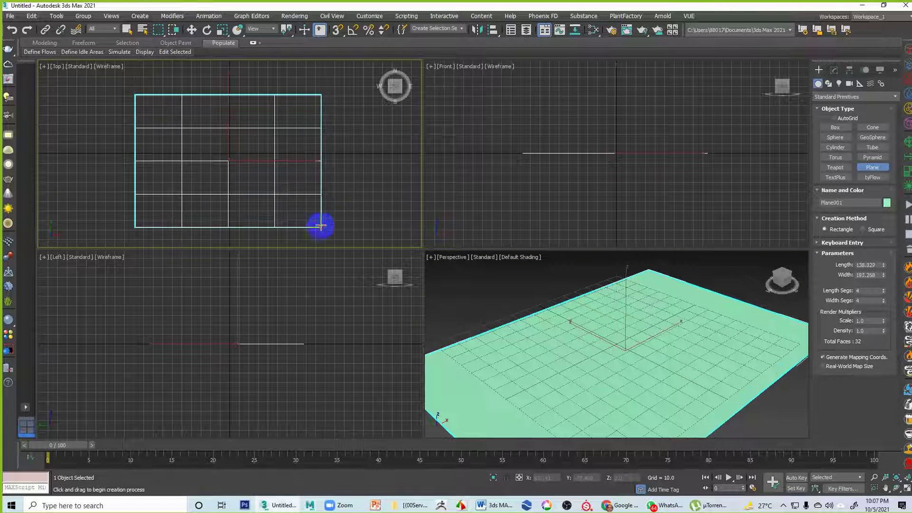
{"action": "right_click", "coordinate": [333, 185]}
{"action": "middle_click_drag", "start_coordinate": [291, 173], "coordinate": [260, 159]}
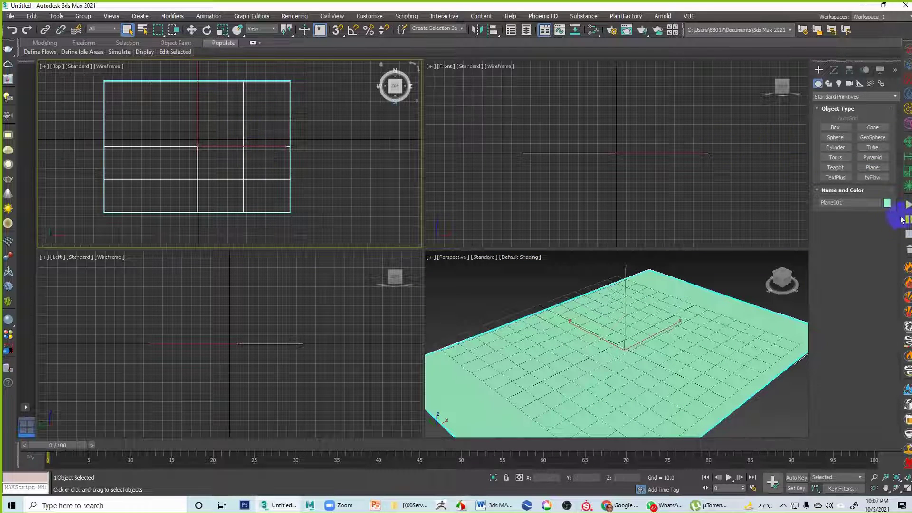
{"action": "left_click", "coordinate": [566, 238]}
{"action": "left_click", "coordinate": [682, 269]}
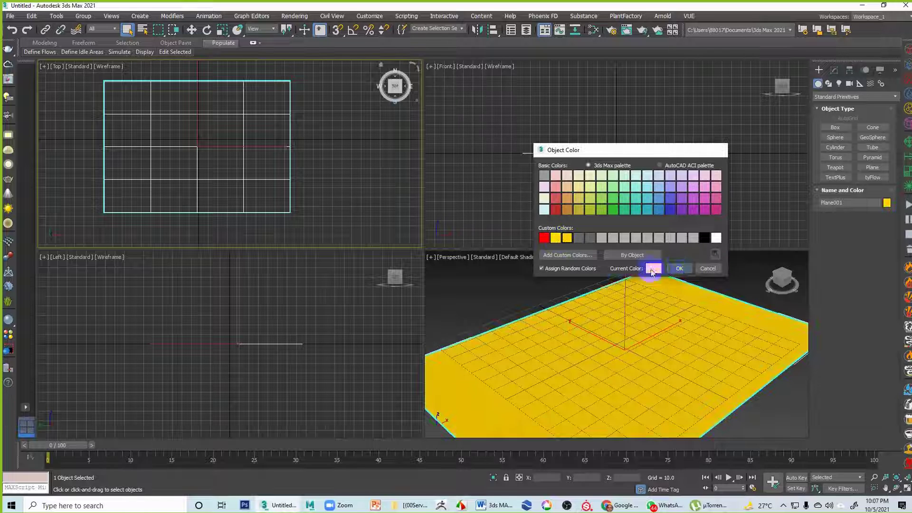
Deselect the plane, show edged faces and hide the home grid in the Perspective view.
{"action": "left_click", "coordinate": [586, 283]}
{"action": "mouse_move", "coordinate": [623, 327]}
{"action": "middle_mouse_down"}
{"action": "mouse_move", "coordinate": [629, 309]}
{"action": "mouse_move", "coordinate": [644, 336]}
{"action": "mouse_move", "coordinate": [635, 331]}
{"action": "middle_mouse_up"}
{"action": "scroll", "coordinate": [629, 308], "scroll_direction": "down", "scroll_amount": 5}
{"action": "key", "text": "F4"}
{"action": "key", "text": "F4"}
{"action": "key", "text": "F4"}
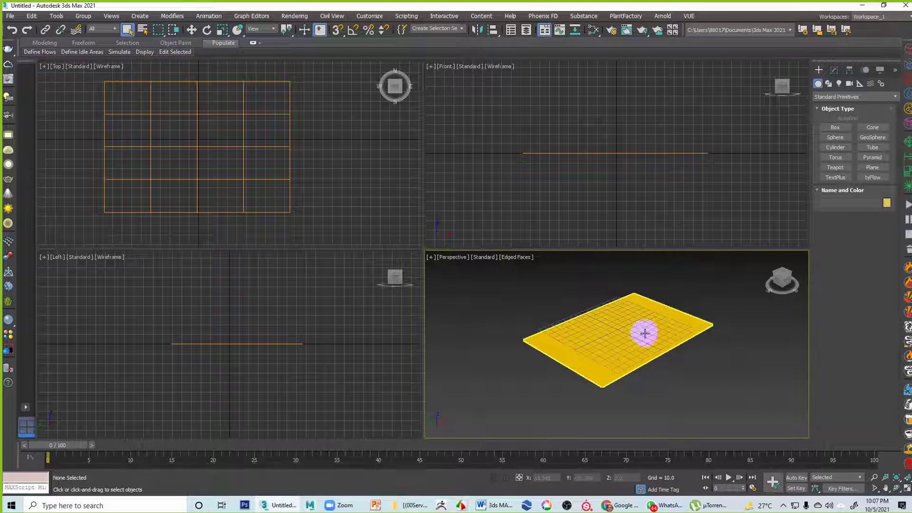
{"action": "key", "text": "F4"}
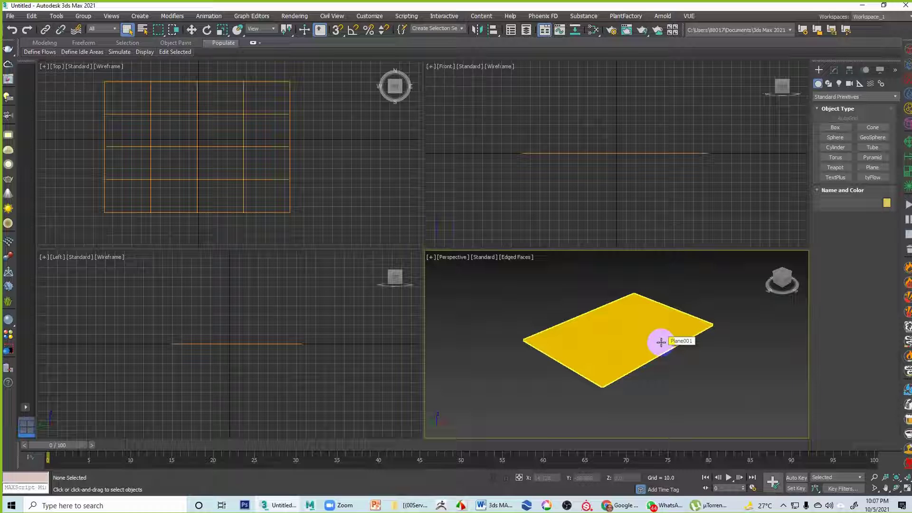
Select the plane and scale it along the Y axis to about 107 percent.
{"action": "middle_click_drag", "start_coordinate": [662, 346], "coordinate": [715, 381], "text": "alt"}
{"action": "middle_click_drag", "start_coordinate": [630, 326], "coordinate": [622, 322]}
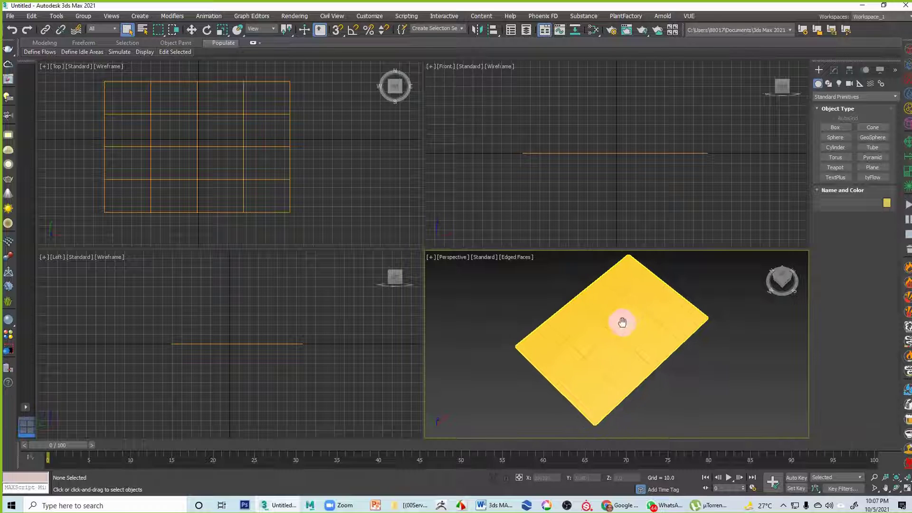
{"action": "right_click", "coordinate": [598, 332]}
{"action": "left_click", "coordinate": [439, 307]}
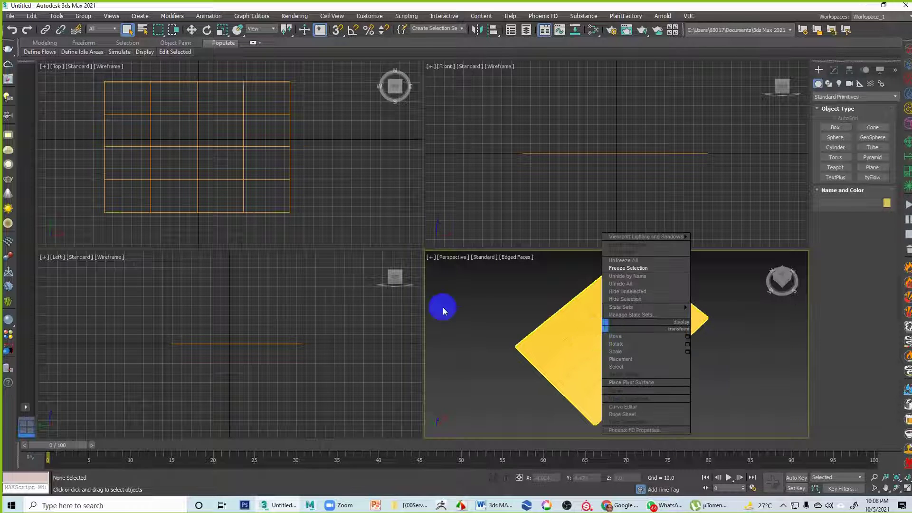
{"action": "left_click", "coordinate": [603, 327]}
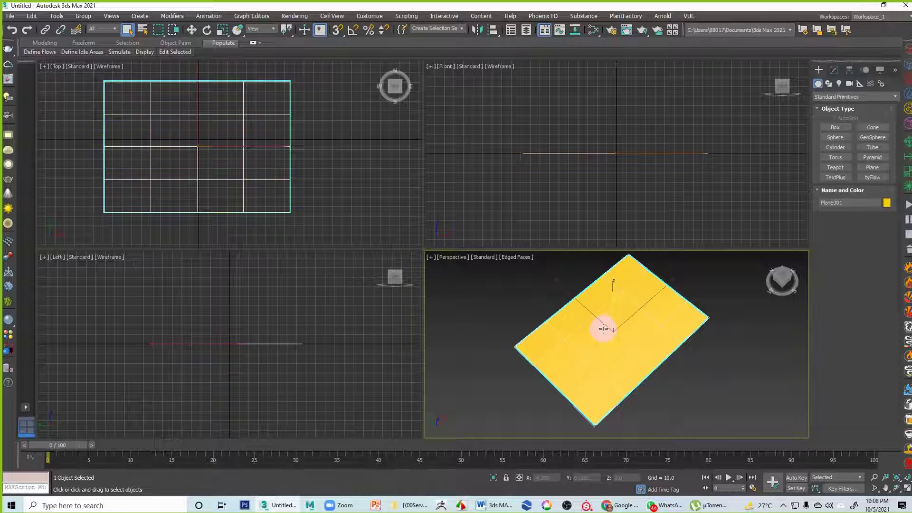
{"action": "key", "text": "r"}
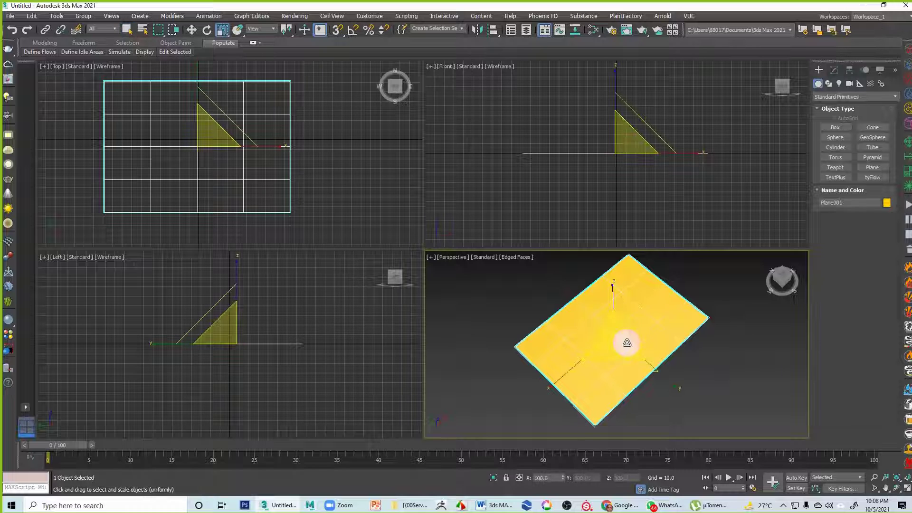
{"action": "left_click_drag", "start_coordinate": [665, 378], "coordinate": [668, 383]}
Convert the plane to an editable poly and select its nine interior vertices.
{"action": "right_click", "coordinate": [641, 332]}
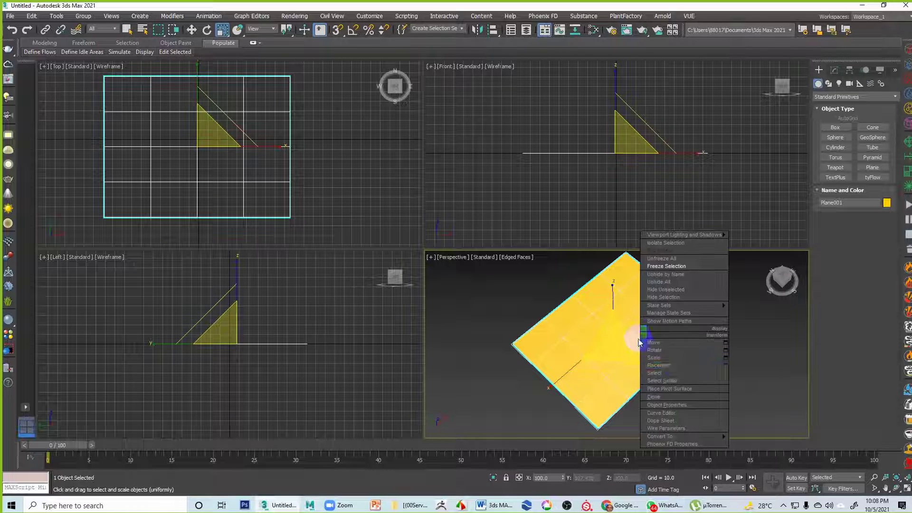
{"action": "mouse_move", "coordinate": [698, 436]}
{"action": "left_click", "coordinate": [758, 445]}
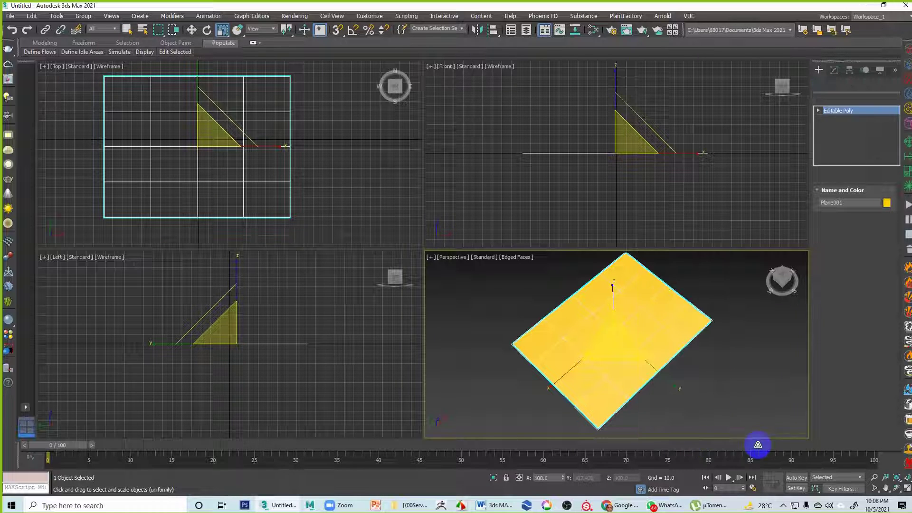
{"action": "left_click", "coordinate": [830, 209]}
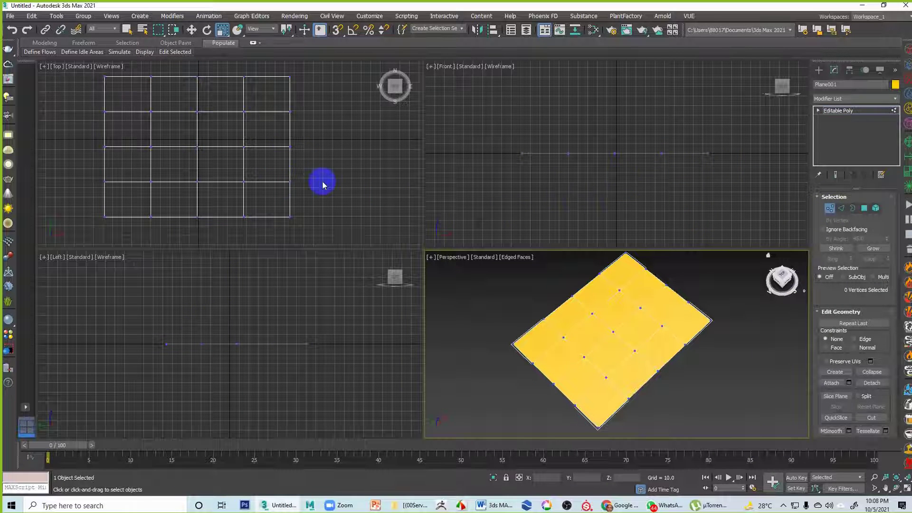
{"action": "middle_click_drag", "start_coordinate": [254, 147], "coordinate": [261, 148]}
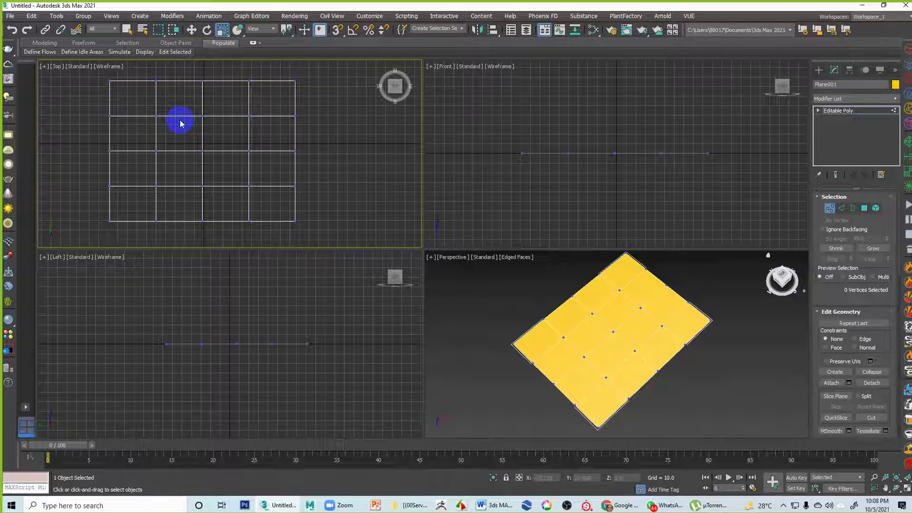
{"action": "left_click_drag", "start_coordinate": [141, 102], "coordinate": [260, 201]}
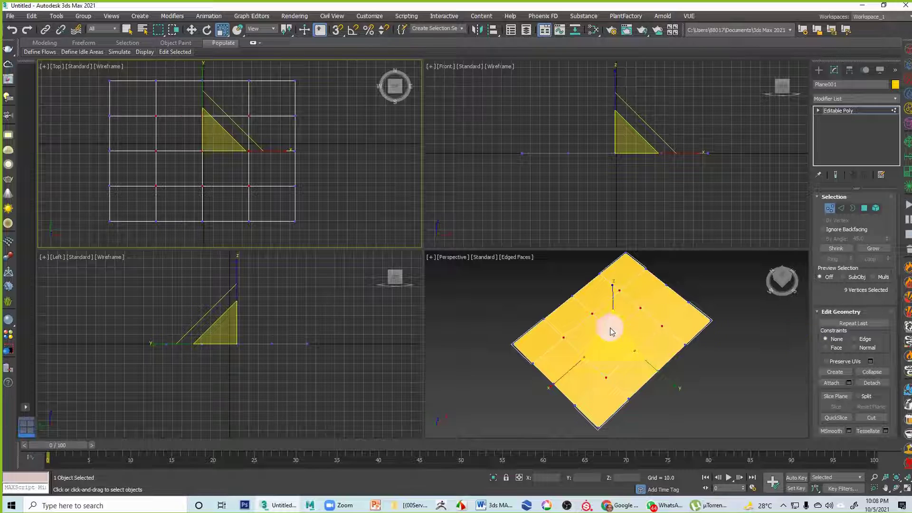
Open the vertex Chamfer settings for the nine selected interior vertices of the plane.
{"action": "scroll", "coordinate": [816, 301], "scroll_direction": "down", "scroll_amount": 5}
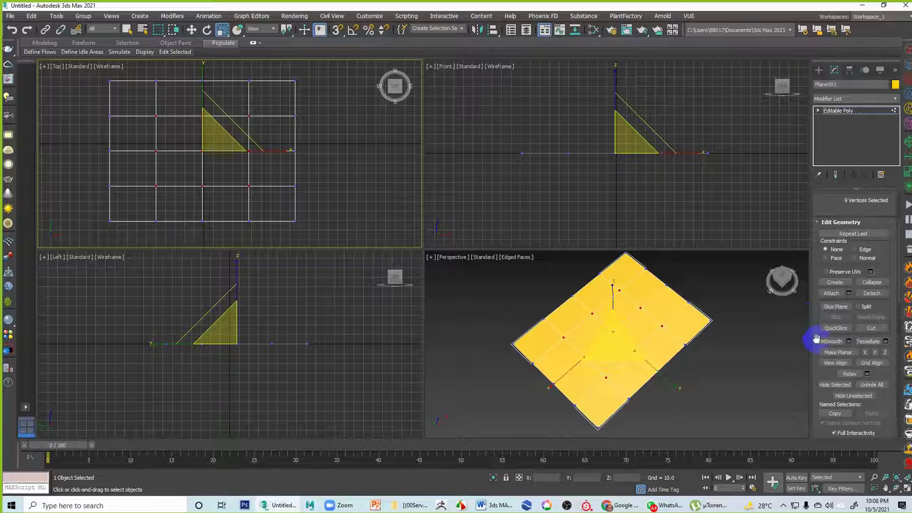
{"action": "scroll", "coordinate": [816, 327], "scroll_direction": "down", "scroll_amount": 8}
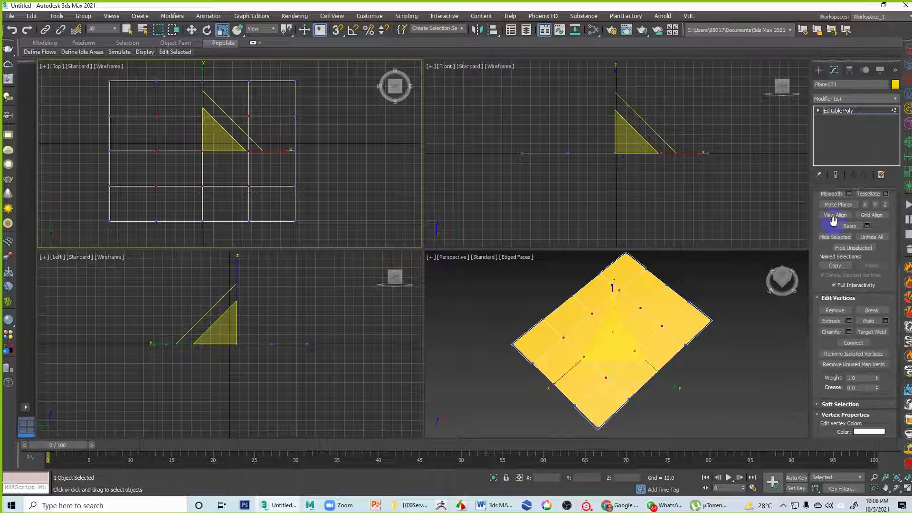
{"action": "left_click_drag", "start_coordinate": [816, 352], "coordinate": [823, 424]}
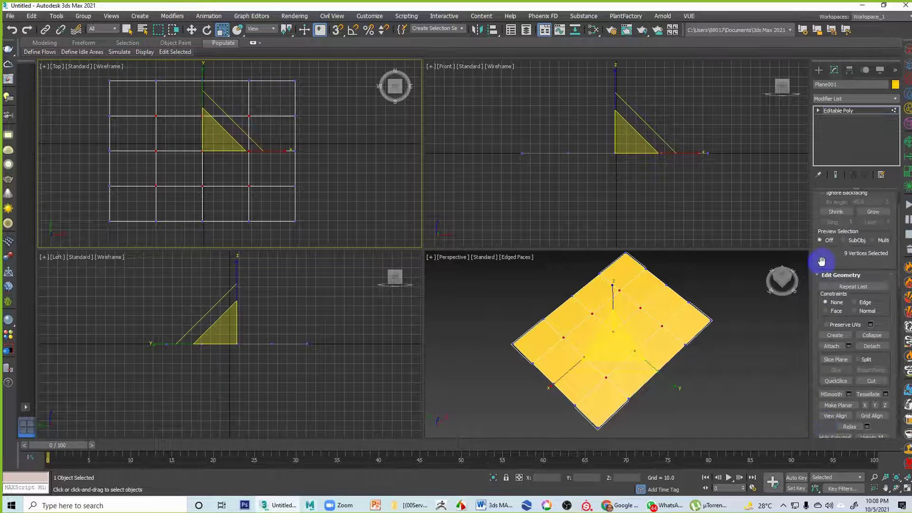
{"action": "left_click_drag", "start_coordinate": [821, 261], "coordinate": [826, 341]}
{"action": "left_click_drag", "start_coordinate": [827, 382], "coordinate": [837, 233]}
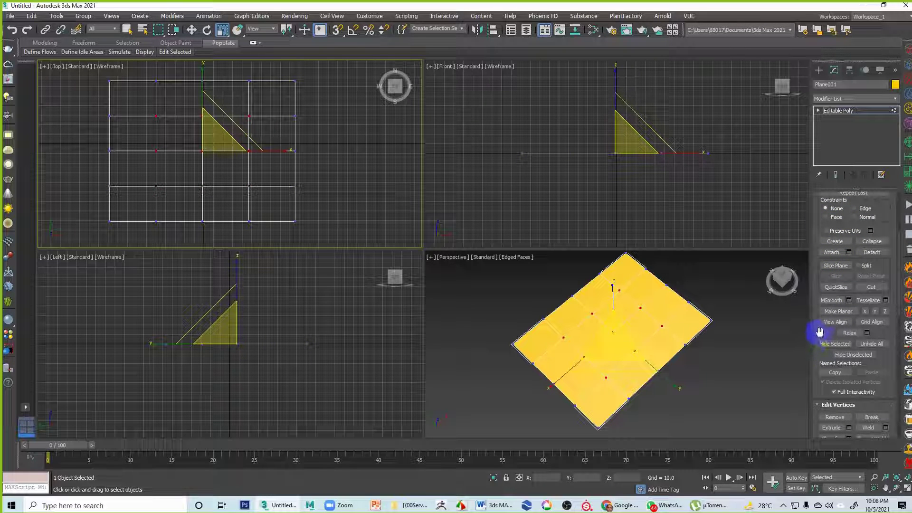
{"action": "left_click_drag", "start_coordinate": [820, 329], "coordinate": [823, 229]}
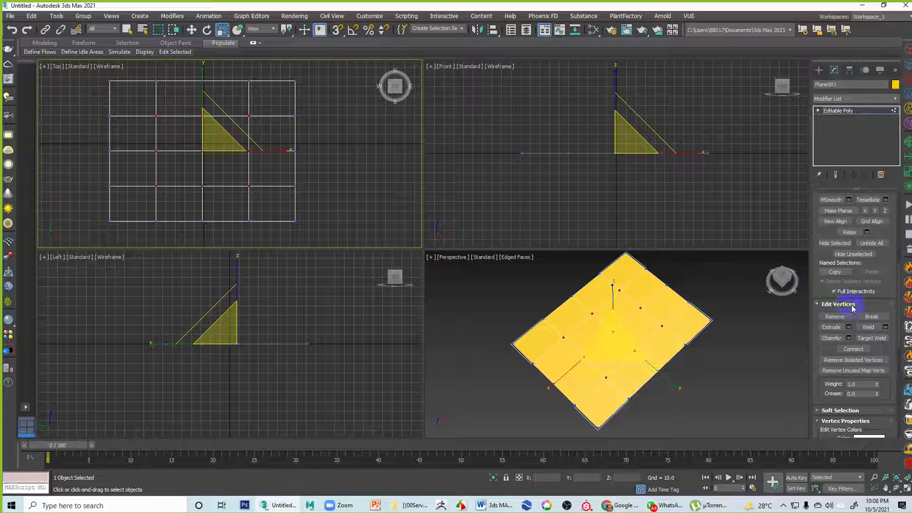
{"action": "left_click", "coordinate": [668, 318]}
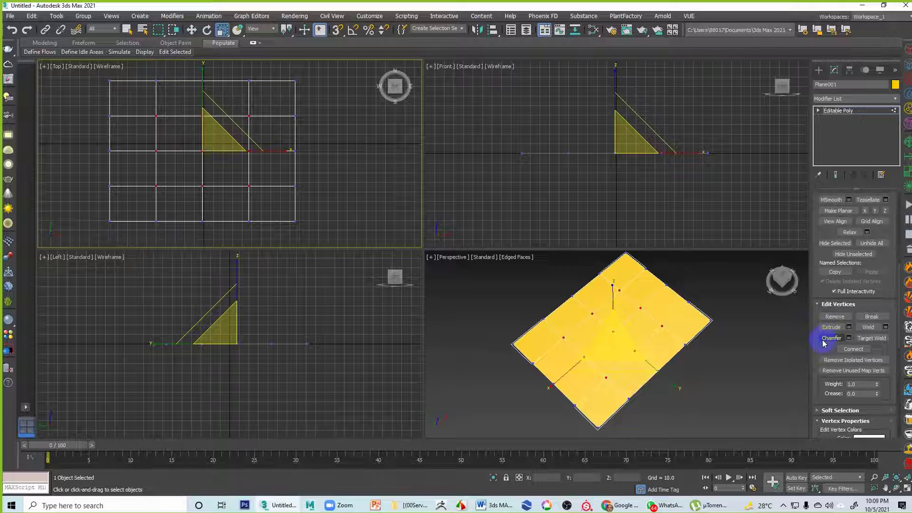
{"action": "left_click", "coordinate": [848, 338]}
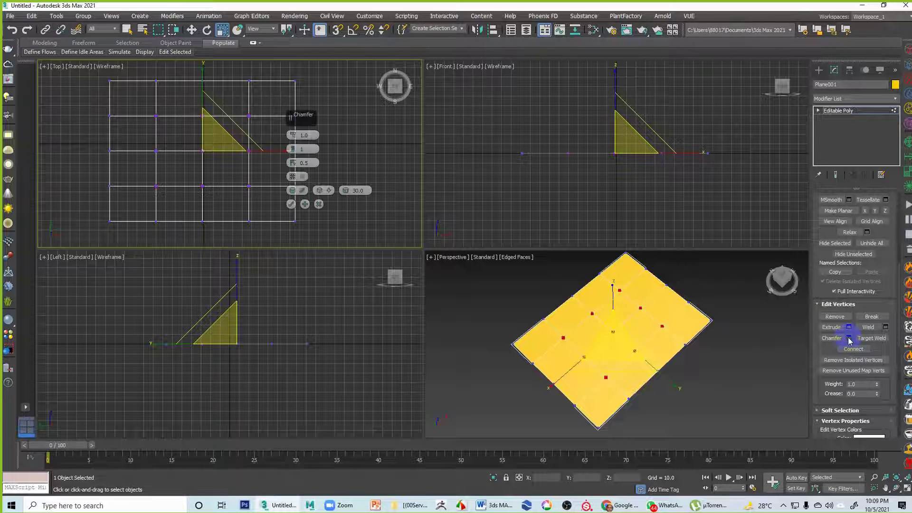
{"action": "left_click_drag", "start_coordinate": [331, 127], "coordinate": [379, 165]}
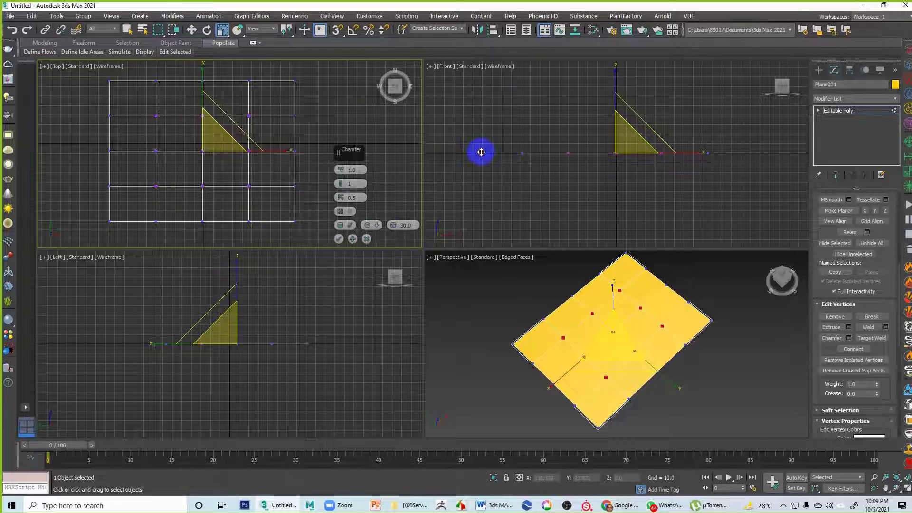
Increase the vertex chamfer amount to just under 4, checking it close up on one vertex in the Perspective view.
{"action": "scroll", "coordinate": [562, 349], "scroll_direction": "up", "scroll_amount": 5}
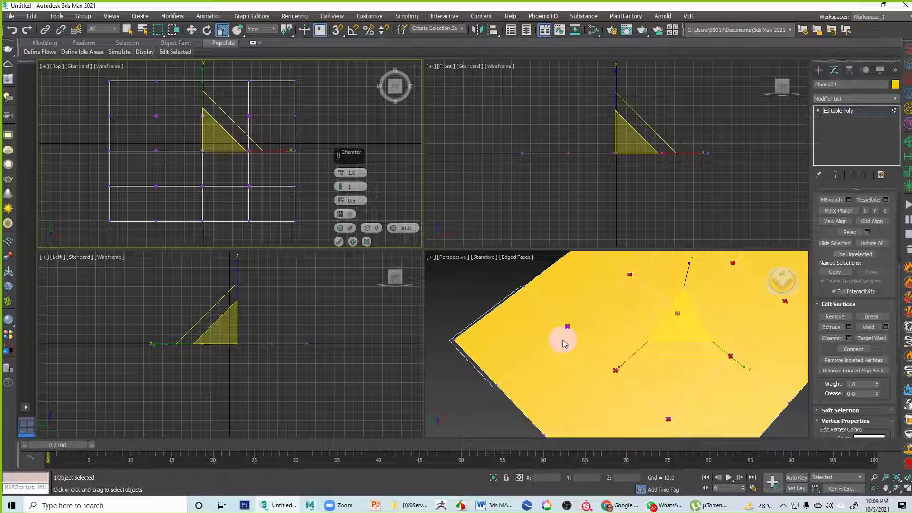
{"action": "scroll", "coordinate": [564, 342], "scroll_direction": "up", "scroll_amount": 5}
{"action": "left_click", "coordinate": [739, 343]}
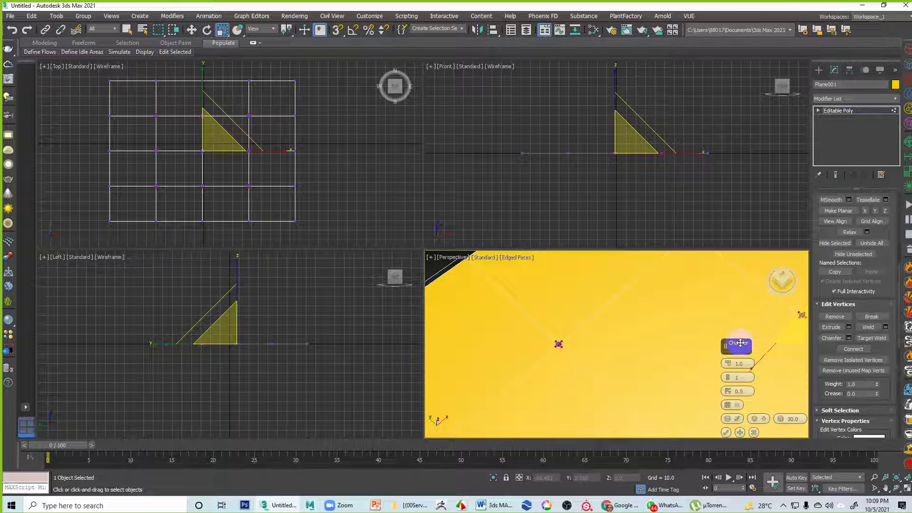
{"action": "left_click_drag", "start_coordinate": [740, 342], "coordinate": [687, 313]}
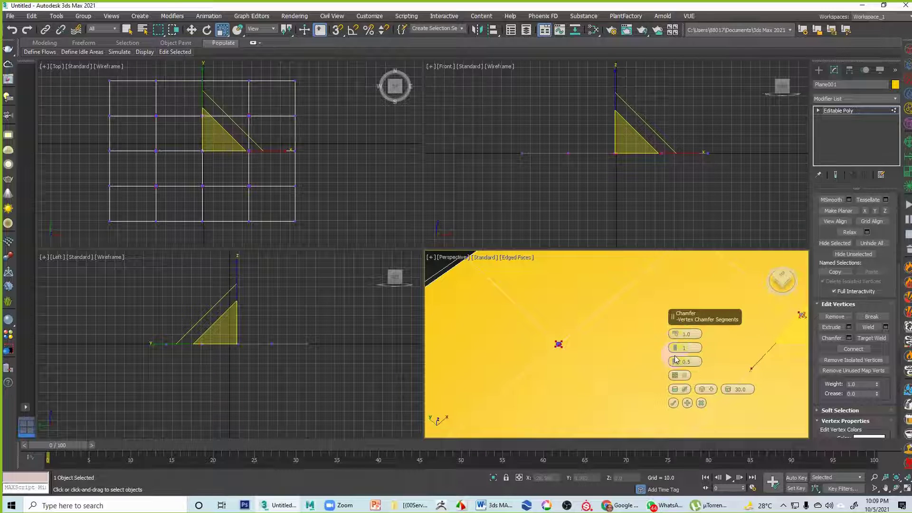
{"action": "mouse_move", "coordinate": [675, 349]}
{"action": "left_mouse_down"}
{"action": "mouse_move", "coordinate": [689, 303]}
{"action": "mouse_move", "coordinate": [676, 358]}
{"action": "left_mouse_up"}
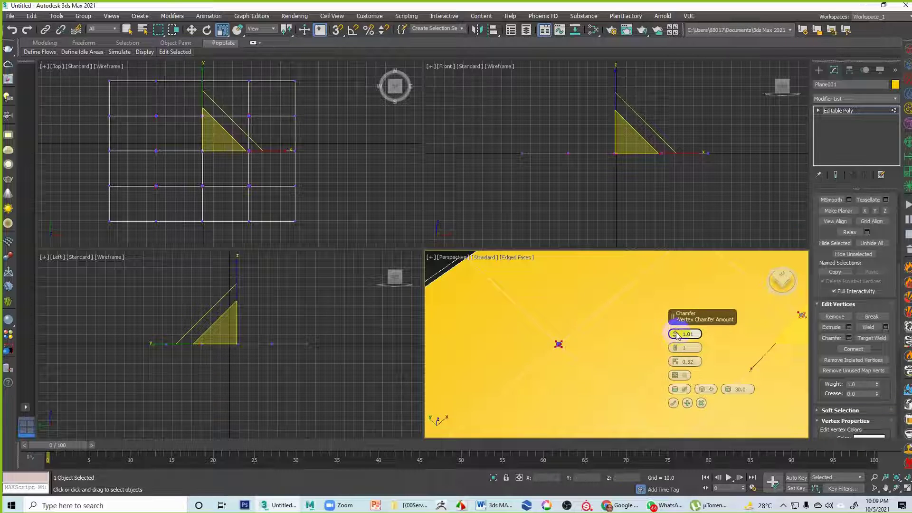
{"action": "mouse_move", "coordinate": [675, 336]}
{"action": "left_mouse_down"}
{"action": "mouse_move", "coordinate": [681, 287]}
{"action": "mouse_move", "coordinate": [671, 315]}
{"action": "mouse_move", "coordinate": [683, 324]}
{"action": "left_mouse_up"}
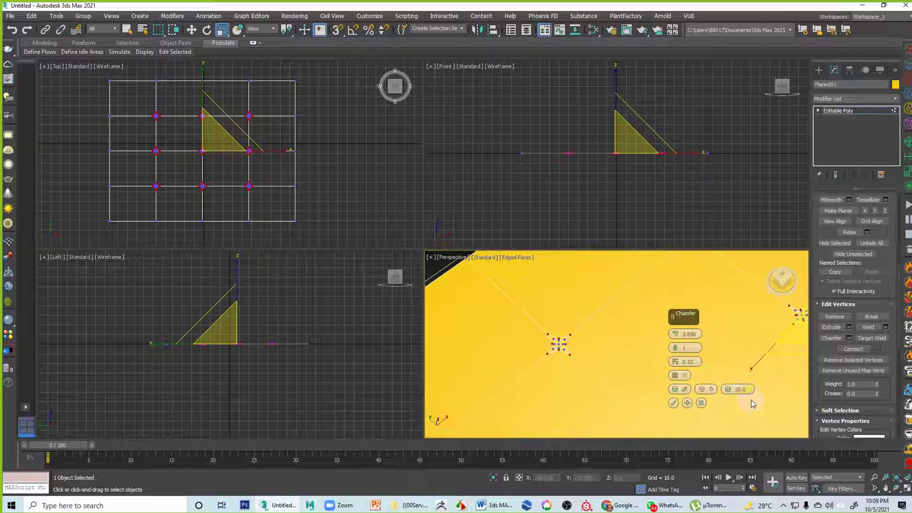
{"action": "left_click", "coordinate": [686, 390]}
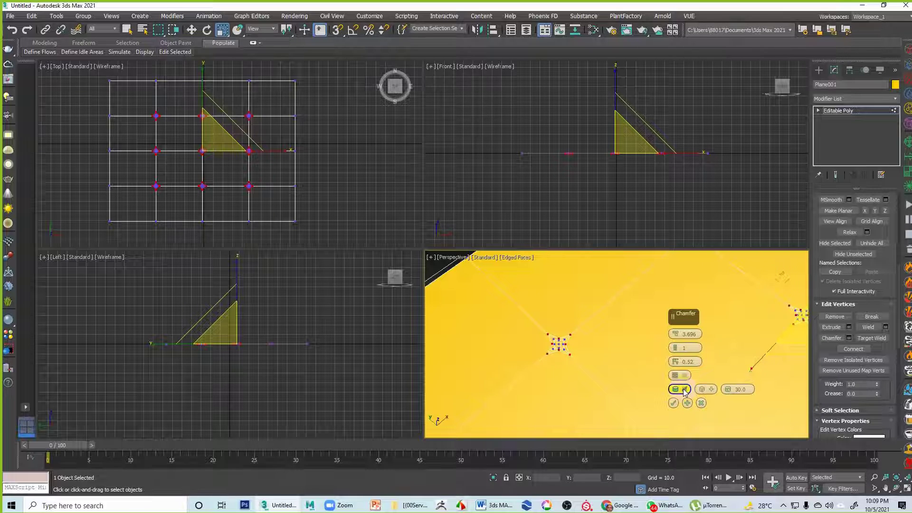
{"action": "left_click", "coordinate": [678, 389]}
{"action": "left_click", "coordinate": [681, 389]}
{"action": "left_click", "coordinate": [684, 390]}
{"action": "left_click", "coordinate": [684, 389]}
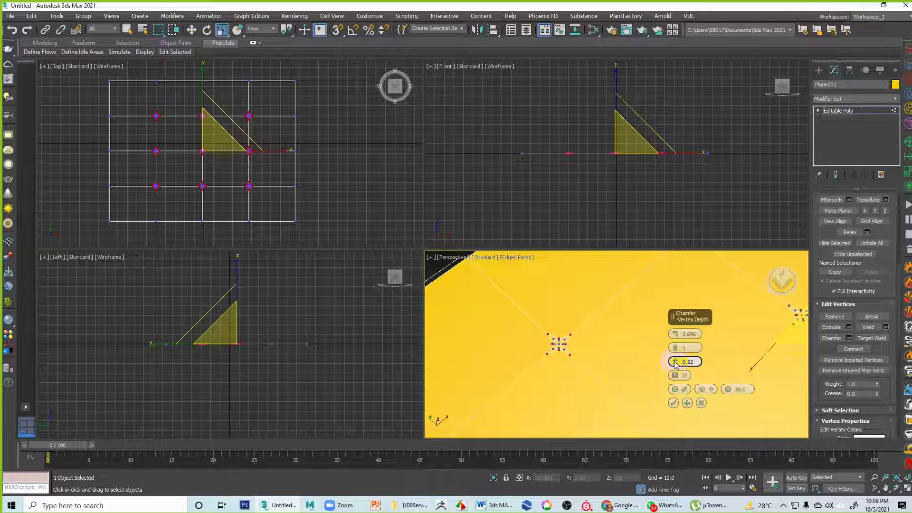
Set the vertex chamfer depth to 0.225, make the chamfers open holes and apply the chamfer.
{"action": "left_click_drag", "start_coordinate": [674, 351], "coordinate": [668, 386]}
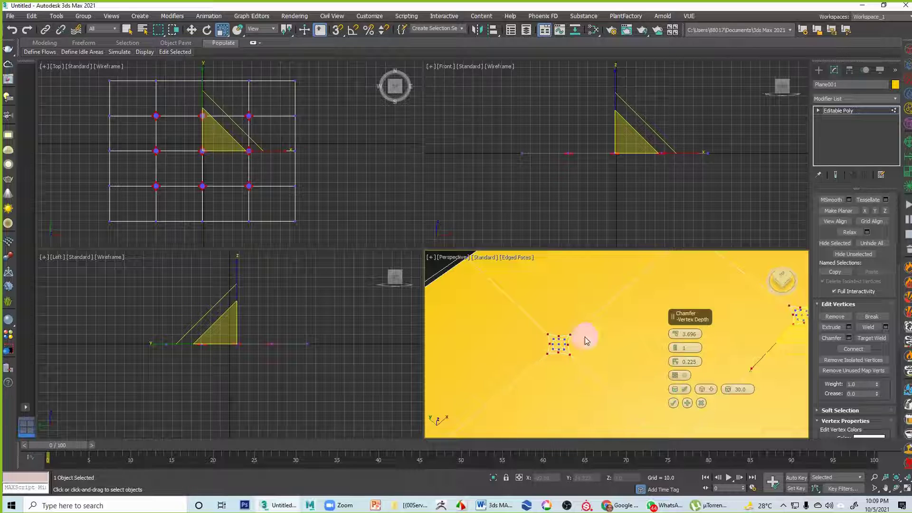
{"action": "left_click_drag", "start_coordinate": [673, 316], "coordinate": [620, 287]}
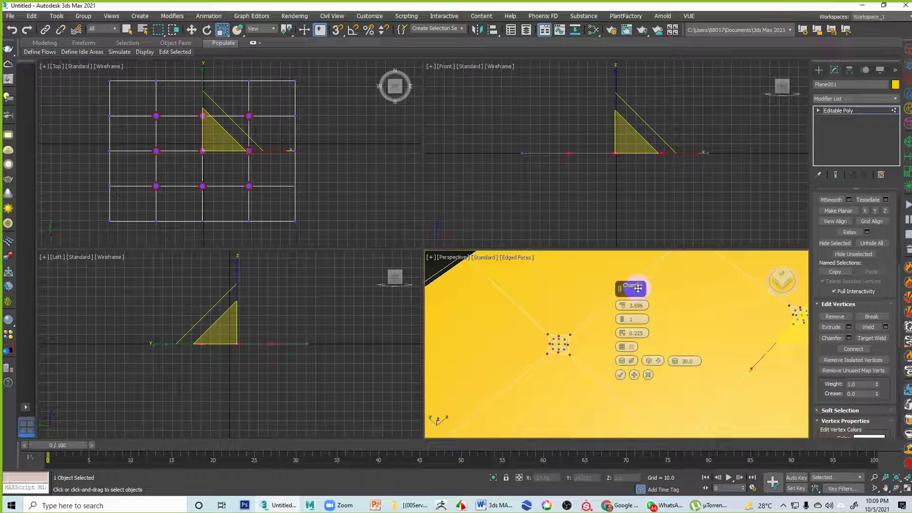
{"action": "left_click", "coordinate": [632, 347]}
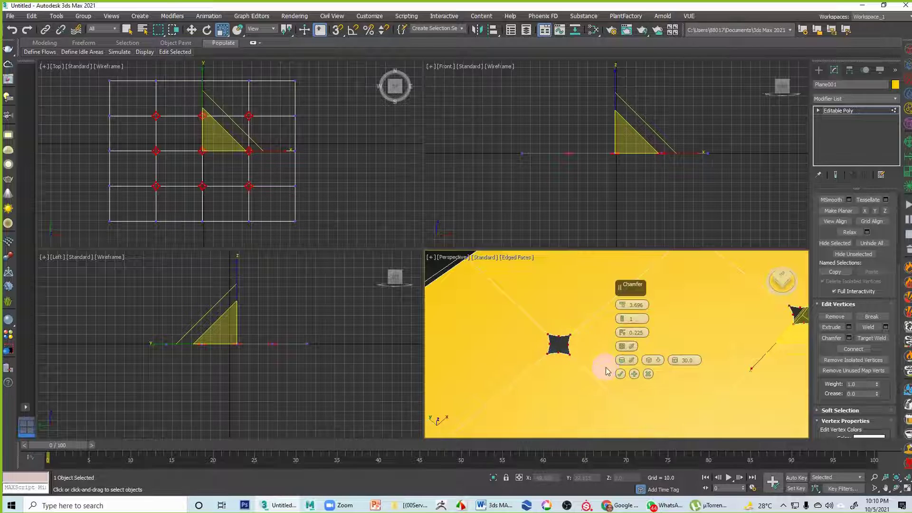
{"action": "left_click", "coordinate": [620, 374]}
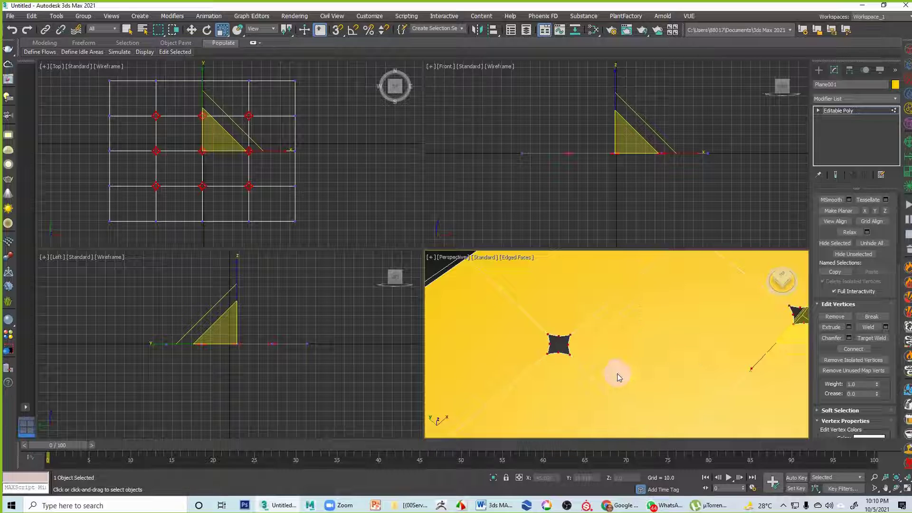
Deselect the vertices, switch to Polygon level and select all of the plane's polygons in the Top view.
{"action": "scroll", "coordinate": [622, 376], "scroll_direction": "down", "scroll_amount": 6}
{"action": "middle_click_drag", "start_coordinate": [626, 374], "coordinate": [630, 362], "text": "alt"}
{"action": "left_click", "coordinate": [724, 312]}
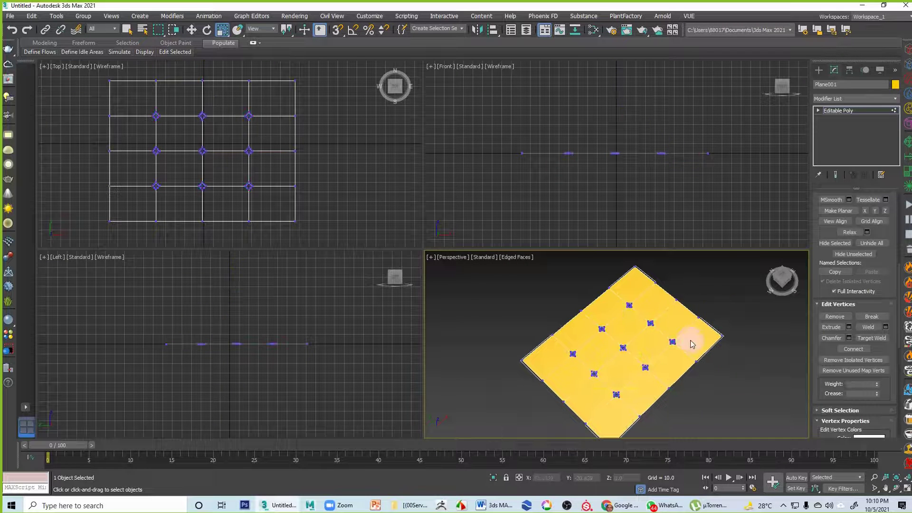
{"action": "left_click", "coordinate": [818, 110]}
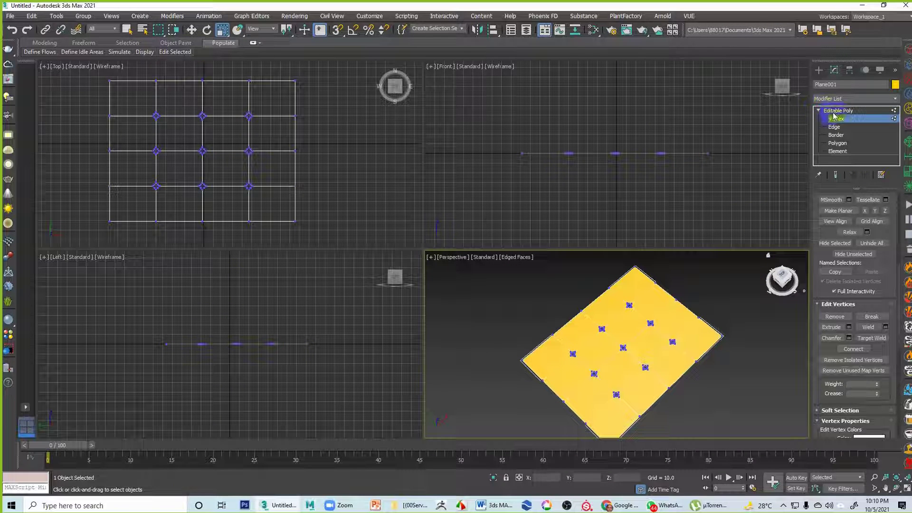
{"action": "left_click", "coordinate": [835, 113]}
{"action": "left_click", "coordinate": [842, 143]}
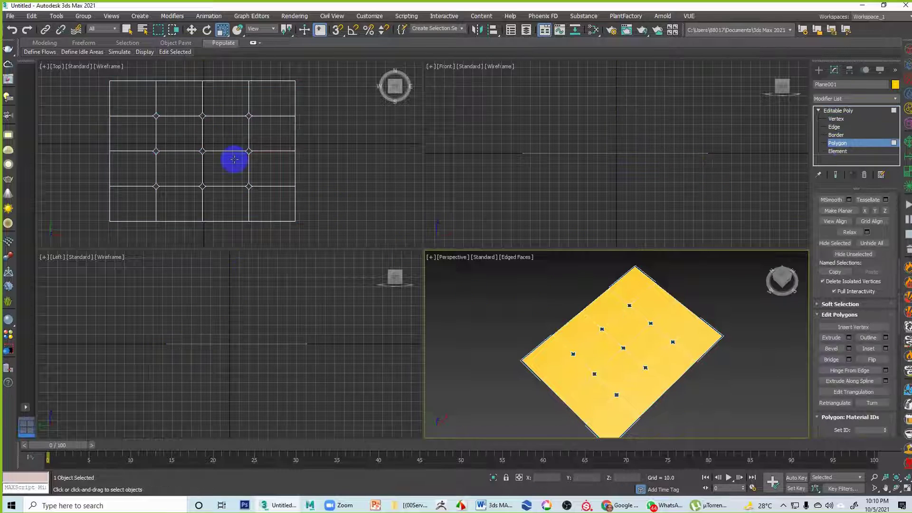
{"action": "scroll", "coordinate": [155, 133], "scroll_direction": "down", "scroll_amount": 2}
{"action": "left_click_drag", "start_coordinate": [98, 89], "coordinate": [287, 219]}
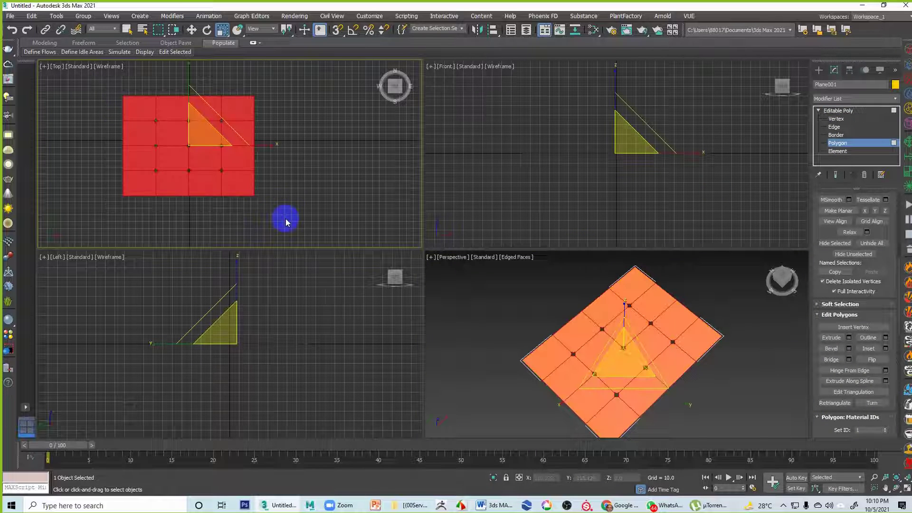
Extrude all selected polygons upward into a thin slab and return to the Editable Poly object level.
{"action": "left_click", "coordinate": [587, 339]}
{"action": "right_click", "coordinate": [573, 341]}
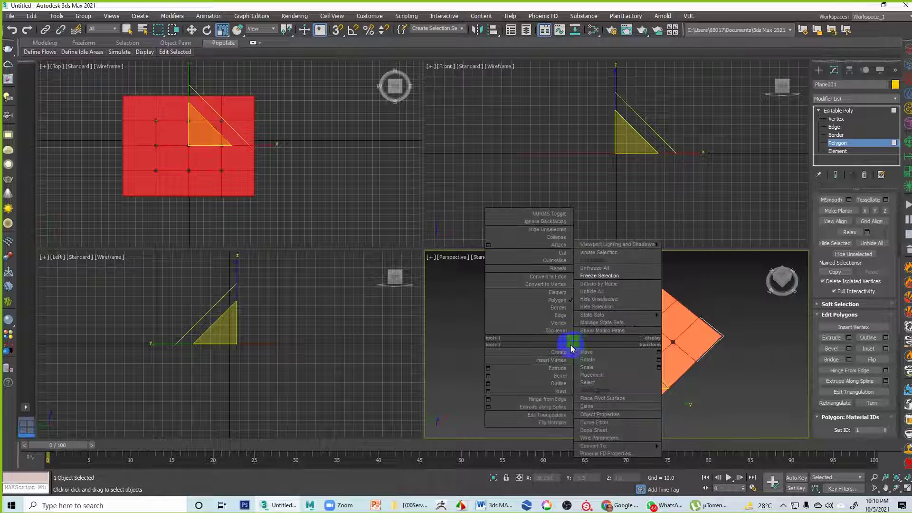
{"action": "left_click", "coordinate": [557, 367]}
{"action": "left_click_drag", "start_coordinate": [562, 362], "coordinate": [582, 308]}
{"action": "left_click", "coordinate": [838, 110]}
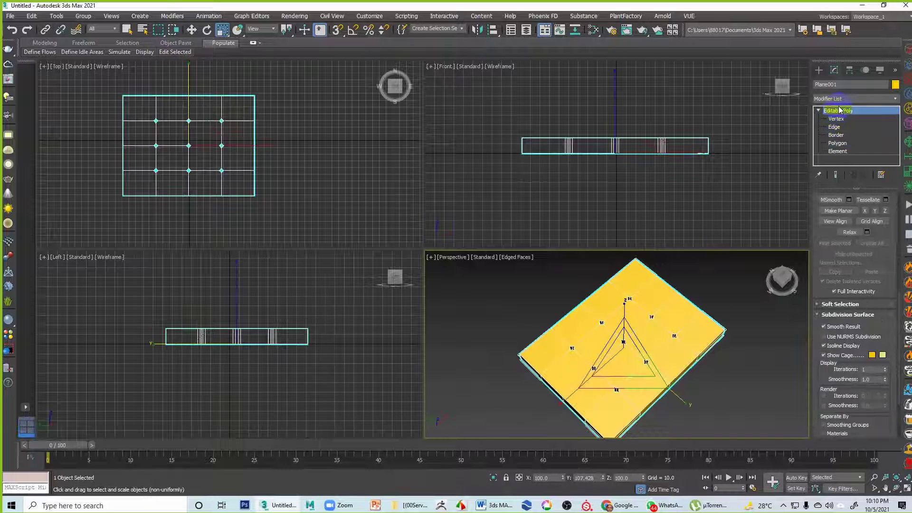
Apply a TurboSmooth modifier to the slab, deselect it and turn off edged faces in the Perspective view.
{"action": "left_click", "coordinate": [846, 100]}
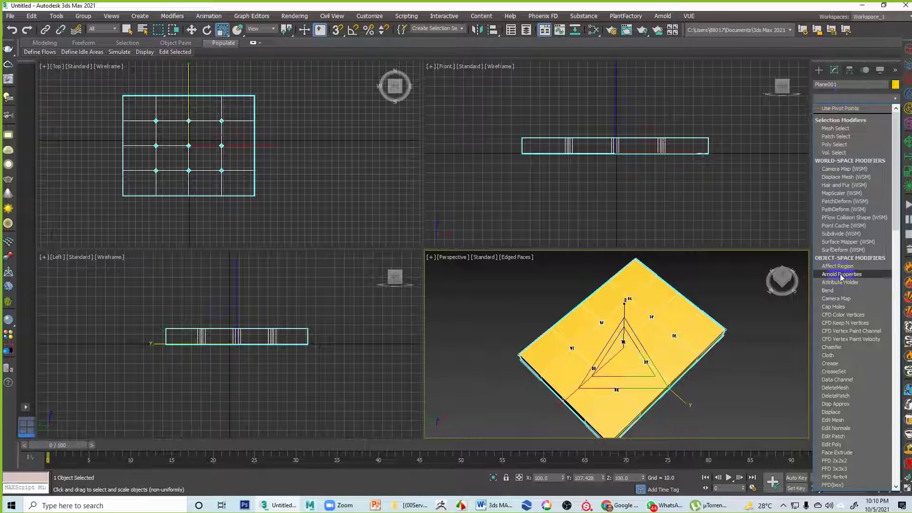
{"action": "key", "text": "t"}
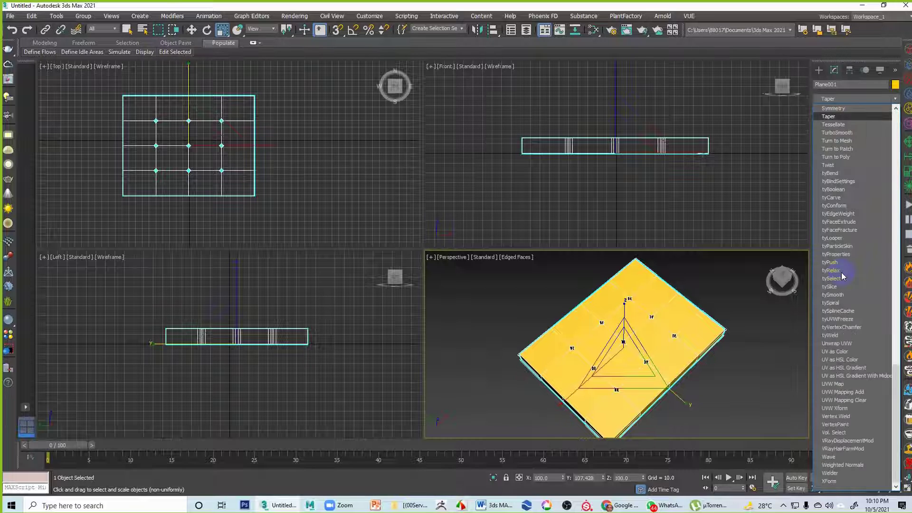
{"action": "left_click", "coordinate": [837, 133]}
{"action": "left_click", "coordinate": [737, 294]}
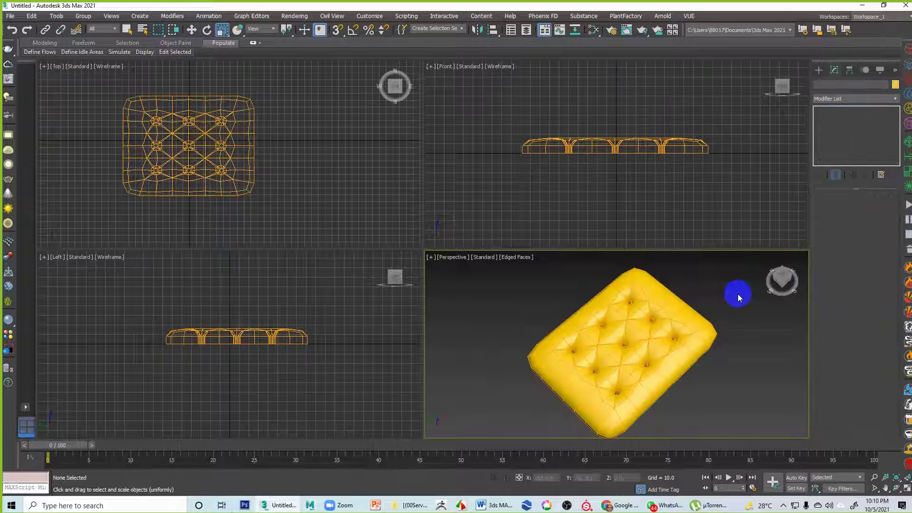
{"action": "key", "text": "F4"}
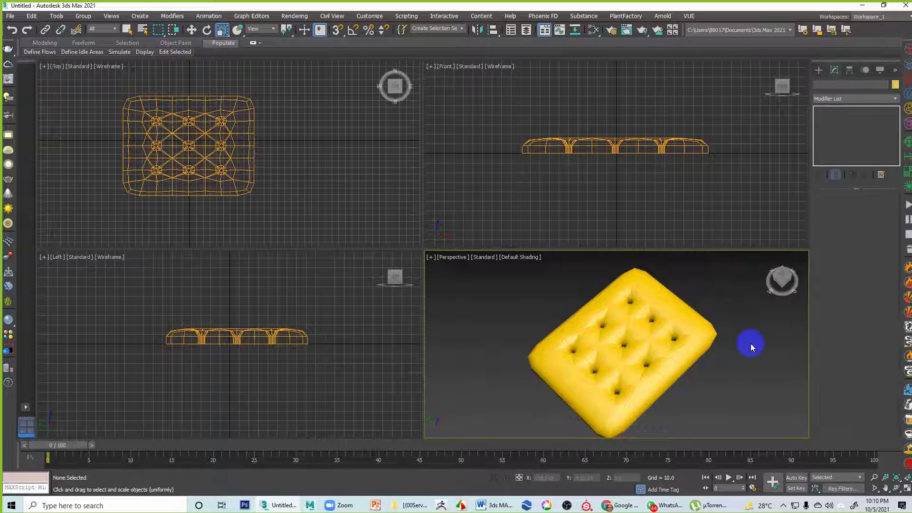
Draw a small sphere with a radius of about 2.8 beside the cushion in the Perspective view.
{"action": "key", "text": "alt+w"}
{"action": "middle_click_drag", "start_coordinate": [637, 316], "coordinate": [518, 270], "text": "alt"}
{"action": "scroll", "coordinate": [526, 306], "scroll_direction": "up", "scroll_amount": 3}
{"action": "middle_click_drag", "start_coordinate": [440, 240], "coordinate": [519, 249], "text": "alt"}
{"action": "left_click", "coordinate": [817, 70]}
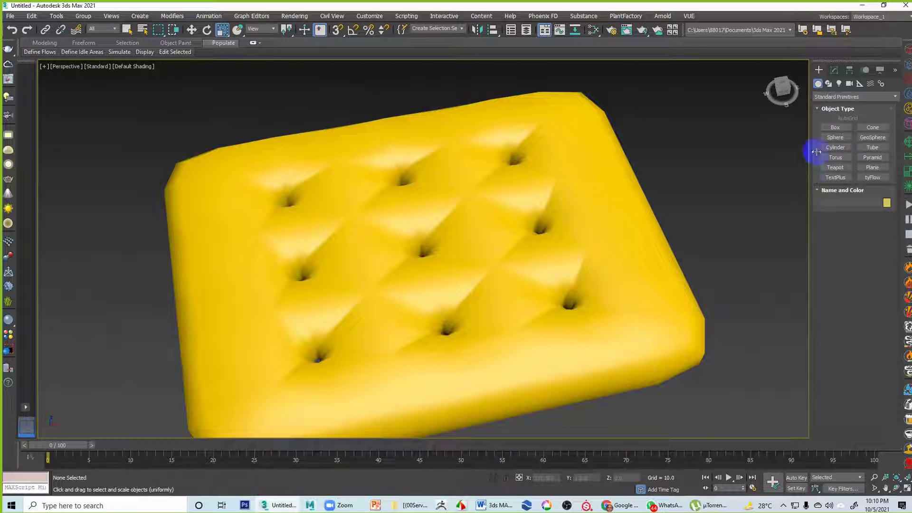
{"action": "left_click", "coordinate": [835, 137]}
{"action": "left_click_drag", "start_coordinate": [701, 188], "coordinate": [705, 192]}
Move the sphere onto the cushion's upper-right dimple in the Top view.
{"action": "middle_click_drag", "start_coordinate": [513, 167], "coordinate": [521, 193], "text": "alt"}
{"action": "key", "text": "alt+w"}
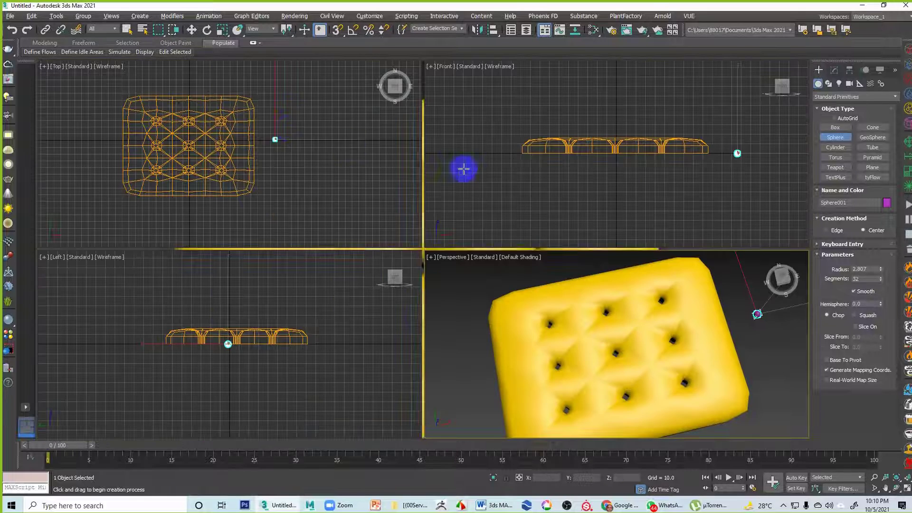
{"action": "key", "text": "alt+w"}
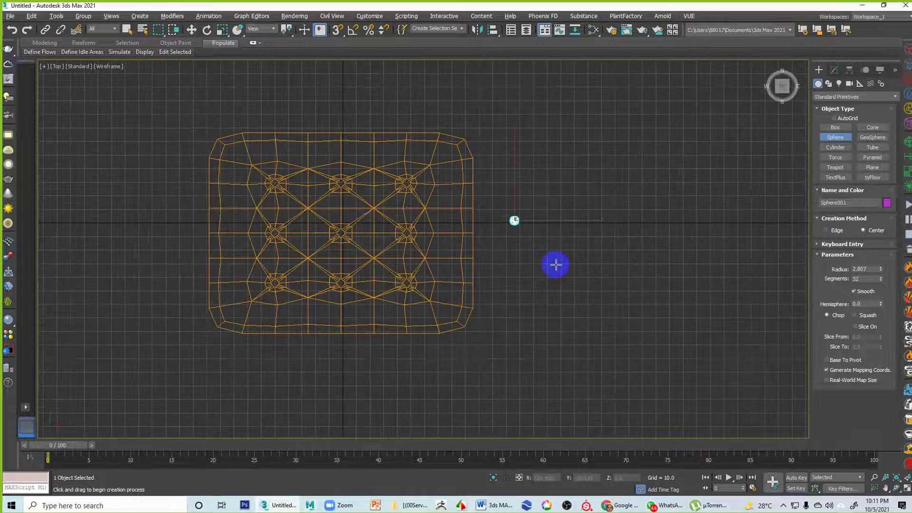
{"action": "key", "text": "w"}
{"action": "left_click_drag", "start_coordinate": [446, 181], "coordinate": [440, 170]}
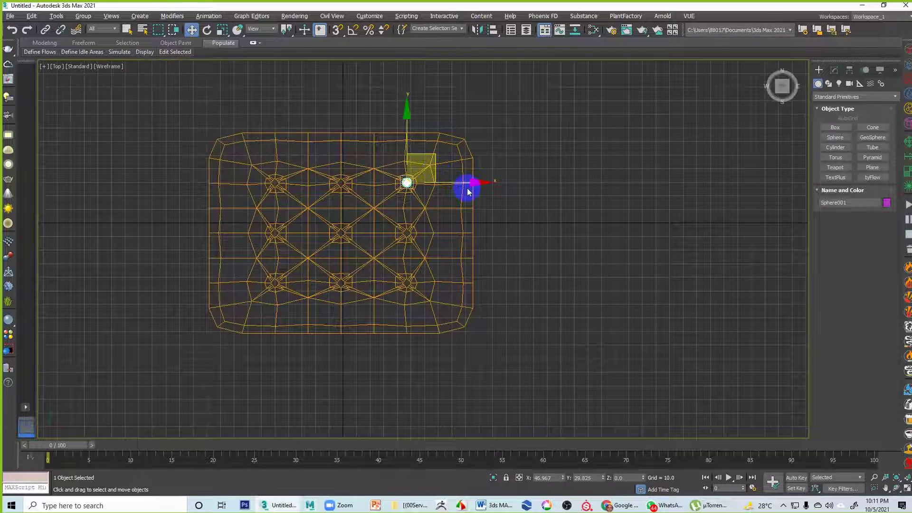
Clone the sphere leftward in the Top view as two copies, one in each remaining dimple of the upper row.
{"action": "left_click_drag", "start_coordinate": [470, 183], "coordinate": [403, 190], "text": "shift"}
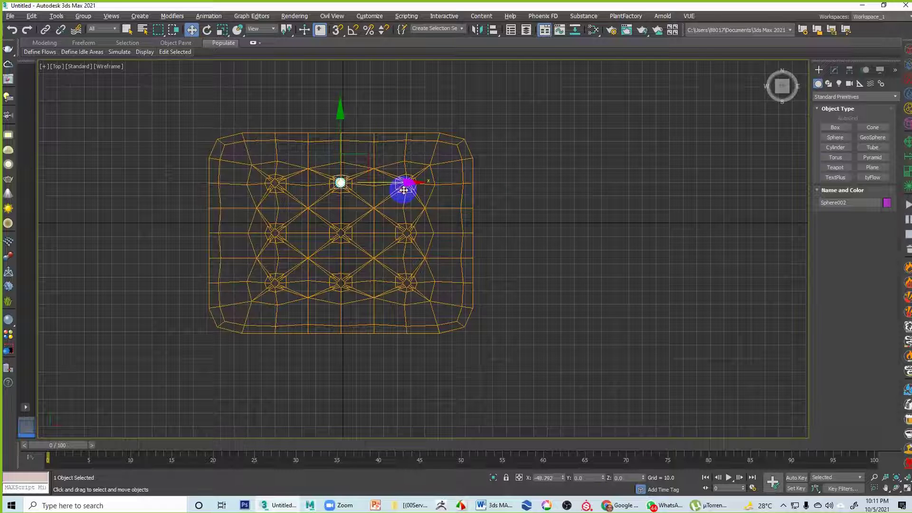
{"action": "left_click", "coordinate": [481, 260]}
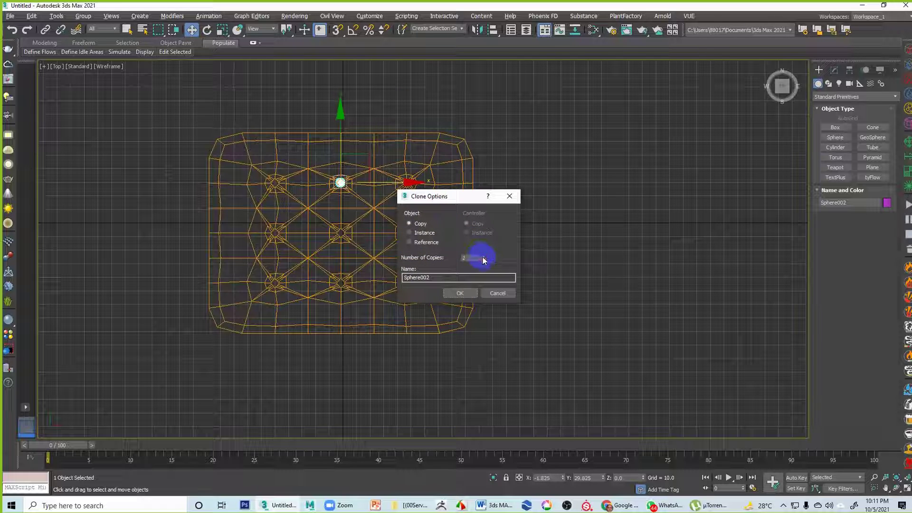
{"action": "left_click", "coordinate": [463, 292]}
Clone the upper-left sphere downward as two copies, filling the other dimples of the left column.
{"action": "mouse_move", "coordinate": [273, 136]}
{"action": "left_mouse_down", "text": "shift"}
{"action": "mouse_move", "coordinate": [278, 180]}
{"action": "mouse_move", "coordinate": [292, 196]}
{"action": "left_mouse_up", "text": "shift"}
{"action": "left_click", "coordinate": [476, 257]}
{"action": "left_click", "coordinate": [484, 257]}
{"action": "left_click", "coordinate": [460, 293]}
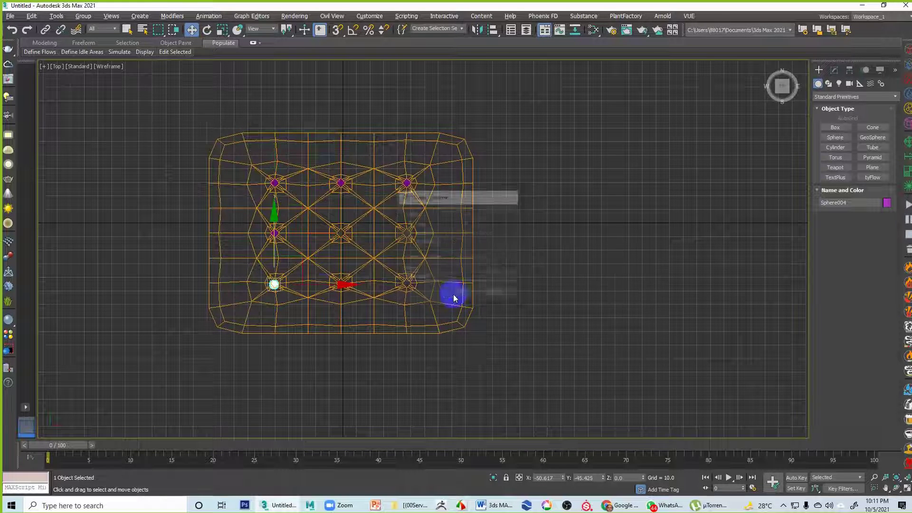
Clone the two lower spheres of the left column rightward as two copies, filling the remaining four dimples.
{"action": "left_click", "coordinate": [276, 233], "text": "ctrl"}
{"action": "left_click_drag", "start_coordinate": [329, 261], "coordinate": [395, 267]}
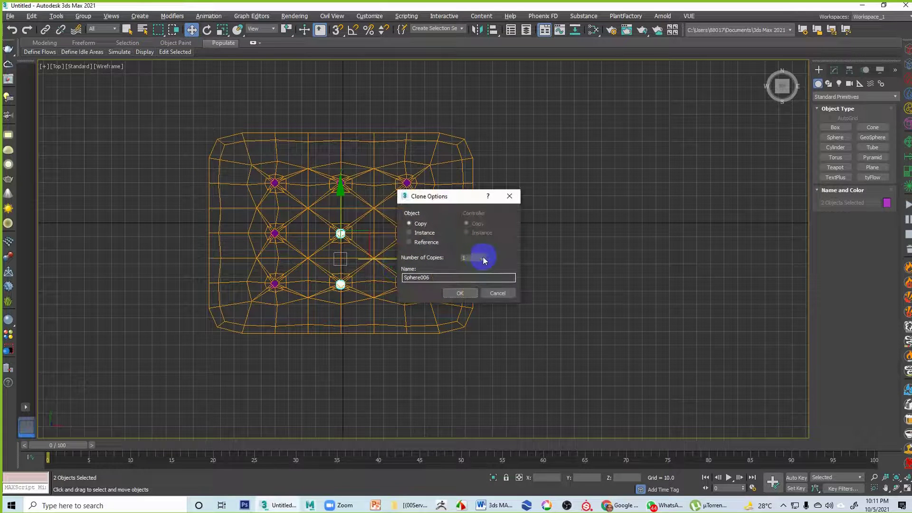
{"action": "left_click", "coordinate": [461, 293]}
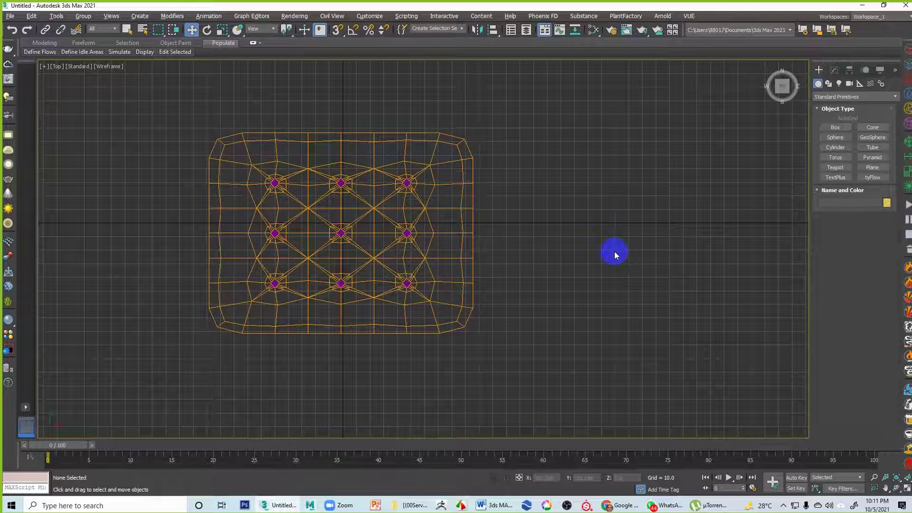
Select the nine spheres without the cushion in the Front view and raise them to the cushion's upper surface.
{"action": "key", "text": "alt+w"}
{"action": "left_click", "coordinate": [617, 260]}
{"action": "key", "text": "alt+w"}
{"action": "middle_click_drag", "start_coordinate": [602, 257], "coordinate": [585, 181], "text": "alt"}
{"action": "key", "text": "alt+w"}
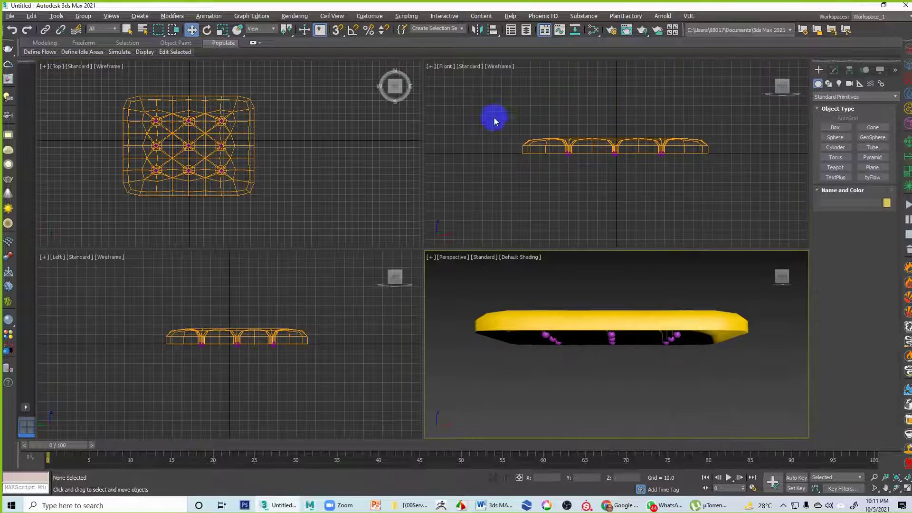
{"action": "left_click_drag", "start_coordinate": [489, 119], "coordinate": [750, 188]}
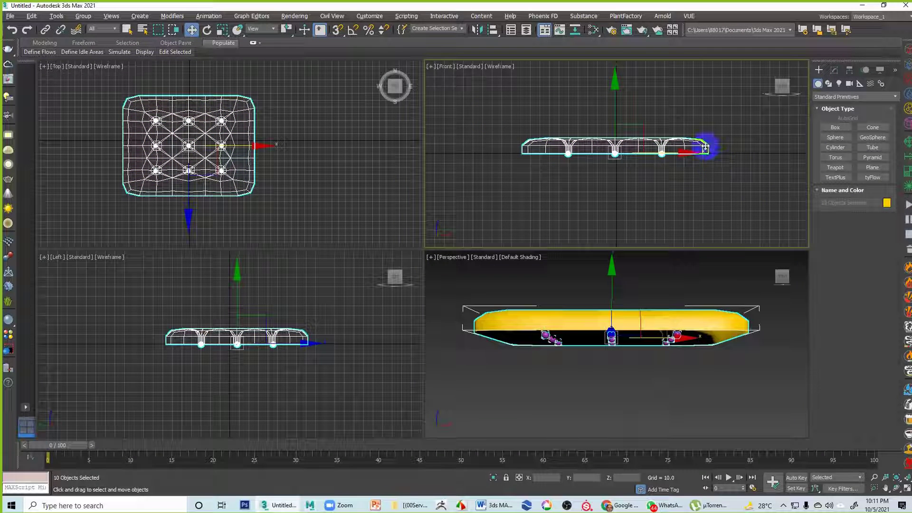
{"action": "left_click", "coordinate": [713, 151], "text": "alt"}
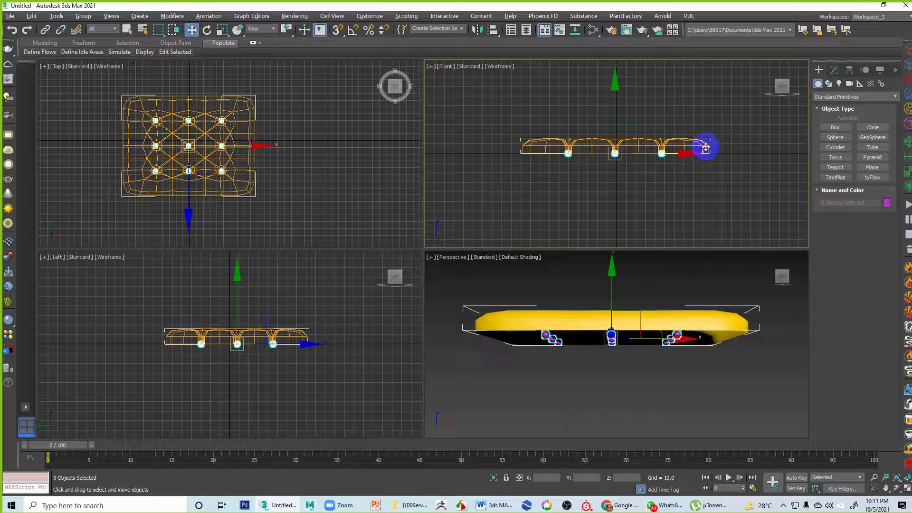
{"action": "left_click", "coordinate": [612, 110]}
{"action": "key", "text": "ctrl+z"}
{"action": "left_click_drag", "start_coordinate": [612, 109], "coordinate": [617, 99]}
Lower the nine spheres slightly in the Perspective view to sink them into the dimples, and switch to the Scale tool.
{"action": "middle_click_drag", "start_coordinate": [606, 290], "coordinate": [611, 358], "text": "alt"}
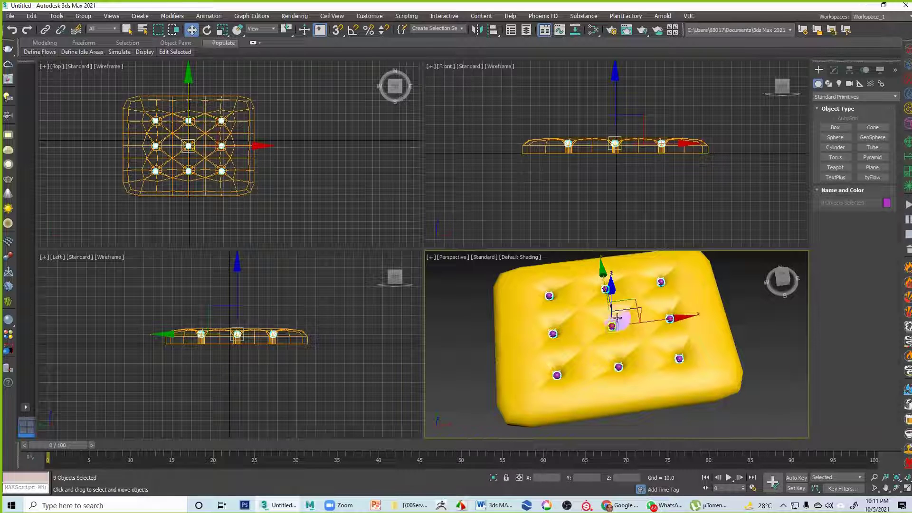
{"action": "key", "text": "alt+w"}
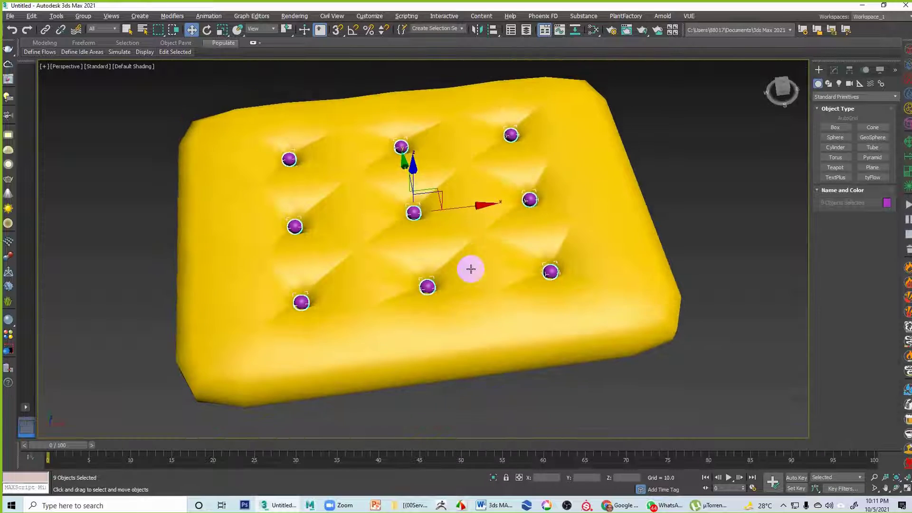
{"action": "left_click_drag", "start_coordinate": [413, 169], "coordinate": [416, 197]}
{"action": "key", "text": "r"}
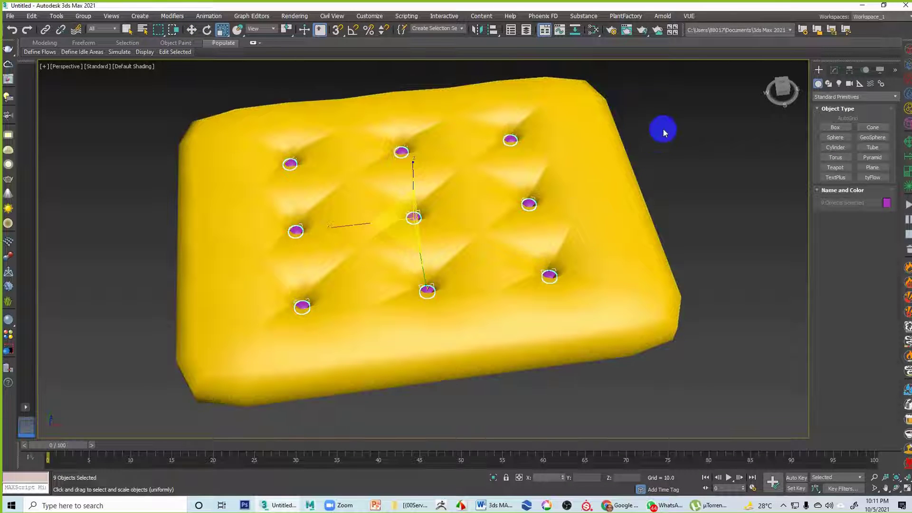
Add the cushion to the sphere selection, assign all ten objects an orange-brown object colour and deselect them.
{"action": "left_click", "coordinate": [534, 311], "text": "ctrl"}
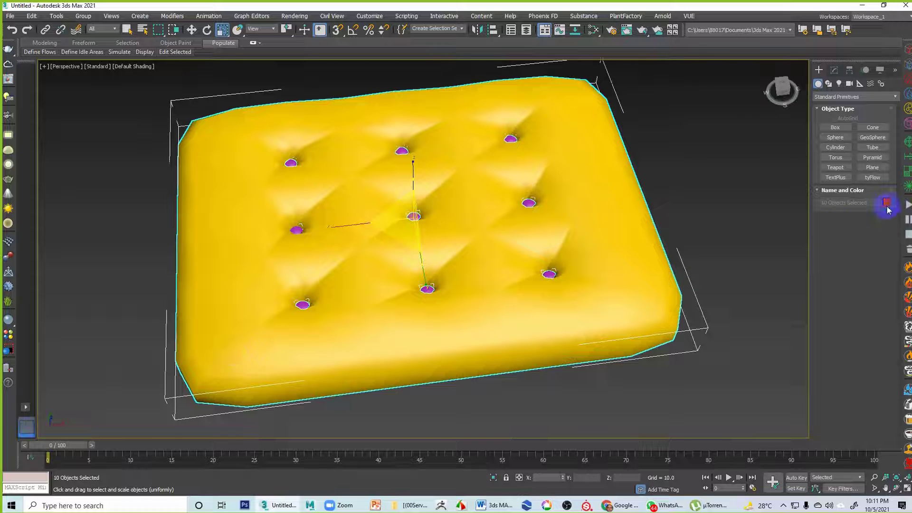
{"action": "left_click", "coordinate": [566, 209]}
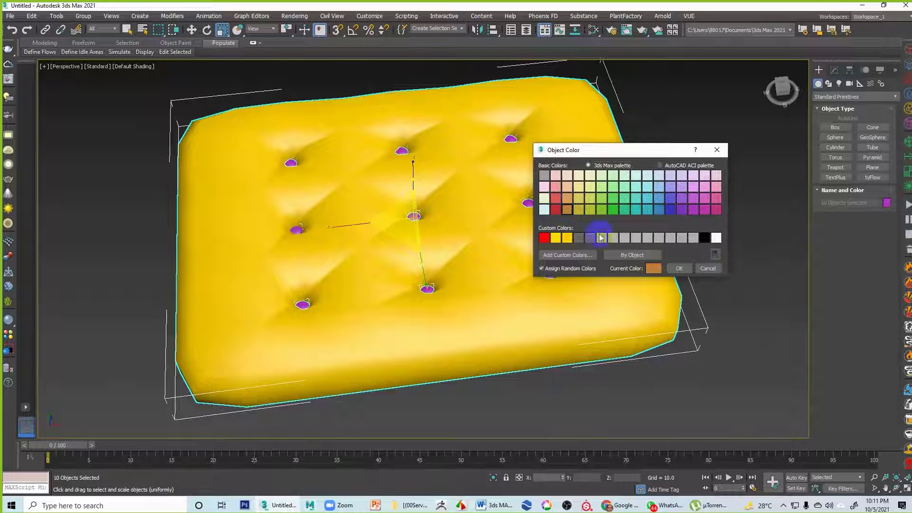
{"action": "left_click", "coordinate": [679, 269]}
{"action": "left_click", "coordinate": [738, 218]}
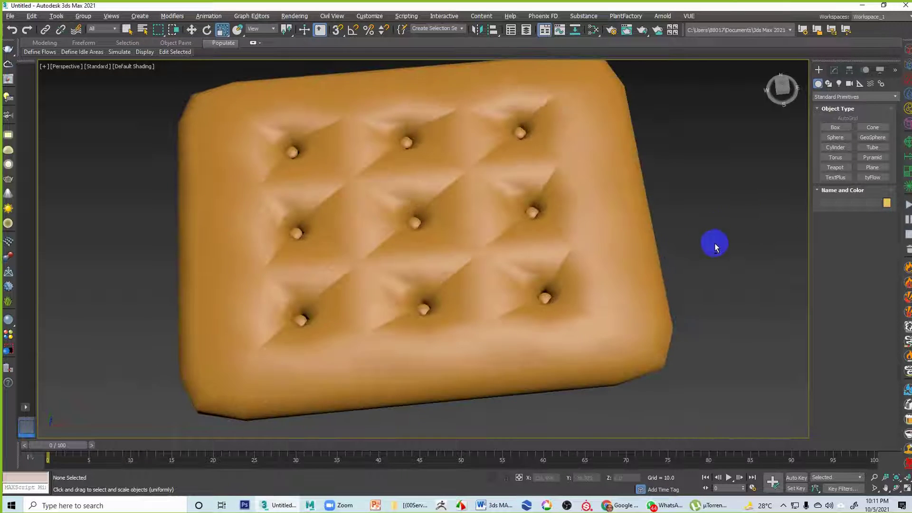
Inspect the finished cushion from several angles, and reset to an empty scene without saving it.
{"action": "middle_click_drag", "start_coordinate": [723, 236], "coordinate": [749, 229], "text": "alt"}
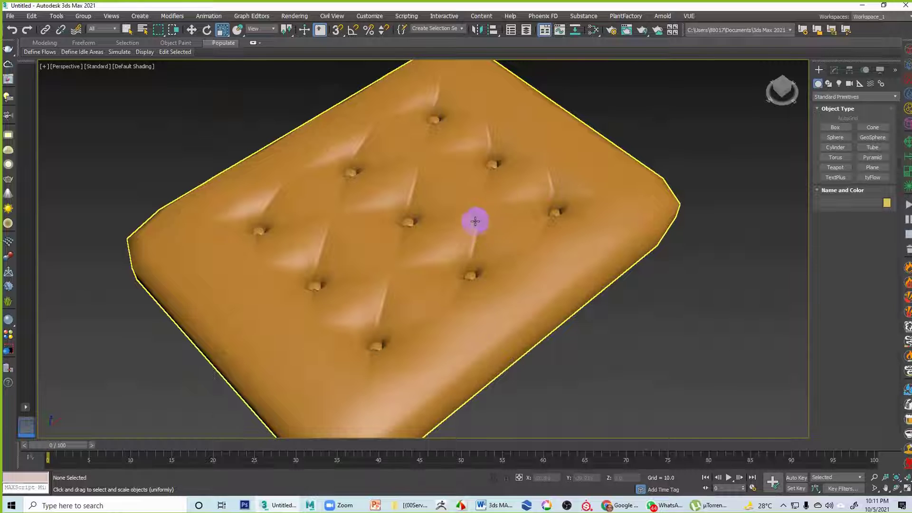
{"action": "middle_click_drag", "start_coordinate": [397, 207], "coordinate": [439, 265], "text": "alt"}
{"action": "left_click", "coordinate": [9, 16]}
{"action": "left_click", "coordinate": [24, 234]}
{"action": "left_click", "coordinate": [485, 271]}
{"action": "left_click", "coordinate": [441, 268]}
Draw a plane about 78.3 long and 61.2 wide in the maximized Perspective view and show edged faces.
{"action": "key", "text": "alt+w"}
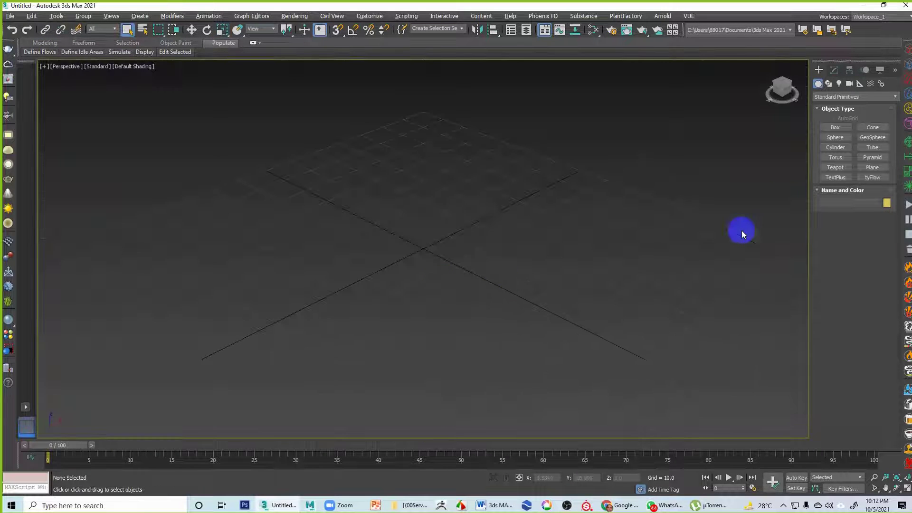
{"action": "left_click", "coordinate": [879, 170]}
{"action": "left_click_drag", "start_coordinate": [269, 226], "coordinate": [629, 248]}
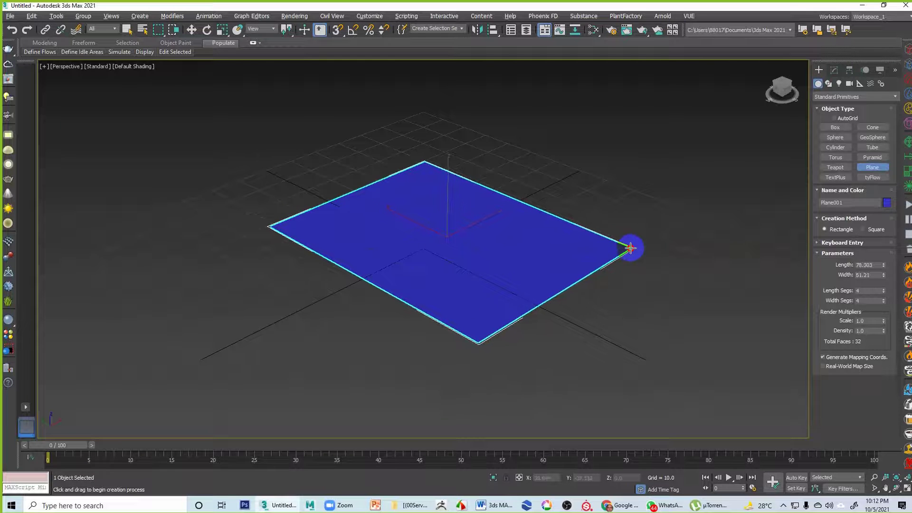
{"action": "right_click", "coordinate": [637, 218]}
{"action": "key", "text": "F4"}
{"action": "middle_click_drag", "start_coordinate": [510, 261], "coordinate": [521, 278], "text": "alt"}
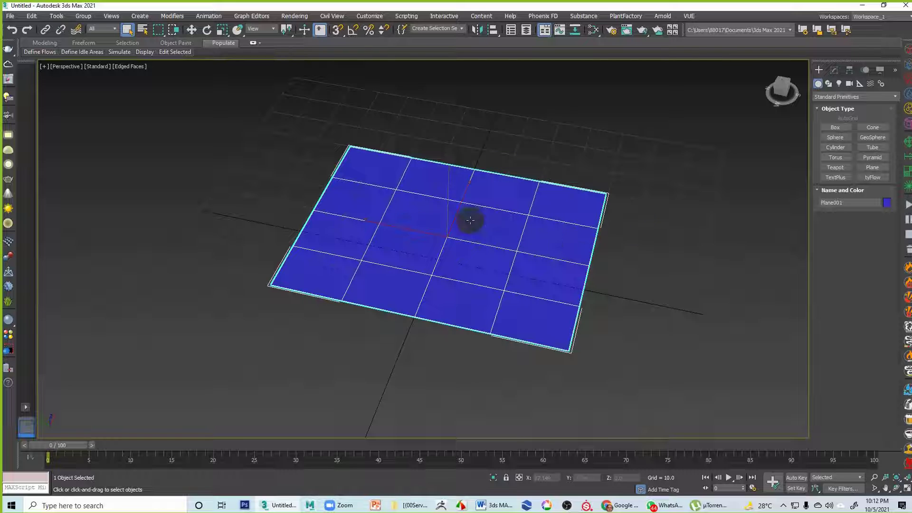
Set the plane's length and width segments to 5 each and change its object colour to yellow.
{"action": "left_click", "coordinate": [835, 70]}
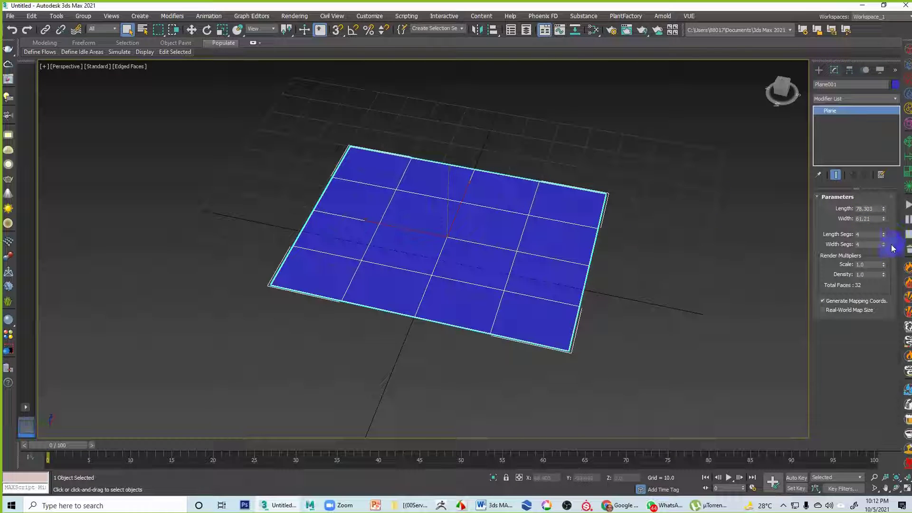
{"action": "left_click", "coordinate": [884, 233]}
{"action": "left_click", "coordinate": [884, 244]}
{"action": "middle_click_drag", "start_coordinate": [637, 238], "coordinate": [613, 237], "text": "alt"}
{"action": "left_click", "coordinate": [896, 85]}
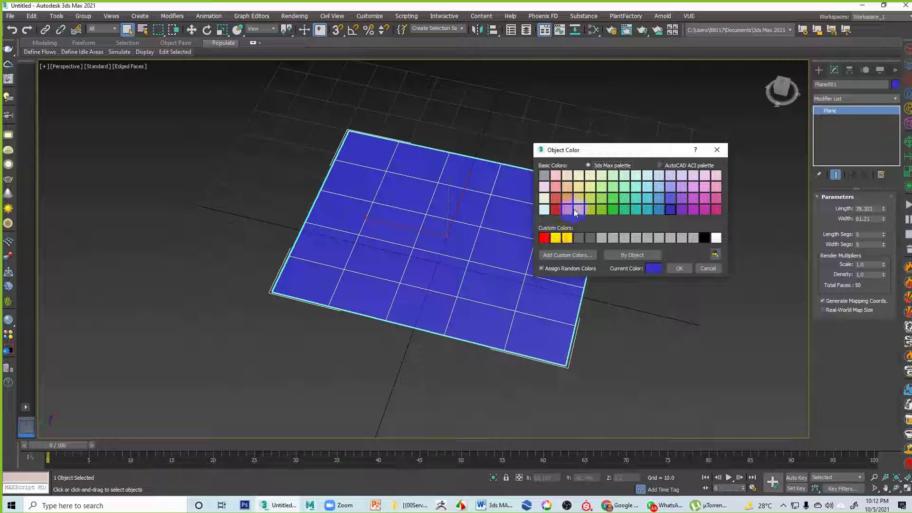
{"action": "left_click", "coordinate": [555, 238]}
{"action": "left_click", "coordinate": [679, 268]}
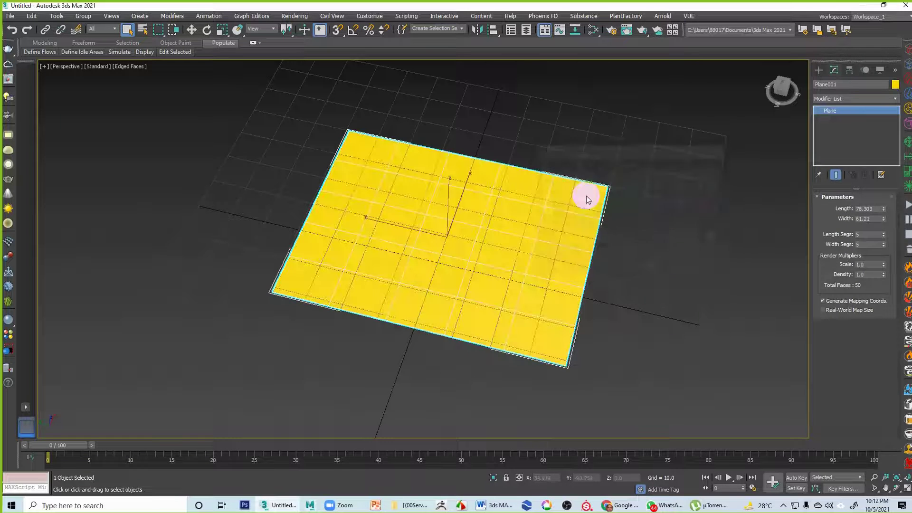
Convert the plane to Editable Poly, enter the Vertex level and maximize the Top view.
{"action": "left_click", "coordinate": [515, 217]}
{"action": "right_click", "coordinate": [518, 219]}
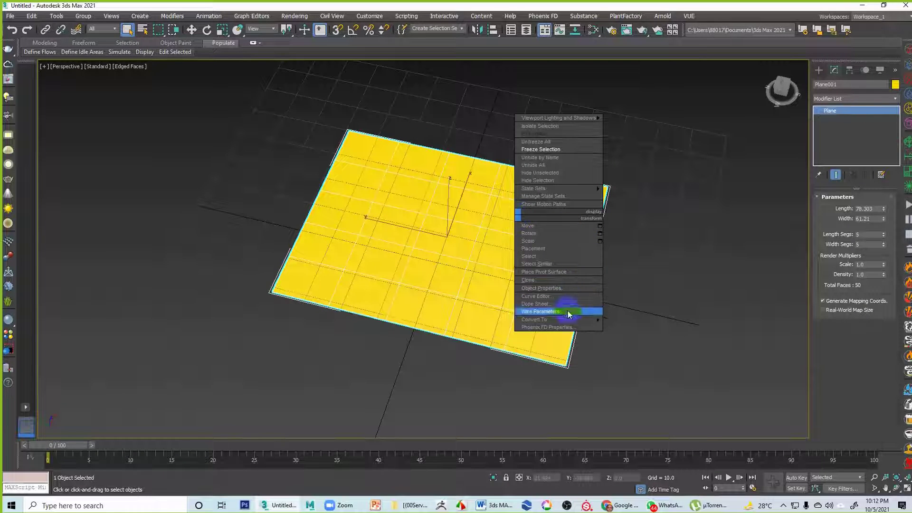
{"action": "mouse_move", "coordinate": [569, 319]}
{"action": "left_click", "coordinate": [629, 327]}
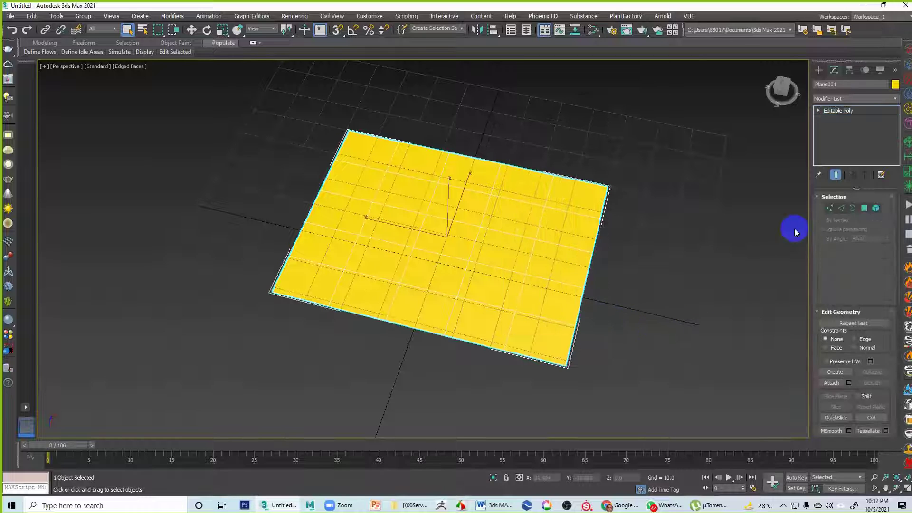
{"action": "left_click", "coordinate": [829, 208]}
{"action": "left_click", "coordinate": [491, 210]}
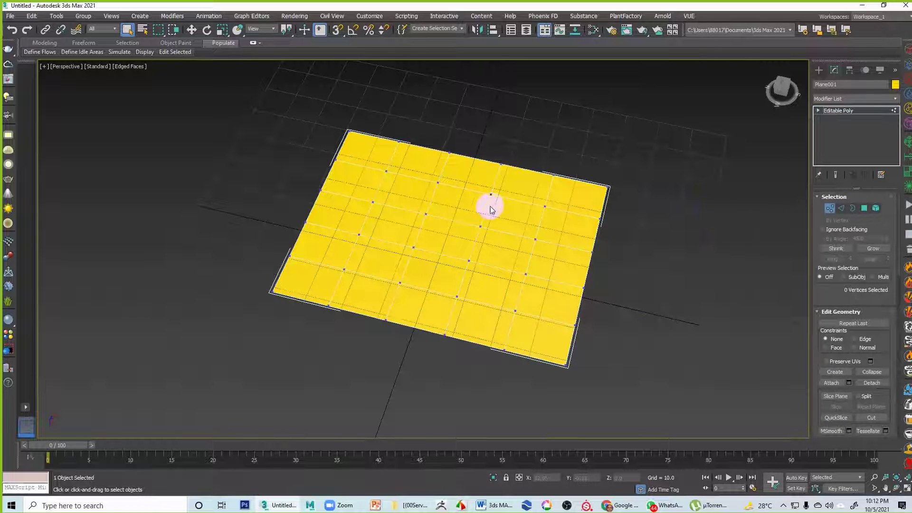
{"action": "key", "text": "alt+w"}
{"action": "left_click", "coordinate": [264, 166]}
{"action": "key", "text": "alt+w"}
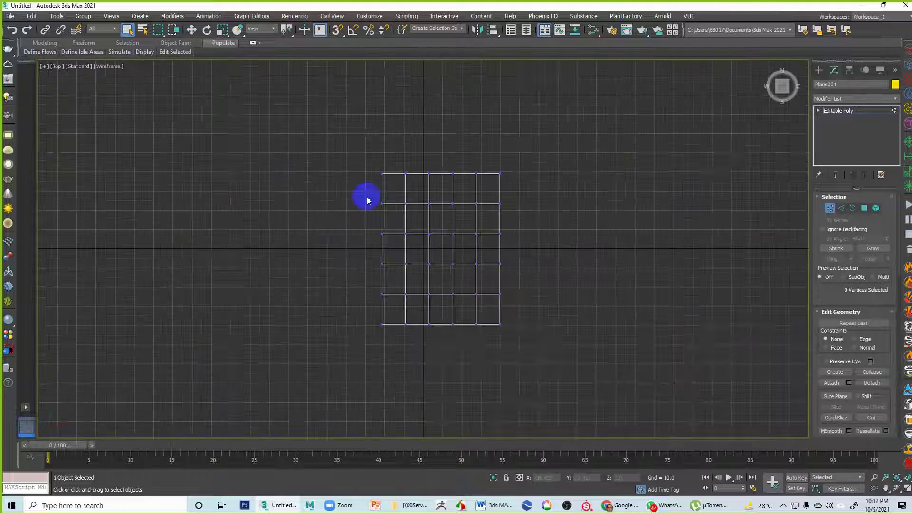
{"action": "scroll", "coordinate": [456, 187], "scroll_direction": "up", "scroll_amount": 2}
{"action": "left_click_drag", "start_coordinate": [292, 113], "coordinate": [625, 407]}
{"action": "middle_click_drag", "start_coordinate": [533, 335], "coordinate": [560, 306], "text": "alt"}
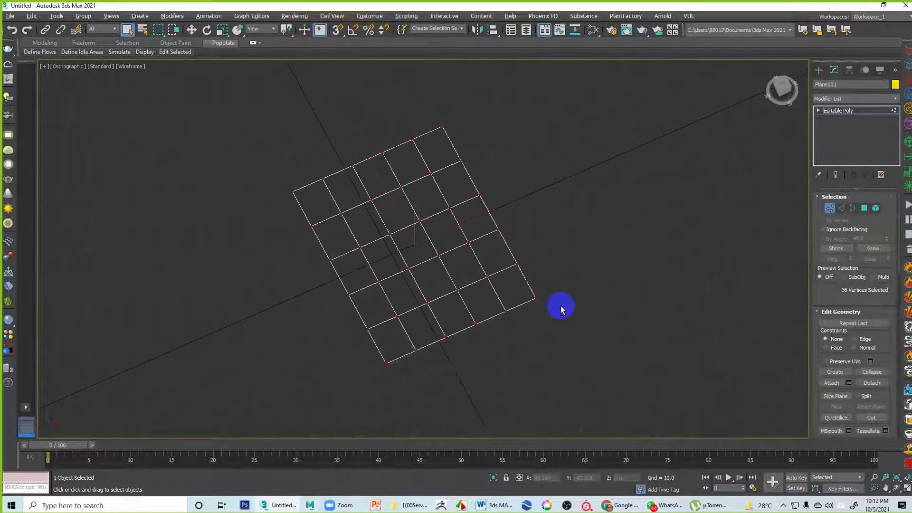
{"action": "middle_click_drag", "start_coordinate": [500, 293], "coordinate": [537, 285], "text": "alt"}
{"action": "left_click", "coordinate": [614, 246]}
{"action": "middle_click_drag", "start_coordinate": [614, 247], "coordinate": [559, 280], "text": "alt"}
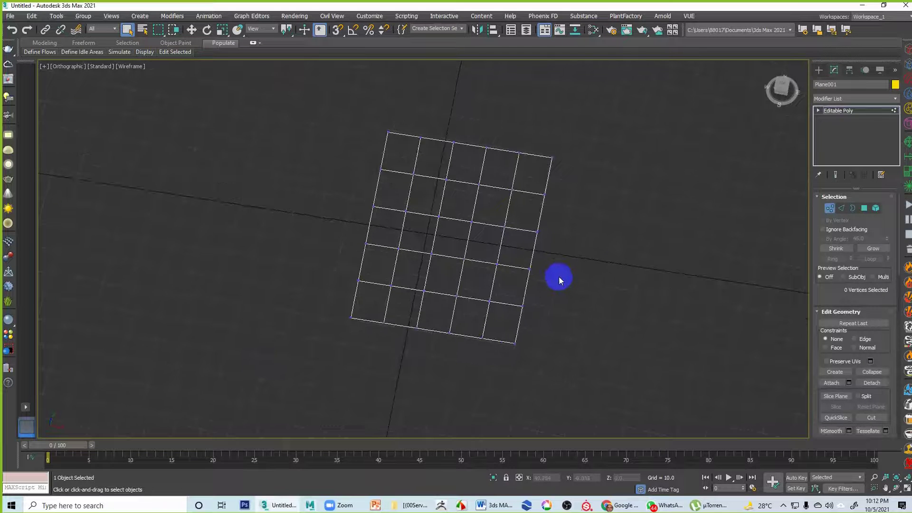
{"action": "key", "text": "t"}
Select the plane's 16 interior vertices in the Top view, chamfer them by 1.0 and clear the selection.
{"action": "scroll", "coordinate": [404, 244], "scroll_direction": "up", "scroll_amount": 5}
{"action": "scroll", "coordinate": [426, 242], "scroll_direction": "down", "scroll_amount": 2}
{"action": "middle_click_drag", "start_coordinate": [426, 243], "coordinate": [372, 222]}
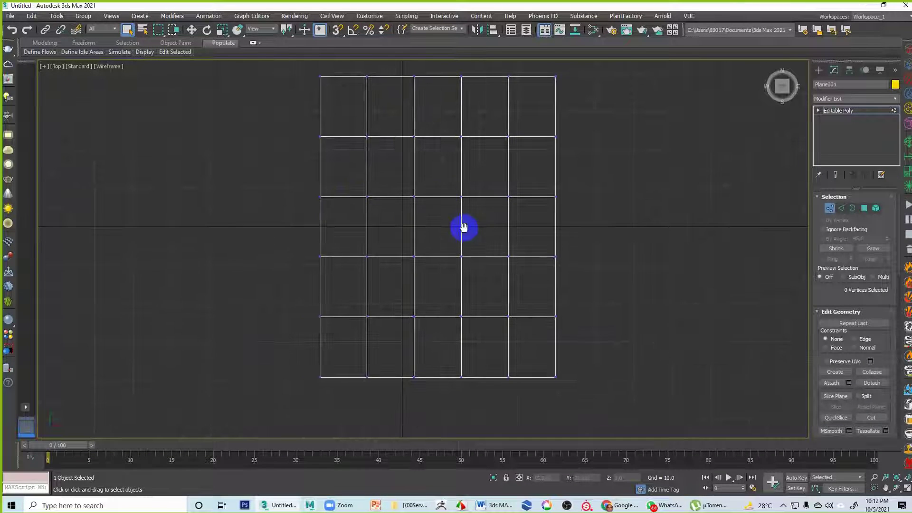
{"action": "left_click_drag", "start_coordinate": [348, 119], "coordinate": [526, 349]}
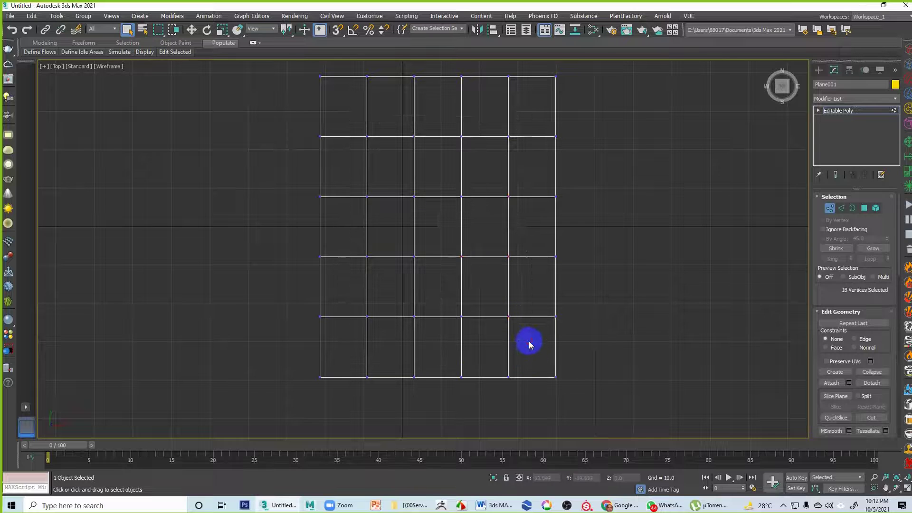
{"action": "left_click_drag", "start_coordinate": [830, 304], "coordinate": [828, 150]}
{"action": "left_click_drag", "start_coordinate": [816, 324], "coordinate": [830, 182]}
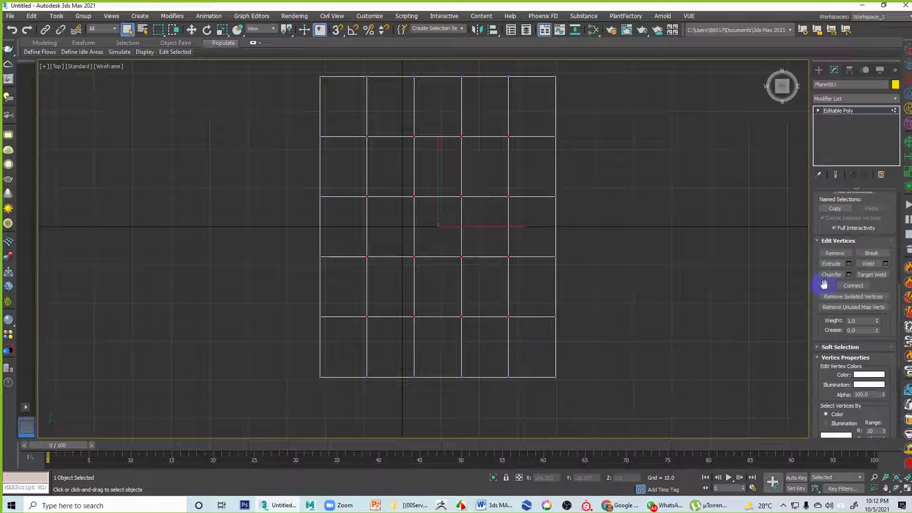
{"action": "left_click", "coordinate": [849, 276]}
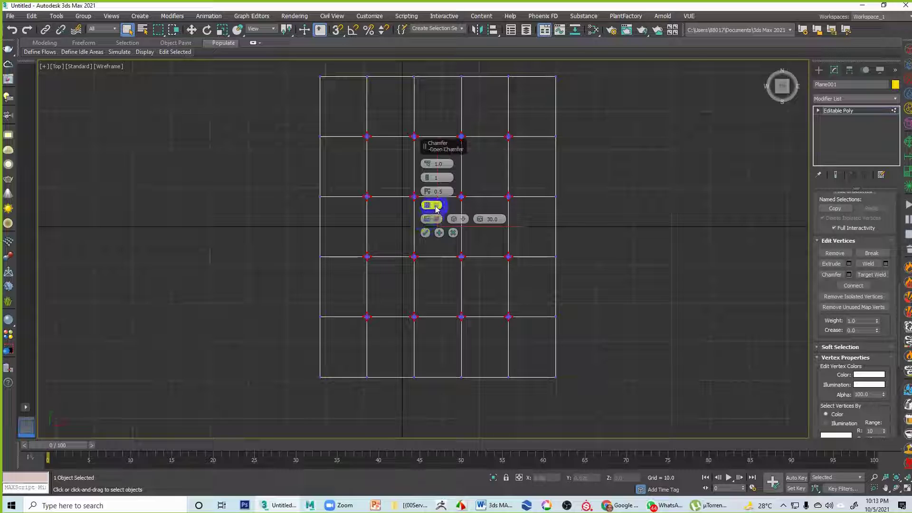
{"action": "left_click", "coordinate": [426, 233]}
{"action": "left_click", "coordinate": [669, 248]}
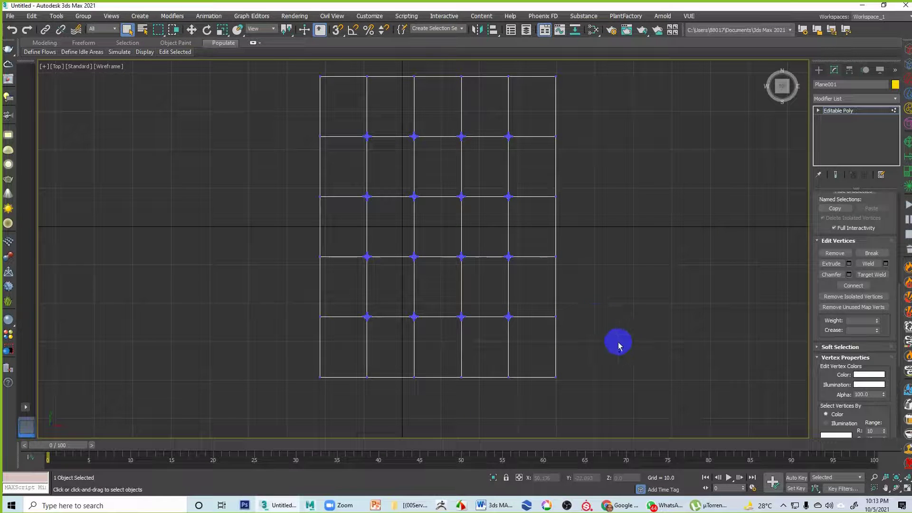
Leave the maximized Top view and maximize the Perspective view on the chamfered plane.
{"action": "key", "text": "alt+w"}
{"action": "left_click", "coordinate": [631, 351]}
{"action": "key", "text": "alt+w"}
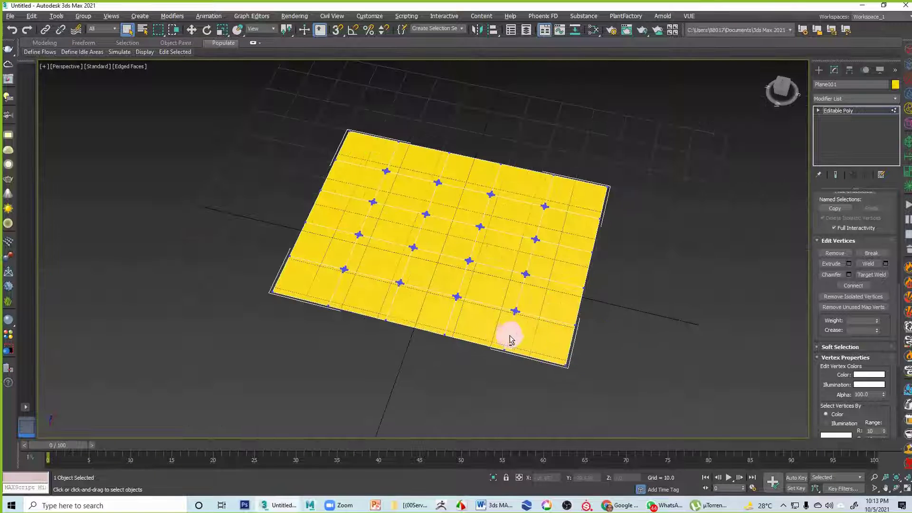
{"action": "middle_click_drag", "start_coordinate": [531, 323], "coordinate": [617, 304], "text": "alt"}
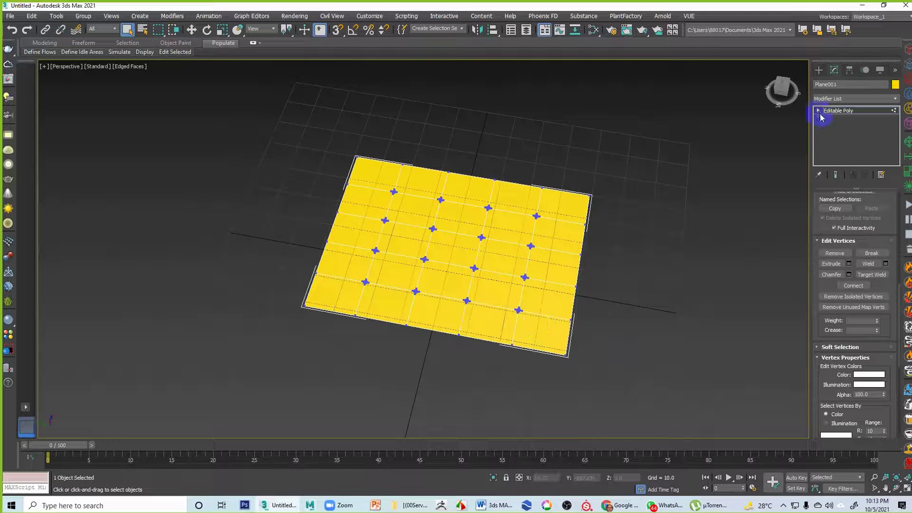
Extrude all of the plane's polygons upward into a thin slab and return to the object level.
{"action": "left_click", "coordinate": [818, 110]}
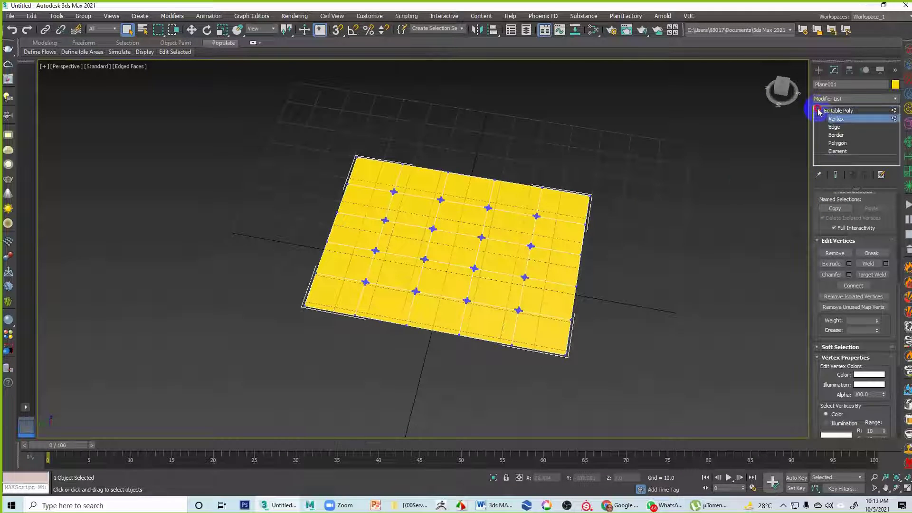
{"action": "left_click", "coordinate": [837, 143]}
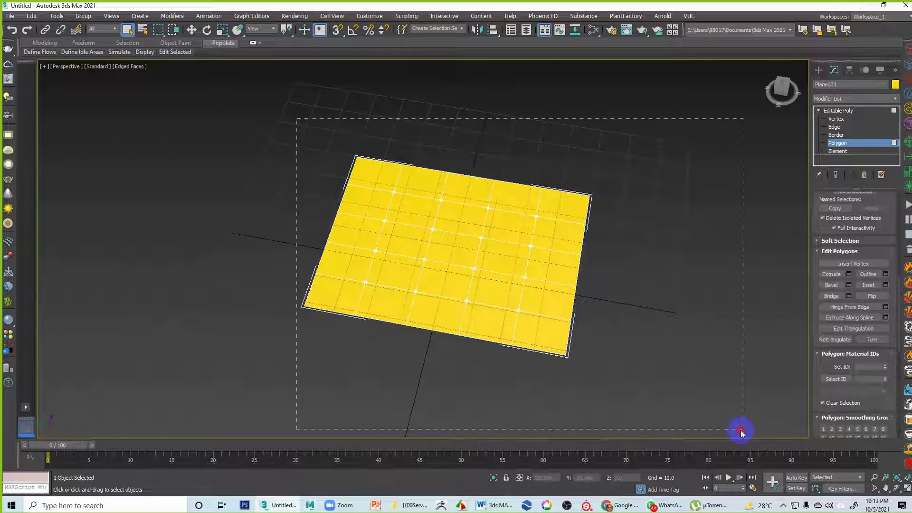
{"action": "left_click_drag", "start_coordinate": [740, 430], "coordinate": [742, 430]}
{"action": "right_click", "coordinate": [427, 313]}
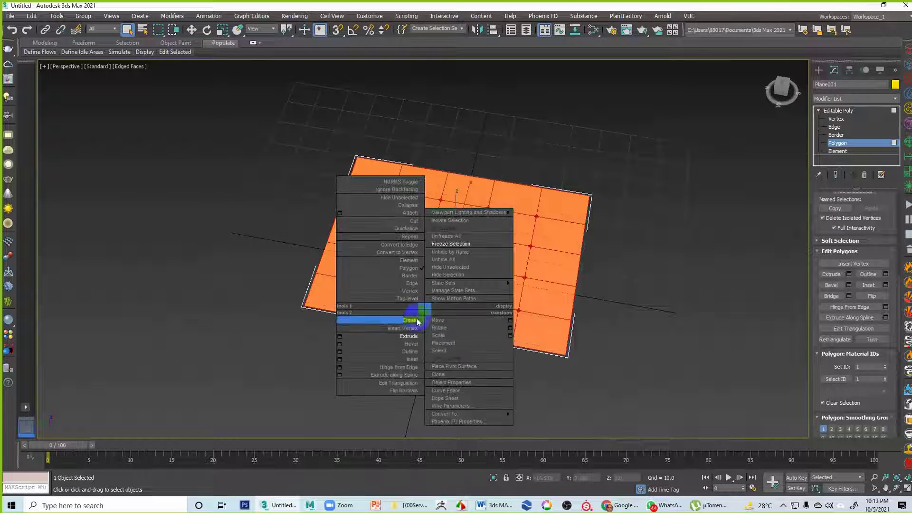
{"action": "left_click", "coordinate": [414, 338]}
{"action": "left_click_drag", "start_coordinate": [428, 315], "coordinate": [438, 291]}
{"action": "left_click", "coordinate": [838, 110]}
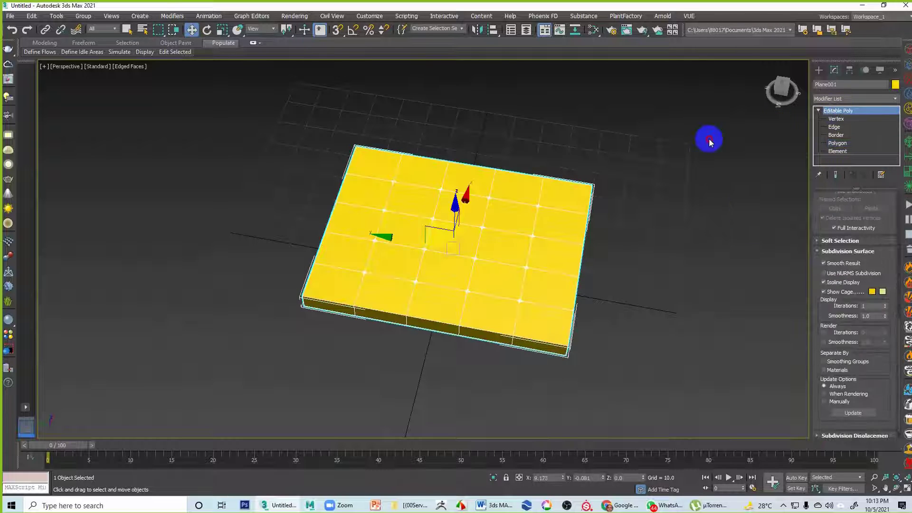
Apply a TurboSmooth modifier to the extruded slab and display it shaded without edged faces.
{"action": "left_click", "coordinate": [598, 205]}
{"action": "left_click", "coordinate": [585, 196]}
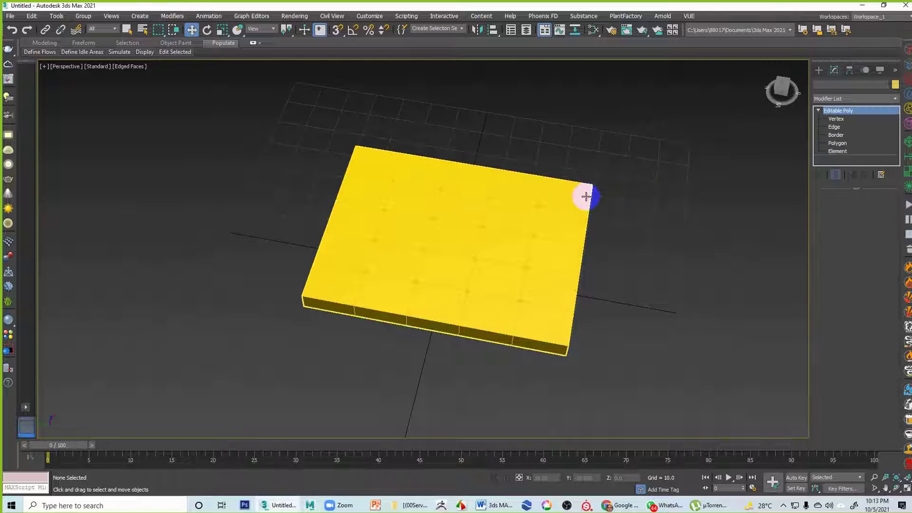
{"action": "left_click", "coordinate": [861, 100]}
{"action": "key", "text": "t"}
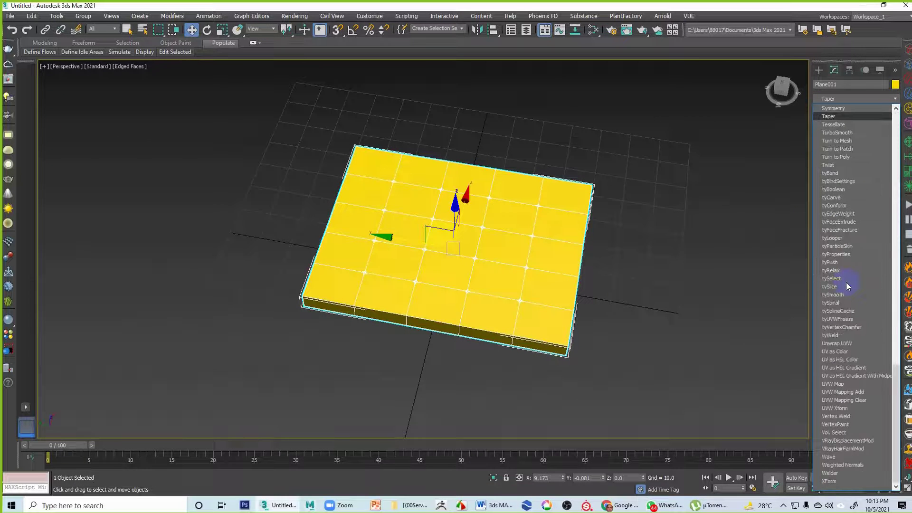
{"action": "left_click", "coordinate": [849, 135]}
{"action": "left_click", "coordinate": [684, 210]}
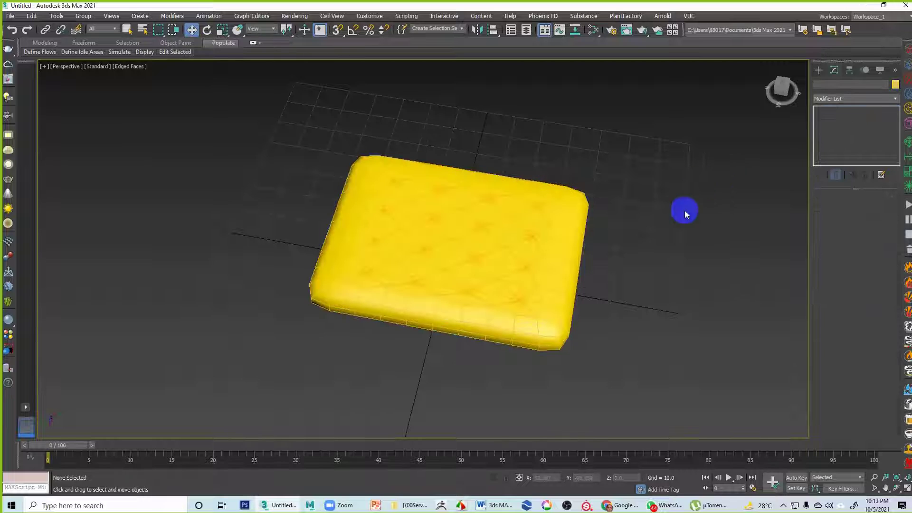
{"action": "key", "text": "F4"}
{"action": "mouse_move", "coordinate": [621, 278]}
{"action": "middle_mouse_down", "text": "alt"}
{"action": "mouse_move", "coordinate": [604, 306]}
{"action": "mouse_move", "coordinate": [613, 311]}
{"action": "mouse_move", "coordinate": [610, 272]}
{"action": "mouse_move", "coordinate": [576, 305]}
{"action": "middle_mouse_up", "text": "alt"}
Disable the TurboSmooth effect, show edged faces again and examine the slab's chamfered points up close.
{"action": "left_click", "coordinate": [548, 263]}
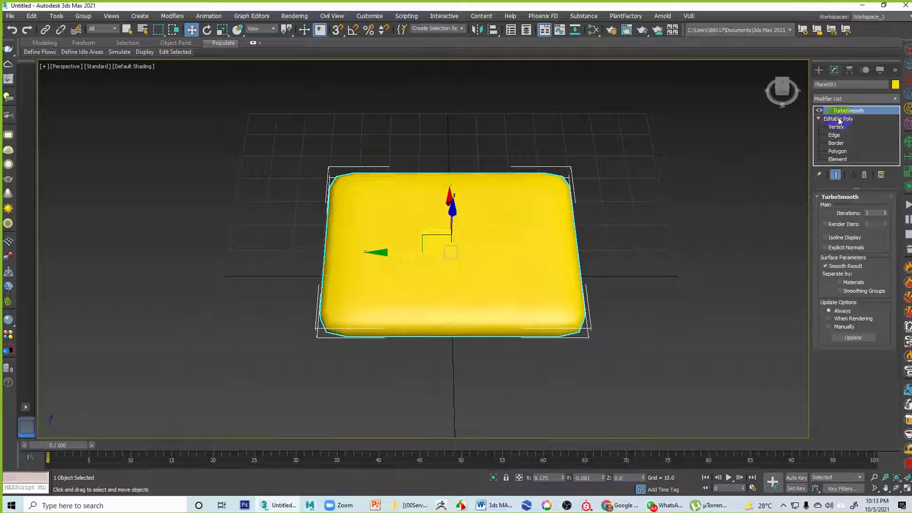
{"action": "left_click", "coordinate": [819, 111]}
{"action": "key", "text": "F4"}
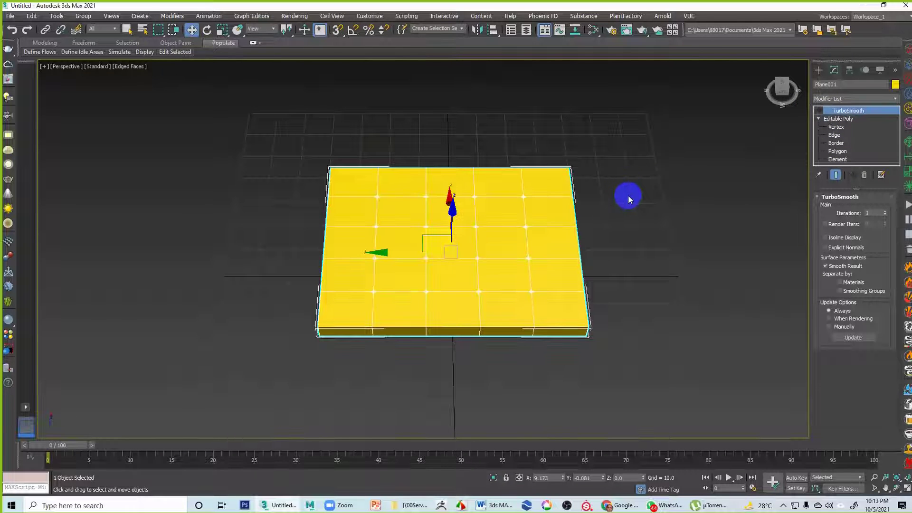
{"action": "middle_click_drag", "start_coordinate": [604, 215], "coordinate": [565, 203], "text": "alt"}
{"action": "scroll", "coordinate": [568, 243], "scroll_direction": "up", "scroll_amount": 5}
{"action": "middle_click_drag", "start_coordinate": [497, 208], "coordinate": [556, 246]}
{"action": "middle_click_drag", "start_coordinate": [621, 262], "coordinate": [578, 244]}
{"action": "mouse_move", "coordinate": [548, 300]}
{"action": "middle_mouse_down", "text": "alt"}
{"action": "mouse_move", "coordinate": [566, 291]}
{"action": "mouse_move", "coordinate": [561, 230]}
{"action": "mouse_move", "coordinate": [558, 315]}
{"action": "middle_mouse_up", "text": "alt"}
{"action": "scroll", "coordinate": [558, 315], "scroll_direction": "up", "scroll_amount": 2}
{"action": "scroll", "coordinate": [515, 293], "scroll_direction": "up", "scroll_amount": 3}
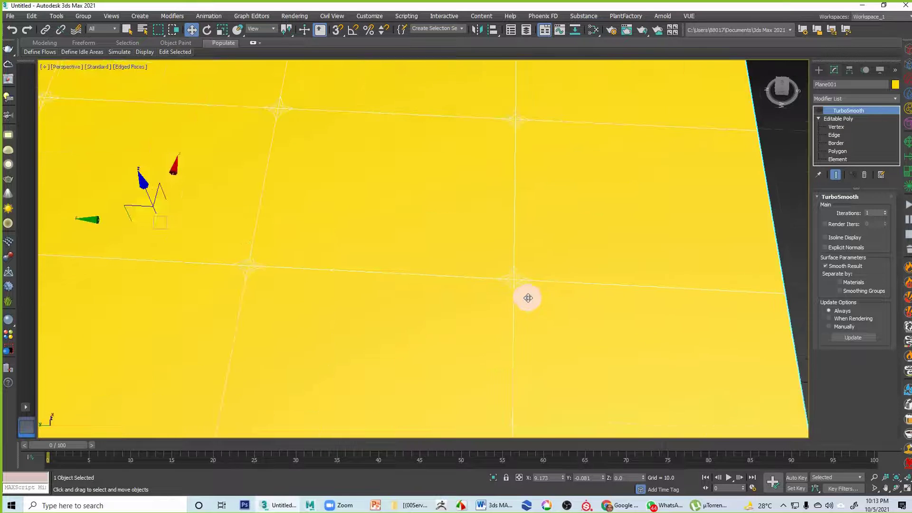
Undo the TurboSmooth modifier and the extrusion to restore the flat chamfered plane.
{"action": "scroll", "coordinate": [513, 279], "scroll_direction": "down", "scroll_amount": 7}
{"action": "scroll", "coordinate": [570, 307], "scroll_direction": "up", "scroll_amount": 3}
{"action": "scroll", "coordinate": [553, 307], "scroll_direction": "down", "scroll_amount": 3}
{"action": "key", "text": "ctrl+z"}
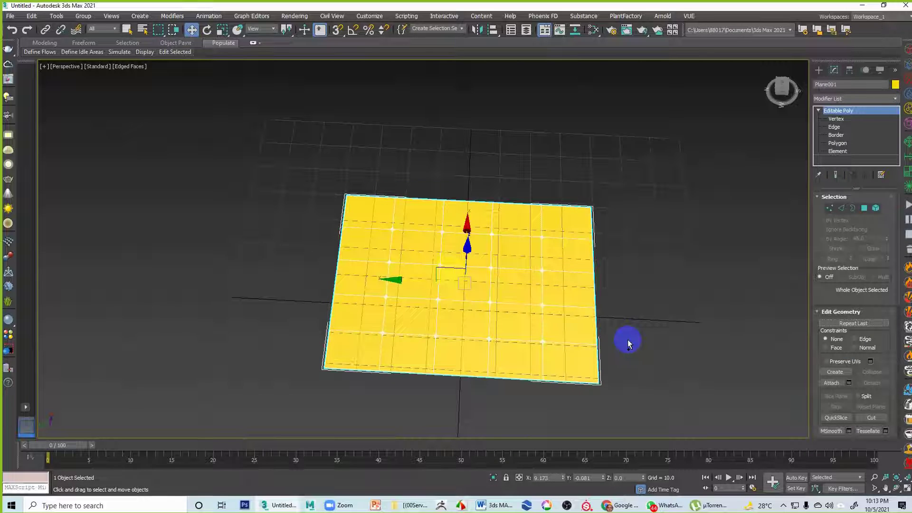
At the Vertex level, lower the selected vertices around the sixteen chamfered points to about -0.885 on Z.
{"action": "left_click", "coordinate": [835, 118]}
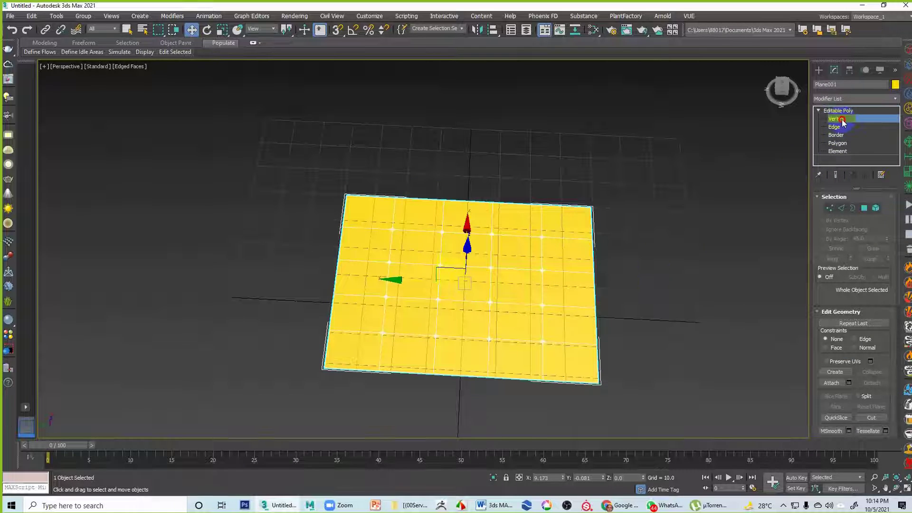
{"action": "middle_click_drag", "start_coordinate": [588, 284], "coordinate": [558, 259], "text": "alt"}
{"action": "left_click_drag", "start_coordinate": [468, 234], "coordinate": [527, 260]}
{"action": "middle_click_drag", "start_coordinate": [501, 299], "coordinate": [491, 325], "text": "alt"}
{"action": "scroll", "coordinate": [491, 325], "scroll_direction": "up", "scroll_amount": 6}
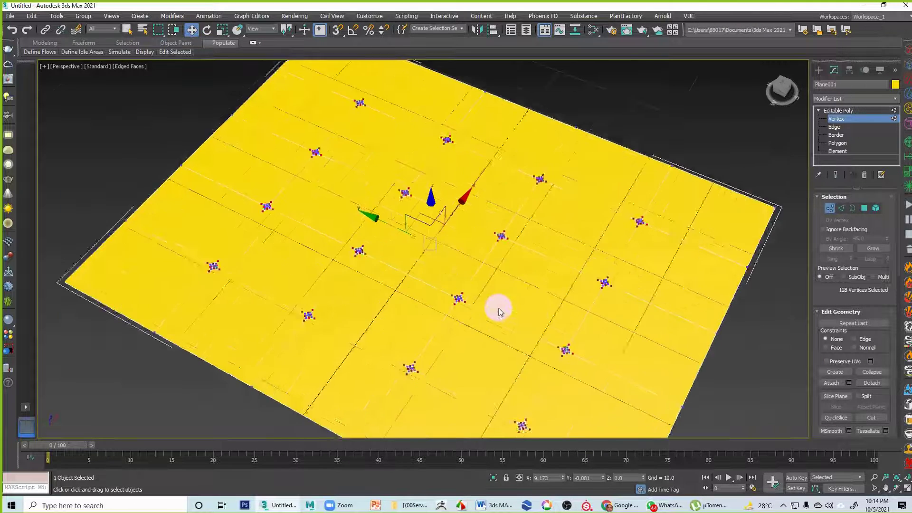
{"action": "scroll", "coordinate": [499, 278], "scroll_direction": "down", "scroll_amount": 5}
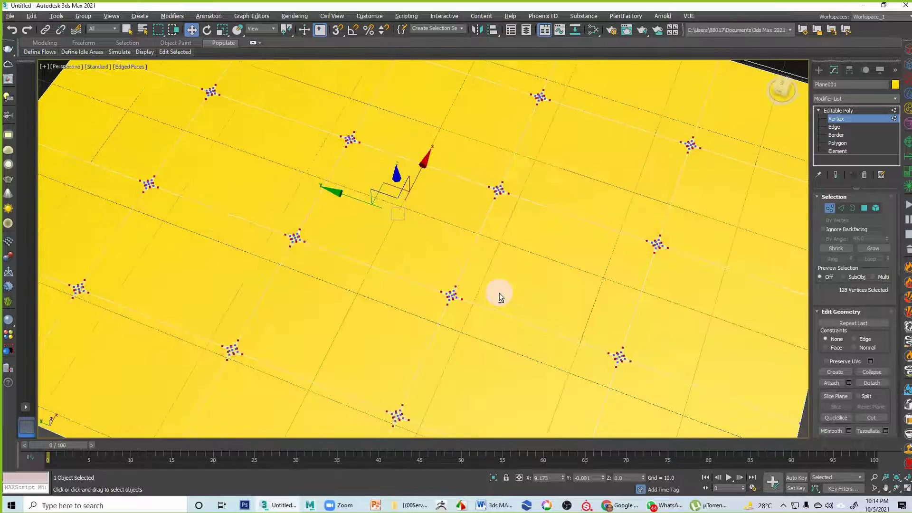
{"action": "middle_click_drag", "start_coordinate": [514, 298], "coordinate": [513, 286], "text": "alt"}
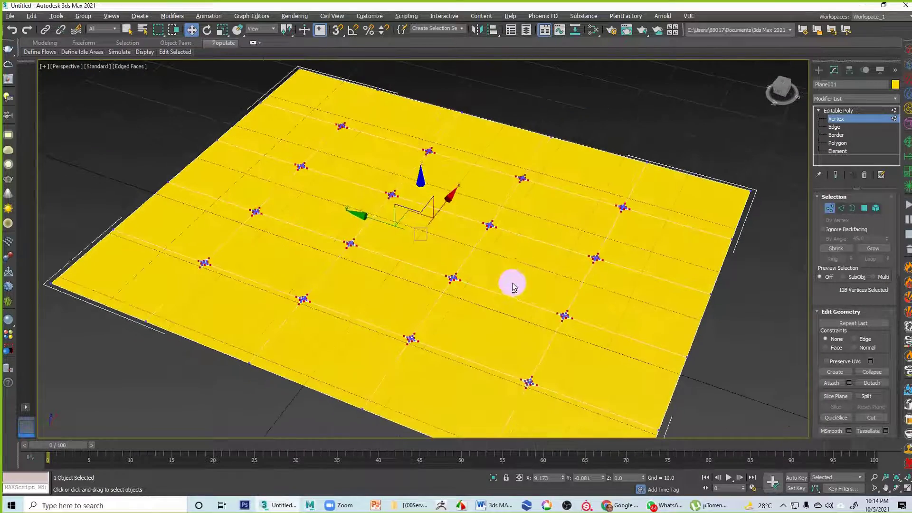
{"action": "left_click_drag", "start_coordinate": [421, 184], "coordinate": [421, 188]}
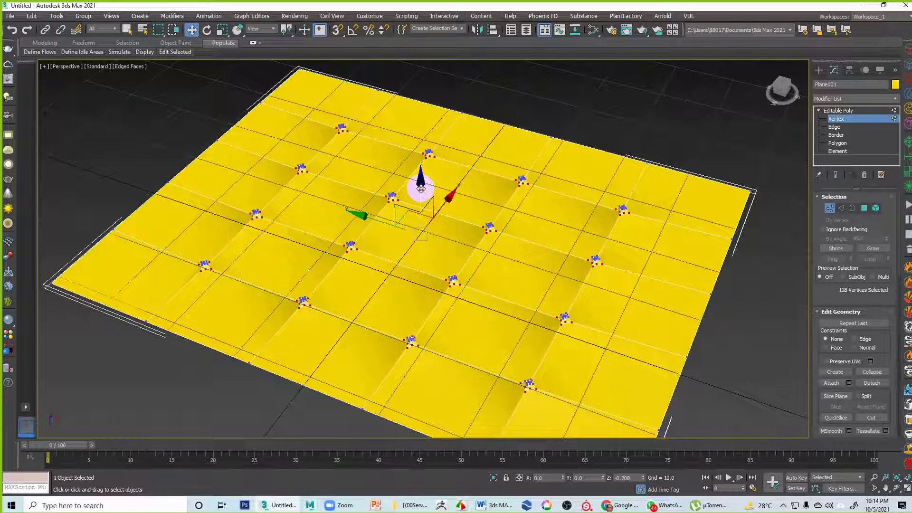
{"action": "middle_click_drag", "start_coordinate": [427, 212], "coordinate": [460, 202], "text": "alt"}
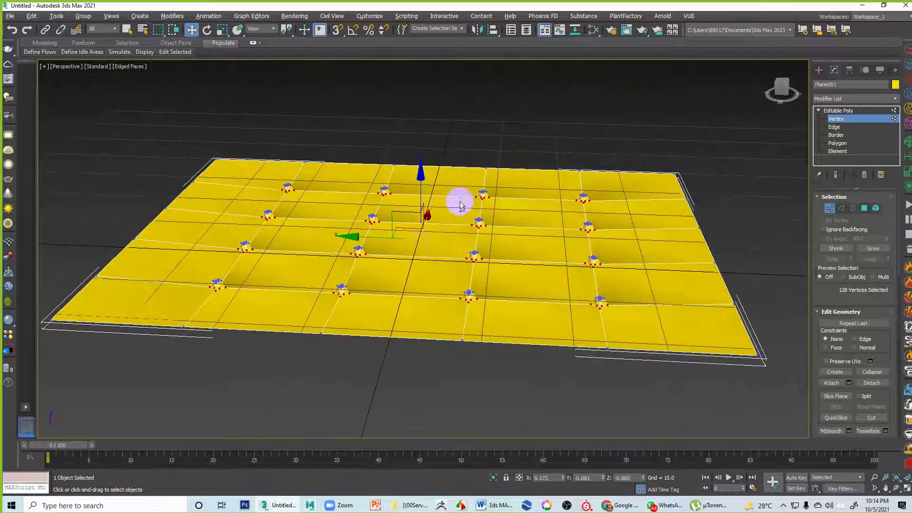
{"action": "middle_click_drag", "start_coordinate": [658, 233], "coordinate": [652, 235], "text": "alt"}
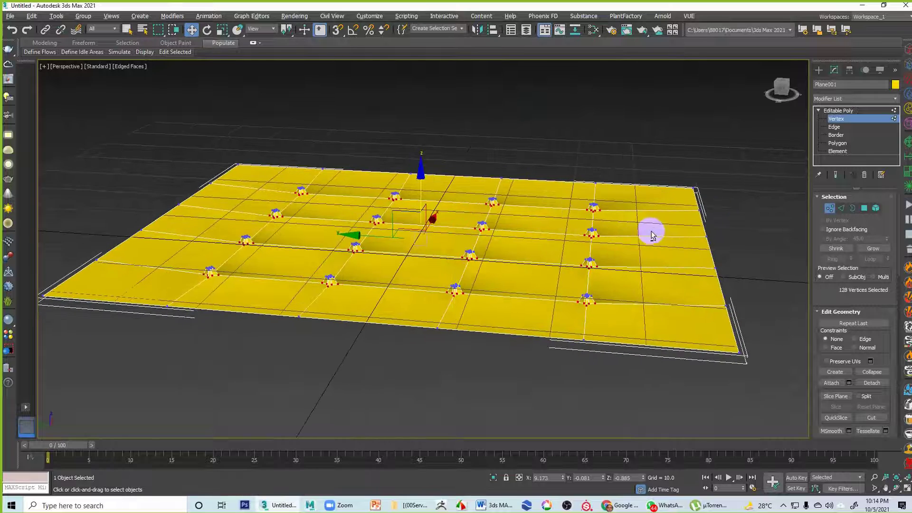
Select all polygons of the dimpled plane, extrude them upward into a thin slab and return to the object level.
{"action": "left_click", "coordinate": [840, 145]}
{"action": "mouse_move", "coordinate": [401, 214]}
{"action": "middle_mouse_down", "text": "alt"}
{"action": "mouse_move", "coordinate": [427, 205]}
{"action": "mouse_move", "coordinate": [414, 222]}
{"action": "middle_mouse_up", "text": "alt"}
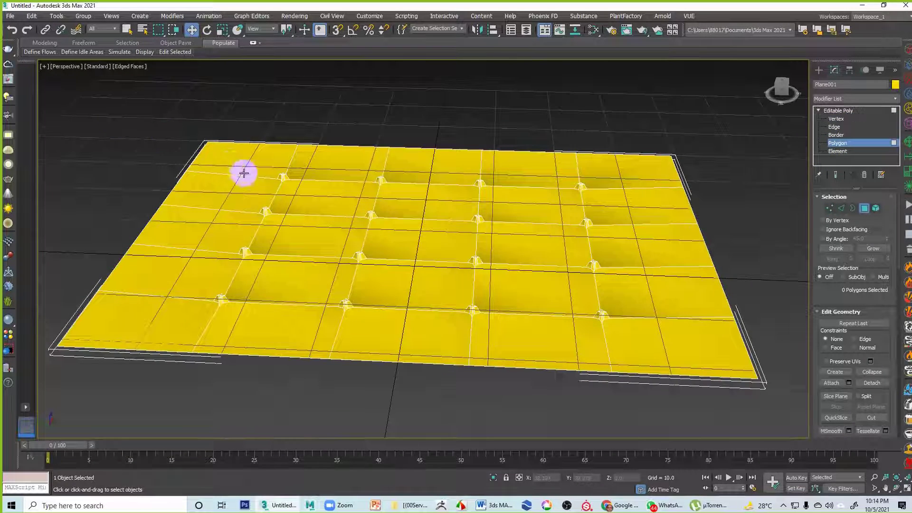
{"action": "scroll", "coordinate": [242, 171], "scroll_direction": "down", "scroll_amount": 5}
{"action": "left_click_drag", "start_coordinate": [179, 135], "coordinate": [431, 284]}
{"action": "right_click", "coordinate": [336, 215]}
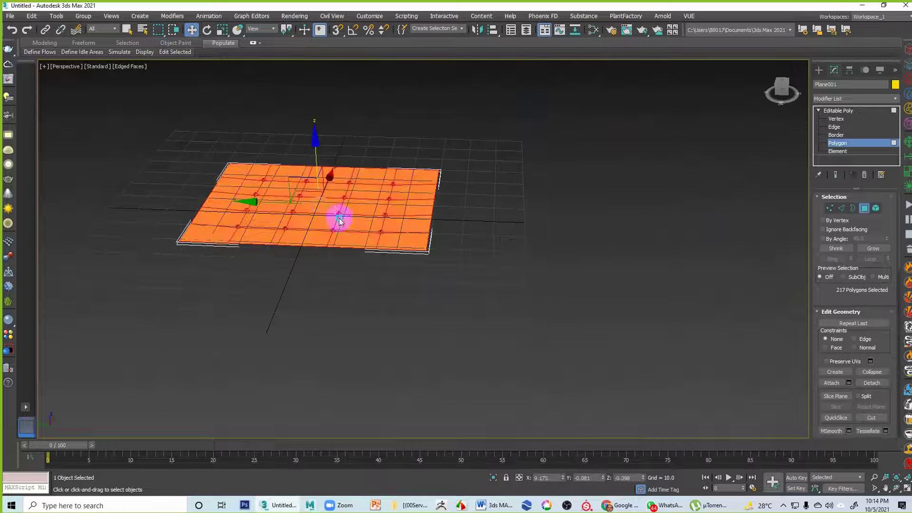
{"action": "left_click", "coordinate": [327, 242]}
{"action": "left_click_drag", "start_coordinate": [346, 230], "coordinate": [362, 209]}
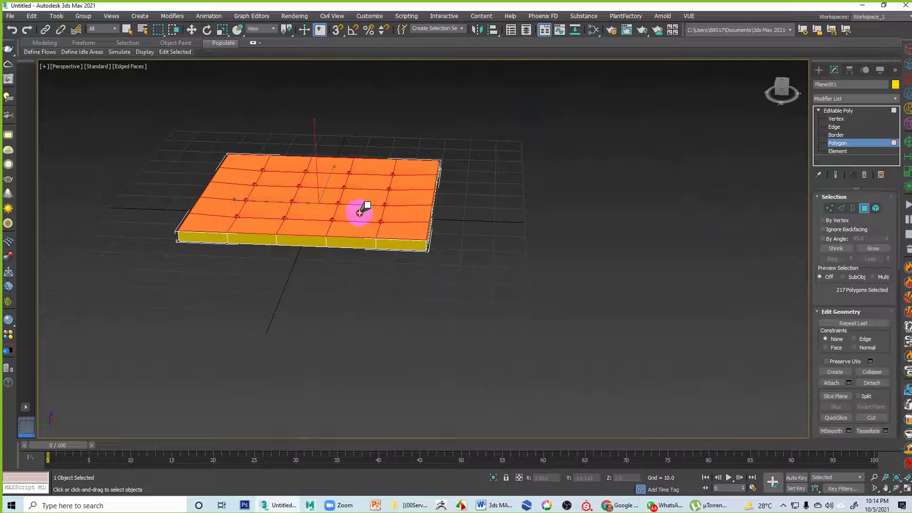
{"action": "left_click", "coordinate": [850, 111]}
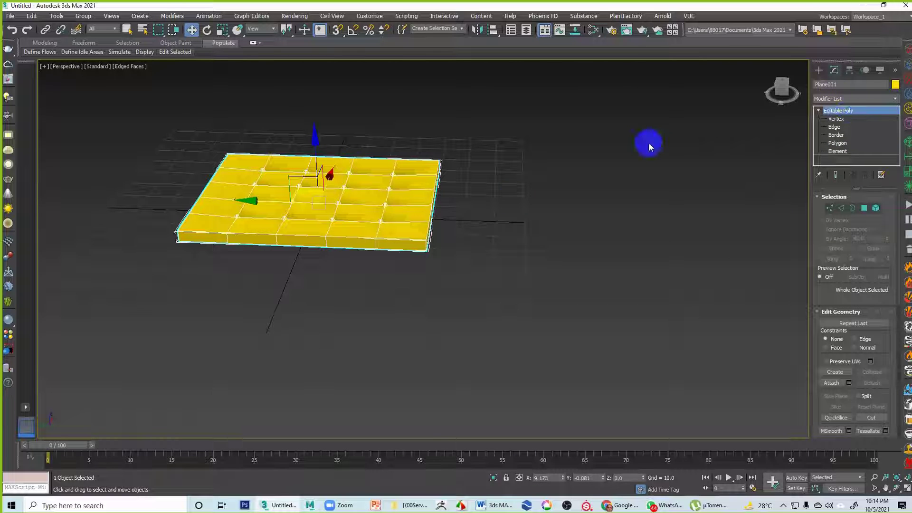
Add a TurboSmooth modifier to the dimpled slab, deselect it and hide the edged faces.
{"action": "middle_click_drag", "start_coordinate": [483, 234], "coordinate": [548, 216], "text": "alt"}
{"action": "left_click", "coordinate": [849, 100]}
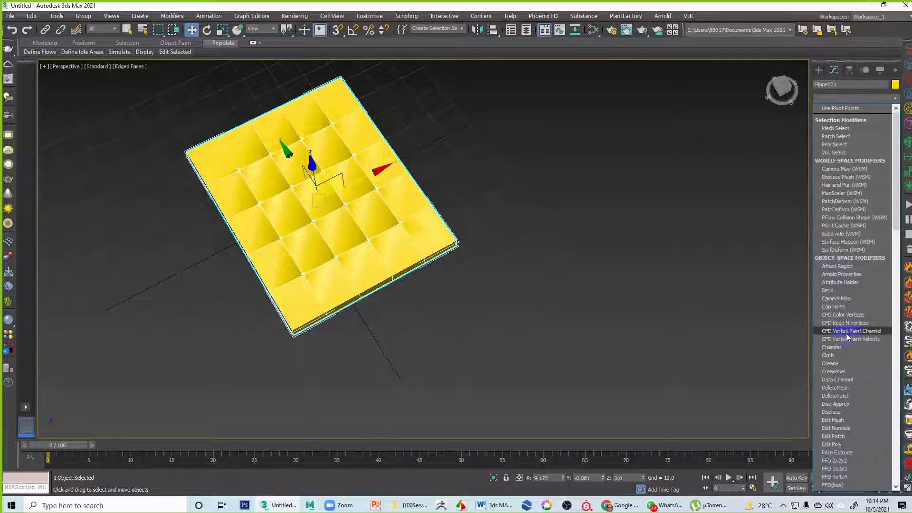
{"action": "key", "text": "t"}
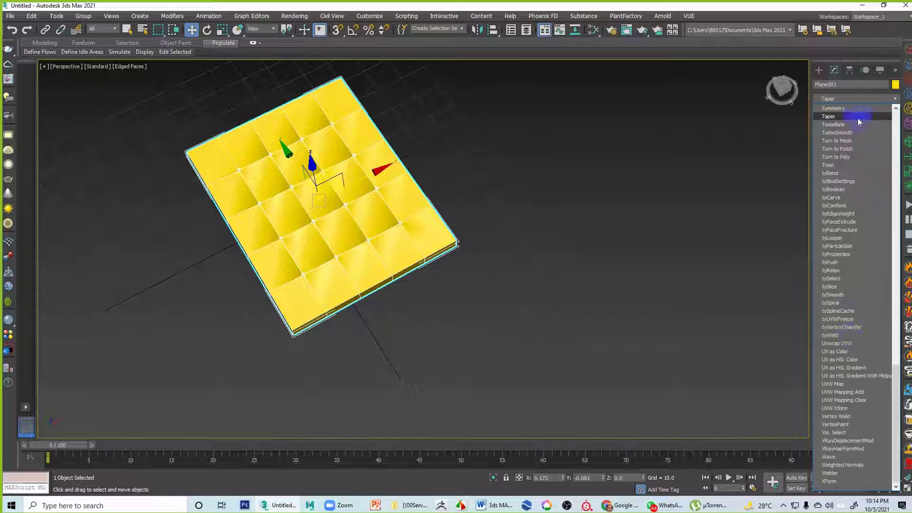
{"action": "left_click", "coordinate": [857, 136]}
{"action": "left_click", "coordinate": [570, 223]}
{"action": "key", "text": "F4"}
Examine the smoothed cushion and its sixteen tufted dimples from several angles and distances.
{"action": "middle_click_drag", "start_coordinate": [571, 223], "coordinate": [476, 285], "text": "alt"}
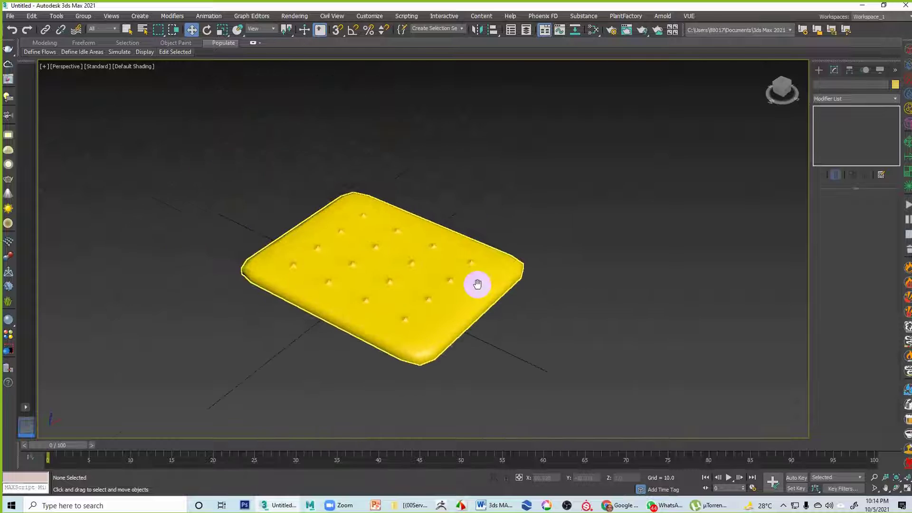
{"action": "scroll", "coordinate": [477, 285], "scroll_direction": "up", "scroll_amount": 5}
{"action": "middle_click_drag", "start_coordinate": [444, 313], "coordinate": [635, 289], "text": "alt"}
{"action": "scroll", "coordinate": [499, 309], "scroll_direction": "down", "scroll_amount": 6}
{"action": "scroll", "coordinate": [515, 336], "scroll_direction": "up", "scroll_amount": 6}
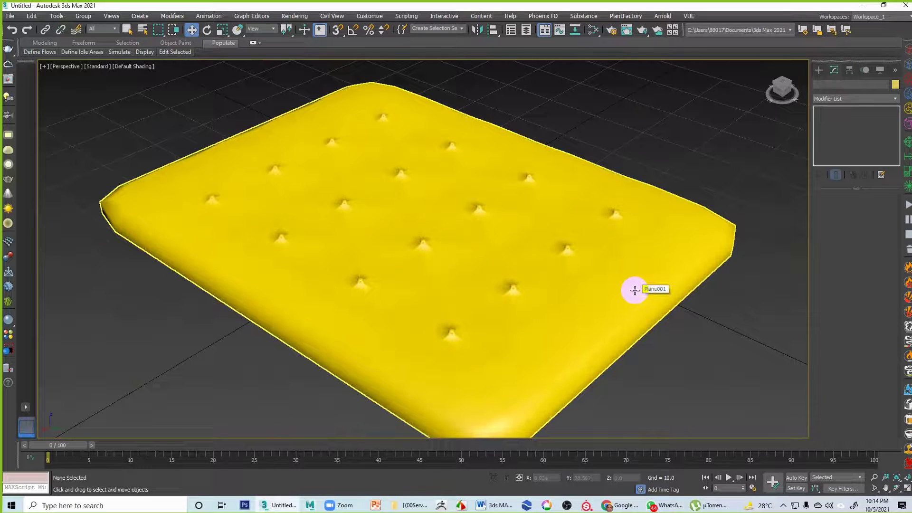
{"action": "scroll", "coordinate": [568, 265], "scroll_direction": "down", "scroll_amount": 5}
{"action": "middle_click_drag", "start_coordinate": [611, 236], "coordinate": [455, 255], "text": "alt"}
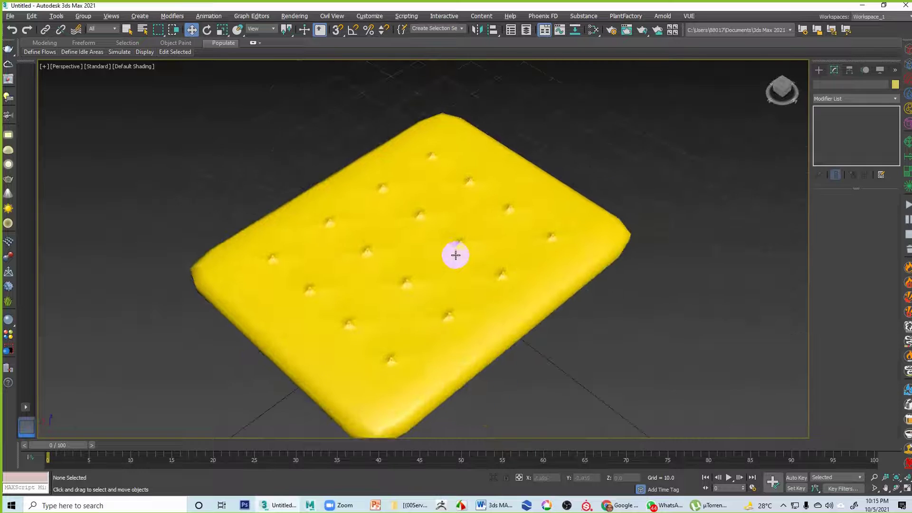
Exit the 3ds Max session containing the cushion without saving the scene.
{"action": "left_click", "coordinate": [9, 16]}
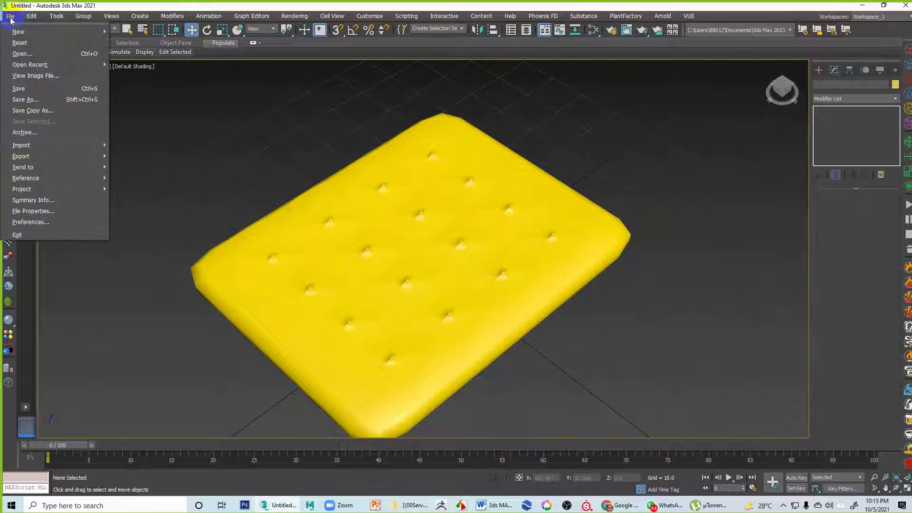
{"action": "left_click", "coordinate": [19, 236]}
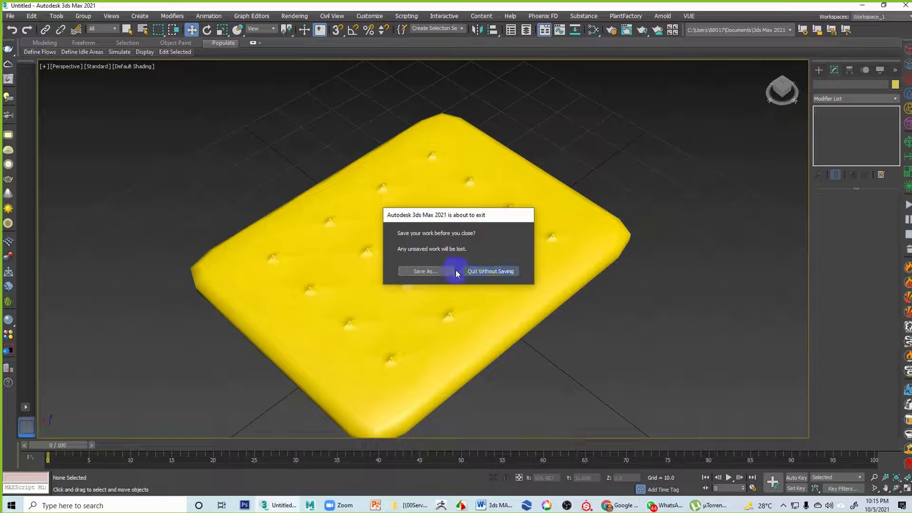
{"action": "left_click", "coordinate": [482, 269]}
{"action": "left_click", "coordinate": [432, 270]}
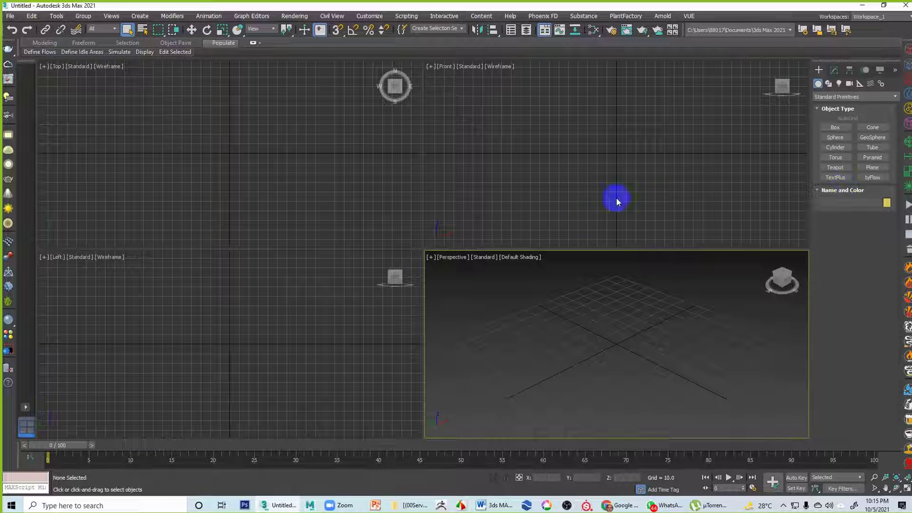
Switch to Microsoft Word to view the course outline around Class#20, and minimize the document.
{"action": "left_click", "coordinate": [494, 505]}
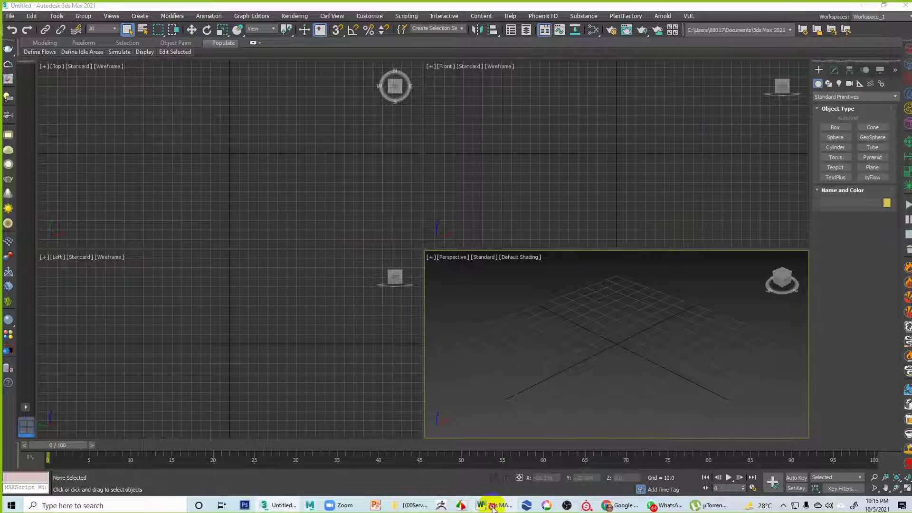
{"action": "left_click", "coordinate": [537, 262]}
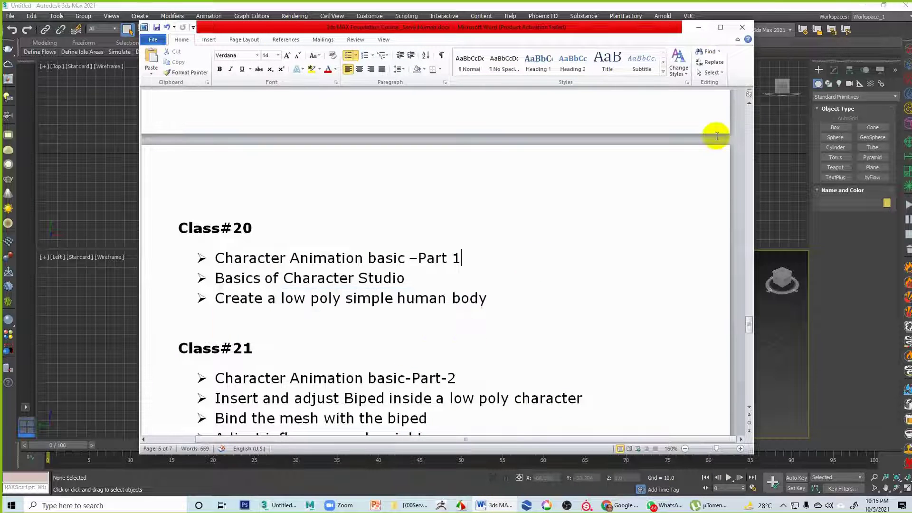
{"action": "left_click", "coordinate": [698, 28]}
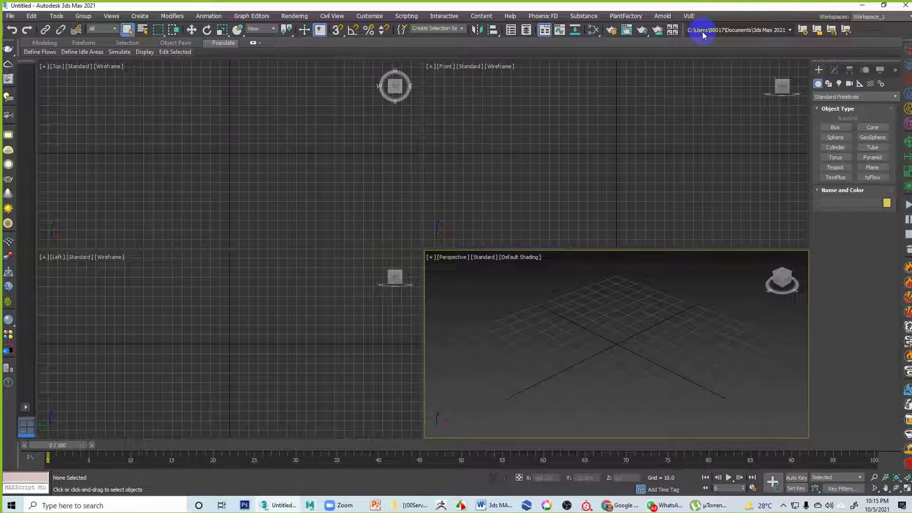
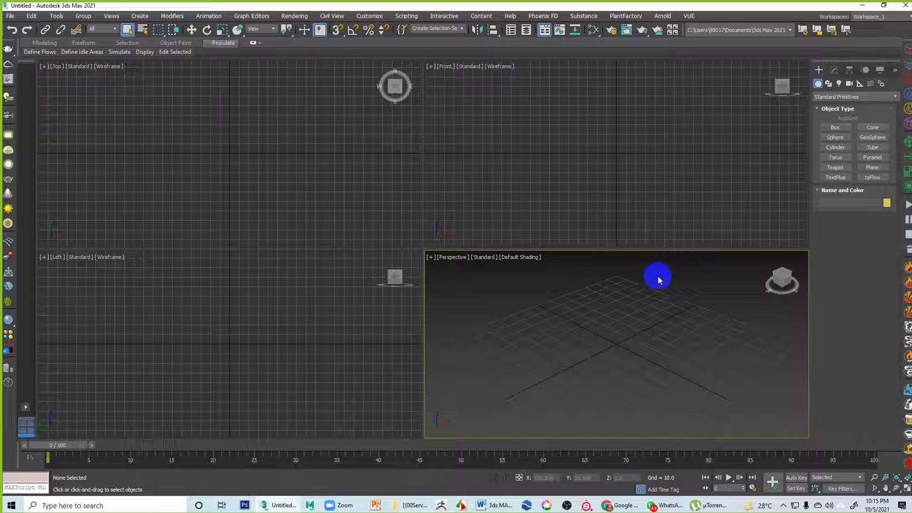
Switch to Microsoft Word, add a "Scatter" line under the Class#7 05.10.2021 heading, save the course outline and minimize it.
{"action": "left_click", "coordinate": [491, 508]}
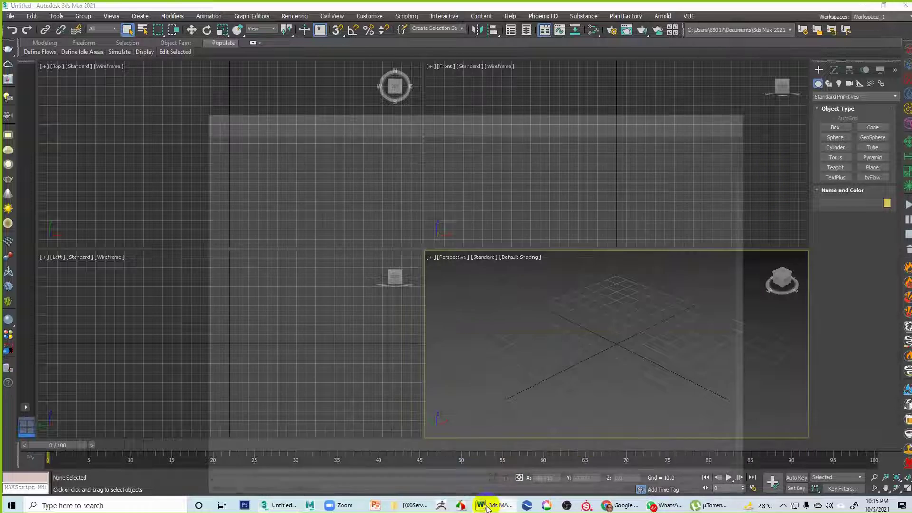
{"action": "scroll", "coordinate": [367, 326], "scroll_direction": "up", "scroll_amount": 3}
{"action": "scroll", "coordinate": [332, 278], "scroll_direction": "up", "scroll_amount": 15}
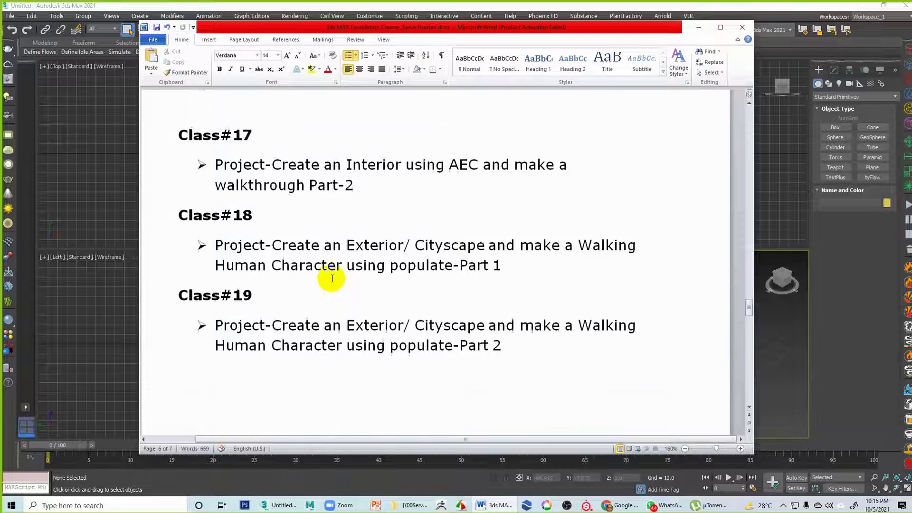
{"action": "scroll", "coordinate": [332, 278], "scroll_direction": "up", "scroll_amount": 15}
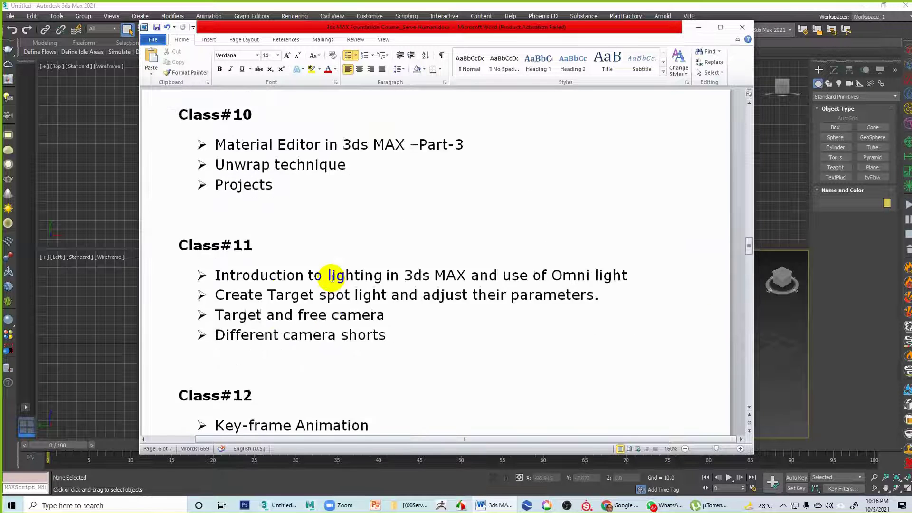
{"action": "scroll", "coordinate": [331, 278], "scroll_direction": "up", "scroll_amount": 4}
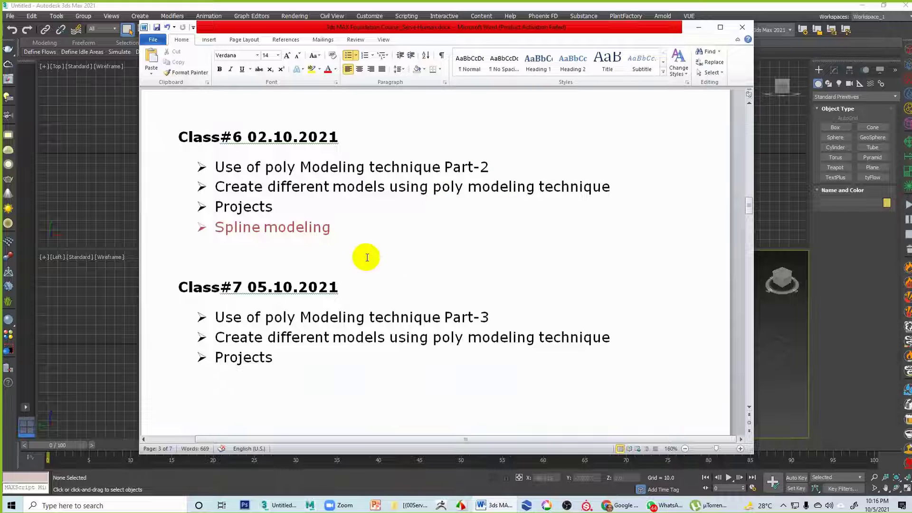
{"action": "scroll", "coordinate": [373, 304], "scroll_direction": "down", "scroll_amount": 2}
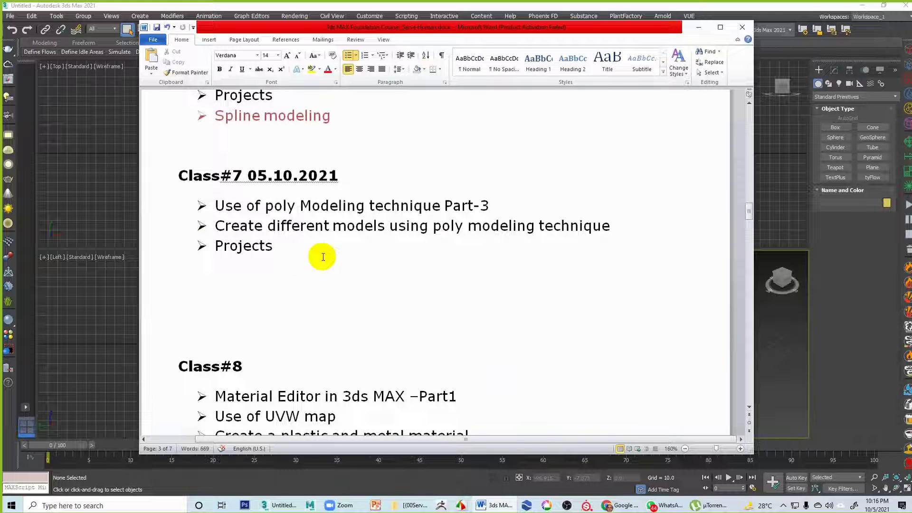
{"action": "left_click", "coordinate": [494, 205]}
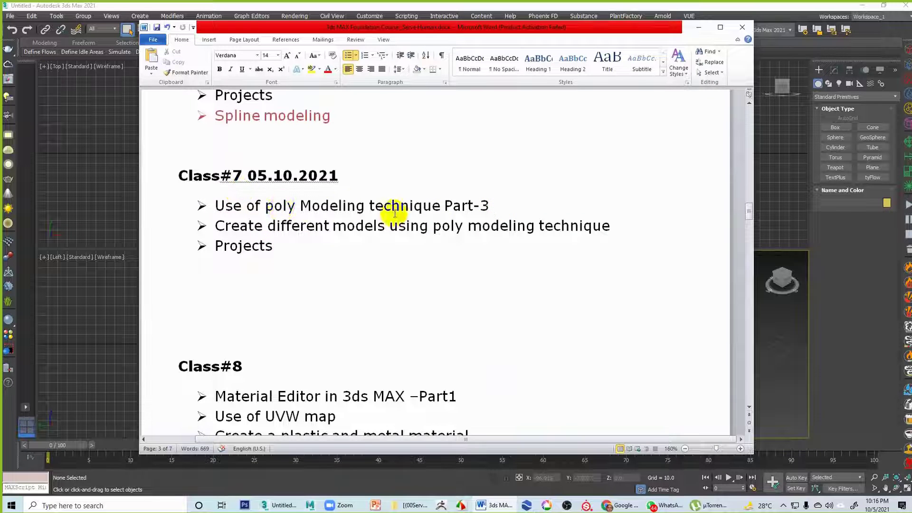
{"action": "left_click", "coordinate": [352, 174]}
{"action": "key", "text": "Return"}
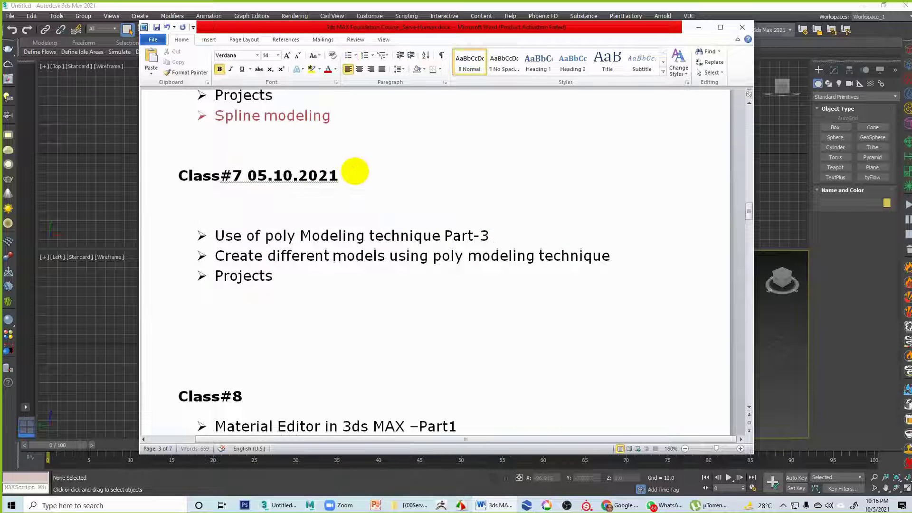
{"action": "type", "text": "Scatter"}
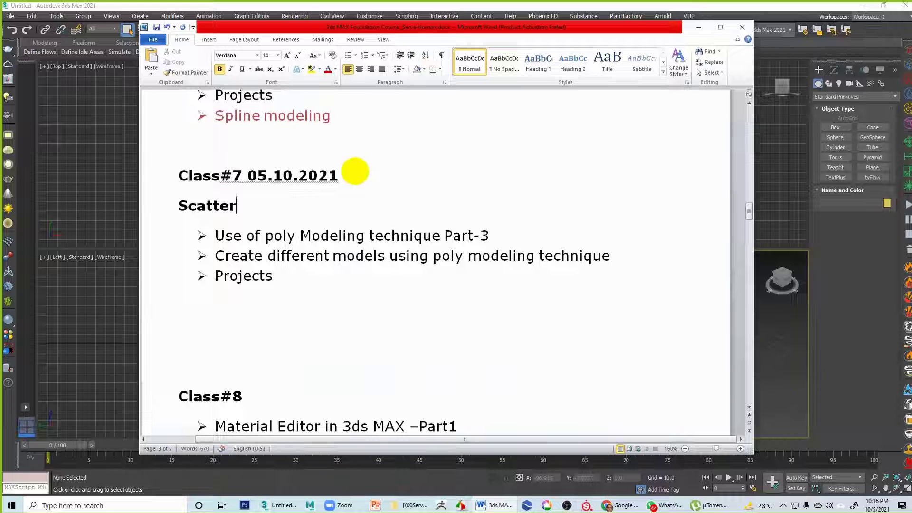
{"action": "left_click", "coordinate": [159, 28]}
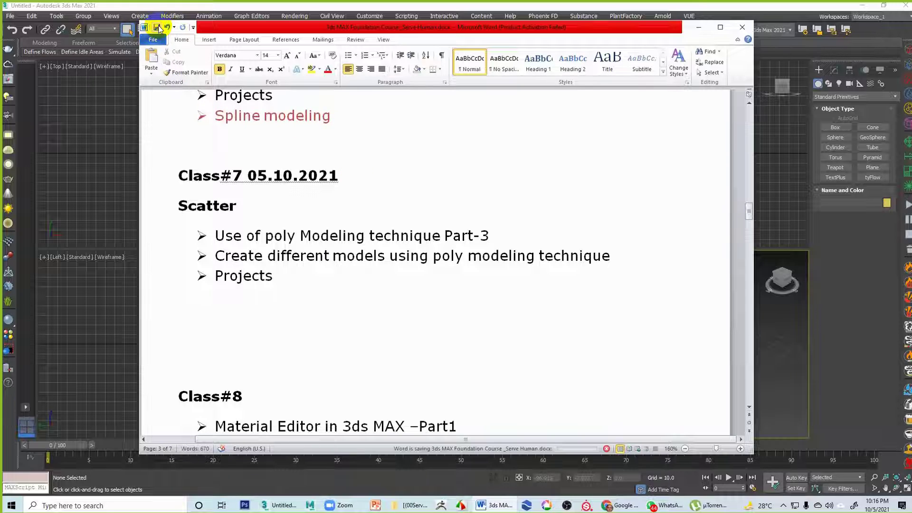
{"action": "left_click", "coordinate": [697, 28]}
{"action": "left_click", "coordinate": [301, 292]}
{"action": "left_click", "coordinate": [576, 360]}
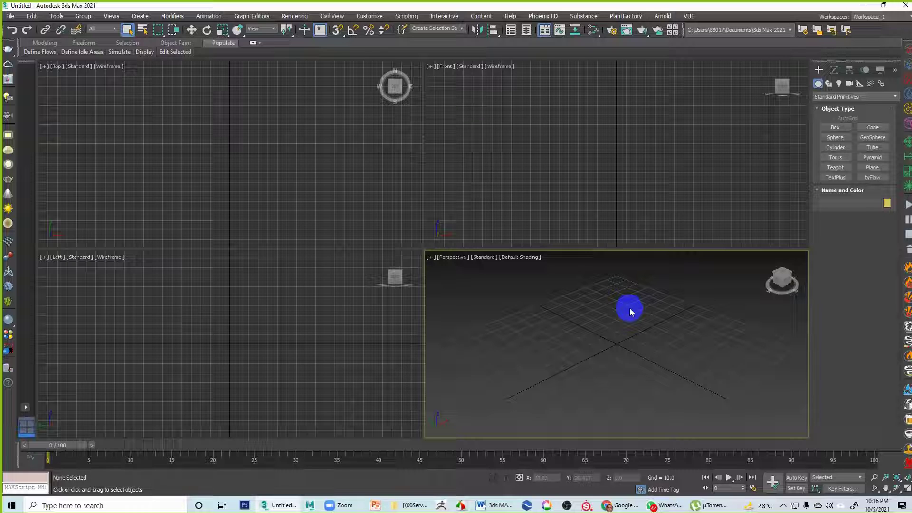
{"action": "left_click", "coordinate": [551, 208]}
{"action": "left_click", "coordinate": [506, 359]}
{"action": "left_click", "coordinate": [321, 356]}
{"action": "left_click", "coordinate": [516, 350]}
{"action": "left_click", "coordinate": [596, 140]}
{"action": "left_click", "coordinate": [546, 359]}
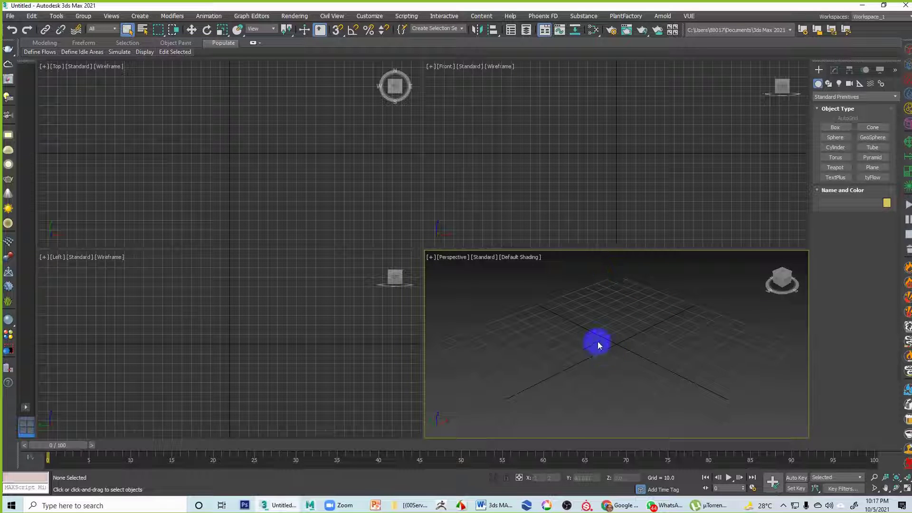
{"action": "left_click", "coordinate": [288, 351]}
{"action": "left_click", "coordinate": [489, 328]}
{"action": "left_click", "coordinate": [489, 205]}
{"action": "left_click", "coordinate": [374, 217]}
{"action": "left_click", "coordinate": [331, 311]}
{"action": "left_click", "coordinate": [514, 391]}
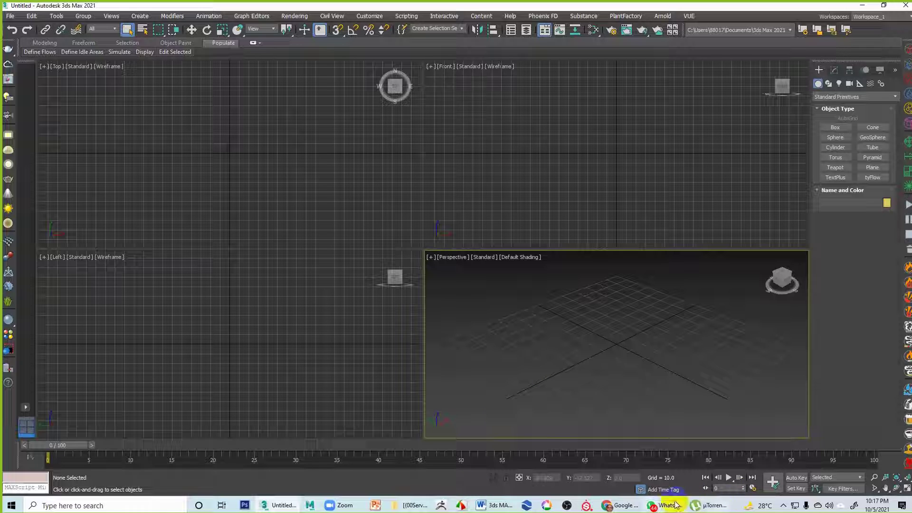
{"action": "mouse_move", "coordinate": [626, 507]}
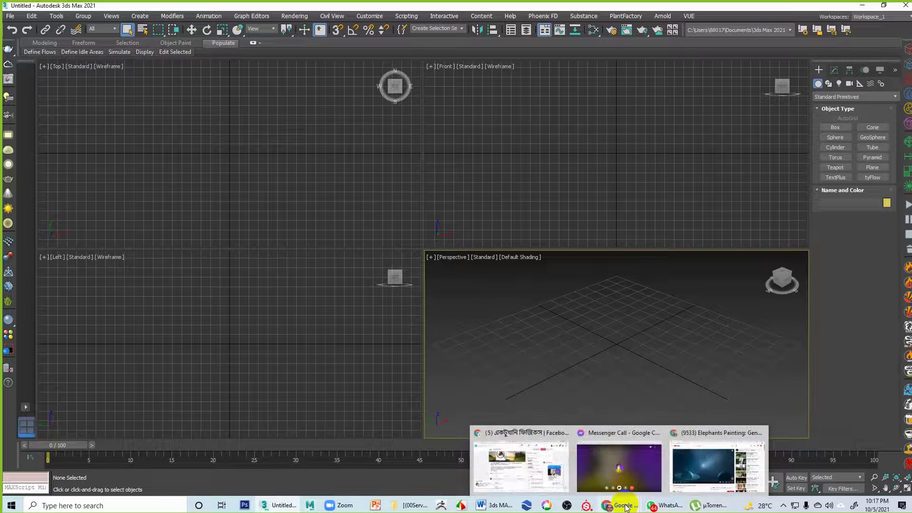
{"action": "mouse_move", "coordinate": [672, 498]}
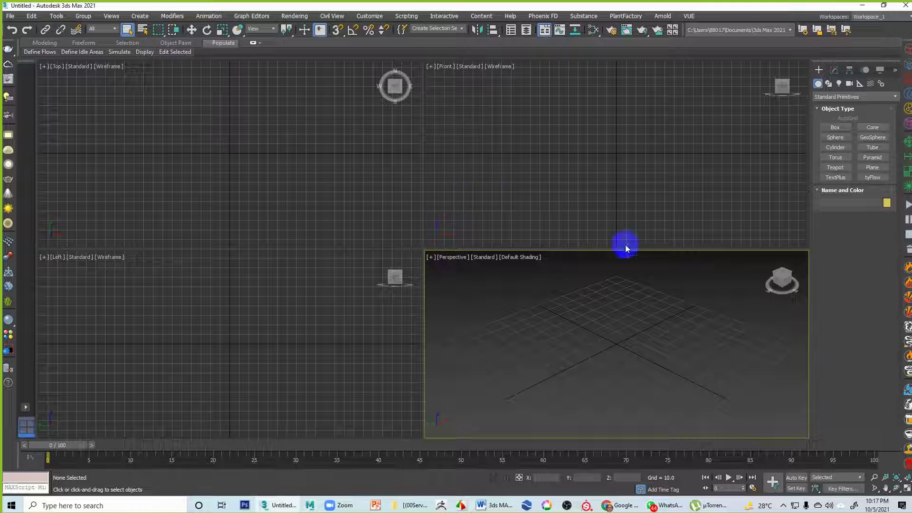
{"action": "left_click", "coordinate": [828, 84]}
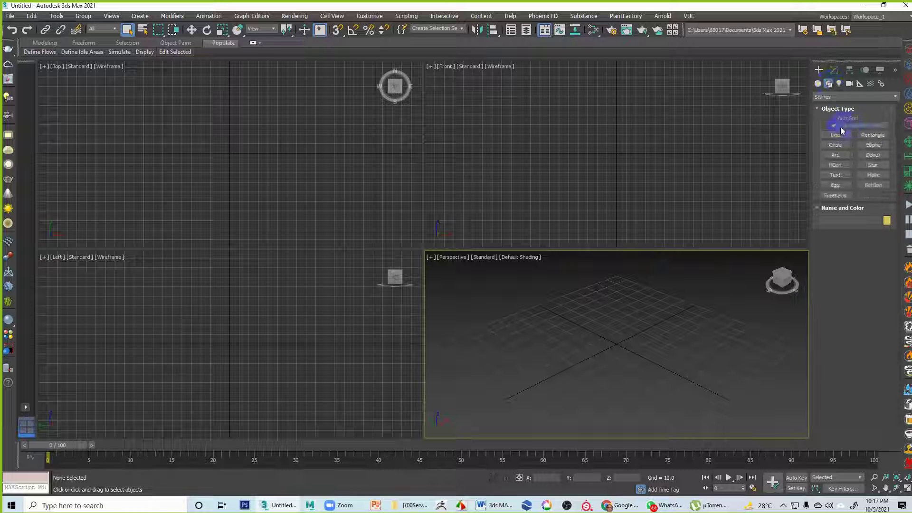
{"action": "left_click", "coordinate": [832, 136]}
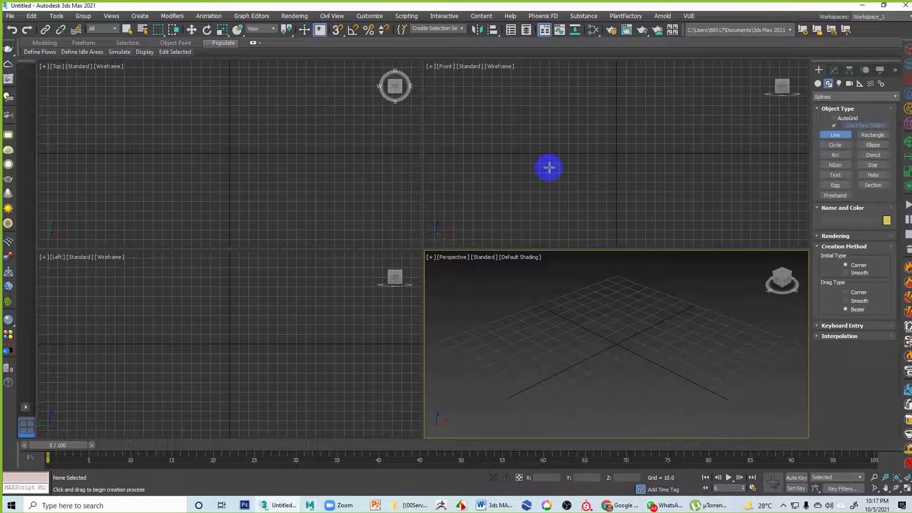
{"action": "right_click", "coordinate": [549, 167]}
{"action": "key", "text": "alt+w"}
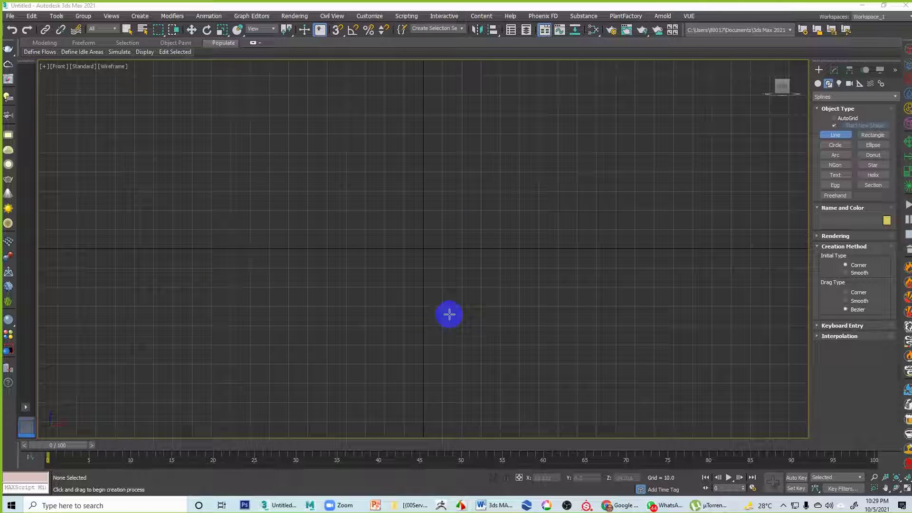
{"action": "right_click", "coordinate": [450, 314]}
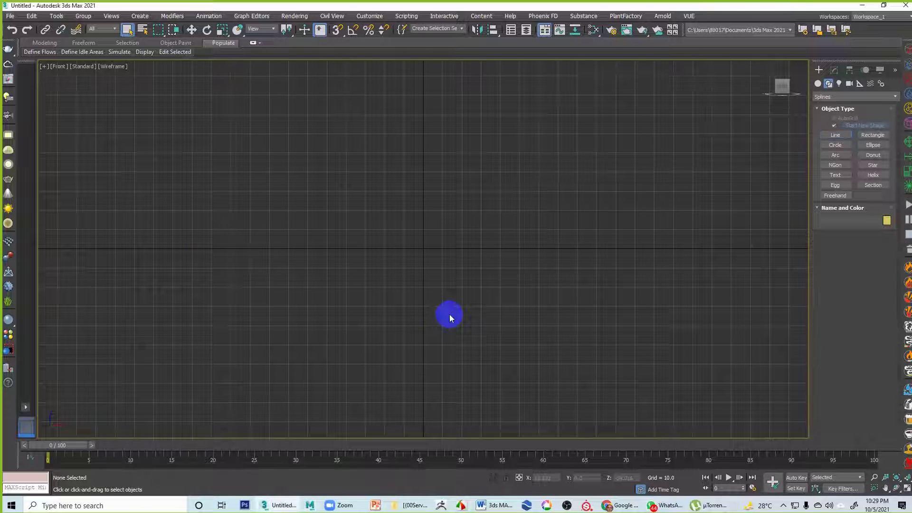
Switch to Microsoft Word to highlight the Scatter topic under Class#7, and minimize the document.
{"action": "left_click", "coordinate": [494, 506]}
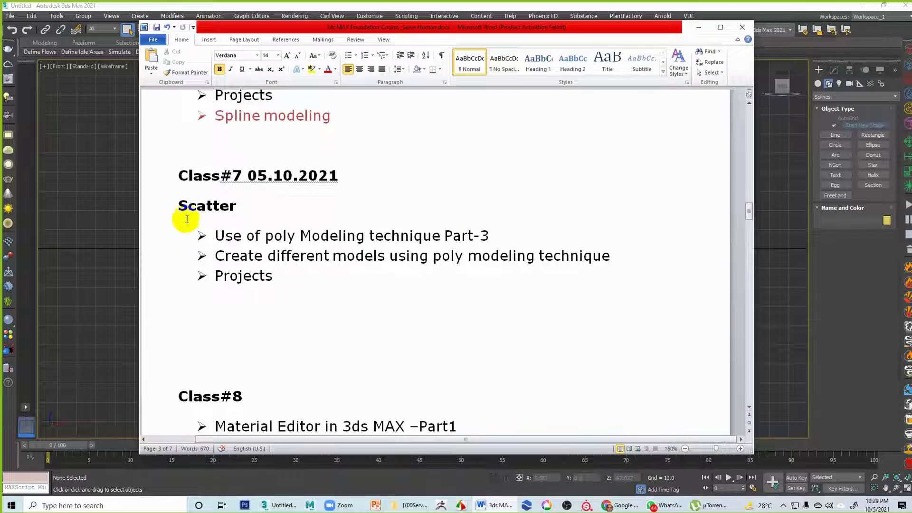
{"action": "left_click", "coordinate": [160, 209]}
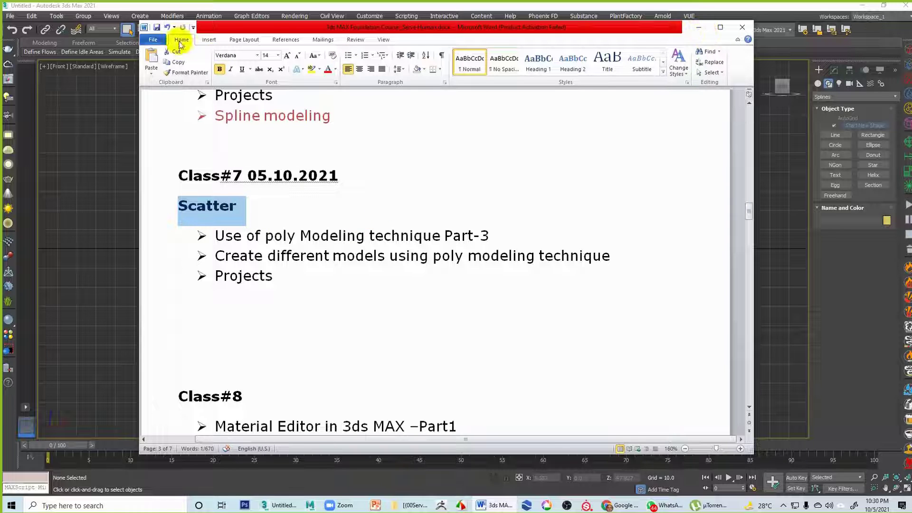
{"action": "left_click", "coordinate": [698, 27]}
Create a plane about 104 by 130 units in the maximized Perspective view, show edged faces and deselect it.
{"action": "key", "text": "alt+w"}
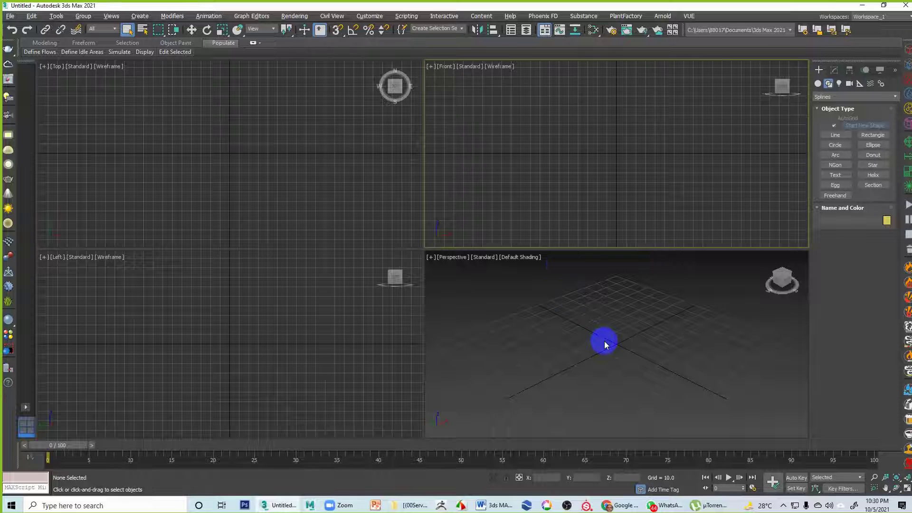
{"action": "left_click", "coordinate": [603, 342]}
{"action": "key", "text": "alt+w"}
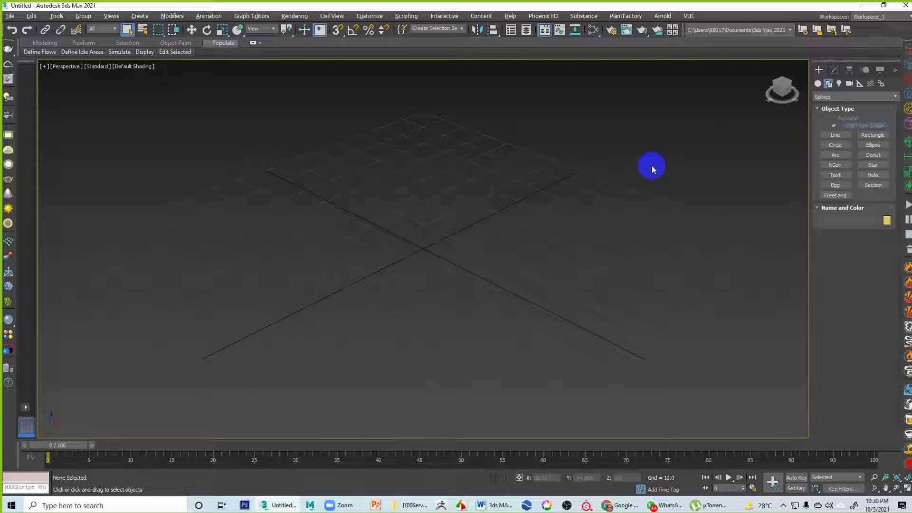
{"action": "left_click", "coordinate": [831, 97]}
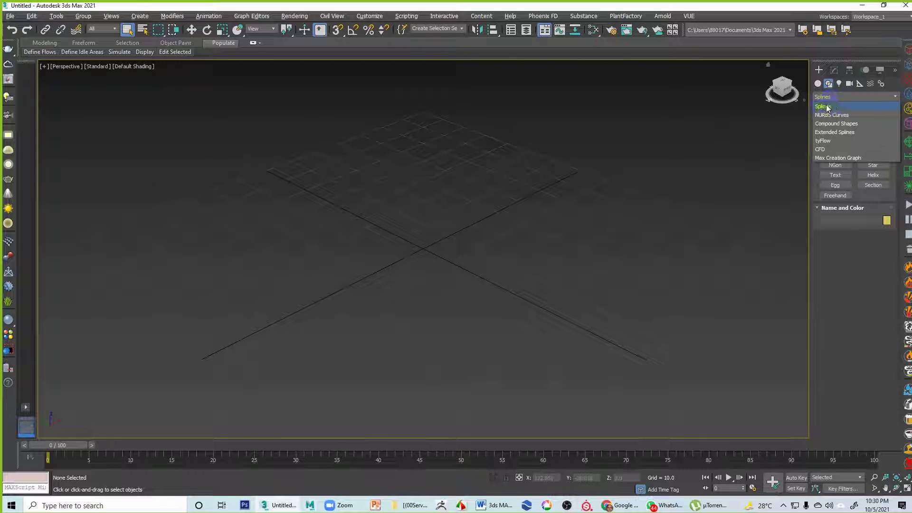
{"action": "left_click", "coordinate": [832, 107]}
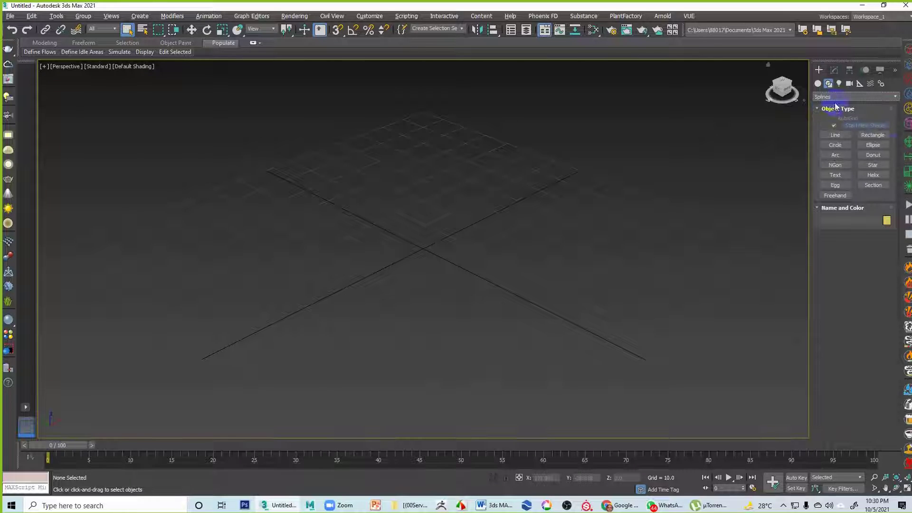
{"action": "left_click", "coordinate": [817, 83]}
{"action": "left_click", "coordinate": [873, 168]}
{"action": "left_click_drag", "start_coordinate": [130, 260], "coordinate": [746, 232]}
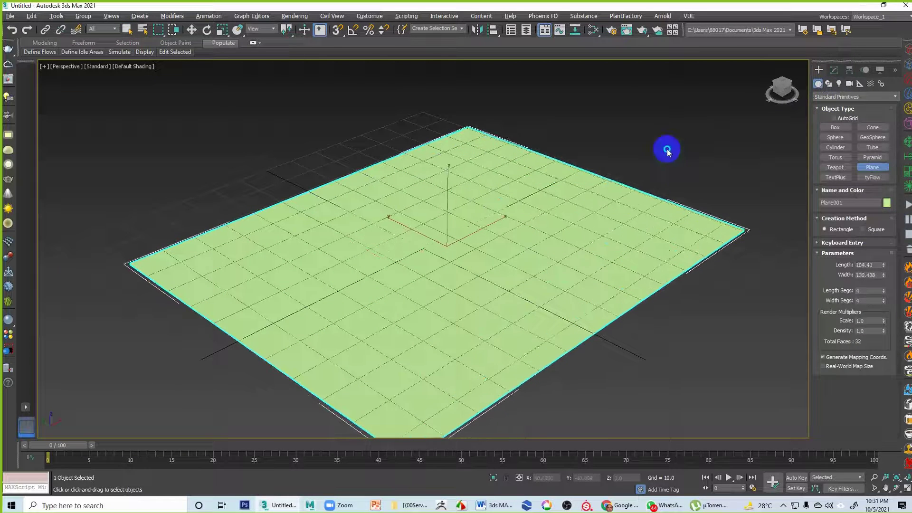
{"action": "right_click", "coordinate": [666, 149]}
{"action": "key", "text": "F4"}
{"action": "left_click", "coordinate": [687, 136]}
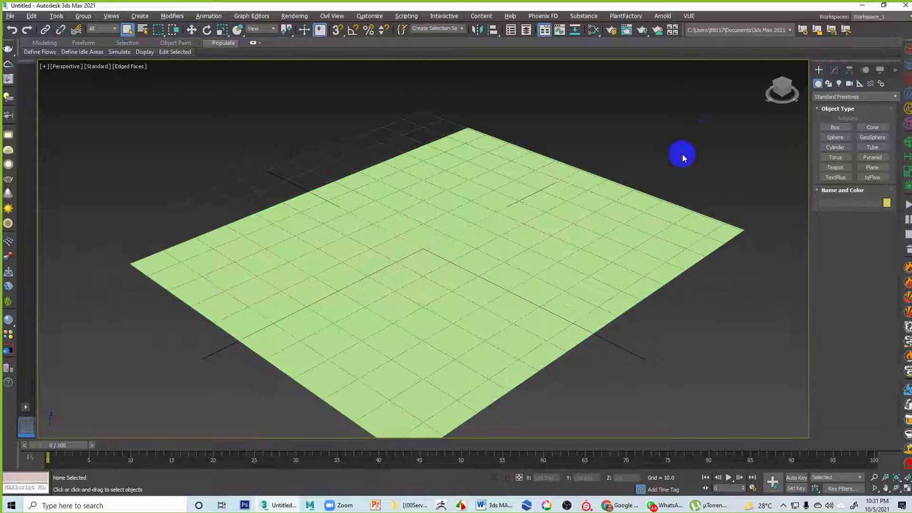
Create a small pointed cone just outside the plane's near edge and deselect it.
{"action": "left_click", "coordinate": [872, 127]}
{"action": "left_click_drag", "start_coordinate": [713, 304], "coordinate": [717, 309]}
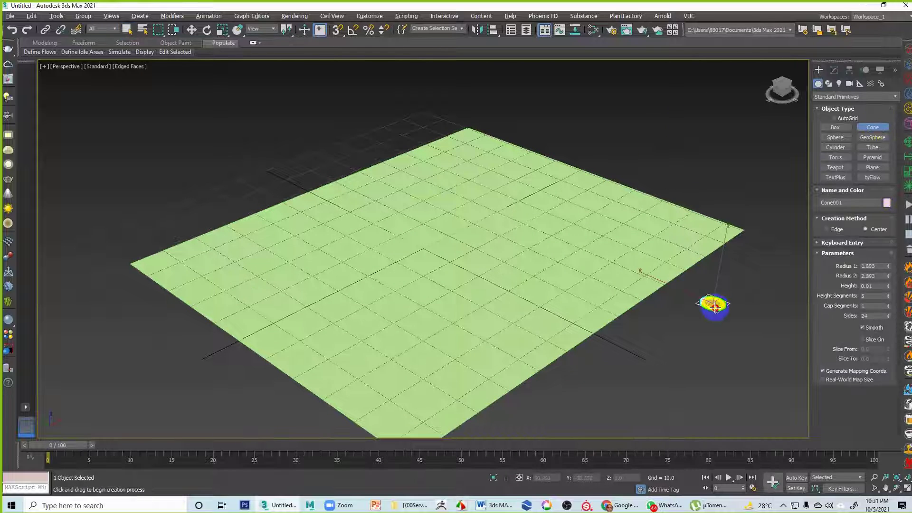
{"action": "left_click", "coordinate": [720, 267]}
{"action": "left_click", "coordinate": [693, 298]}
{"action": "right_click", "coordinate": [641, 328]}
{"action": "left_click", "coordinate": [691, 341]}
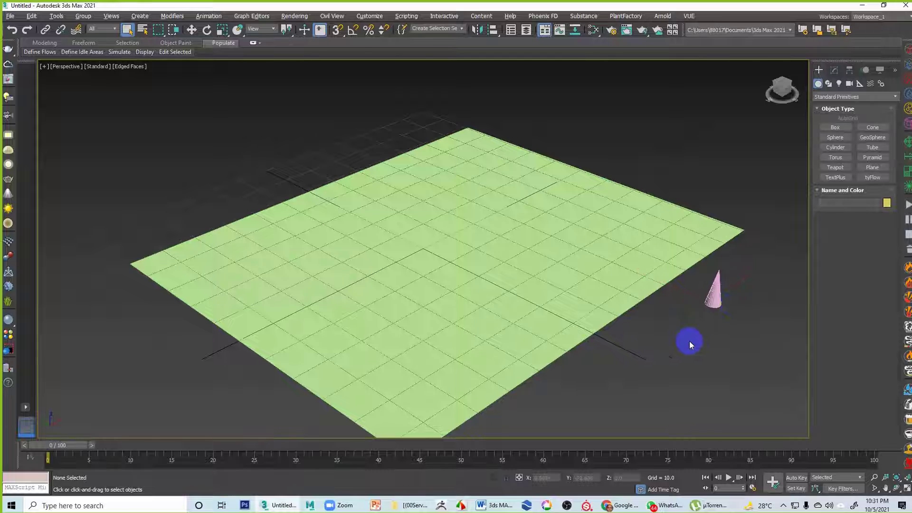
{"action": "left_click", "coordinate": [625, 469]}
Turn the cone into a Scatter compound object, picking the plane as its instanced distribution object.
{"action": "left_click", "coordinate": [711, 303]}
{"action": "left_click", "coordinate": [832, 98]}
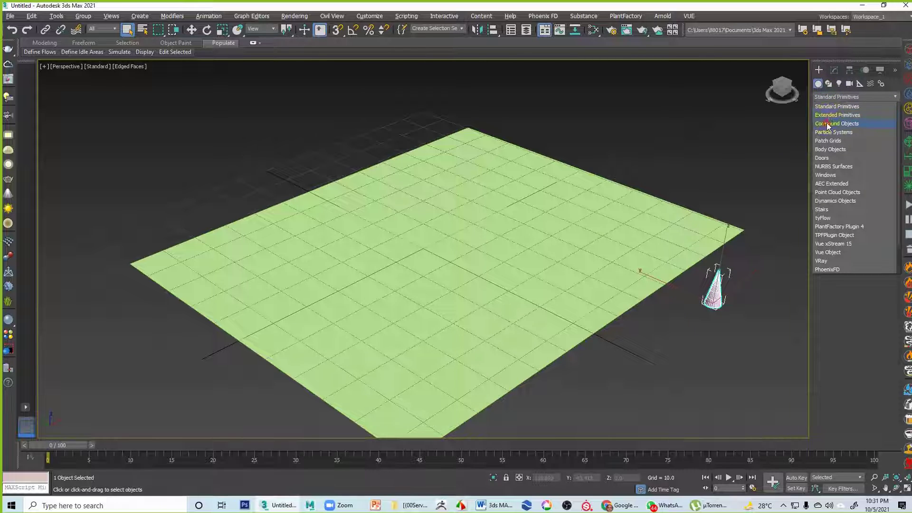
{"action": "left_click", "coordinate": [827, 125]}
{"action": "left_click", "coordinate": [871, 129]}
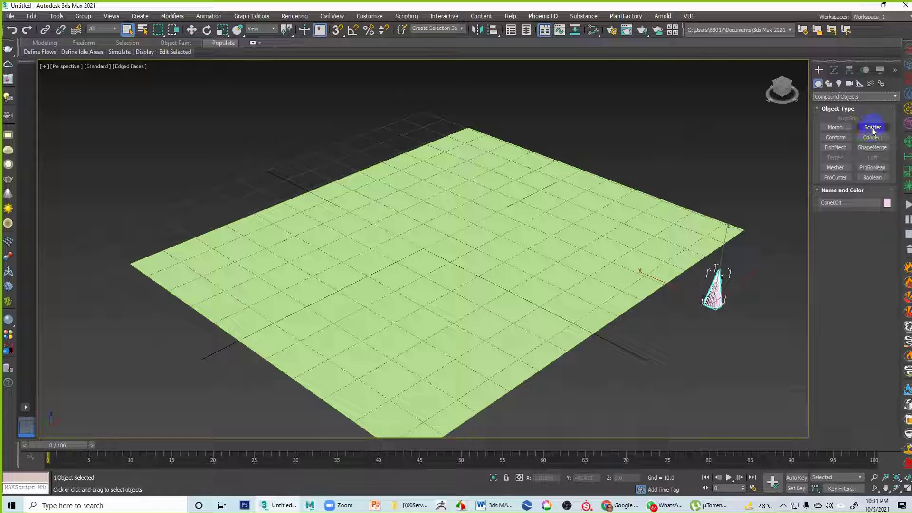
{"action": "left_click", "coordinate": [875, 177]}
{"action": "left_click", "coordinate": [872, 128]}
{"action": "left_click", "coordinate": [873, 128]}
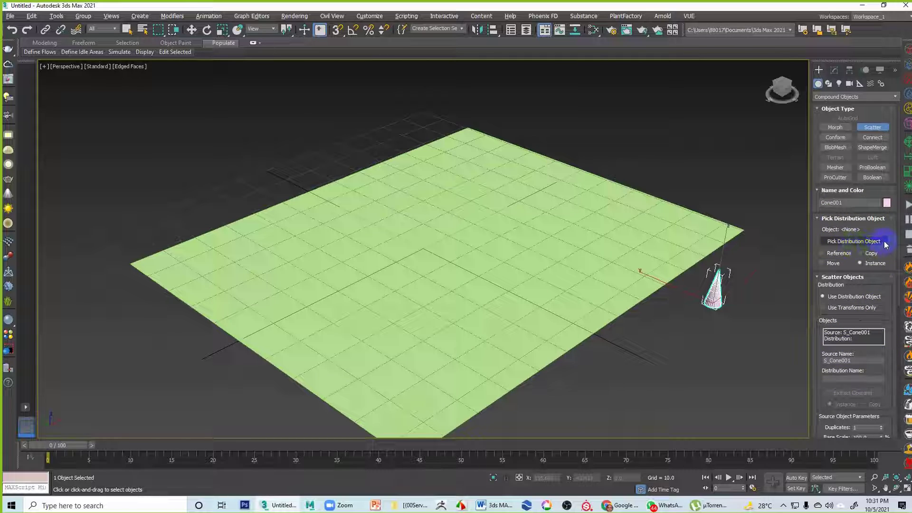
{"action": "left_click", "coordinate": [861, 242]}
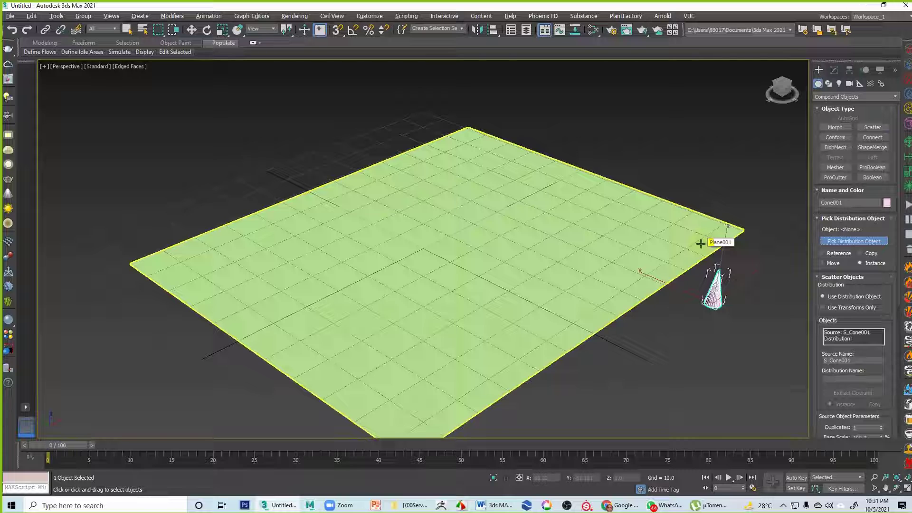
{"action": "left_click", "coordinate": [586, 240]}
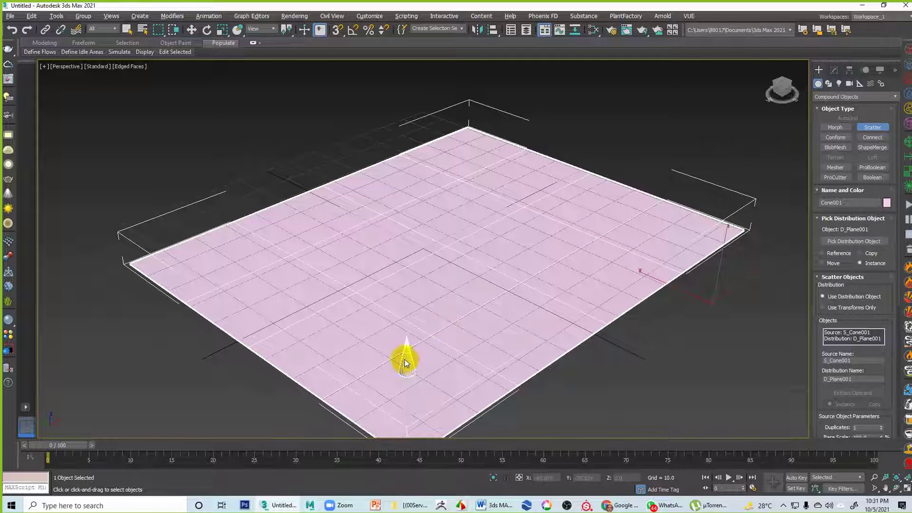
{"action": "mouse_move", "coordinate": [494, 343]}
{"action": "middle_mouse_down", "text": "alt"}
{"action": "mouse_move", "coordinate": [458, 312]}
{"action": "mouse_move", "coordinate": [500, 336]}
{"action": "middle_mouse_up", "text": "alt"}
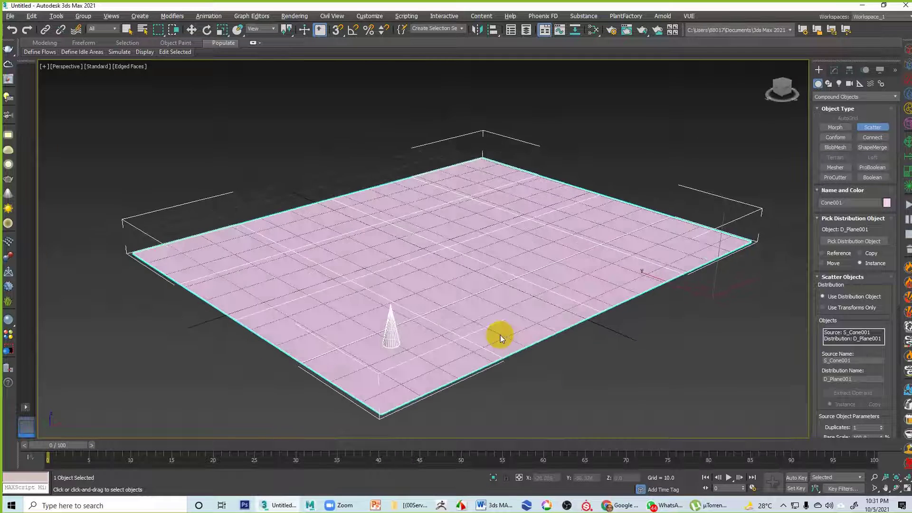
Set the scatter's source duplicates to 110 so that the cones spread over the plane.
{"action": "middle_click_drag", "start_coordinate": [564, 336], "coordinate": [539, 340]}
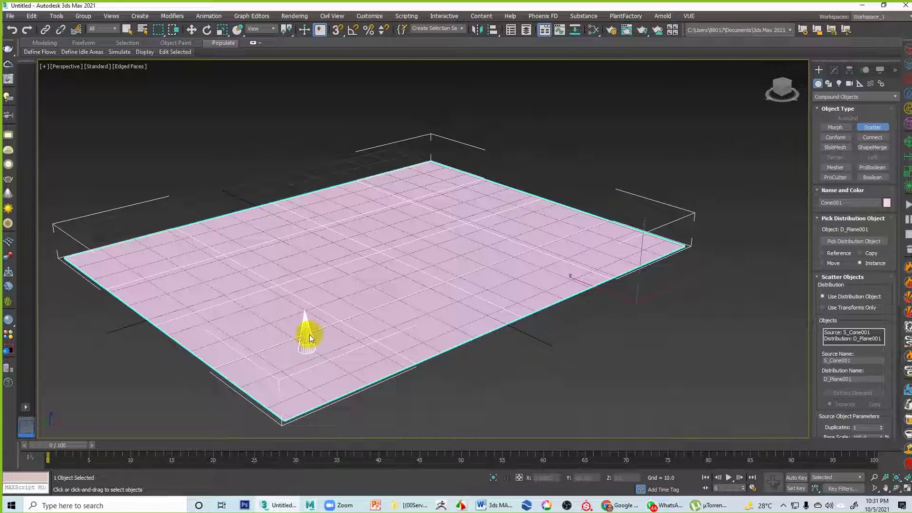
{"action": "left_click_drag", "start_coordinate": [816, 335], "coordinate": [814, 157]}
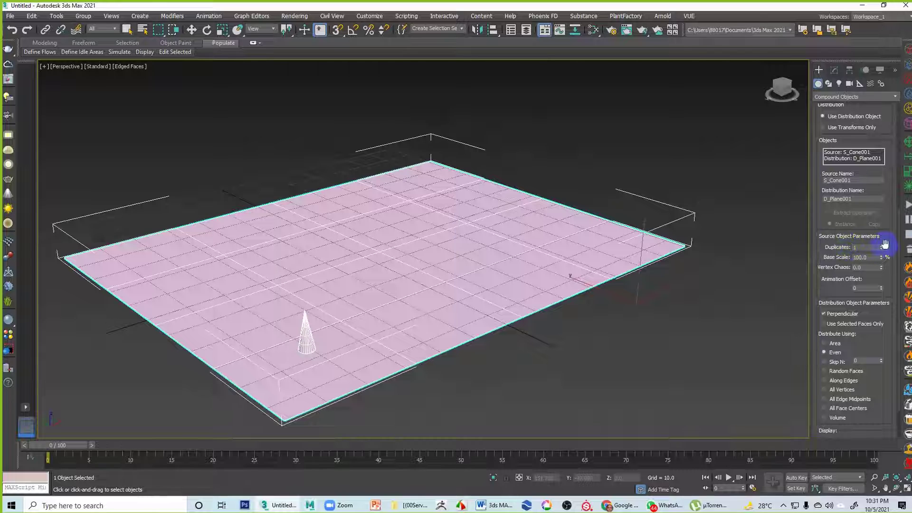
{"action": "left_click_drag", "start_coordinate": [885, 249], "coordinate": [26, 198]}
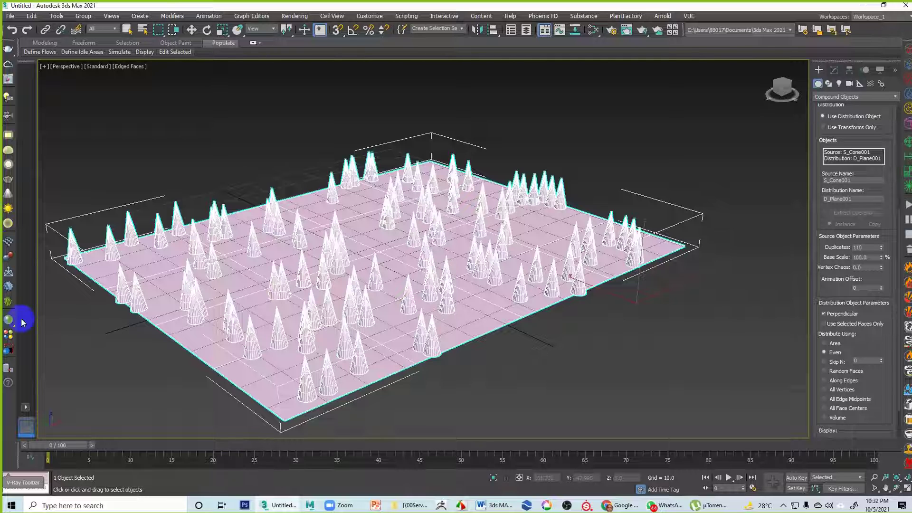
Try the Area, Random Faces, All Vertices and All Edge Midpoints distribution options for the scattered cones.
{"action": "left_click", "coordinate": [828, 343]}
{"action": "left_click_drag", "start_coordinate": [874, 349], "coordinate": [875, 304]}
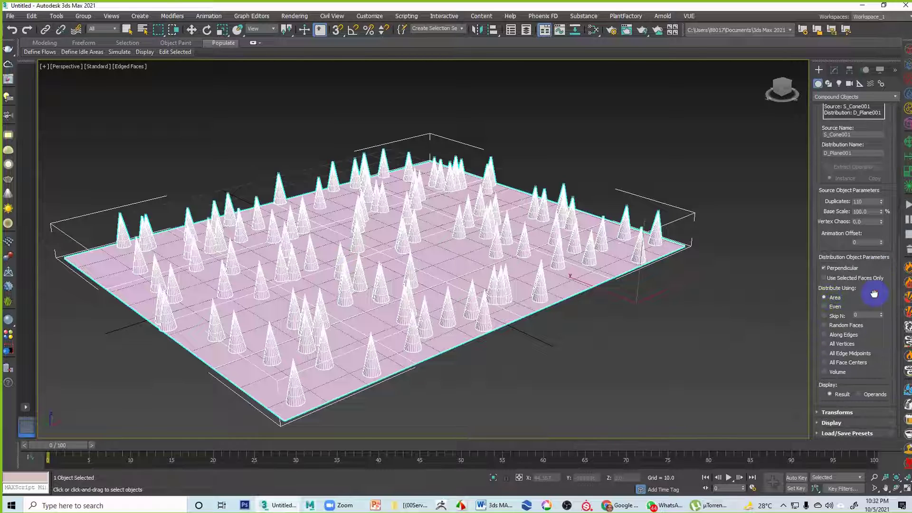
{"action": "left_click", "coordinate": [846, 325]}
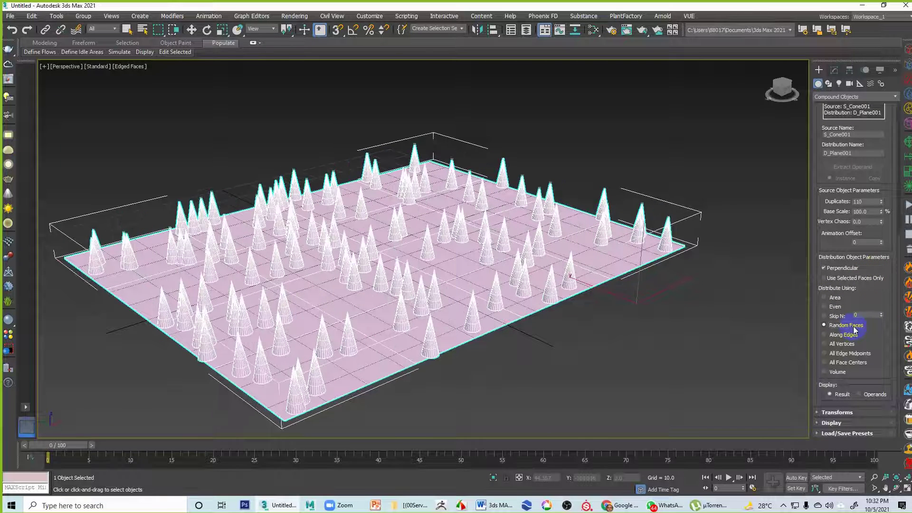
{"action": "left_click", "coordinate": [839, 344]}
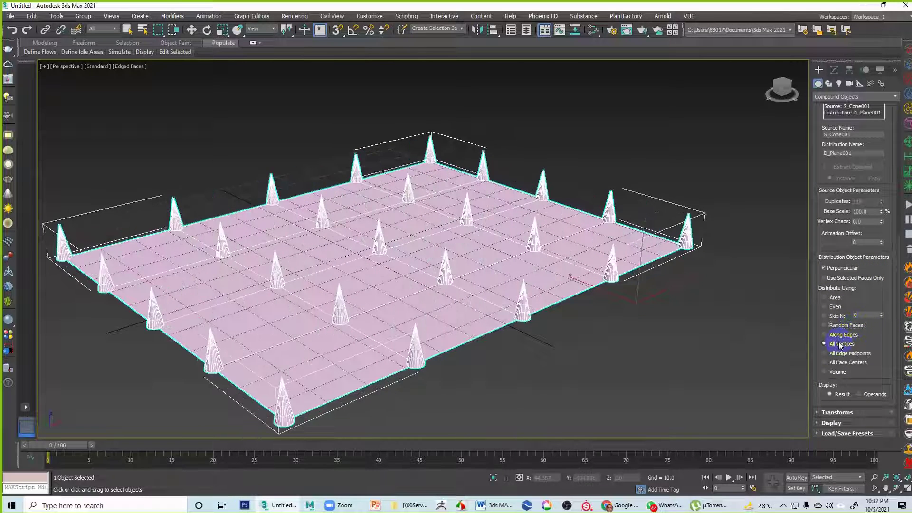
{"action": "scroll", "coordinate": [591, 354], "scroll_direction": "up", "scroll_amount": 3}
{"action": "middle_click_drag", "start_coordinate": [590, 350], "coordinate": [621, 336], "text": "alt"}
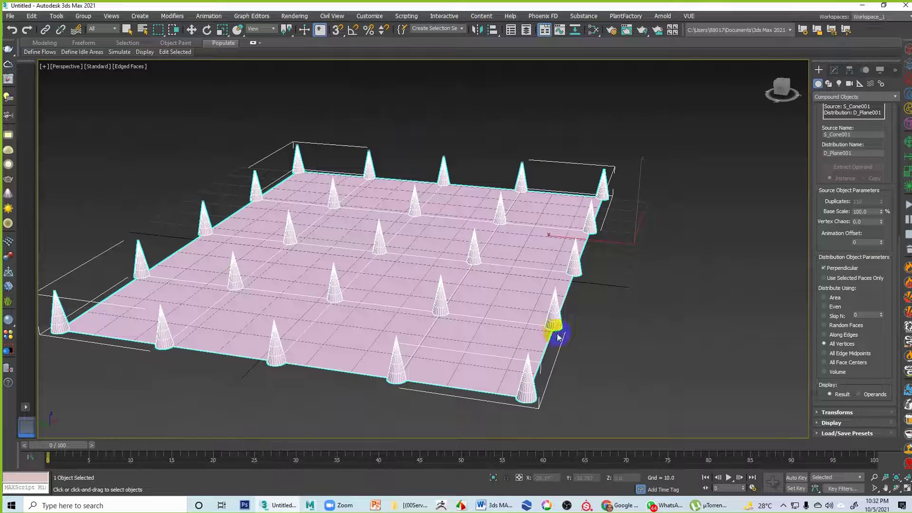
{"action": "left_click", "coordinate": [825, 353]}
{"action": "middle_click_drag", "start_coordinate": [722, 336], "coordinate": [623, 321], "text": "alt"}
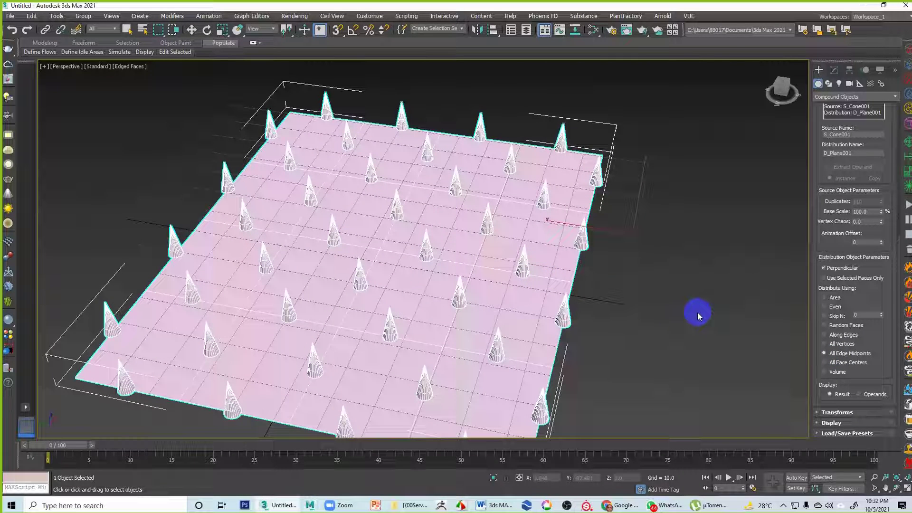
Distribute the cones over the plane using the All Face Centers option.
{"action": "left_click", "coordinate": [856, 366]}
{"action": "mouse_move", "coordinate": [682, 322]}
{"action": "middle_mouse_down", "text": "alt"}
{"action": "mouse_move", "coordinate": [688, 350]}
{"action": "mouse_move", "coordinate": [697, 313]}
{"action": "middle_mouse_up", "text": "alt"}
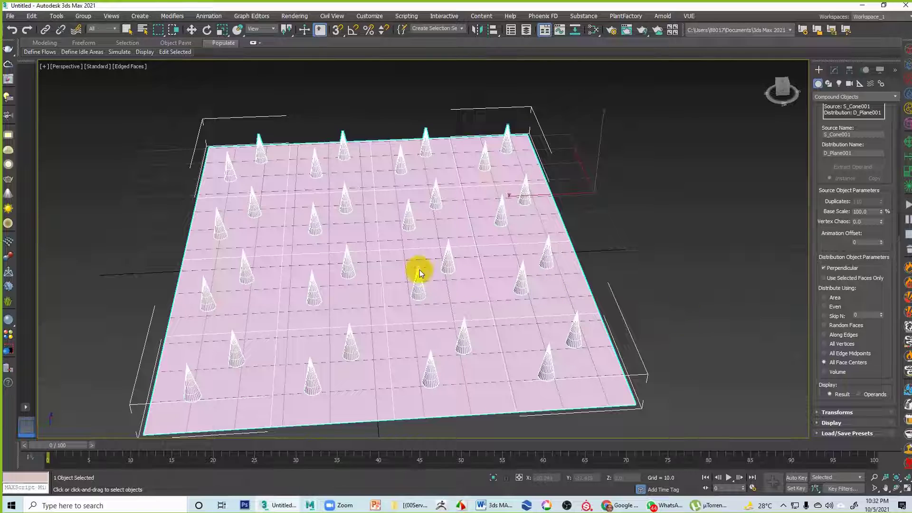
{"action": "mouse_move", "coordinate": [657, 285]}
{"action": "middle_mouse_down", "text": "alt"}
{"action": "mouse_move", "coordinate": [635, 281]}
{"action": "mouse_move", "coordinate": [662, 277]}
{"action": "middle_mouse_up", "text": "alt"}
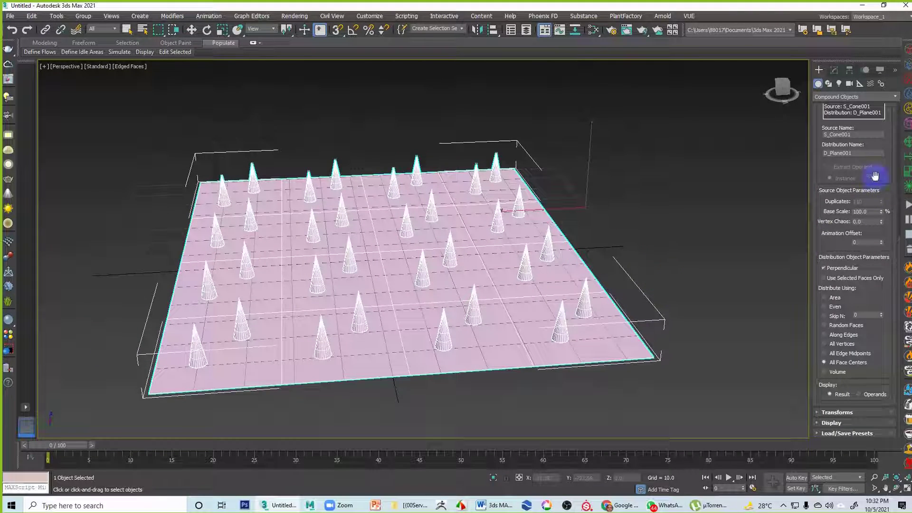
Vary the tilt of the scattered cones with an X rotation transform of 31.1 degrees.
{"action": "left_click_drag", "start_coordinate": [820, 178], "coordinate": [835, 280]}
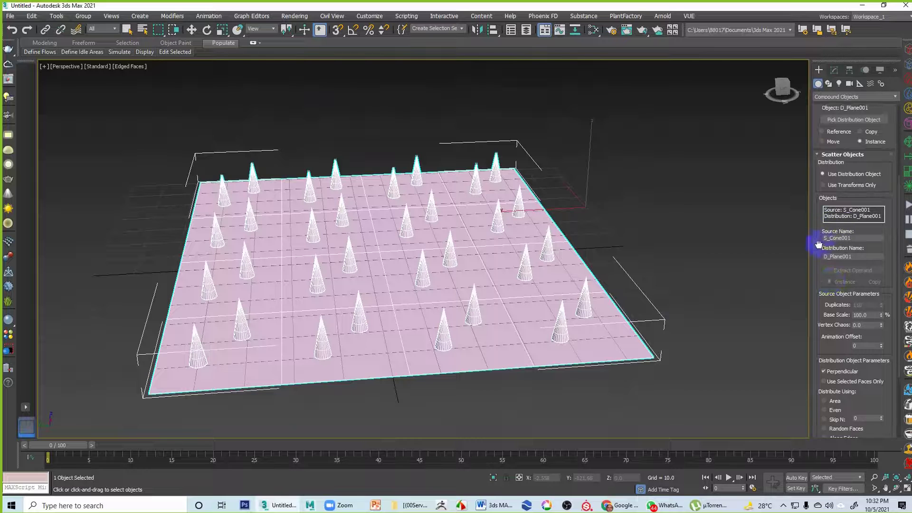
{"action": "scroll", "coordinate": [835, 238], "scroll_direction": "up", "scroll_amount": 3}
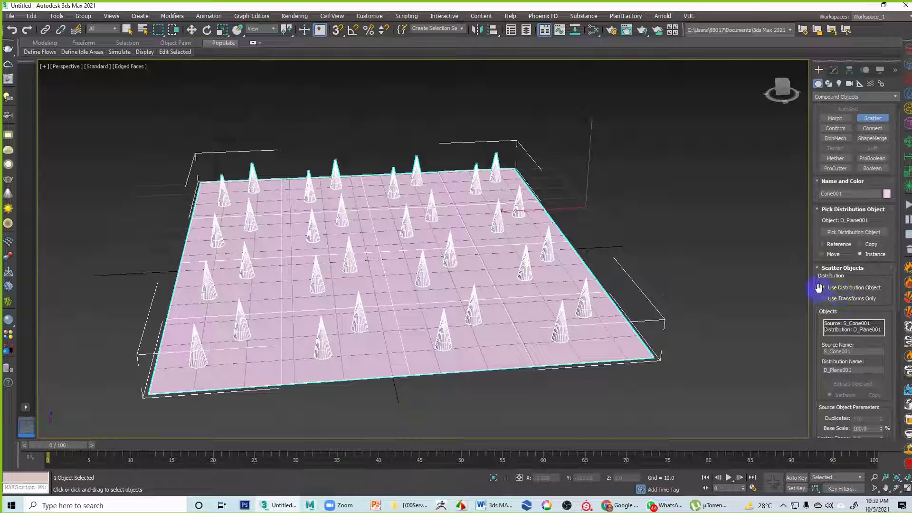
{"action": "left_click_drag", "start_coordinate": [824, 372], "coordinate": [817, 188]}
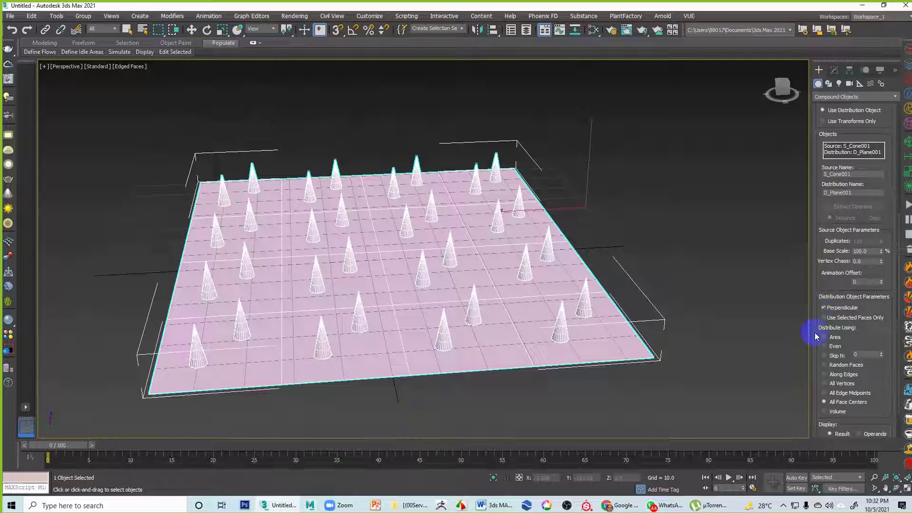
{"action": "left_click_drag", "start_coordinate": [839, 295], "coordinate": [840, 126]}
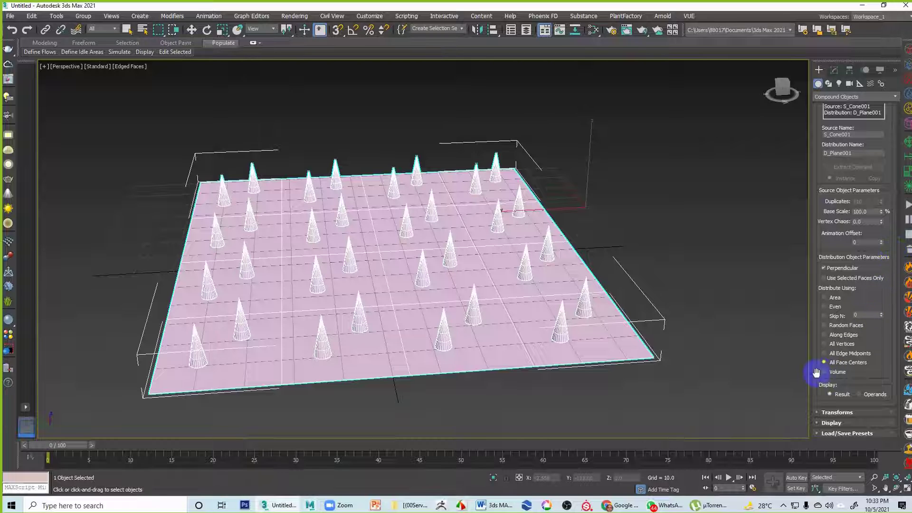
{"action": "left_click", "coordinate": [829, 412]}
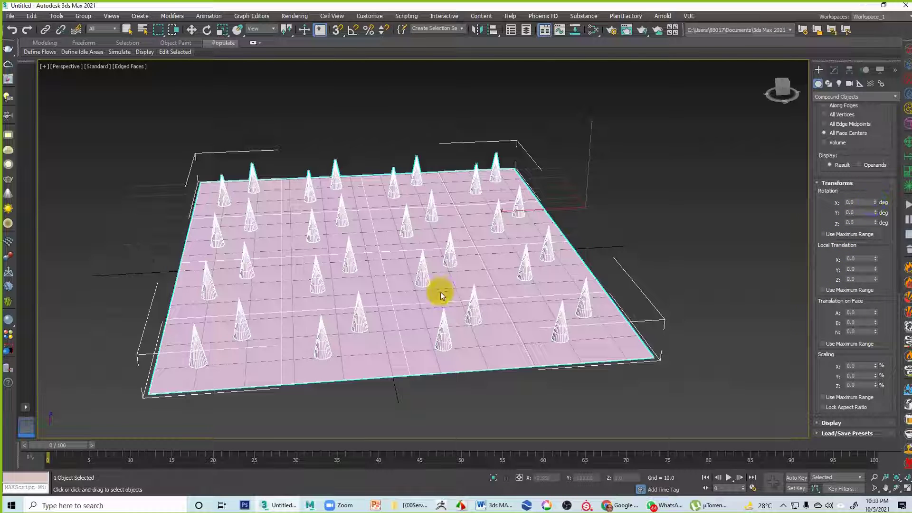
{"action": "left_click", "coordinate": [874, 202]}
{"action": "left_click_drag", "start_coordinate": [874, 202], "coordinate": [558, 209]}
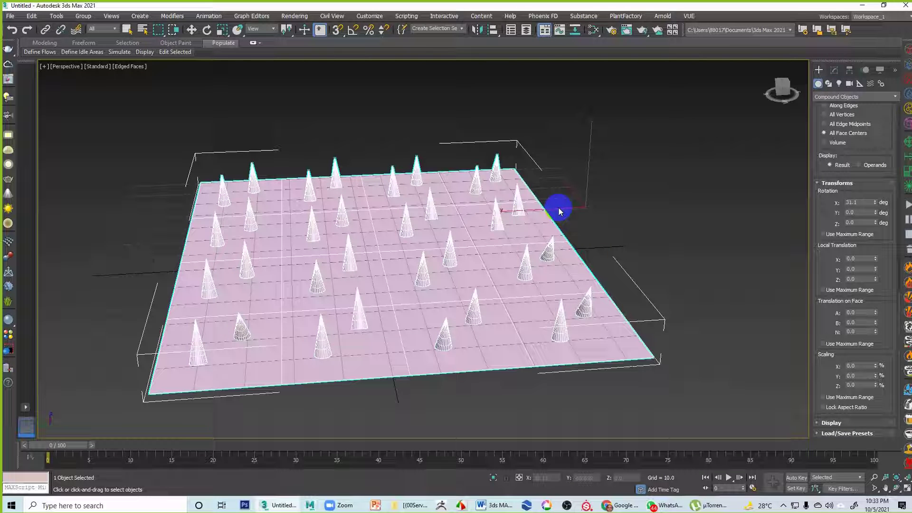
{"action": "middle_click_drag", "start_coordinate": [661, 340], "coordinate": [615, 313], "text": "alt"}
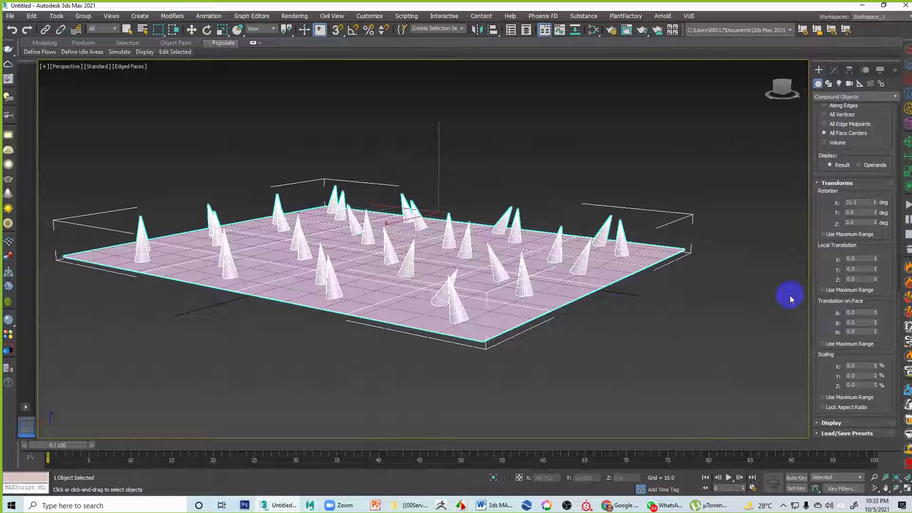
Set the scatter's X rotation transform back to 0 degrees.
{"action": "left_click_drag", "start_coordinate": [876, 203], "coordinate": [866, 273]}
{"action": "key", "text": "ctrl+z"}
{"action": "left_click_drag", "start_coordinate": [864, 203], "coordinate": [748, 203]}
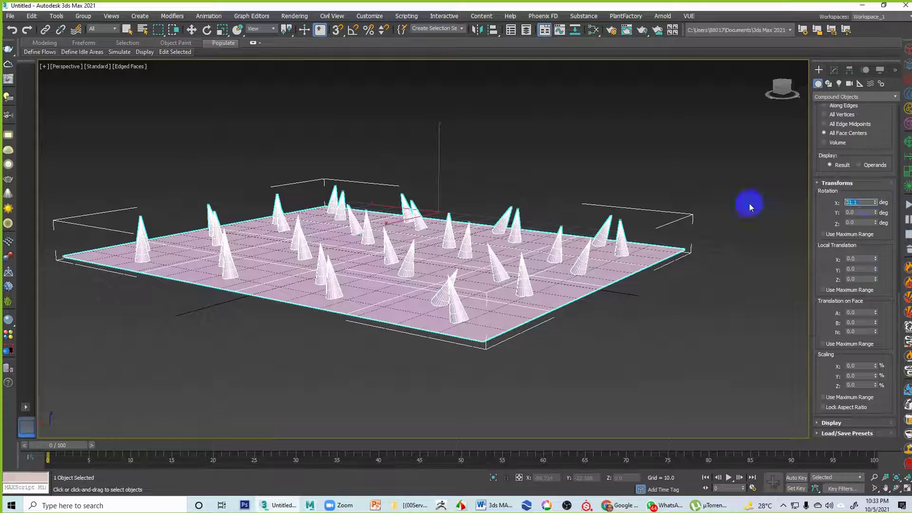
{"action": "type", "text": "0"}
{"action": "key", "text": "Return"}
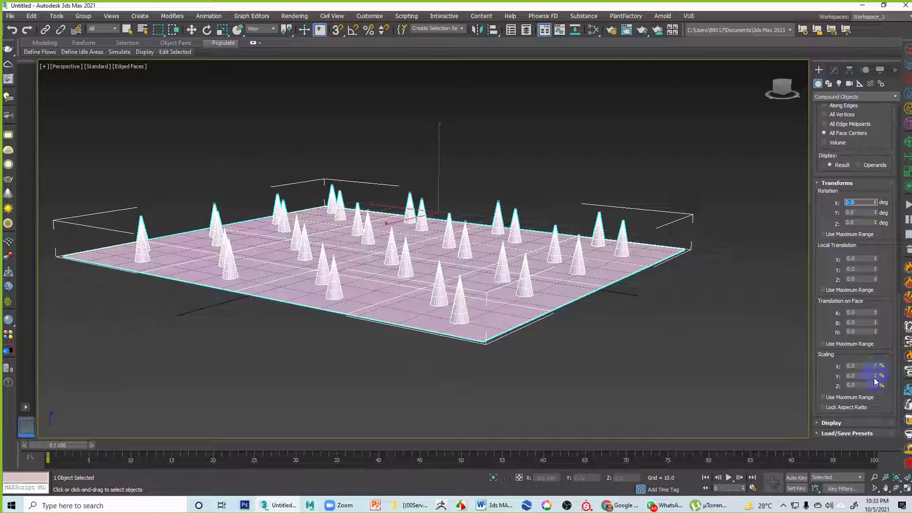
Vary the heights of the scattered cones by setting the Z scaling transform to about 55.3%.
{"action": "left_click_drag", "start_coordinate": [875, 385], "coordinate": [890, 122]}
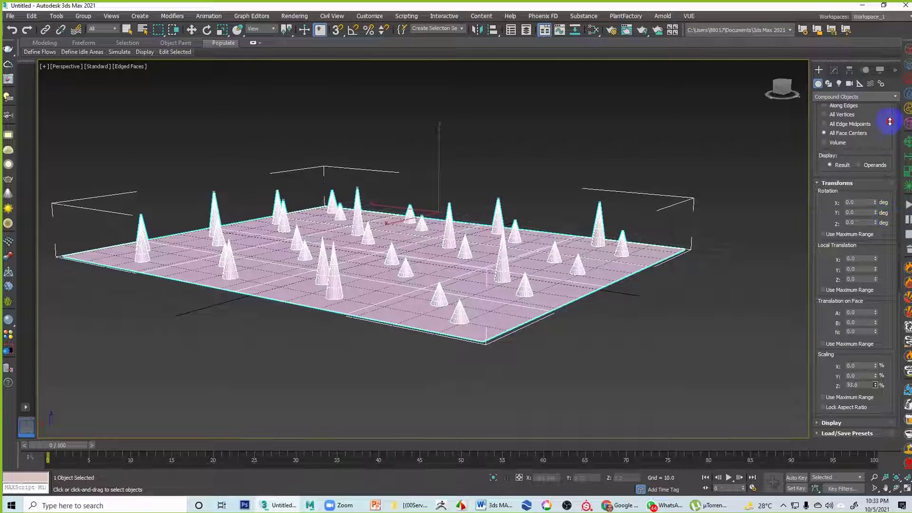
{"action": "middle_click_drag", "start_coordinate": [510, 226], "coordinate": [527, 243], "text": "alt"}
{"action": "middle_click_drag", "start_coordinate": [584, 279], "coordinate": [615, 305], "text": "alt"}
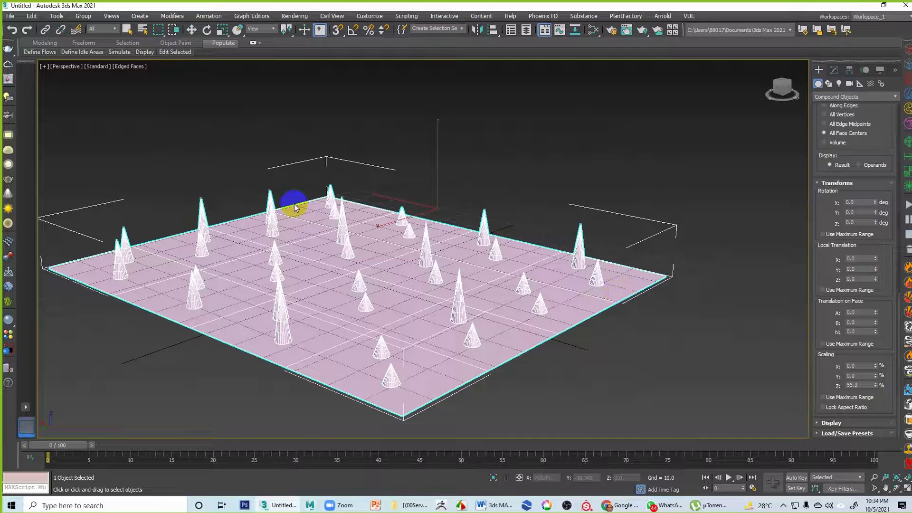
Reset the scene to start over with an empty one.
{"action": "left_click", "coordinate": [9, 15]}
{"action": "key", "text": "Escape"}
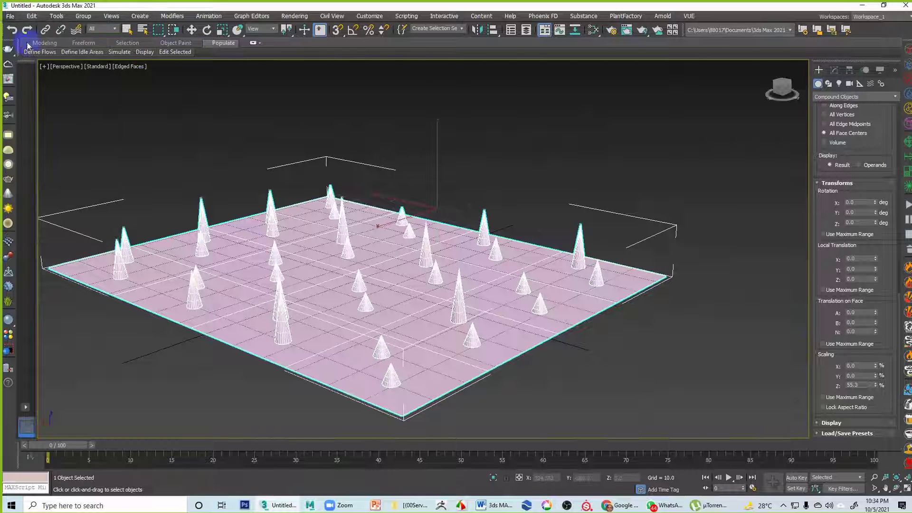
{"action": "left_click", "coordinate": [484, 267]}
{"action": "left_click", "coordinate": [431, 268]}
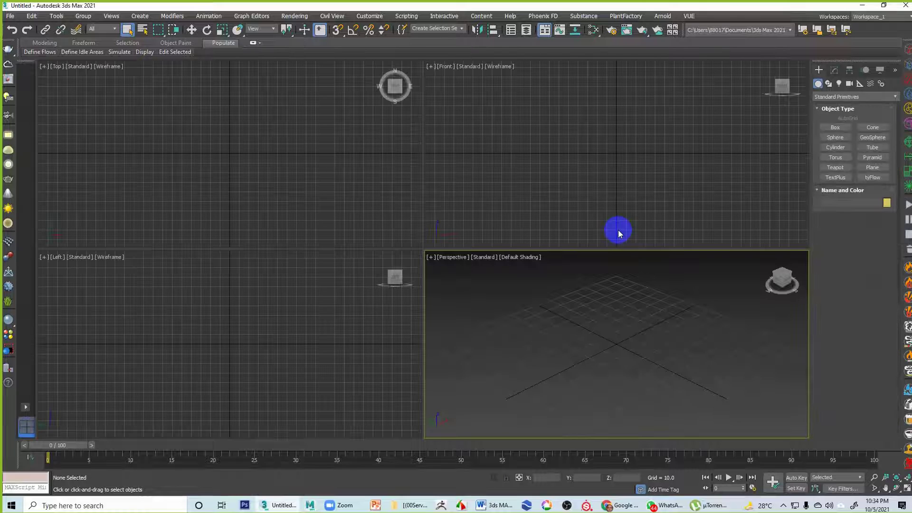
Create a sphere of radius about 31 at the grid centre and stretch it along Z to about 138%.
{"action": "left_click", "coordinate": [835, 137]}
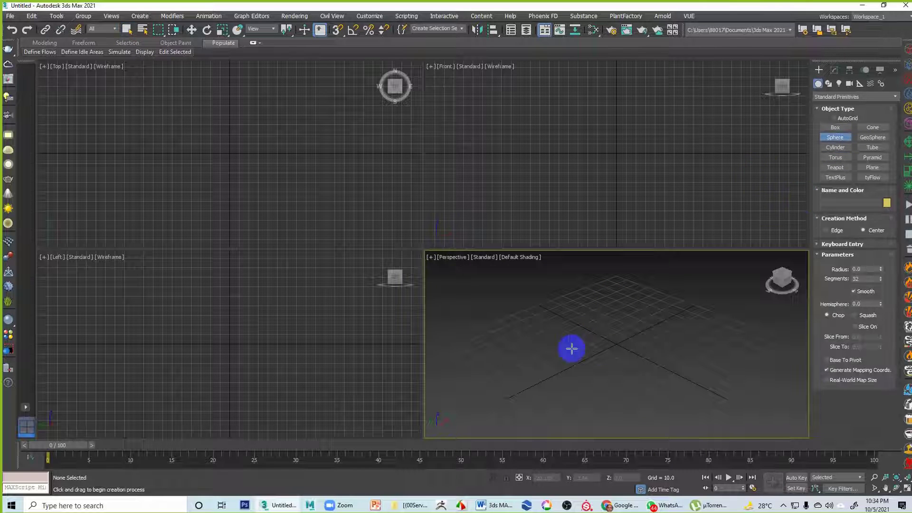
{"action": "left_click_drag", "start_coordinate": [618, 347], "coordinate": [631, 376]}
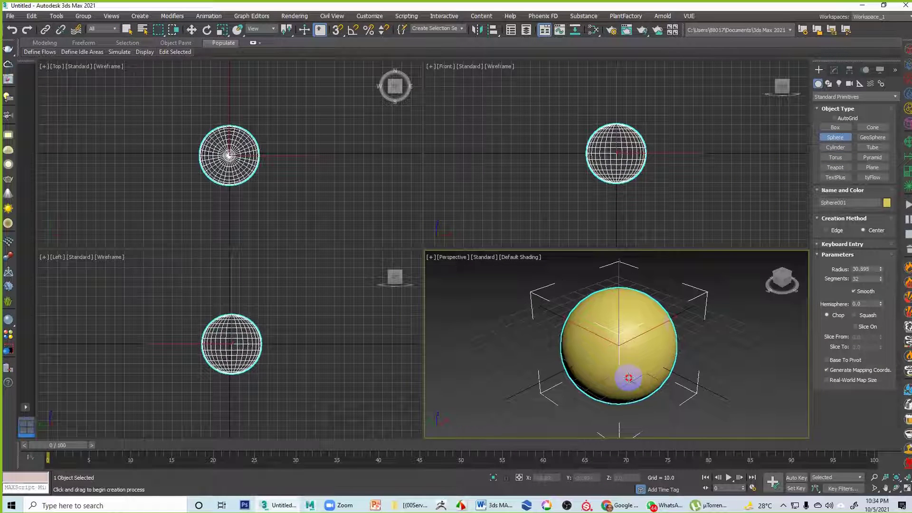
{"action": "right_click", "coordinate": [695, 287]}
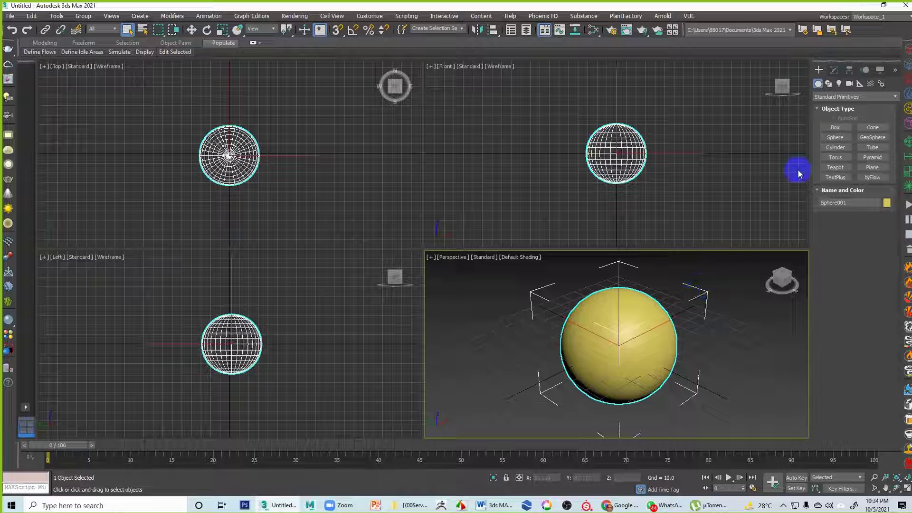
{"action": "left_click", "coordinate": [833, 70]}
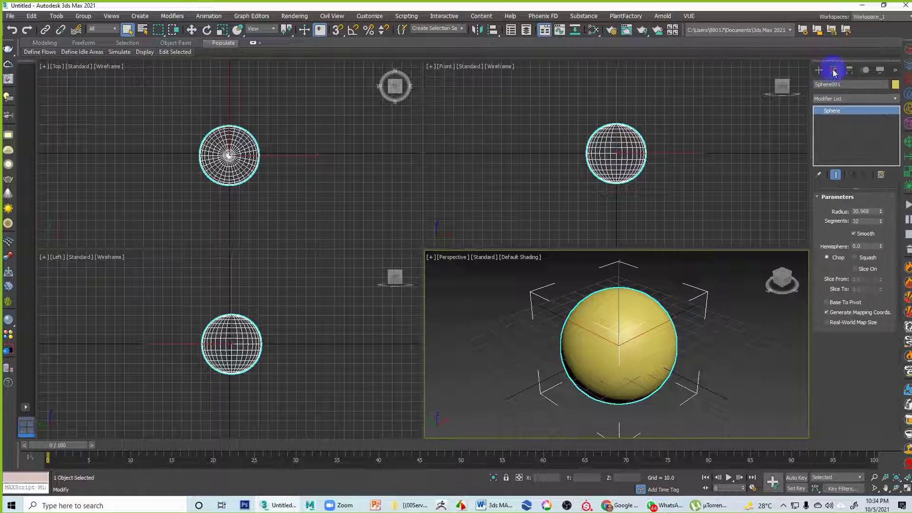
{"action": "key", "text": "r"}
{"action": "left_click_drag", "start_coordinate": [611, 275], "coordinate": [615, 259]}
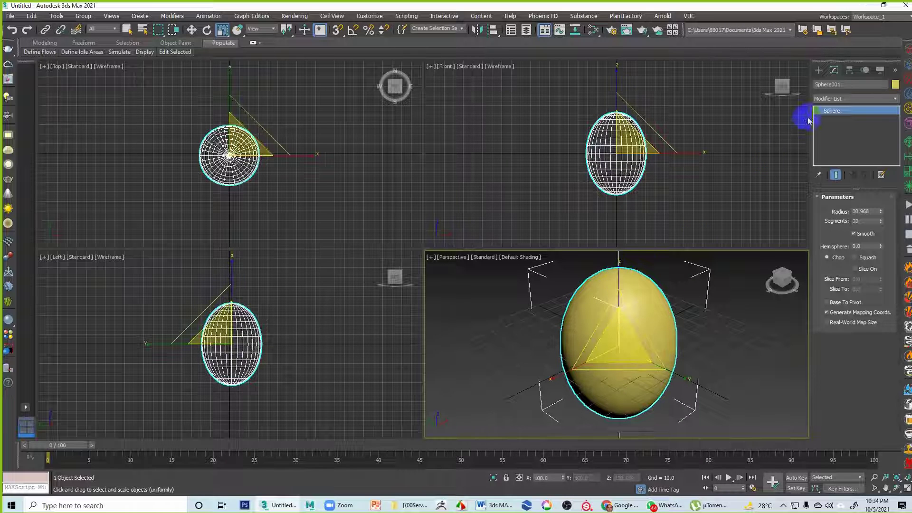
Create a small pointed cone beside the stretched sphere, with a base radius of about 5.6 and a height of about 5.5.
{"action": "left_click", "coordinate": [818, 70]}
{"action": "left_click", "coordinate": [872, 127]}
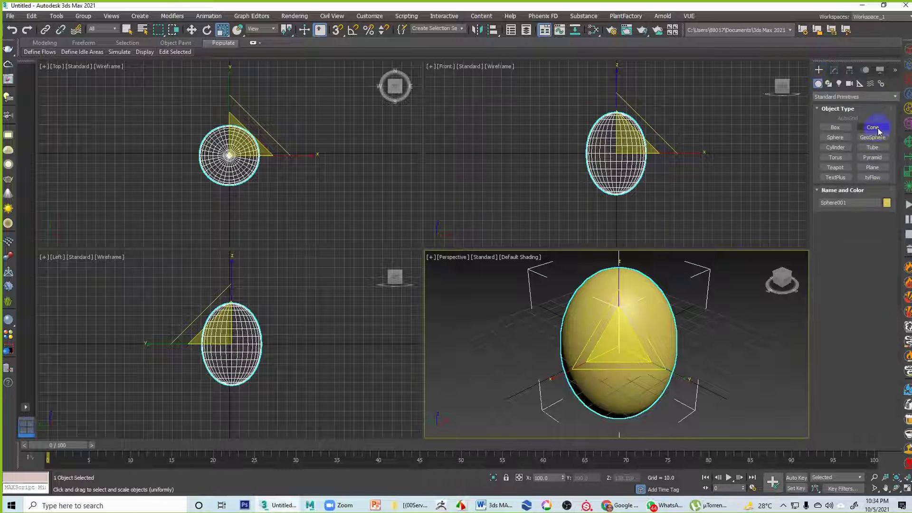
{"action": "left_click_drag", "start_coordinate": [758, 355], "coordinate": [757, 354]}
{"action": "left_click", "coordinate": [755, 343]}
{"action": "left_click", "coordinate": [747, 361]}
{"action": "right_click", "coordinate": [740, 378]}
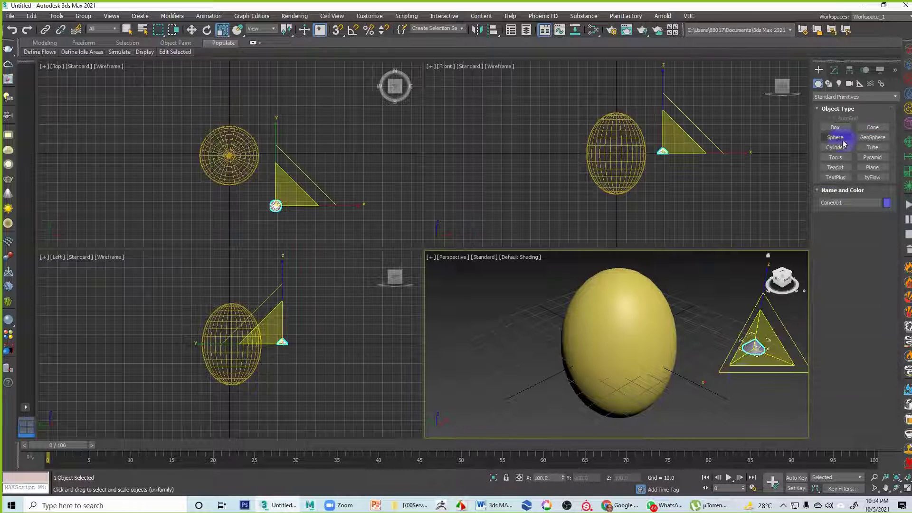
Change the cone's object color to the custom yellow.
{"action": "left_click", "coordinate": [834, 70]}
{"action": "left_click", "coordinate": [894, 85]}
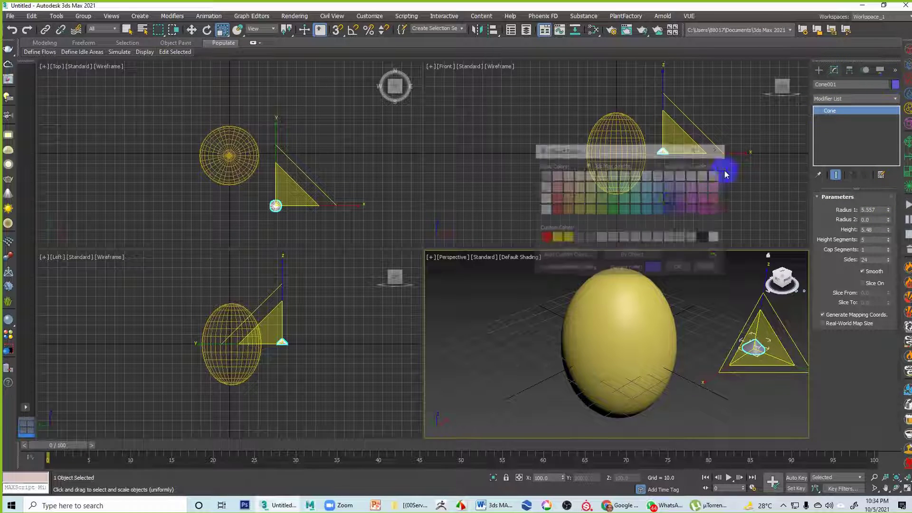
{"action": "left_click", "coordinate": [557, 240]}
{"action": "left_click", "coordinate": [678, 268]}
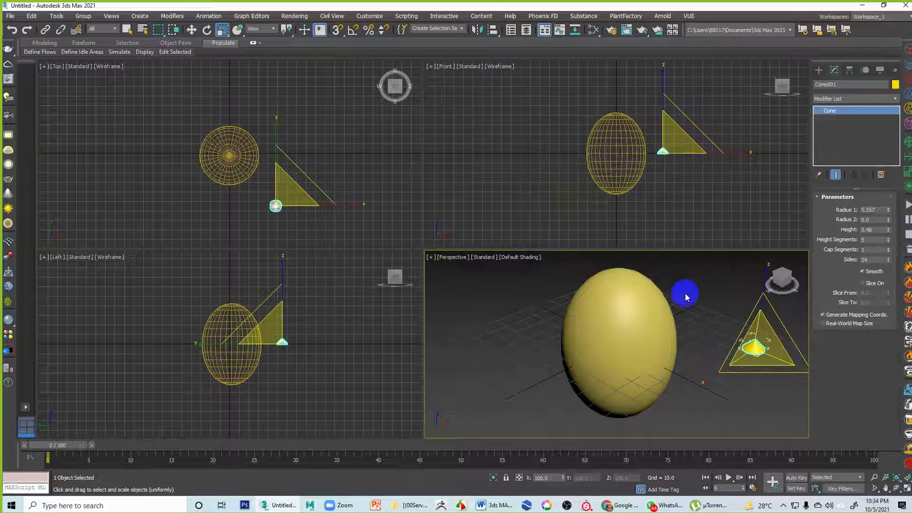
Reduce the small cone's base radius to about 3.2 and keep the cone selected.
{"action": "left_click", "coordinate": [777, 387]}
{"action": "left_click", "coordinate": [753, 347]}
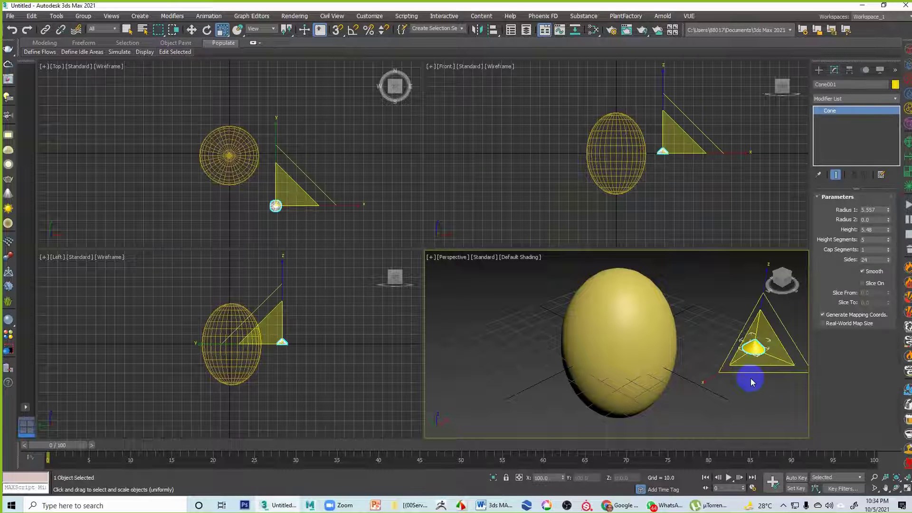
{"action": "left_click_drag", "start_coordinate": [891, 211], "coordinate": [887, 229]}
{"action": "left_click", "coordinate": [711, 271]}
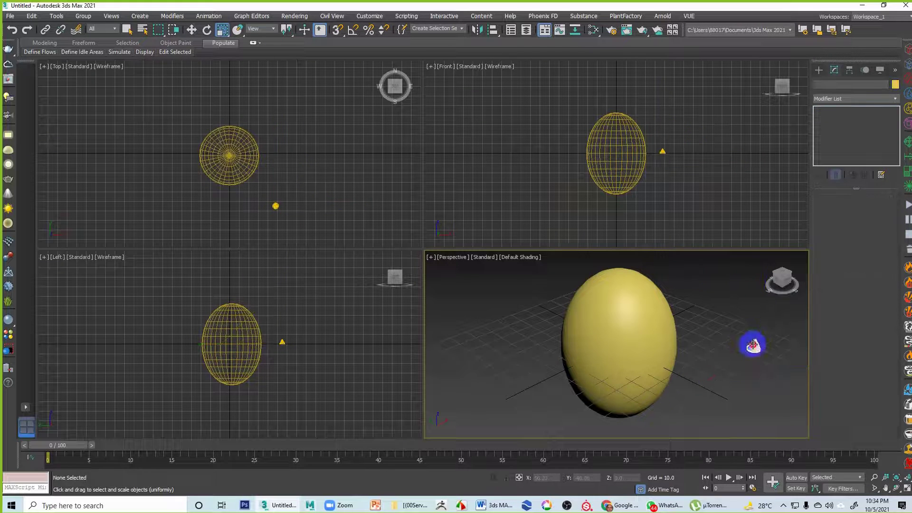
{"action": "left_click", "coordinate": [753, 345]}
{"action": "left_click", "coordinate": [862, 284]}
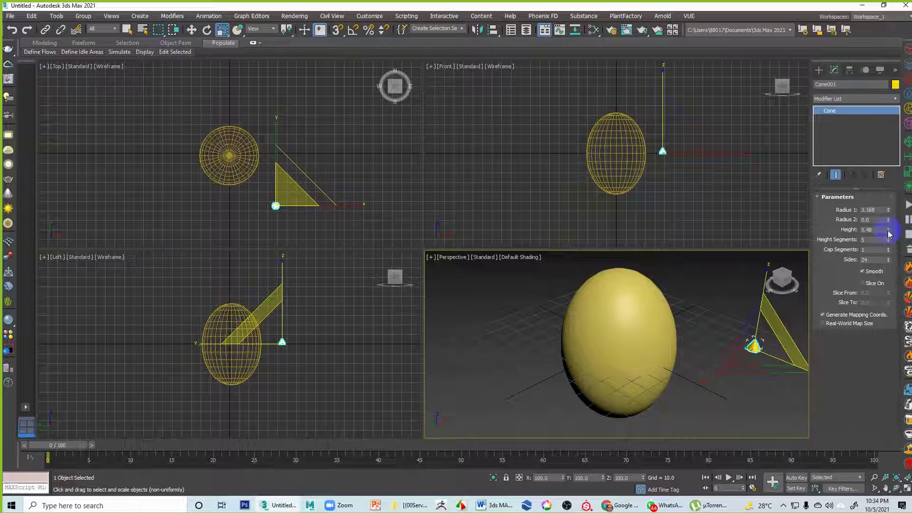
Set the small cone's height segments to 1 and keep the cone selected.
{"action": "left_click_drag", "start_coordinate": [890, 243], "coordinate": [890, 274]}
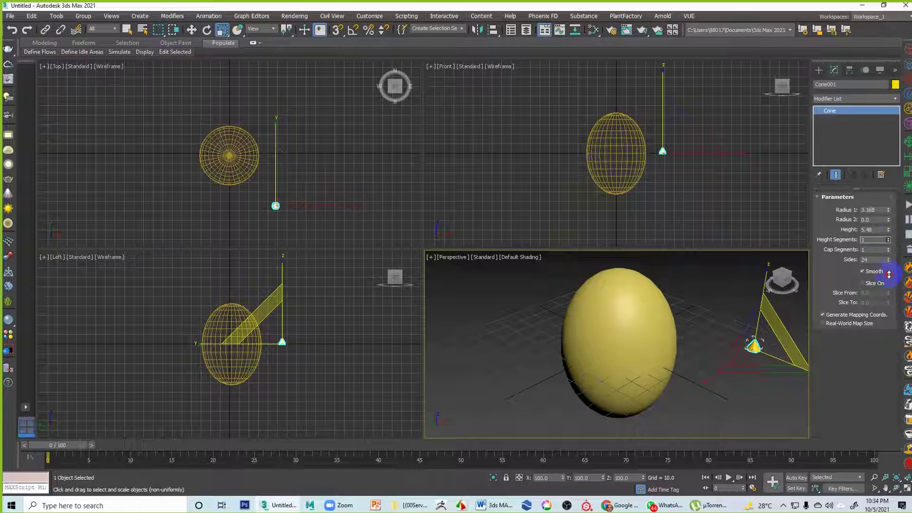
{"action": "left_click", "coordinate": [702, 300]}
{"action": "left_click", "coordinate": [755, 349]}
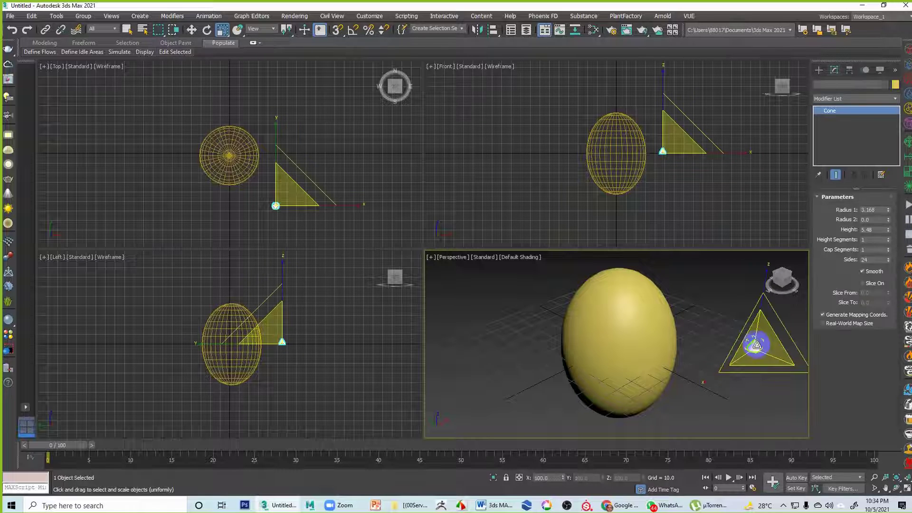
Create a Scatter compound object from the cone, using the stretched sphere as an instanced distribution object, and set Duplicates to 87.
{"action": "left_click", "coordinate": [818, 71]}
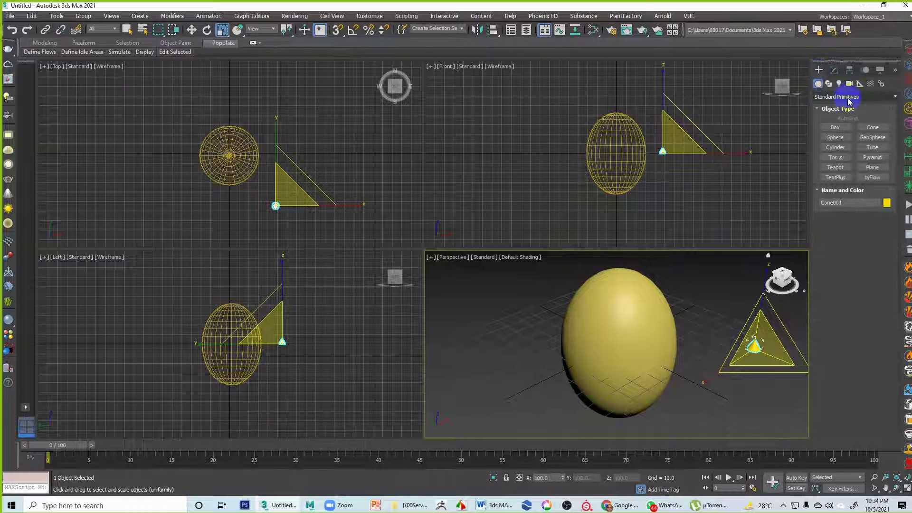
{"action": "left_click", "coordinate": [847, 96]}
{"action": "left_click", "coordinate": [840, 124]}
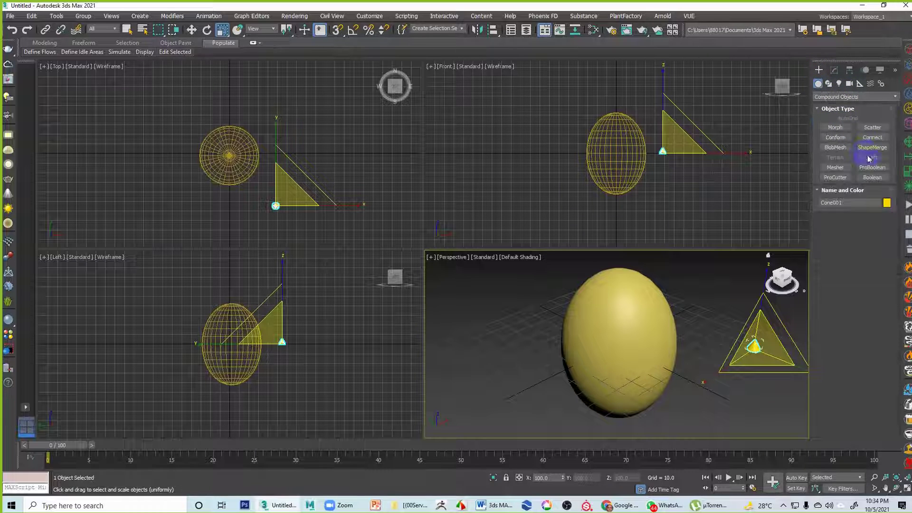
{"action": "left_click", "coordinate": [871, 126]}
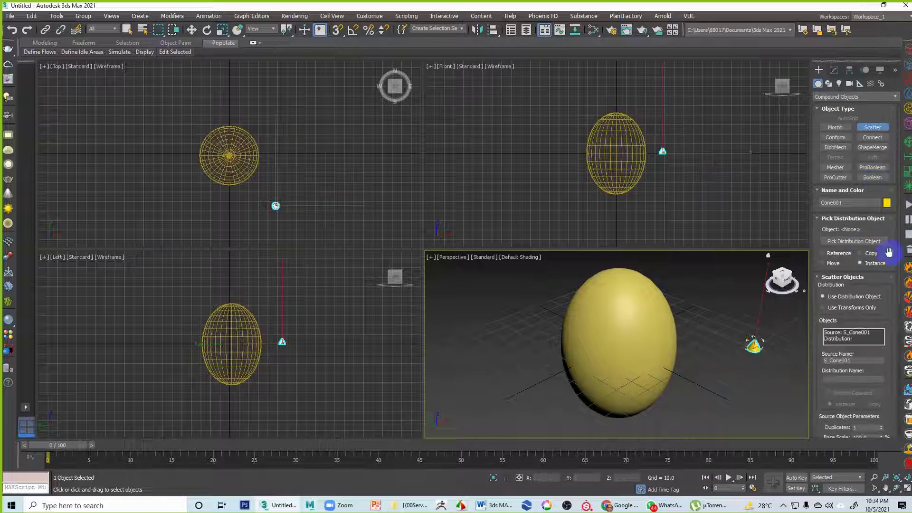
{"action": "left_click", "coordinate": [864, 241]}
{"action": "left_click", "coordinate": [659, 300]}
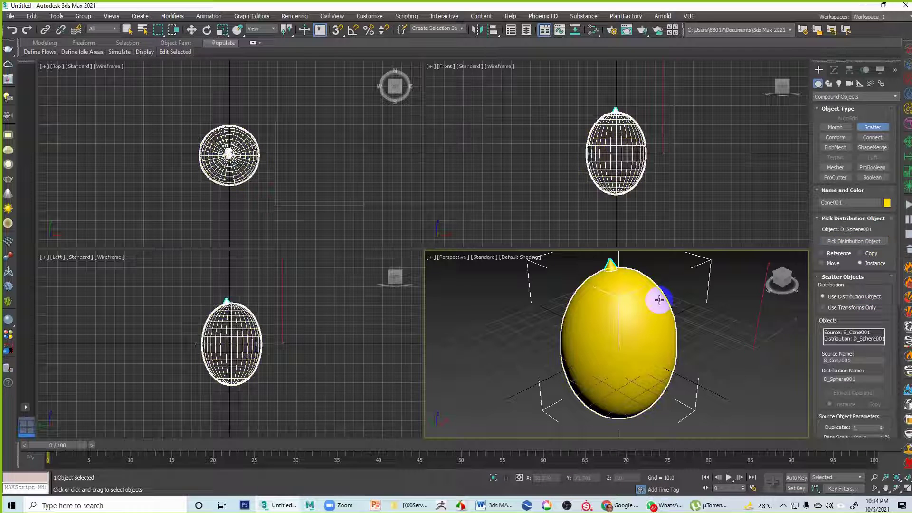
{"action": "scroll", "coordinate": [817, 385], "scroll_direction": "down", "scroll_amount": 5}
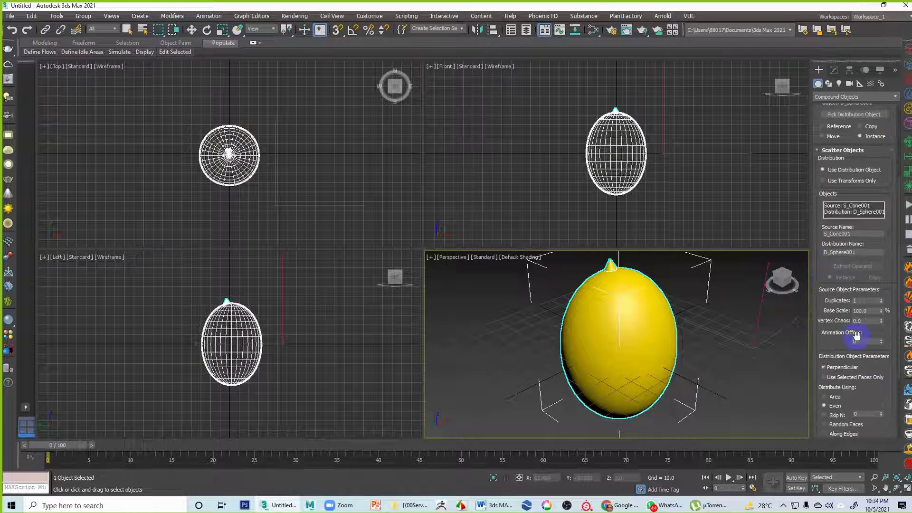
{"action": "left_click_drag", "start_coordinate": [882, 302], "coordinate": [882, 258]}
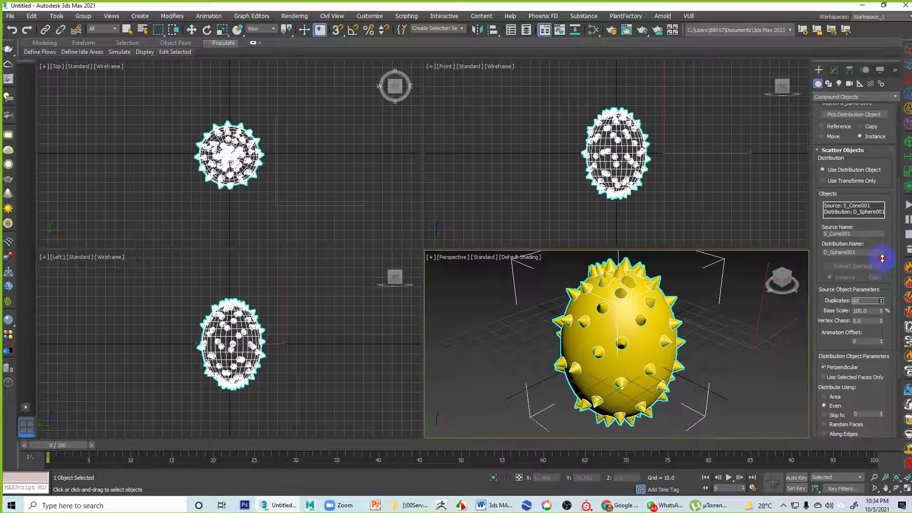
Try the Along Edges, All Vertices and Even distributions, and settle on All Edge Midpoints with the perspective view enlarged.
{"action": "scroll", "coordinate": [826, 290], "scroll_direction": "down", "scroll_amount": 2}
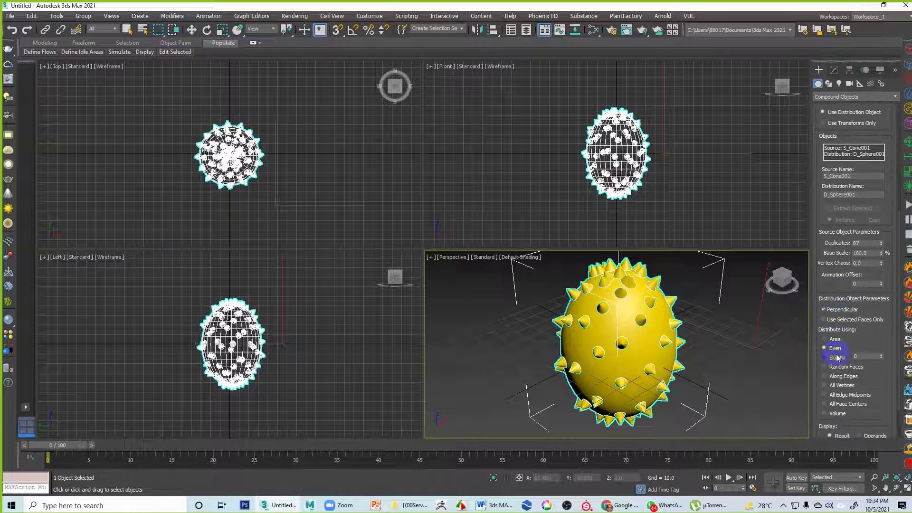
{"action": "left_click", "coordinate": [824, 376]}
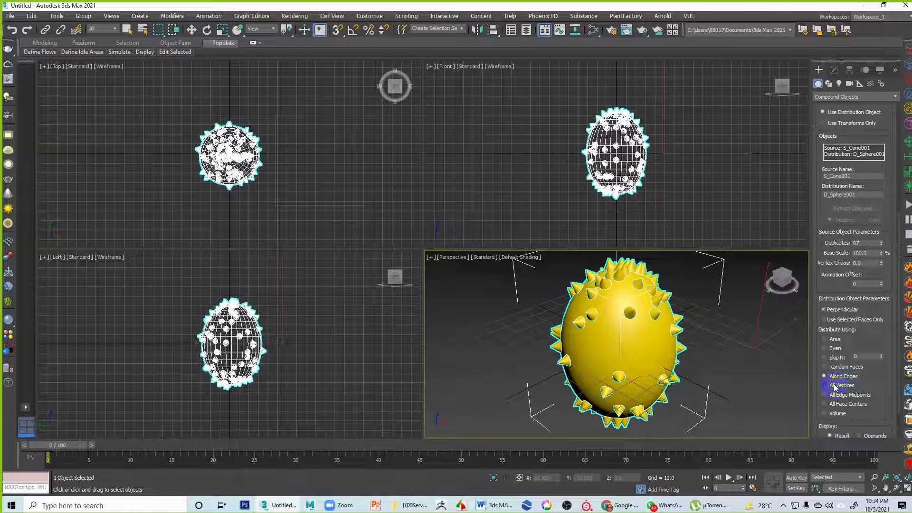
{"action": "left_click", "coordinate": [834, 386]}
{"action": "middle_click_drag", "start_coordinate": [698, 361], "coordinate": [724, 357], "text": "alt"}
{"action": "left_click", "coordinate": [835, 348]}
{"action": "left_click", "coordinate": [835, 396]}
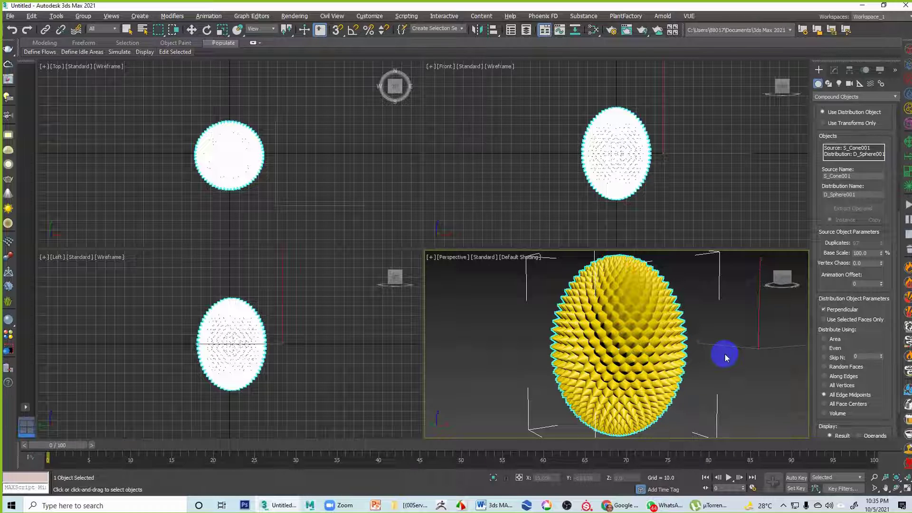
{"action": "key", "text": "alt+w"}
{"action": "middle_click_drag", "start_coordinate": [635, 332], "coordinate": [511, 287], "text": "alt"}
{"action": "scroll", "coordinate": [512, 289], "scroll_direction": "up", "scroll_amount": 3}
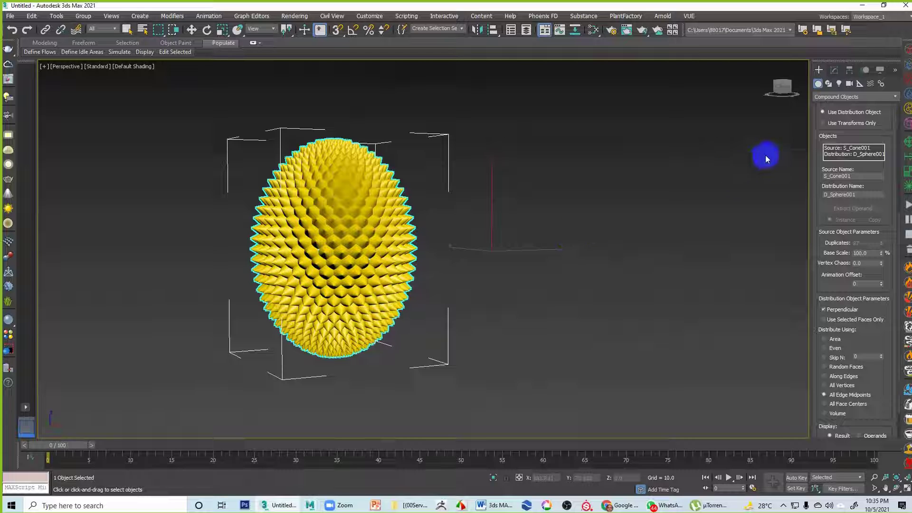
Open the Scatter object for modification and select its Operands sub-object level.
{"action": "left_click_drag", "start_coordinate": [818, 194], "coordinate": [788, 356]}
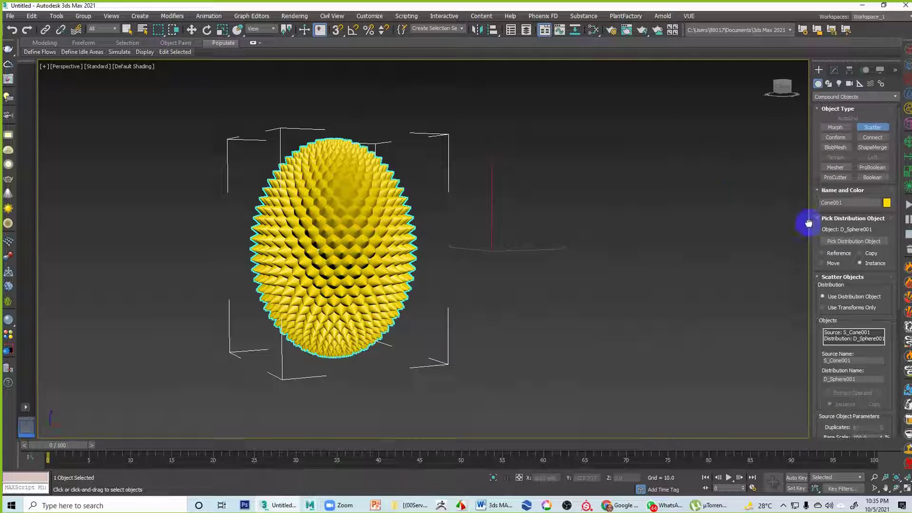
{"action": "left_click_drag", "start_coordinate": [814, 401], "coordinate": [837, 130]}
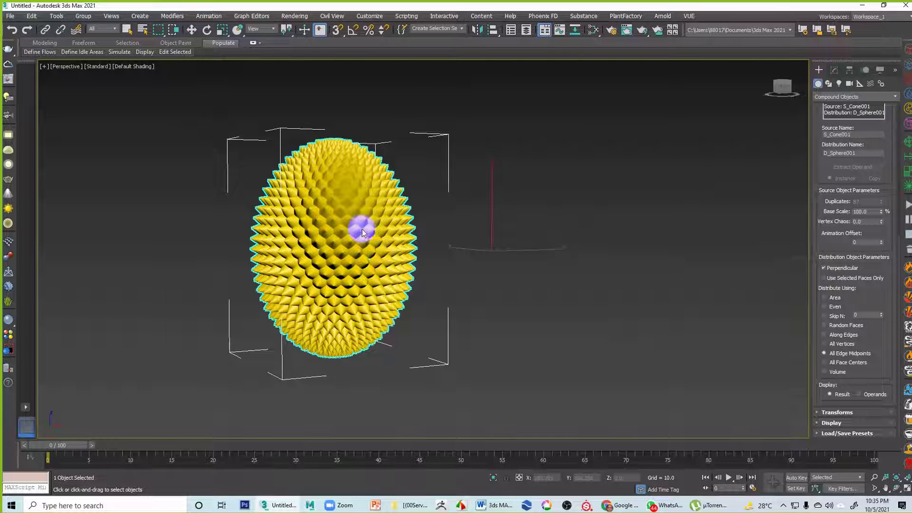
{"action": "scroll", "coordinate": [820, 295], "scroll_direction": "up", "scroll_amount": 5}
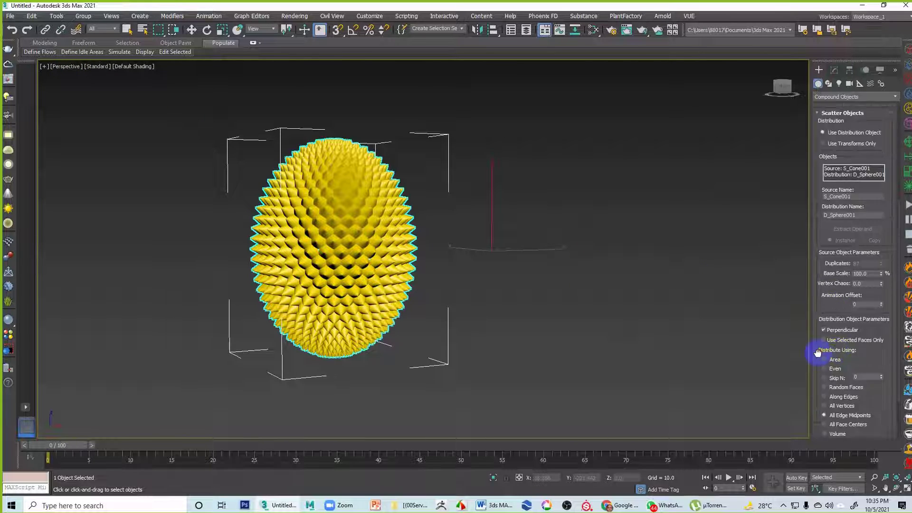
{"action": "left_click_drag", "start_coordinate": [817, 270], "coordinate": [820, 357]}
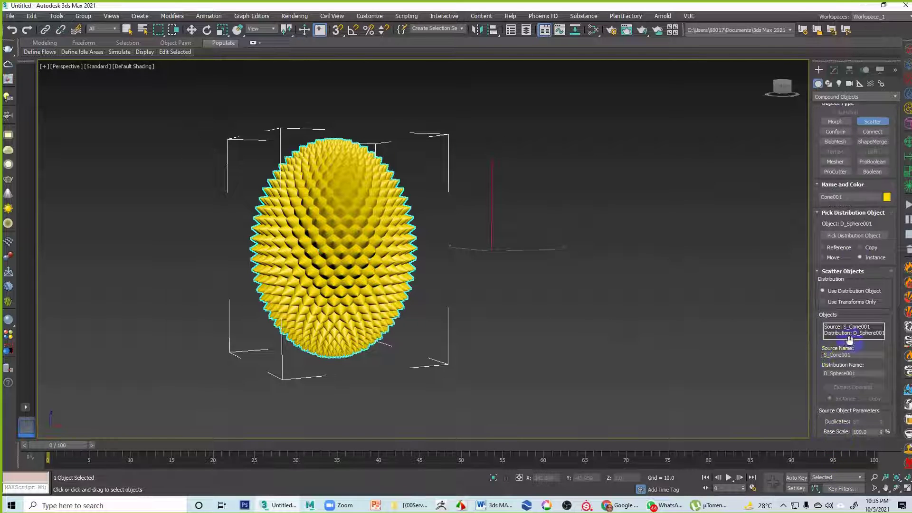
{"action": "left_click", "coordinate": [833, 73]}
{"action": "left_click", "coordinate": [818, 110]}
{"action": "left_click", "coordinate": [840, 119]}
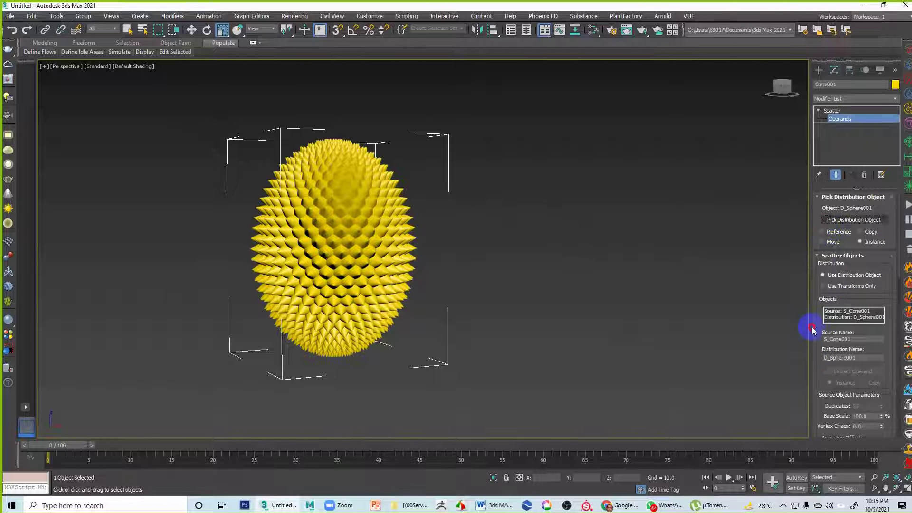
Try changing the X scaling of the scattered cones with Use Maximum Range on, and switch that option off again.
{"action": "scroll", "coordinate": [832, 270], "scroll_direction": "down", "scroll_amount": 3}
{"action": "left_click_drag", "start_coordinate": [832, 270], "coordinate": [837, 477]}
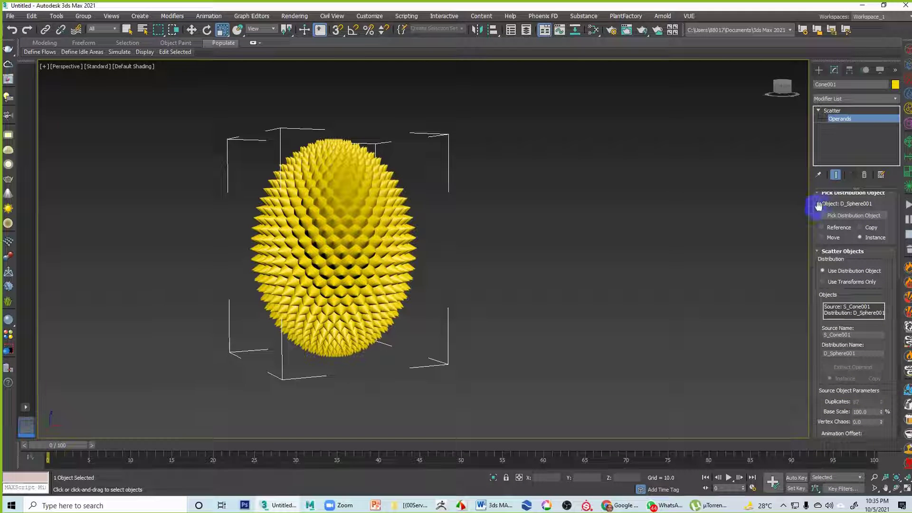
{"action": "left_click_drag", "start_coordinate": [818, 205], "coordinate": [819, 379]}
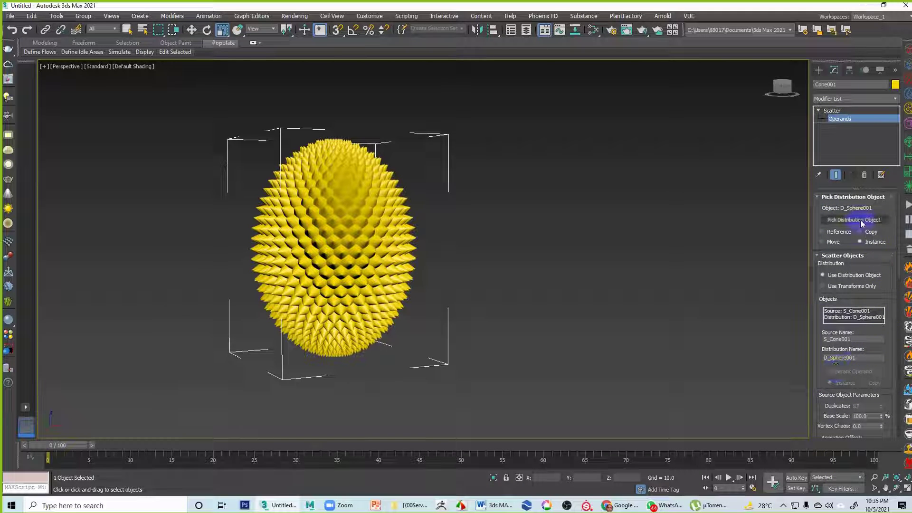
{"action": "scroll", "coordinate": [814, 348], "scroll_direction": "down", "scroll_amount": 5}
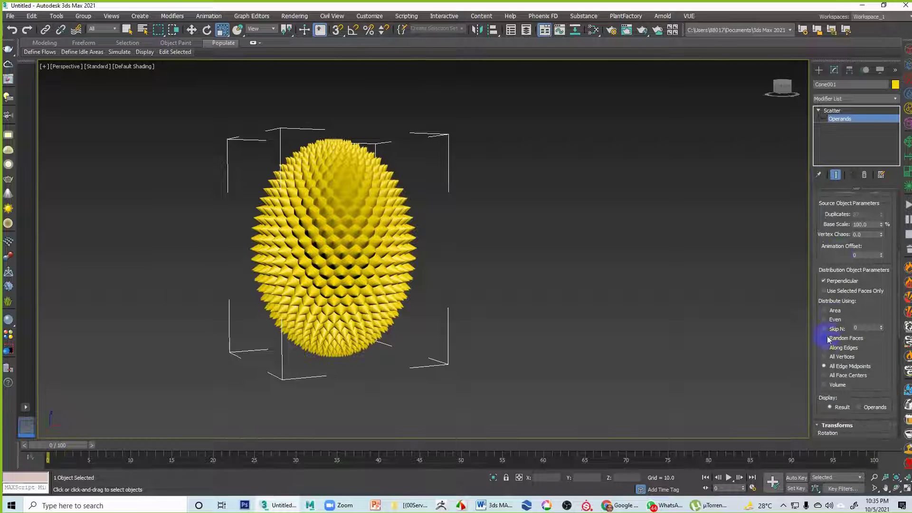
{"action": "left_click_drag", "start_coordinate": [819, 348], "coordinate": [835, 98]}
{"action": "left_click_drag", "start_coordinate": [819, 374], "coordinate": [831, 236]}
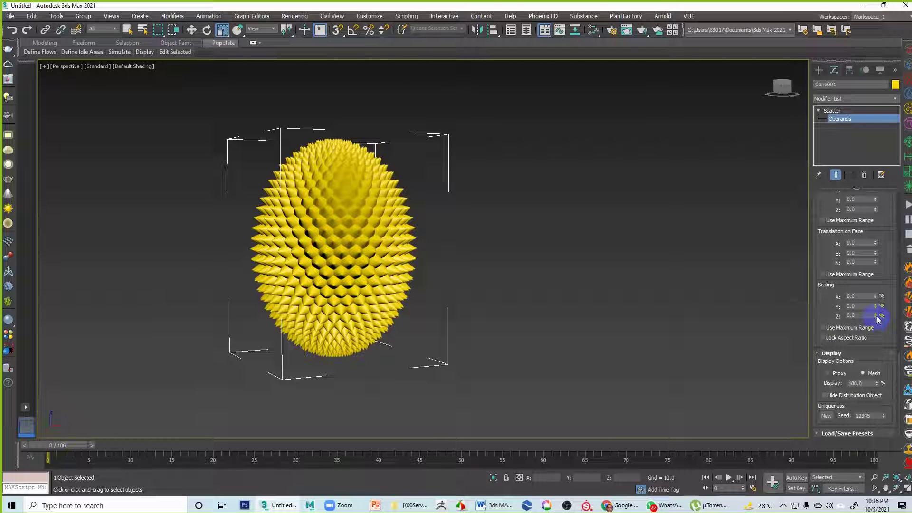
{"action": "left_click_drag", "start_coordinate": [876, 425], "coordinate": [875, 406]}
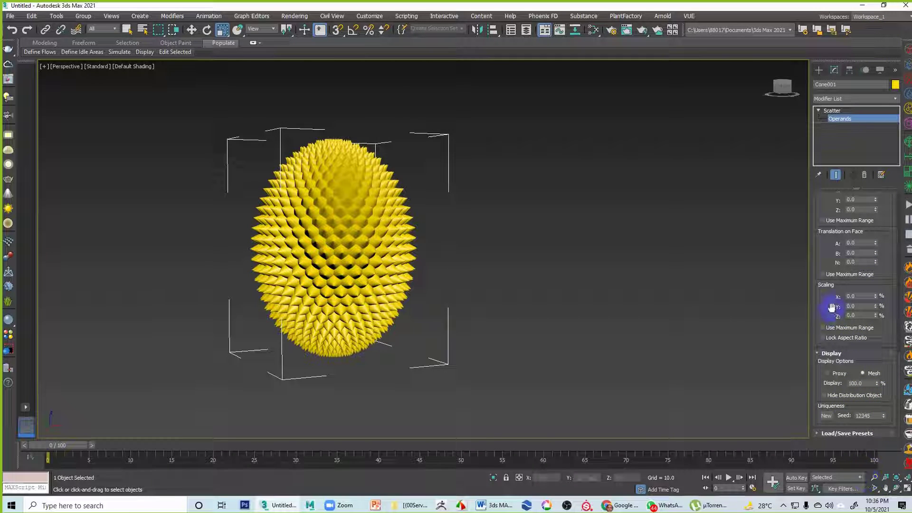
{"action": "left_click", "coordinate": [851, 328]}
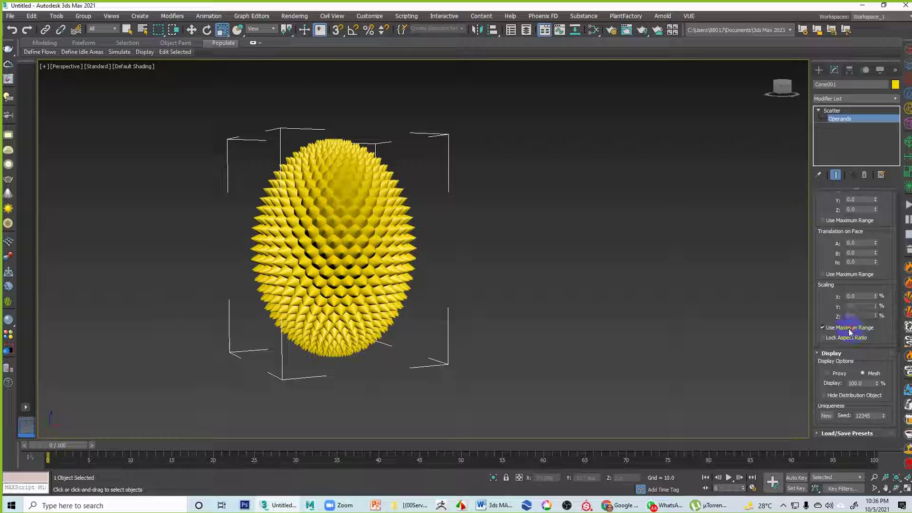
{"action": "left_click_drag", "start_coordinate": [878, 300], "coordinate": [887, 110]}
{"action": "right_click", "coordinate": [888, 110]}
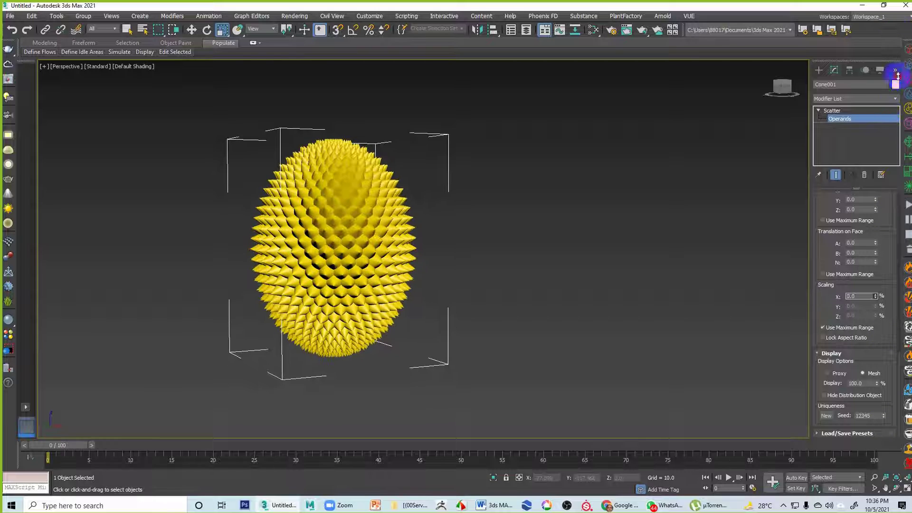
{"action": "left_click", "coordinate": [824, 328]}
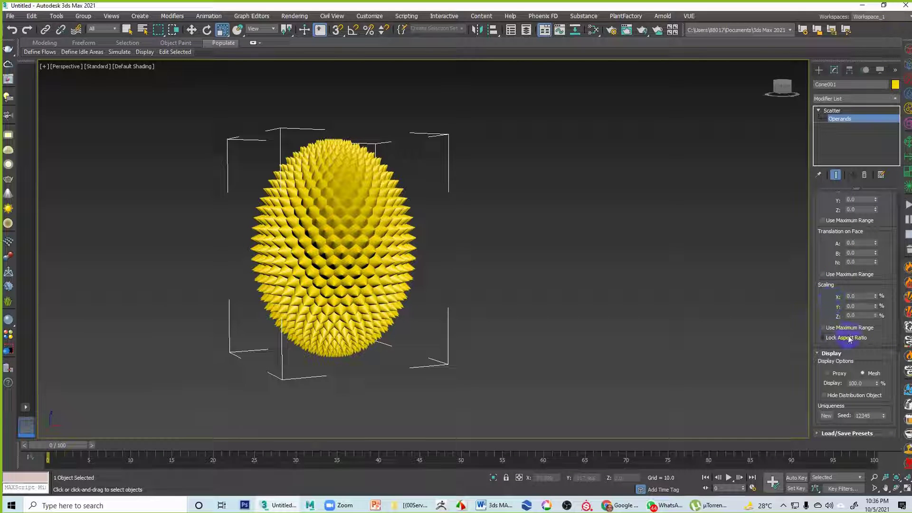
Try changing the Base Scale of the Scatter's source cones.
{"action": "scroll", "coordinate": [818, 286], "scroll_direction": "up", "scroll_amount": 5}
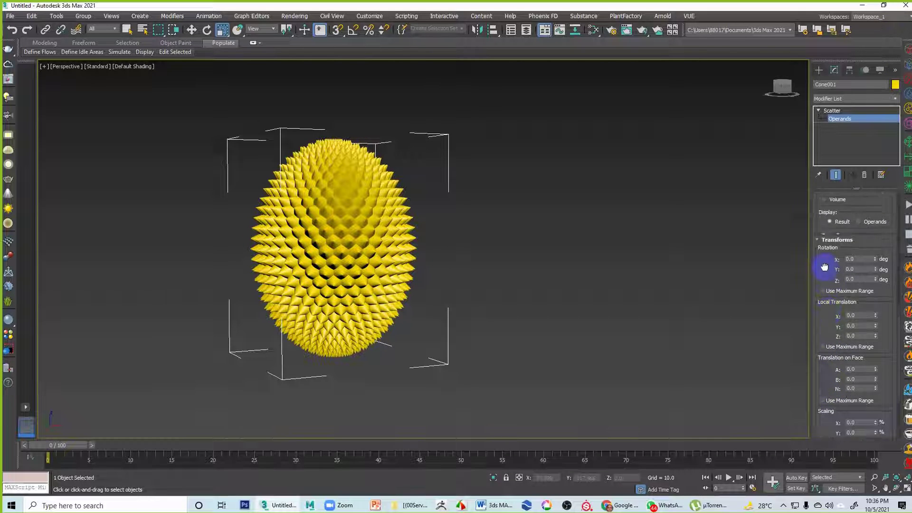
{"action": "scroll", "coordinate": [825, 316], "scroll_direction": "up", "scroll_amount": 5}
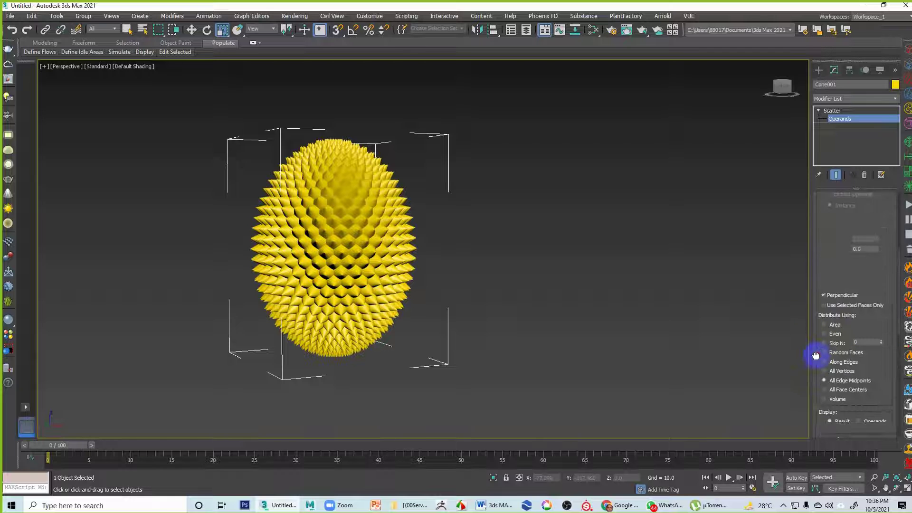
{"action": "scroll", "coordinate": [819, 269], "scroll_direction": "up", "scroll_amount": 2}
{"action": "left_click_drag", "start_coordinate": [881, 256], "coordinate": [11, 470]}
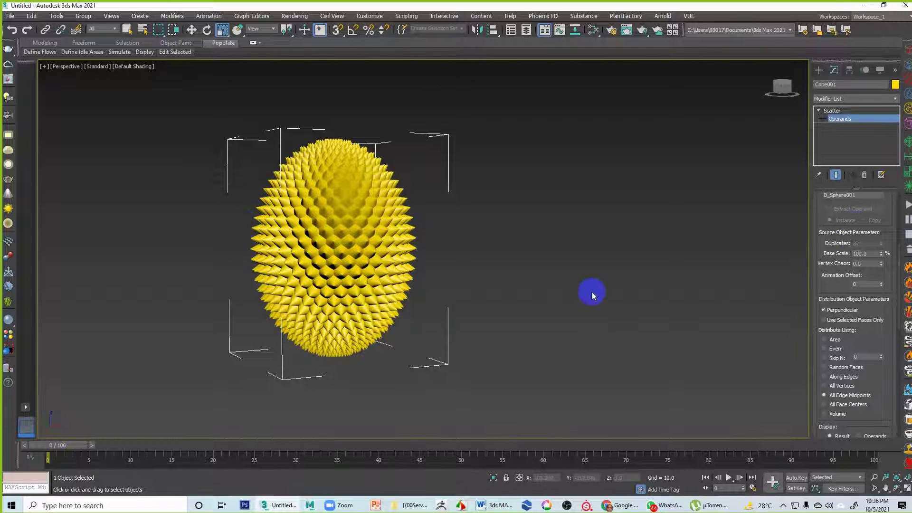
Select the source operand S_Cone001 in the Scatter object's list of operands.
{"action": "left_click_drag", "start_coordinate": [832, 215], "coordinate": [809, 299]}
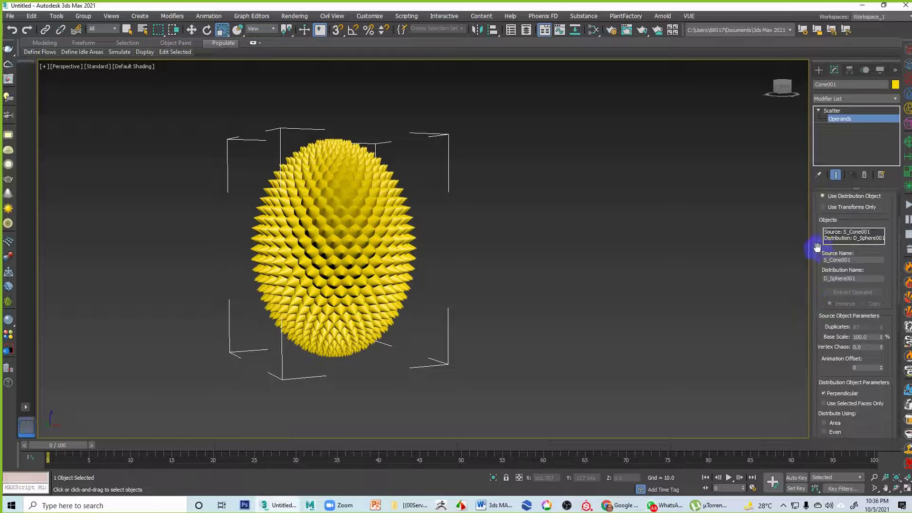
{"action": "left_click_drag", "start_coordinate": [817, 247], "coordinate": [834, 322]}
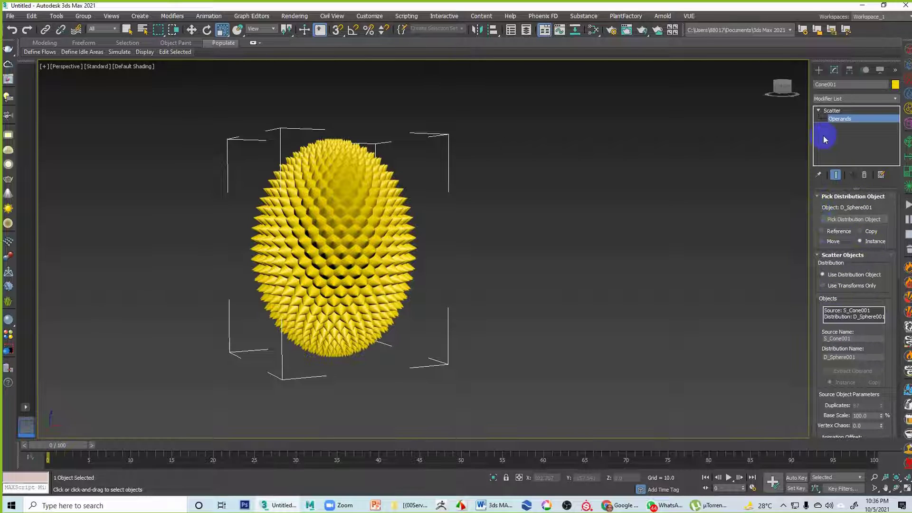
{"action": "left_click", "coordinate": [832, 112]}
{"action": "left_click", "coordinate": [835, 120]}
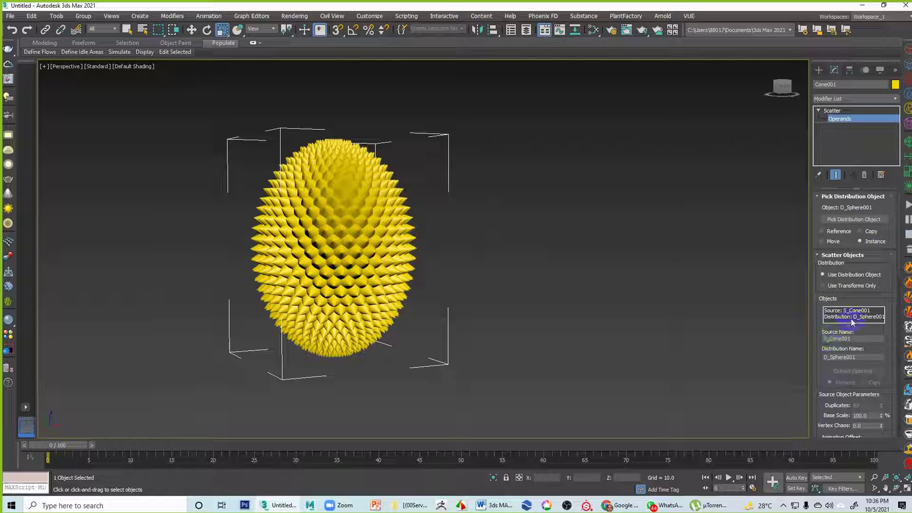
{"action": "left_click", "coordinate": [863, 311]}
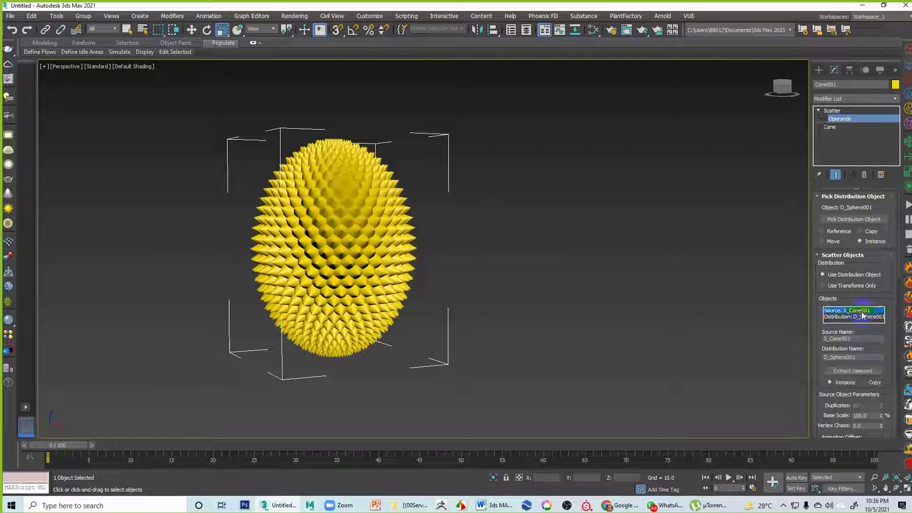
Set the source cone's Radius 1 to about 4.94.
{"action": "left_click", "coordinate": [831, 127]}
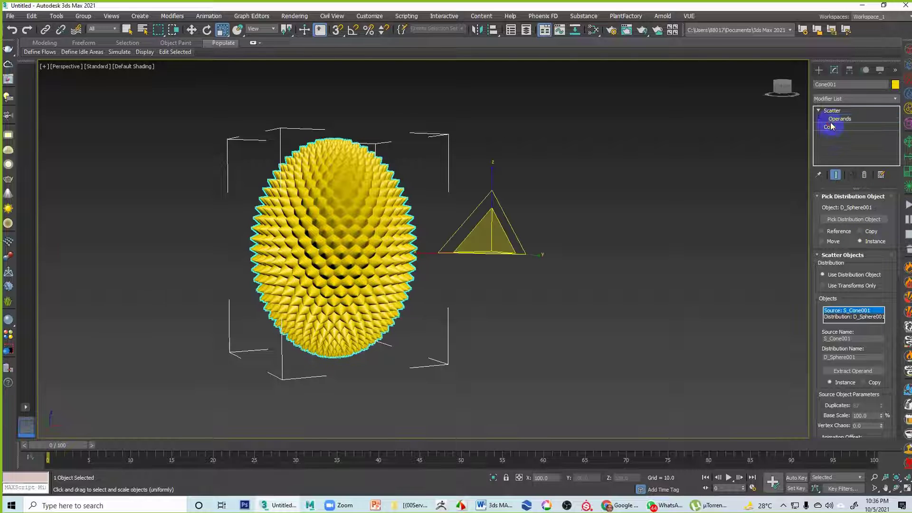
{"action": "left_click", "coordinate": [871, 210]}
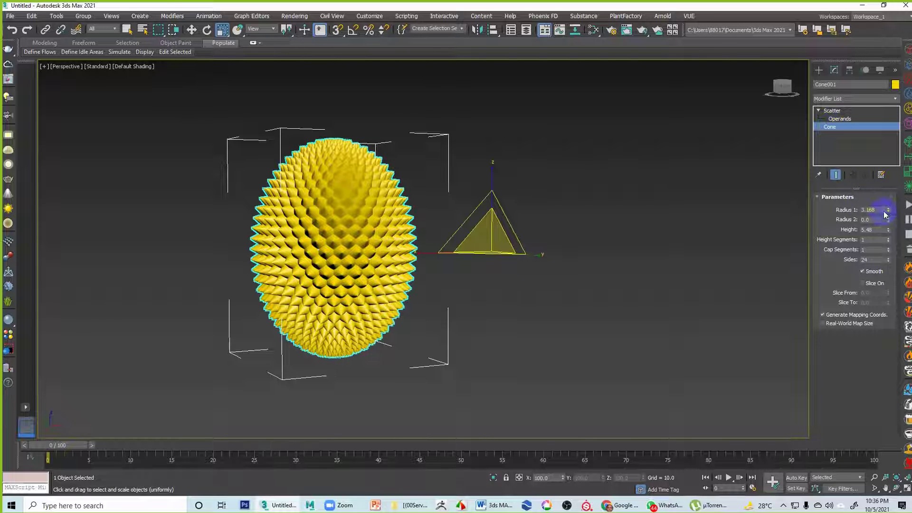
{"action": "left_click_drag", "start_coordinate": [889, 213], "coordinate": [903, 89]}
{"action": "left_click_drag", "start_coordinate": [9, 62], "coordinate": [49, 190]}
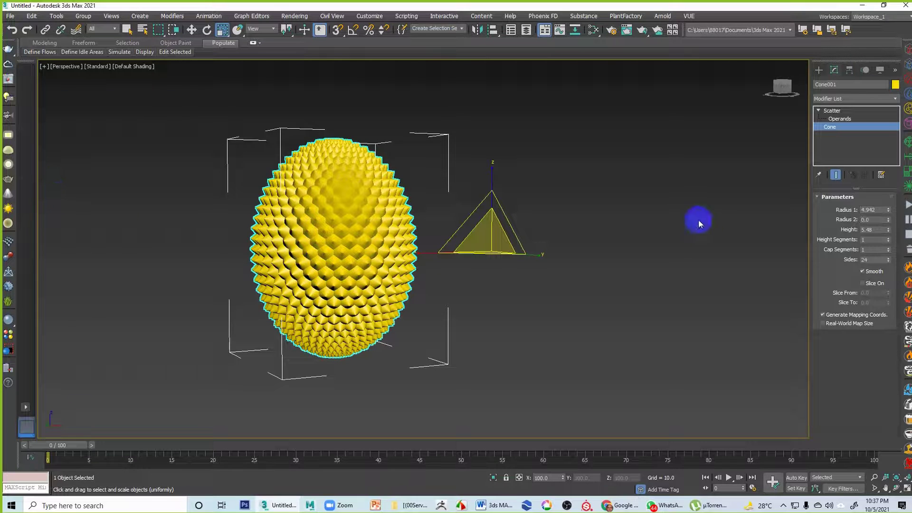
Set the source cone's Height to about 4.0.
{"action": "left_click_drag", "start_coordinate": [889, 230], "coordinate": [32, 244]}
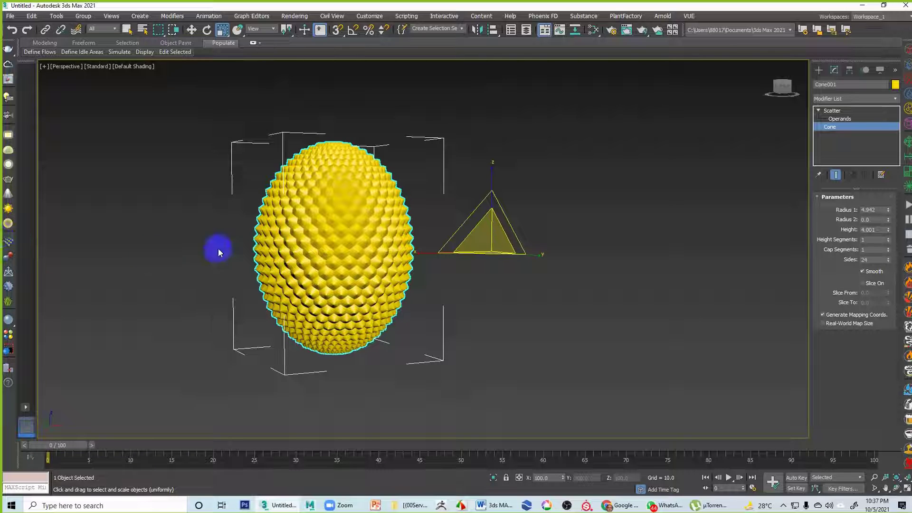
Reset the scene to an empty one and confirm the reset.
{"action": "left_click", "coordinate": [10, 15]}
{"action": "left_click", "coordinate": [57, 48]}
{"action": "left_click", "coordinate": [489, 270]}
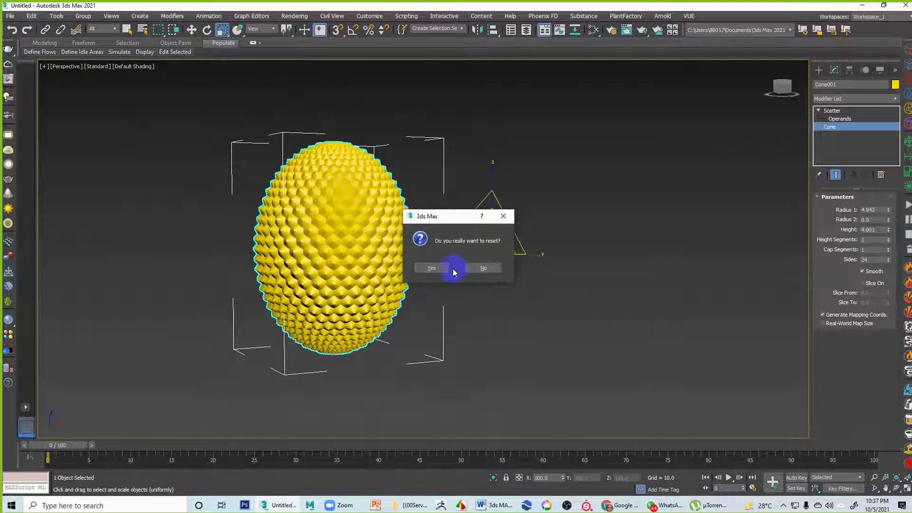
{"action": "left_click", "coordinate": [427, 265]}
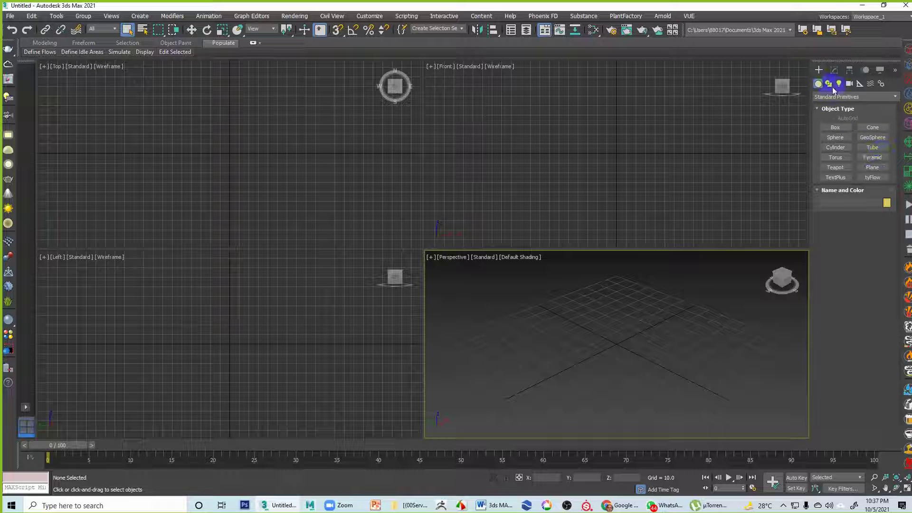
Create a long flat box in the Top view, about 14.5 long, 315 wide and 5.5 high.
{"action": "left_click", "coordinate": [834, 128]}
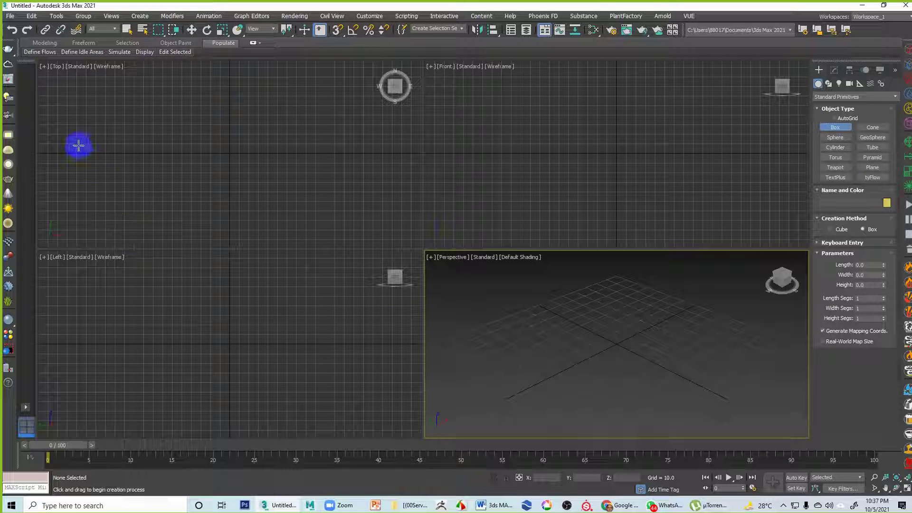
{"action": "left_click_drag", "start_coordinate": [75, 147], "coordinate": [374, 158]}
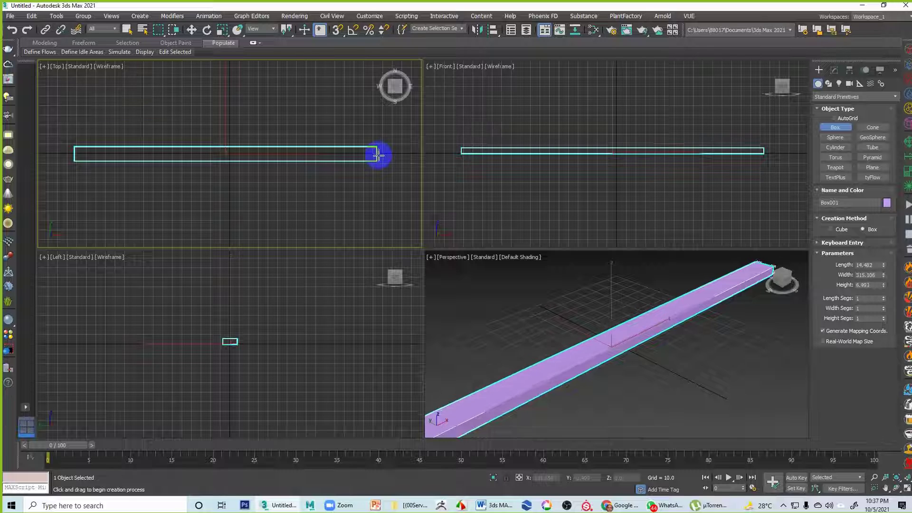
{"action": "left_click", "coordinate": [377, 153]}
{"action": "right_click", "coordinate": [298, 182]}
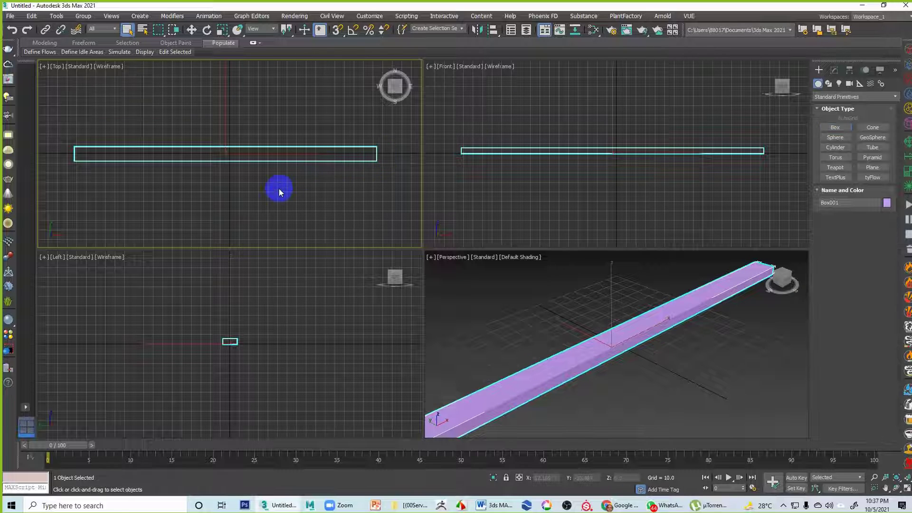
Divide the box into 7 length segments and 9 width segments, and show edged faces in the Perspective view.
{"action": "left_click", "coordinate": [833, 71]}
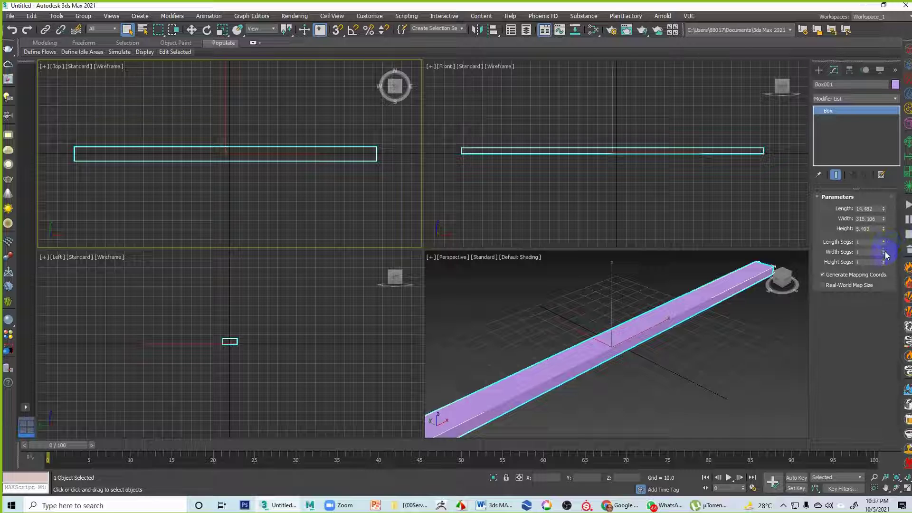
{"action": "left_click_drag", "start_coordinate": [884, 243], "coordinate": [903, 247]}
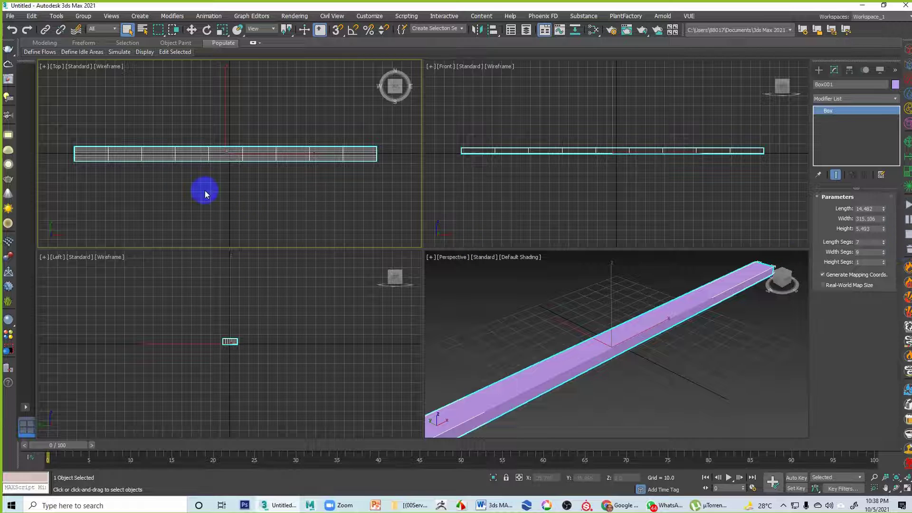
{"action": "scroll", "coordinate": [650, 356], "scroll_direction": "down", "scroll_amount": 5}
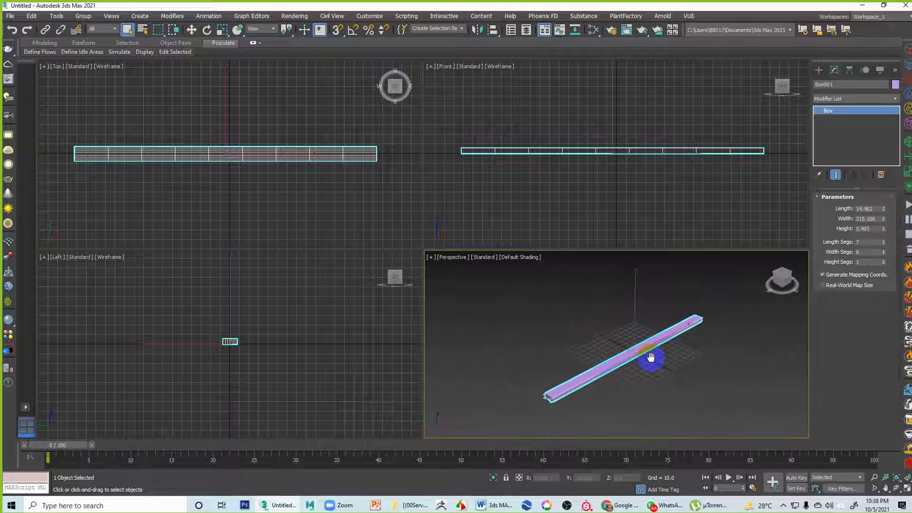
{"action": "key", "text": "F4"}
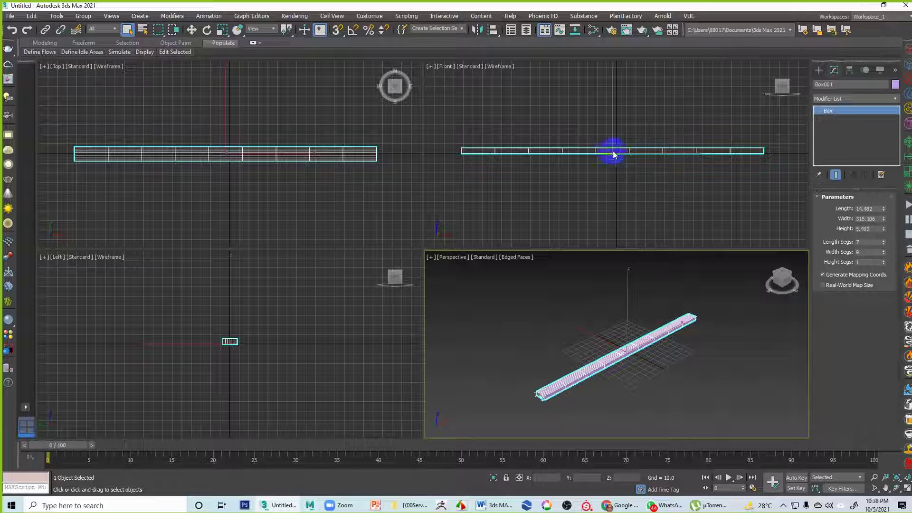
Convert the box to an Editable Poly and enter vertex editing.
{"action": "left_click", "coordinate": [597, 153]}
{"action": "right_click", "coordinate": [597, 153]}
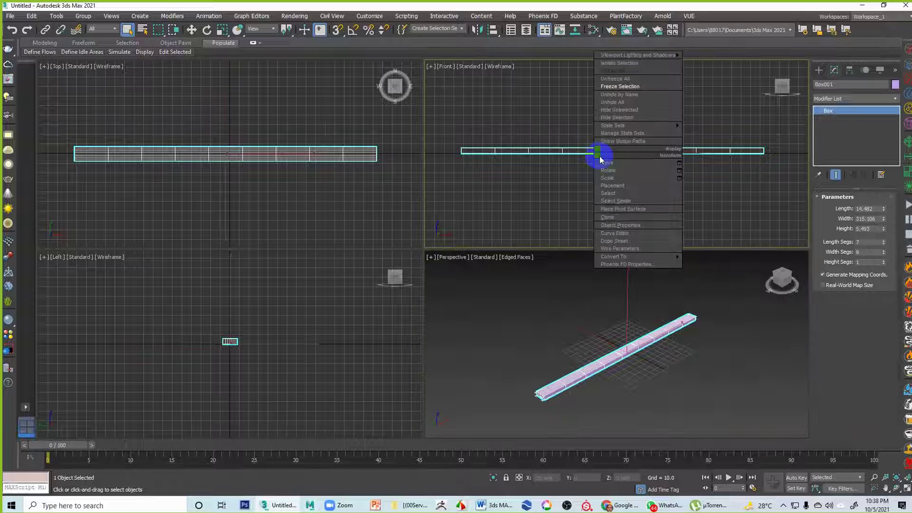
{"action": "mouse_move", "coordinate": [641, 257]}
{"action": "left_click", "coordinate": [713, 264]}
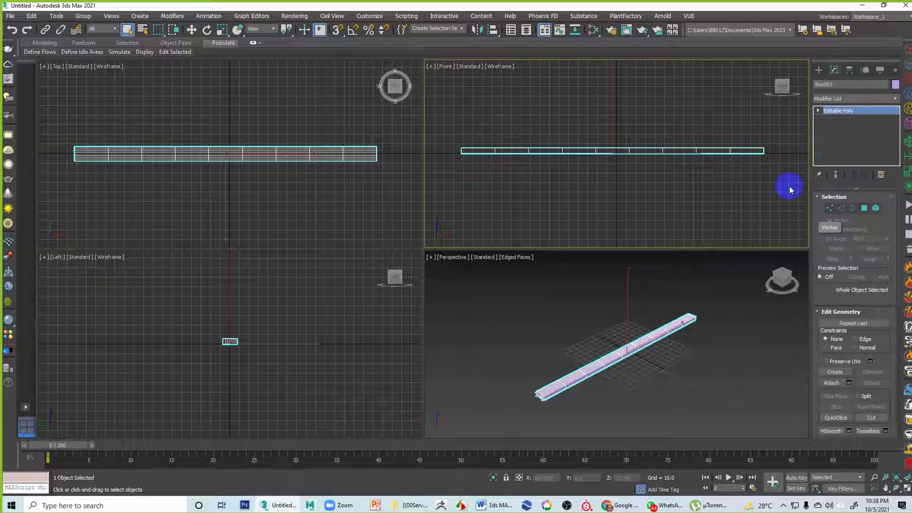
{"action": "left_click", "coordinate": [830, 209]}
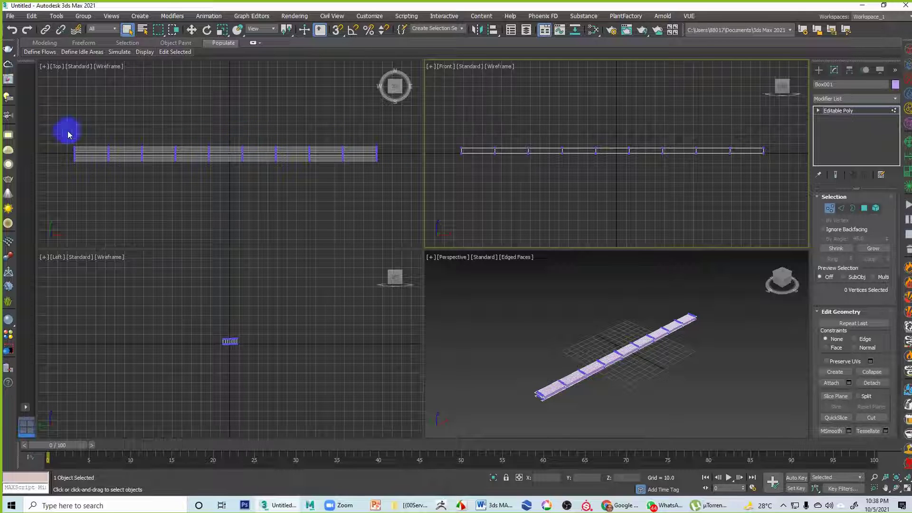
Move the five inner vertex columns nearest the box's left end in the Top view close to that end, evenly spaced.
{"action": "left_click_drag", "start_coordinate": [96, 138], "coordinate": [122, 194]}
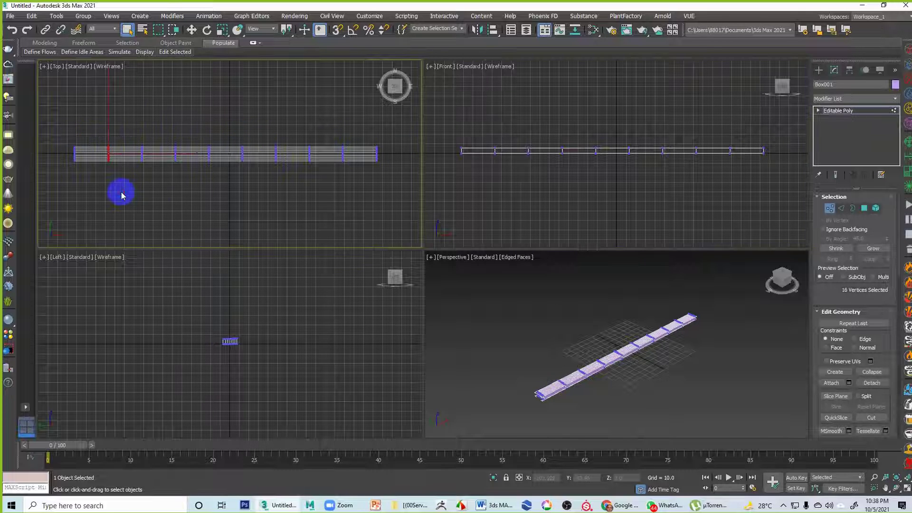
{"action": "key", "text": "w"}
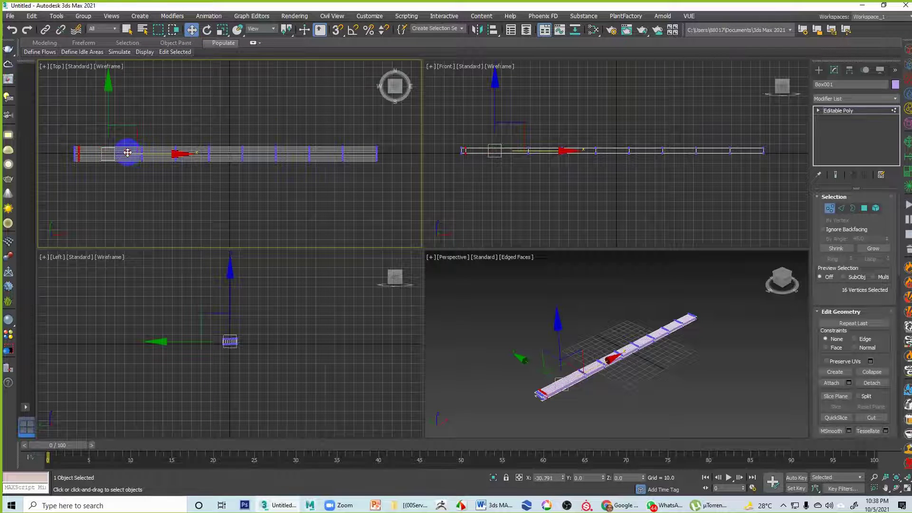
{"action": "left_click_drag", "start_coordinate": [129, 152], "coordinate": [134, 127]}
{"action": "left_click_drag", "start_coordinate": [155, 177], "coordinate": [175, 165]}
{"action": "left_click_drag", "start_coordinate": [119, 155], "coordinate": [242, 154]}
{"action": "left_click_drag", "start_coordinate": [172, 160], "coordinate": [253, 157]}
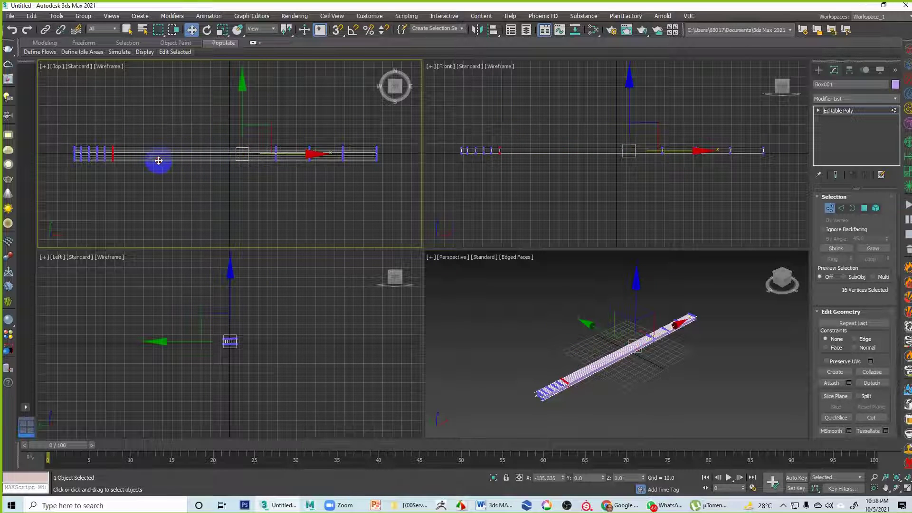
Move the next vertex column close behind the grouped ones and scale it narrower to form a neck.
{"action": "left_click_drag", "start_coordinate": [158, 161], "coordinate": [295, 153]}
{"action": "left_click_drag", "start_coordinate": [177, 160], "coordinate": [154, 162]}
{"action": "key", "text": "r"}
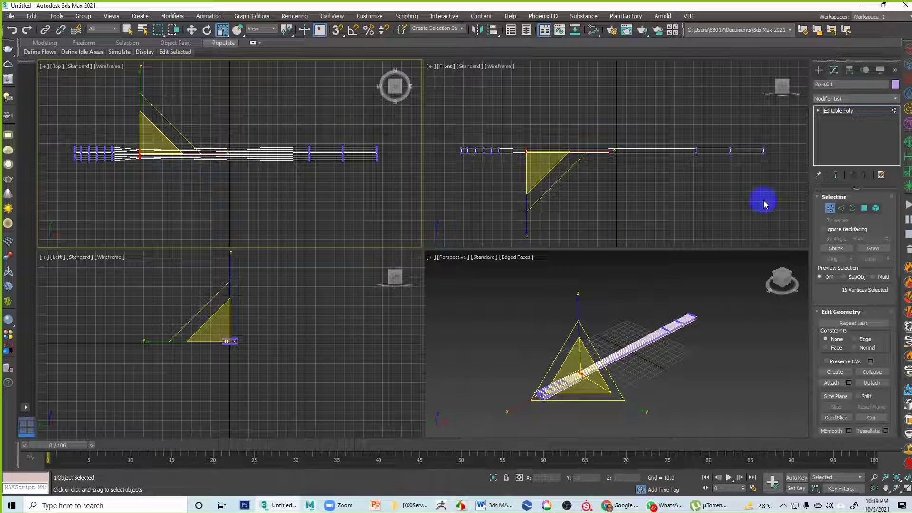
Raise the three vertex columns at the handle end in the Front view to a height of about 14.2.
{"action": "right_click", "coordinate": [570, 118]}
{"action": "left_click_drag", "start_coordinate": [779, 122], "coordinate": [551, 207]}
{"action": "key", "text": "w"}
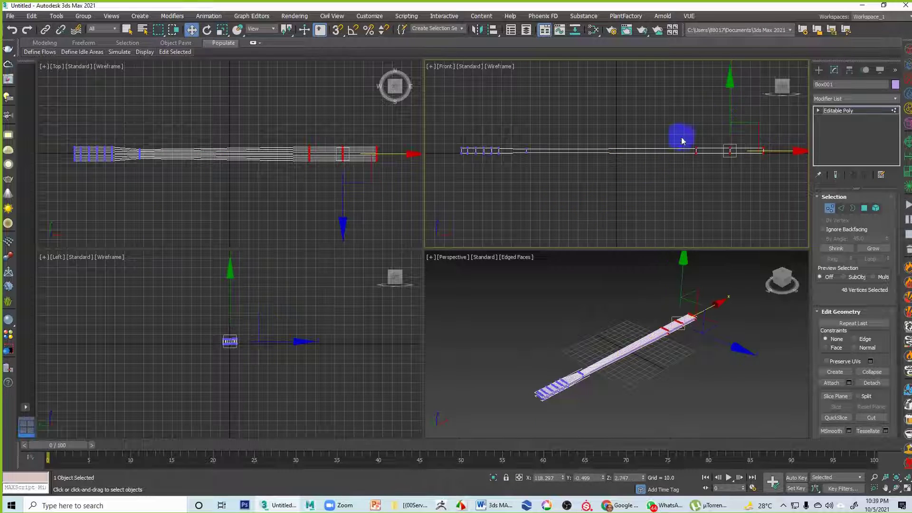
{"action": "left_click_drag", "start_coordinate": [726, 105], "coordinate": [729, 95]}
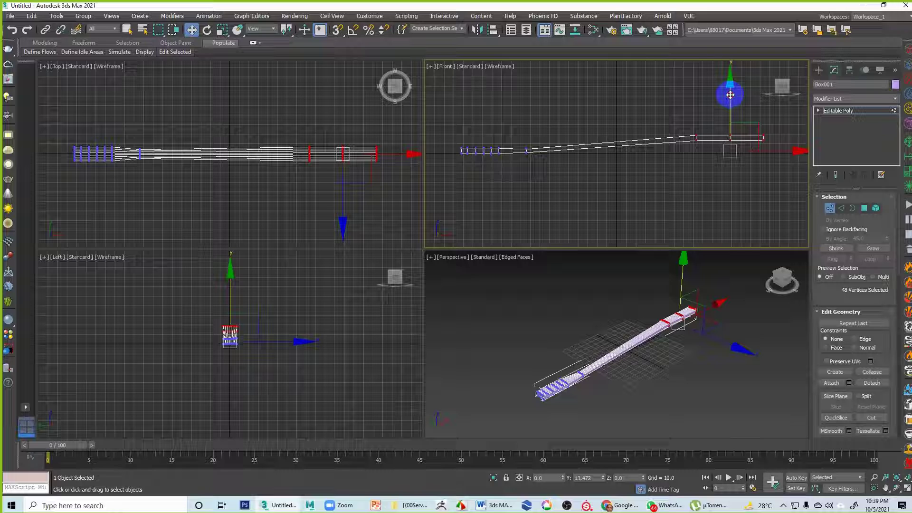
{"action": "left_click_drag", "start_coordinate": [730, 94], "coordinate": [730, 97]}
Scale the handle's end vertex column narrower and the column beside it slightly wider.
{"action": "left_click", "coordinate": [288, 187]}
{"action": "left_click_drag", "start_coordinate": [369, 126], "coordinate": [401, 193]}
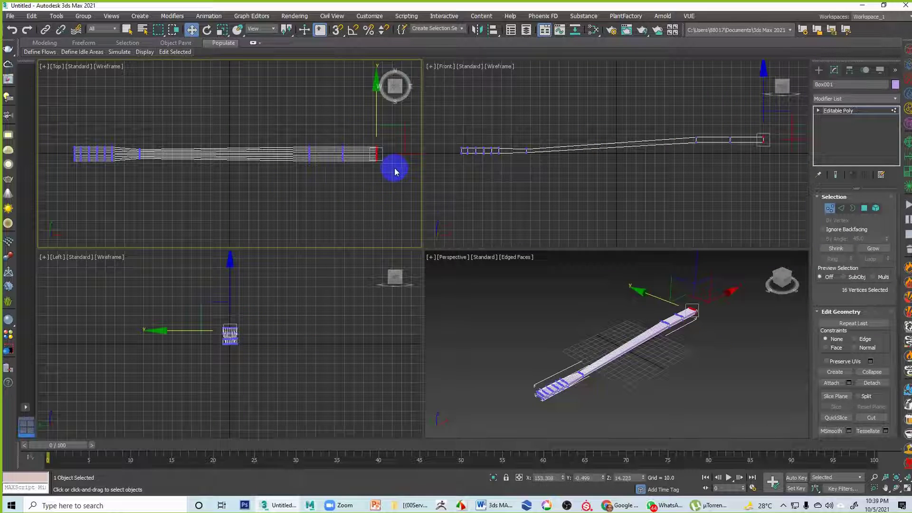
{"action": "key", "text": "r"}
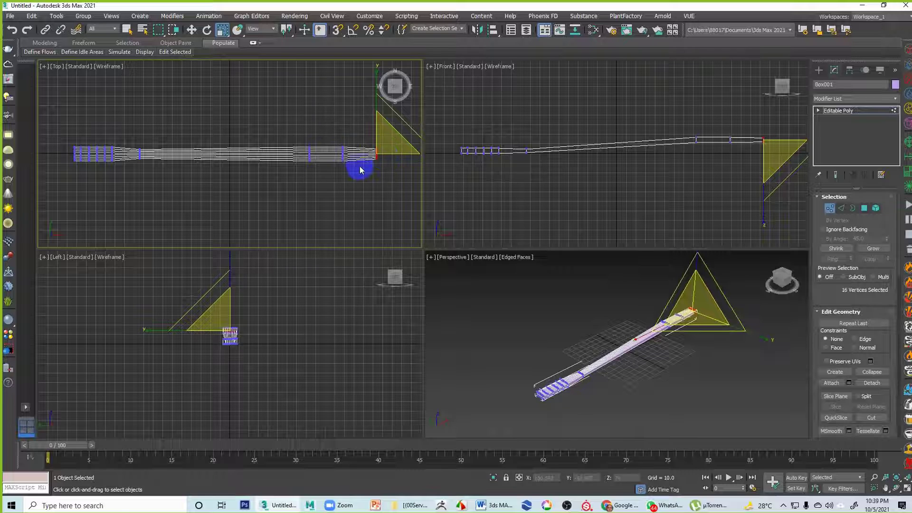
{"action": "left_click_drag", "start_coordinate": [338, 141], "coordinate": [312, 138]}
{"action": "left_click", "coordinate": [294, 179]}
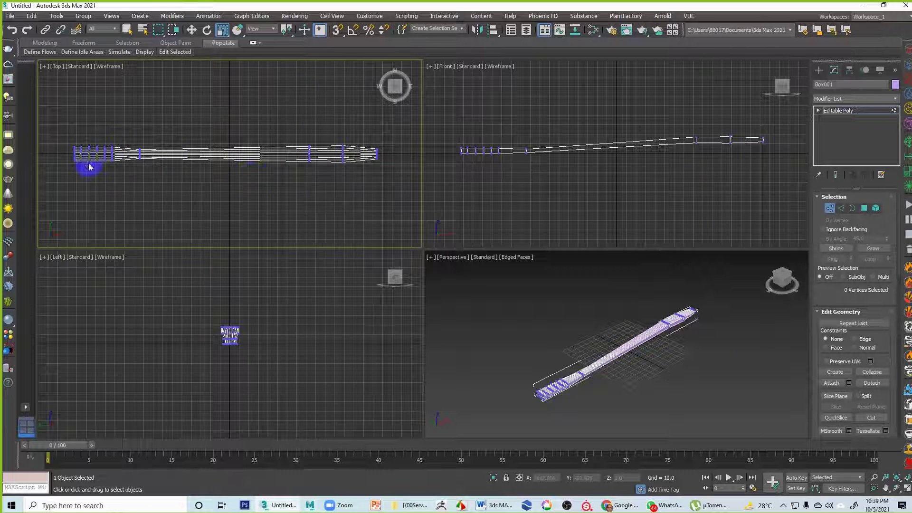
Move the 12 inner vertices of the head's end column slightly outward in the Top view, leaving the corner vertices behind.
{"action": "middle_click_drag", "start_coordinate": [56, 172], "coordinate": [150, 190]}
{"action": "scroll", "coordinate": [150, 190], "scroll_direction": "up", "scroll_amount": 2}
{"action": "scroll", "coordinate": [149, 194], "scroll_direction": "up", "scroll_amount": 3}
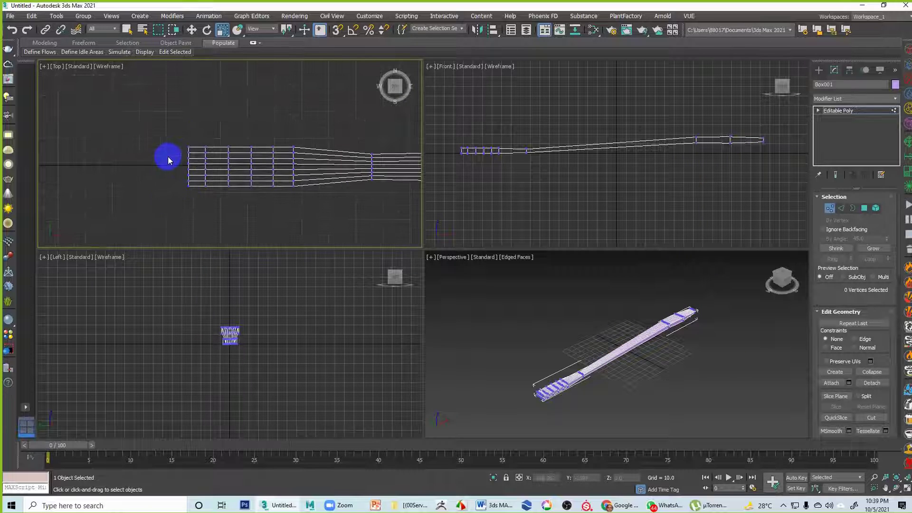
{"action": "left_click_drag", "start_coordinate": [176, 152], "coordinate": [197, 186]}
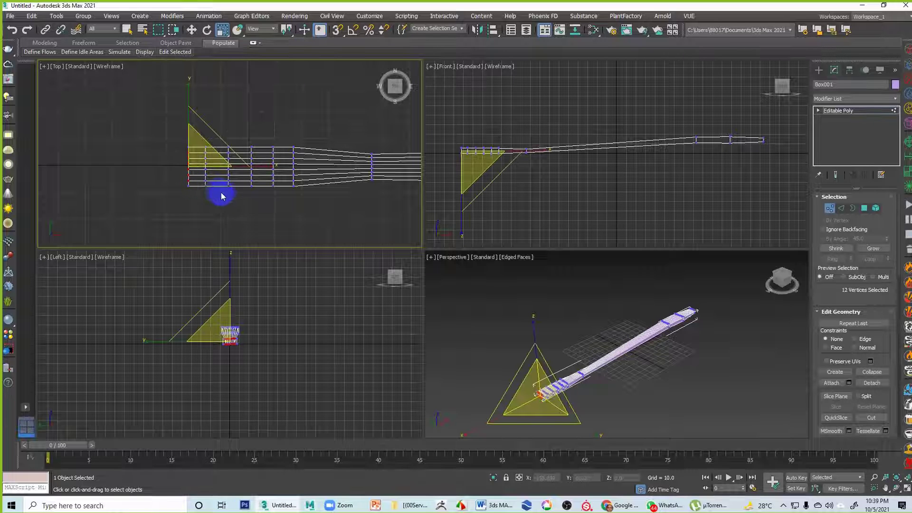
{"action": "key", "text": "w"}
{"action": "left_click", "coordinate": [143, 169]}
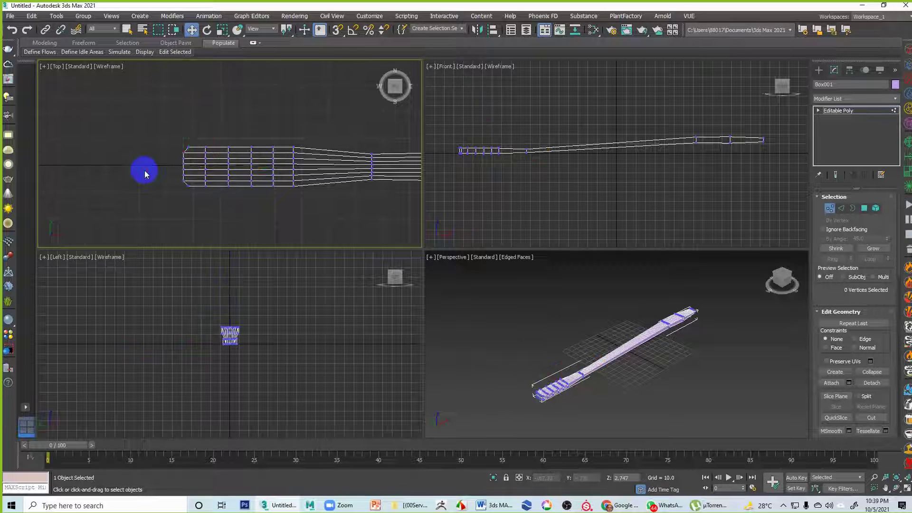
Round the head's tip by moving the middle vertices outward, followed by the 4 central vertices a little further.
{"action": "scroll", "coordinate": [178, 172], "scroll_direction": "up", "scroll_amount": 4}
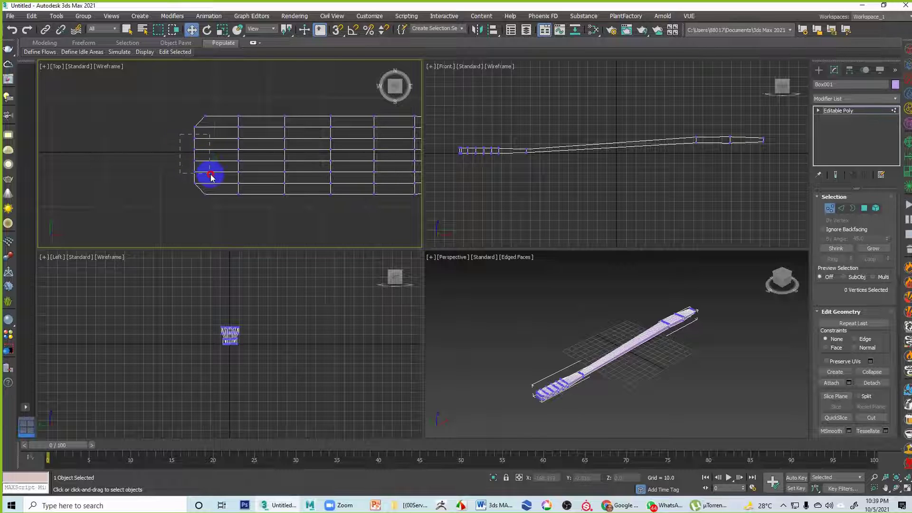
{"action": "left_click_drag", "start_coordinate": [211, 177], "coordinate": [213, 175]}
{"action": "left_click", "coordinate": [180, 157]}
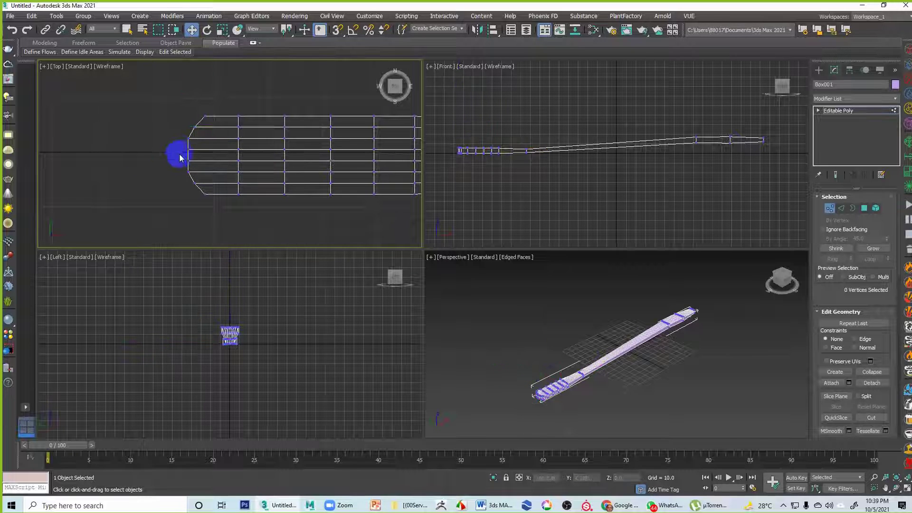
{"action": "left_click_drag", "start_coordinate": [200, 168], "coordinate": [217, 164]}
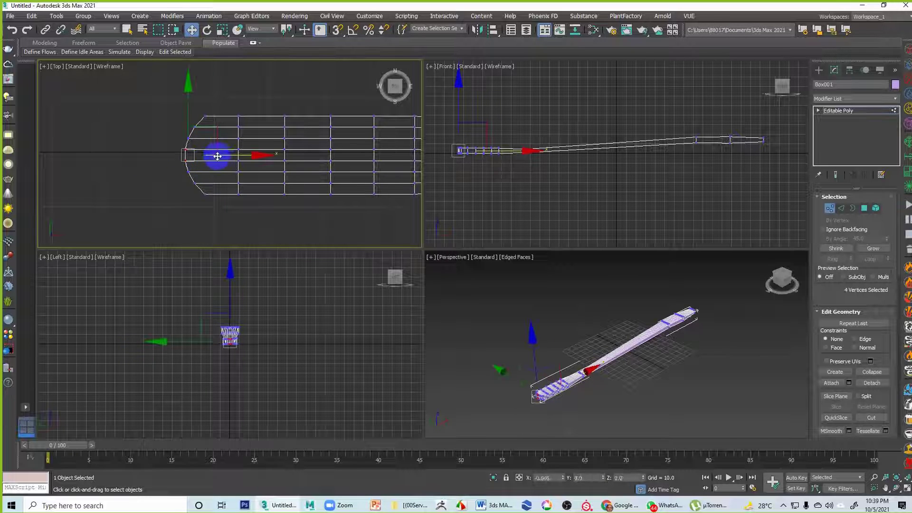
{"action": "left_click", "coordinate": [153, 170]}
Scale the head's inner vertex columns wider in the Top view, the two middle columns more than the two outer ones, to bulge its sides.
{"action": "scroll", "coordinate": [276, 196], "scroll_direction": "down", "scroll_amount": 2}
{"action": "middle_click_drag", "start_coordinate": [289, 200], "coordinate": [243, 201]}
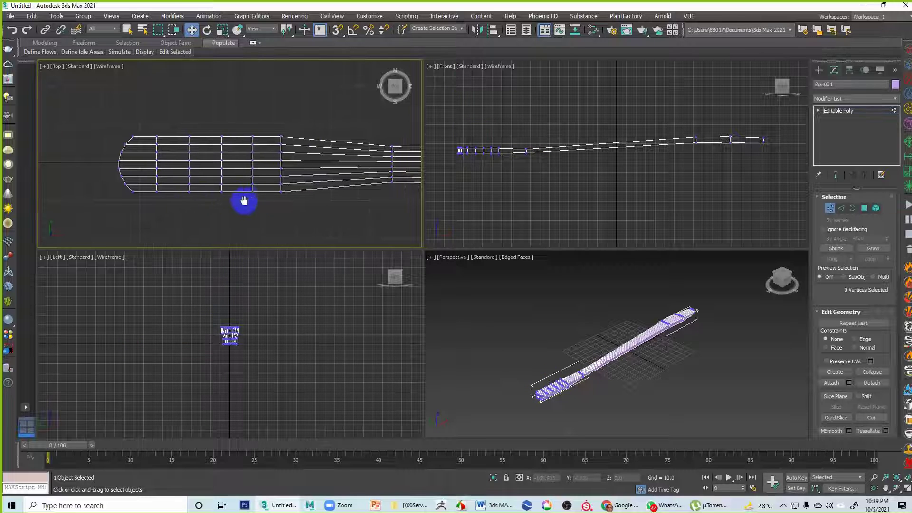
{"action": "middle_click_drag", "start_coordinate": [636, 382], "coordinate": [589, 379], "text": "alt"}
{"action": "scroll", "coordinate": [605, 383], "scroll_direction": "up", "scroll_amount": 2}
{"action": "scroll", "coordinate": [604, 382], "scroll_direction": "up", "scroll_amount": 3}
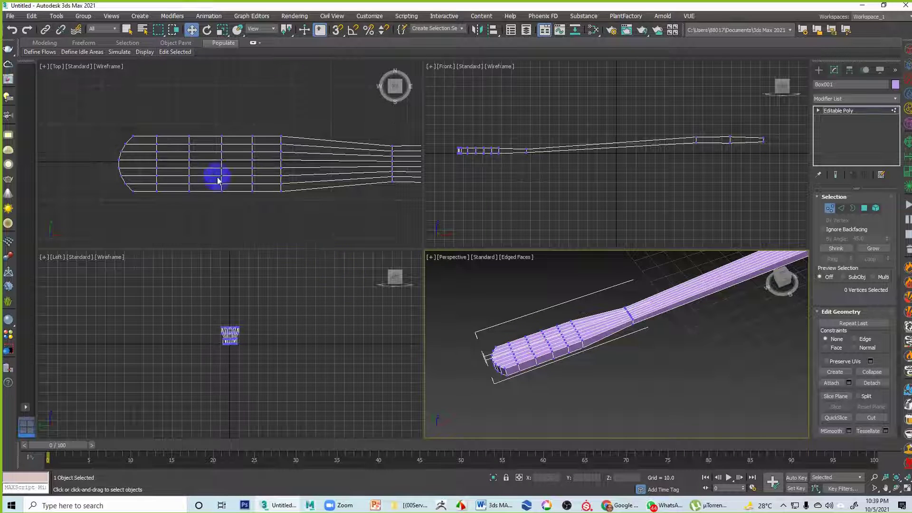
{"action": "middle_click_drag", "start_coordinate": [174, 173], "coordinate": [202, 167]}
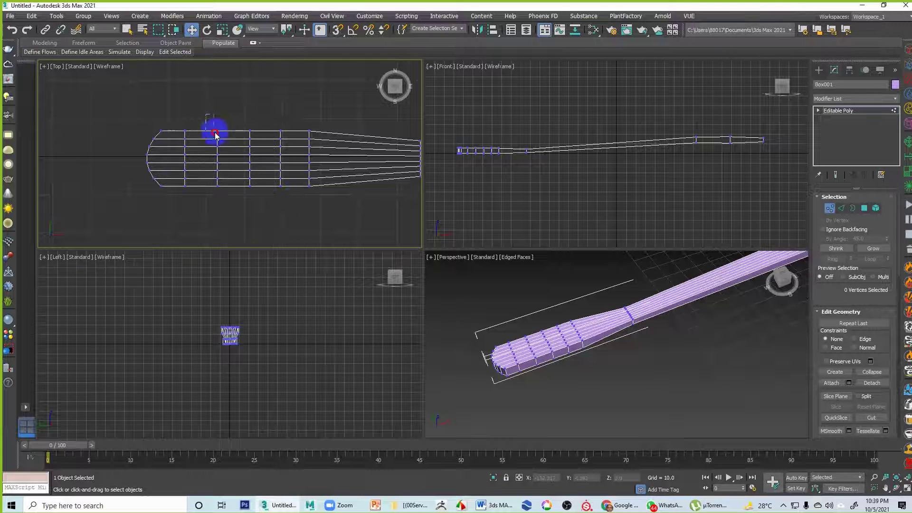
{"action": "left_click_drag", "start_coordinate": [185, 132], "coordinate": [200, 216]}
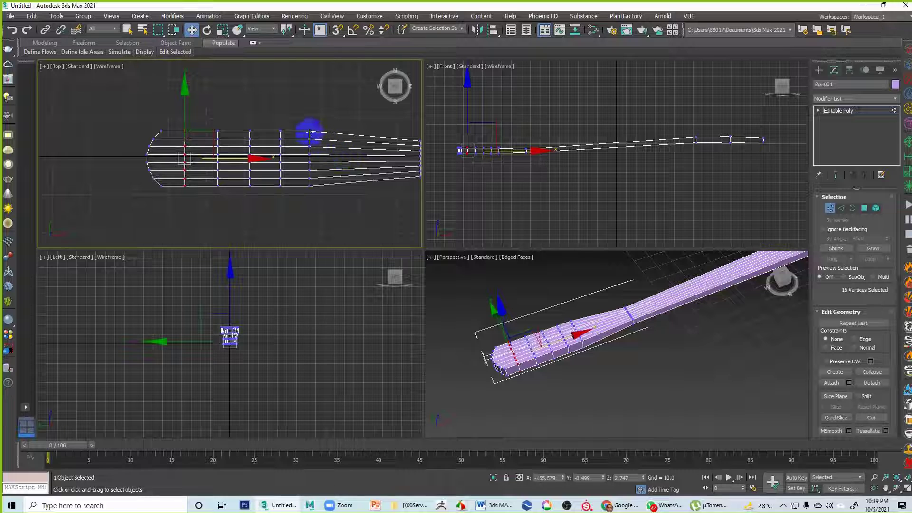
{"action": "left_click_drag", "start_coordinate": [280, 122], "coordinate": [292, 207], "text": "ctrl"}
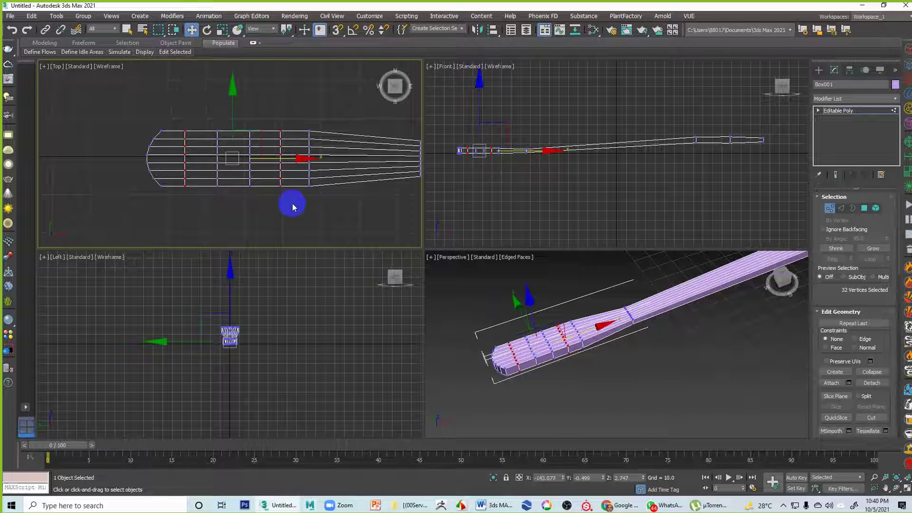
{"action": "key", "text": "r"}
{"action": "left_click_drag", "start_coordinate": [232, 85], "coordinate": [264, 204]}
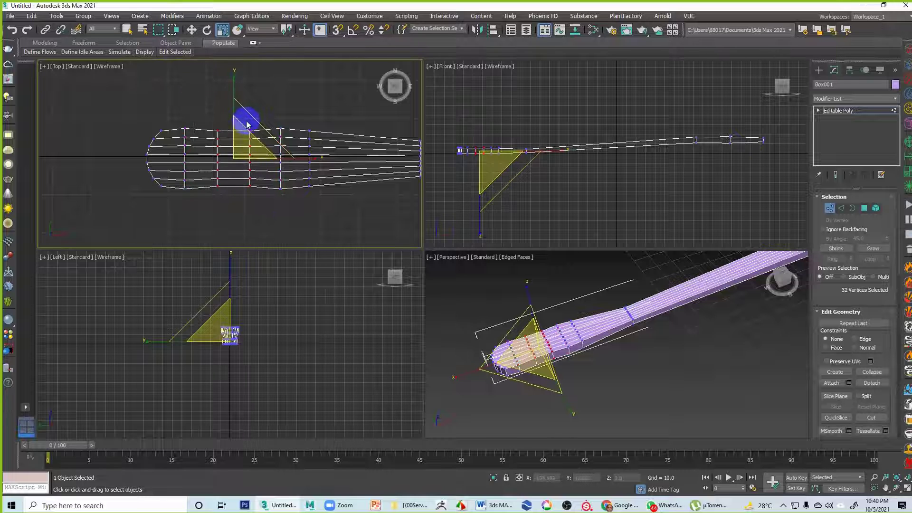
{"action": "left_click_drag", "start_coordinate": [234, 87], "coordinate": [235, 82]}
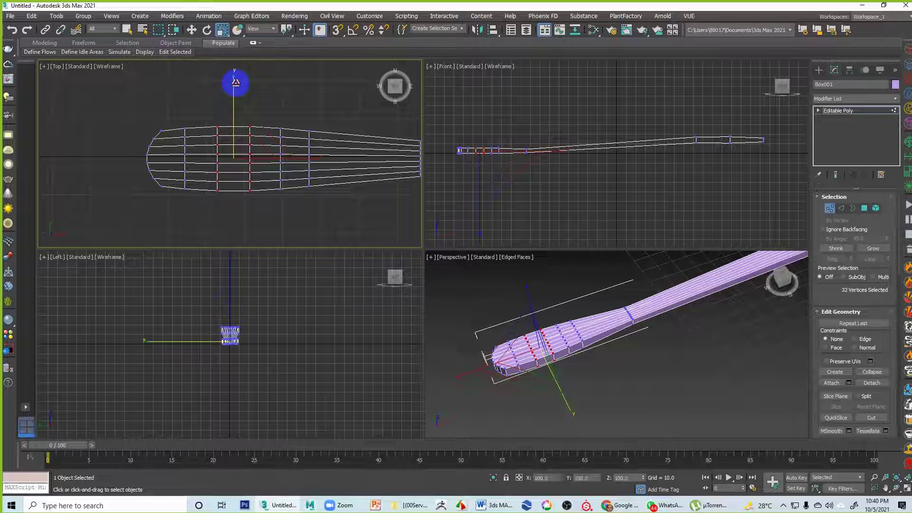
Leave vertex editing and apply a TurboSmooth modifier to the whole toothbrush body.
{"action": "middle_click_drag", "start_coordinate": [632, 376], "coordinate": [606, 387], "text": "alt"}
{"action": "left_click", "coordinate": [570, 368]}
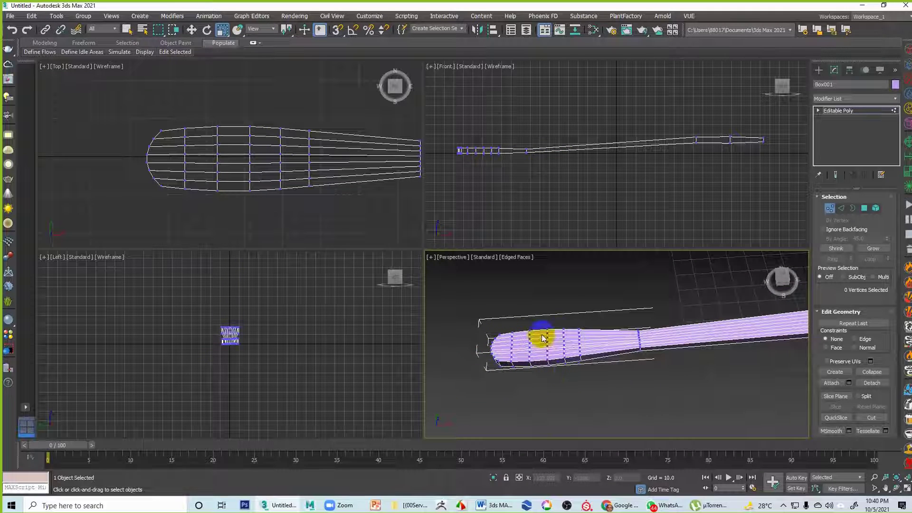
{"action": "left_click", "coordinate": [830, 210]}
{"action": "left_click", "coordinate": [602, 281]}
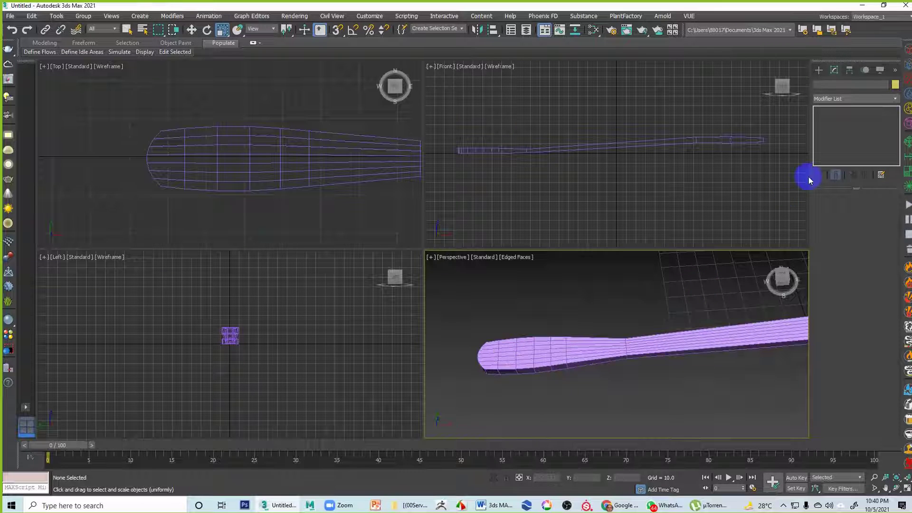
{"action": "left_click", "coordinate": [818, 70]}
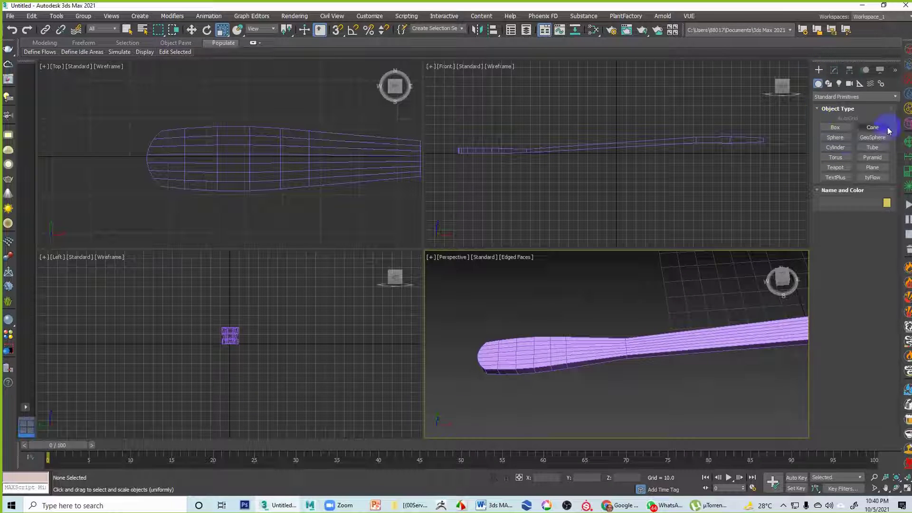
{"action": "middle_click_drag", "start_coordinate": [672, 309], "coordinate": [661, 356]}
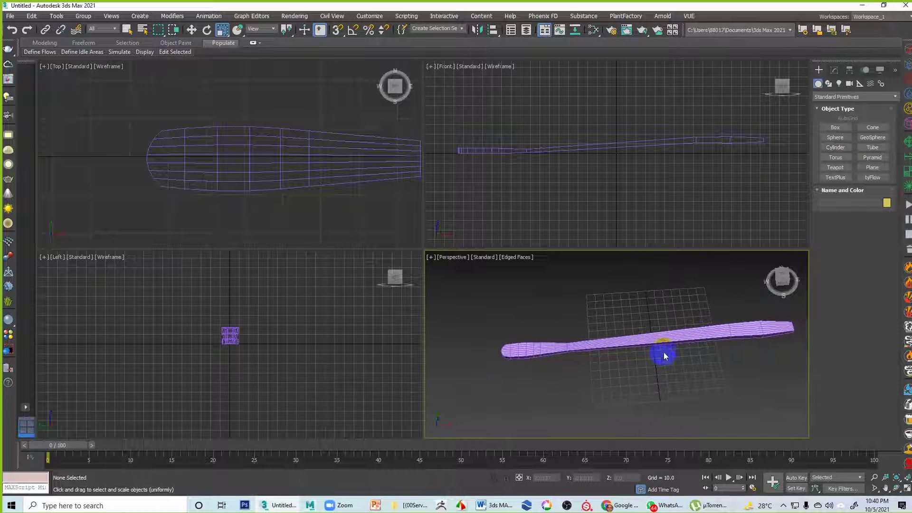
{"action": "left_click", "coordinate": [669, 337]}
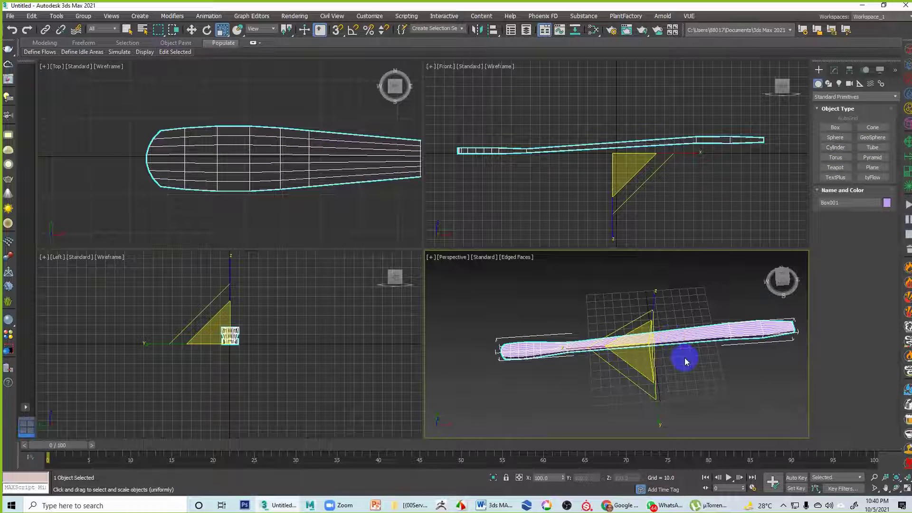
{"action": "left_click", "coordinate": [834, 70]}
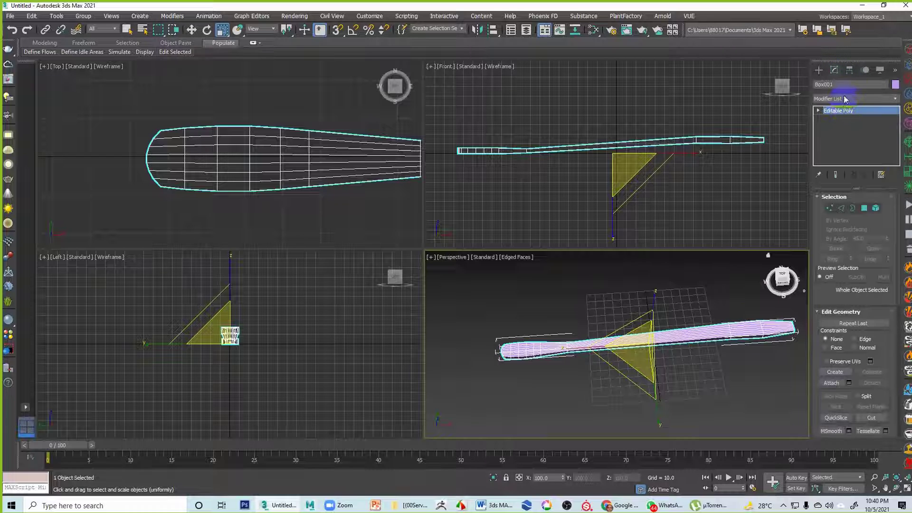
{"action": "left_click", "coordinate": [844, 97]}
{"action": "key", "text": "t"}
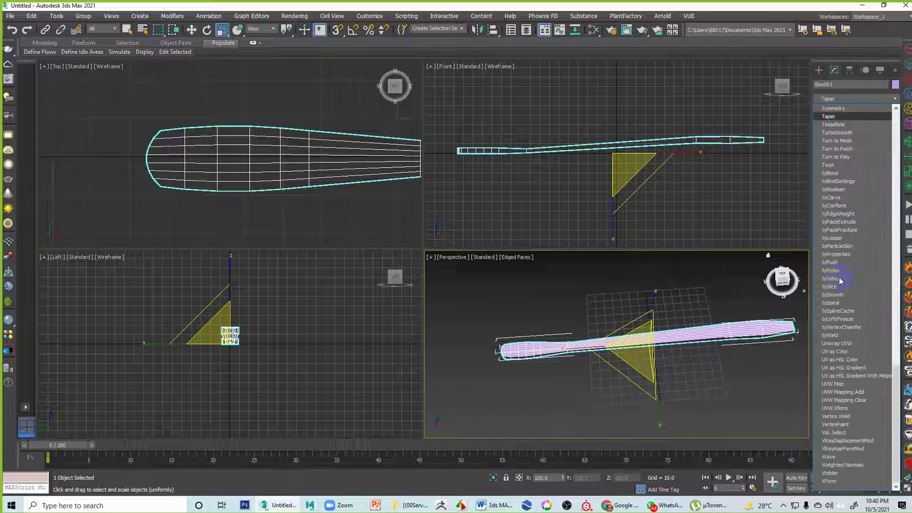
{"action": "left_click", "coordinate": [862, 133]}
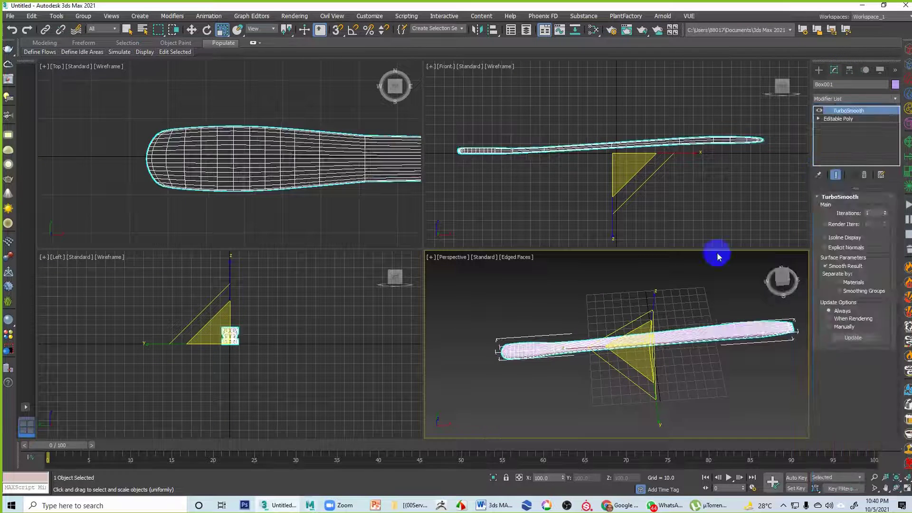
Hide the edged faces in the Perspective view, maximize it and examine the smoothed body from the side.
{"action": "left_click", "coordinate": [589, 301]}
{"action": "key", "text": "F4"}
{"action": "left_click", "coordinate": [631, 389]}
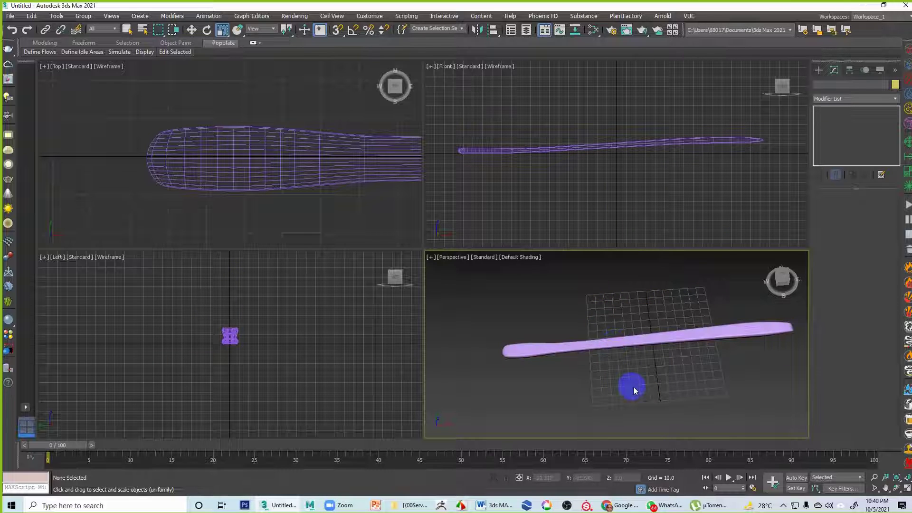
{"action": "key", "text": "alt+w"}
{"action": "middle_click_drag", "start_coordinate": [590, 372], "coordinate": [515, 305], "text": "alt"}
{"action": "middle_click_drag", "start_coordinate": [567, 295], "coordinate": [524, 275], "text": "alt"}
Raise the 48 vertices at the handle's wide end by about 3.3 units with the smoothed result shown, then leave vertex editing.
{"action": "left_click", "coordinate": [549, 223]}
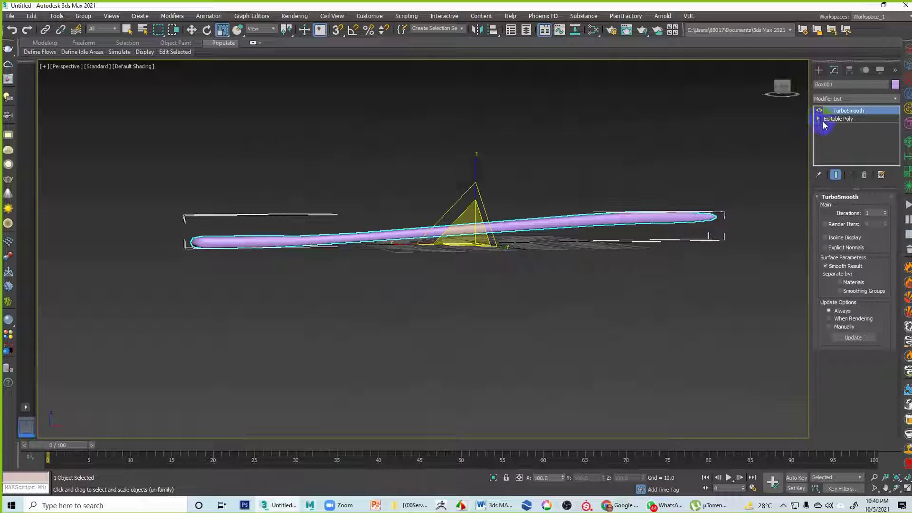
{"action": "left_click", "coordinate": [833, 128]}
{"action": "left_click", "coordinate": [835, 176]}
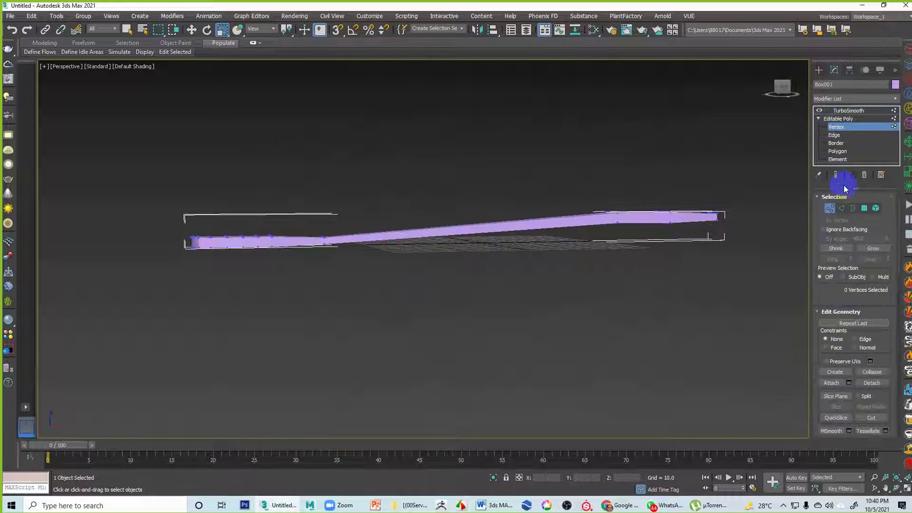
{"action": "left_click", "coordinate": [835, 175]}
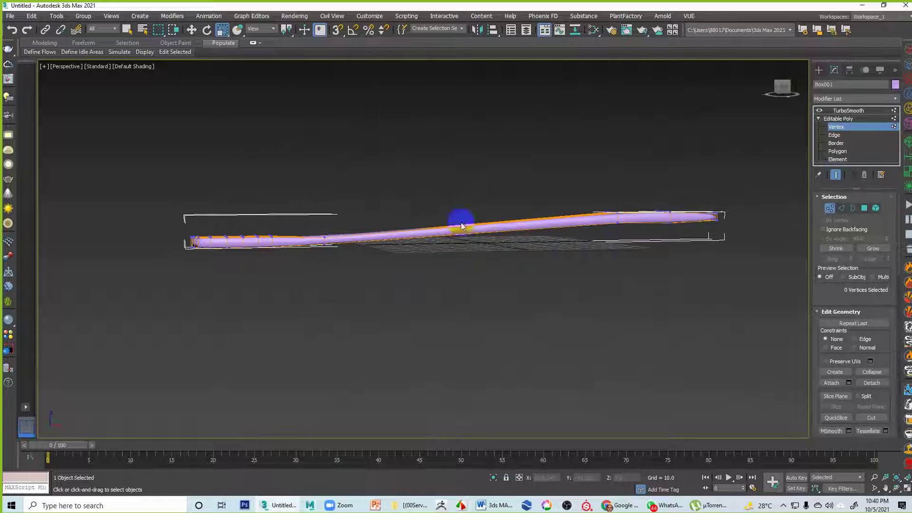
{"action": "middle_click_drag", "start_coordinate": [530, 168], "coordinate": [459, 157], "text": "alt"}
{"action": "left_click_drag", "start_coordinate": [453, 133], "coordinate": [773, 266]}
{"action": "key", "text": "w"}
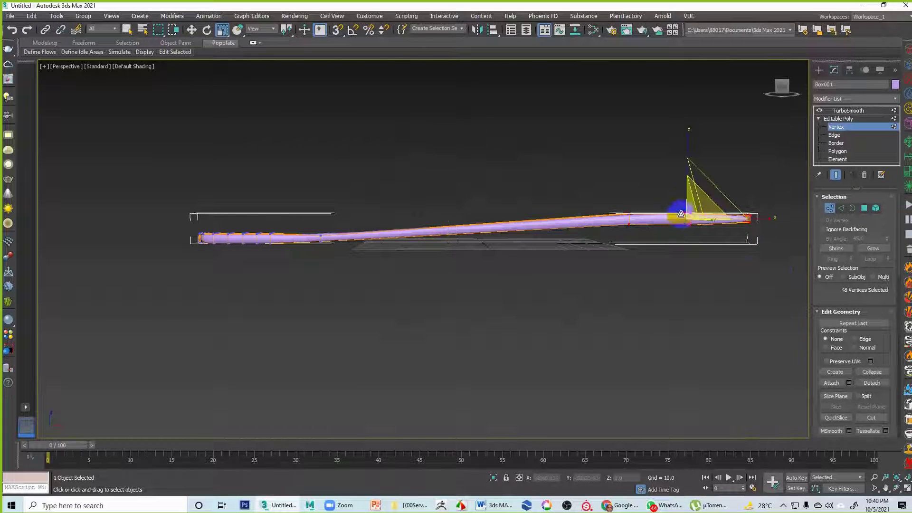
{"action": "left_click_drag", "start_coordinate": [691, 161], "coordinate": [686, 153]}
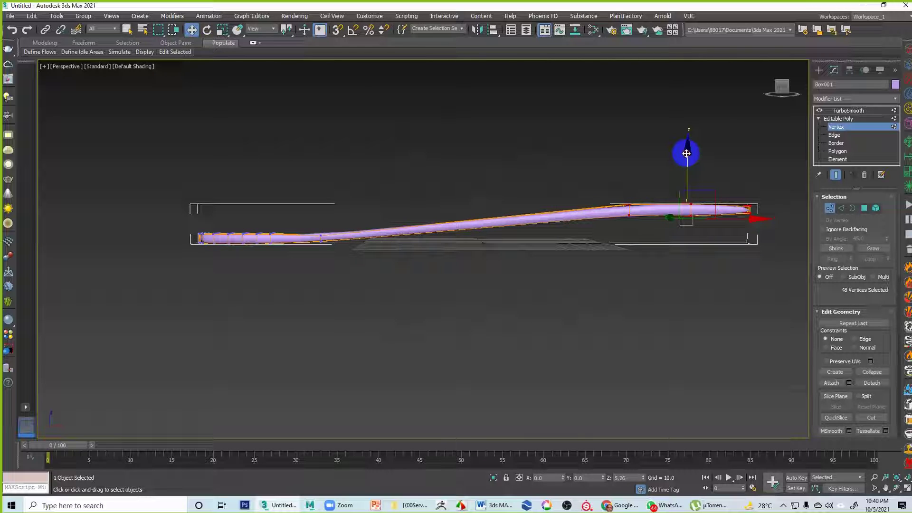
{"action": "middle_click_drag", "start_coordinate": [543, 203], "coordinate": [546, 228], "text": "alt"}
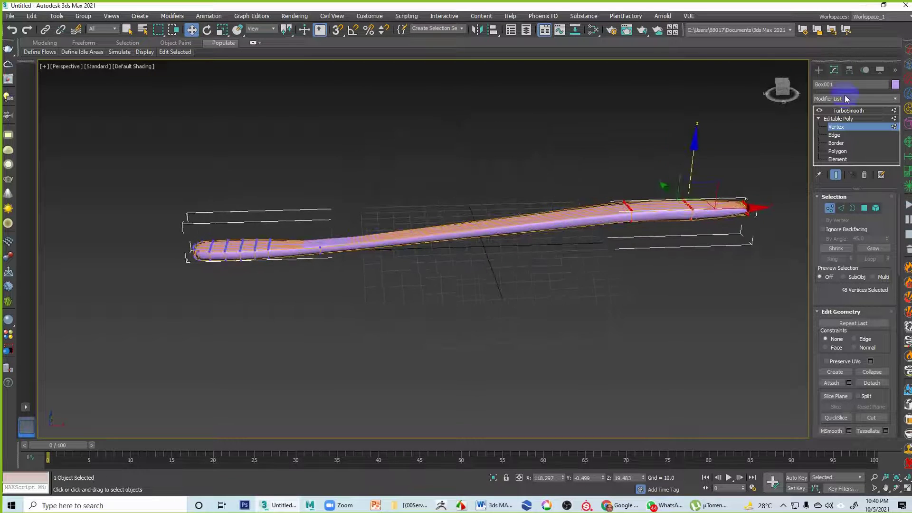
{"action": "left_click", "coordinate": [848, 110]}
{"action": "left_click", "coordinate": [678, 112]}
Select the toothbrush body, turn edged faces back on and bring the head into close view.
{"action": "middle_click_drag", "start_coordinate": [481, 205], "coordinate": [486, 255], "text": "alt"}
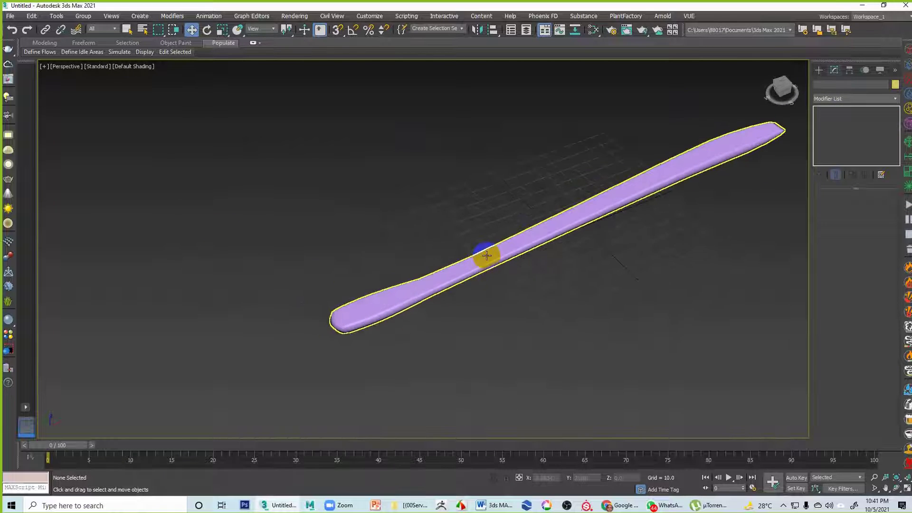
{"action": "left_click", "coordinate": [404, 304]}
{"action": "scroll", "coordinate": [425, 291], "scroll_direction": "up", "scroll_amount": 1}
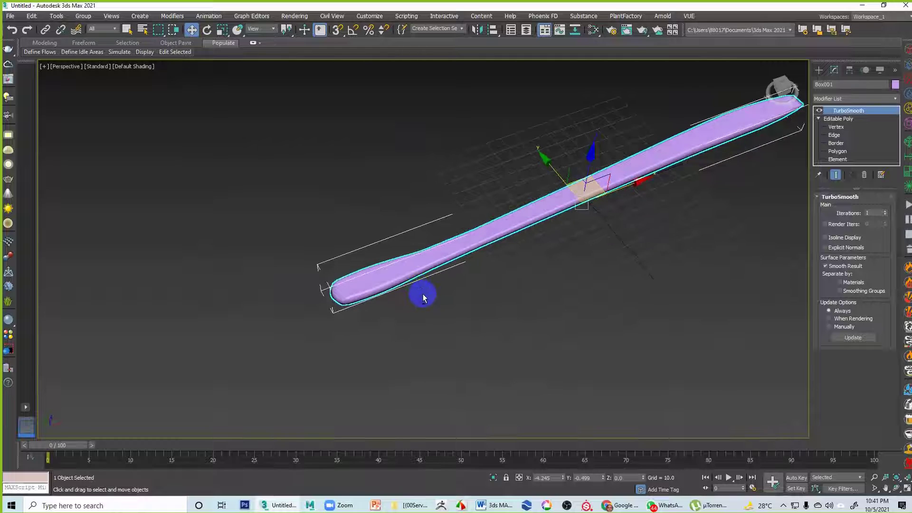
{"action": "key", "text": "F4"}
{"action": "scroll", "coordinate": [433, 298], "scroll_direction": "up", "scroll_amount": 3}
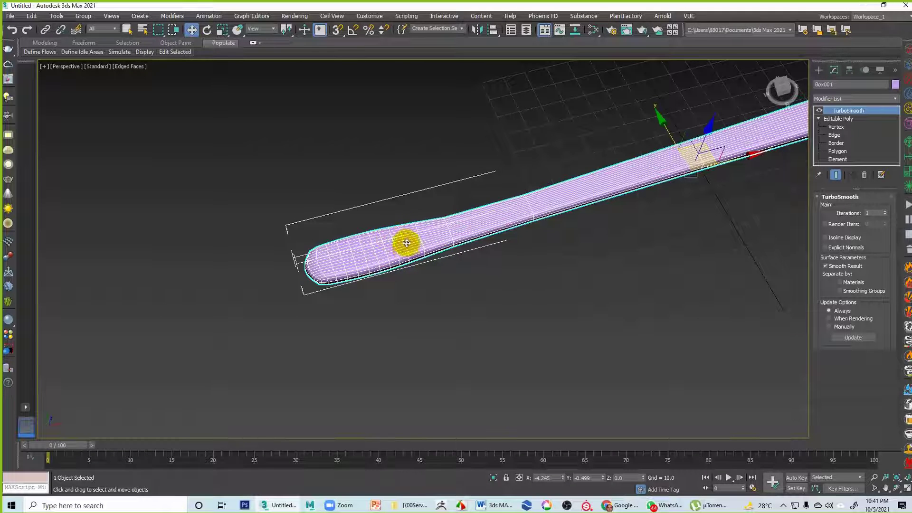
{"action": "scroll", "coordinate": [458, 276], "scroll_direction": "up", "scroll_amount": 4}
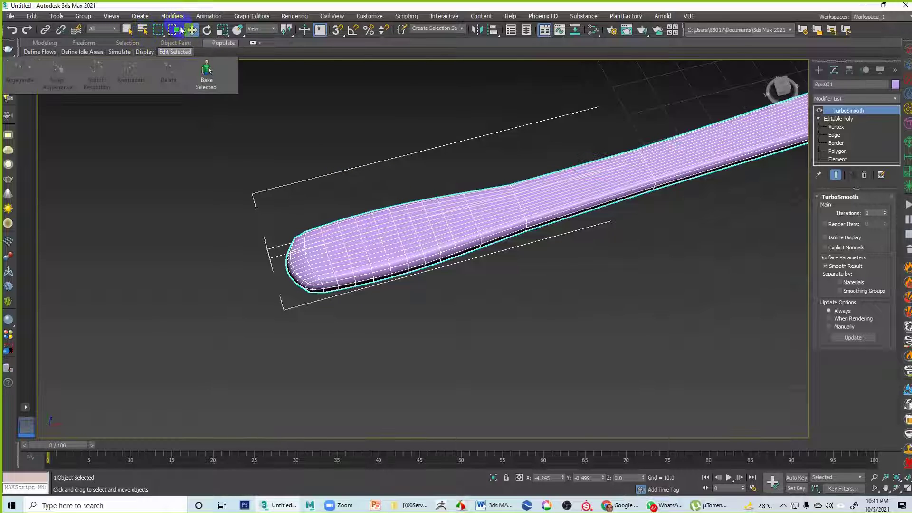
Set up object selection with a paint region and enter the body's polygon level with Ignore Backfacing enabled.
{"action": "left_click", "coordinate": [129, 31]}
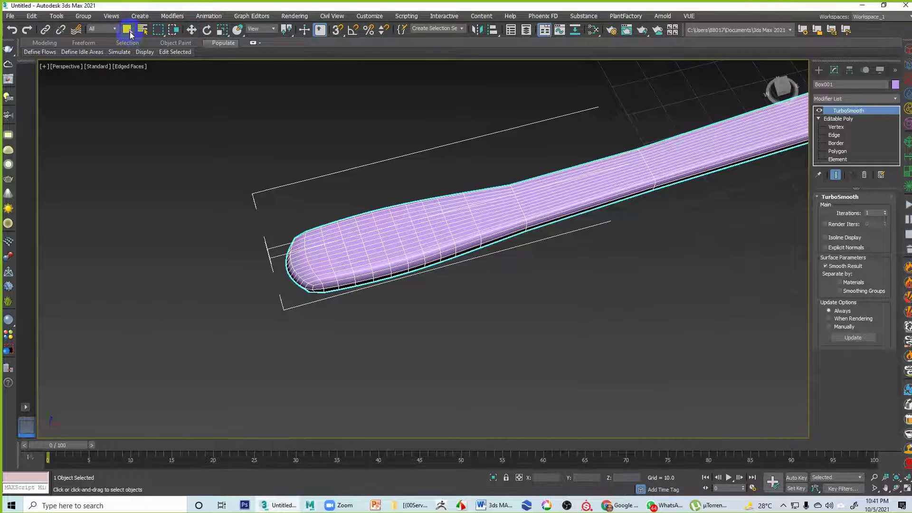
{"action": "left_click_drag", "start_coordinate": [158, 29], "coordinate": [160, 107]}
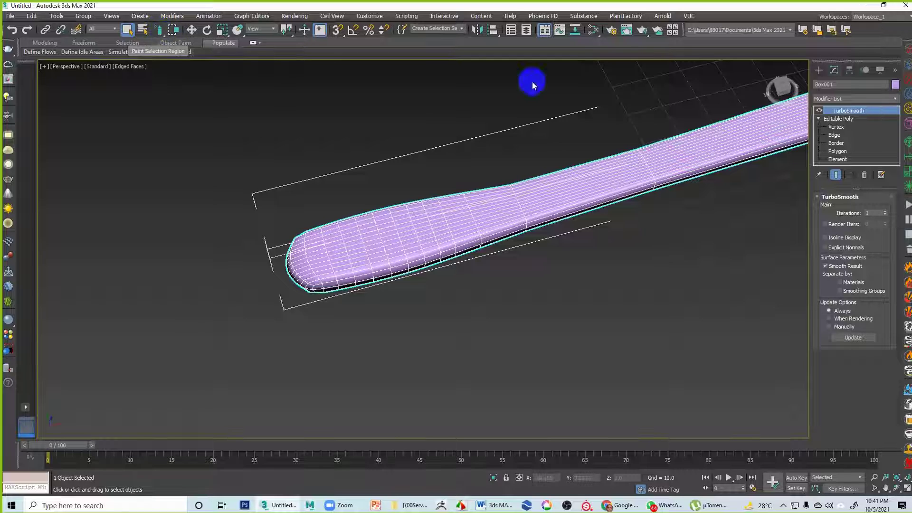
{"action": "left_click", "coordinate": [837, 151]}
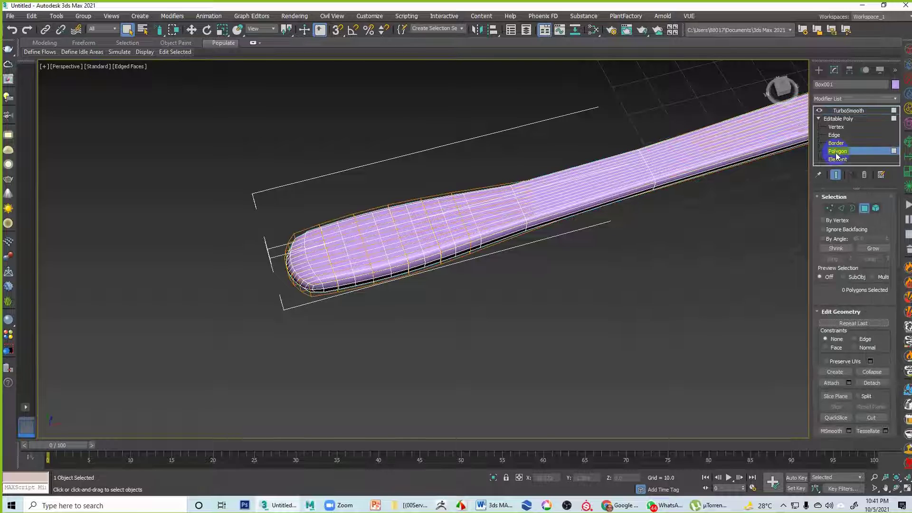
{"action": "left_click", "coordinate": [824, 229]}
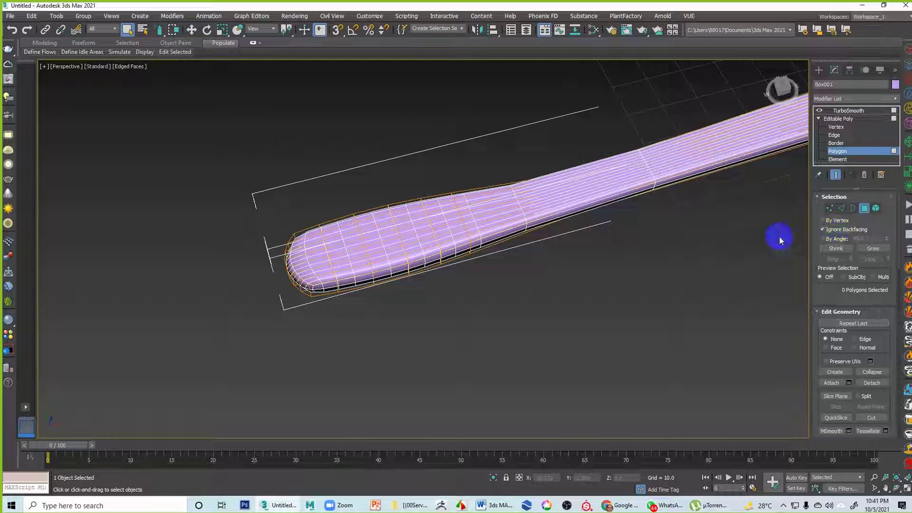
Try paint-selecting the 35 polygons on the head's upper face, then clear the selection.
{"action": "left_click", "coordinate": [301, 247]}
{"action": "left_click", "coordinate": [331, 241], "text": "ctrl"}
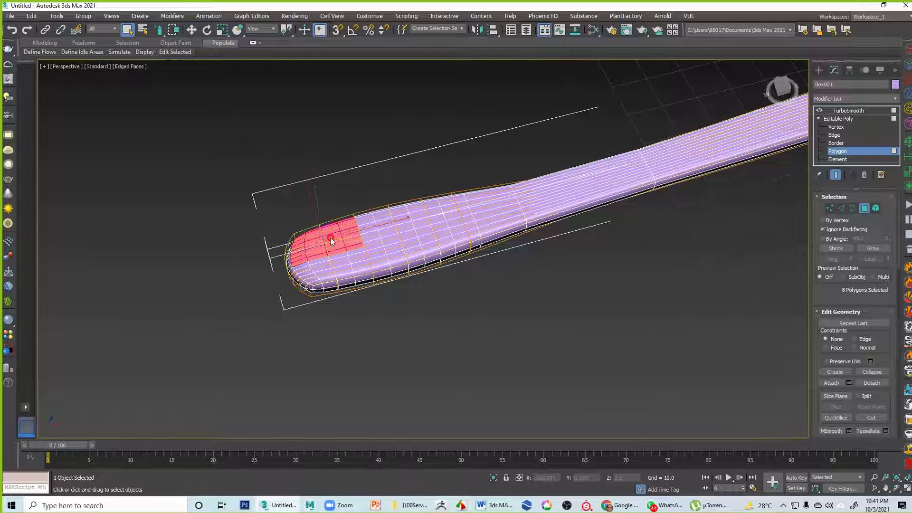
{"action": "mouse_move", "coordinate": [416, 220]}
{"action": "left_mouse_down"}
{"action": "mouse_move", "coordinate": [433, 218]}
{"action": "mouse_move", "coordinate": [420, 213]}
{"action": "mouse_move", "coordinate": [428, 238]}
{"action": "mouse_move", "coordinate": [325, 269]}
{"action": "left_mouse_up"}
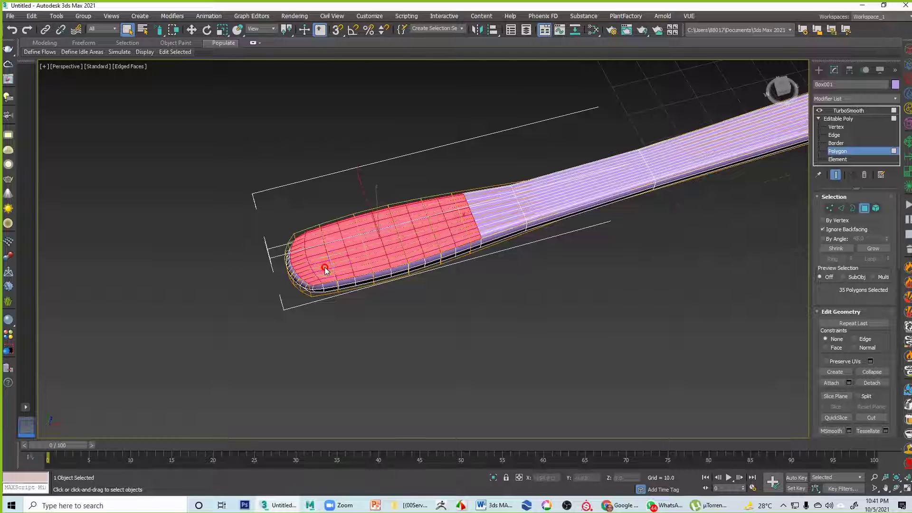
{"action": "middle_click_drag", "start_coordinate": [394, 308], "coordinate": [456, 323], "text": "alt"}
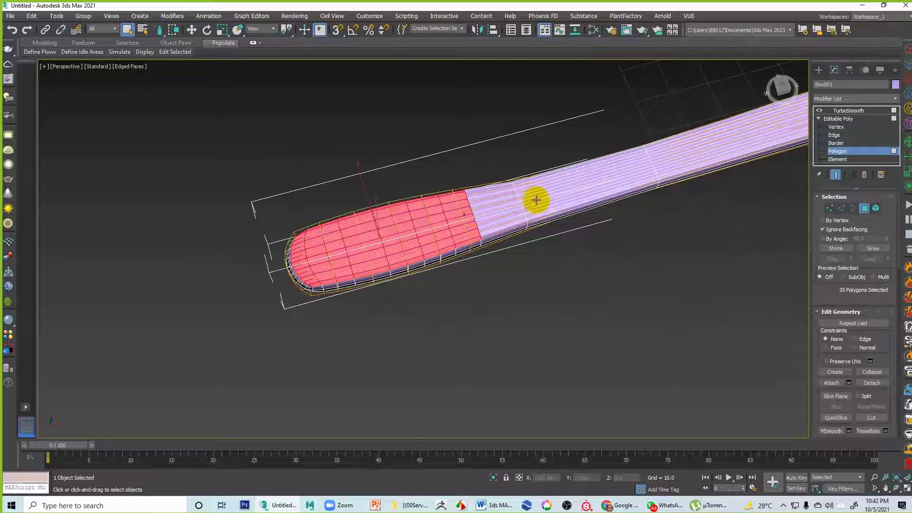
{"action": "left_click", "coordinate": [499, 307]}
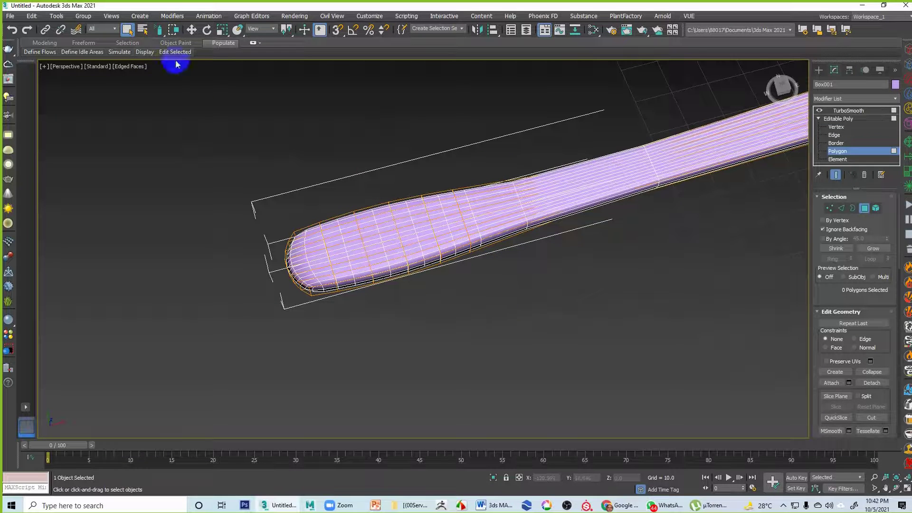
Try a fence selection region drawn as a closed polygon around the head, then clear the selection.
{"action": "left_click_drag", "start_coordinate": [156, 33], "coordinate": [161, 56]}
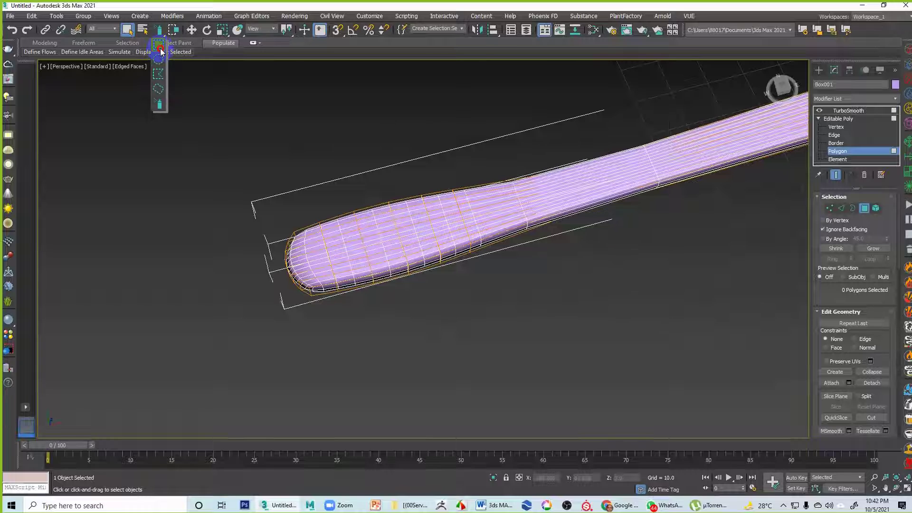
{"action": "left_click_drag", "start_coordinate": [163, 56], "coordinate": [171, 76]}
{"action": "left_click_drag", "start_coordinate": [212, 137], "coordinate": [371, 140]}
{"action": "left_click", "coordinate": [522, 288]}
{"action": "left_click", "coordinate": [359, 415]}
{"action": "left_click", "coordinate": [210, 313]}
{"action": "left_click", "coordinate": [180, 208]}
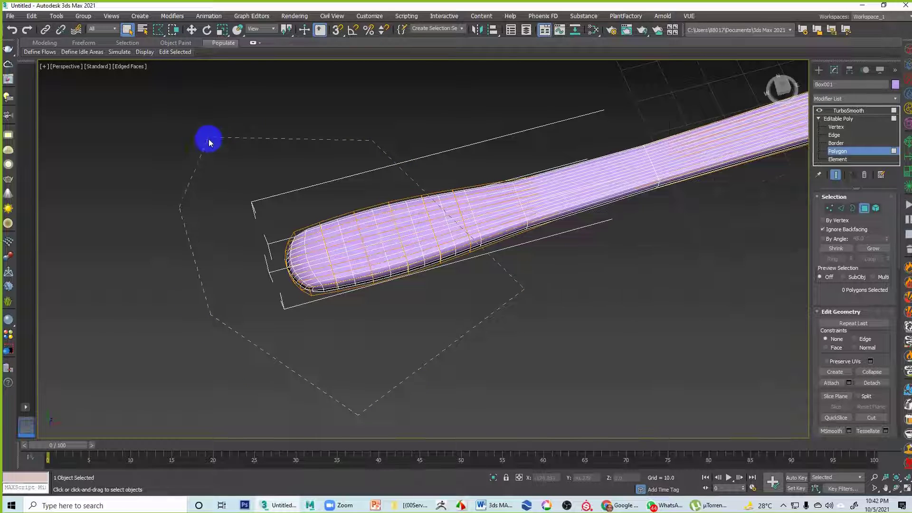
{"action": "left_click", "coordinate": [212, 137]}
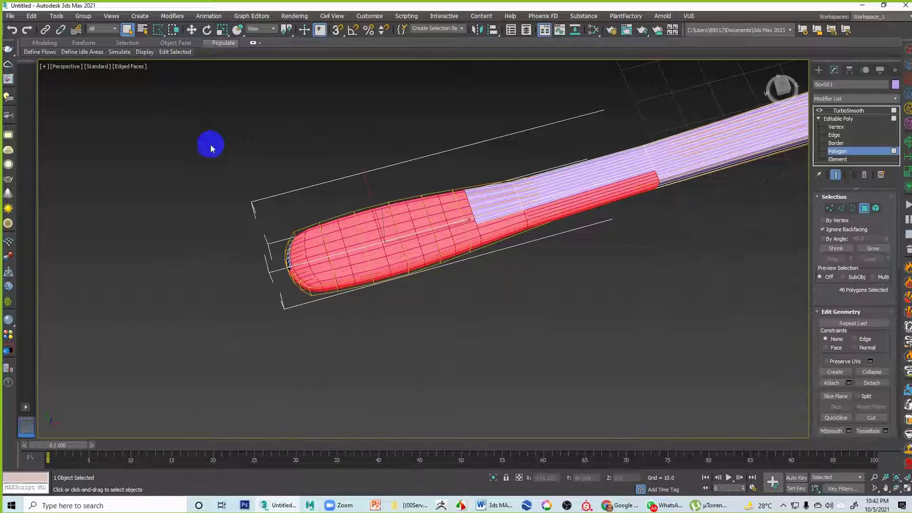
{"action": "left_click", "coordinate": [210, 144]}
Try a freehand lasso selection around the head's polygons, then clear the selection.
{"action": "left_click_drag", "start_coordinate": [161, 34], "coordinate": [165, 90]}
{"action": "mouse_move", "coordinate": [356, 207]}
{"action": "left_mouse_down"}
{"action": "mouse_move", "coordinate": [450, 218]}
{"action": "mouse_move", "coordinate": [332, 281]}
{"action": "mouse_move", "coordinate": [399, 247]}
{"action": "mouse_move", "coordinate": [321, 210]}
{"action": "left_mouse_up"}
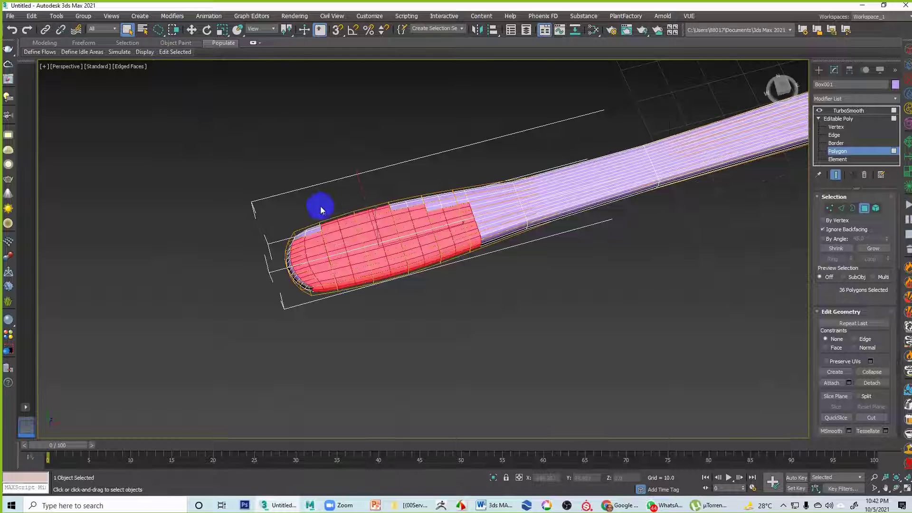
{"action": "left_click", "coordinate": [496, 329]}
{"action": "left_click", "coordinate": [275, 260]}
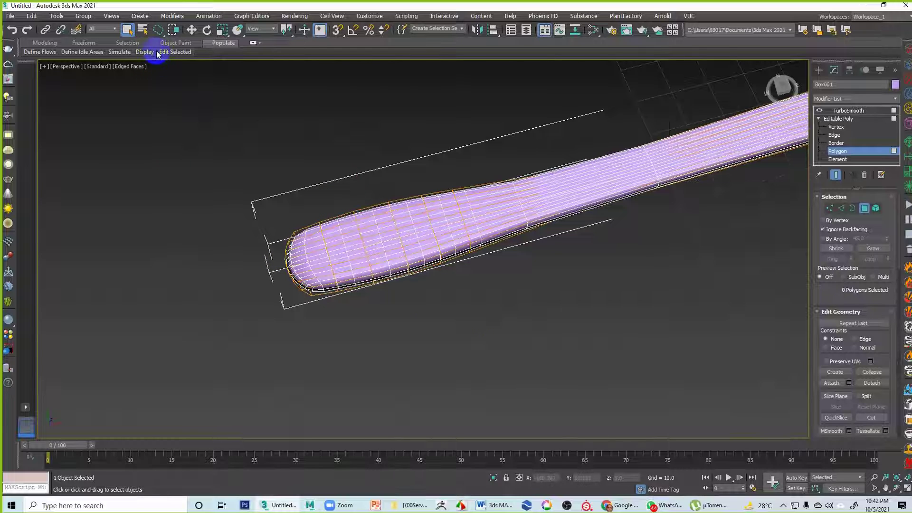
Switch back to the paint selection region and paint-select all 35 polygons on the head's upper face.
{"action": "left_click_drag", "start_coordinate": [158, 29], "coordinate": [162, 105]}
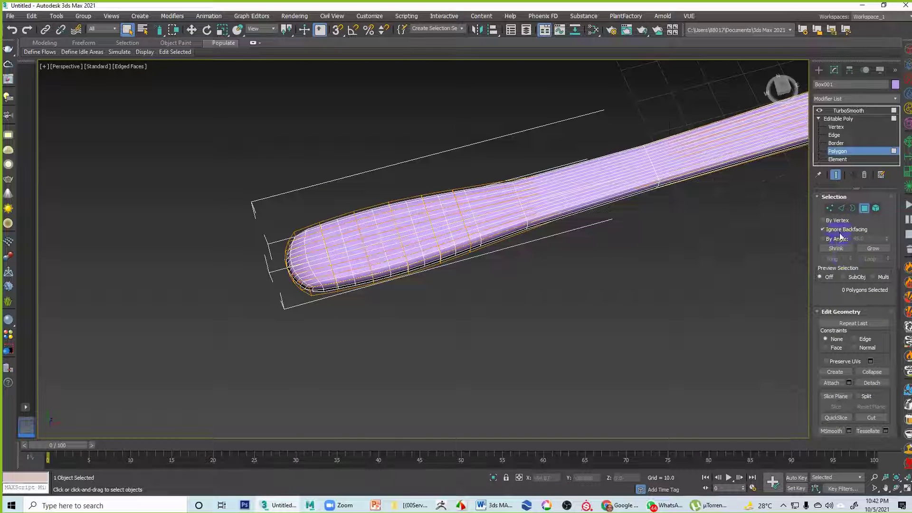
{"action": "mouse_move", "coordinate": [433, 298]}
{"action": "middle_mouse_down", "text": "alt"}
{"action": "mouse_move", "coordinate": [448, 212]}
{"action": "mouse_move", "coordinate": [429, 289]}
{"action": "mouse_move", "coordinate": [444, 286]}
{"action": "mouse_move", "coordinate": [321, 322]}
{"action": "mouse_move", "coordinate": [447, 305]}
{"action": "middle_mouse_up", "text": "alt"}
{"action": "middle_click_drag", "start_coordinate": [294, 309], "coordinate": [322, 287]}
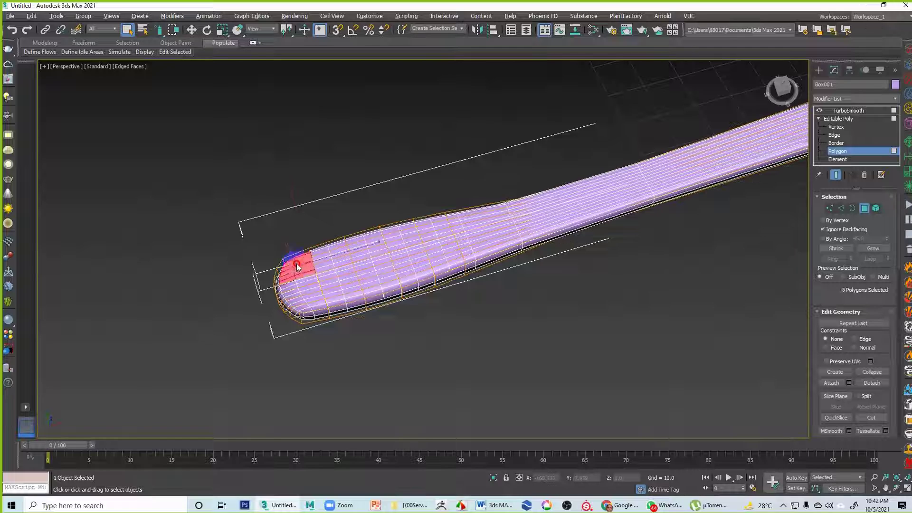
{"action": "left_click", "coordinate": [334, 258], "text": "ctrl"}
{"action": "left_click", "coordinate": [416, 238], "text": "ctrl"}
{"action": "left_click", "coordinate": [417, 248], "text": "ctrl"}
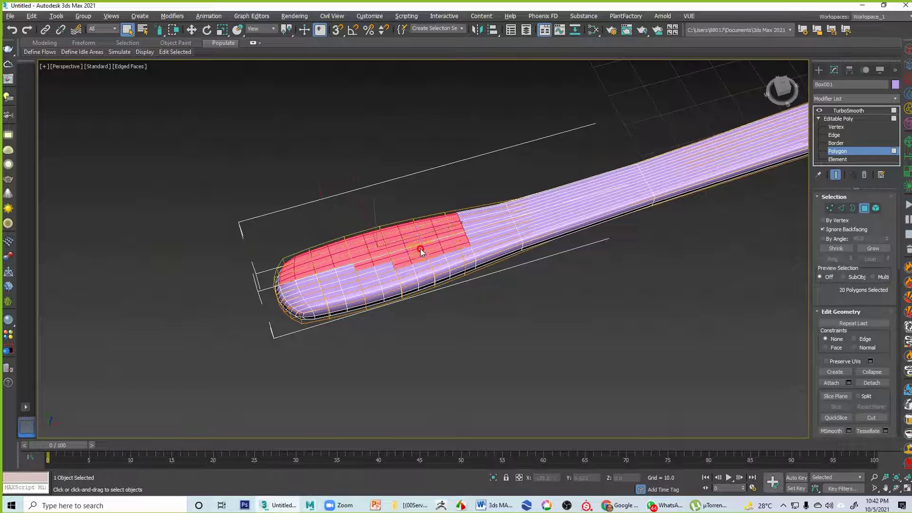
{"action": "left_click", "coordinate": [420, 269], "text": "ctrl"}
{"action": "left_click", "coordinate": [306, 289], "text": "ctrl"}
{"action": "left_click", "coordinate": [340, 295], "text": "ctrl"}
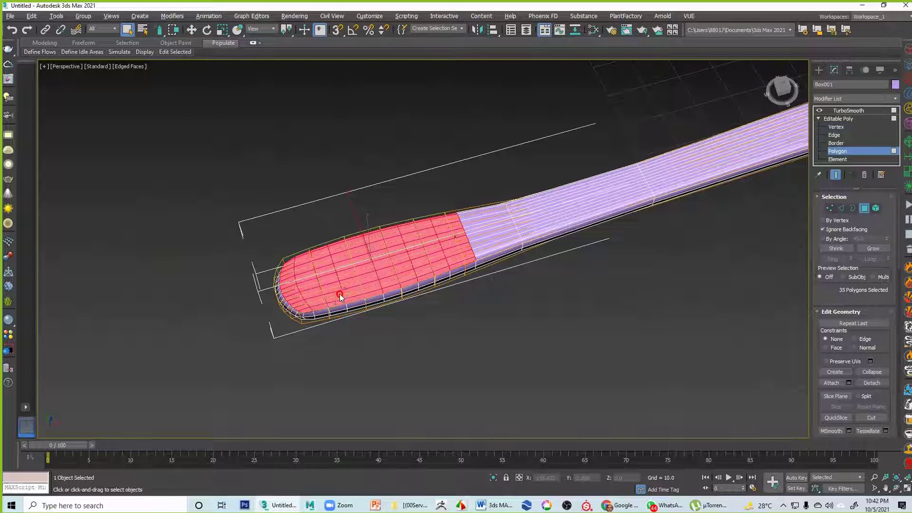
Detach the selected polygons of the head's upper face as a separate object under the default name.
{"action": "middle_click_drag", "start_coordinate": [475, 326], "coordinate": [511, 280], "text": "alt"}
{"action": "middle_click_drag", "start_coordinate": [559, 305], "coordinate": [529, 302]}
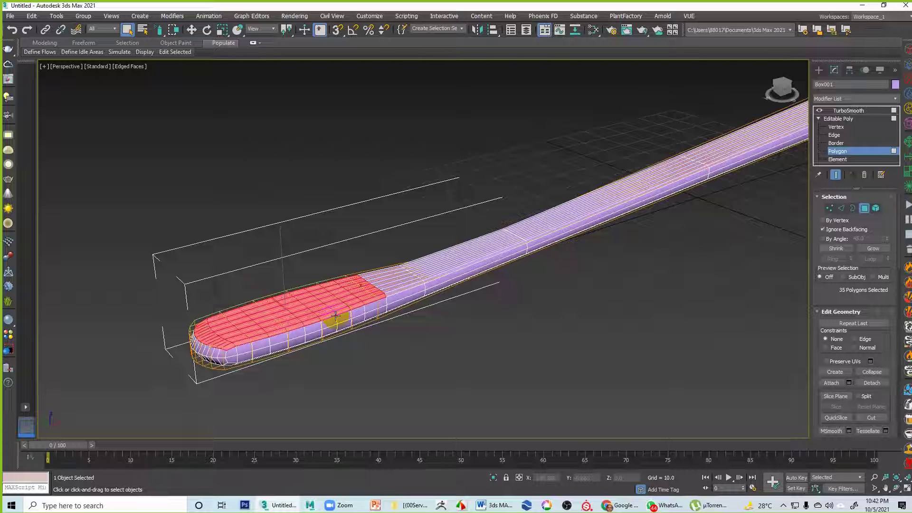
{"action": "left_click", "coordinate": [872, 383]}
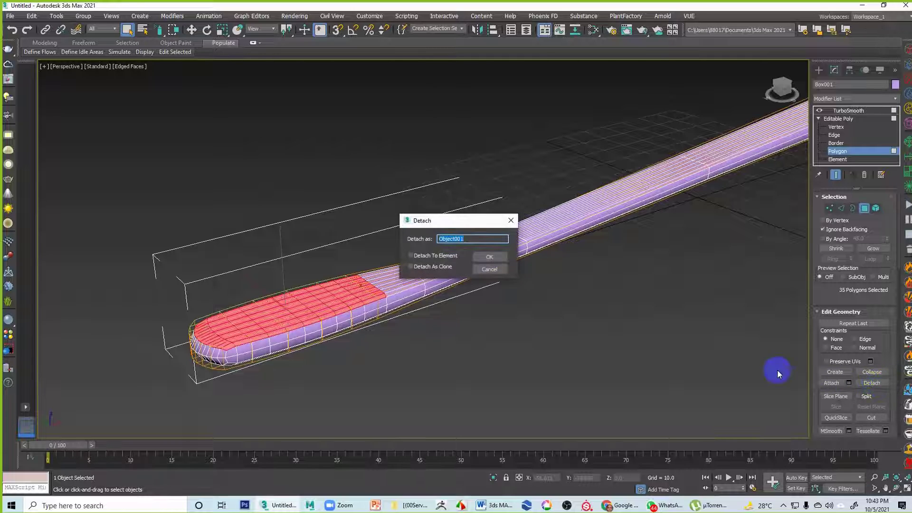
{"action": "left_click", "coordinate": [490, 257]}
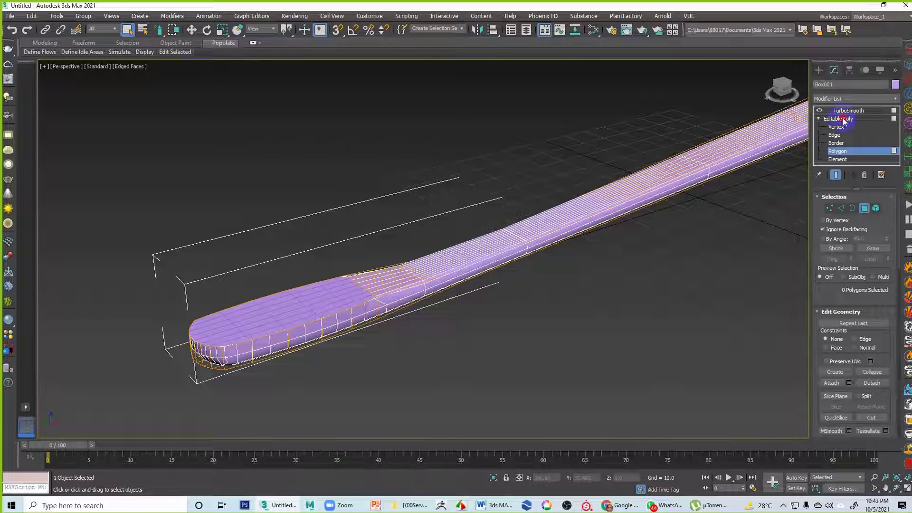
Compare the toothbrush body's shape with TurboSmooth switched off and on, leaving the smoothing on.
{"action": "left_click", "coordinate": [822, 110]}
{"action": "left_click", "coordinate": [820, 111]}
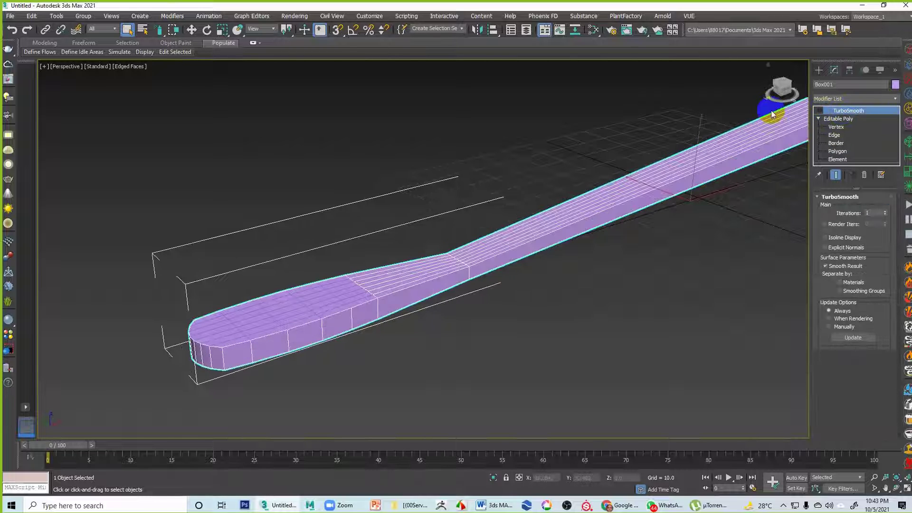
{"action": "left_click", "coordinate": [515, 190]}
{"action": "left_click", "coordinate": [247, 325]}
{"action": "left_click", "coordinate": [346, 336]}
{"action": "left_click", "coordinate": [339, 323]}
{"action": "left_click", "coordinate": [818, 110]}
{"action": "left_click", "coordinate": [508, 133]}
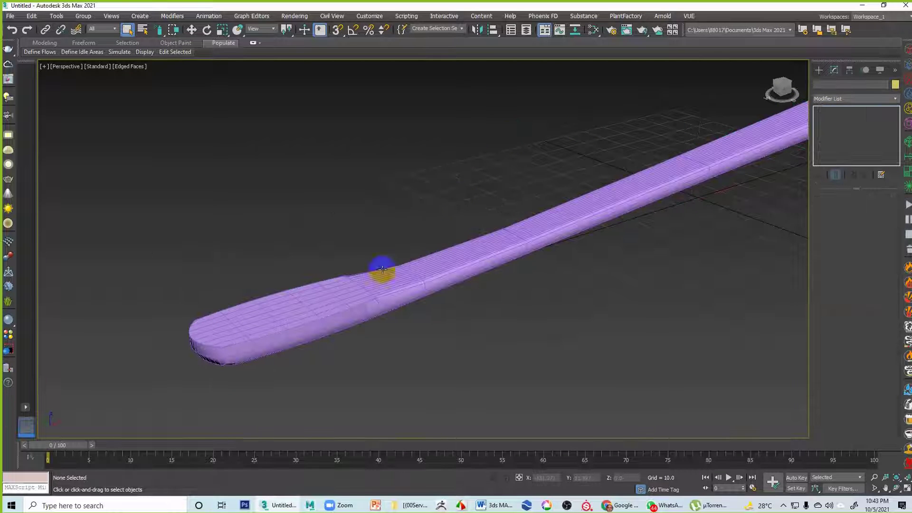
Check the detached surface on top of the brush head by selecting it from different angles, and deselect it.
{"action": "left_click", "coordinate": [288, 305]}
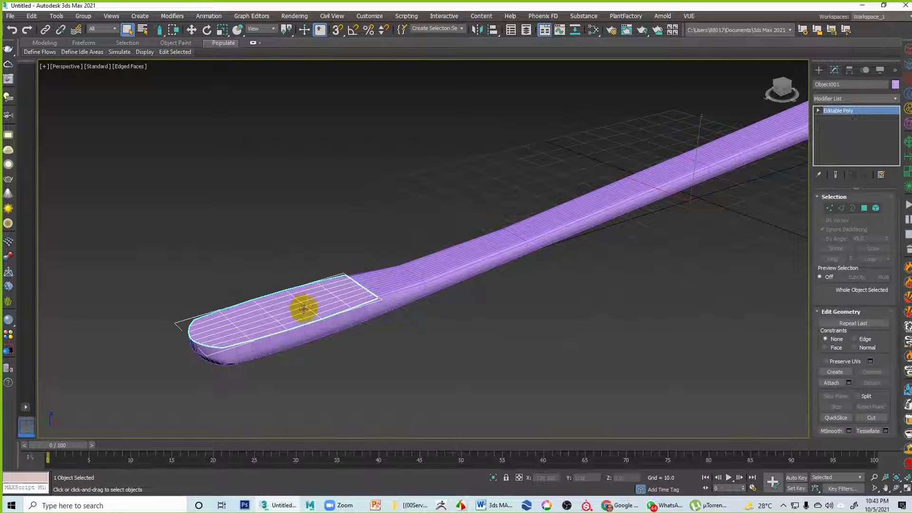
{"action": "key", "text": "w"}
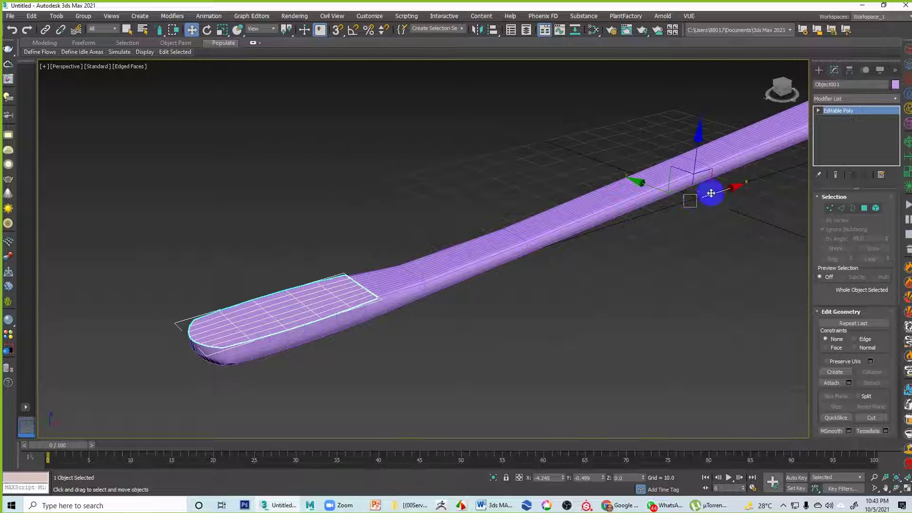
{"action": "left_click", "coordinate": [611, 293]}
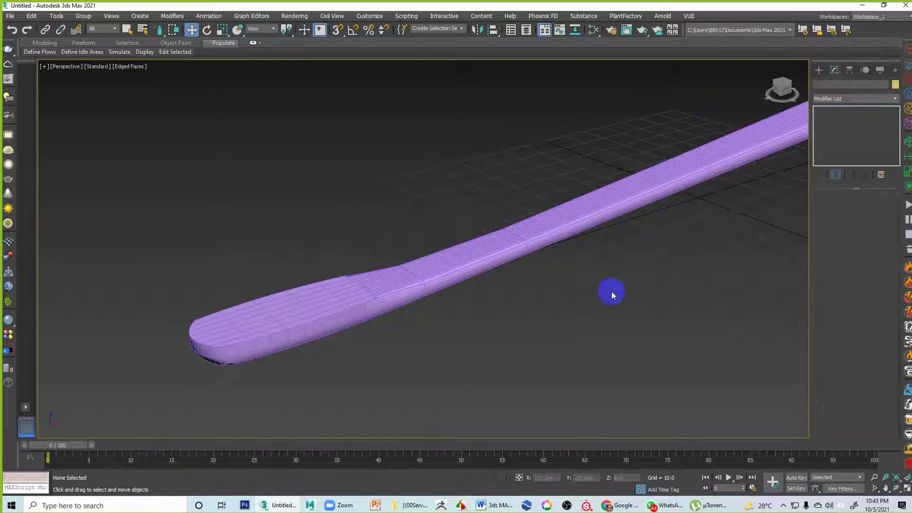
{"action": "middle_click_drag", "start_coordinate": [573, 315], "coordinate": [641, 289], "text": "alt"}
{"action": "left_click", "coordinate": [214, 284]}
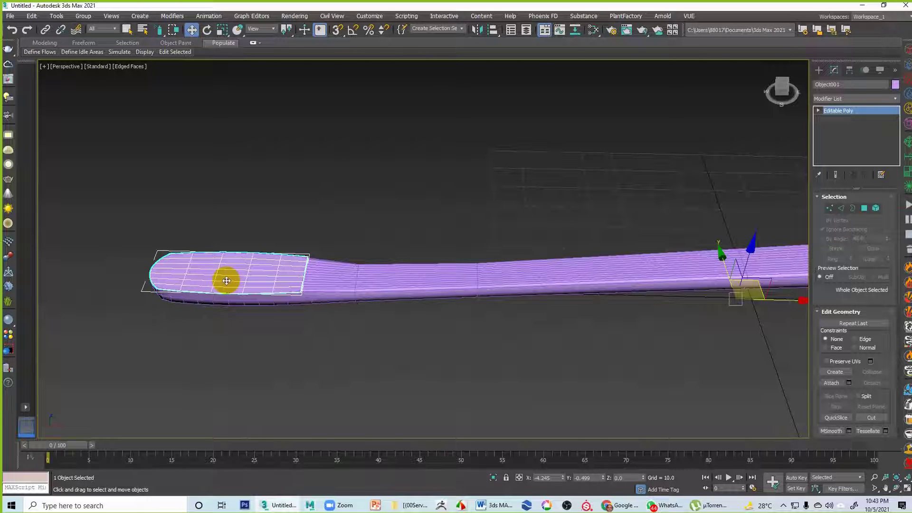
{"action": "left_click", "coordinate": [411, 138]}
{"action": "middle_click_drag", "start_coordinate": [714, 182], "coordinate": [662, 186]}
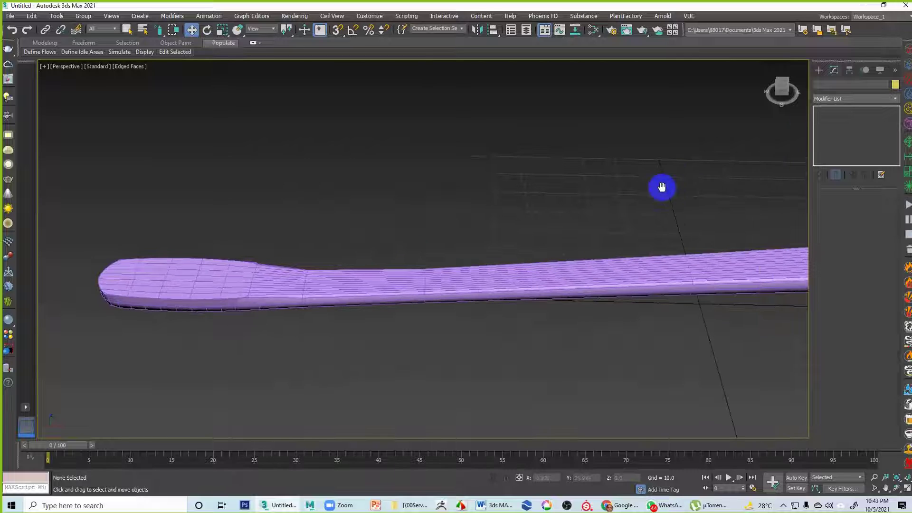
Create a thin upright cylinder behind the handle, with a radius of about 0.8 and a height of about 19.
{"action": "left_click", "coordinate": [819, 70]}
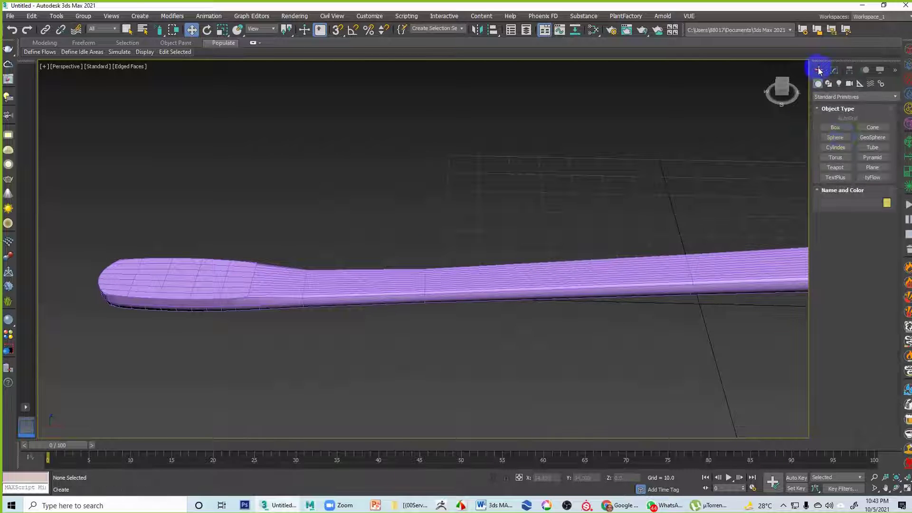
{"action": "left_click", "coordinate": [835, 147]}
{"action": "left_click", "coordinate": [672, 217]}
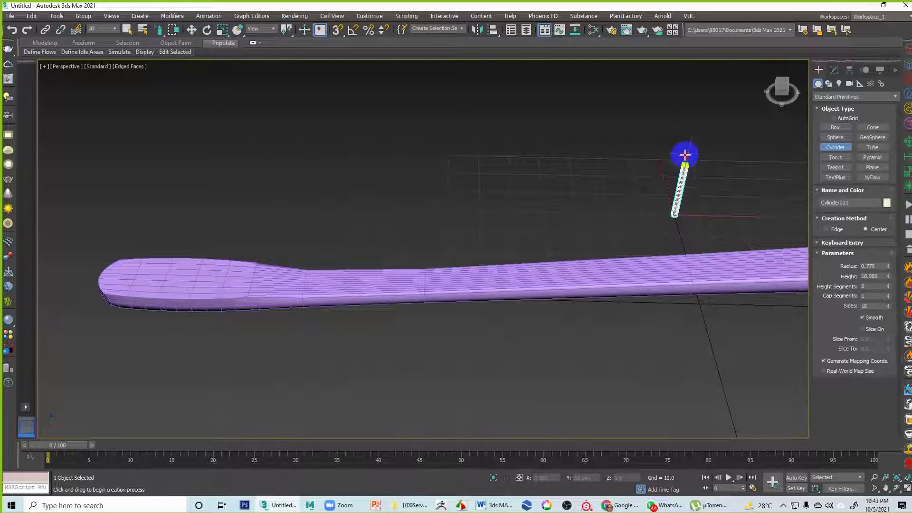
{"action": "left_click", "coordinate": [684, 153]}
{"action": "right_click", "coordinate": [632, 190]}
Thin and shorten the cylinder into a bristle with radius 0.165 and height 15.931.
{"action": "left_click", "coordinate": [834, 70]}
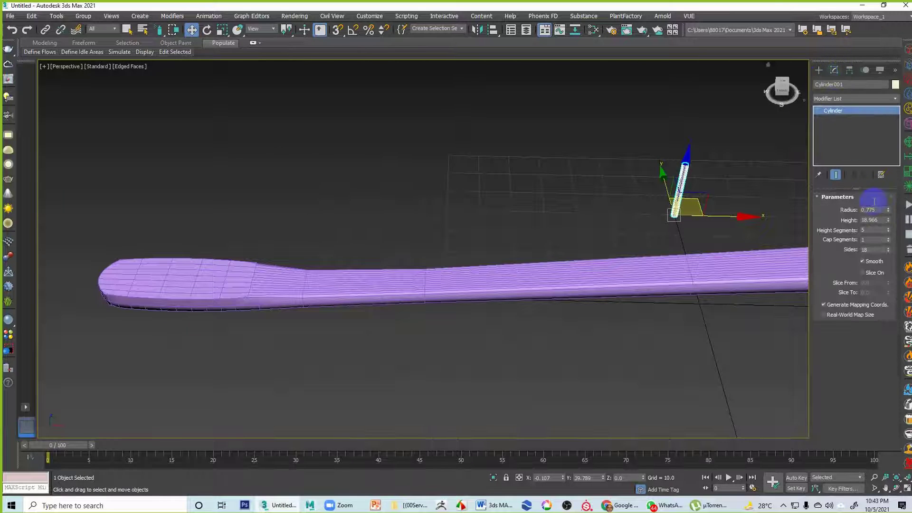
{"action": "left_click_drag", "start_coordinate": [888, 210], "coordinate": [883, 241]}
{"action": "left_click", "coordinate": [721, 182]}
{"action": "left_click", "coordinate": [680, 190]}
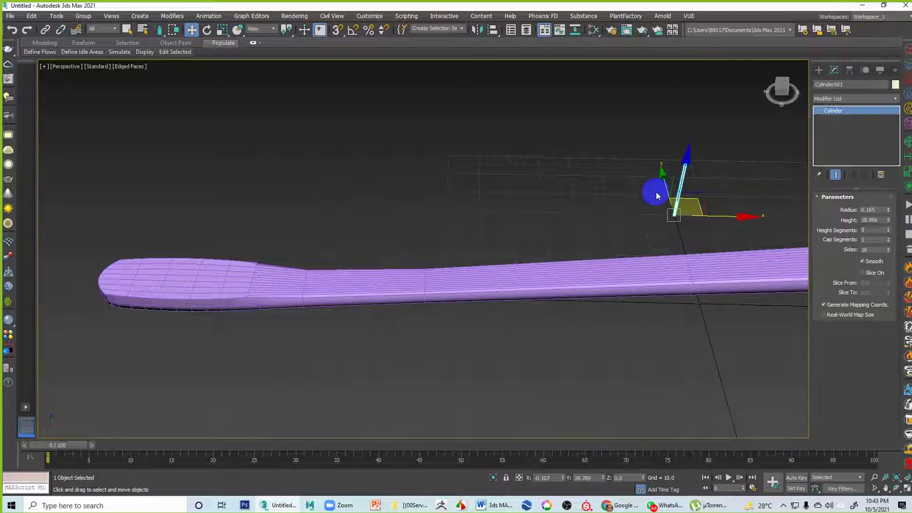
{"action": "middle_click_drag", "start_coordinate": [553, 287], "coordinate": [556, 220], "text": "alt"}
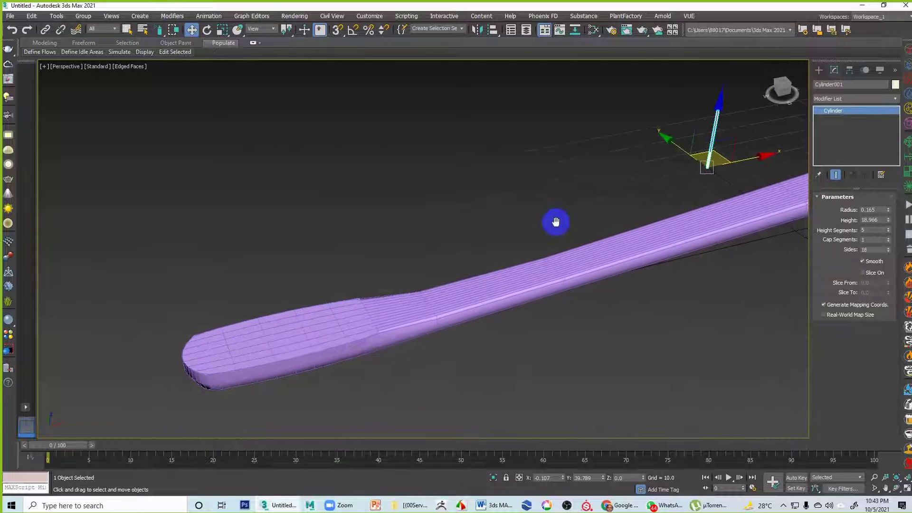
{"action": "middle_click_drag", "start_coordinate": [704, 150], "coordinate": [660, 151]}
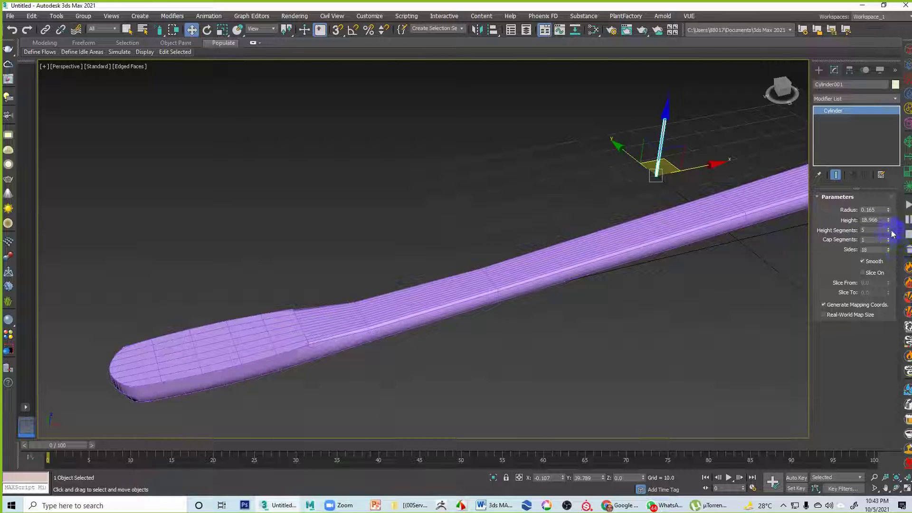
{"action": "left_click_drag", "start_coordinate": [888, 230], "coordinate": [830, 278]}
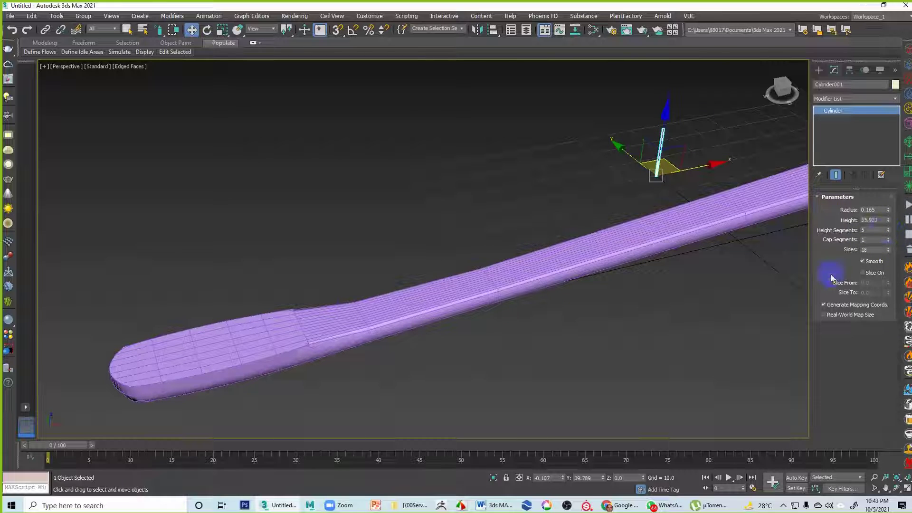
Connect the ring of lengthwise edges in the middle section of the detached head surface with 5 segments.
{"action": "left_click", "coordinate": [227, 349]}
{"action": "middle_click_drag", "start_coordinate": [329, 371], "coordinate": [378, 344]}
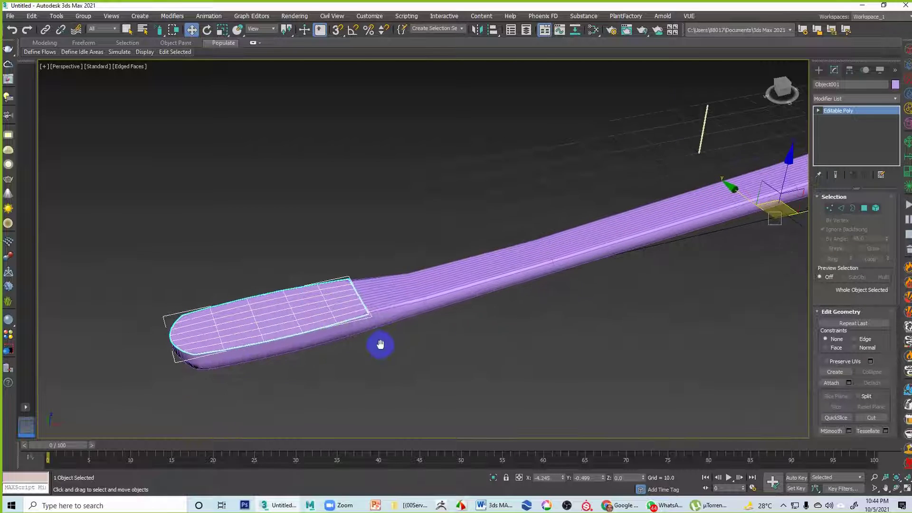
{"action": "left_click", "coordinate": [841, 208]}
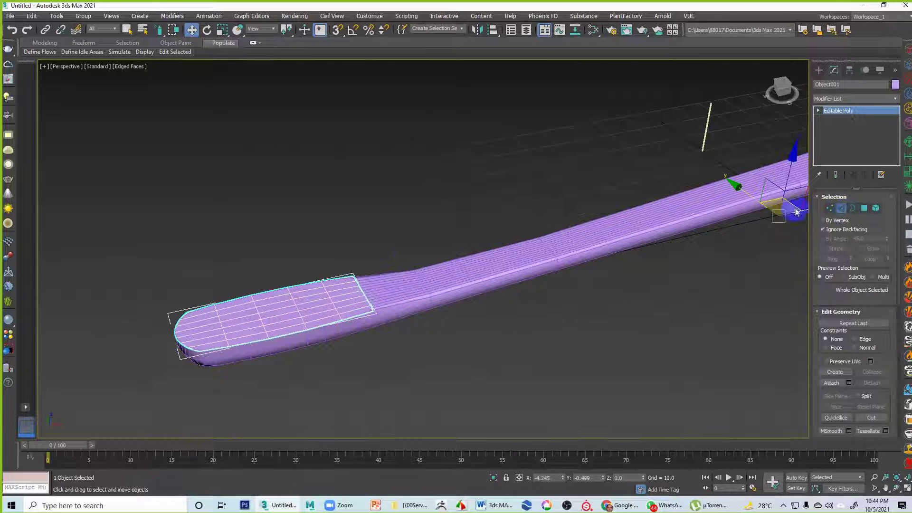
{"action": "left_click", "coordinate": [269, 298]}
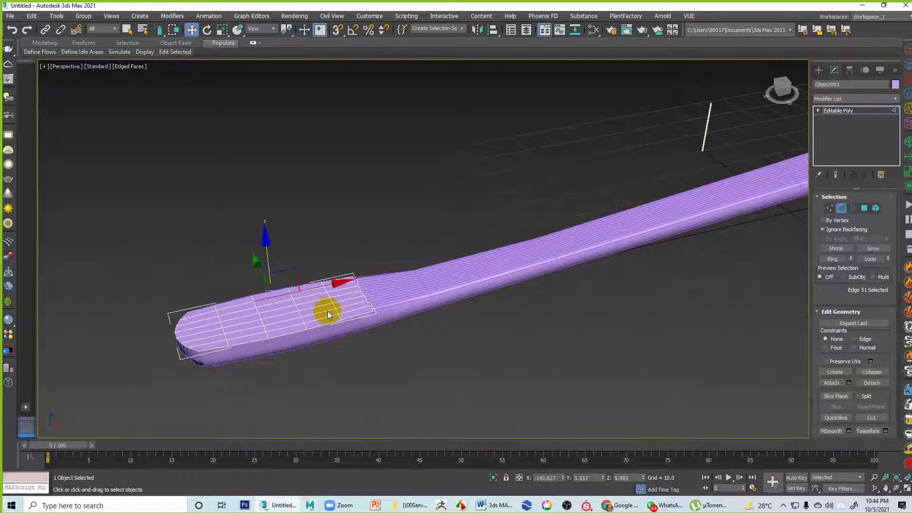
{"action": "left_click", "coordinate": [831, 259]}
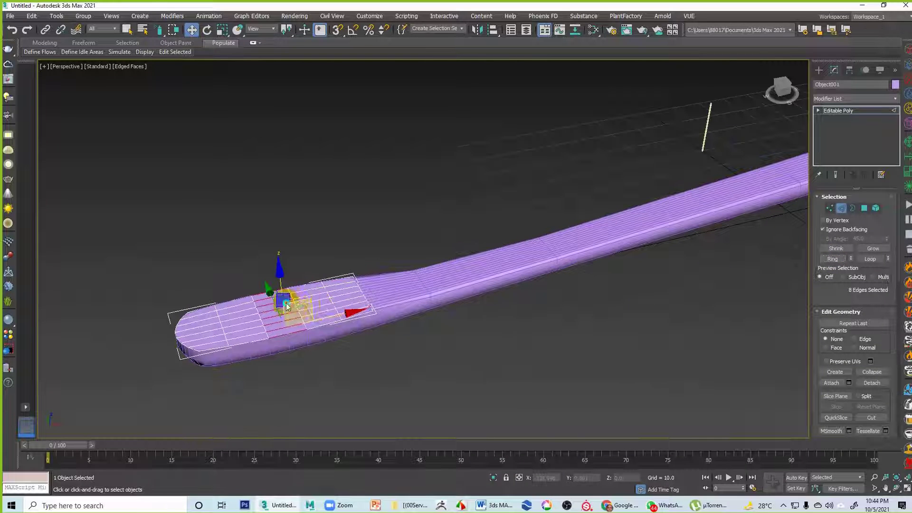
{"action": "right_click", "coordinate": [286, 300]}
{"action": "left_click", "coordinate": [198, 334]}
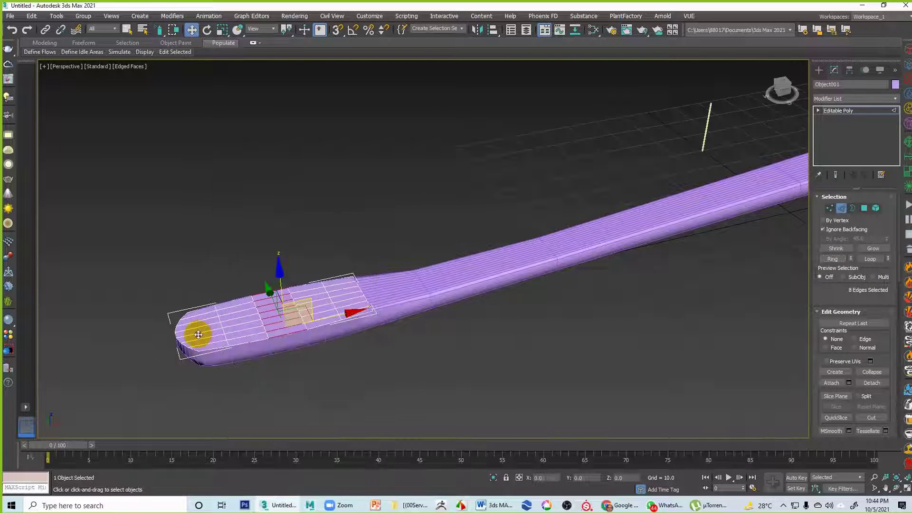
{"action": "left_click_drag", "start_coordinate": [426, 165], "coordinate": [427, 164]}
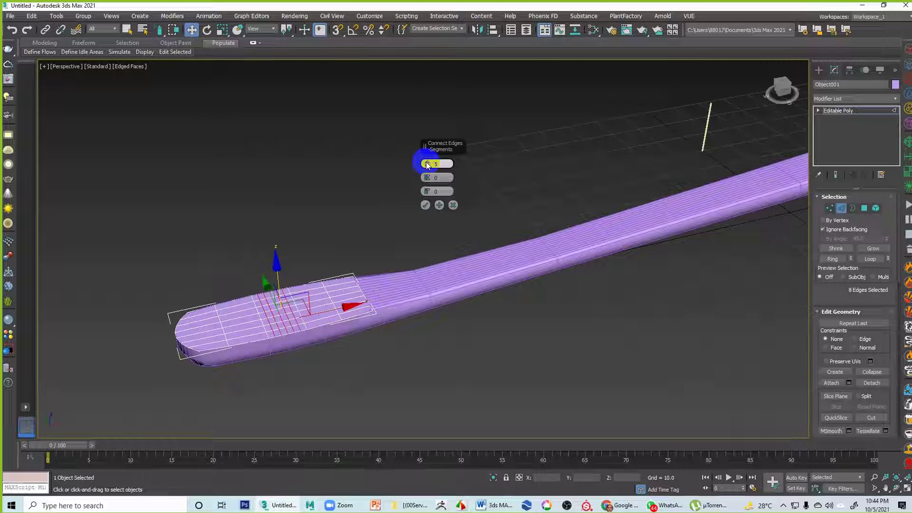
{"action": "left_click", "coordinate": [425, 205]}
Connect the edge rings of the two head surface sections toward the rounded tip with 5 segments each.
{"action": "left_click", "coordinate": [242, 297]}
{"action": "left_click", "coordinate": [238, 306]}
{"action": "left_click", "coordinate": [845, 262]}
{"action": "right_click", "coordinate": [242, 309]}
{"action": "left_click", "coordinate": [240, 343]}
{"action": "left_click", "coordinate": [360, 307]}
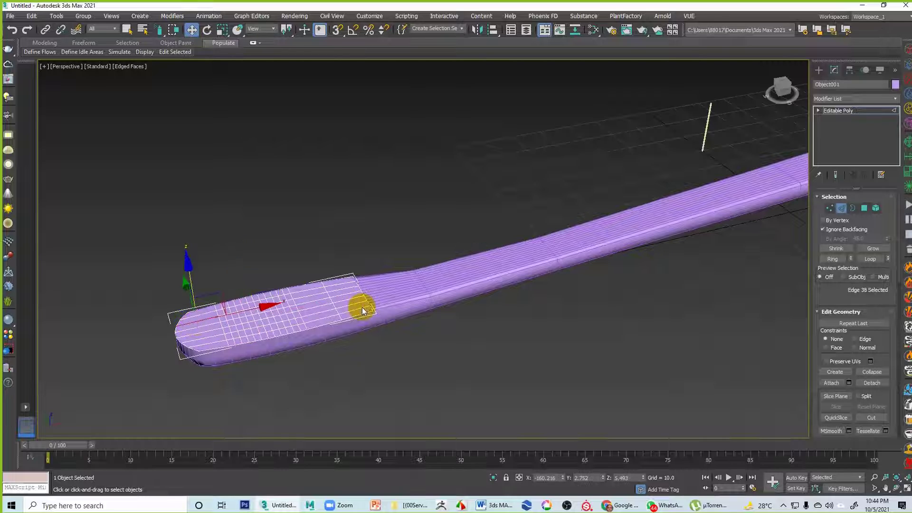
{"action": "right_click", "coordinate": [196, 320]}
{"action": "left_click", "coordinate": [180, 354]}
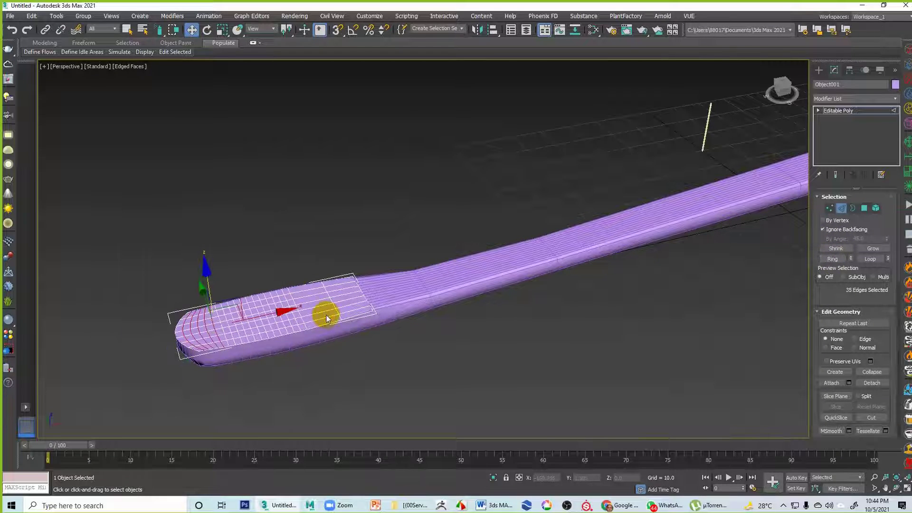
Connect the edge rings of the two remaining sections toward the neck with 5 segments each, and finish edge editing.
{"action": "left_click", "coordinate": [313, 299]}
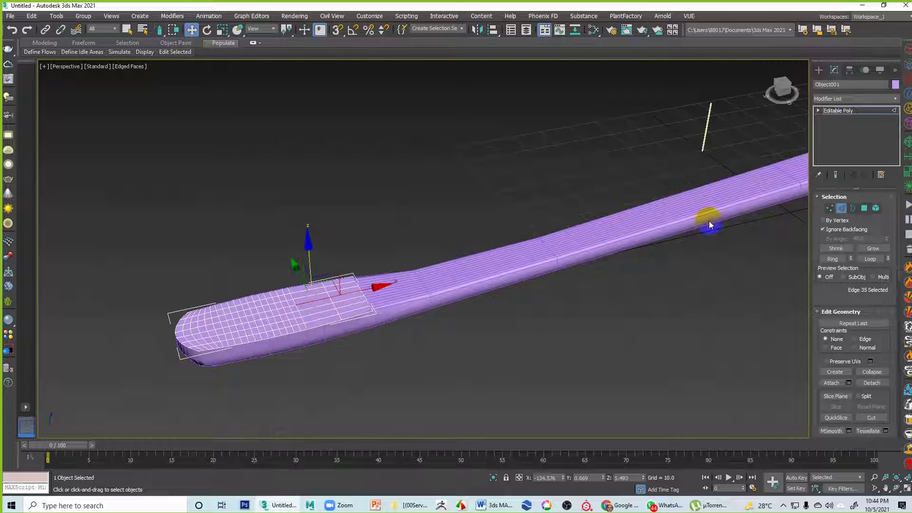
{"action": "left_click", "coordinate": [832, 262]}
{"action": "right_click", "coordinate": [301, 297]}
{"action": "left_click", "coordinate": [290, 329]}
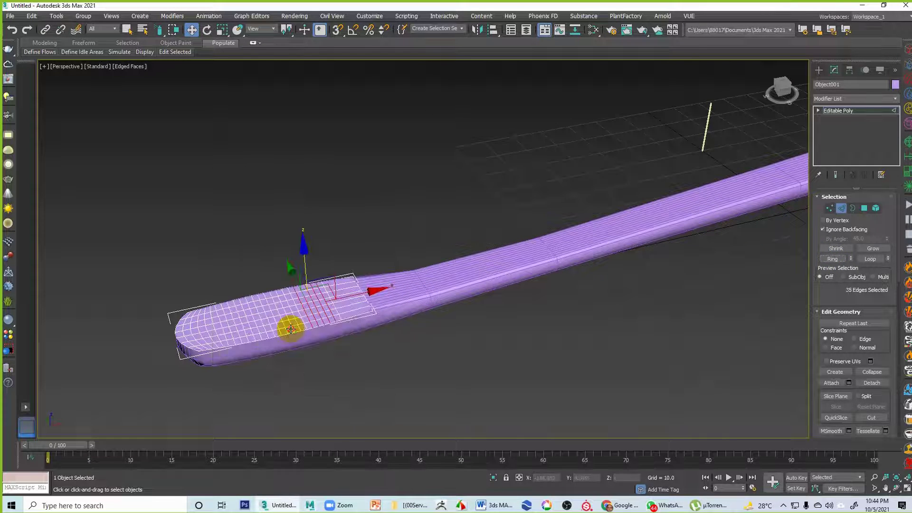
{"action": "left_click", "coordinate": [350, 303]}
{"action": "left_click", "coordinate": [834, 259]}
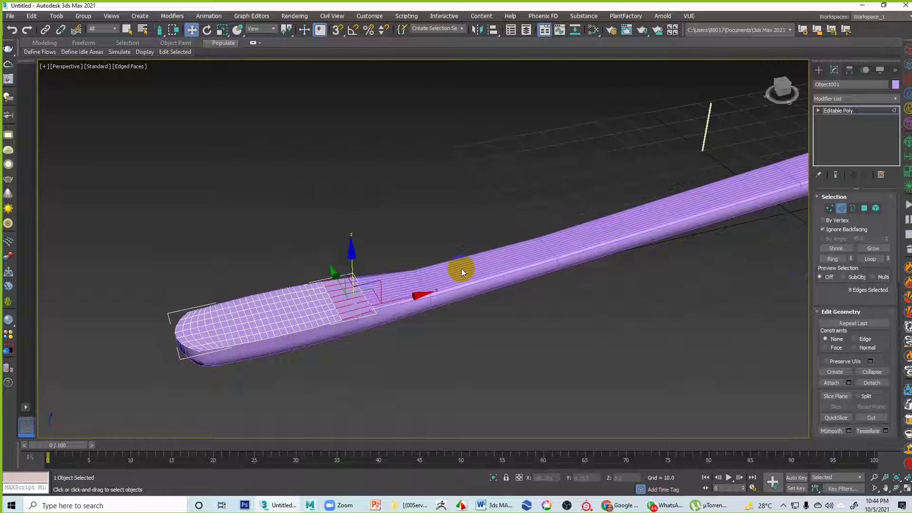
{"action": "right_click", "coordinate": [342, 286]}
{"action": "left_click", "coordinate": [326, 319]}
{"action": "left_click", "coordinate": [617, 295]}
{"action": "left_click", "coordinate": [841, 206]}
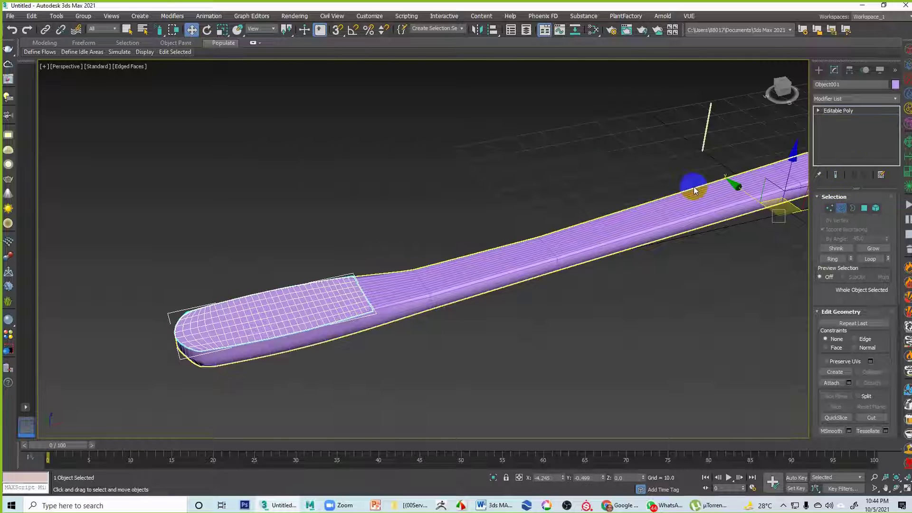
{"action": "left_click", "coordinate": [445, 178]}
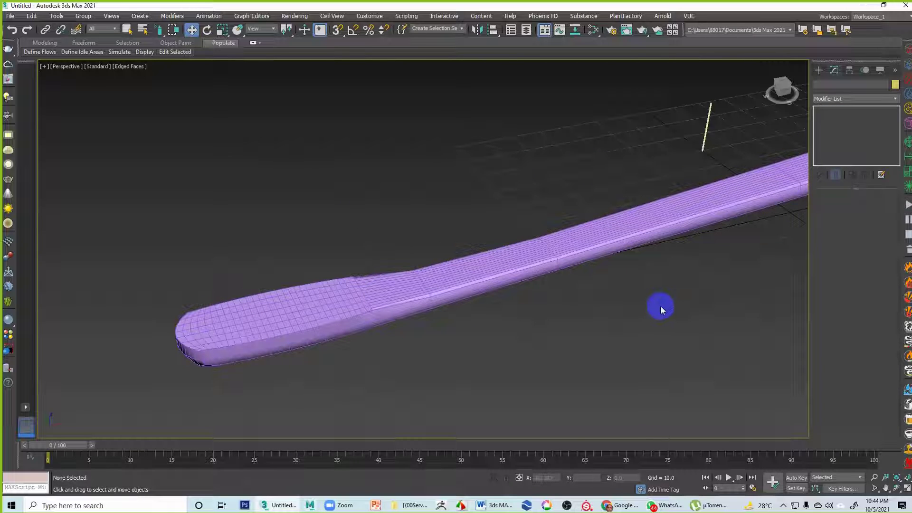
Make the thin cylinder a Scatter compound object, using the detached head surface as its distribution object.
{"action": "left_click", "coordinate": [710, 146]}
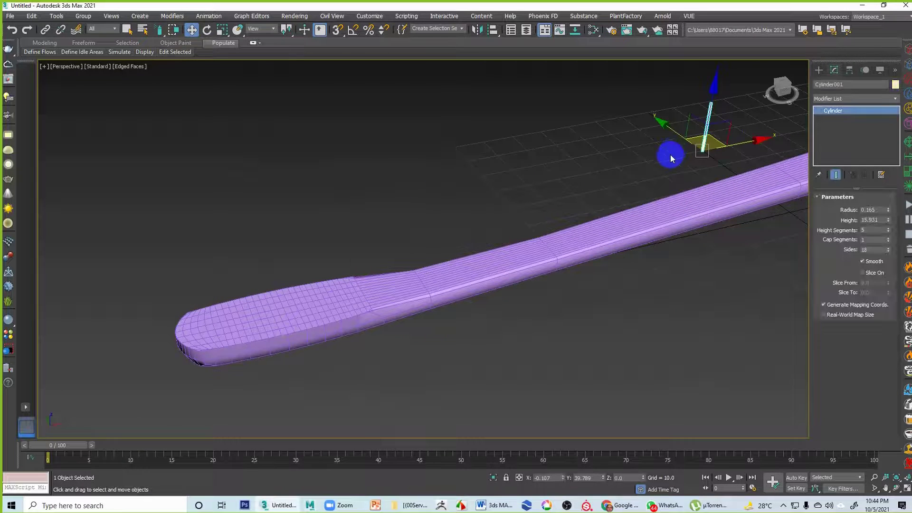
{"action": "left_click", "coordinate": [818, 70]}
{"action": "left_click", "coordinate": [832, 96]}
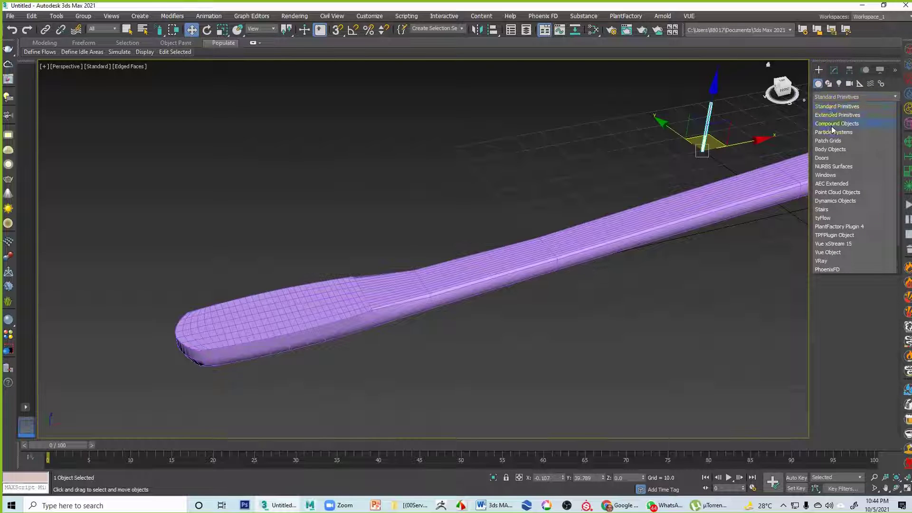
{"action": "left_click", "coordinate": [832, 124]}
{"action": "left_click", "coordinate": [878, 129]}
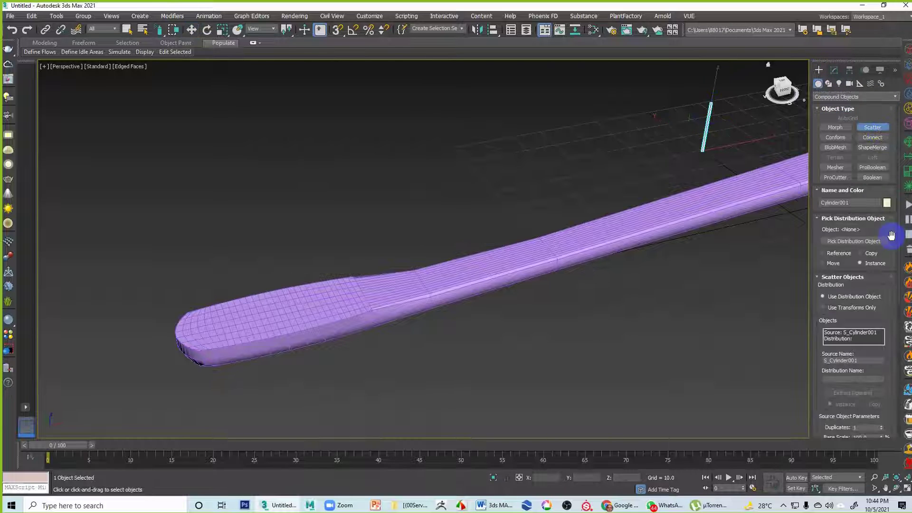
{"action": "left_click", "coordinate": [866, 243]}
{"action": "left_click", "coordinate": [261, 309]}
Distribute the scattered bristles using All Face Centers.
{"action": "middle_click_drag", "start_coordinate": [649, 400], "coordinate": [554, 358], "text": "alt"}
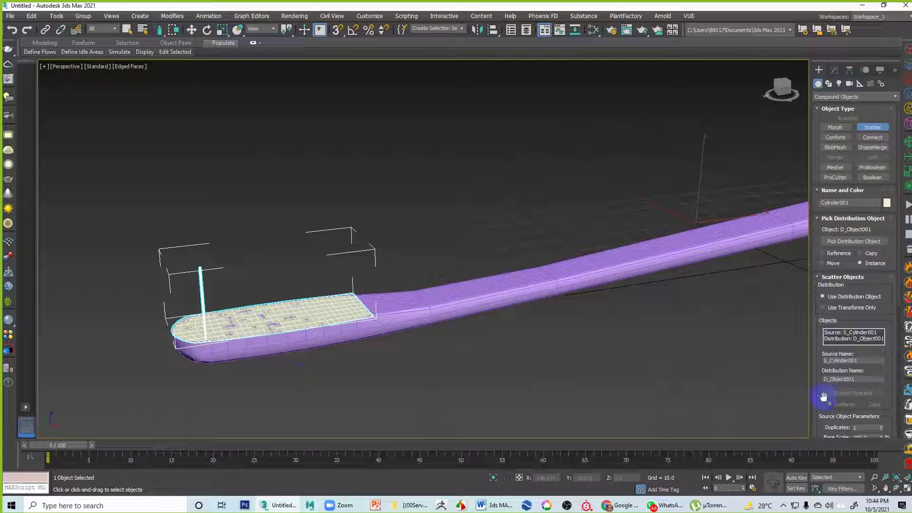
{"action": "left_click_drag", "start_coordinate": [820, 403], "coordinate": [839, 90]}
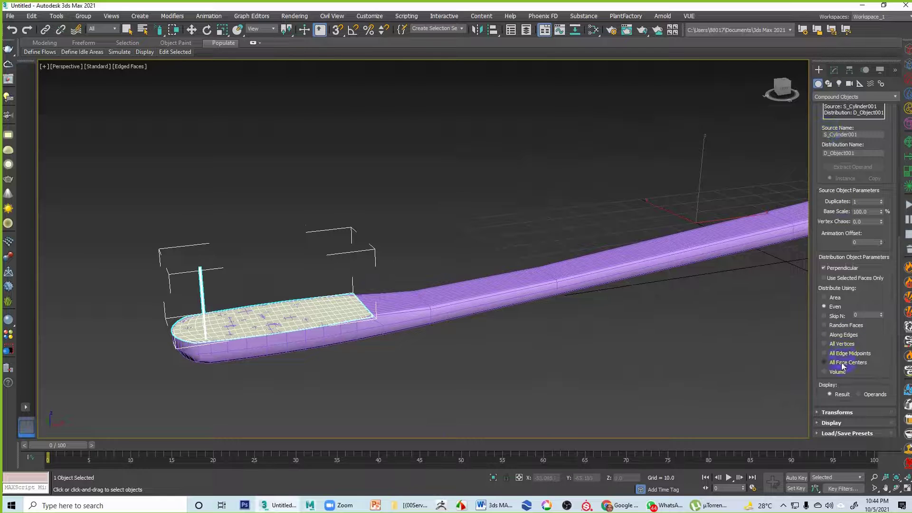
{"action": "left_click", "coordinate": [830, 362]}
{"action": "middle_click_drag", "start_coordinate": [610, 358], "coordinate": [645, 362], "text": "alt"}
{"action": "scroll", "coordinate": [569, 284], "scroll_direction": "up", "scroll_amount": 1}
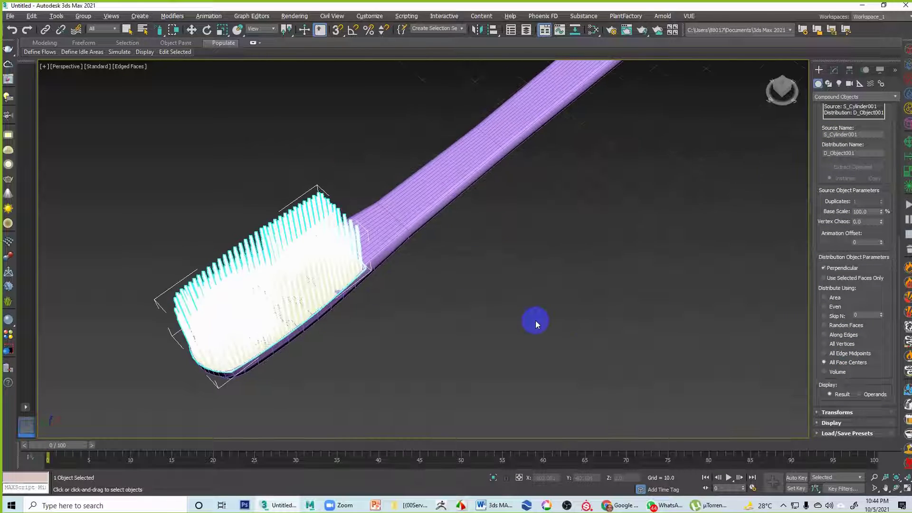
Deselect the bristles, turn off edged faces, and frame the whole toothbrush in the perspective view.
{"action": "left_click", "coordinate": [834, 70]}
{"action": "left_click", "coordinate": [641, 185]}
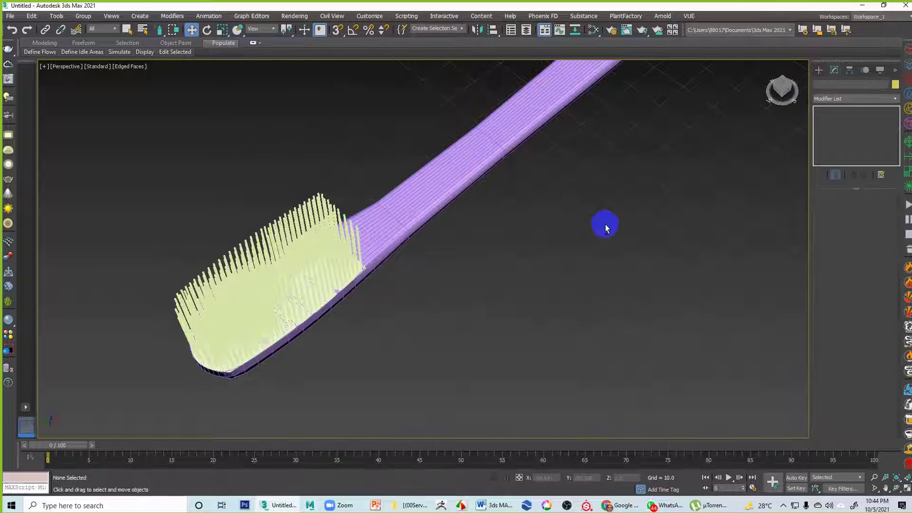
{"action": "middle_click_drag", "start_coordinate": [605, 227], "coordinate": [565, 227], "text": "alt"}
{"action": "scroll", "coordinate": [565, 228], "scroll_direction": "down", "scroll_amount": 3}
{"action": "mouse_move", "coordinate": [627, 228]}
{"action": "middle_mouse_down"}
{"action": "mouse_move", "coordinate": [566, 277]}
{"action": "mouse_move", "coordinate": [626, 232]}
{"action": "mouse_move", "coordinate": [540, 275]}
{"action": "mouse_move", "coordinate": [537, 292]}
{"action": "mouse_move", "coordinate": [556, 281]}
{"action": "mouse_move", "coordinate": [499, 244]}
{"action": "mouse_move", "coordinate": [528, 214]}
{"action": "mouse_move", "coordinate": [519, 238]}
{"action": "mouse_move", "coordinate": [472, 254]}
{"action": "mouse_move", "coordinate": [475, 269]}
{"action": "mouse_move", "coordinate": [548, 224]}
{"action": "mouse_move", "coordinate": [551, 192]}
{"action": "mouse_move", "coordinate": [494, 179]}
{"action": "mouse_move", "coordinate": [470, 193]}
{"action": "middle_mouse_up"}
{"action": "key", "text": "F4"}
{"action": "mouse_move", "coordinate": [580, 171]}
{"action": "middle_mouse_down", "text": "alt"}
{"action": "mouse_move", "coordinate": [527, 275]}
{"action": "mouse_move", "coordinate": [490, 286]}
{"action": "mouse_move", "coordinate": [580, 302]}
{"action": "mouse_move", "coordinate": [537, 309]}
{"action": "middle_mouse_up", "text": "alt"}
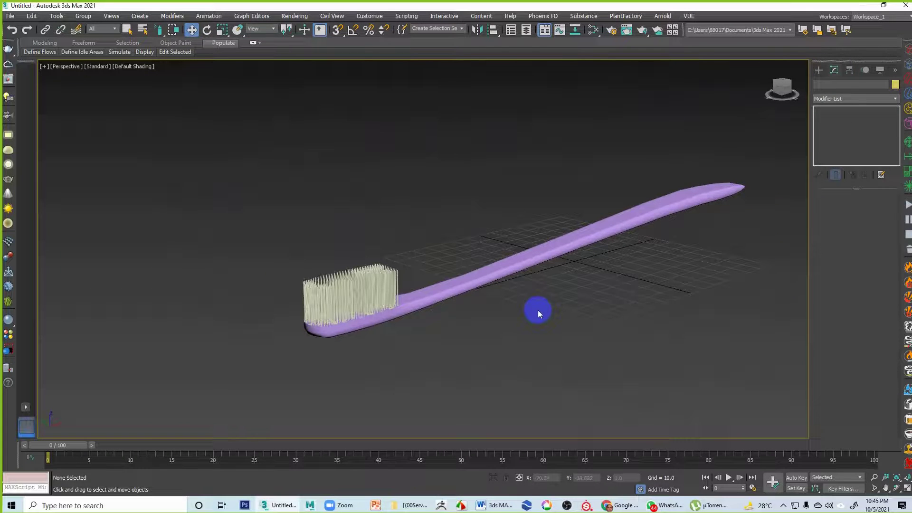
Select the scattered bristles on the brush head, hide the Scatter's distribution object, and deselect them.
{"action": "middle_click_drag", "start_coordinate": [523, 226], "coordinate": [564, 277], "text": "alt"}
{"action": "middle_click_drag", "start_coordinate": [506, 236], "coordinate": [370, 198], "text": "alt"}
{"action": "left_click", "coordinate": [311, 240]}
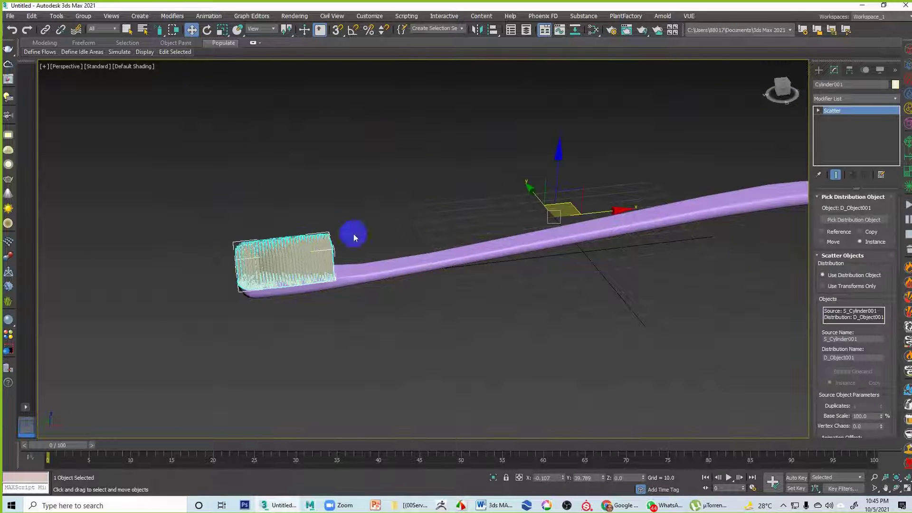
{"action": "left_click_drag", "start_coordinate": [158, 29], "coordinate": [161, 50]}
{"action": "left_click", "coordinate": [427, 202]}
{"action": "middle_click_drag", "start_coordinate": [428, 201], "coordinate": [368, 181], "text": "alt"}
{"action": "left_click_drag", "start_coordinate": [188, 163], "coordinate": [346, 208]}
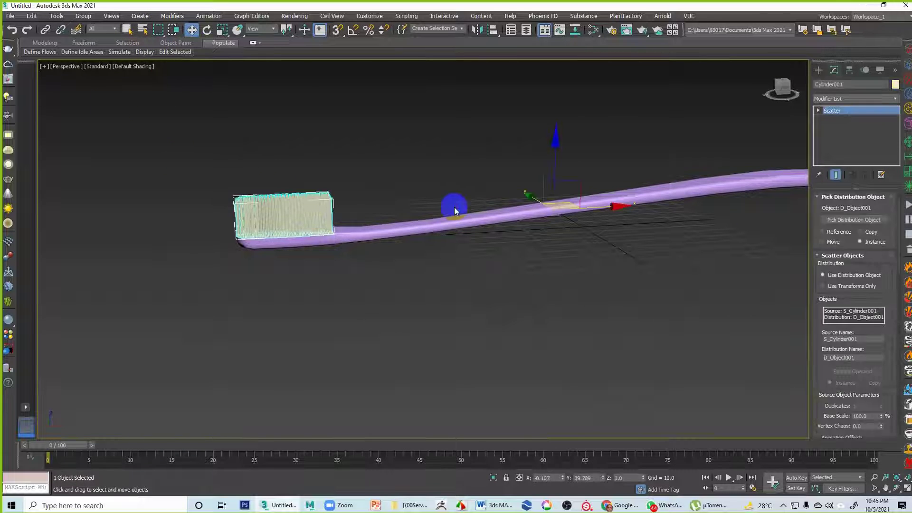
{"action": "scroll", "coordinate": [818, 339], "scroll_direction": "down", "scroll_amount": 5}
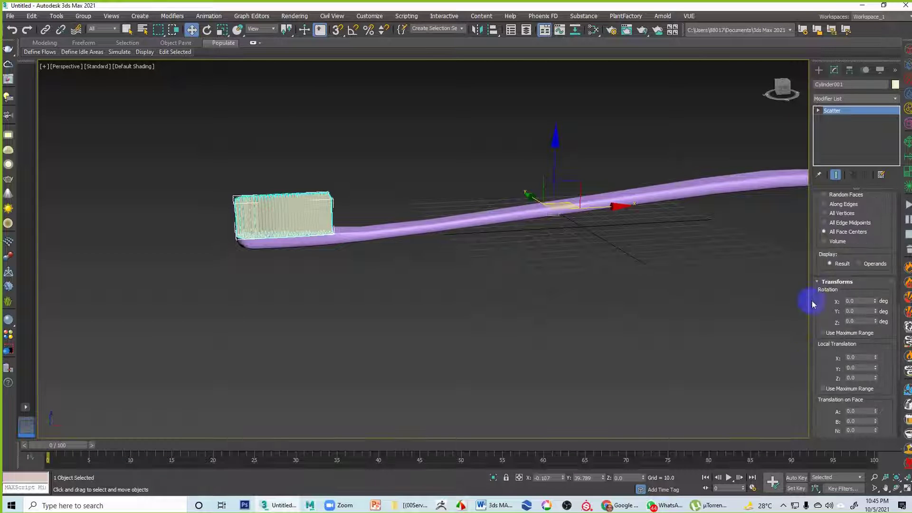
{"action": "scroll", "coordinate": [819, 369], "scroll_direction": "down", "scroll_amount": 5}
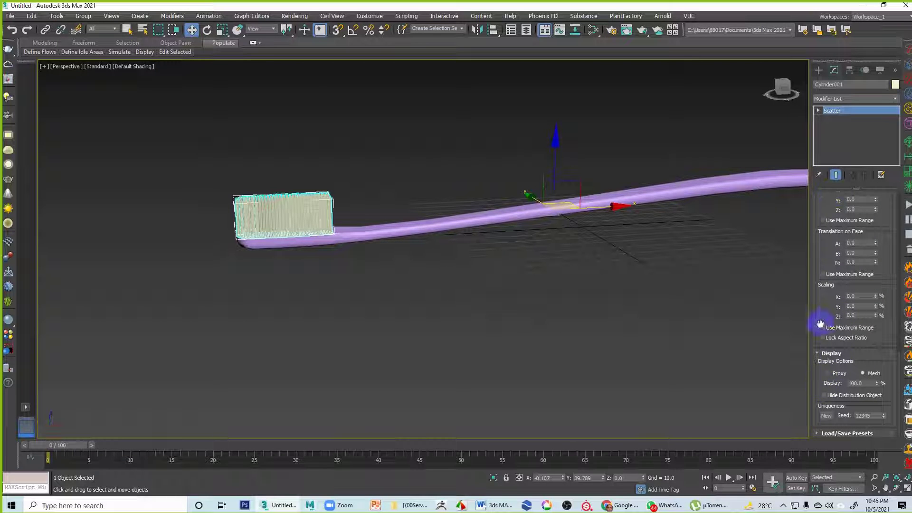
{"action": "left_click", "coordinate": [828, 395]}
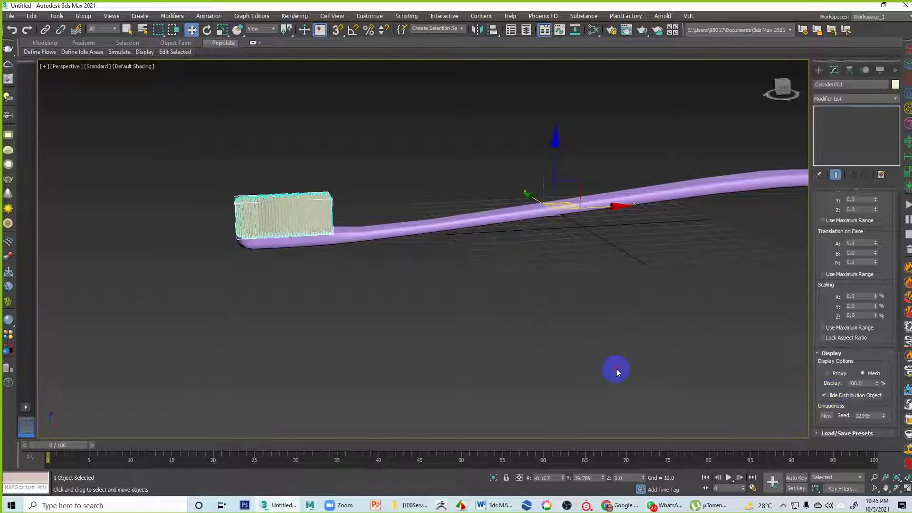
{"action": "left_click", "coordinate": [616, 369]}
Reselect the scattered bristles and try distributing them at All Edge Midpoints.
{"action": "mouse_move", "coordinate": [591, 264]}
{"action": "middle_mouse_down", "text": "alt"}
{"action": "mouse_move", "coordinate": [437, 232]}
{"action": "mouse_move", "coordinate": [415, 269]}
{"action": "mouse_move", "coordinate": [403, 259]}
{"action": "mouse_move", "coordinate": [350, 249]}
{"action": "mouse_move", "coordinate": [377, 239]}
{"action": "middle_mouse_up", "text": "alt"}
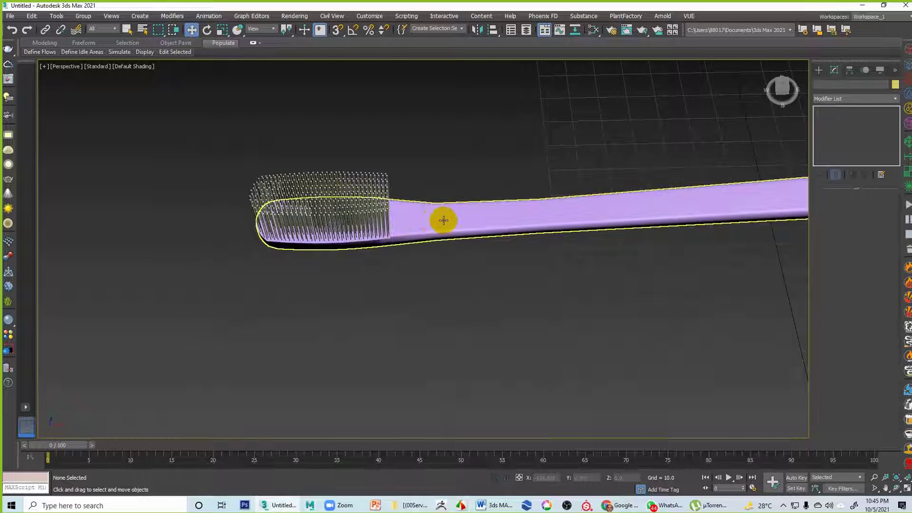
{"action": "middle_click_drag", "start_coordinate": [445, 222], "coordinate": [397, 260], "text": "alt"}
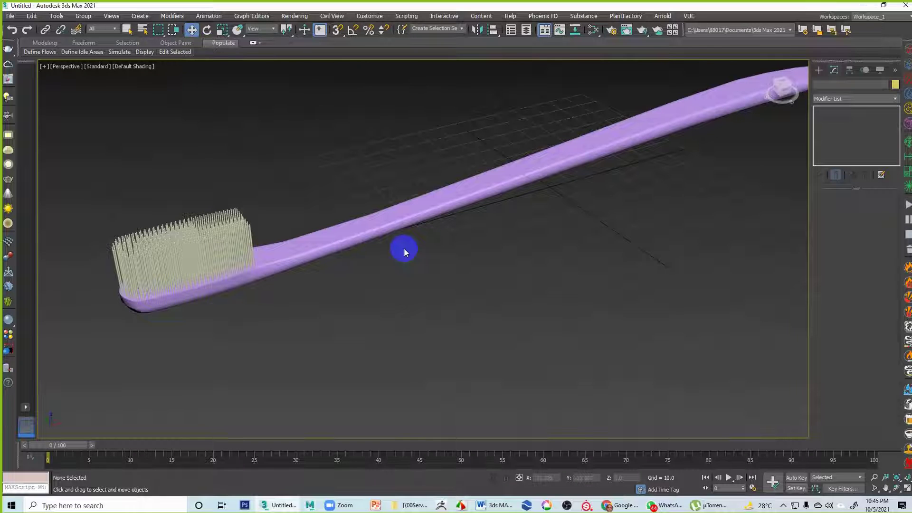
{"action": "mouse_move", "coordinate": [418, 295]}
{"action": "middle_mouse_down", "text": "alt"}
{"action": "mouse_move", "coordinate": [453, 290]}
{"action": "mouse_move", "coordinate": [420, 312]}
{"action": "middle_mouse_up", "text": "alt"}
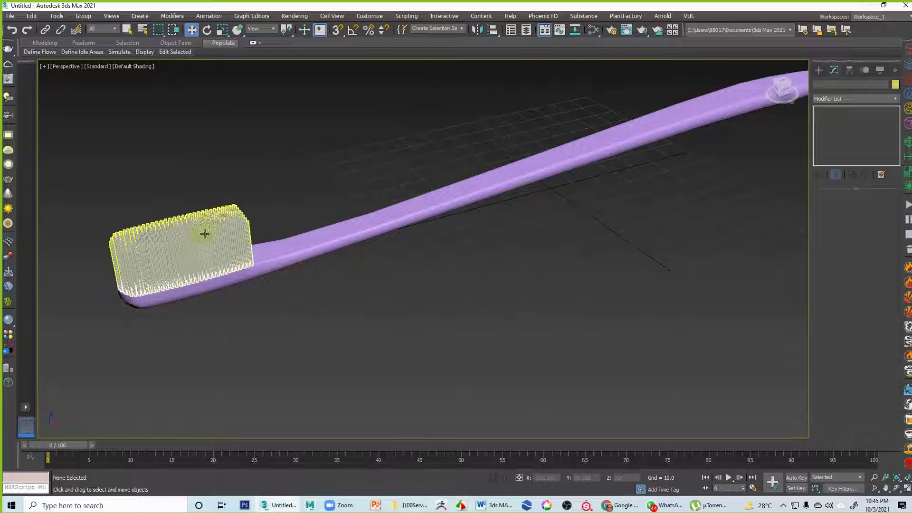
{"action": "mouse_move", "coordinate": [254, 214]}
{"action": "middle_mouse_down", "text": "alt"}
{"action": "mouse_move", "coordinate": [282, 254]}
{"action": "mouse_move", "coordinate": [260, 227]}
{"action": "mouse_move", "coordinate": [297, 203]}
{"action": "mouse_move", "coordinate": [374, 234]}
{"action": "mouse_move", "coordinate": [387, 244]}
{"action": "mouse_move", "coordinate": [389, 279]}
{"action": "mouse_move", "coordinate": [448, 270]}
{"action": "mouse_move", "coordinate": [376, 248]}
{"action": "mouse_move", "coordinate": [299, 251]}
{"action": "mouse_move", "coordinate": [204, 199]}
{"action": "middle_mouse_up", "text": "alt"}
{"action": "left_click_drag", "start_coordinate": [90, 139], "coordinate": [252, 171]}
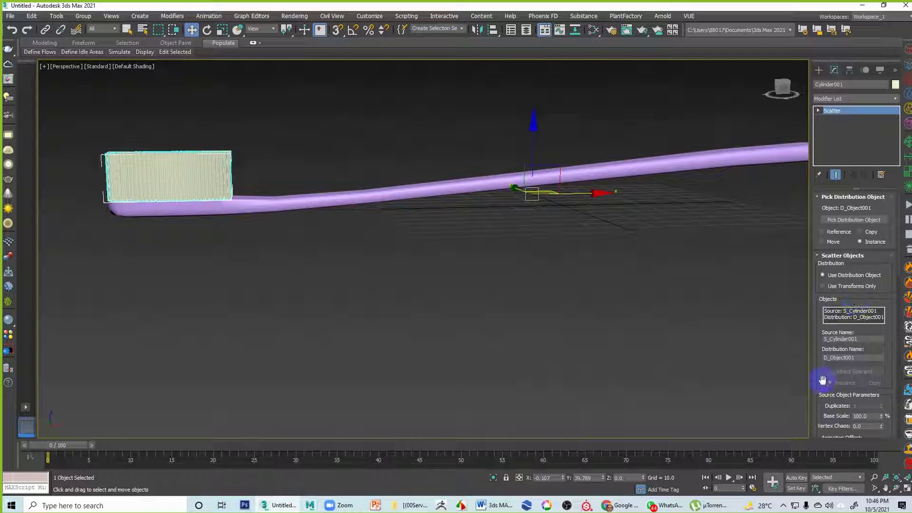
{"action": "left_click_drag", "start_coordinate": [822, 380], "coordinate": [808, 258]}
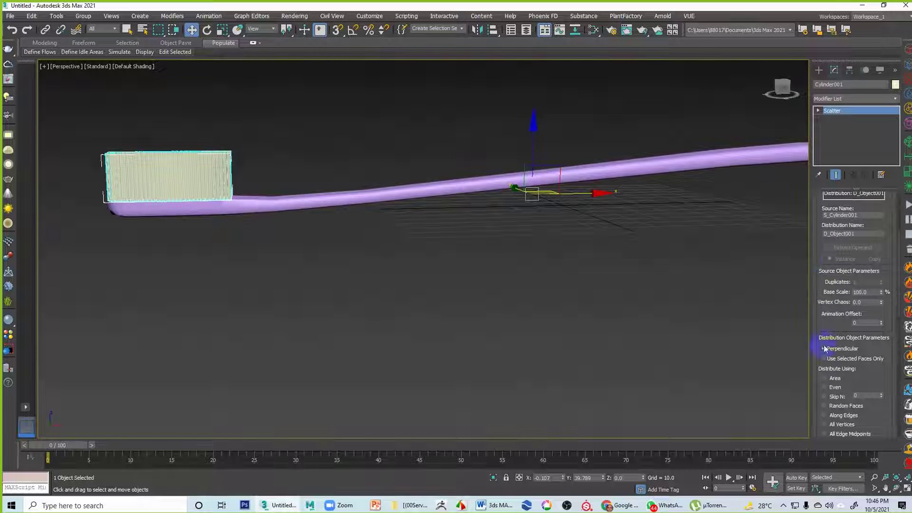
{"action": "left_click_drag", "start_coordinate": [817, 352], "coordinate": [830, 118]}
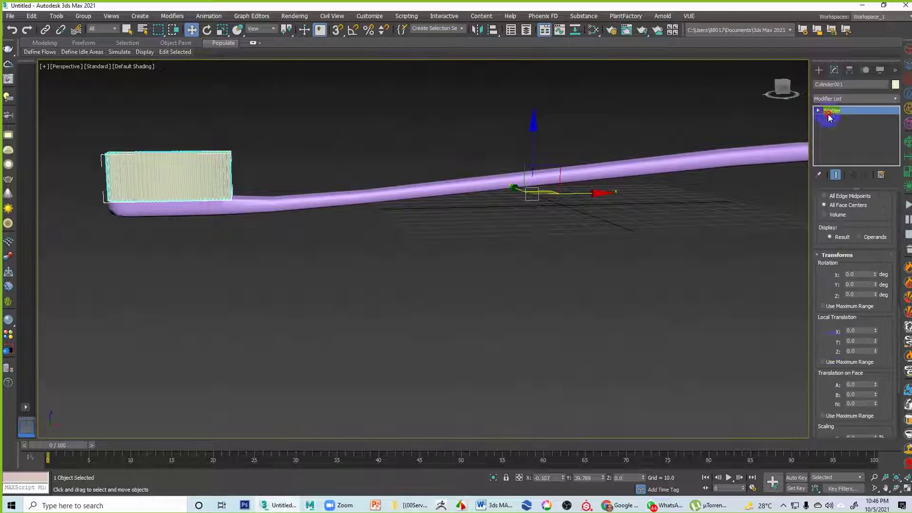
{"action": "left_click_drag", "start_coordinate": [844, 341], "coordinate": [822, 368]}
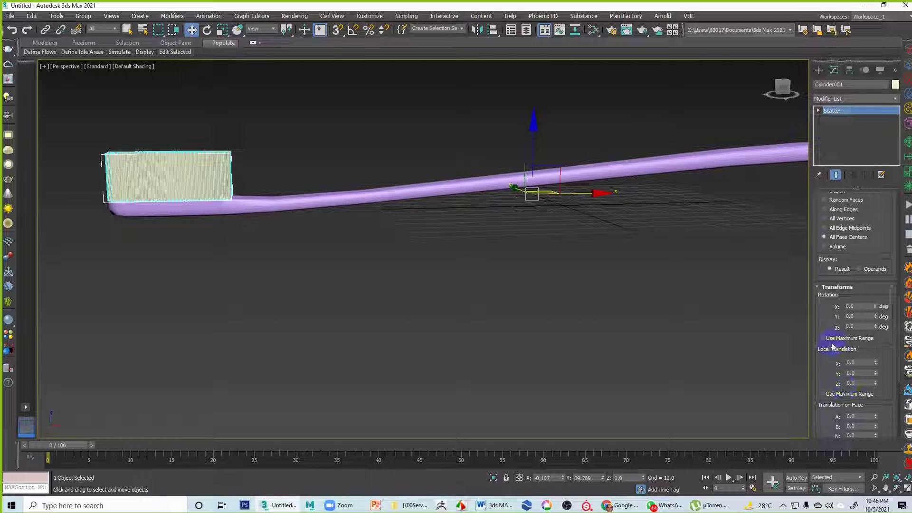
{"action": "left_click_drag", "start_coordinate": [822, 320], "coordinate": [821, 350]}
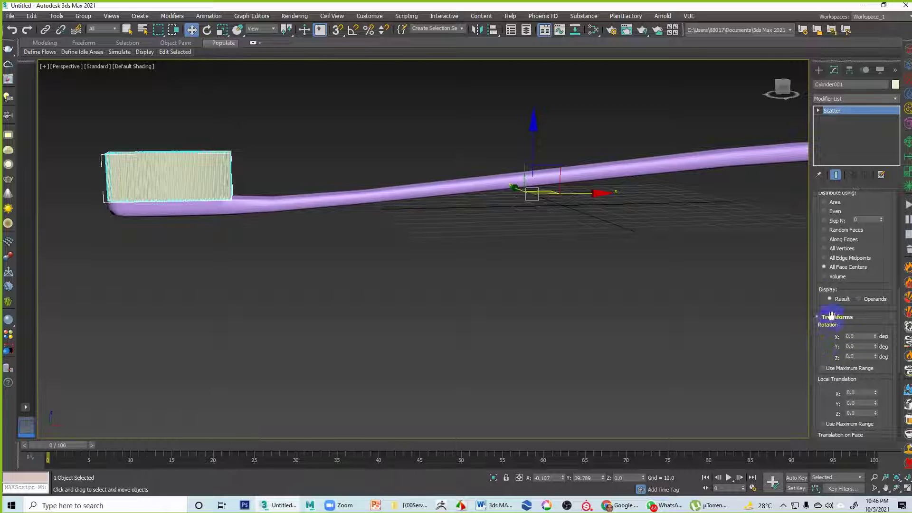
{"action": "left_click", "coordinate": [841, 260]}
{"action": "middle_click_drag", "start_coordinate": [423, 228], "coordinate": [420, 295], "text": "alt"}
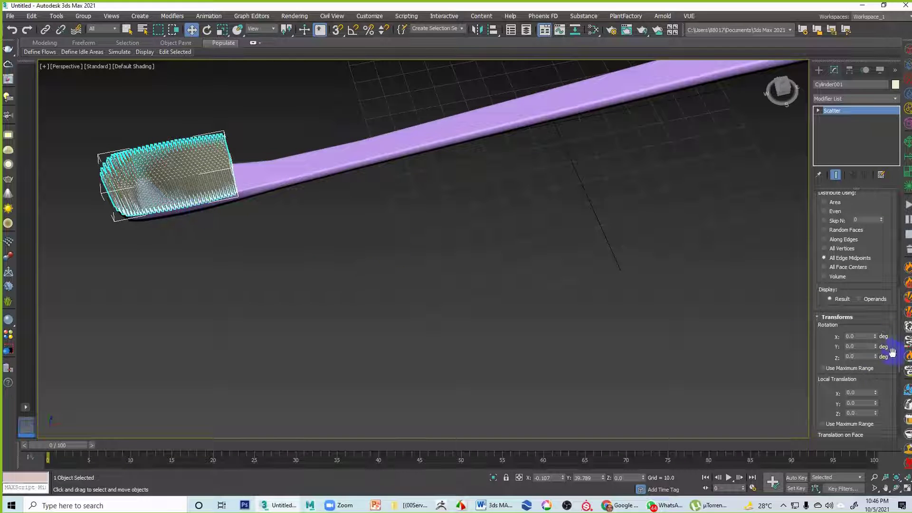
Try the All Vertices and Along Edges distributions for the bristles, and return to All Face Centers.
{"action": "left_click", "coordinate": [840, 250]}
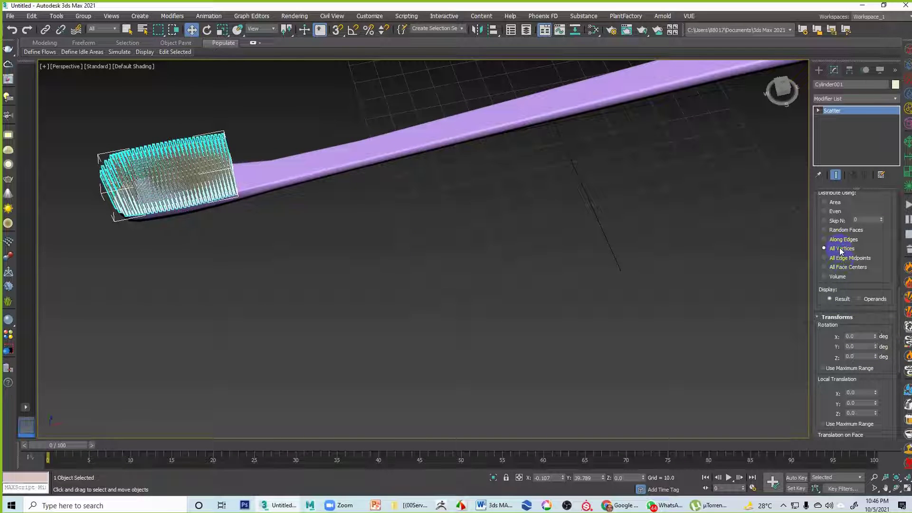
{"action": "left_click", "coordinate": [840, 240]}
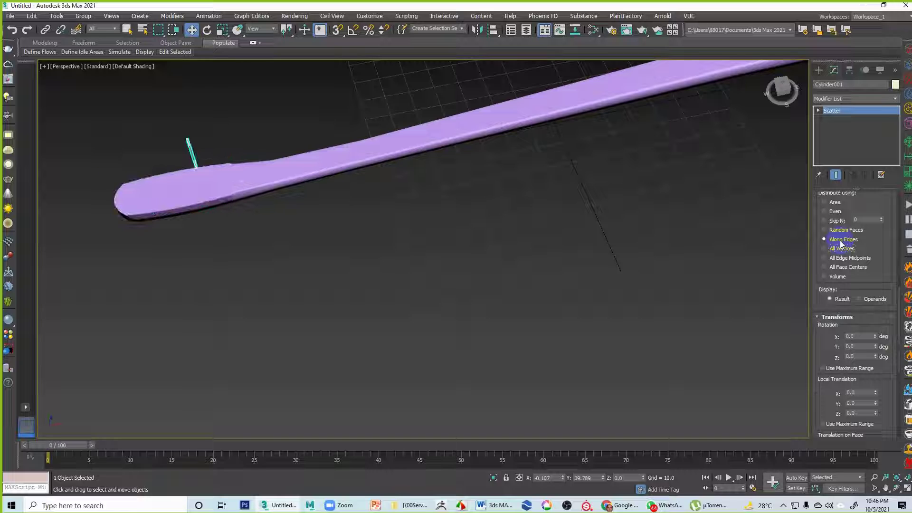
{"action": "left_click", "coordinate": [840, 250]}
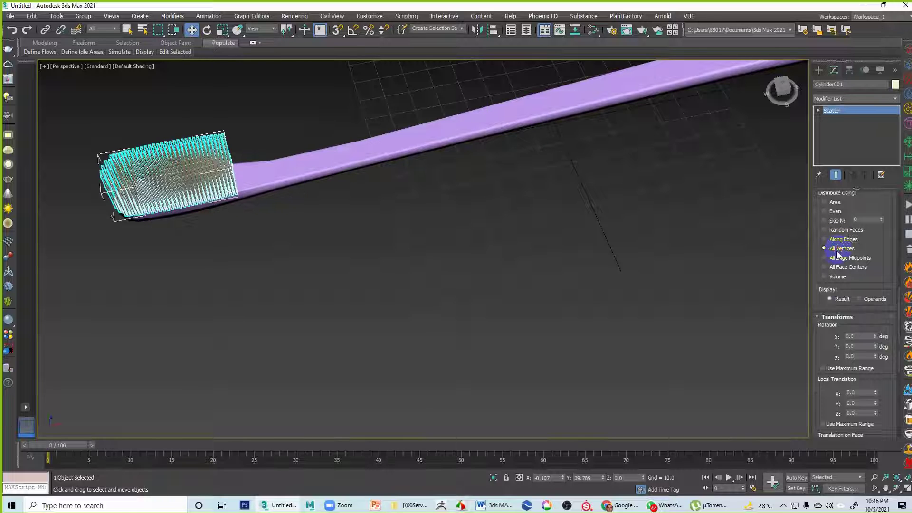
{"action": "mouse_move", "coordinate": [560, 246]}
{"action": "middle_mouse_down", "text": "alt"}
{"action": "mouse_move", "coordinate": [641, 222]}
{"action": "mouse_move", "coordinate": [532, 258]}
{"action": "mouse_move", "coordinate": [529, 321]}
{"action": "mouse_move", "coordinate": [576, 221]}
{"action": "mouse_move", "coordinate": [569, 241]}
{"action": "middle_mouse_up", "text": "alt"}
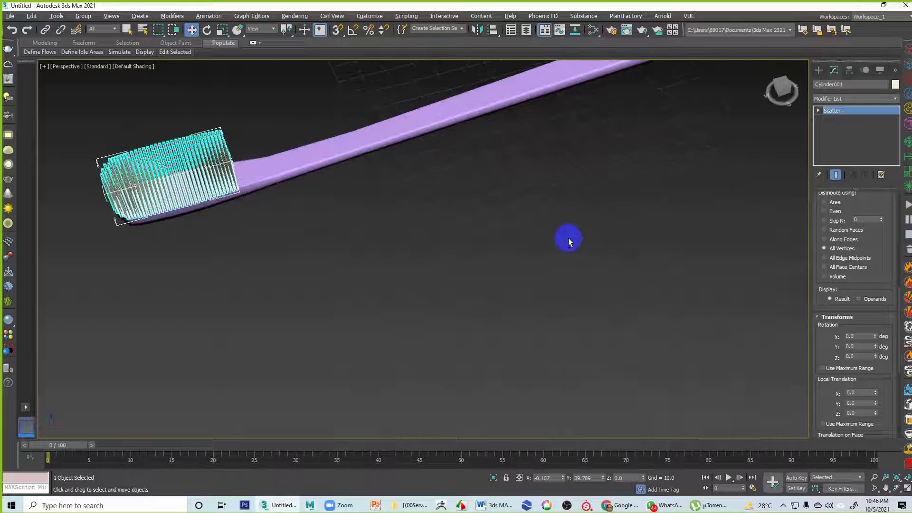
{"action": "left_click", "coordinate": [845, 269]}
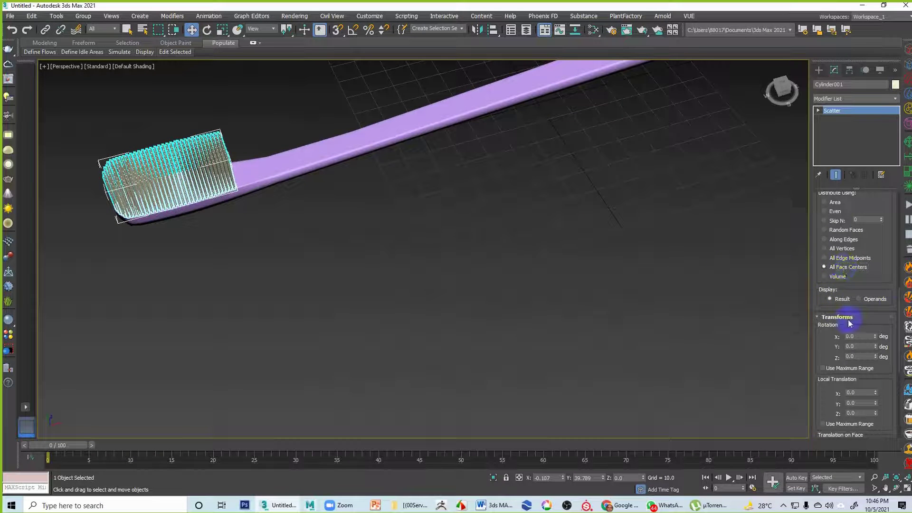
Try a Scatter Z scaling of 16.4% to vary the bristle heights, and deselect the bristles.
{"action": "scroll", "coordinate": [824, 367], "scroll_direction": "down", "scroll_amount": 8}
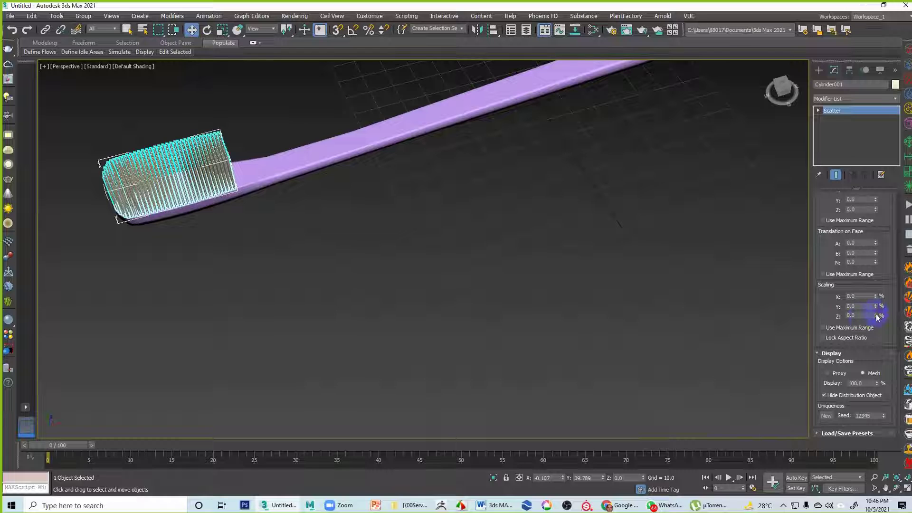
{"action": "left_click_drag", "start_coordinate": [875, 315], "coordinate": [886, 239]}
{"action": "mouse_move", "coordinate": [527, 247]}
{"action": "middle_mouse_down", "text": "alt"}
{"action": "mouse_move", "coordinate": [511, 215]}
{"action": "mouse_move", "coordinate": [474, 247]}
{"action": "mouse_move", "coordinate": [517, 248]}
{"action": "mouse_move", "coordinate": [511, 232]}
{"action": "mouse_move", "coordinate": [537, 256]}
{"action": "mouse_move", "coordinate": [512, 254]}
{"action": "middle_mouse_up", "text": "alt"}
{"action": "left_click", "coordinate": [491, 233]}
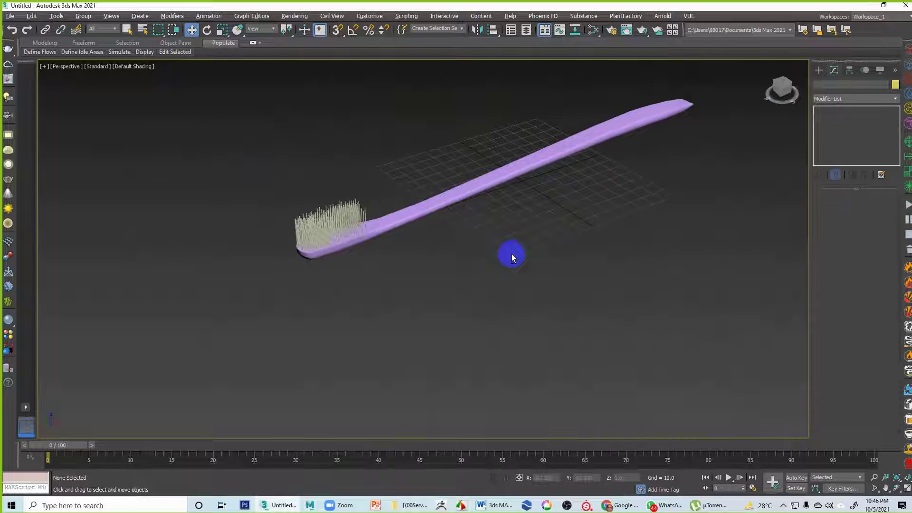
Reselect the bristles and set their Scatter Z scaling to 9.0%.
{"action": "left_click", "coordinate": [343, 213]}
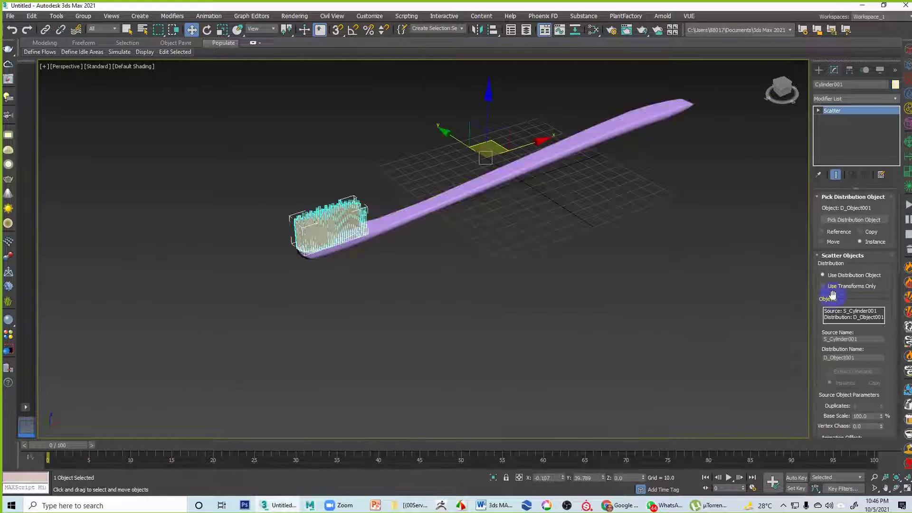
{"action": "left_click_drag", "start_coordinate": [817, 356], "coordinate": [820, 256]}
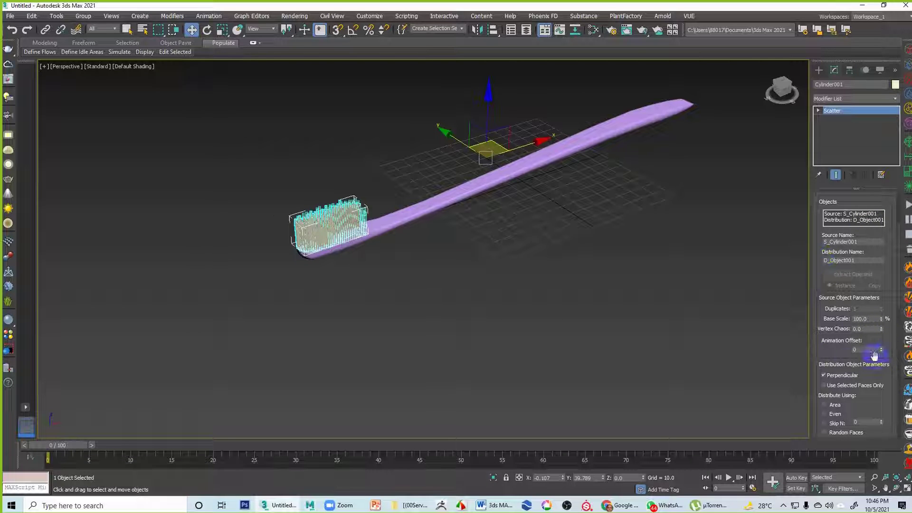
{"action": "scroll", "coordinate": [874, 355], "scroll_direction": "down", "scroll_amount": 5}
{"action": "scroll", "coordinate": [868, 325], "scroll_direction": "down", "scroll_amount": 5}
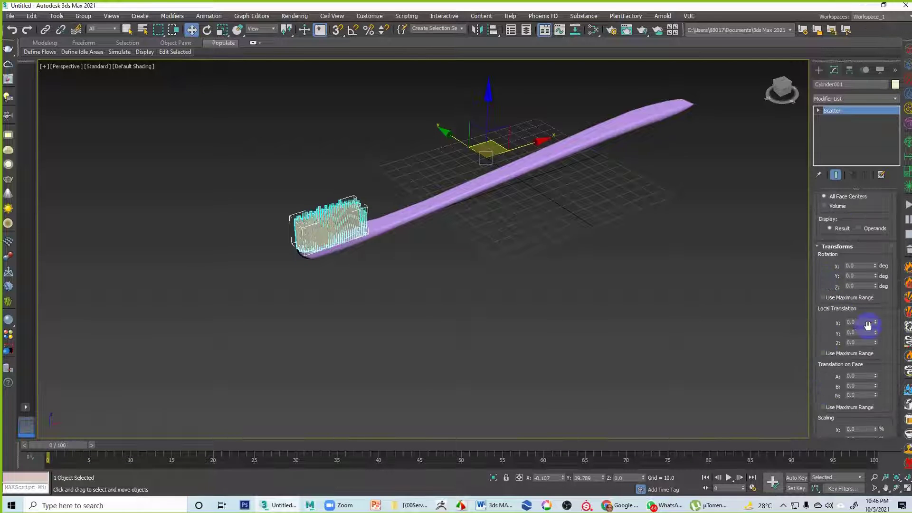
{"action": "left_click_drag", "start_coordinate": [834, 363], "coordinate": [835, 266]}
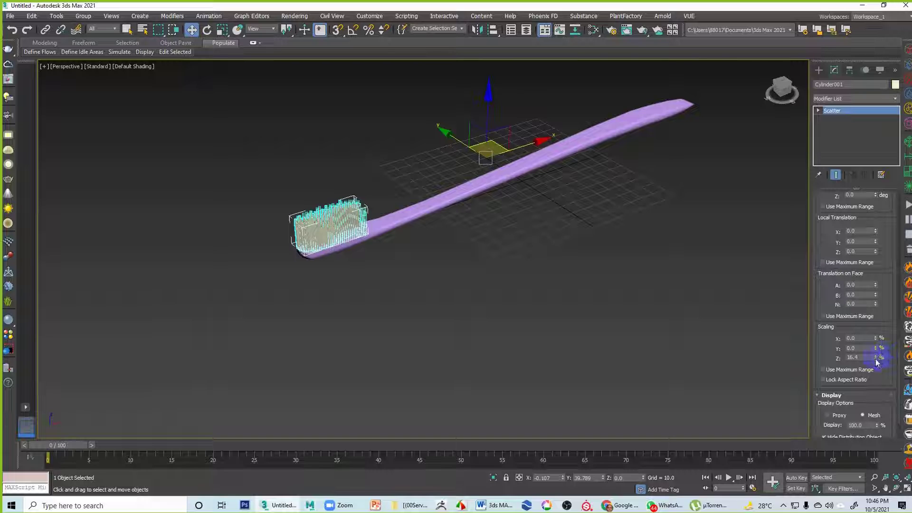
{"action": "left_click_drag", "start_coordinate": [875, 297], "coordinate": [891, 394]}
Give the scattered bristles a slight X rotation in the Scatter transforms, and deselect them.
{"action": "left_click_drag", "start_coordinate": [828, 238], "coordinate": [829, 249]}
{"action": "left_click_drag", "start_coordinate": [829, 298], "coordinate": [831, 361]}
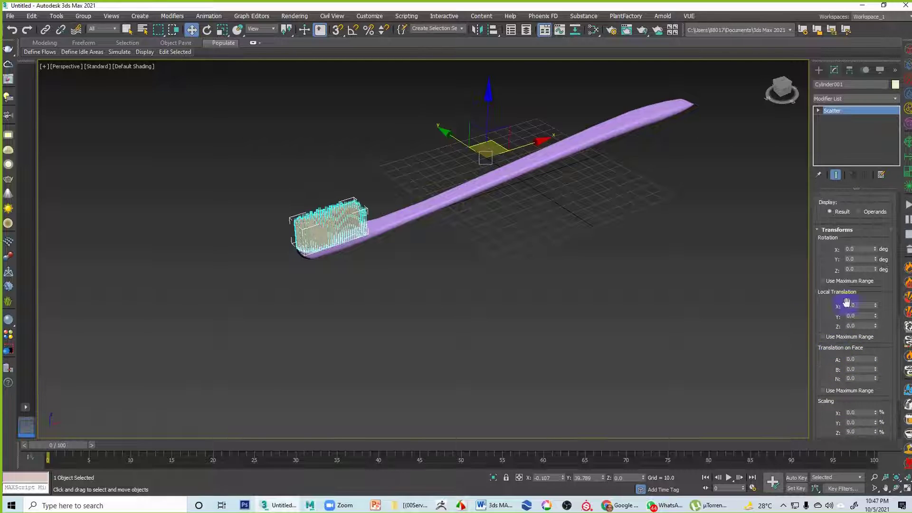
{"action": "left_click_drag", "start_coordinate": [876, 249], "coordinate": [883, 205]}
{"action": "mouse_move", "coordinate": [629, 247]}
{"action": "middle_mouse_down", "text": "alt"}
{"action": "mouse_move", "coordinate": [599, 283]}
{"action": "mouse_move", "coordinate": [580, 277]}
{"action": "mouse_move", "coordinate": [576, 298]}
{"action": "mouse_move", "coordinate": [563, 301]}
{"action": "mouse_move", "coordinate": [489, 277]}
{"action": "mouse_move", "coordinate": [491, 221]}
{"action": "mouse_move", "coordinate": [393, 260]}
{"action": "mouse_move", "coordinate": [409, 242]}
{"action": "mouse_move", "coordinate": [541, 283]}
{"action": "mouse_move", "coordinate": [480, 273]}
{"action": "mouse_move", "coordinate": [496, 266]}
{"action": "mouse_move", "coordinate": [461, 294]}
{"action": "mouse_move", "coordinate": [460, 283]}
{"action": "middle_mouse_up", "text": "alt"}
{"action": "left_click", "coordinate": [565, 279]}
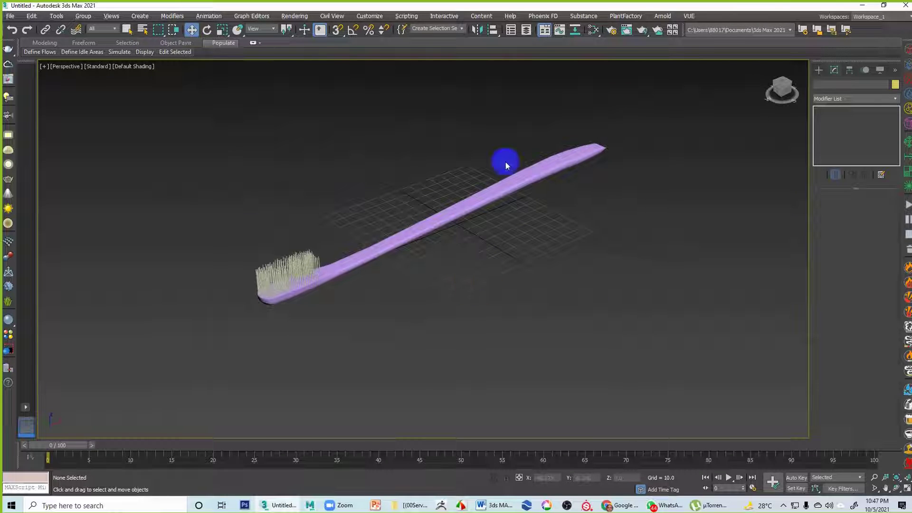
Render the toothbrush in the perspective view, reframe it larger for a second render, and close the rendered frame.
{"action": "left_click", "coordinate": [642, 29]}
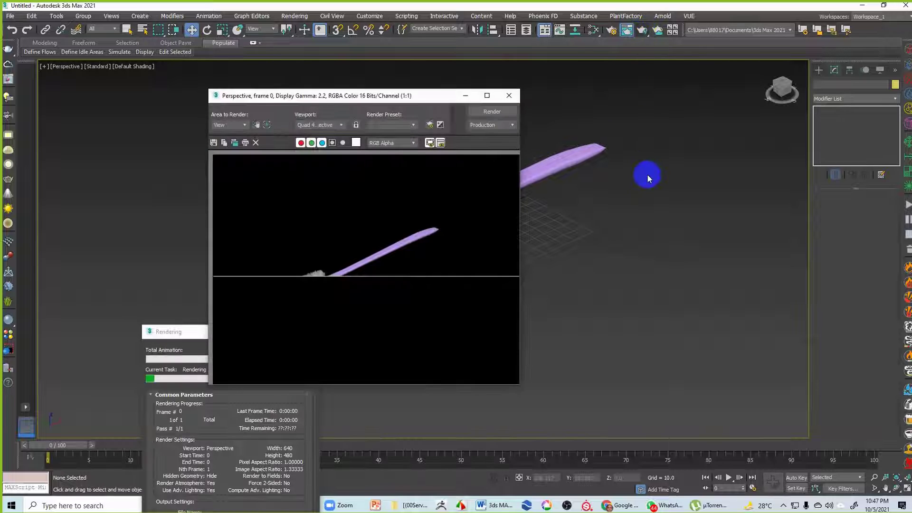
{"action": "left_click", "coordinate": [508, 95]}
{"action": "scroll", "coordinate": [499, 209], "scroll_direction": "up", "scroll_amount": 6}
{"action": "scroll", "coordinate": [484, 224], "scroll_direction": "down", "scroll_amount": 3}
{"action": "middle_click_drag", "start_coordinate": [483, 220], "coordinate": [574, 218]}
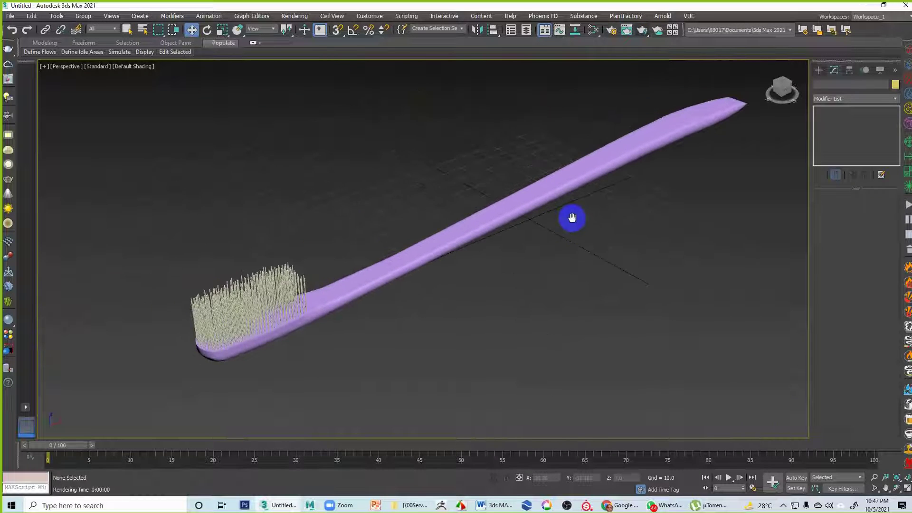
{"action": "left_click", "coordinate": [642, 30]}
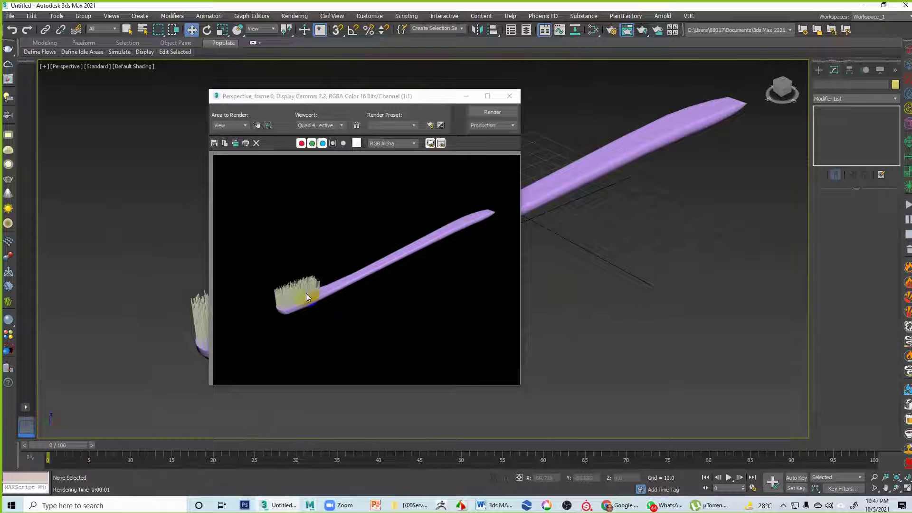
{"action": "left_click", "coordinate": [509, 96]}
Select the toothbrush handle and save the scene as toothbrush in the 00Serve Human folder on drive G.
{"action": "left_click", "coordinate": [620, 148]}
{"action": "middle_click_drag", "start_coordinate": [637, 215], "coordinate": [591, 219], "text": "alt"}
{"action": "left_click", "coordinate": [10, 15]}
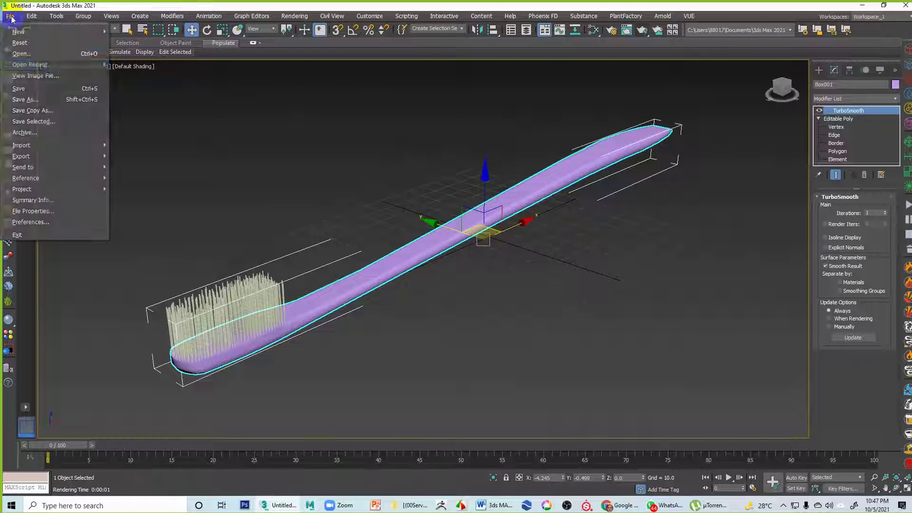
{"action": "left_click", "coordinate": [61, 90]}
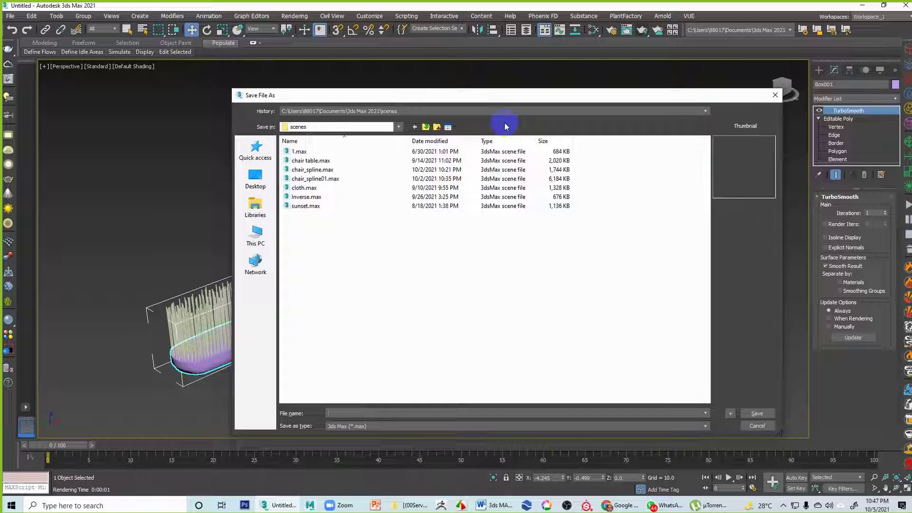
{"action": "left_click", "coordinate": [392, 110]}
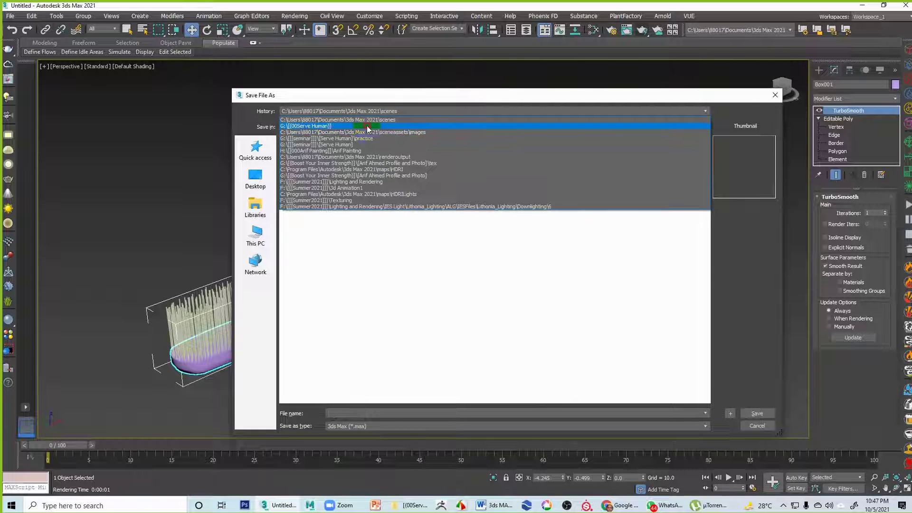
{"action": "left_click", "coordinate": [366, 125]}
{"action": "left_click", "coordinate": [338, 411]}
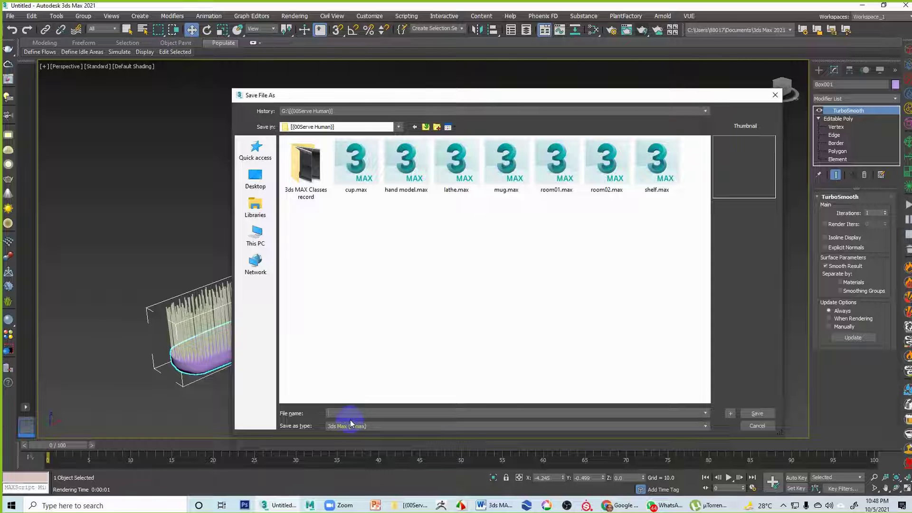
{"action": "type", "text": "tool"}
{"action": "type", "text": "hbrush"}
{"action": "key", "text": "Return"}
{"action": "middle_click_drag", "start_coordinate": [397, 340], "coordinate": [383, 334], "text": "alt"}
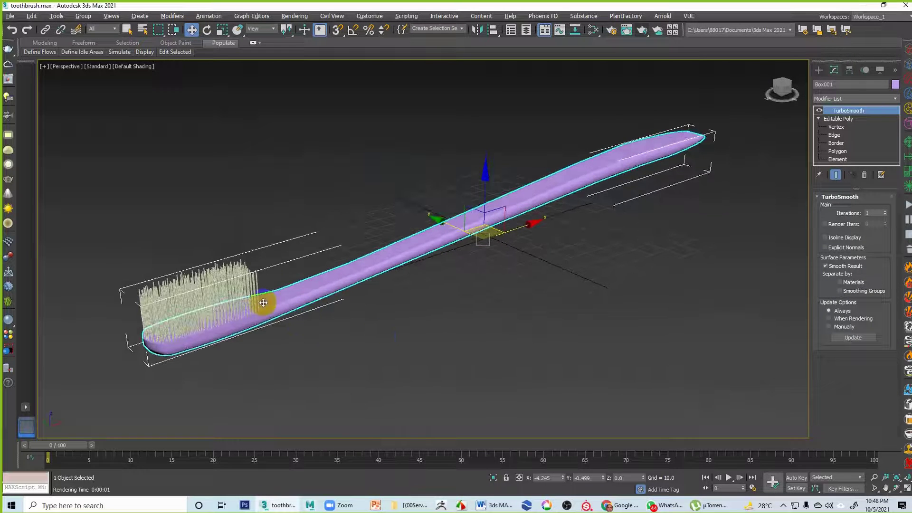
Try a Bend modifier with a small angle on the toothbrush handle, and remove it from the stack.
{"action": "middle_click_drag", "start_coordinate": [301, 315], "coordinate": [350, 303]}
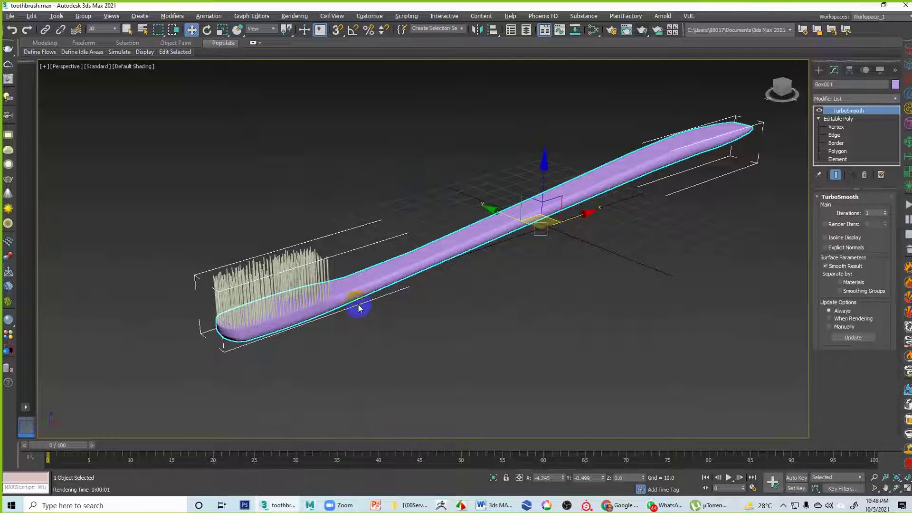
{"action": "left_click", "coordinate": [837, 98]}
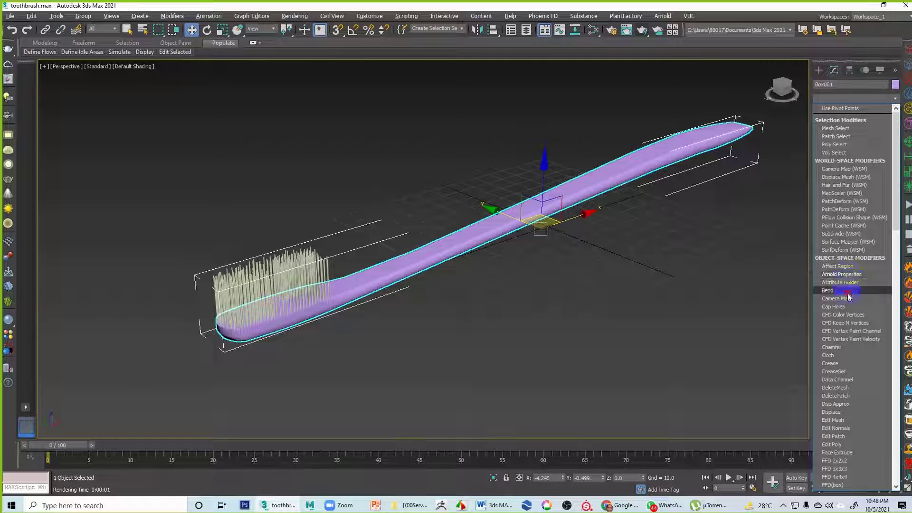
{"action": "left_click", "coordinate": [827, 290]}
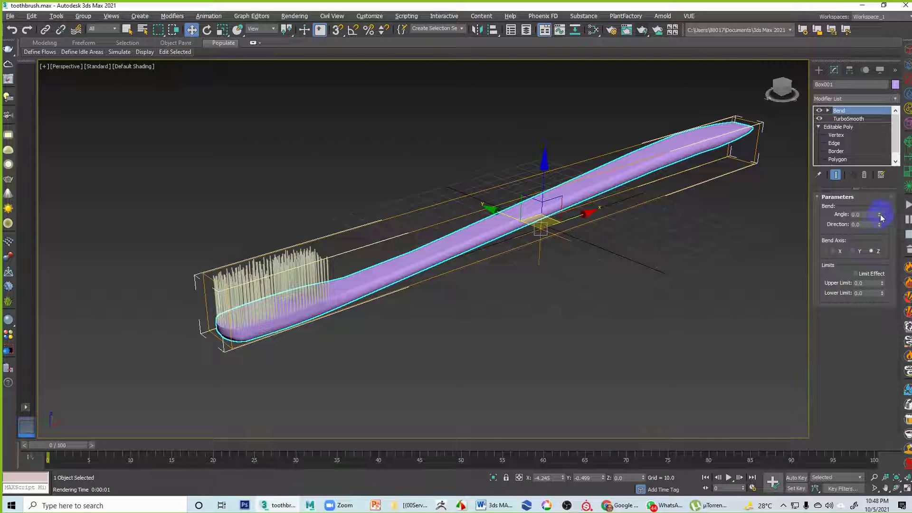
{"action": "left_click_drag", "start_coordinate": [880, 217], "coordinate": [882, 200]}
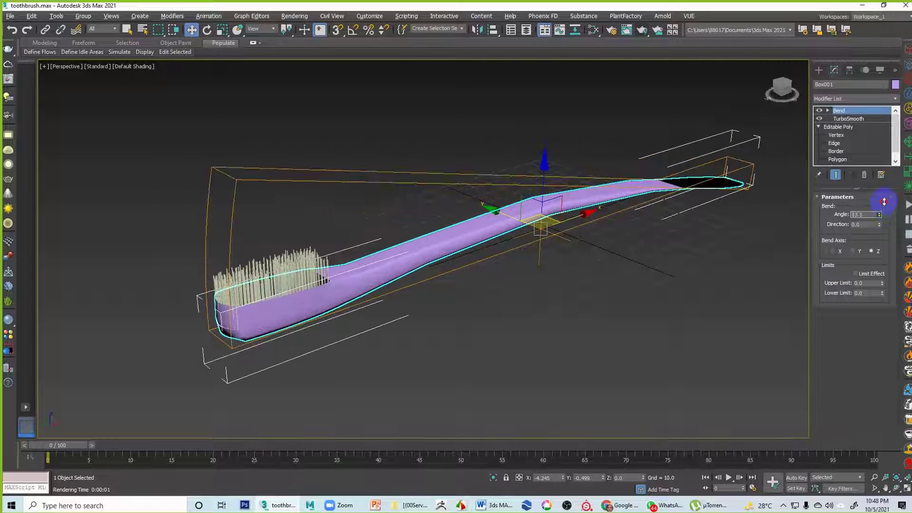
{"action": "left_click", "coordinate": [863, 175]}
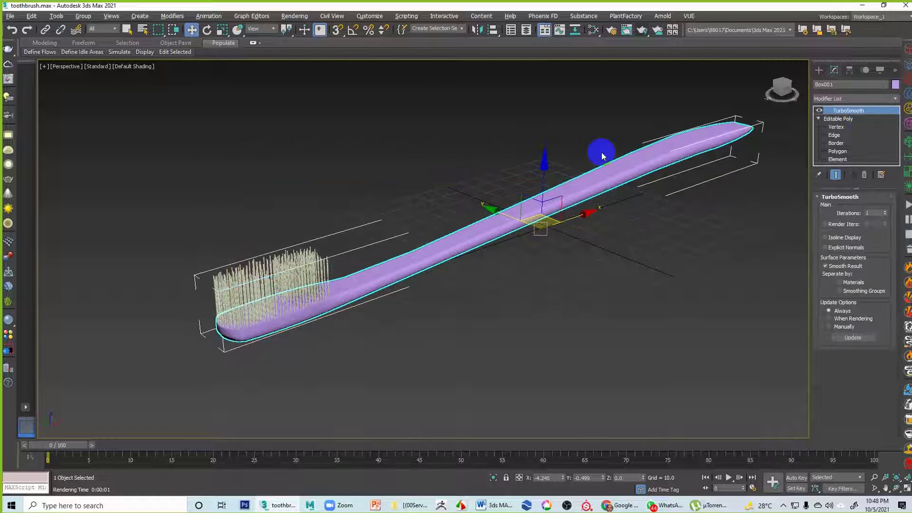
Try a Bend modifier on the scattered bristles, undo the bend, remove the modifier and deselect the bristles.
{"action": "left_click", "coordinate": [409, 204]}
{"action": "middle_click_drag", "start_coordinate": [409, 204], "coordinate": [230, 220], "text": "alt"}
{"action": "left_click_drag", "start_coordinate": [167, 209], "coordinate": [334, 258]}
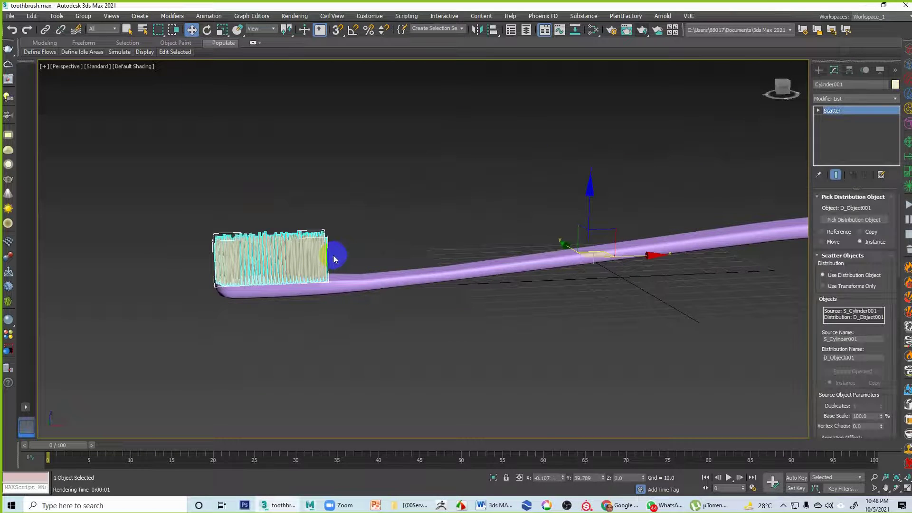
{"action": "left_click", "coordinate": [841, 98]}
{"action": "left_click", "coordinate": [839, 291]}
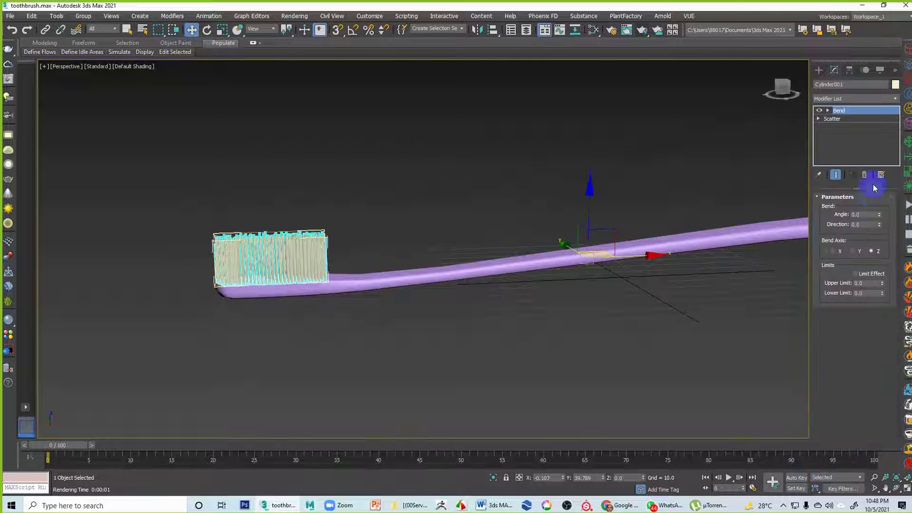
{"action": "left_click_drag", "start_coordinate": [879, 214], "coordinate": [883, 183]}
{"action": "key", "text": "ctrl+z"}
{"action": "left_click", "coordinate": [864, 175]}
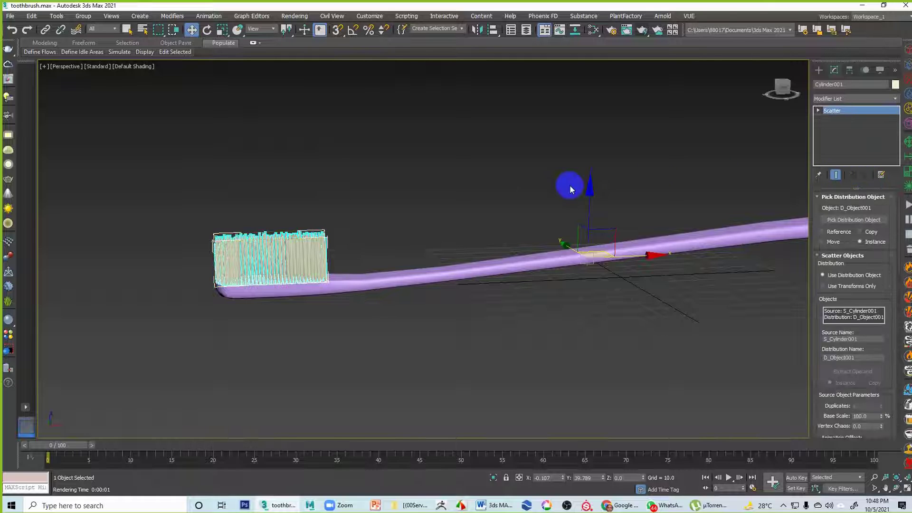
{"action": "left_click", "coordinate": [481, 188]}
Save an incremented copy of the toothbrush scene as toothbrush01.max in the same folder.
{"action": "middle_click_drag", "start_coordinate": [515, 205], "coordinate": [532, 221], "text": "alt"}
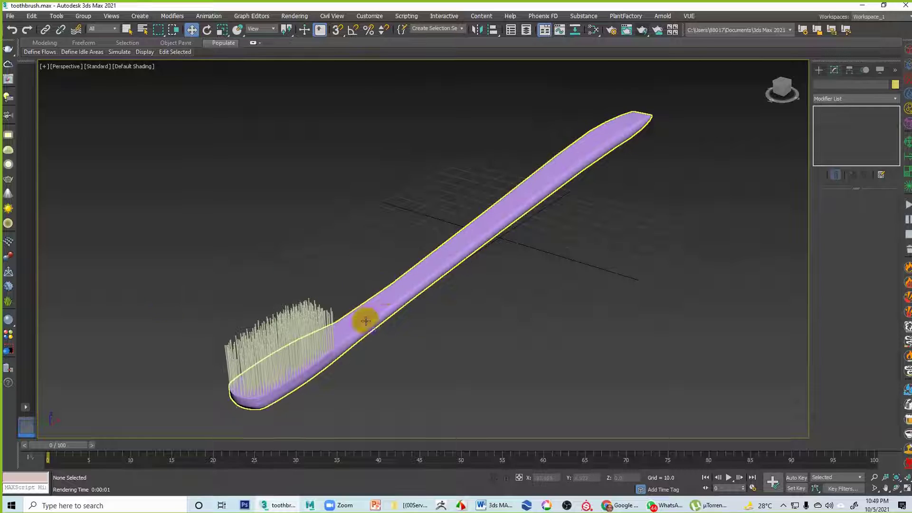
{"action": "key", "text": "ctrl+shift+s"}
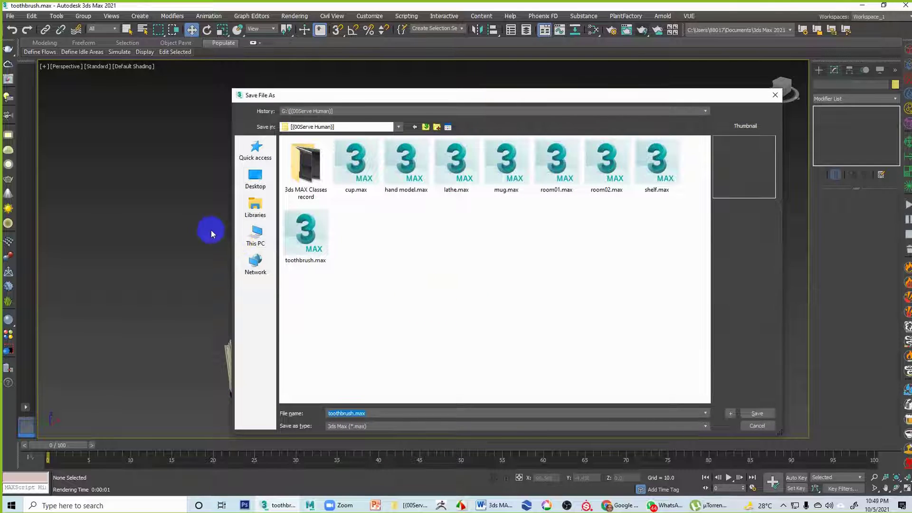
{"action": "left_click", "coordinate": [731, 414]}
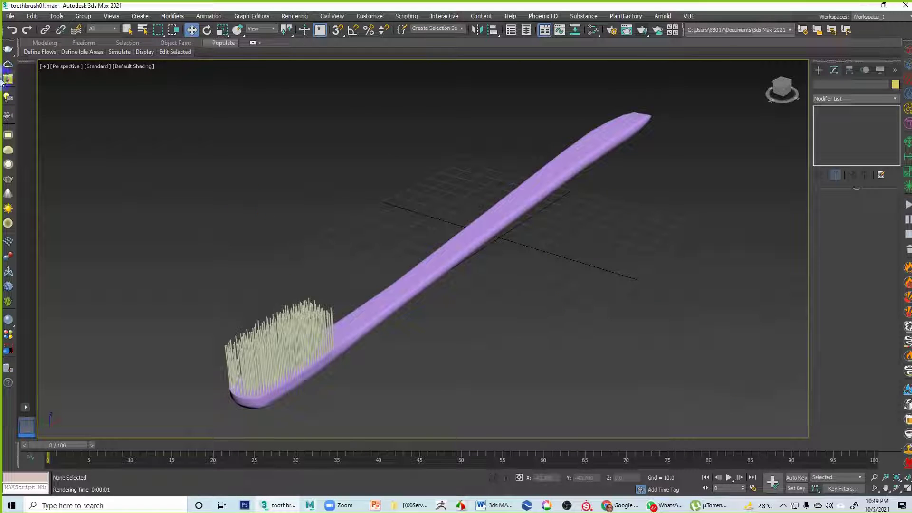
Reset the program to a new, empty scene.
{"action": "left_click", "coordinate": [10, 16]}
{"action": "left_click", "coordinate": [19, 38]}
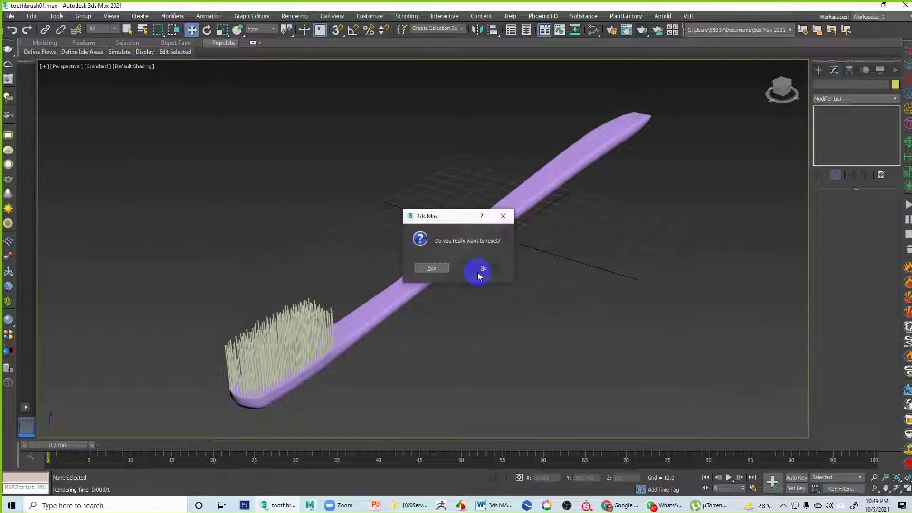
{"action": "left_click", "coordinate": [432, 267]}
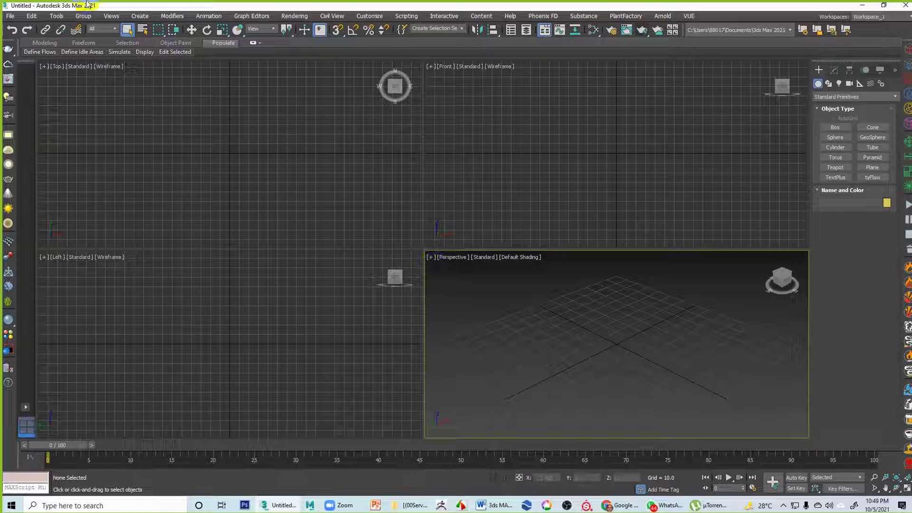
{"action": "left_click", "coordinate": [7, 75]}
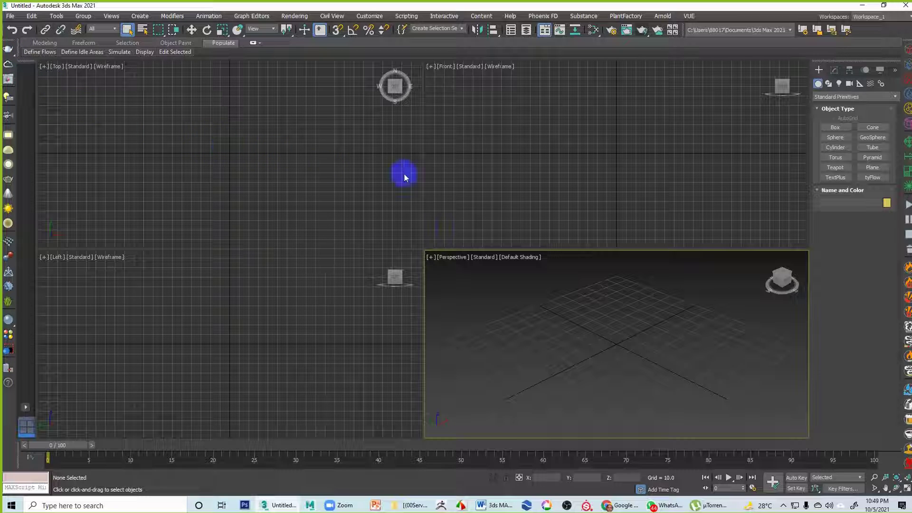
Maximize the Left view and draw an open curved Line that rises from the origin and curls inward into a spiral.
{"action": "left_click", "coordinate": [492, 129]}
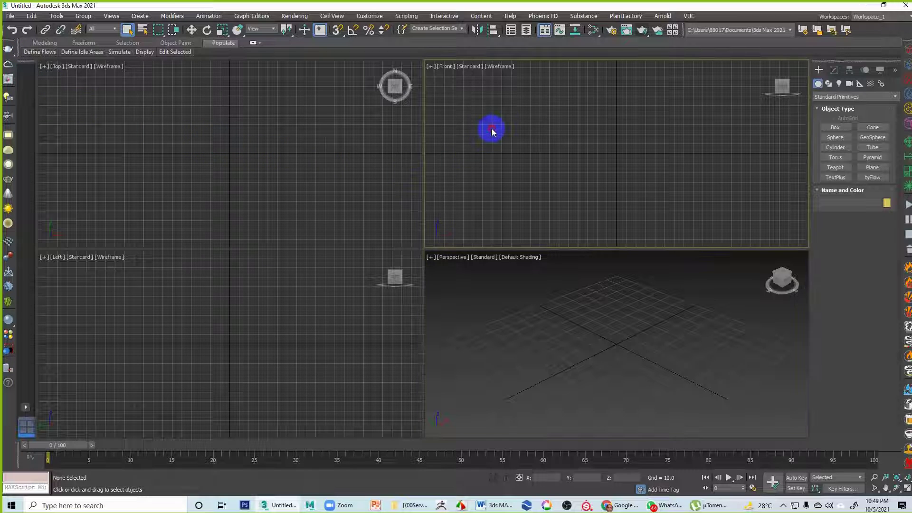
{"action": "left_click", "coordinate": [409, 288]}
{"action": "key", "text": "alt+w"}
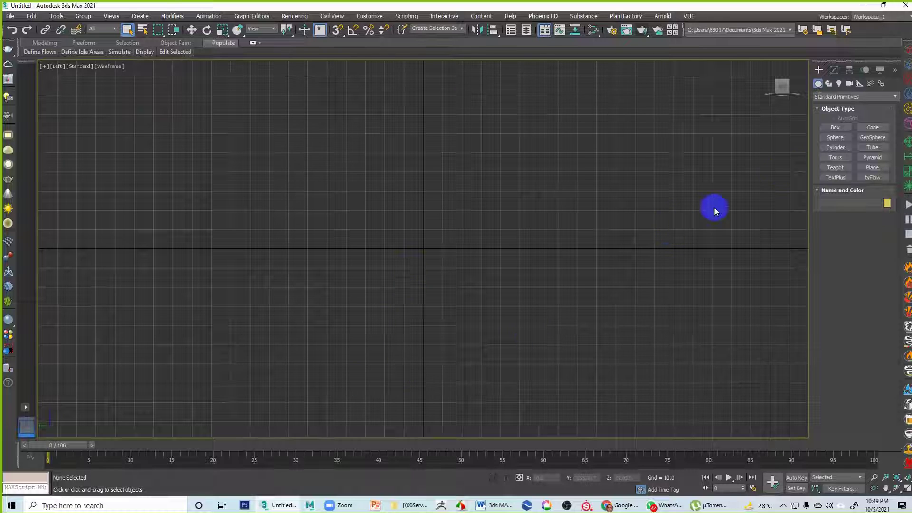
{"action": "left_click", "coordinate": [827, 83]}
{"action": "left_click", "coordinate": [834, 135]}
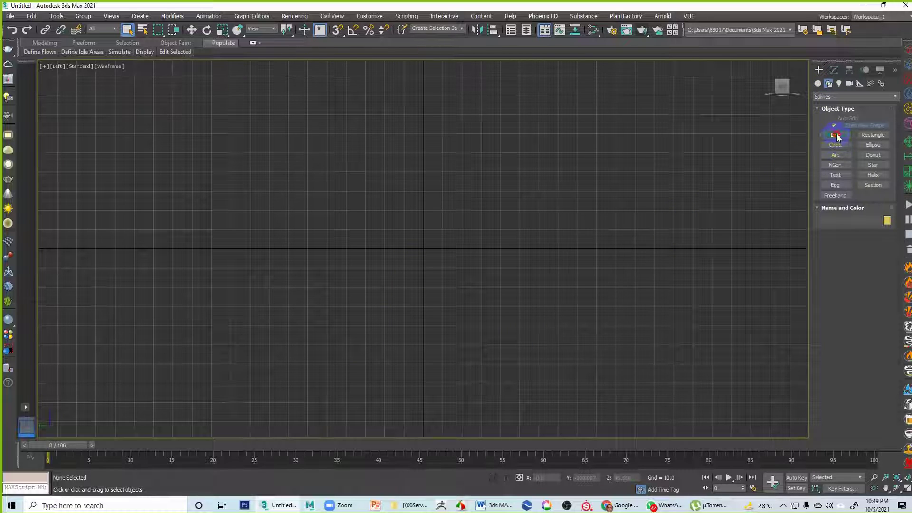
{"action": "middle_click_drag", "start_coordinate": [479, 226], "coordinate": [468, 275]}
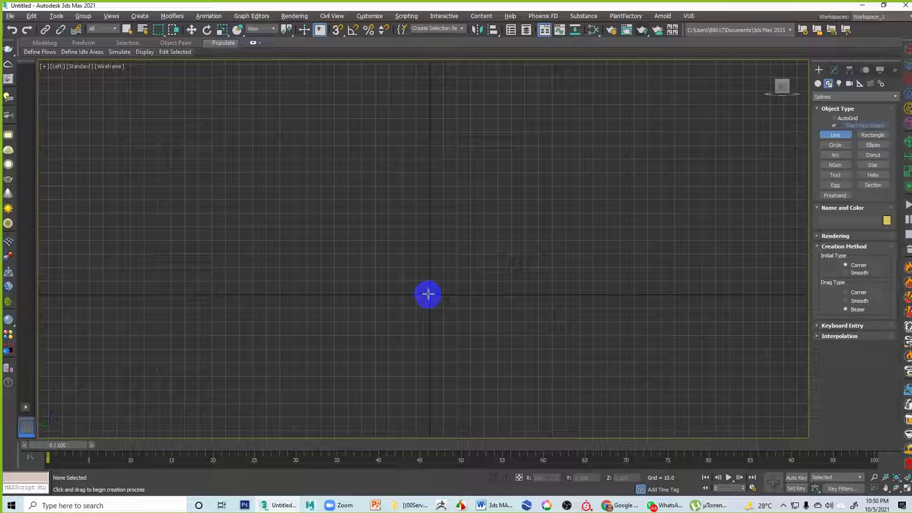
{"action": "left_click", "coordinate": [430, 294]}
{"action": "left_click_drag", "start_coordinate": [435, 188], "coordinate": [522, 149]}
{"action": "left_click_drag", "start_coordinate": [560, 173], "coordinate": [568, 187]}
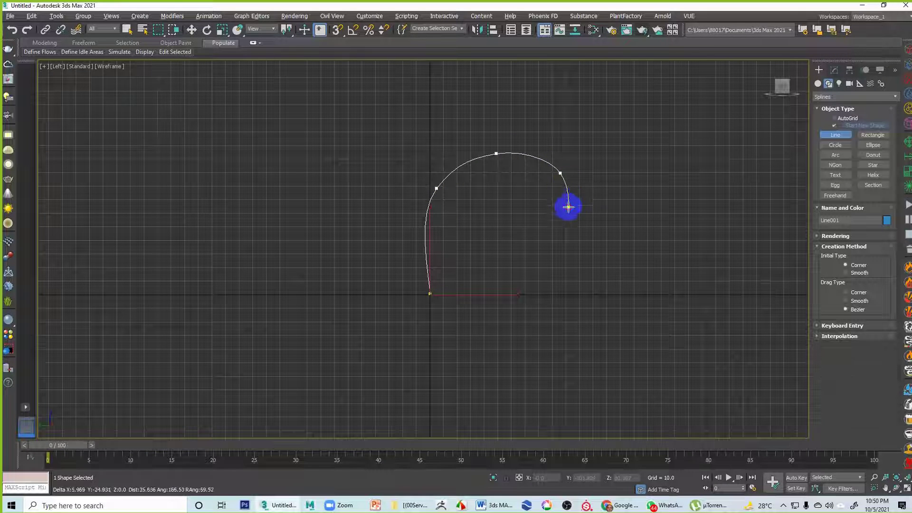
{"action": "left_click_drag", "start_coordinate": [559, 224], "coordinate": [504, 194]}
{"action": "left_click", "coordinate": [515, 193]}
{"action": "right_click", "coordinate": [496, 227]}
{"action": "left_click", "coordinate": [441, 183]}
{"action": "left_click", "coordinate": [445, 157]}
{"action": "right_click", "coordinate": [446, 128]}
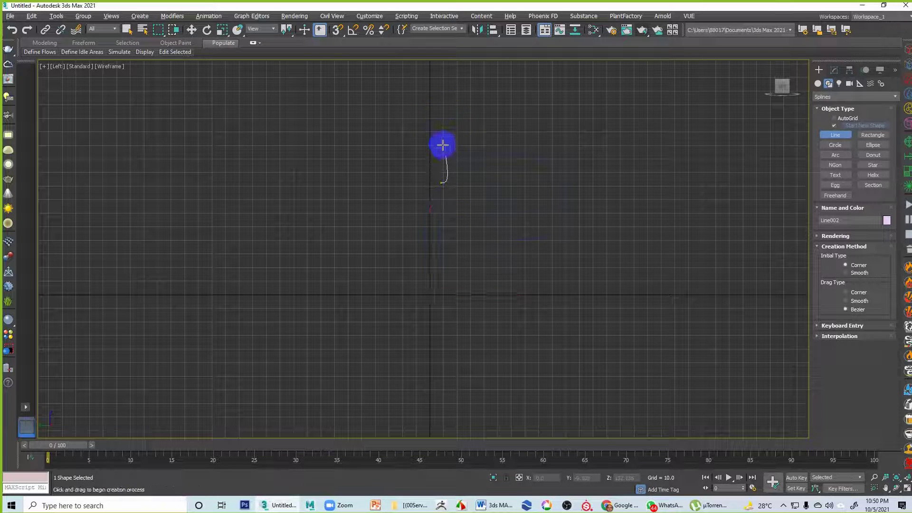
{"action": "key", "text": "Delete"}
{"action": "right_click", "coordinate": [631, 141]}
Select the spiral line and change its object colour to white.
{"action": "left_click", "coordinate": [427, 283]}
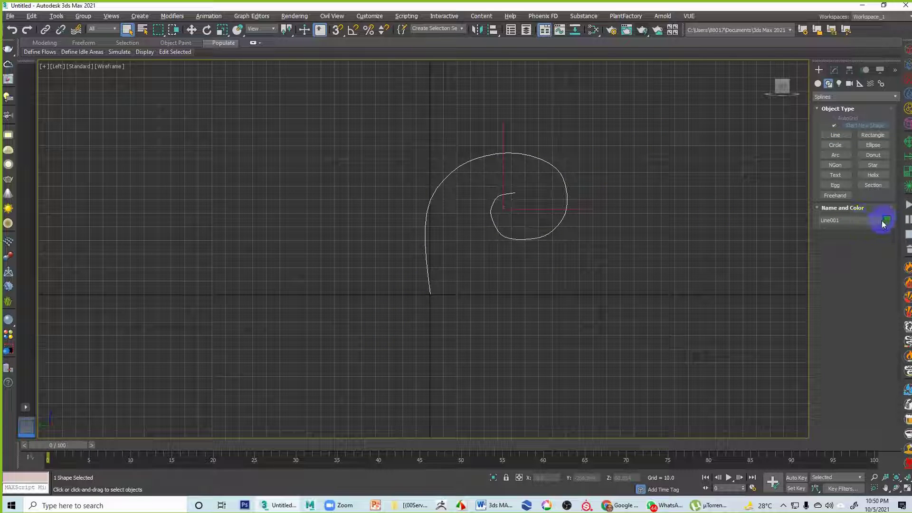
{"action": "left_click", "coordinate": [886, 220]}
{"action": "left_click", "coordinate": [716, 237]}
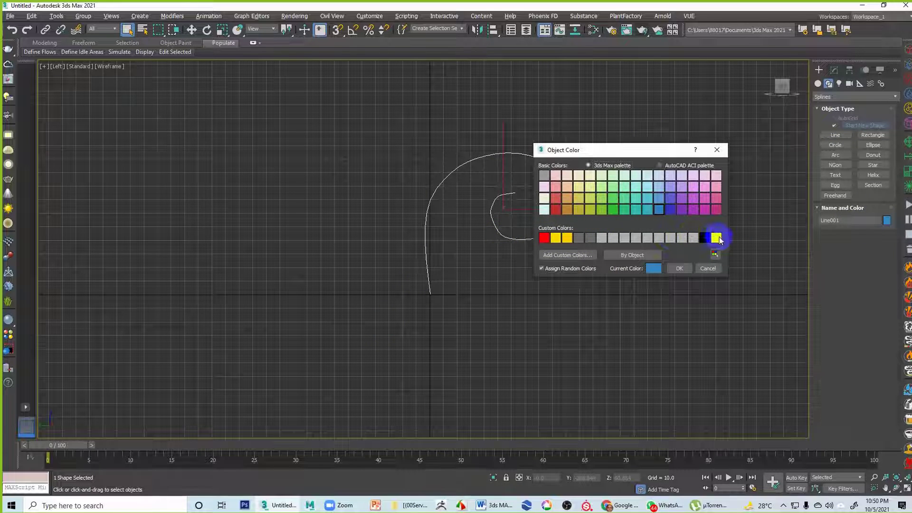
{"action": "left_click", "coordinate": [680, 268]}
Enable the spiral line's thickness in both the renderer and the viewport, and deselect it.
{"action": "left_click", "coordinate": [833, 70]}
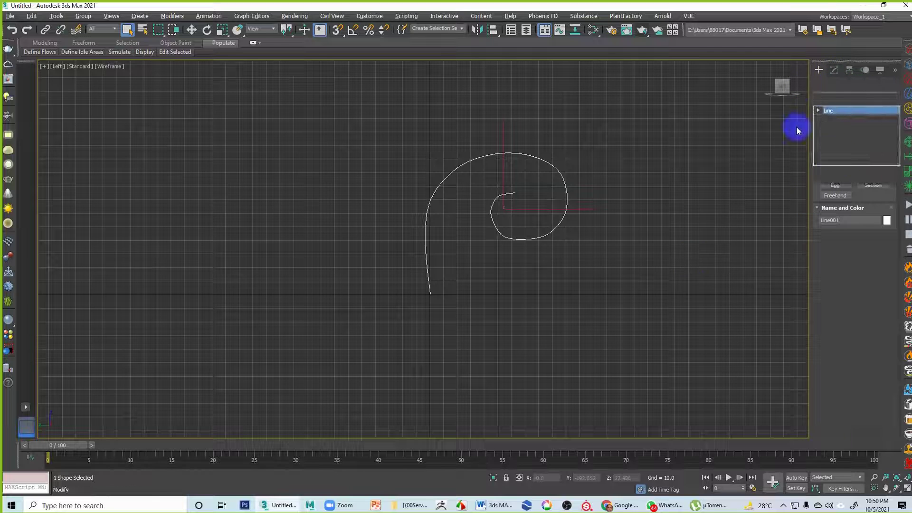
{"action": "left_click", "coordinate": [818, 196]}
{"action": "left_click", "coordinate": [821, 207]}
{"action": "left_click", "coordinate": [831, 214]}
{"action": "left_click", "coordinate": [753, 213]}
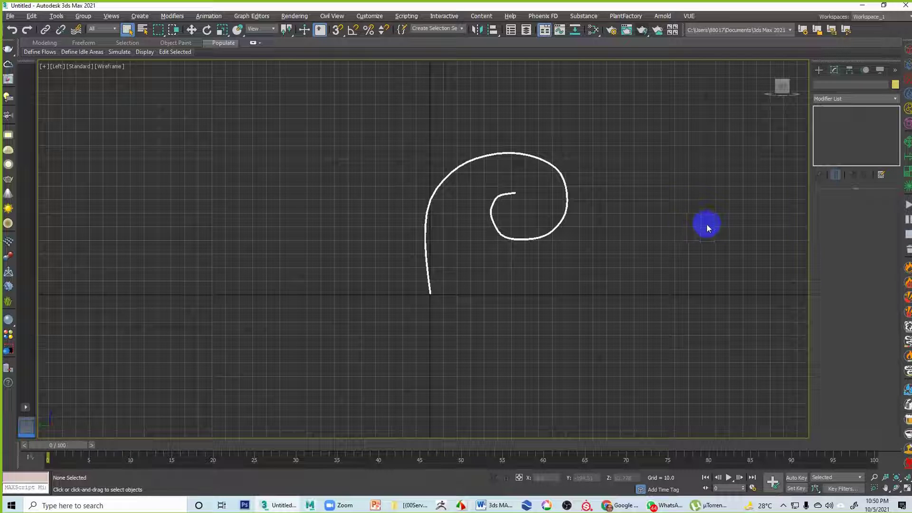
{"action": "left_click", "coordinate": [818, 70]}
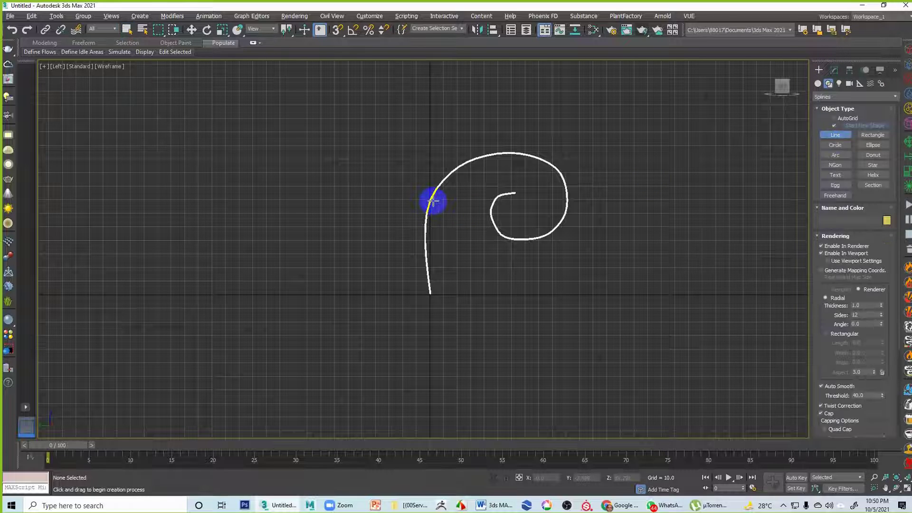
{"action": "left_click_drag", "start_coordinate": [884, 308], "coordinate": [895, 195]}
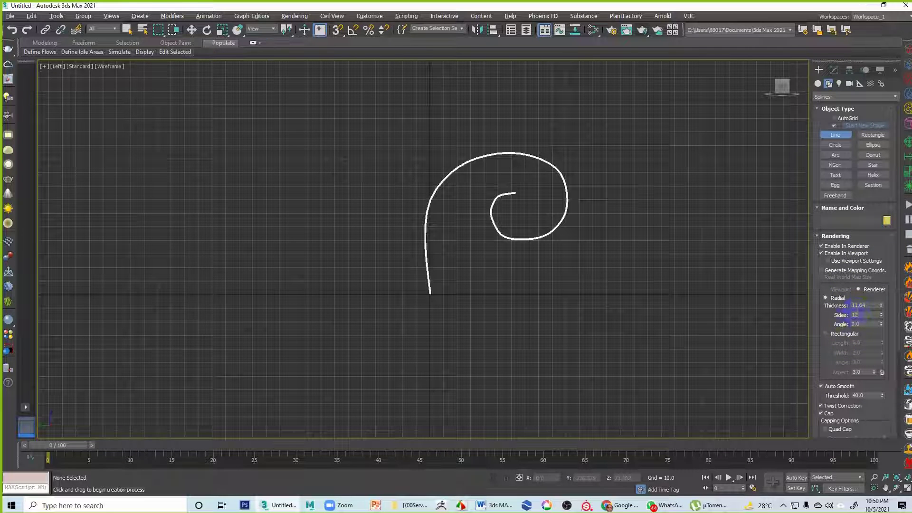
{"action": "left_click_drag", "start_coordinate": [881, 305], "coordinate": [893, 247]}
{"action": "right_click", "coordinate": [688, 248]}
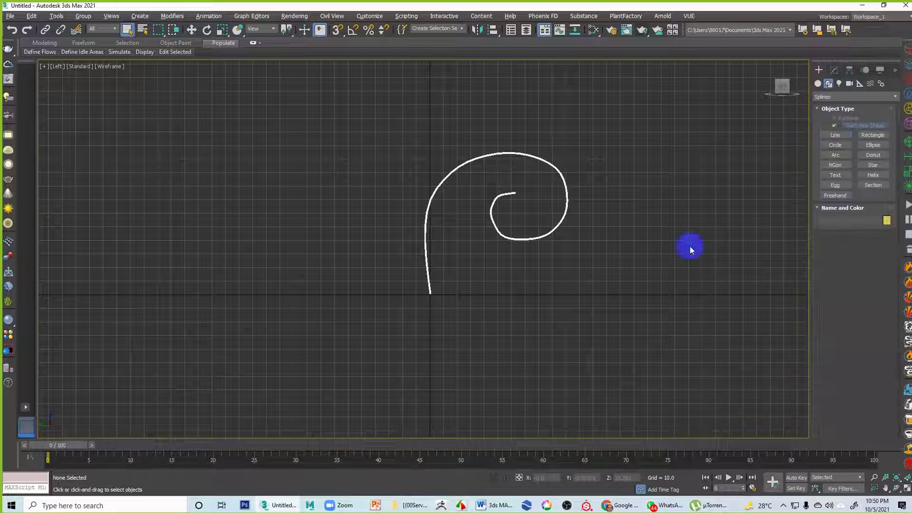
Reselect the spiral line and set its radial rendering thickness to 8.05.
{"action": "left_click", "coordinate": [561, 224]}
{"action": "left_click", "coordinate": [834, 70]}
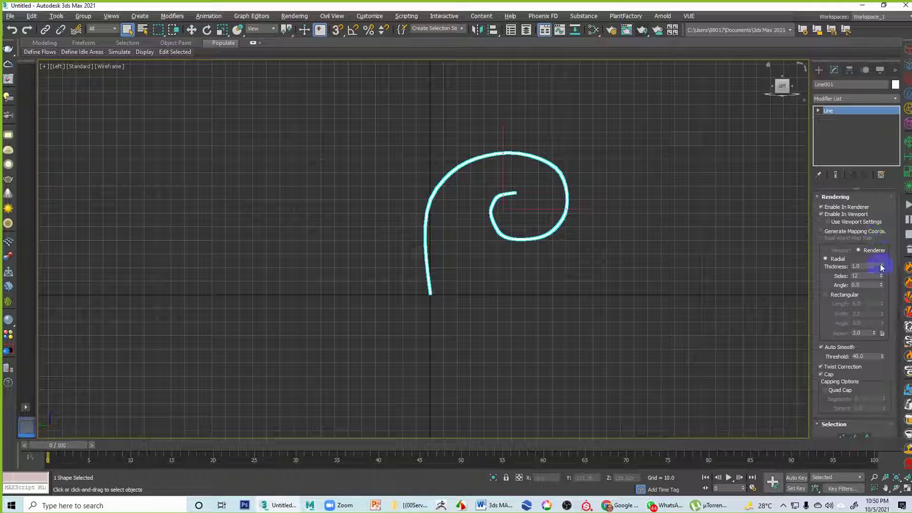
{"action": "left_click_drag", "start_coordinate": [881, 265], "coordinate": [57, 418]}
{"action": "middle_click_drag", "start_coordinate": [618, 231], "coordinate": [614, 269]}
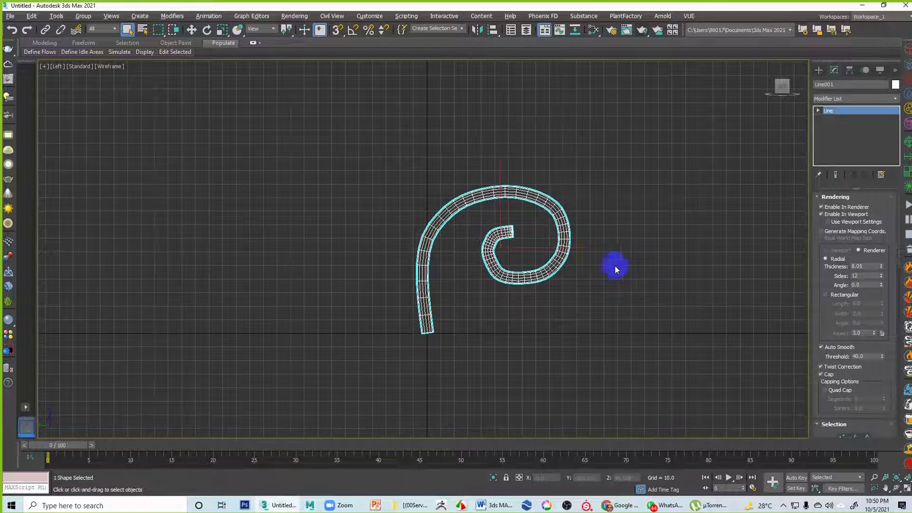
Draw a second Line branching up from the outer curve of the white spiral and curling inward at its upper end.
{"action": "left_click", "coordinate": [818, 70]}
{"action": "left_click", "coordinate": [831, 136]}
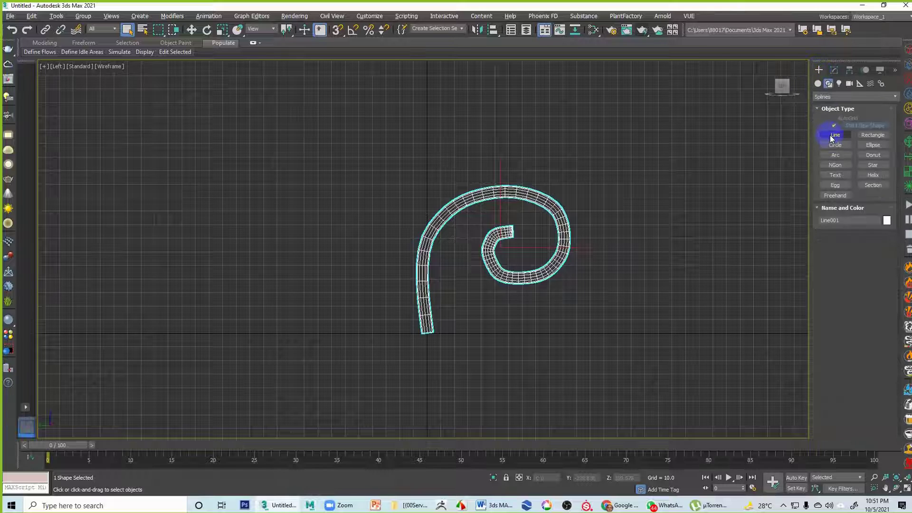
{"action": "left_click", "coordinate": [451, 232]}
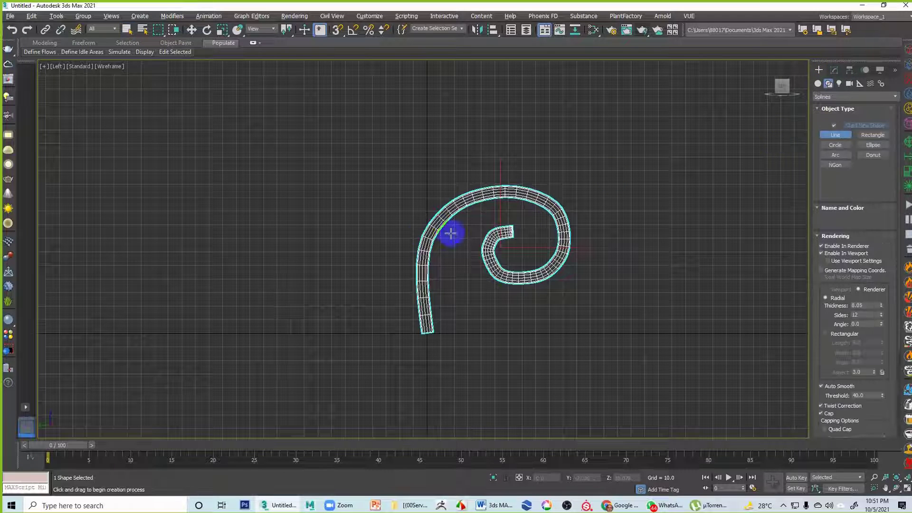
{"action": "left_click", "coordinate": [435, 214]}
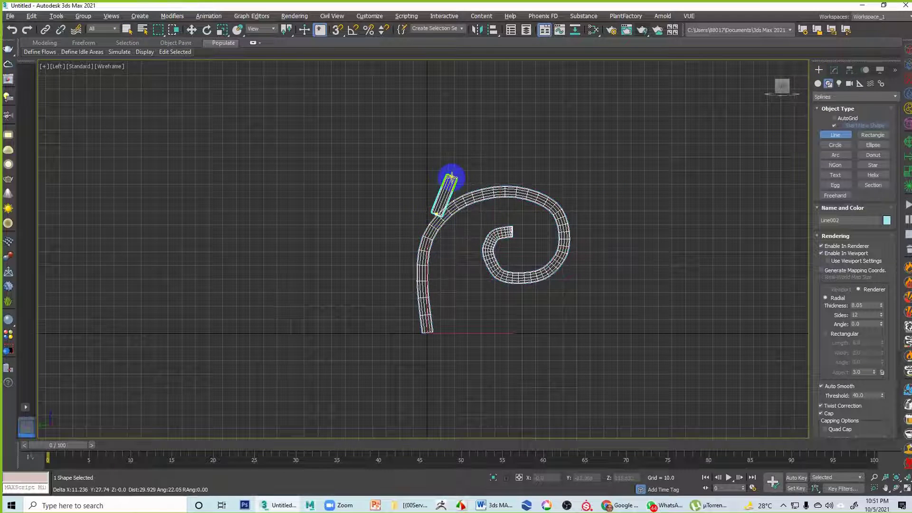
{"action": "right_click", "coordinate": [445, 197]}
{"action": "left_click", "coordinate": [450, 209]}
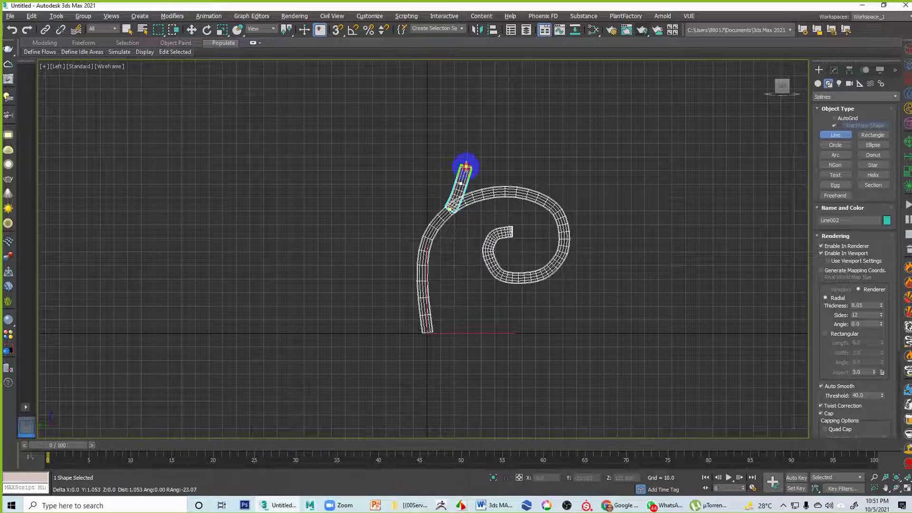
{"action": "left_click", "coordinate": [468, 136]}
{"action": "left_click", "coordinate": [440, 95]}
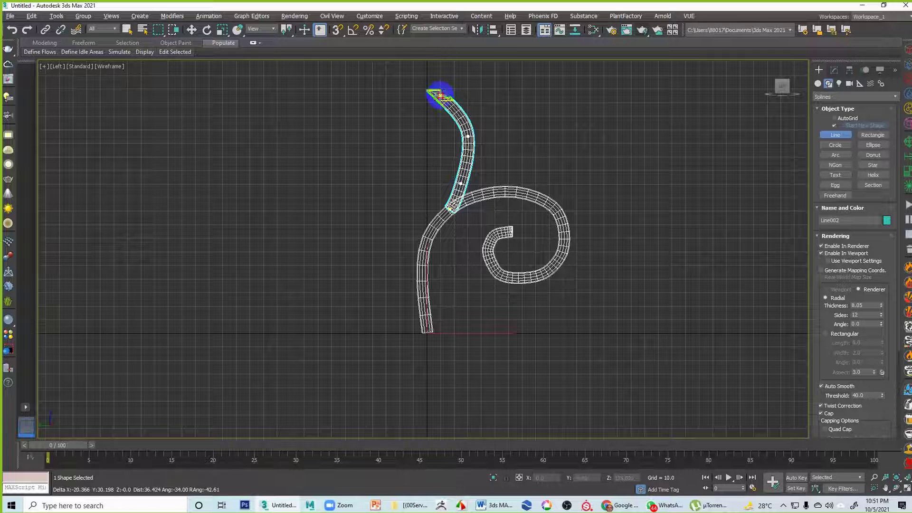
{"action": "left_click", "coordinate": [398, 117]}
{"action": "left_click", "coordinate": [404, 149]}
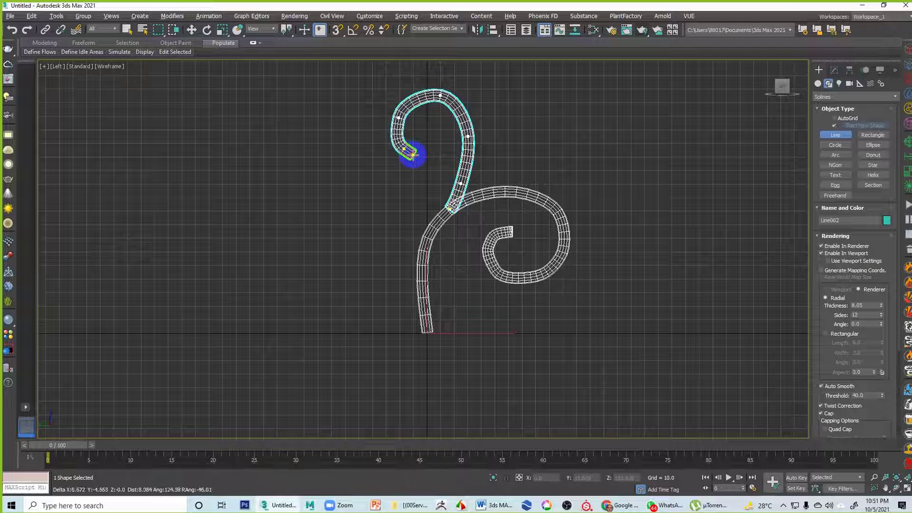
{"action": "left_click", "coordinate": [433, 151]}
{"action": "right_click", "coordinate": [394, 199]}
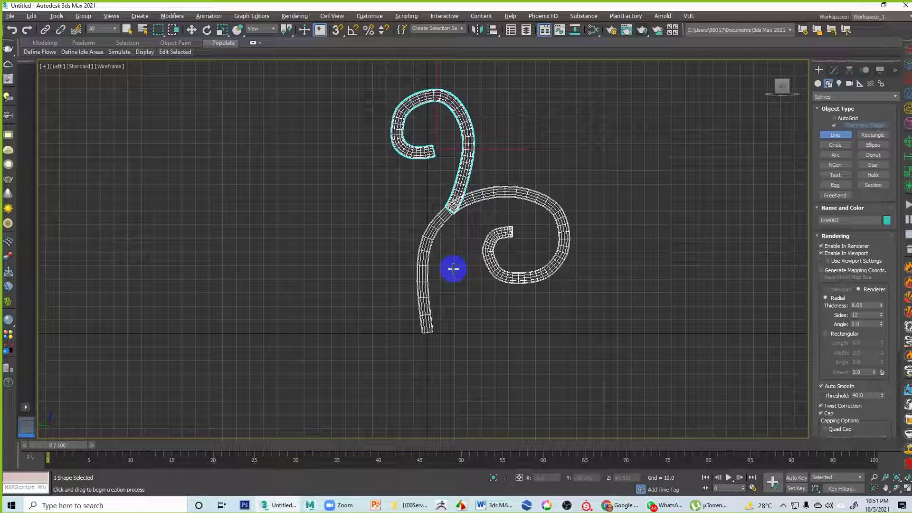
Draw a third Line from the crest of the white spiral, sweeping outward and upward into an inward curl, and deselect it.
{"action": "middle_click_drag", "start_coordinate": [478, 238], "coordinate": [357, 269]}
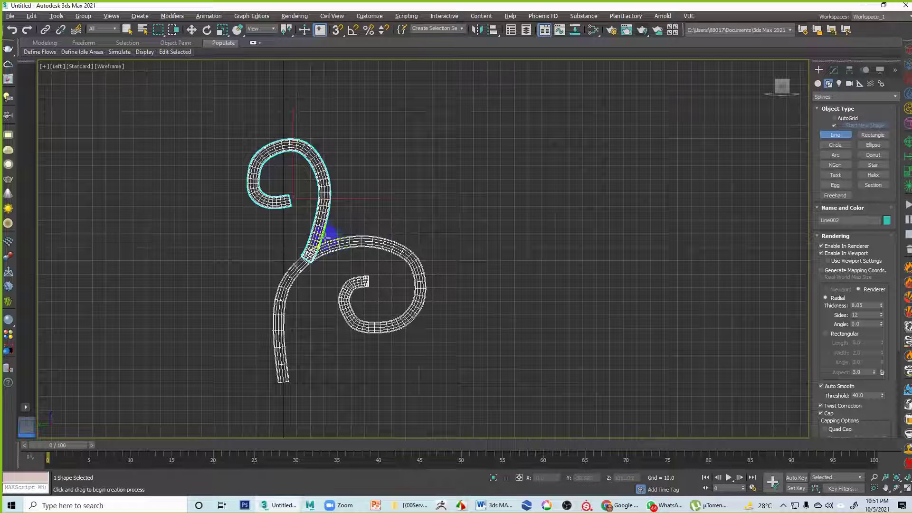
{"action": "left_click", "coordinate": [365, 239]}
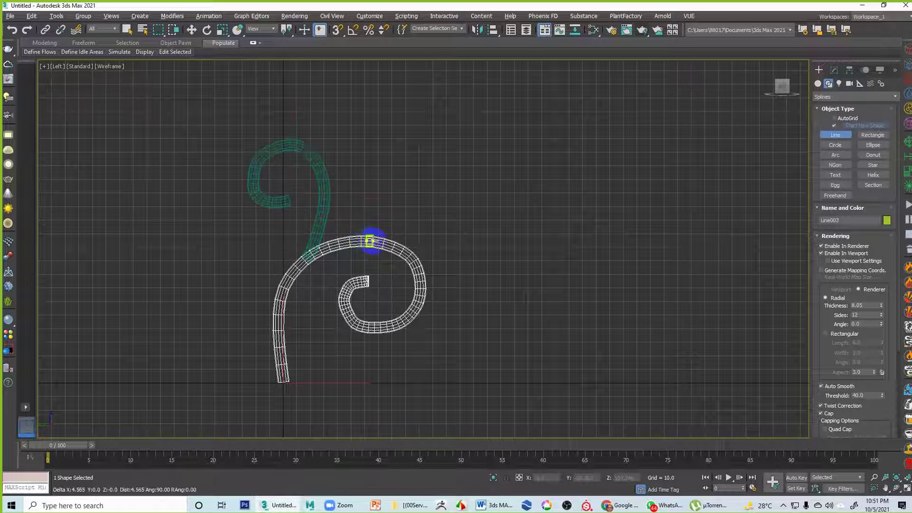
{"action": "left_click", "coordinate": [471, 205]}
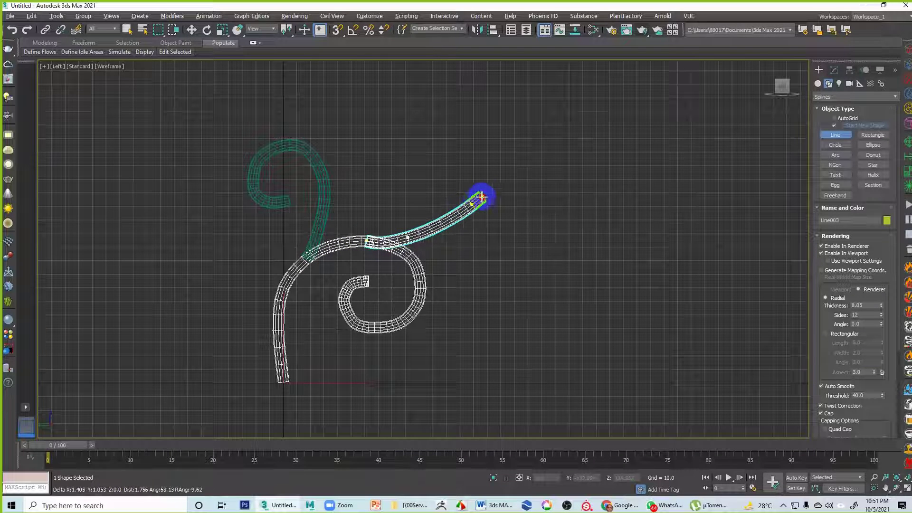
{"action": "left_click", "coordinate": [498, 168]}
{"action": "left_click", "coordinate": [491, 125]}
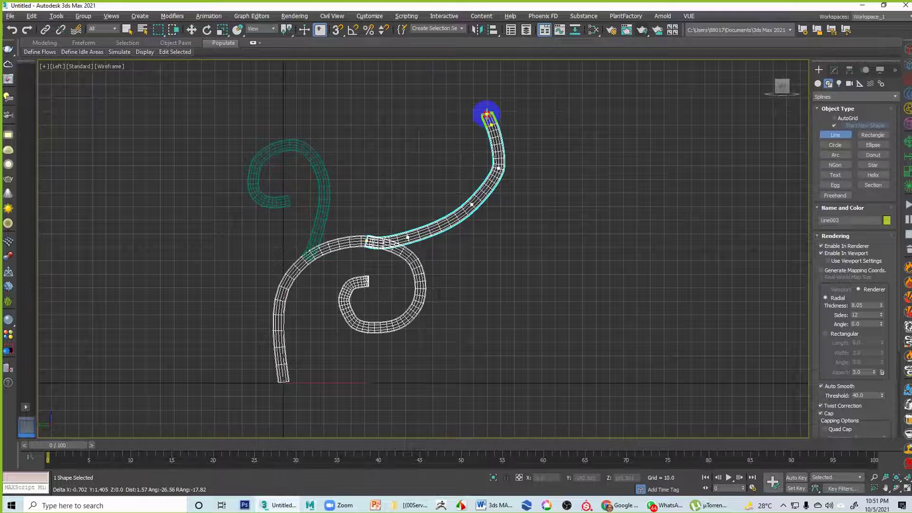
{"action": "left_click", "coordinate": [437, 107]}
{"action": "left_click", "coordinate": [415, 141]}
{"action": "left_click", "coordinate": [427, 174]}
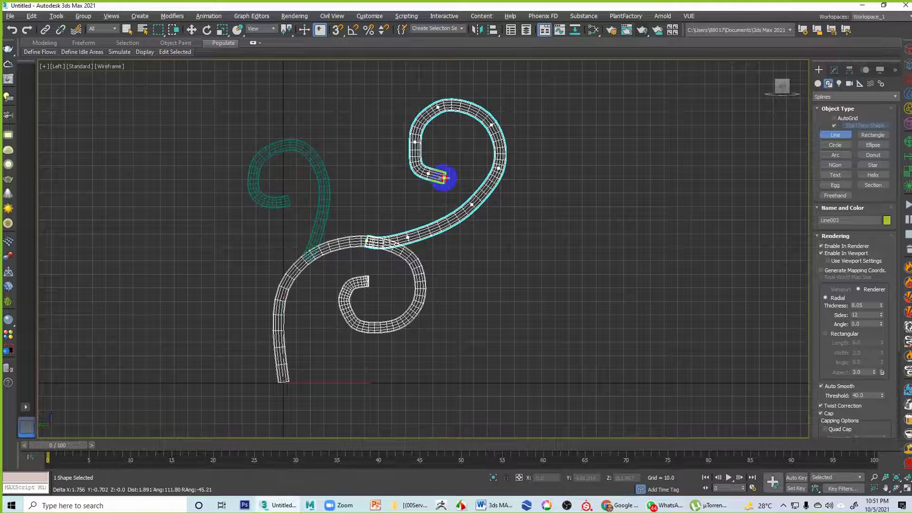
{"action": "left_click", "coordinate": [462, 176]}
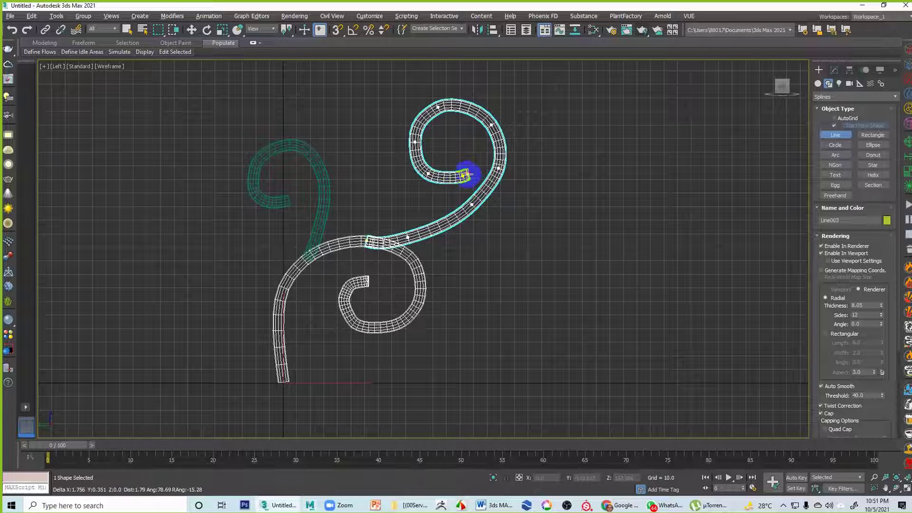
{"action": "left_click", "coordinate": [476, 152]}
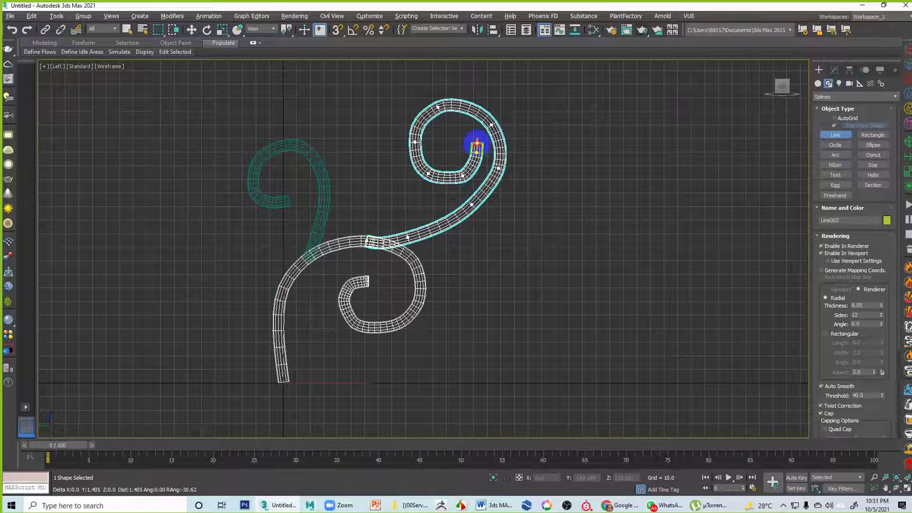
{"action": "left_click", "coordinate": [473, 135]}
{"action": "right_click", "coordinate": [414, 144]}
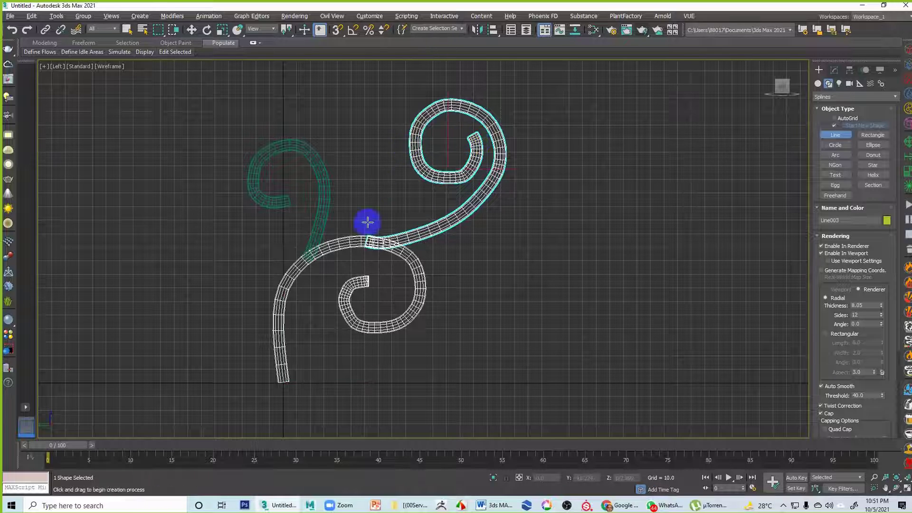
{"action": "right_click", "coordinate": [400, 230]}
{"action": "left_click", "coordinate": [487, 255]}
Switch to a maximized Perspective view and frame the three curled lines.
{"action": "scroll", "coordinate": [491, 303], "scroll_direction": "down", "scroll_amount": 5}
{"action": "scroll", "coordinate": [500, 301], "scroll_direction": "up", "scroll_amount": 3}
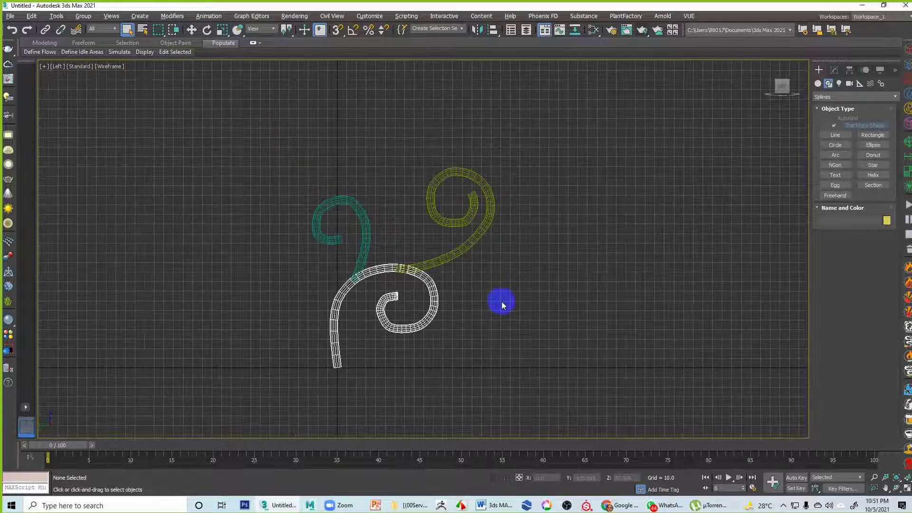
{"action": "key", "text": "alt+w"}
{"action": "middle_click", "coordinate": [616, 349]}
{"action": "key", "text": "alt+w"}
{"action": "scroll", "coordinate": [614, 323], "scroll_direction": "down", "scroll_amount": 6}
{"action": "middle_click_drag", "start_coordinate": [613, 320], "coordinate": [522, 336]}
{"action": "middle_click_drag", "start_coordinate": [538, 300], "coordinate": [579, 293], "text": "alt"}
Attach the yellow-green and teal curls to the white spiral line so they form one shape, and deselect it.
{"action": "left_click", "coordinate": [482, 304]}
{"action": "left_click", "coordinate": [834, 70]}
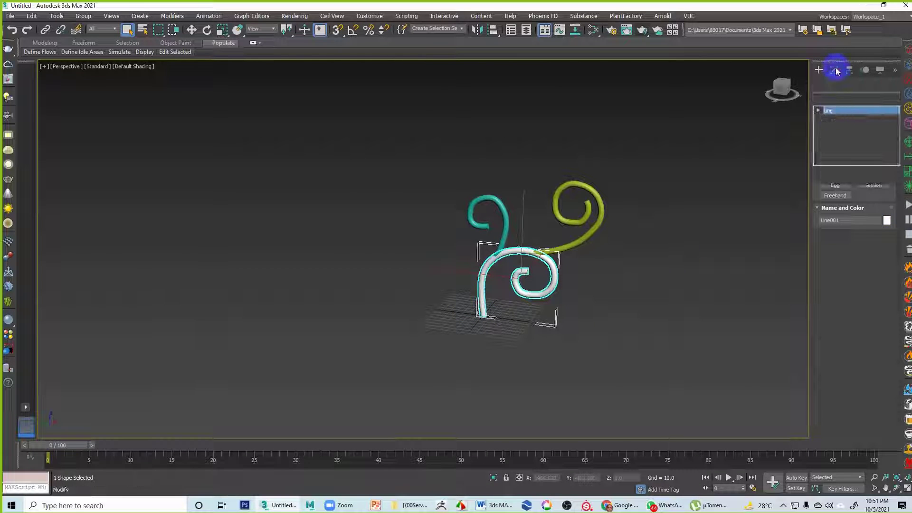
{"action": "left_click", "coordinate": [836, 321]}
{"action": "left_click_drag", "start_coordinate": [836, 321], "coordinate": [834, 174]}
{"action": "left_click_drag", "start_coordinate": [821, 353], "coordinate": [838, 186]}
{"action": "left_click", "coordinate": [834, 318]}
{"action": "left_click", "coordinate": [560, 248]}
{"action": "left_click", "coordinate": [499, 238]}
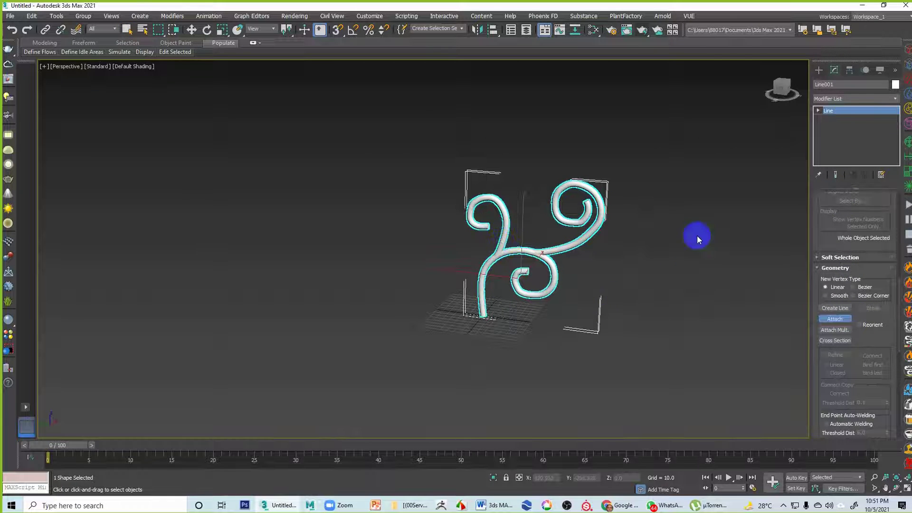
{"action": "left_click", "coordinate": [194, 34]}
{"action": "left_click", "coordinate": [275, 293]}
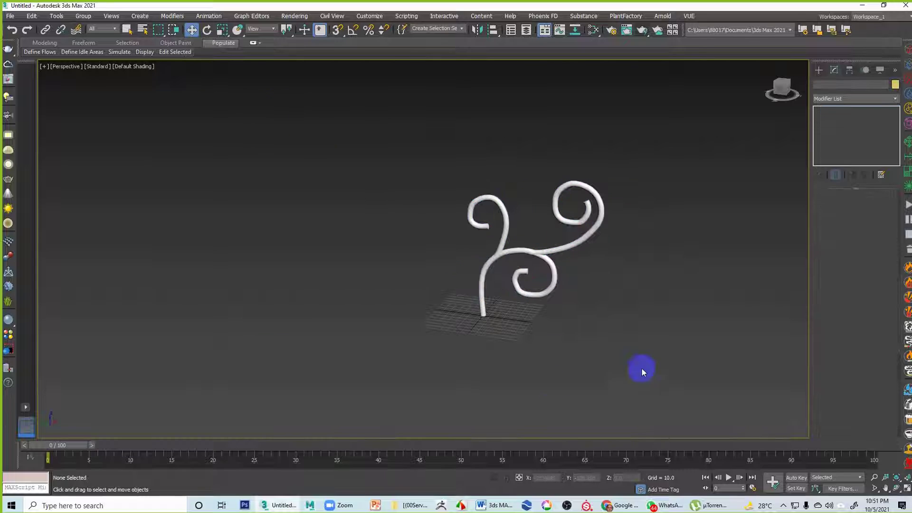
Examine the attached ornament from a lower angle, selecting and deselecting it as one object.
{"action": "middle_click_drag", "start_coordinate": [631, 333], "coordinate": [636, 304], "text": "alt"}
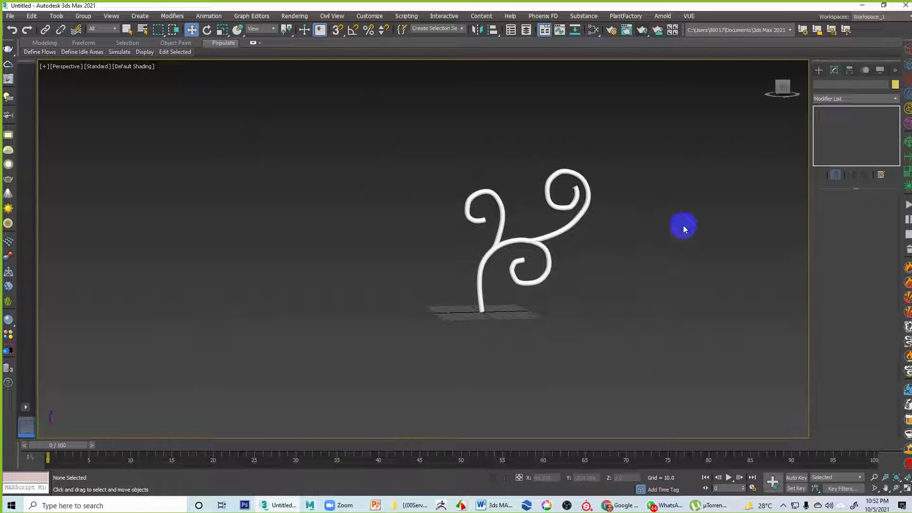
{"action": "left_click_drag", "start_coordinate": [646, 150], "coordinate": [224, 444]}
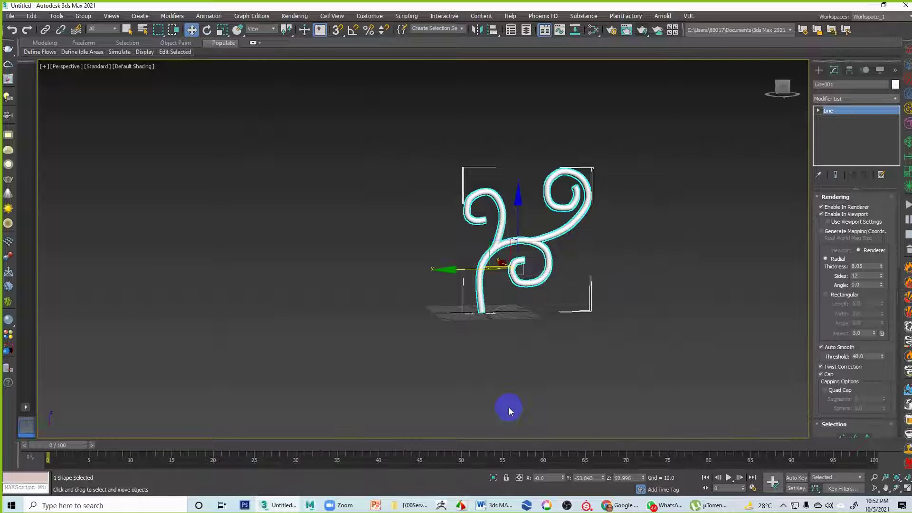
{"action": "left_click", "coordinate": [636, 344]}
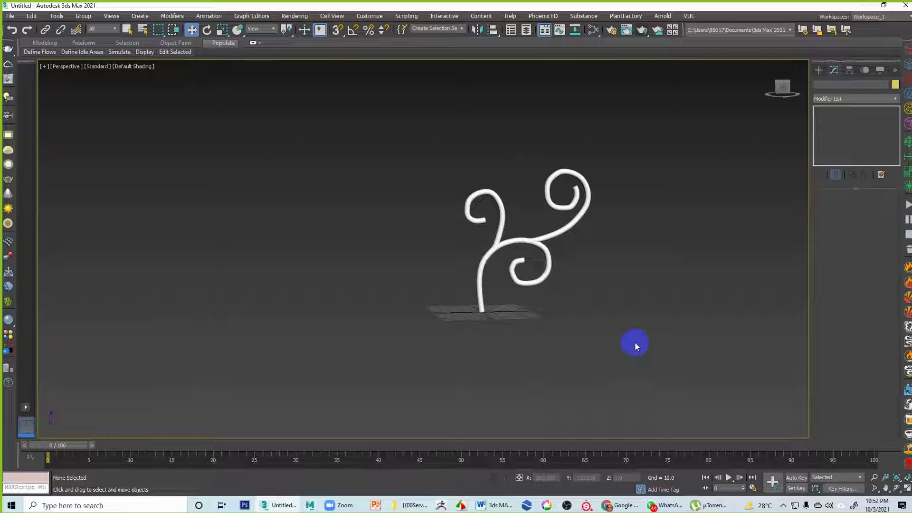
Reset the program to a new empty scene.
{"action": "left_click", "coordinate": [10, 16]}
{"action": "left_click", "coordinate": [39, 44]}
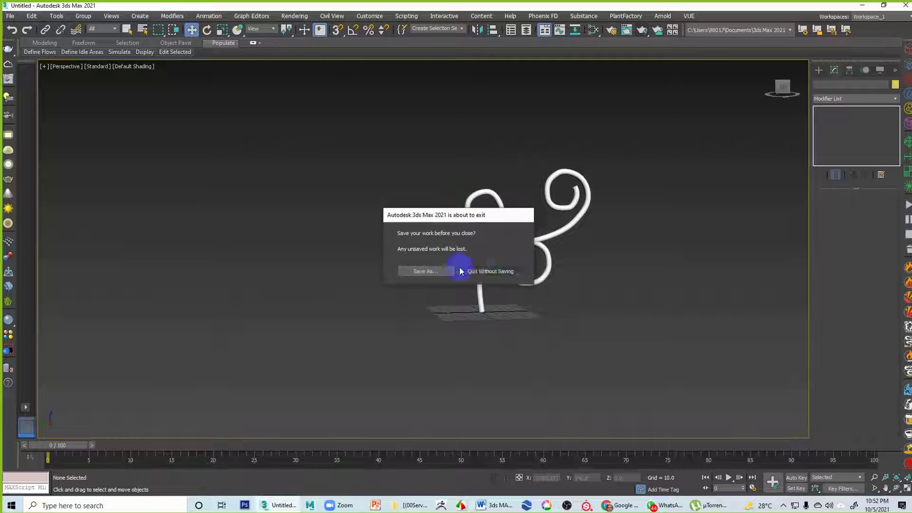
{"action": "left_click", "coordinate": [433, 268]}
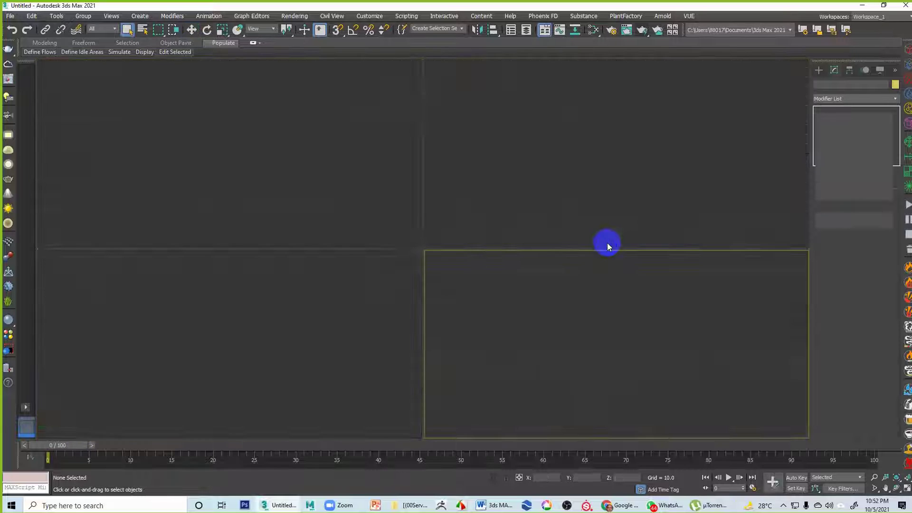
Activate the Left view and prepare a new Line with thickness enabled in both the renderer and the viewport.
{"action": "left_click", "coordinate": [332, 320]}
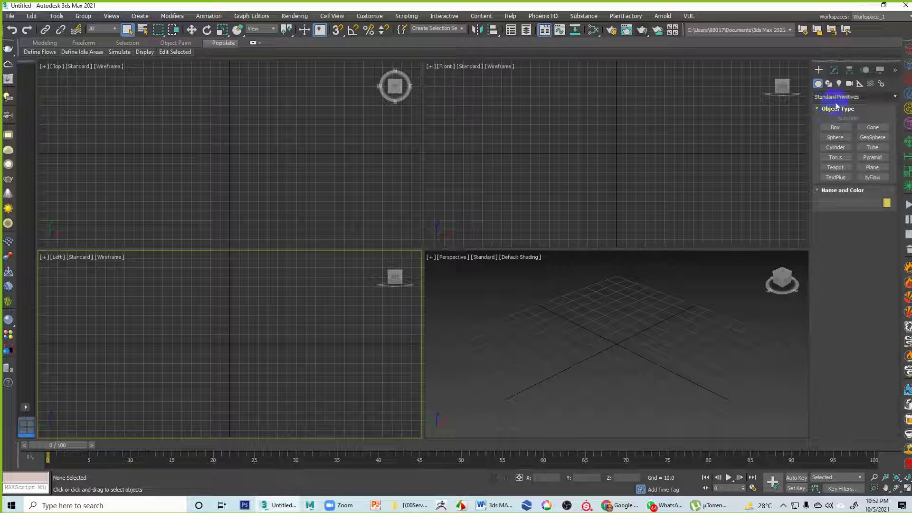
{"action": "left_click", "coordinate": [828, 83]}
{"action": "left_click", "coordinate": [835, 135]}
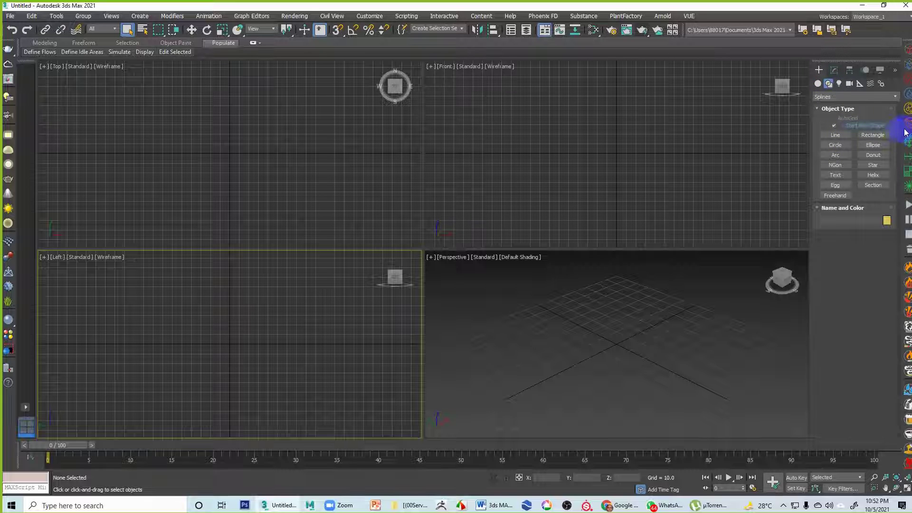
{"action": "left_click", "coordinate": [835, 136]}
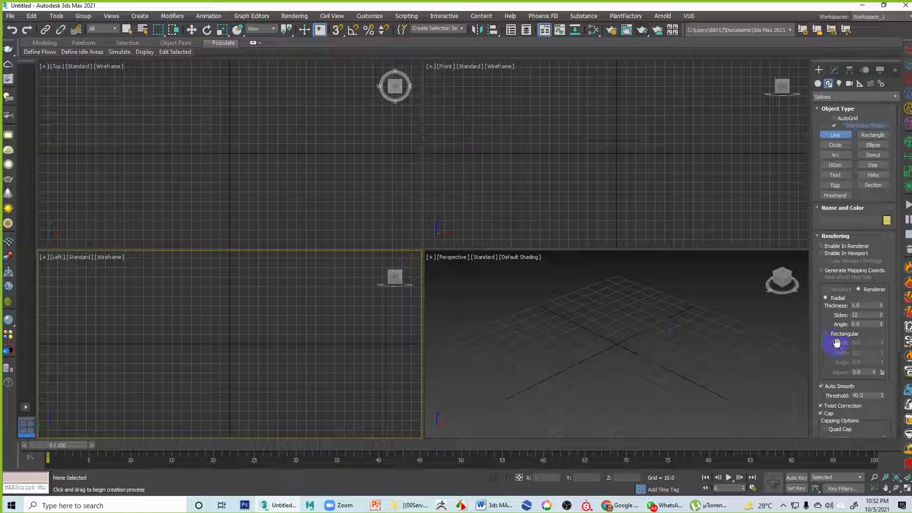
{"action": "left_click", "coordinate": [826, 254]}
{"action": "left_click", "coordinate": [826, 246]}
{"action": "left_click_drag", "start_coordinate": [820, 363], "coordinate": [840, 238]}
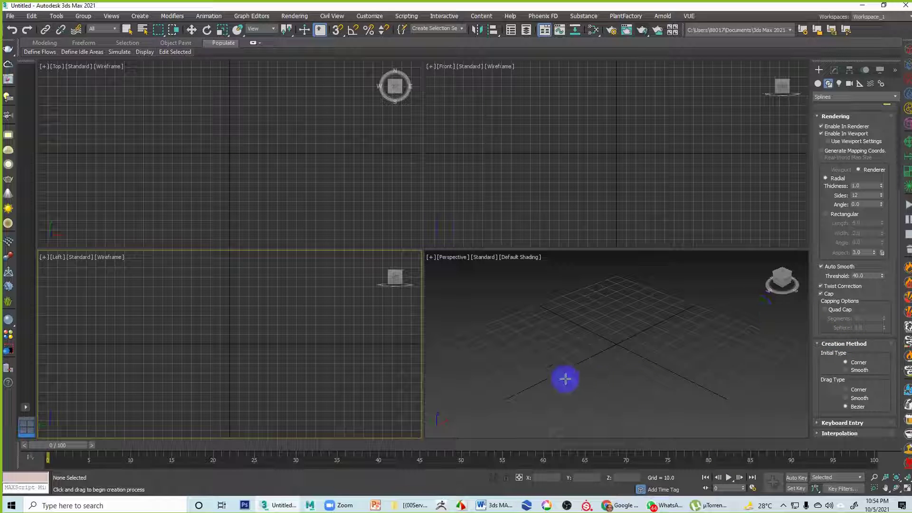
{"action": "middle_click_drag", "start_coordinate": [252, 329], "coordinate": [235, 383]}
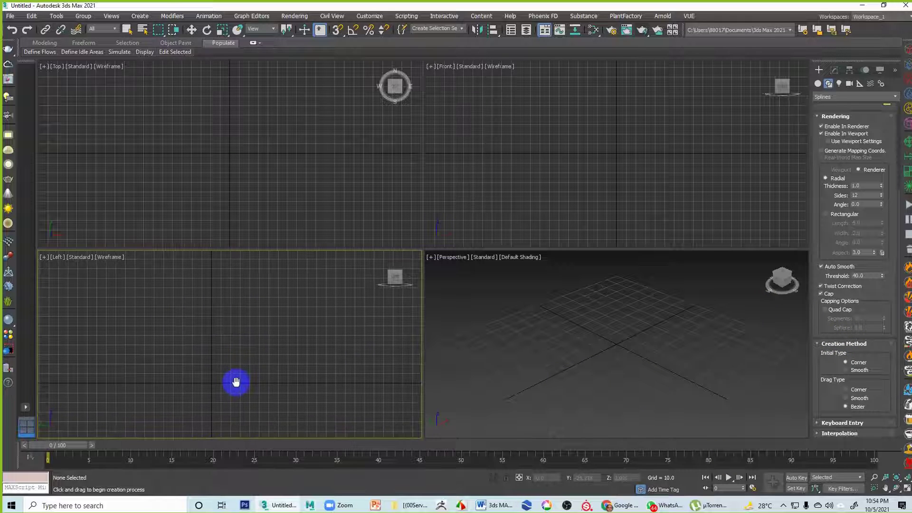
{"action": "middle_click_drag", "start_coordinate": [218, 323], "coordinate": [184, 319]}
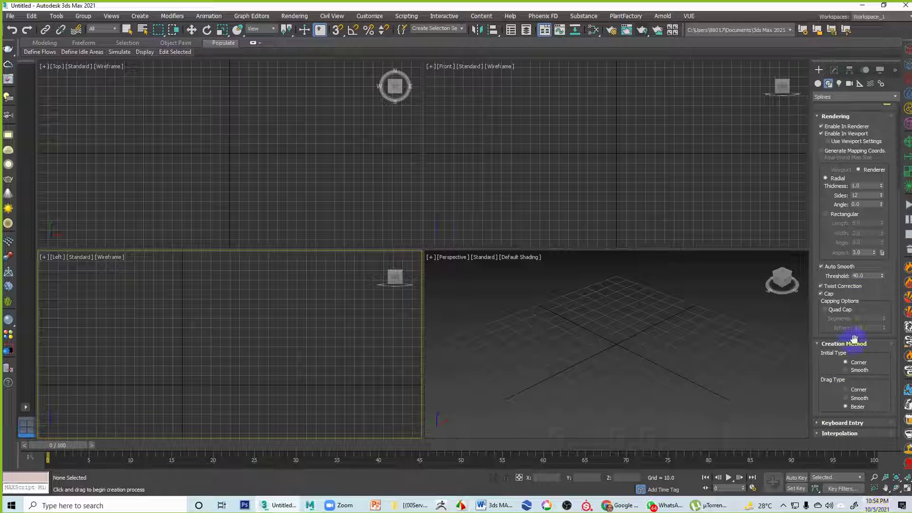
{"action": "left_click_drag", "start_coordinate": [819, 244], "coordinate": [840, 266]}
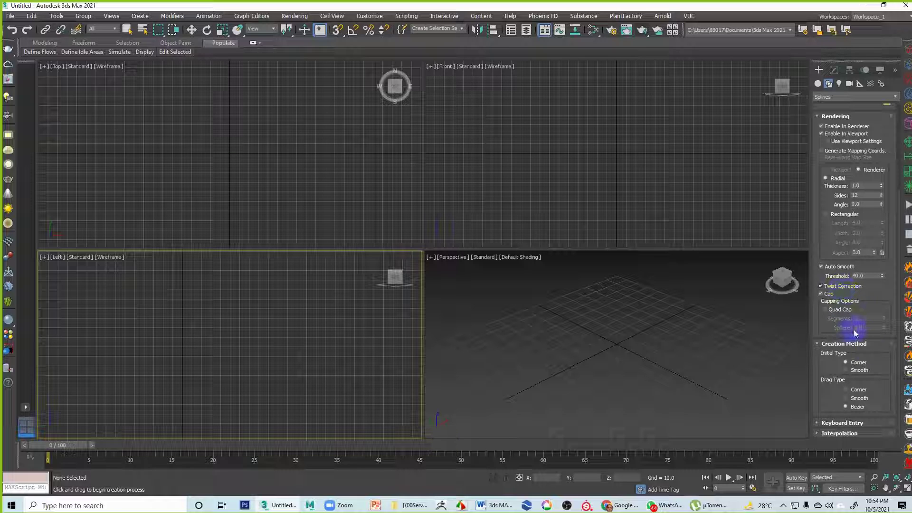
{"action": "left_click_drag", "start_coordinate": [831, 339], "coordinate": [843, 276]}
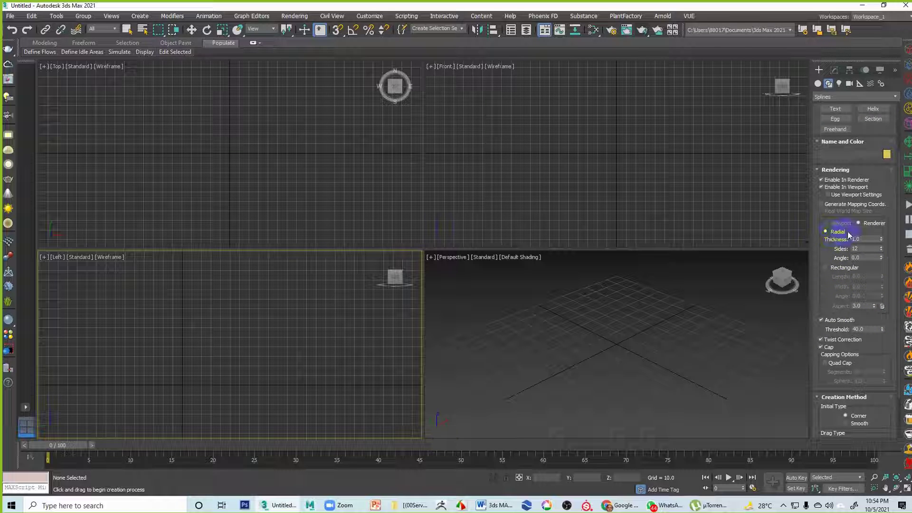
Draw a straight test line with radial thickness 1.0 in the Perspective view and undo it.
{"action": "left_click", "coordinate": [607, 334]}
{"action": "left_click", "coordinate": [722, 301]}
{"action": "right_click", "coordinate": [710, 317]}
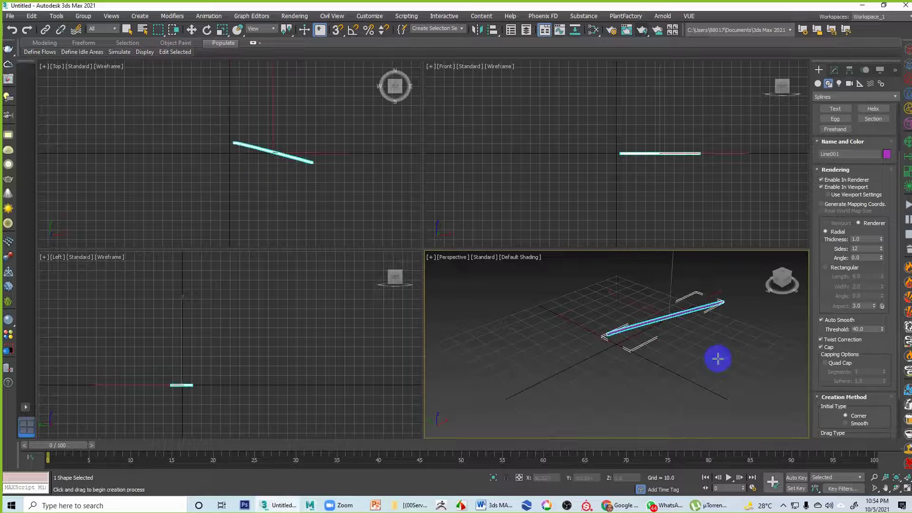
{"action": "key", "text": "ctrl+z"}
Draw a smooth four-point arch line as a bench leg in the Left view, with a rectangular cross-section of length 6.0 and width 2.0.
{"action": "left_click", "coordinate": [826, 267]}
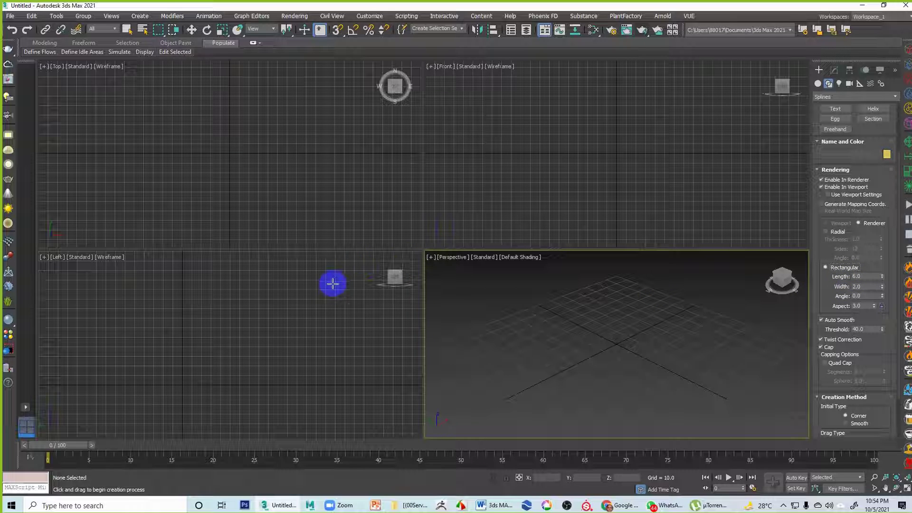
{"action": "mouse_move", "coordinate": [198, 381]}
{"action": "middle_mouse_down"}
{"action": "mouse_move", "coordinate": [198, 391]}
{"action": "mouse_move", "coordinate": [205, 380]}
{"action": "mouse_move", "coordinate": [207, 391]}
{"action": "middle_mouse_up"}
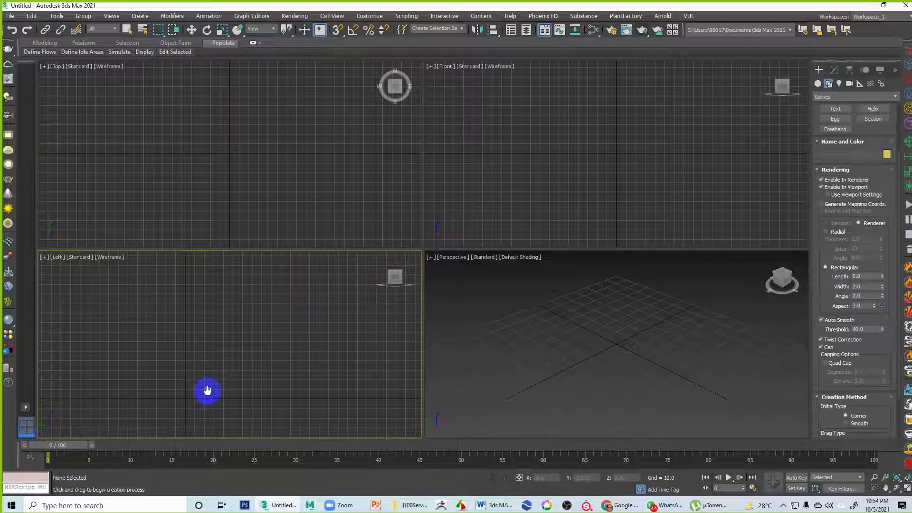
{"action": "left_click", "coordinate": [184, 399]}
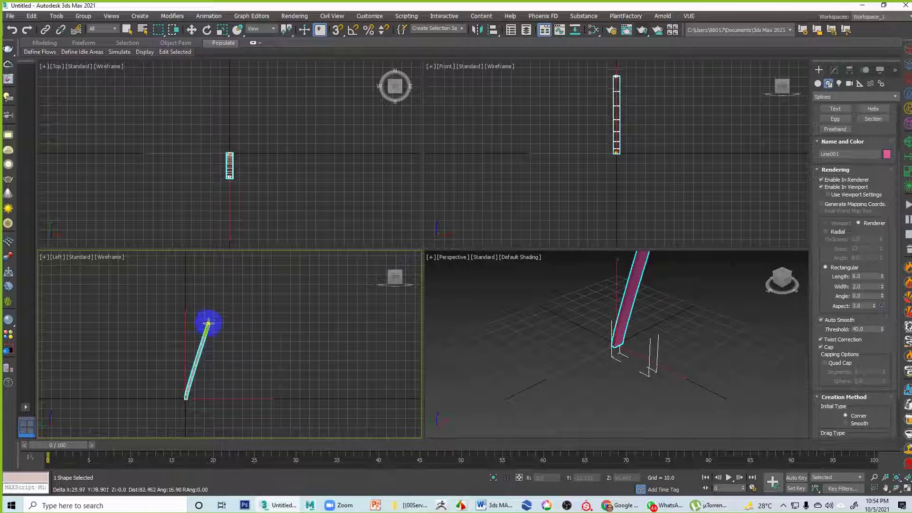
{"action": "right_click", "coordinate": [208, 321]}
{"action": "left_click", "coordinate": [186, 397]}
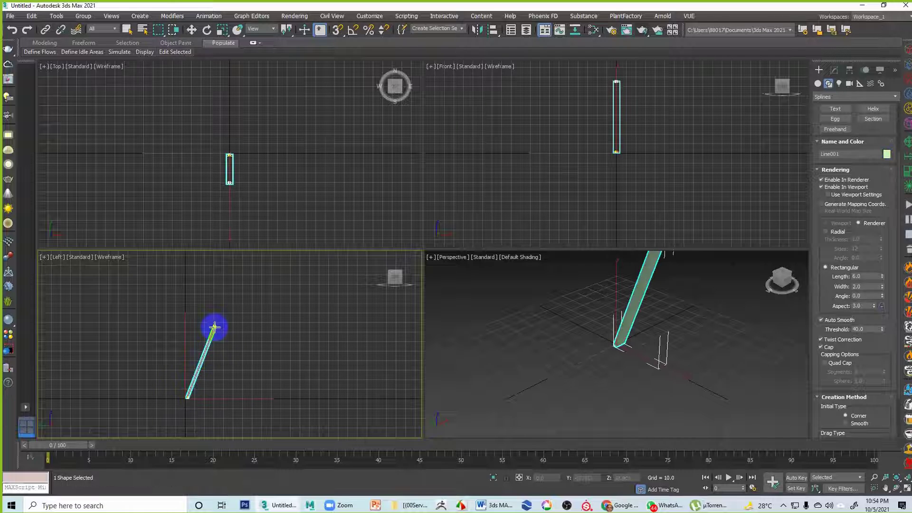
{"action": "left_click", "coordinate": [212, 325]}
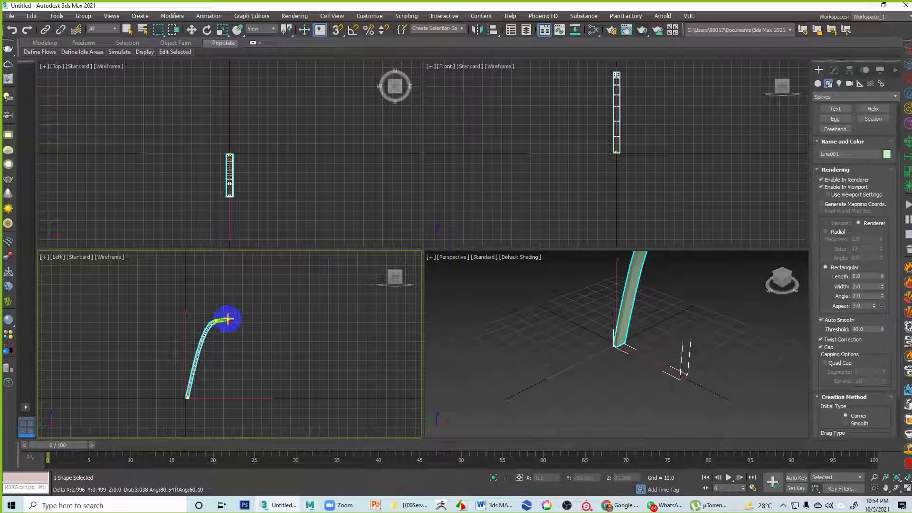
{"action": "left_click", "coordinate": [276, 318]}
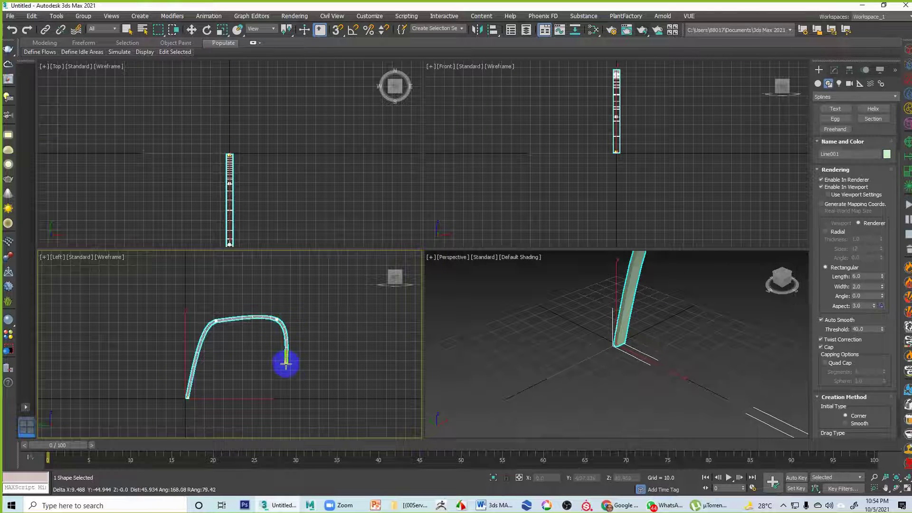
{"action": "left_click", "coordinate": [298, 400]}
{"action": "right_click", "coordinate": [256, 399]}
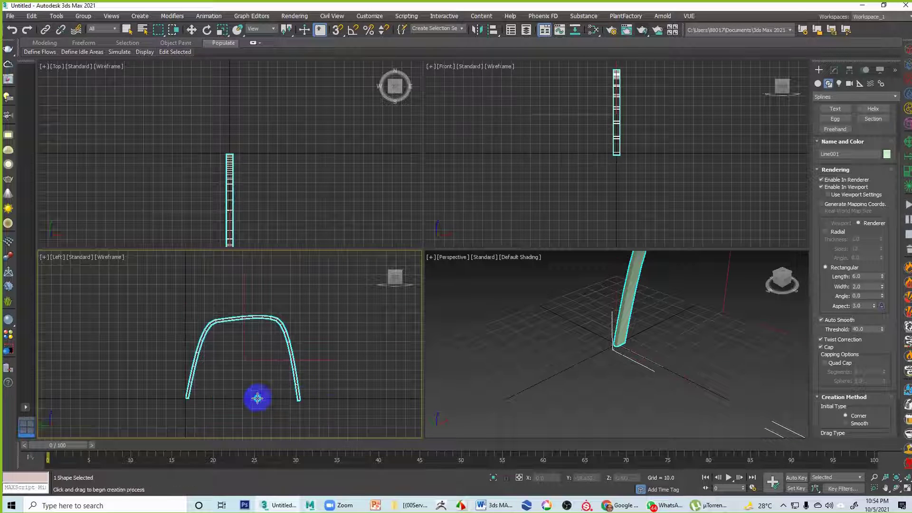
{"action": "right_click", "coordinate": [259, 399]}
Widen the arch leg in the maximized Perspective view by setting its rectangular length to 14.82.
{"action": "scroll", "coordinate": [566, 357], "scroll_direction": "down", "scroll_amount": 4}
{"action": "middle_click_drag", "start_coordinate": [585, 333], "coordinate": [587, 367]}
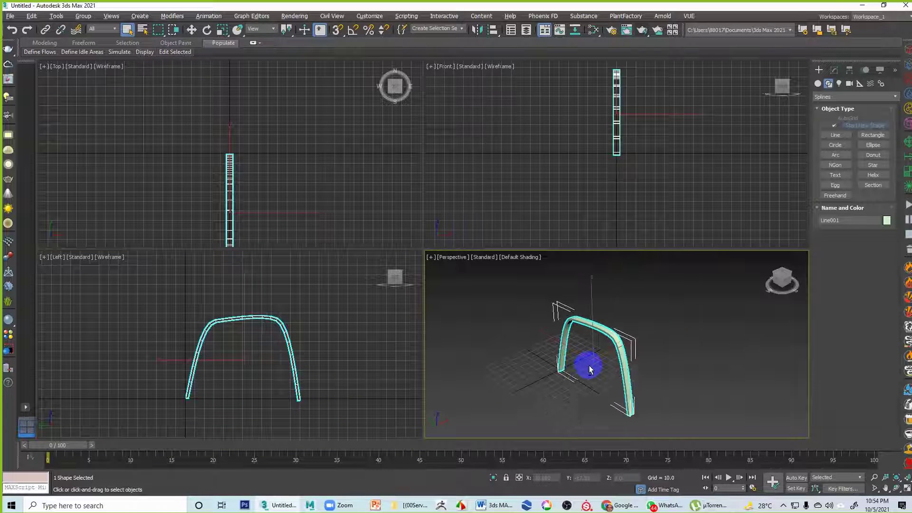
{"action": "key", "text": "alt+w"}
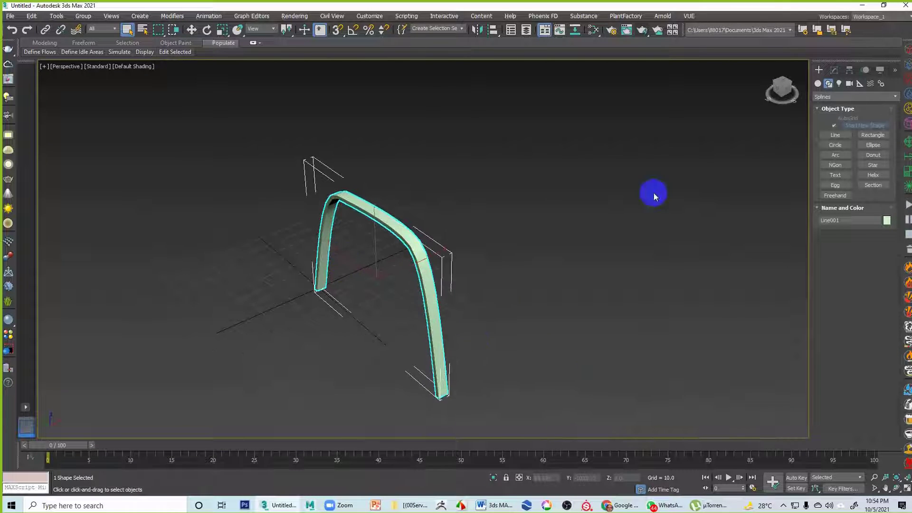
{"action": "left_click", "coordinate": [834, 70]}
{"action": "left_click", "coordinate": [835, 196]}
{"action": "left_click_drag", "start_coordinate": [882, 304], "coordinate": [902, 233]}
{"action": "middle_click_drag", "start_coordinate": [703, 270], "coordinate": [592, 271], "text": "alt"}
Clone the arch leg along X as two independent, evenly spaced copies.
{"action": "left_click", "coordinate": [191, 30]}
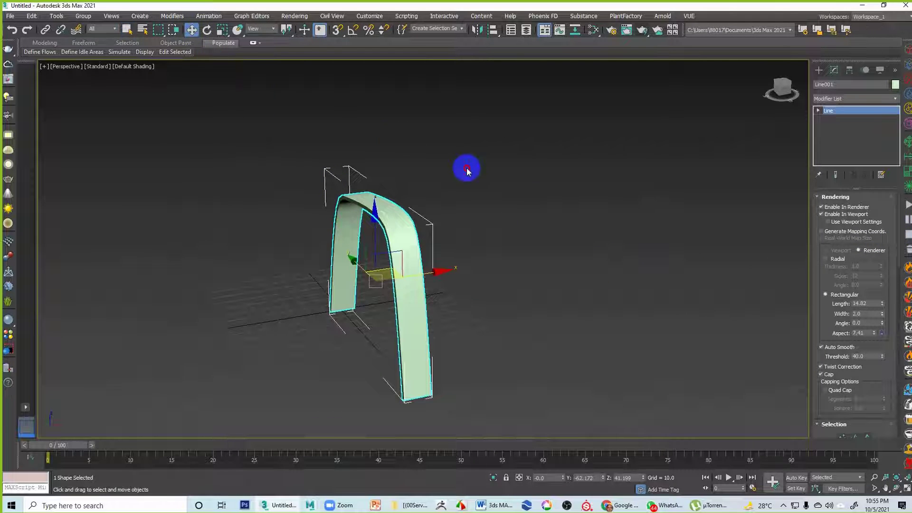
{"action": "left_click", "coordinate": [494, 195]}
{"action": "middle_click_drag", "start_coordinate": [504, 204], "coordinate": [433, 216]}
{"action": "left_click", "coordinate": [335, 279]}
{"action": "middle_click_drag", "start_coordinate": [452, 290], "coordinate": [362, 282]}
{"action": "mouse_move", "coordinate": [365, 270]}
{"action": "left_mouse_down"}
{"action": "mouse_move", "coordinate": [271, 277]}
{"action": "mouse_move", "coordinate": [647, 255]}
{"action": "mouse_move", "coordinate": [466, 264]}
{"action": "left_mouse_up"}
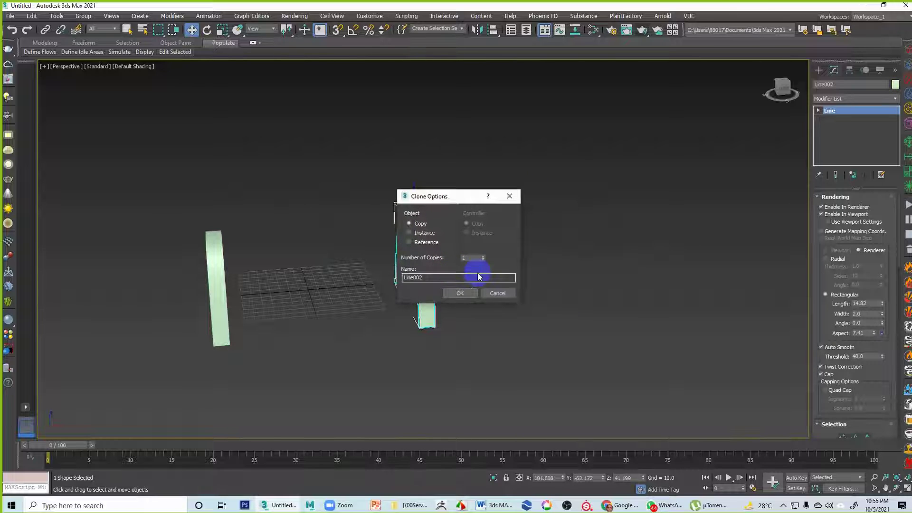
{"action": "left_click", "coordinate": [483, 256]}
{"action": "left_click", "coordinate": [460, 293]}
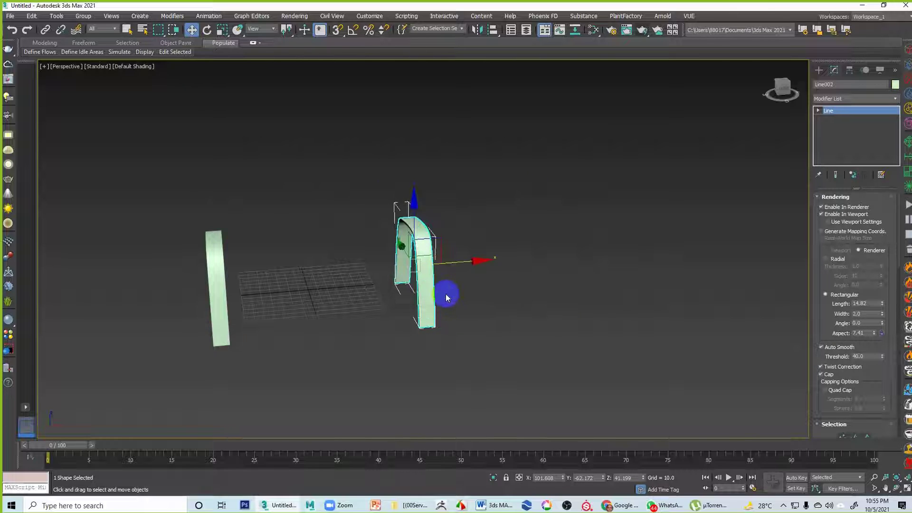
{"action": "middle_click_drag", "start_coordinate": [471, 291], "coordinate": [560, 326], "text": "alt"}
{"action": "left_click", "coordinate": [559, 326]}
Draw a curved backrest-and-seat line resting on top of the arch leg in the maximized Left view, using the rectangular cross-section.
{"action": "left_click", "coordinate": [818, 70]}
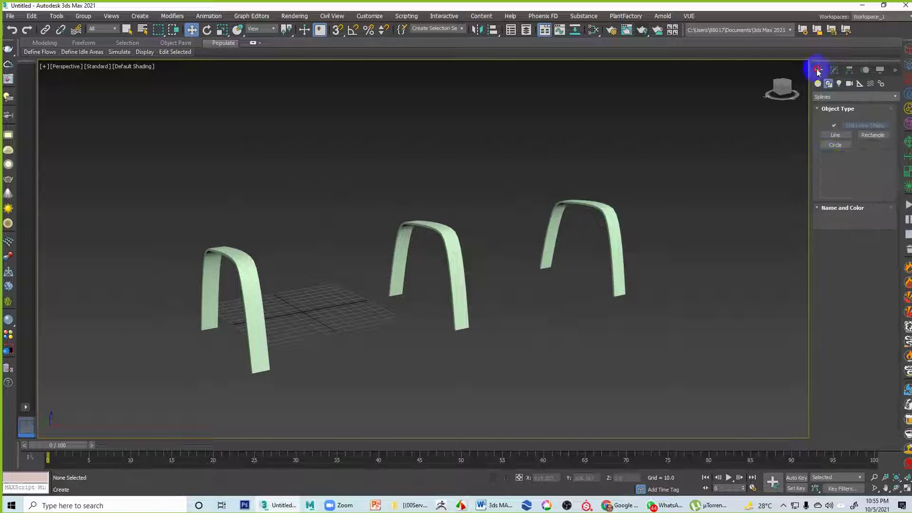
{"action": "left_click", "coordinate": [830, 136]}
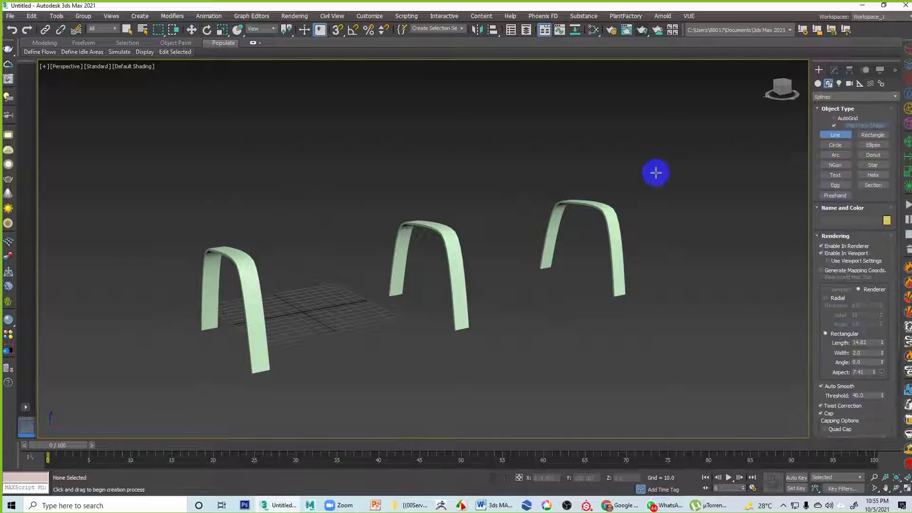
{"action": "key", "text": "alt+w"}
{"action": "key", "text": "alt+w"}
{"action": "scroll", "coordinate": [428, 303], "scroll_direction": "down", "scroll_amount": 4}
{"action": "middle_click_drag", "start_coordinate": [484, 277], "coordinate": [421, 306]}
{"action": "middle_click_drag", "start_coordinate": [365, 264], "coordinate": [356, 274]}
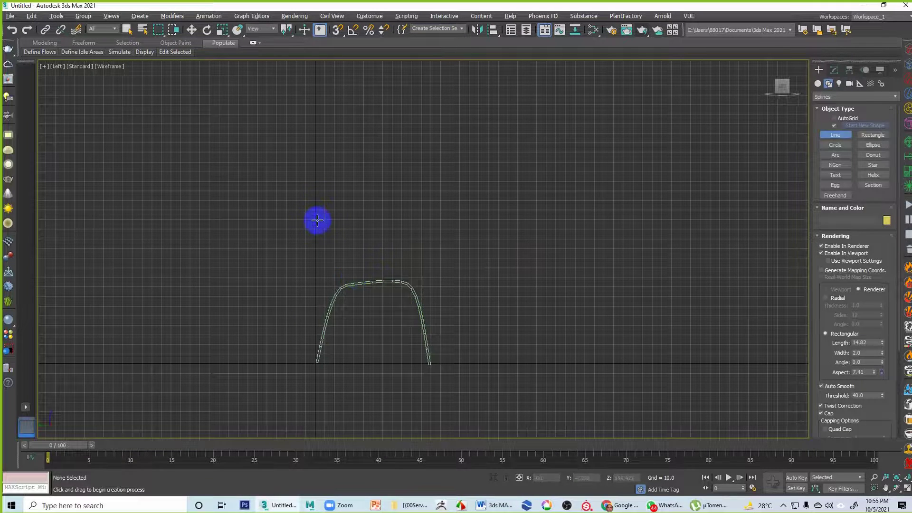
{"action": "left_click", "coordinate": [303, 209]}
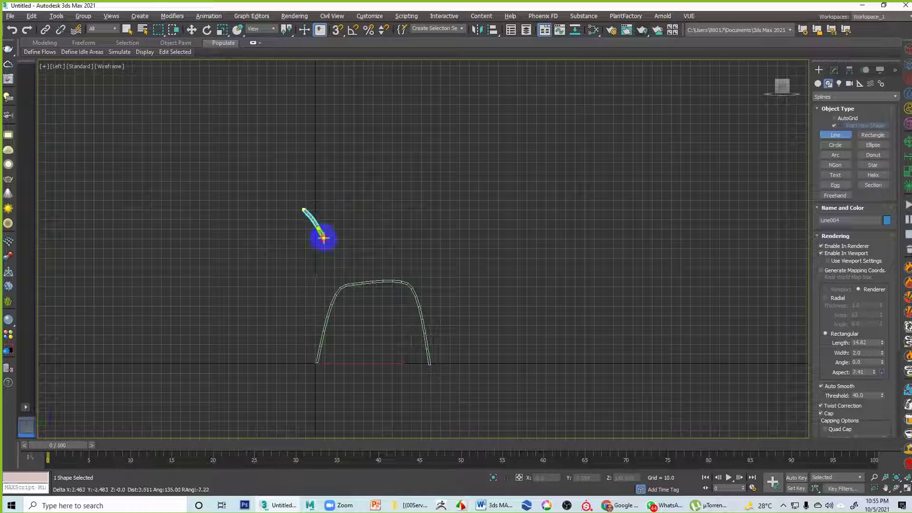
{"action": "left_click_drag", "start_coordinate": [329, 274], "coordinate": [338, 281]}
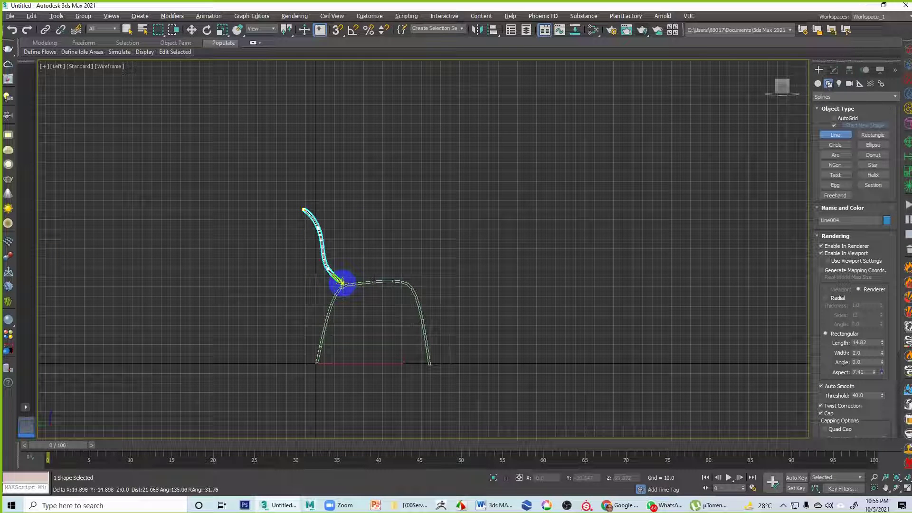
{"action": "left_click_drag", "start_coordinate": [341, 284], "coordinate": [345, 283]}
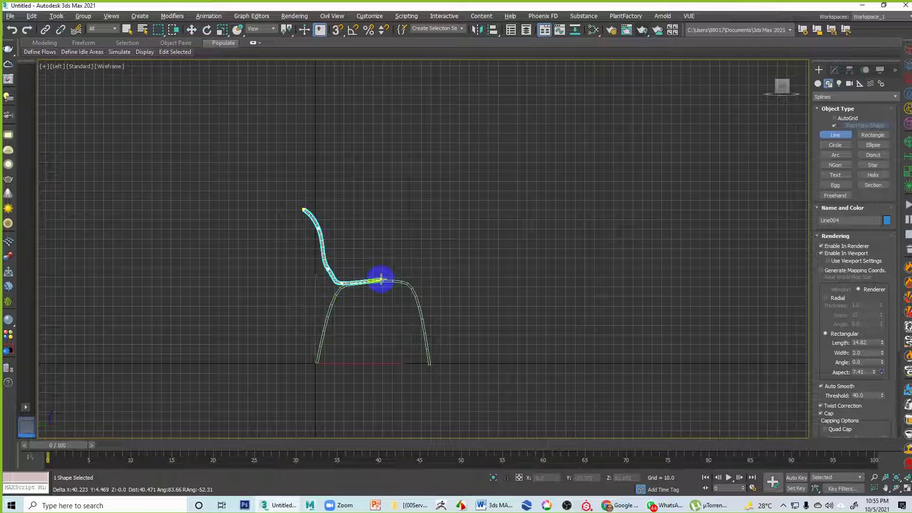
{"action": "left_click", "coordinate": [410, 284]}
{"action": "right_click", "coordinate": [480, 263]}
{"action": "right_click", "coordinate": [537, 240]}
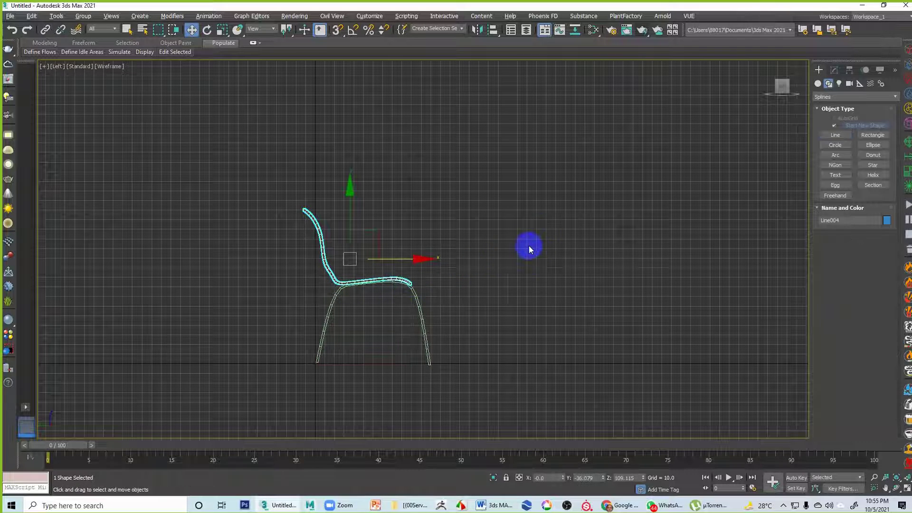
Check the vertices of the backrest-and-seat line, delete the line and undo the deletion.
{"action": "left_click", "coordinate": [834, 70]}
{"action": "left_click", "coordinate": [836, 197]}
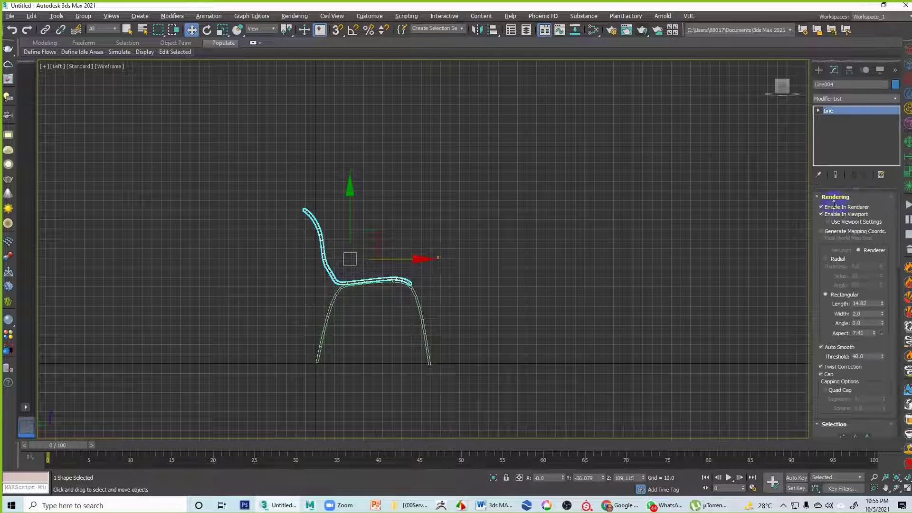
{"action": "left_click", "coordinate": [835, 119]}
{"action": "scroll", "coordinate": [342, 264], "scroll_direction": "up", "scroll_amount": 2}
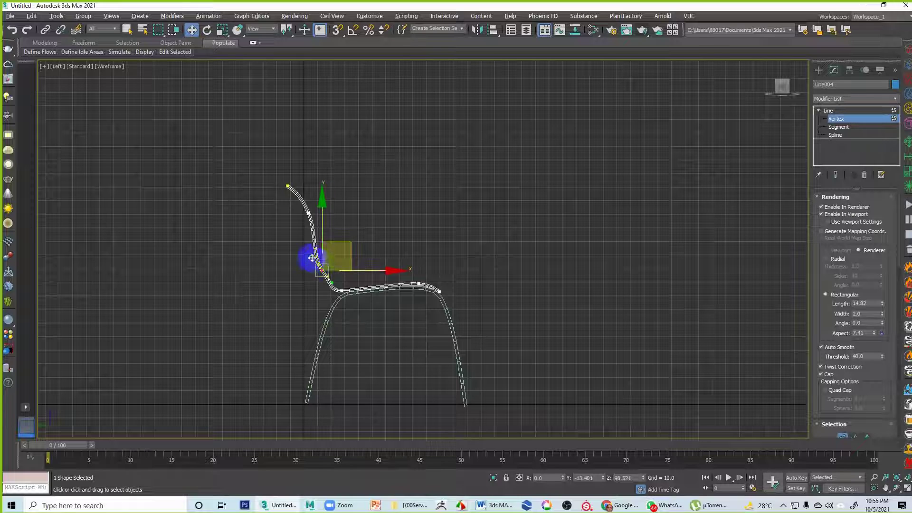
{"action": "left_click", "coordinate": [385, 217]}
{"action": "left_click", "coordinate": [828, 111]}
{"action": "key", "text": "Delete"}
{"action": "key", "text": "ctrl+z"}
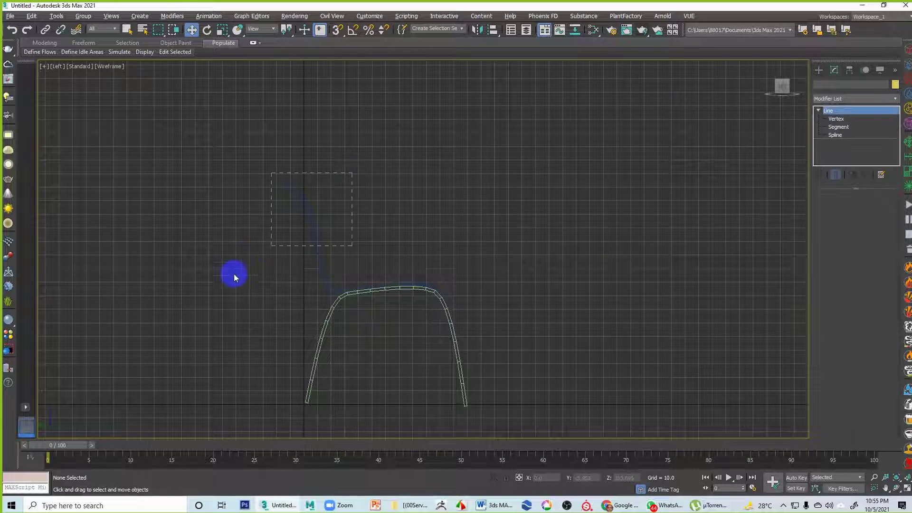
Move the seat slat along X onto the first leg and clone it as 17 instances toward the far leg.
{"action": "key", "text": "alt+w"}
{"action": "left_click", "coordinate": [533, 340]}
{"action": "key", "text": "alt+w"}
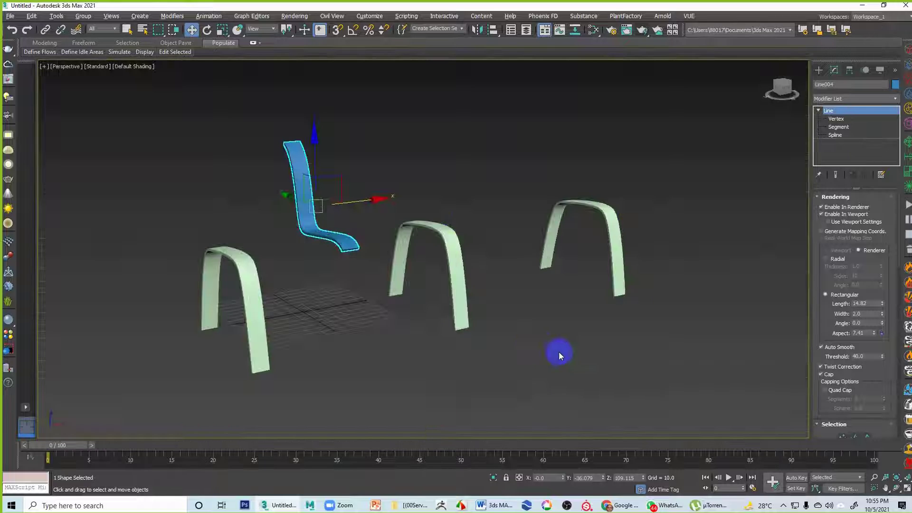
{"action": "mouse_move", "coordinate": [379, 207]}
{"action": "left_mouse_down"}
{"action": "mouse_move", "coordinate": [275, 220]}
{"action": "mouse_move", "coordinate": [437, 198]}
{"action": "mouse_move", "coordinate": [482, 205]}
{"action": "mouse_move", "coordinate": [294, 226]}
{"action": "left_mouse_up"}
{"action": "left_click", "coordinate": [444, 260]}
{"action": "left_click", "coordinate": [433, 234]}
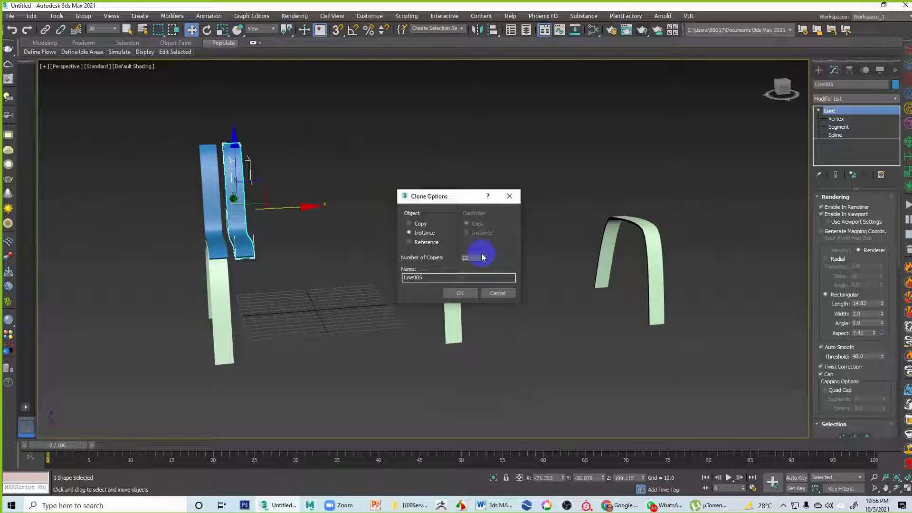
{"action": "left_click", "coordinate": [460, 294]}
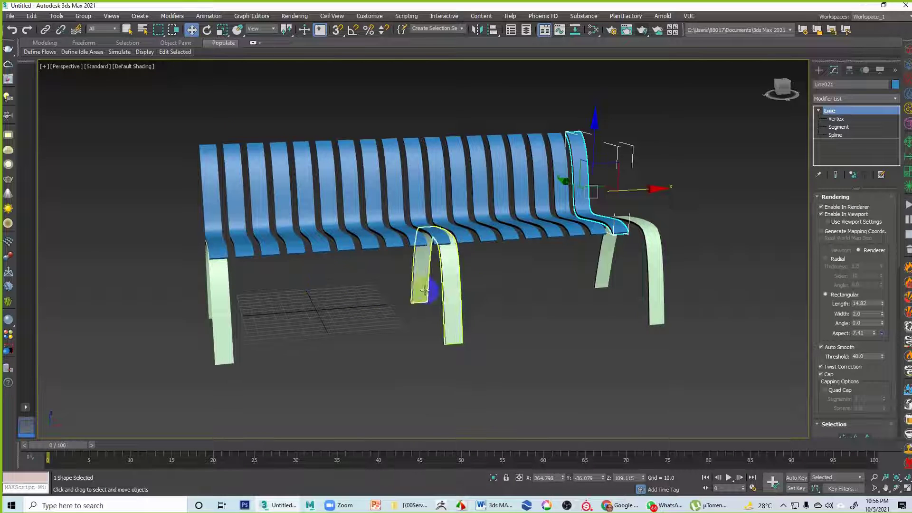
Align the middle slat with the middle leg along X and delete all slats between it and the far end.
{"action": "middle_click_drag", "start_coordinate": [314, 285], "coordinate": [418, 305]}
{"action": "middle_click_drag", "start_coordinate": [487, 298], "coordinate": [474, 303], "text": "alt"}
{"action": "left_click", "coordinate": [344, 245]}
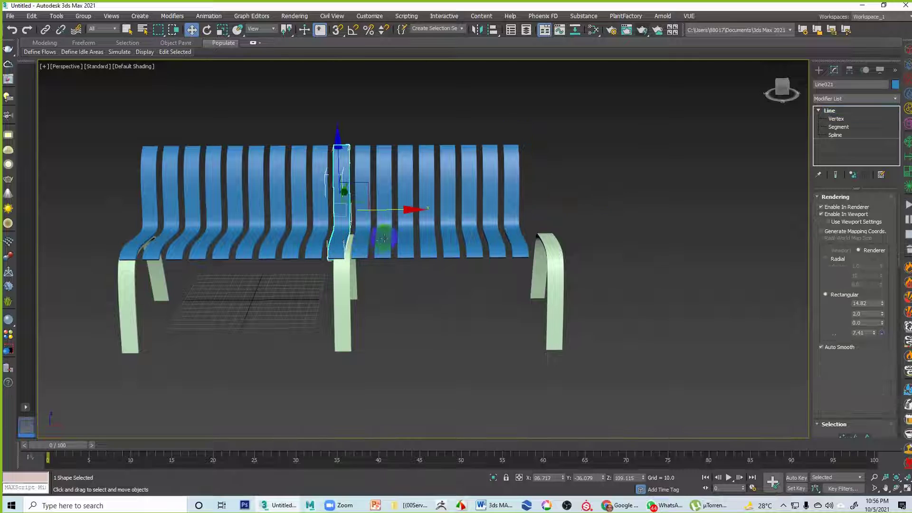
{"action": "left_click_drag", "start_coordinate": [405, 210], "coordinate": [406, 209]}
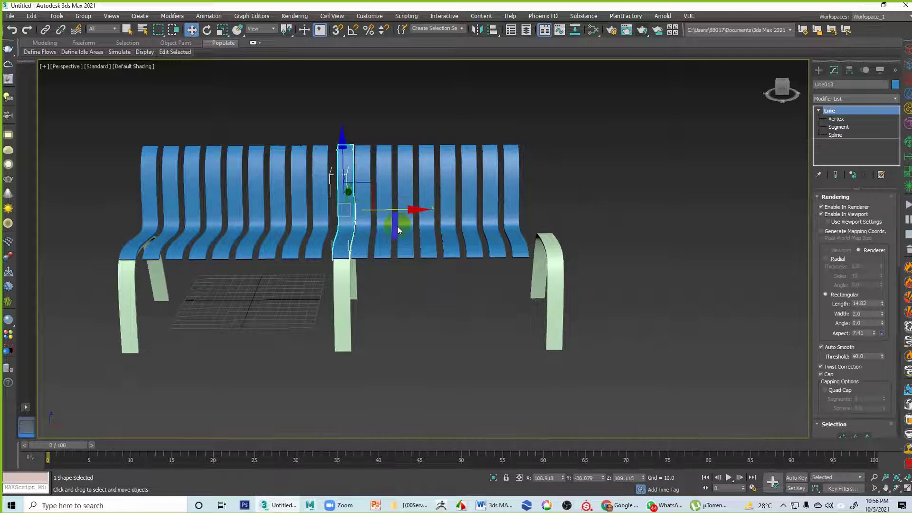
{"action": "left_click_drag", "start_coordinate": [361, 138], "coordinate": [514, 185]}
{"action": "key", "text": "Delete"}
Clone the slat over the middle leg along X as five instances toward the far leg.
{"action": "left_click", "coordinate": [343, 196]}
{"action": "mouse_move", "coordinate": [384, 207]}
{"action": "left_mouse_down", "text": "shift"}
{"action": "mouse_move", "coordinate": [418, 208]}
{"action": "mouse_move", "coordinate": [408, 211]}
{"action": "left_mouse_up", "text": "shift"}
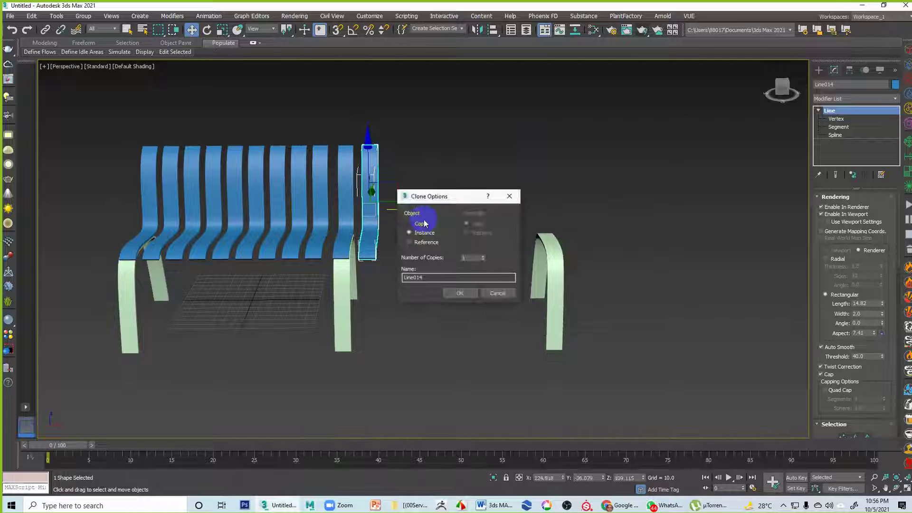
{"action": "left_click", "coordinate": [482, 255]}
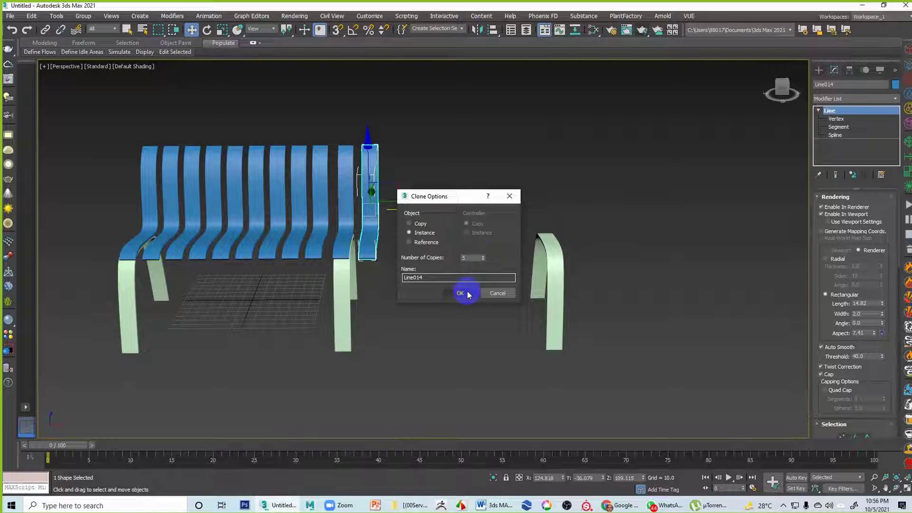
{"action": "left_click", "coordinate": [461, 292]}
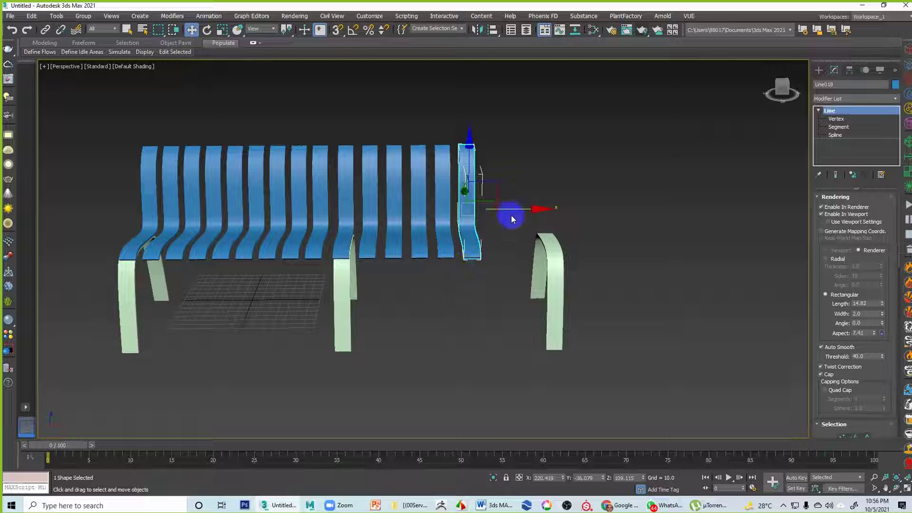
Clone the last slat as three more instances along X and align the end one with the far leg.
{"action": "left_click_drag", "start_coordinate": [516, 209], "coordinate": [535, 207], "text": "shift"}
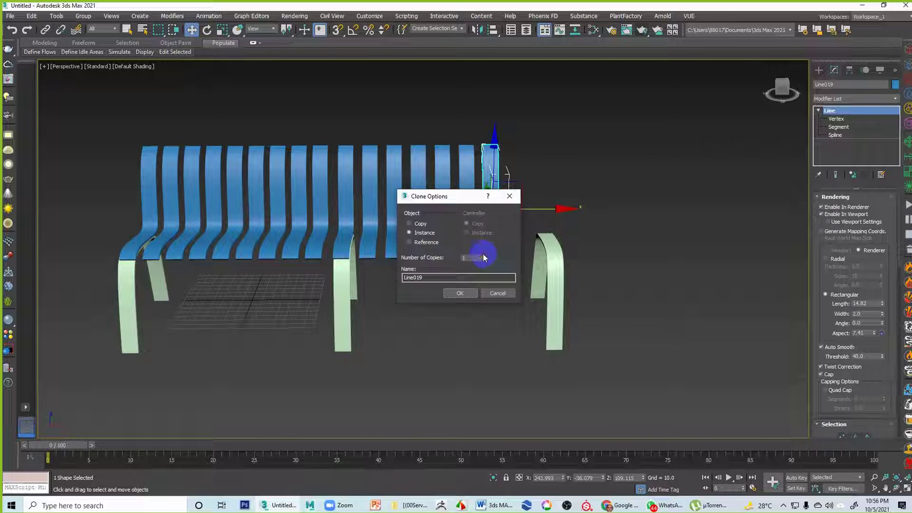
{"action": "left_click", "coordinate": [460, 293]}
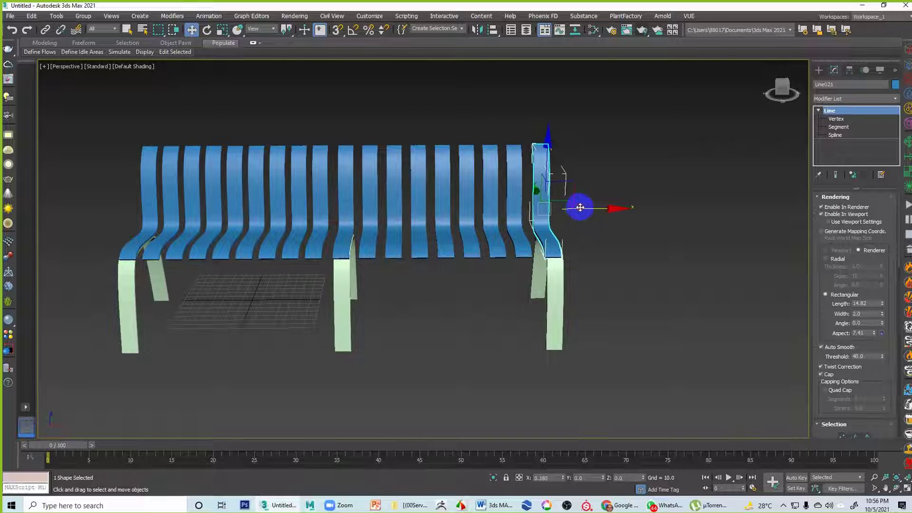
{"action": "left_click", "coordinate": [572, 242]}
{"action": "middle_click_drag", "start_coordinate": [553, 278], "coordinate": [446, 316], "text": "alt"}
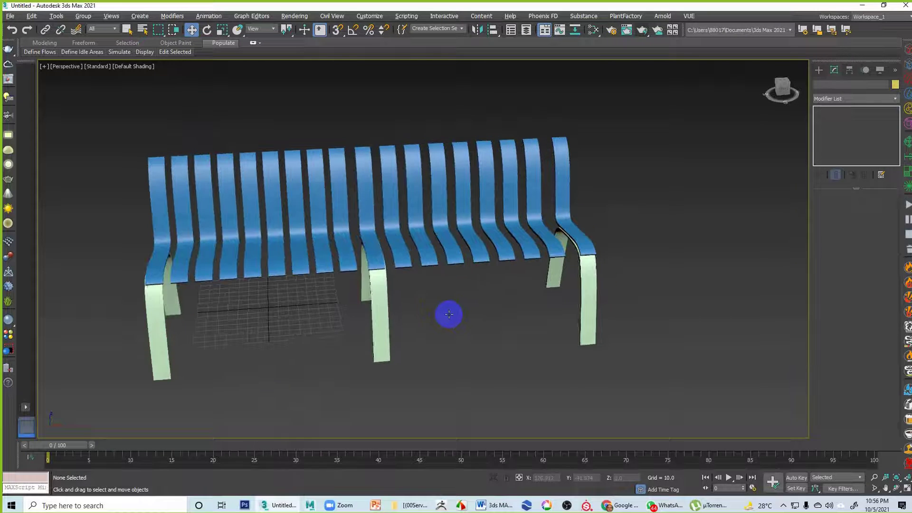
Draw a straight renderable line in the top view from the first leg across the middle leg to the far leg.
{"action": "left_click", "coordinate": [818, 69]}
{"action": "left_click", "coordinate": [831, 136]}
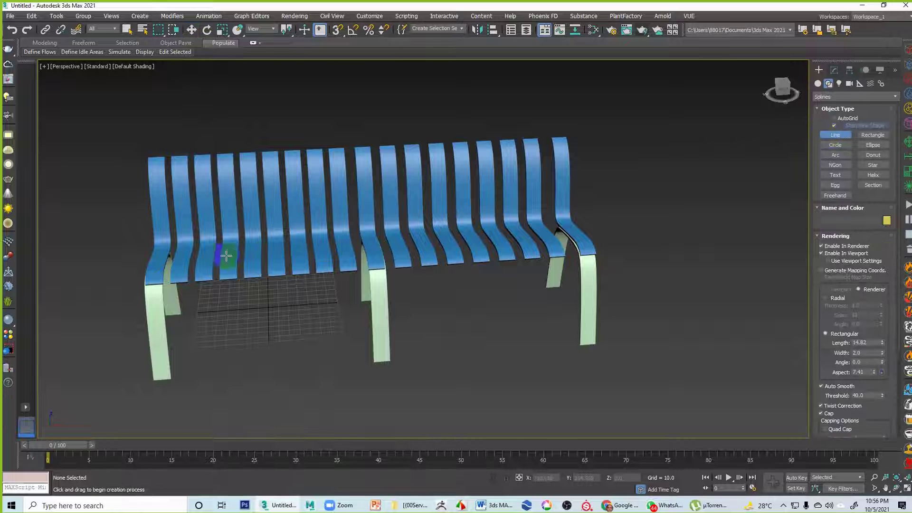
{"action": "key", "text": "alt+w"}
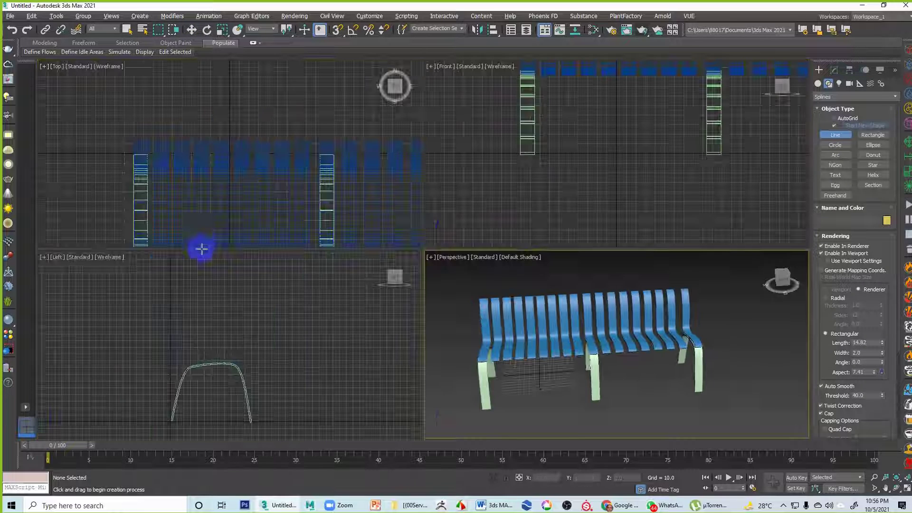
{"action": "scroll", "coordinate": [152, 182], "scroll_direction": "down", "scroll_amount": 2}
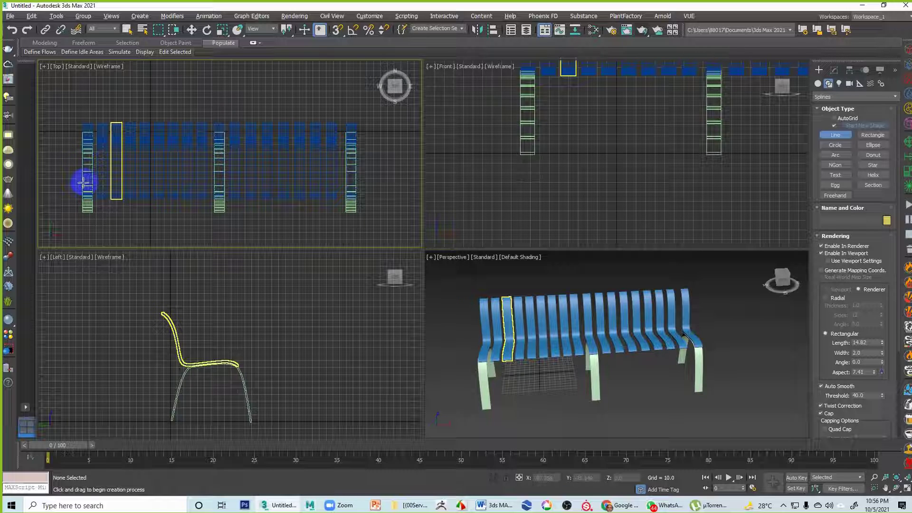
{"action": "left_click", "coordinate": [83, 182]}
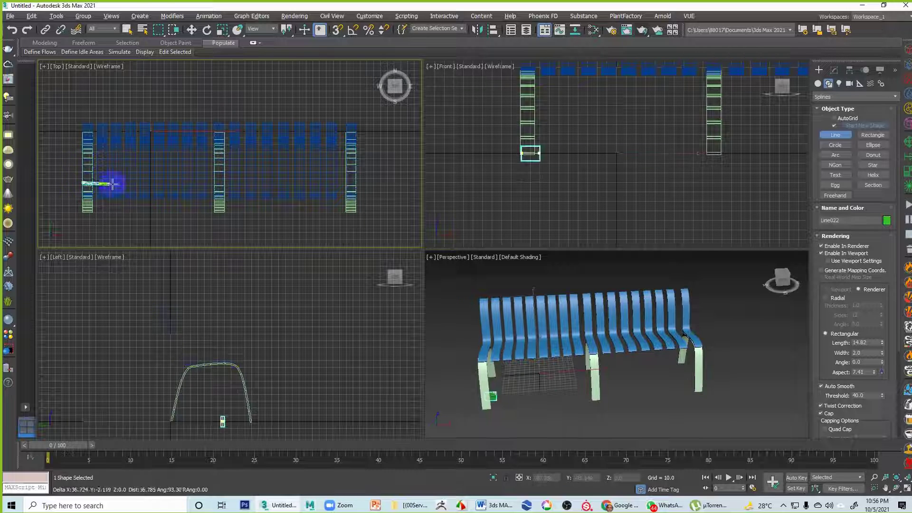
{"action": "left_click", "coordinate": [356, 182]}
{"action": "right_click", "coordinate": [352, 185]}
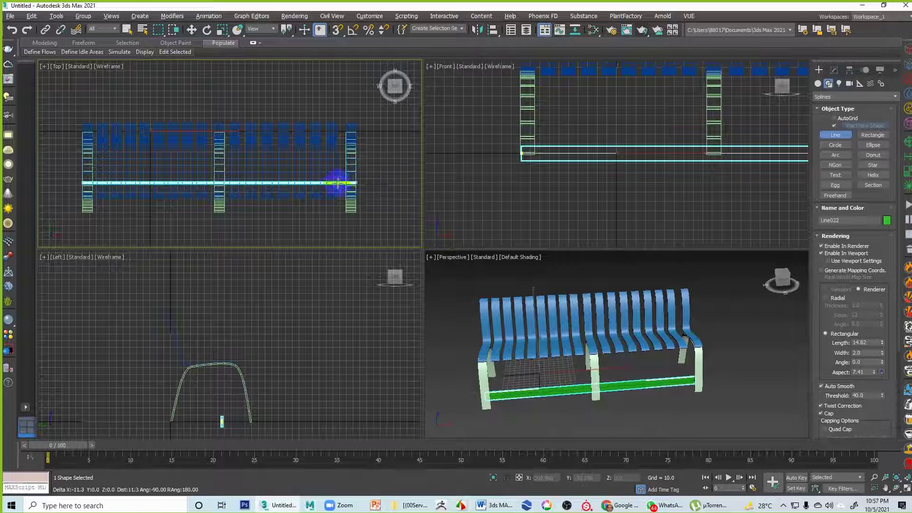
Raise the new crossbar along Z from the ground to just under the front of the seat slats.
{"action": "right_click", "coordinate": [564, 410]}
{"action": "left_click", "coordinate": [642, 400]}
{"action": "left_click", "coordinate": [569, 392]}
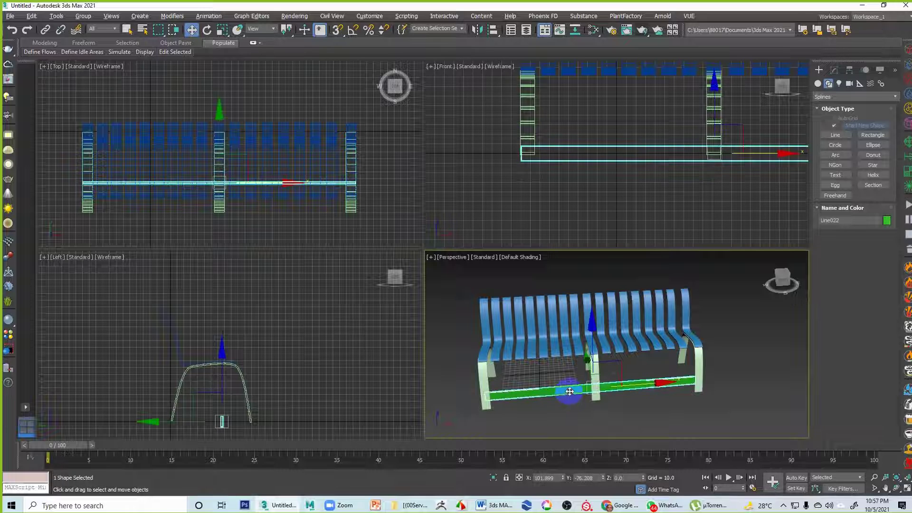
{"action": "left_click_drag", "start_coordinate": [591, 354], "coordinate": [594, 307]}
{"action": "left_click", "coordinate": [660, 416]}
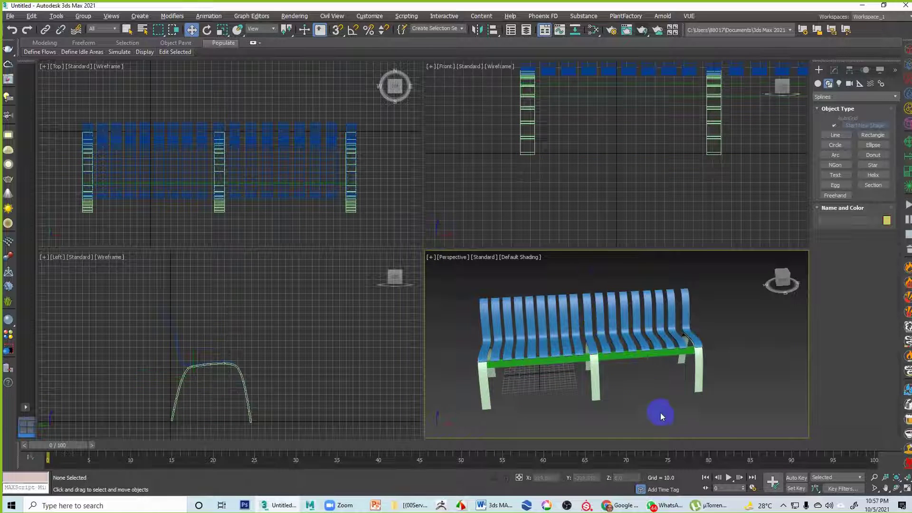
Set the crossbar's rectangular rendering section to length 2 and width 15 so it lies flat.
{"action": "key", "text": "alt+w"}
{"action": "middle_click_drag", "start_coordinate": [570, 351], "coordinate": [475, 310], "text": "alt"}
{"action": "left_click", "coordinate": [398, 306]}
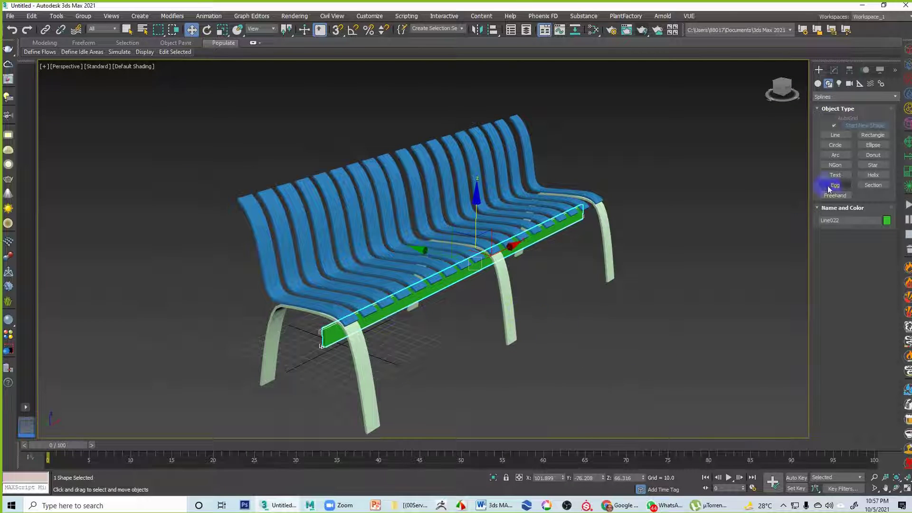
{"action": "left_click", "coordinate": [833, 70]}
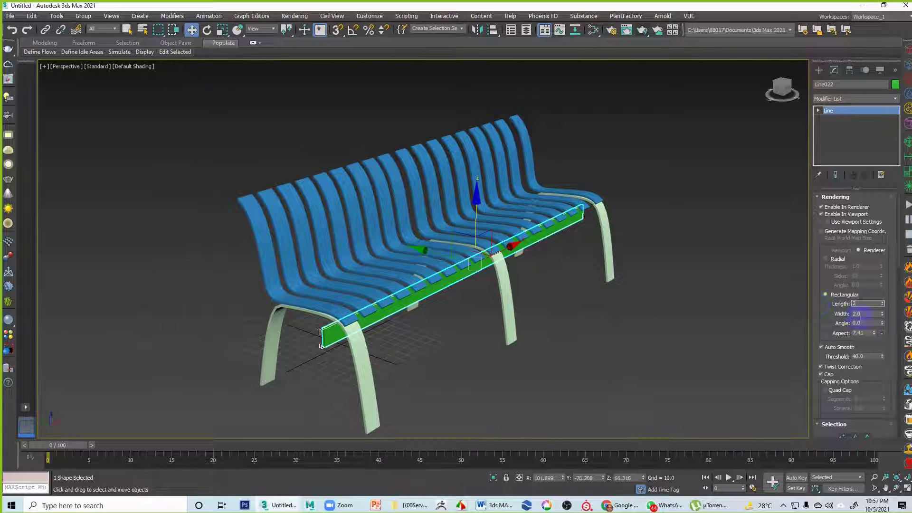
{"action": "key", "text": "Tab"}
{"action": "type", "text": "15"}
{"action": "key", "text": "Return"}
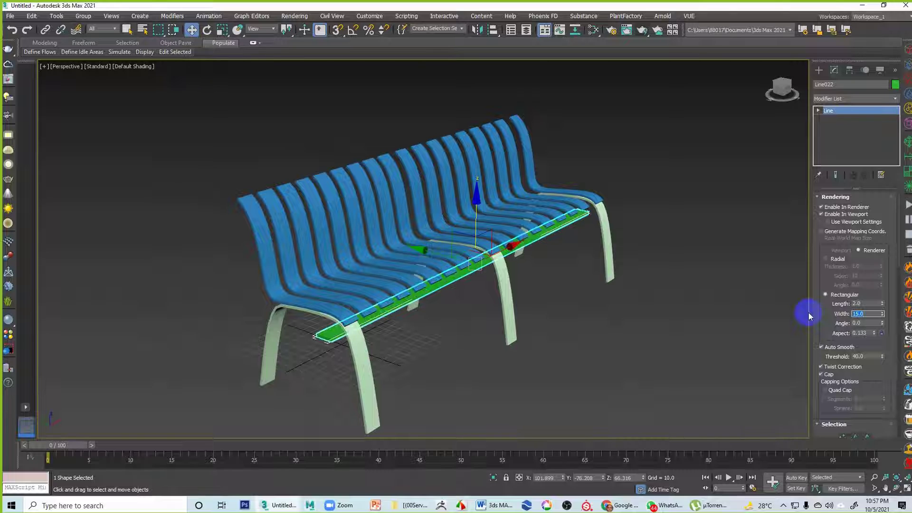
Raise the crossbar about 17 units in the front view so it sits directly against the underside of the seat slats.
{"action": "left_click", "coordinate": [561, 334]}
{"action": "middle_click_drag", "start_coordinate": [561, 334], "coordinate": [532, 297], "text": "alt"}
{"action": "left_click", "coordinate": [494, 263]}
{"action": "key", "text": "alt+w"}
{"action": "middle_click_drag", "start_coordinate": [727, 183], "coordinate": [641, 167]}
{"action": "key", "text": "alt+w"}
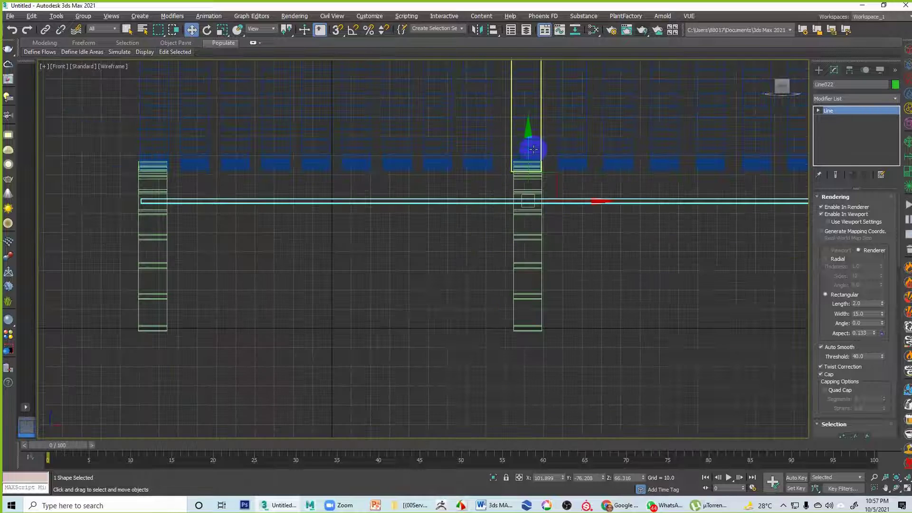
{"action": "left_click_drag", "start_coordinate": [527, 146], "coordinate": [536, 112]}
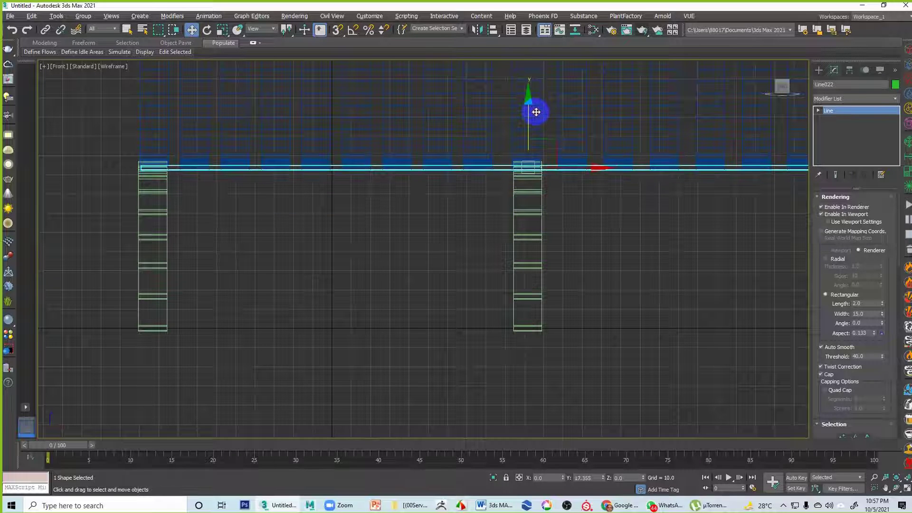
{"action": "left_click", "coordinate": [467, 259]}
Clone the crossbar as an instance toward the rear of the seat and rotate it about 5 degrees to follow the seat slope.
{"action": "key", "text": "alt+w"}
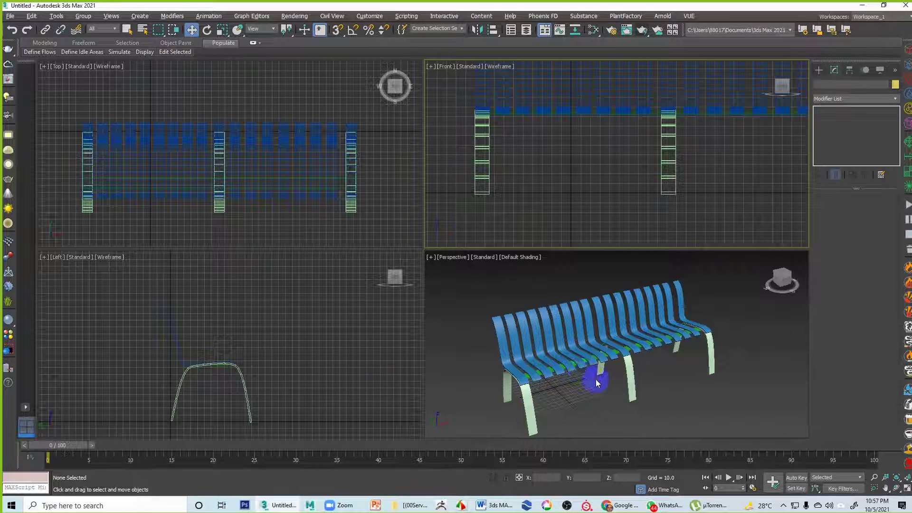
{"action": "scroll", "coordinate": [582, 371], "scroll_direction": "up", "scroll_amount": 5}
{"action": "left_click", "coordinate": [566, 387]}
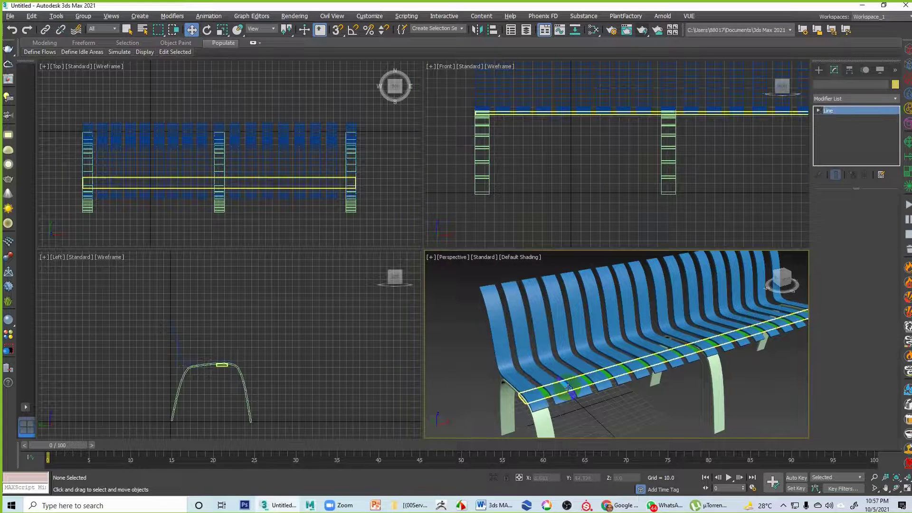
{"action": "middle_click_drag", "start_coordinate": [278, 343], "coordinate": [301, 358]}
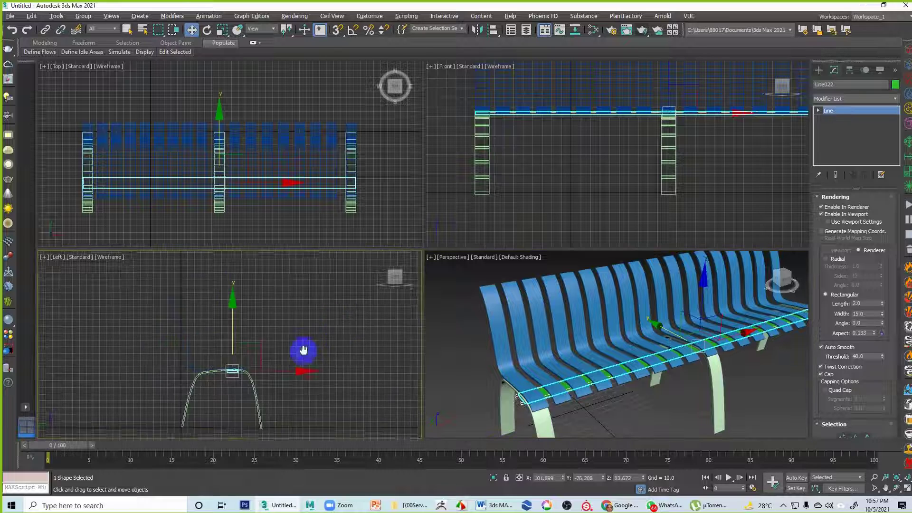
{"action": "key", "text": "alt+w"}
{"action": "middle_click_drag", "start_coordinate": [478, 332], "coordinate": [535, 305]}
{"action": "mouse_move", "coordinate": [538, 272]}
{"action": "left_mouse_down", "text": "shift"}
{"action": "mouse_move", "coordinate": [477, 287]}
{"action": "mouse_move", "coordinate": [495, 276]}
{"action": "left_mouse_up", "text": "shift"}
{"action": "left_click", "coordinate": [460, 293]}
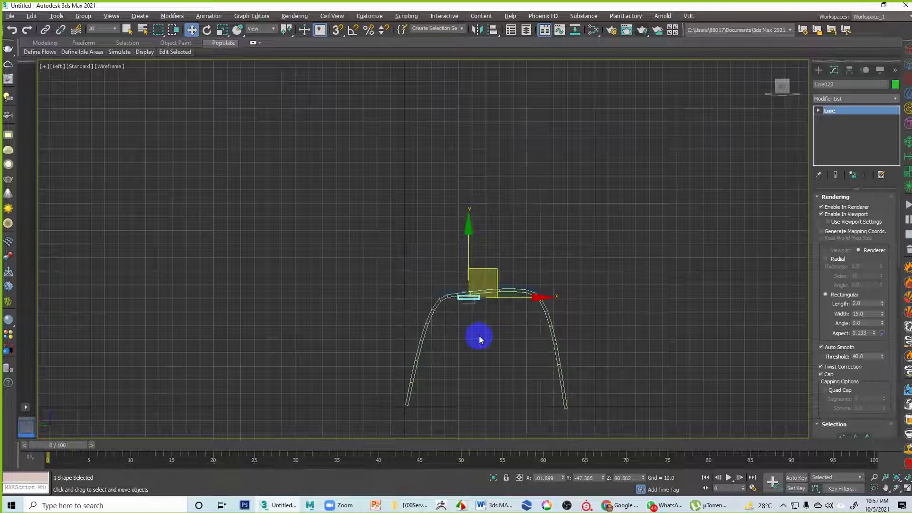
{"action": "key", "text": "e"}
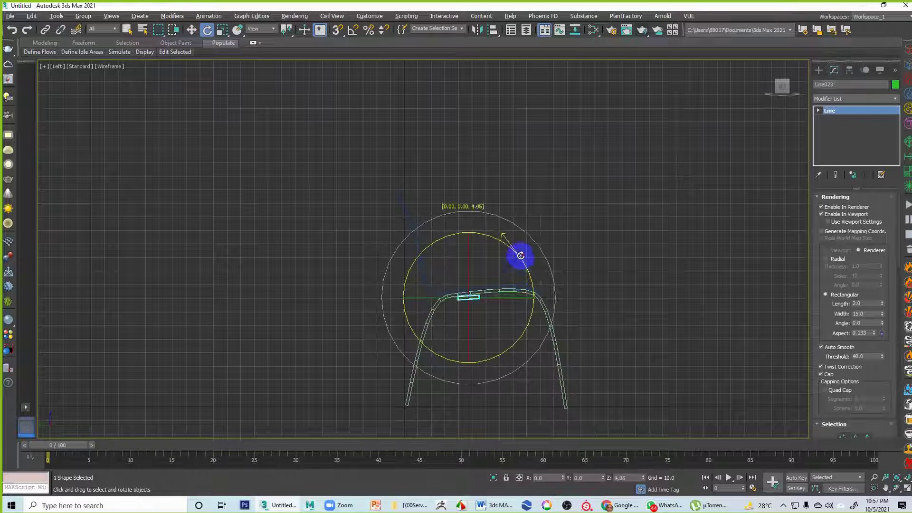
{"action": "left_click", "coordinate": [564, 279]}
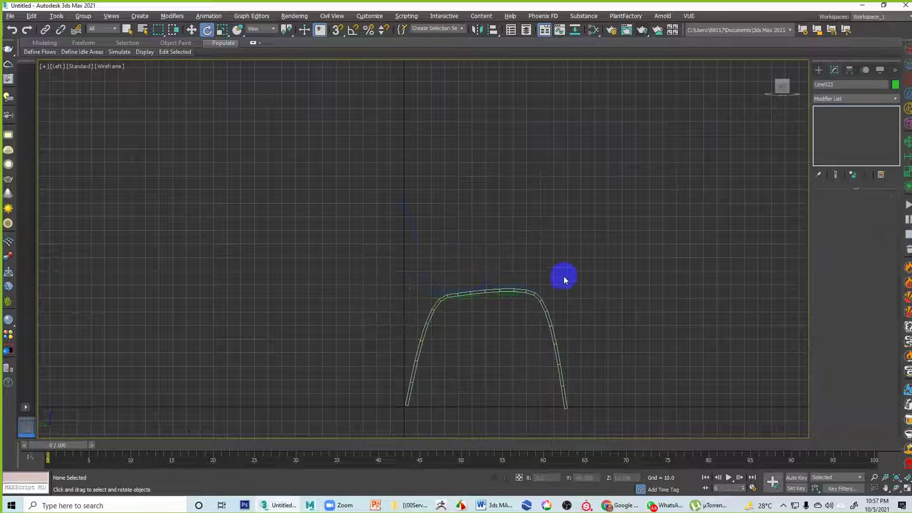
Clone the rear seat crossbar as an instance at the lower backrest and rotate it nearly upright to match the slat curve.
{"action": "left_click", "coordinate": [470, 297]}
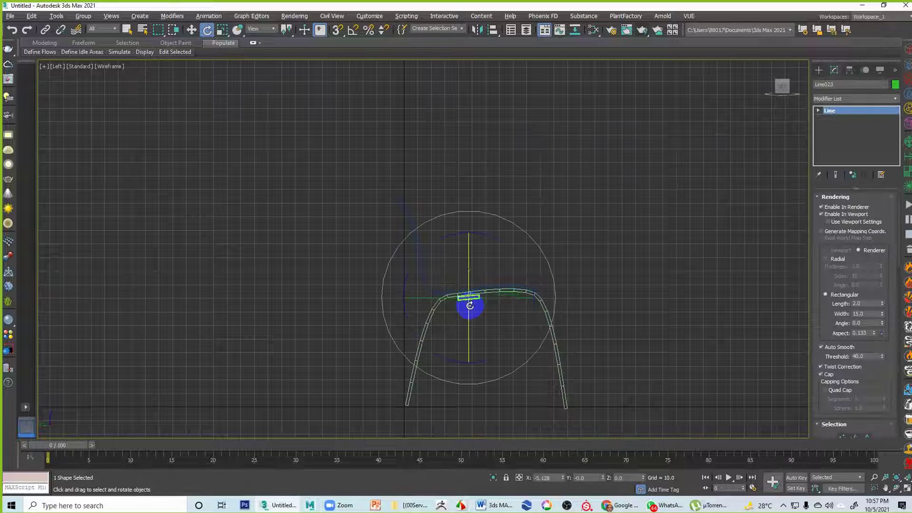
{"action": "key", "text": "w"}
{"action": "left_click_drag", "start_coordinate": [470, 253], "coordinate": [444, 236], "text": "shift"}
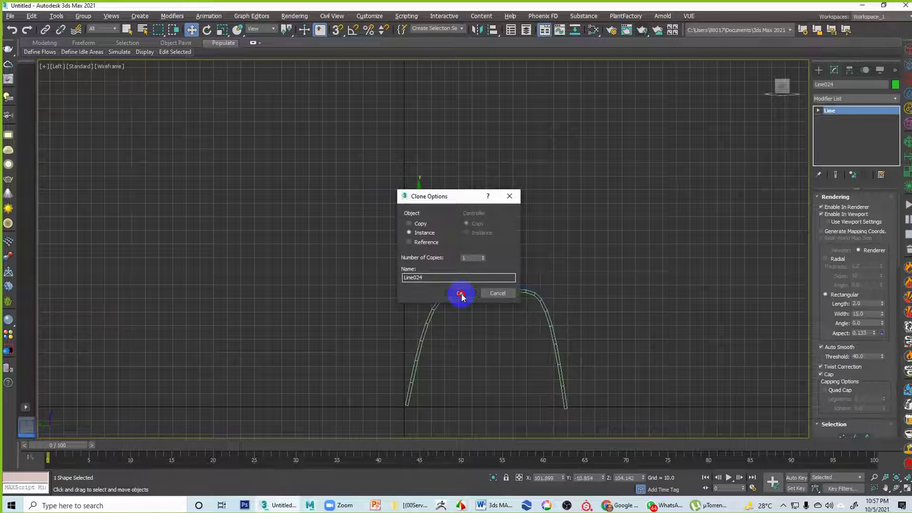
{"action": "left_click", "coordinate": [457, 294]}
{"action": "key", "text": "e"}
{"action": "left_click_drag", "start_coordinate": [468, 226], "coordinate": [582, 246]}
{"action": "key", "text": "Delete"}
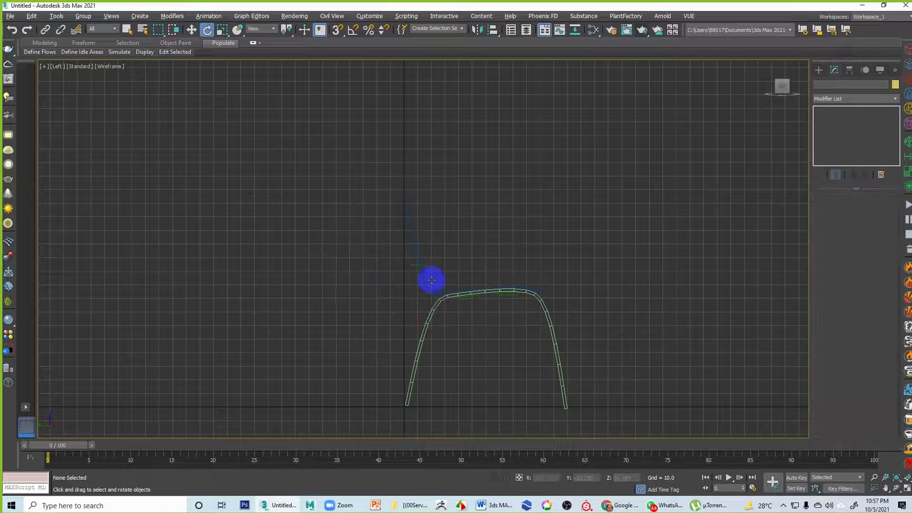
{"action": "left_click", "coordinate": [411, 266]}
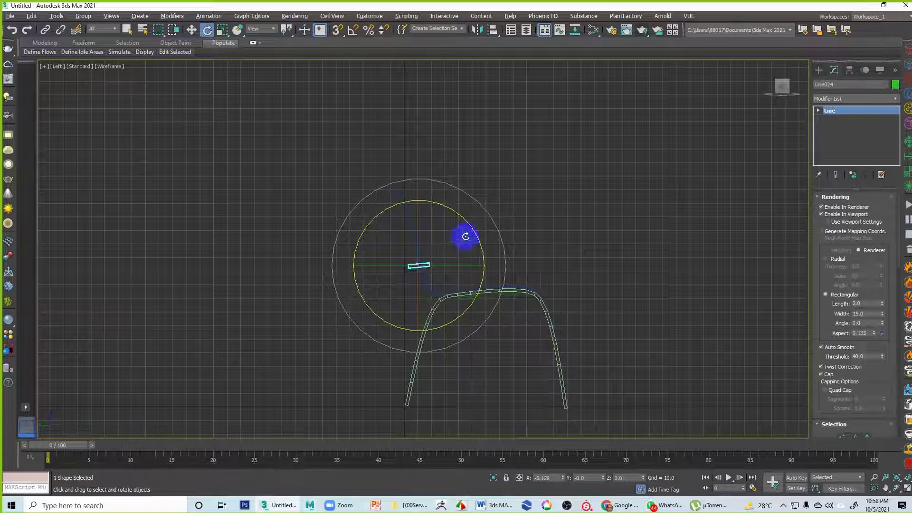
{"action": "left_click_drag", "start_coordinate": [472, 231], "coordinate": [486, 326]}
{"action": "left_click", "coordinate": [539, 259]}
{"action": "scroll", "coordinate": [444, 285], "scroll_direction": "up", "scroll_amount": 3}
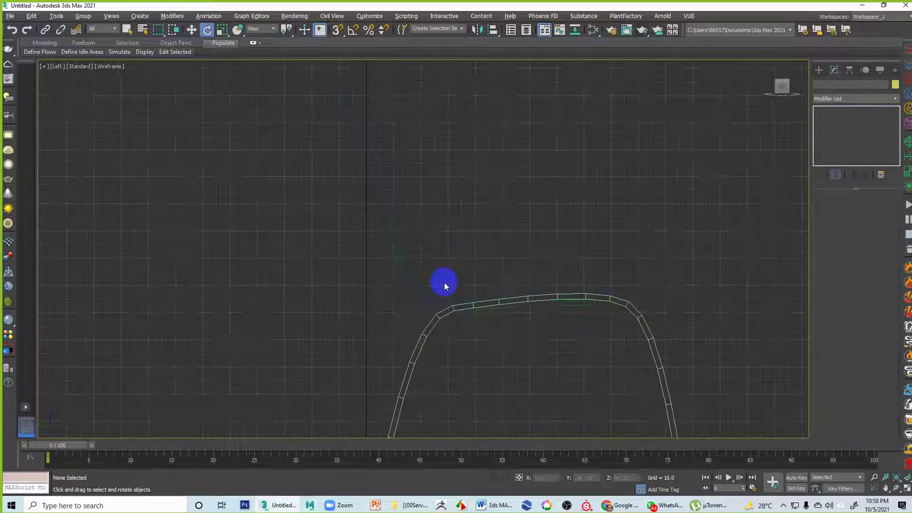
Clone the lower backrest crossbar as an instance at the middle of the backrest and tilt it about 5 degrees.
{"action": "left_click", "coordinate": [393, 248]}
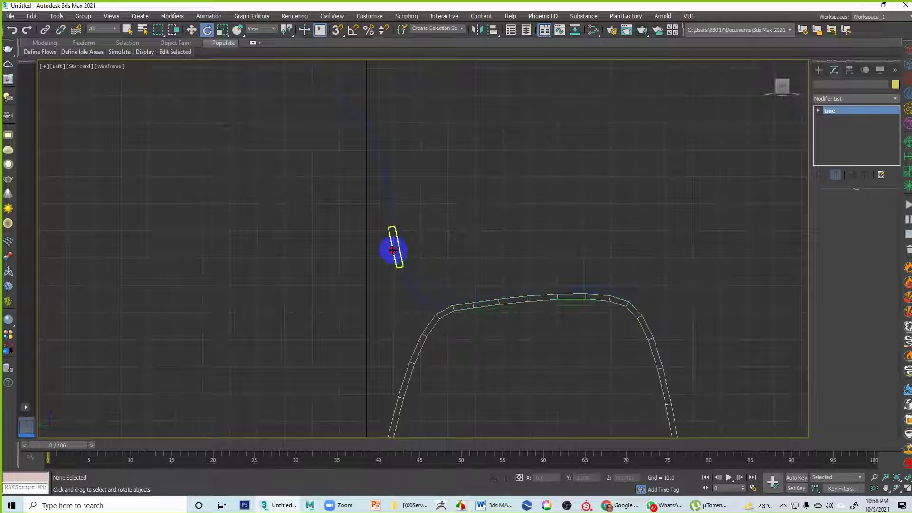
{"action": "key", "text": "w"}
{"action": "left_click_drag", "start_coordinate": [426, 221], "coordinate": [406, 147], "text": "shift"}
{"action": "left_click", "coordinate": [459, 293]}
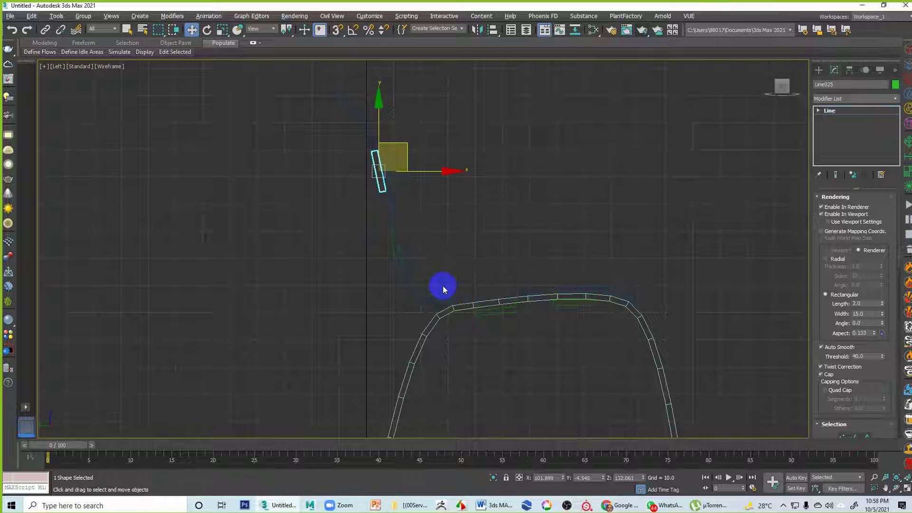
{"action": "key", "text": "e"}
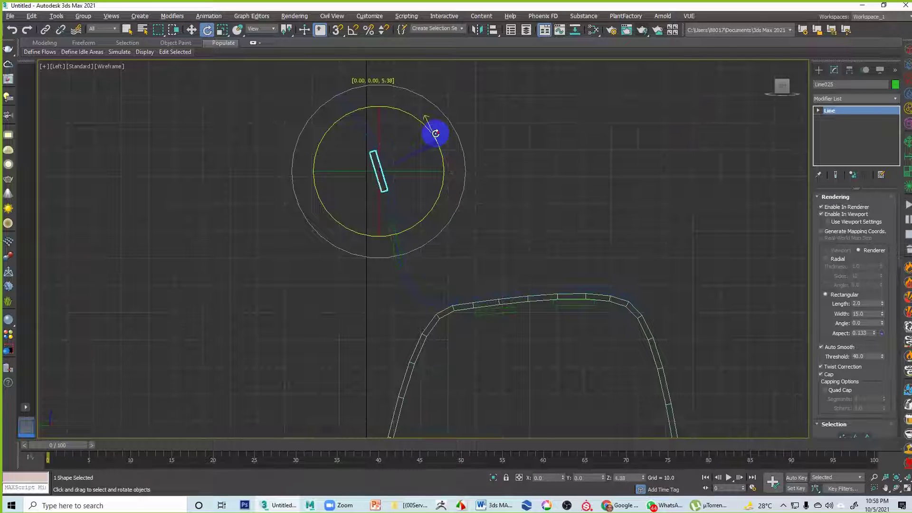
{"action": "left_click", "coordinate": [519, 124]}
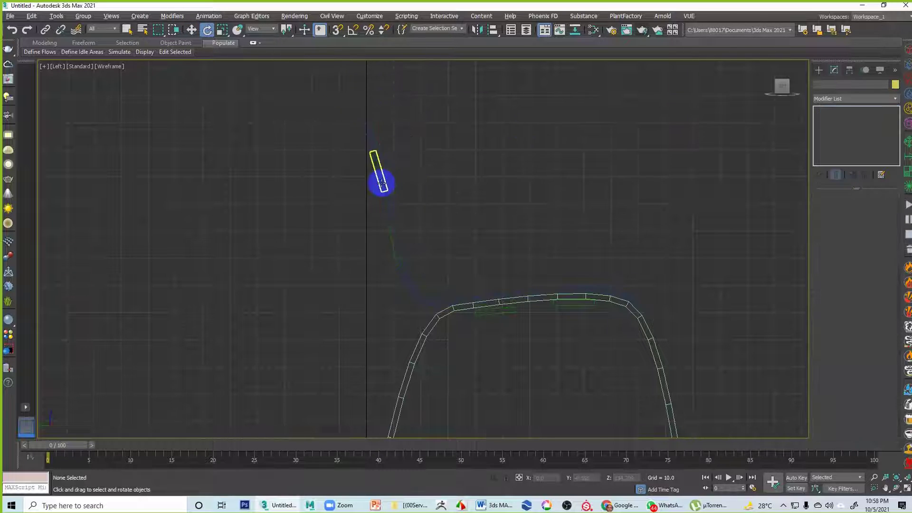
Clone the middle backrest crossbar as an instance near the top of the backrest and tilt it to the curve.
{"action": "left_click", "coordinate": [381, 183]}
{"action": "key", "text": "w"}
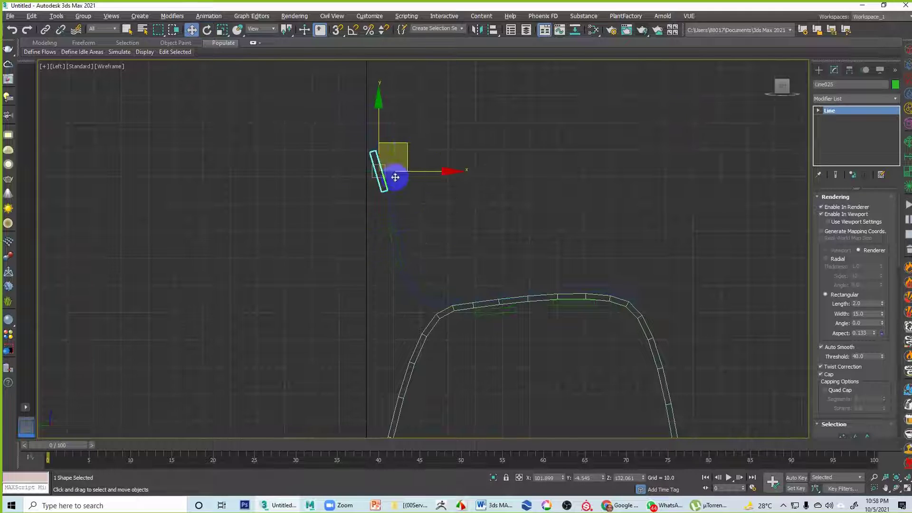
{"action": "mouse_move", "coordinate": [374, 111]}
{"action": "left_mouse_down", "text": "shift"}
{"action": "mouse_move", "coordinate": [358, 100]}
{"action": "mouse_move", "coordinate": [380, 95]}
{"action": "left_mouse_up", "text": "shift"}
{"action": "left_click", "coordinate": [459, 292]}
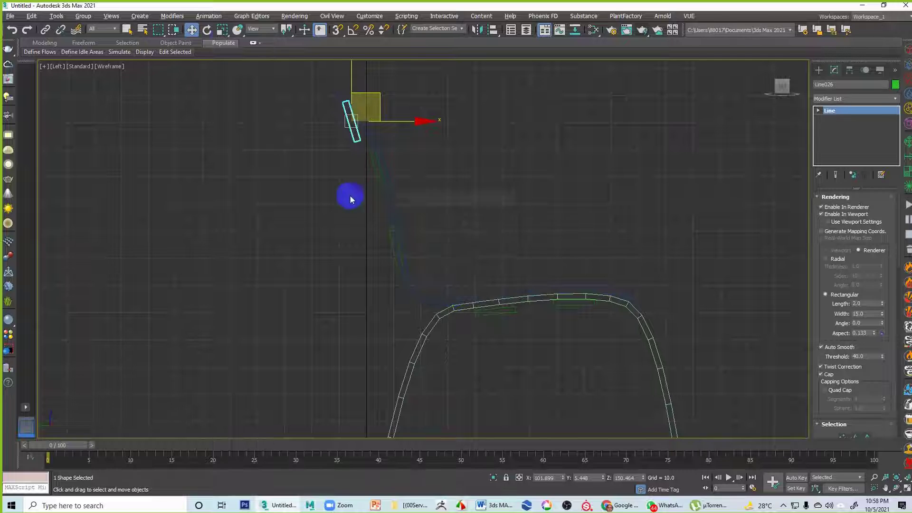
{"action": "left_click", "coordinate": [207, 31]}
{"action": "left_click_drag", "start_coordinate": [409, 92], "coordinate": [406, 79]}
{"action": "key", "text": "Delete"}
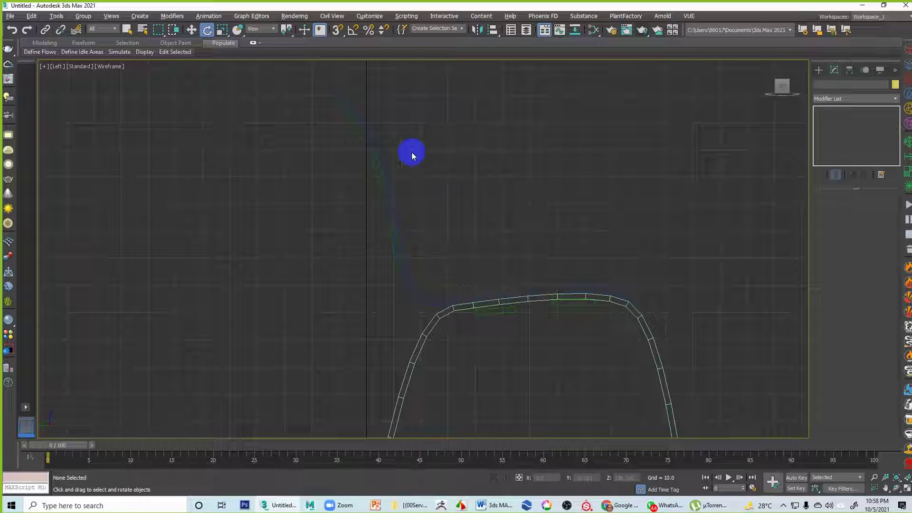
Nudge the top backrest crossbar slightly forward and down against the back of the slats.
{"action": "key", "text": "w"}
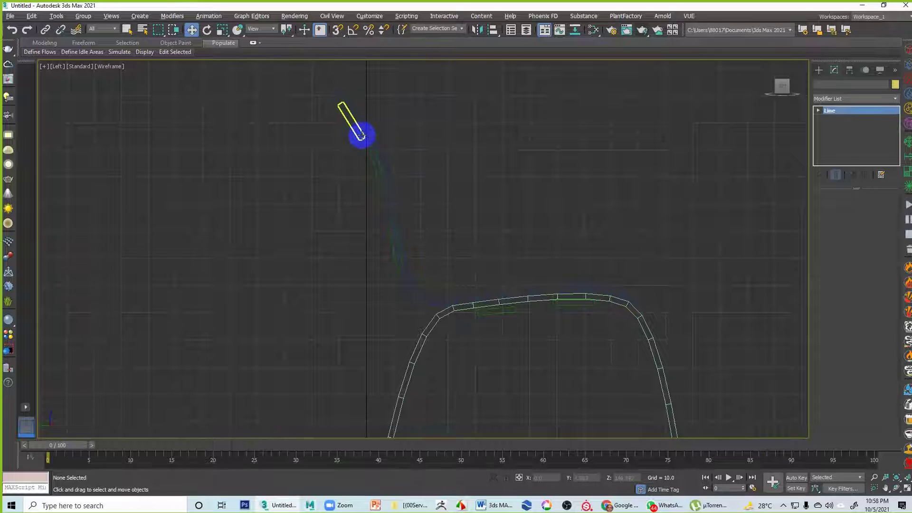
{"action": "left_click", "coordinate": [362, 136]}
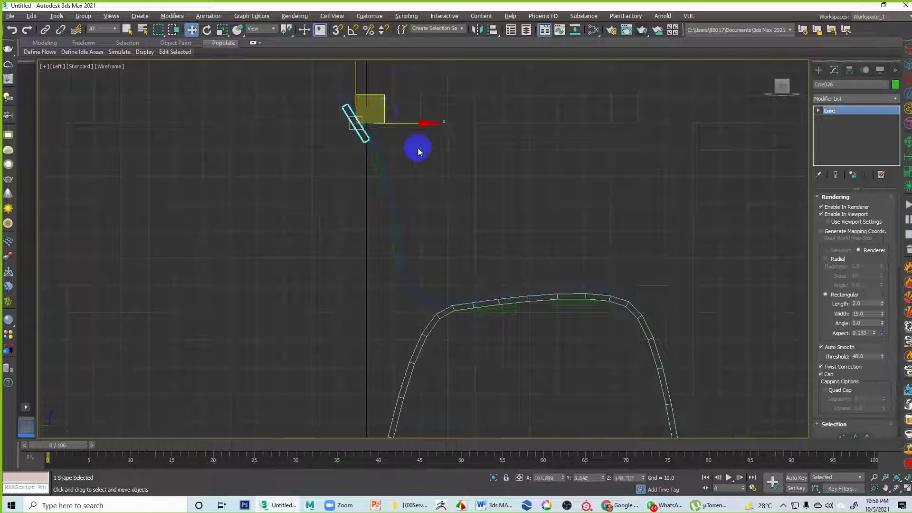
{"action": "key", "text": "Delete"}
{"action": "key", "text": "alt+w"}
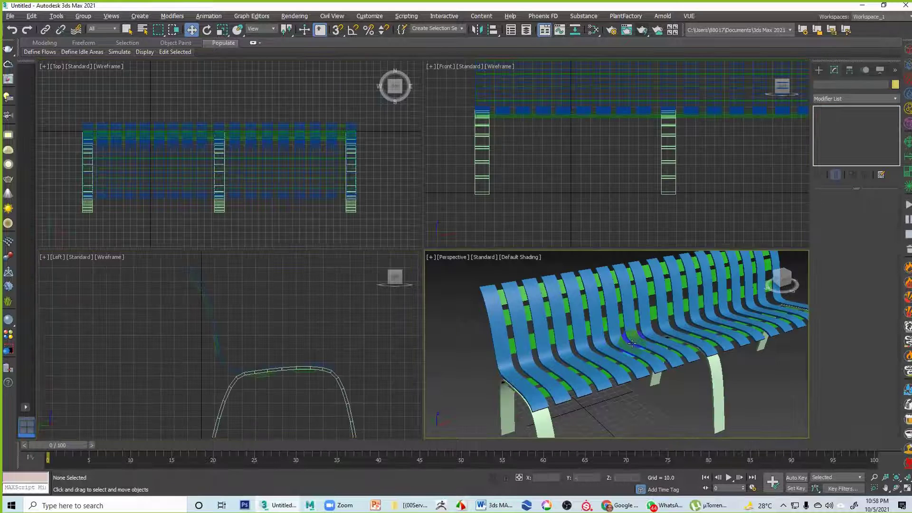
{"action": "key", "text": "alt+w"}
{"action": "scroll", "coordinate": [559, 332], "scroll_direction": "down", "scroll_amount": 10}
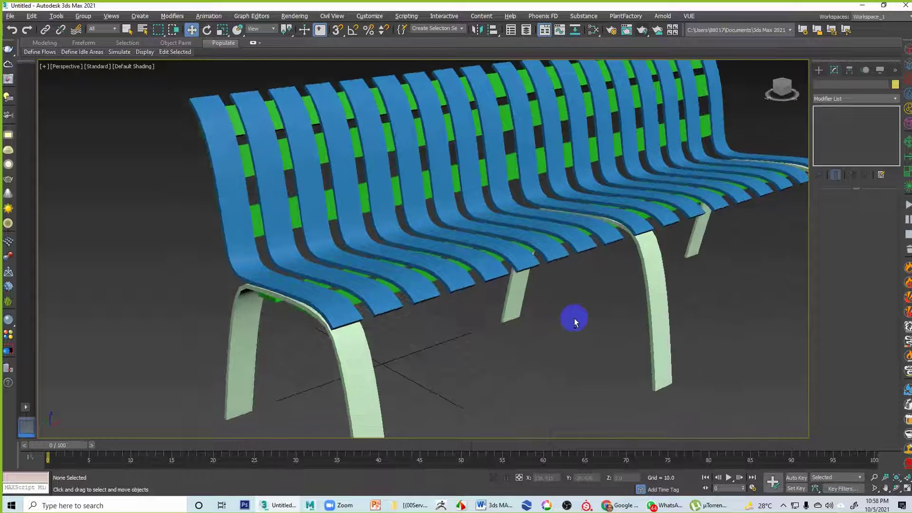
{"action": "mouse_move", "coordinate": [509, 337]}
{"action": "middle_mouse_down", "text": "alt"}
{"action": "mouse_move", "coordinate": [604, 330]}
{"action": "mouse_move", "coordinate": [513, 332]}
{"action": "middle_mouse_up", "text": "alt"}
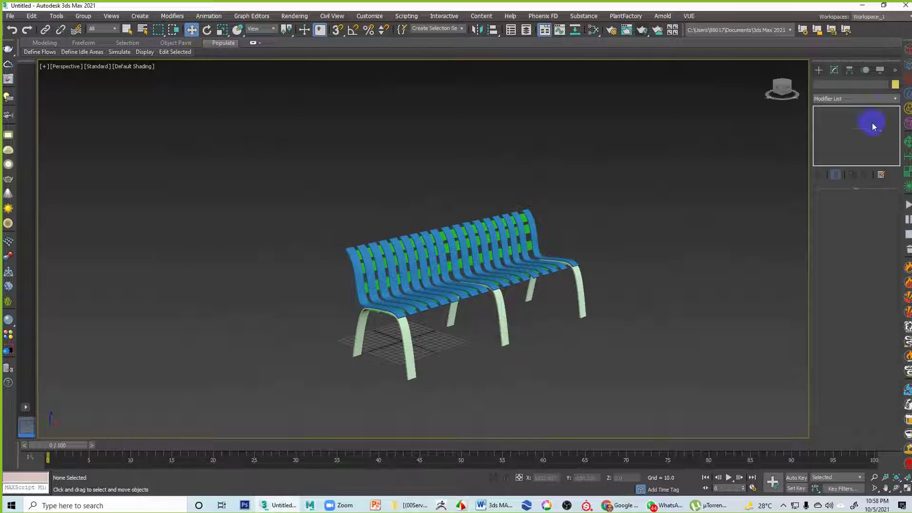
Start a new line spline and make the Left view active beside the bench's arch legs.
{"action": "left_click", "coordinate": [819, 69]}
{"action": "left_click", "coordinate": [839, 135]}
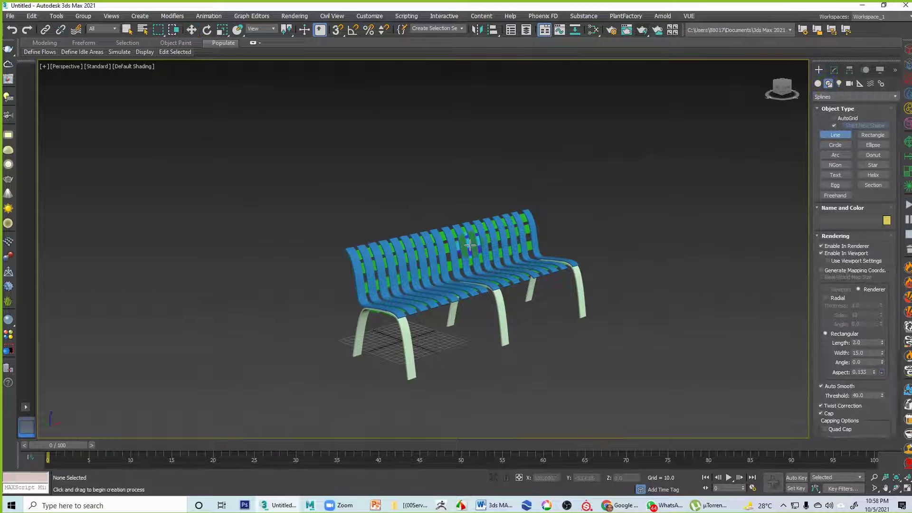
{"action": "middle_click_drag", "start_coordinate": [545, 322], "coordinate": [532, 303], "text": "alt"}
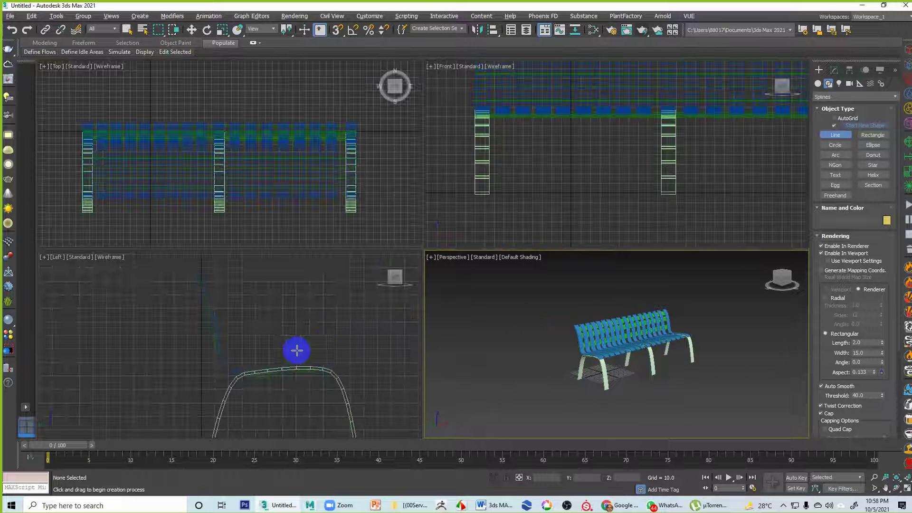
{"action": "left_click", "coordinate": [287, 387]}
{"action": "right_click", "coordinate": [218, 373]}
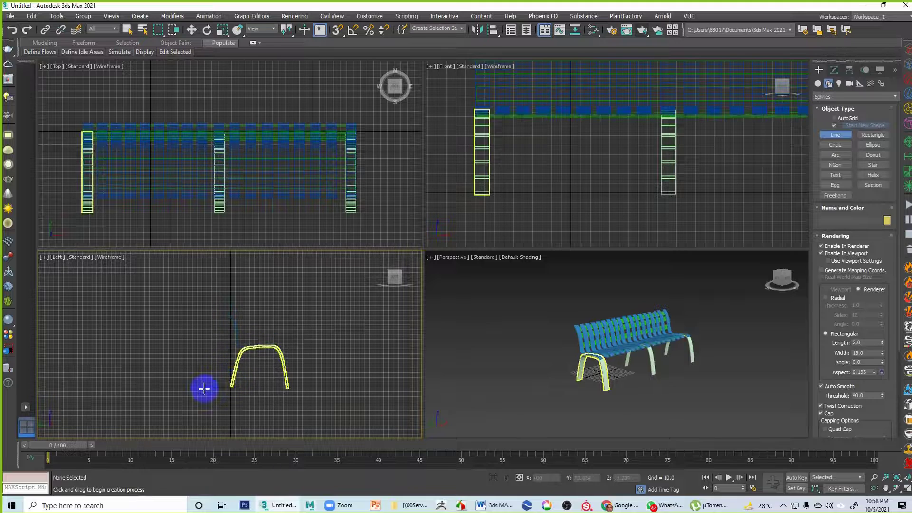
{"action": "left_click", "coordinate": [204, 387]}
{"action": "scroll", "coordinate": [206, 280], "scroll_direction": "down", "scroll_amount": 5}
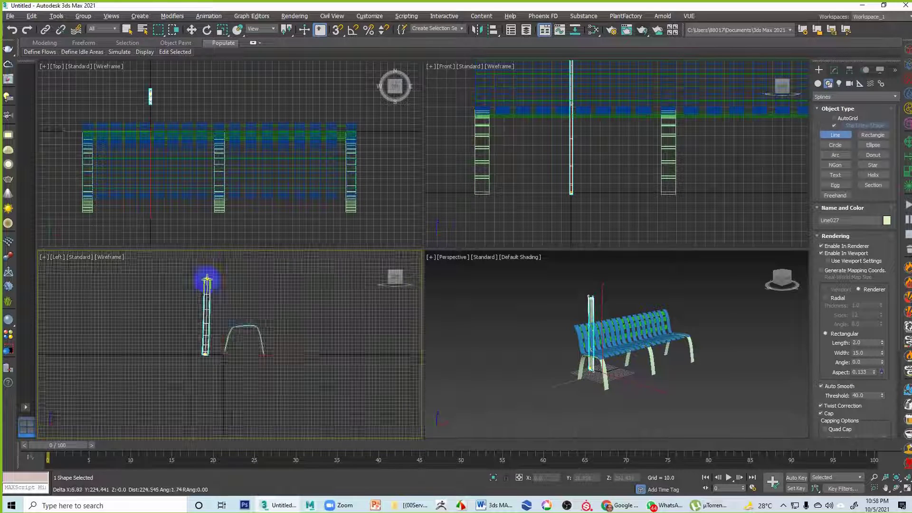
{"action": "right_click", "coordinate": [200, 321]}
Draw the shelter frame spline in the Left view as a tall upright behind the bench curving into a forward-overhanging roof arm.
{"action": "middle_click_drag", "start_coordinate": [230, 352], "coordinate": [189, 411]}
{"action": "scroll", "coordinate": [198, 409], "scroll_direction": "up", "scroll_amount": 2}
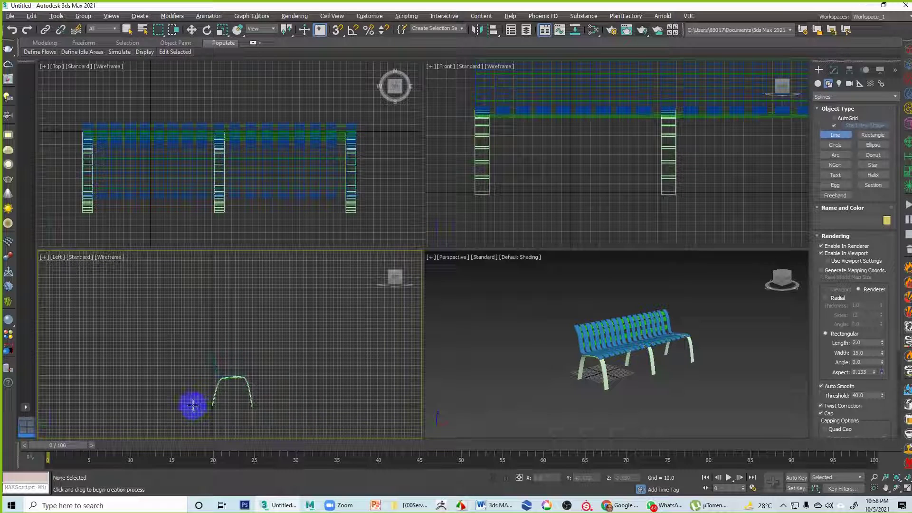
{"action": "left_click", "coordinate": [192, 404]}
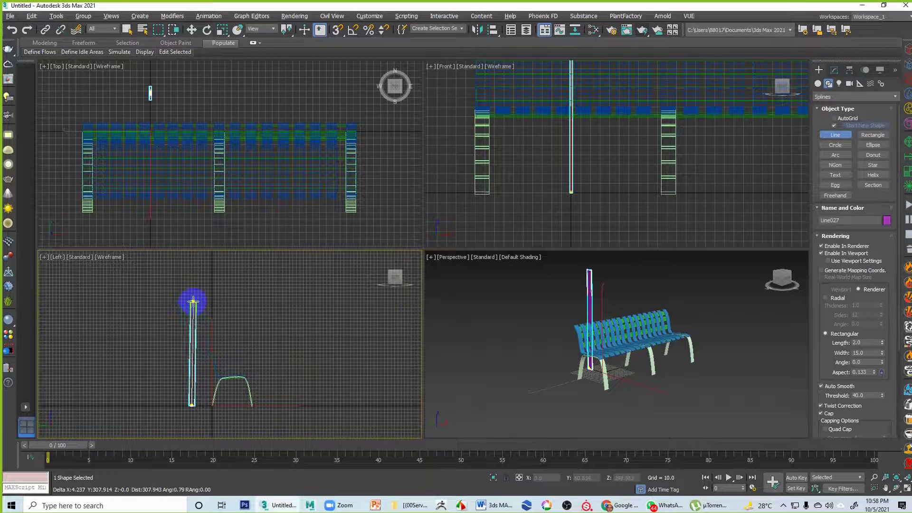
{"action": "left_click", "coordinate": [192, 298]}
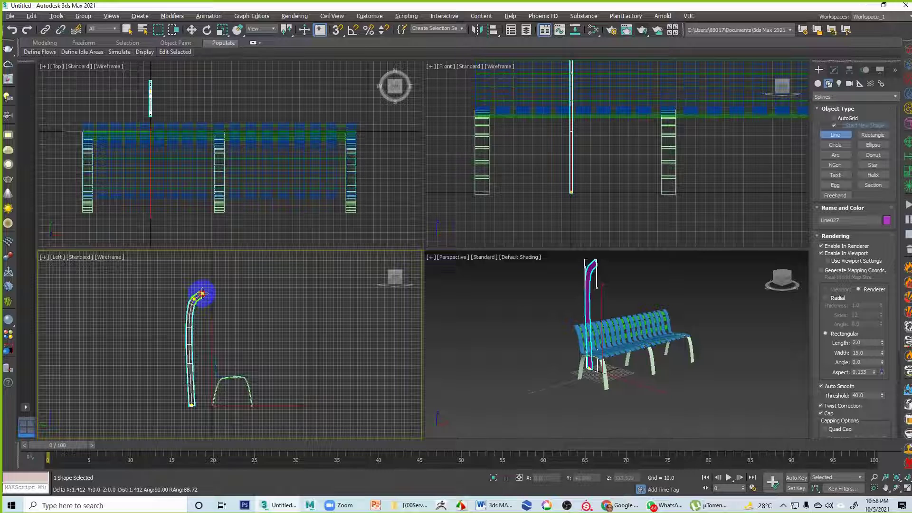
{"action": "left_click", "coordinate": [260, 288]}
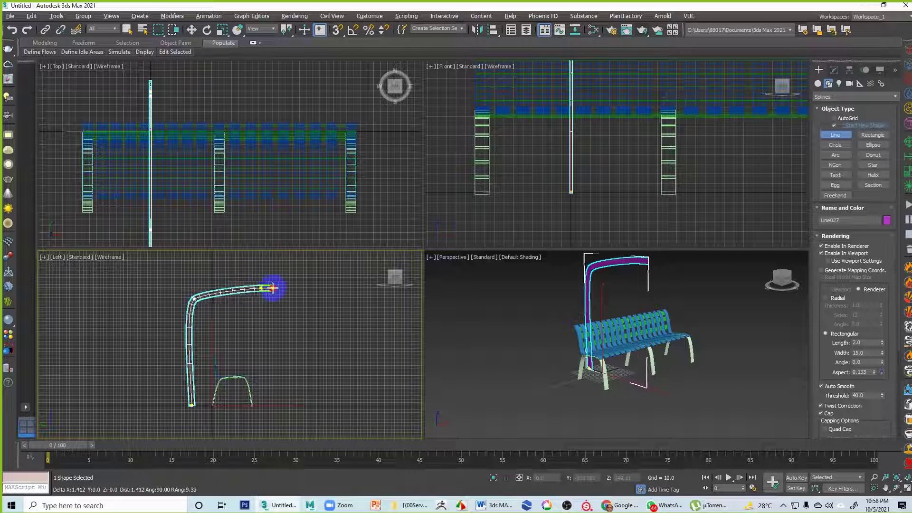
{"action": "left_click", "coordinate": [301, 310]}
{"action": "right_click", "coordinate": [246, 332]}
Thicken the shelter frame by setting its rectangular section length to 6.04.
{"action": "middle_click_drag", "start_coordinate": [740, 345], "coordinate": [731, 263]}
{"action": "key", "text": "alt+w"}
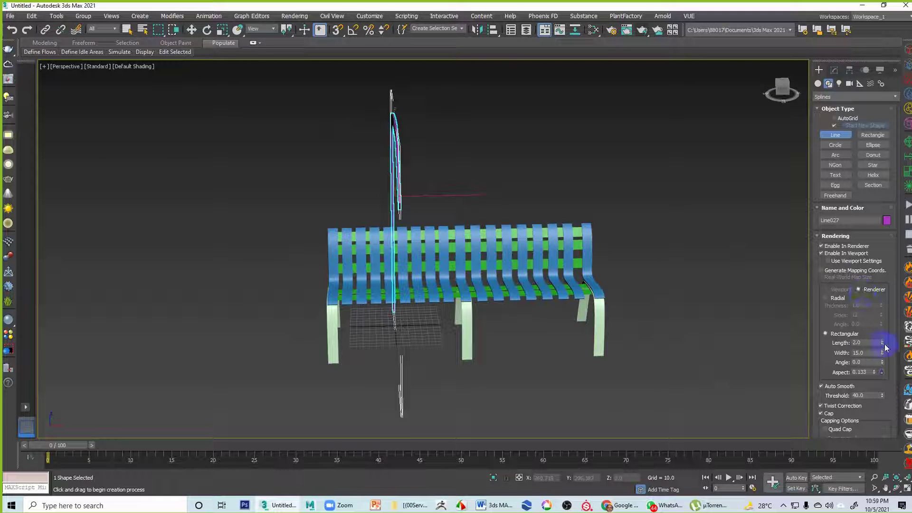
{"action": "left_click_drag", "start_coordinate": [881, 345], "coordinate": [897, 249]}
{"action": "left_click", "coordinate": [532, 149]}
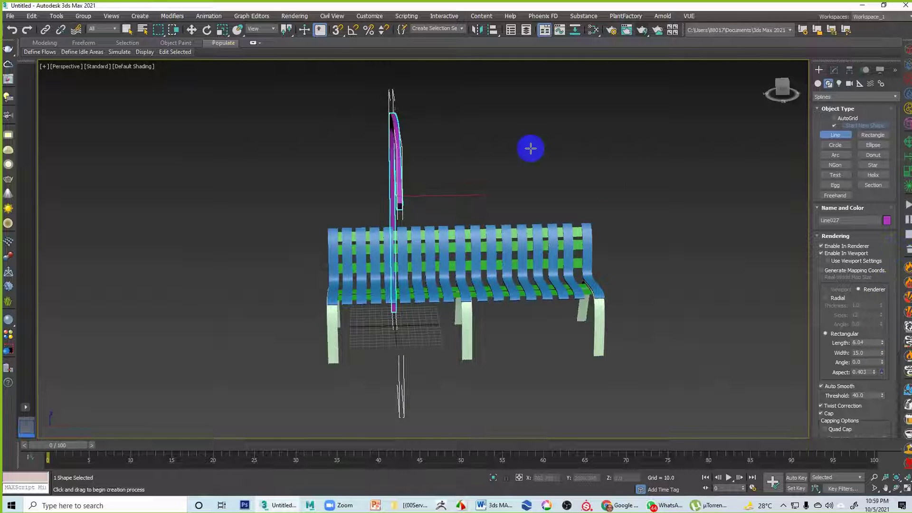
{"action": "right_click", "coordinate": [524, 118]}
{"action": "right_click", "coordinate": [525, 119]}
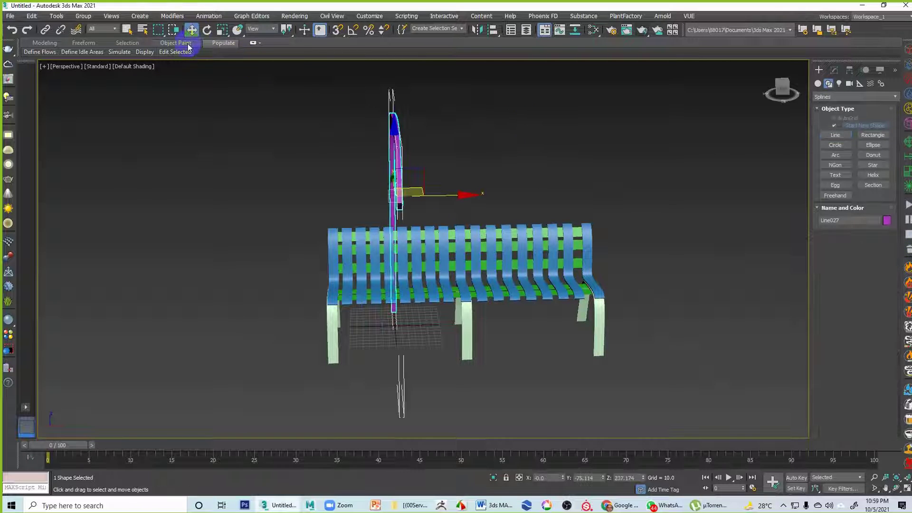
Clone the shelter frame twice along X so three evenly spaced frames span the bench.
{"action": "mouse_move", "coordinate": [449, 195]}
{"action": "left_mouse_down"}
{"action": "mouse_move", "coordinate": [361, 202]}
{"action": "mouse_move", "coordinate": [521, 193]}
{"action": "mouse_move", "coordinate": [517, 200]}
{"action": "left_mouse_up"}
{"action": "left_click", "coordinate": [483, 256]}
{"action": "left_click", "coordinate": [459, 295]}
{"action": "left_click", "coordinate": [382, 196]}
{"action": "mouse_move", "coordinate": [414, 235]}
{"action": "middle_mouse_down", "text": "alt"}
{"action": "mouse_move", "coordinate": [519, 234]}
{"action": "mouse_move", "coordinate": [446, 231]}
{"action": "middle_mouse_up", "text": "alt"}
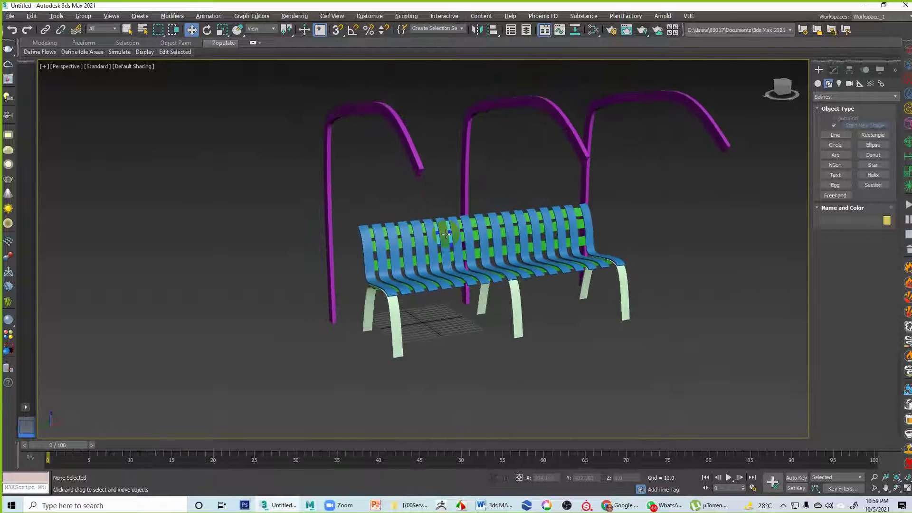
Clone the end frame along X to a position between the first and middle frames.
{"action": "left_click", "coordinate": [330, 209]}
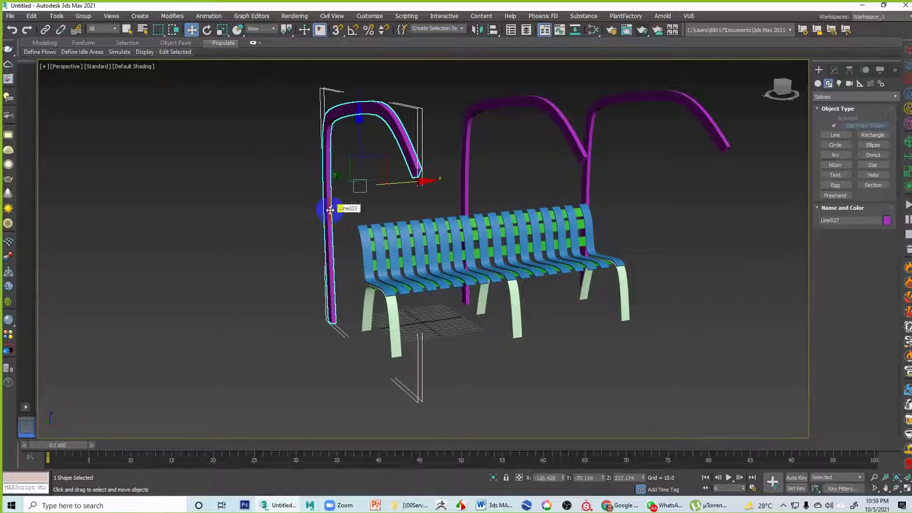
{"action": "left_click_drag", "start_coordinate": [401, 183], "coordinate": [505, 177]}
{"action": "left_click", "coordinate": [461, 293]}
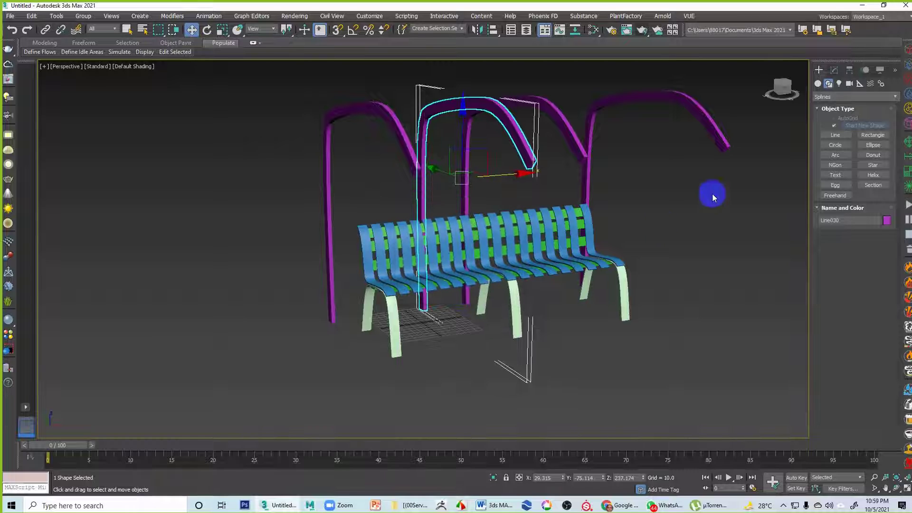
Turn the cloned frame into a thin shelter panel with a rectangular length of 438.081 and width of 3.45.
{"action": "left_click", "coordinate": [834, 70]}
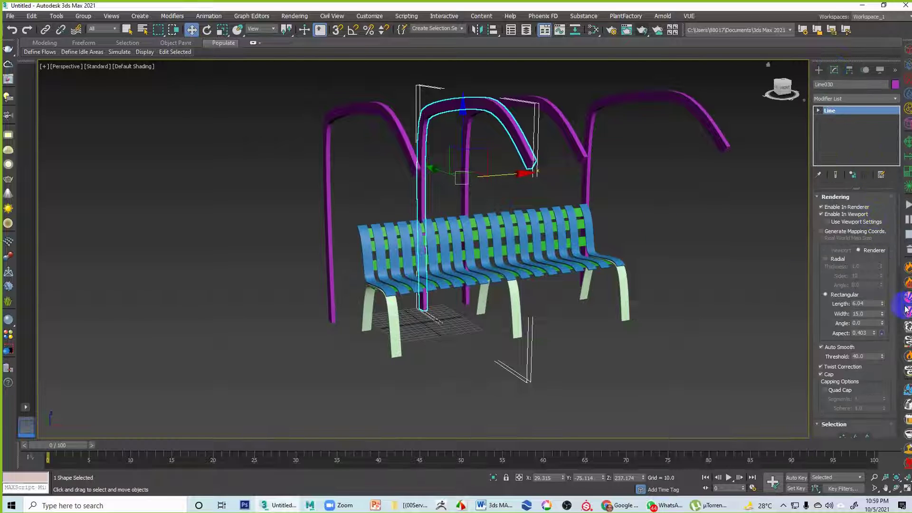
{"action": "left_click_drag", "start_coordinate": [883, 316], "coordinate": [882, 306]}
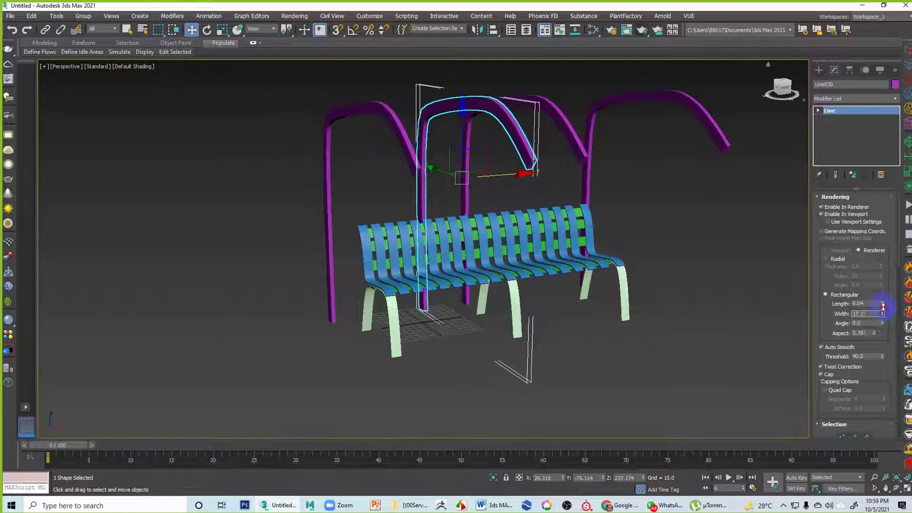
{"action": "key", "text": "ctrl+z"}
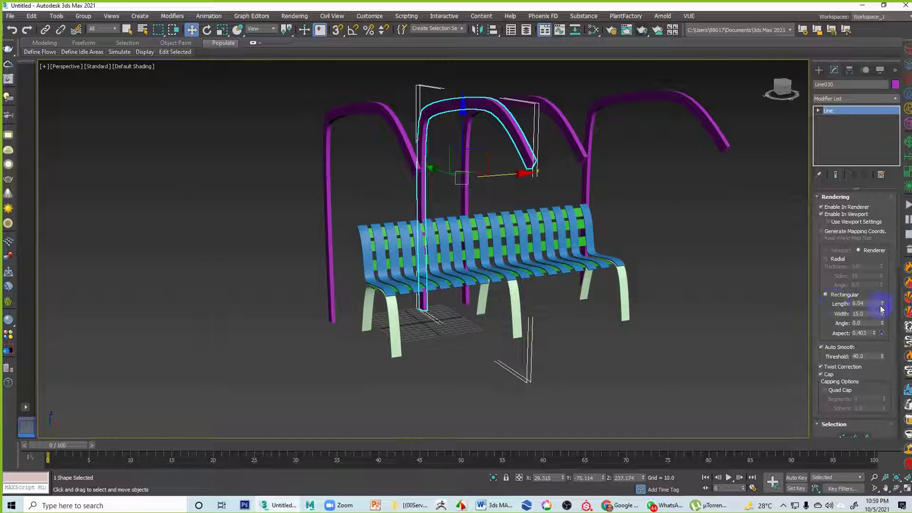
{"action": "left_click_drag", "start_coordinate": [882, 306], "coordinate": [882, 133]}
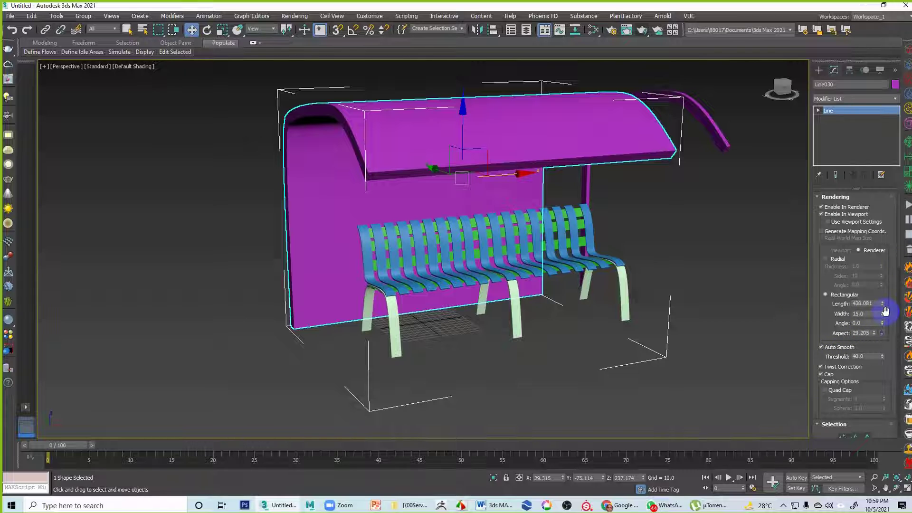
{"action": "left_click_drag", "start_coordinate": [885, 316], "coordinate": [892, 349]}
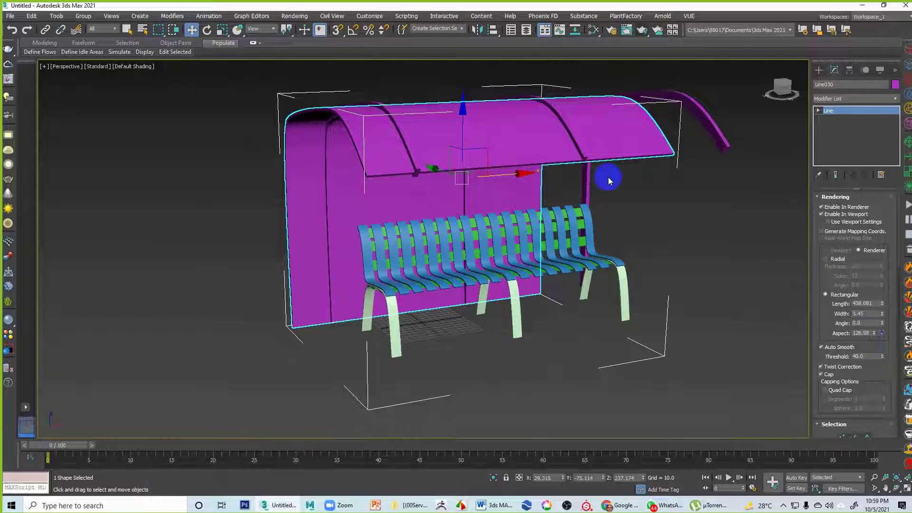
Shift the shelter panel along X to centre it on the three frames and set its length to 486.27.
{"action": "left_click_drag", "start_coordinate": [505, 174], "coordinate": [556, 174]}
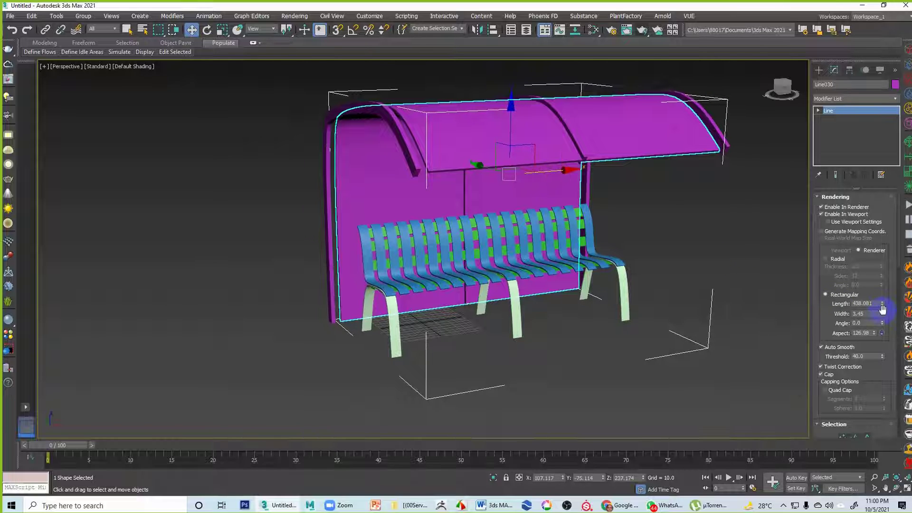
{"action": "left_click_drag", "start_coordinate": [881, 305], "coordinate": [883, 296]}
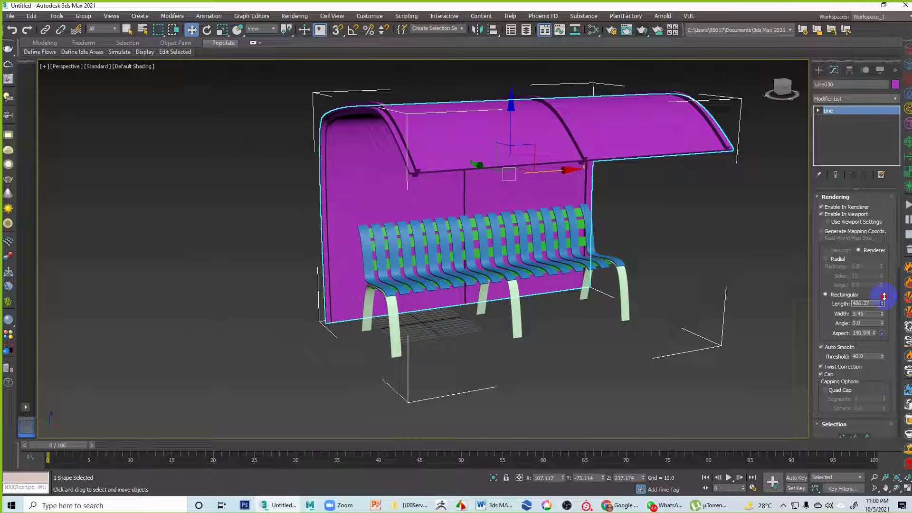
Change the shelter panel's object color to pale cream to set it apart from the purple frames.
{"action": "left_click", "coordinate": [895, 86]}
{"action": "left_click", "coordinate": [591, 176]}
{"action": "left_click", "coordinate": [679, 268]}
{"action": "middle_click_drag", "start_coordinate": [597, 372], "coordinate": [634, 365], "text": "alt"}
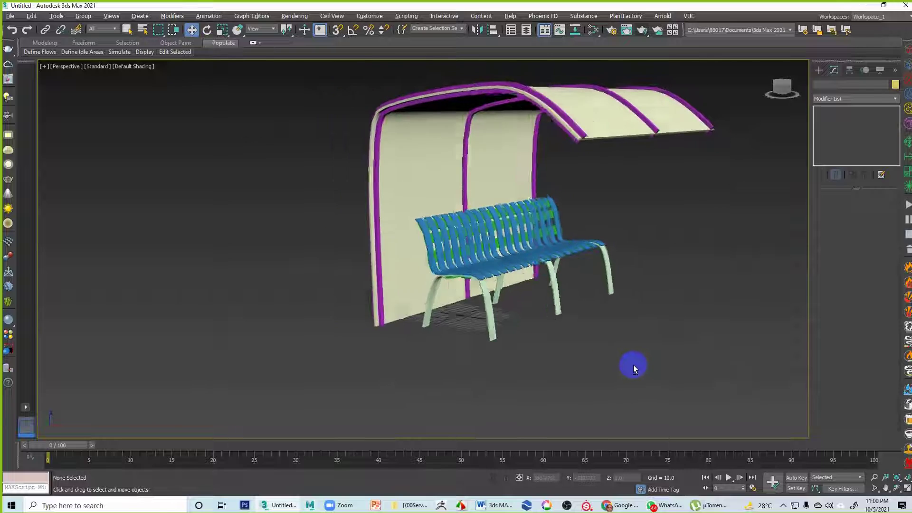
{"action": "middle_click_drag", "start_coordinate": [716, 174], "coordinate": [666, 188]}
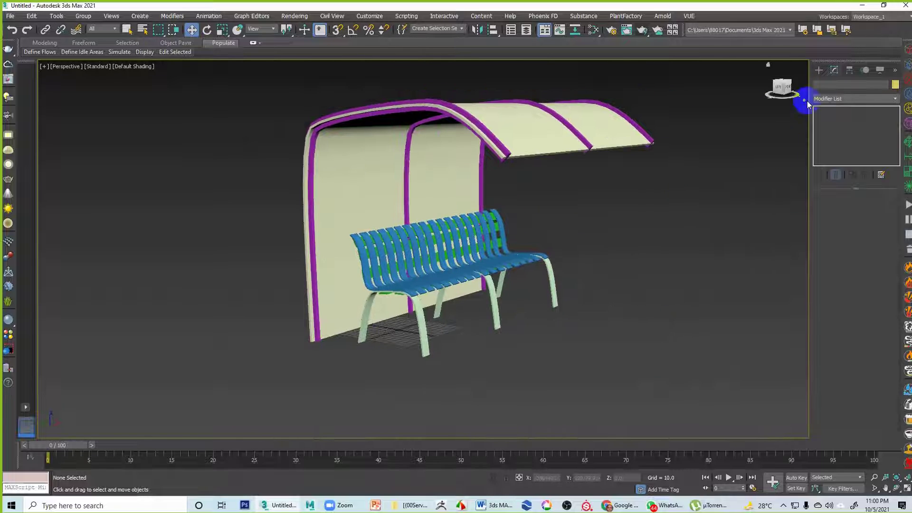
Draw a straight line spline on the ground plane in front of the bench, extending past both ends of the shelter.
{"action": "left_click", "coordinate": [818, 72]}
{"action": "left_click", "coordinate": [834, 135]}
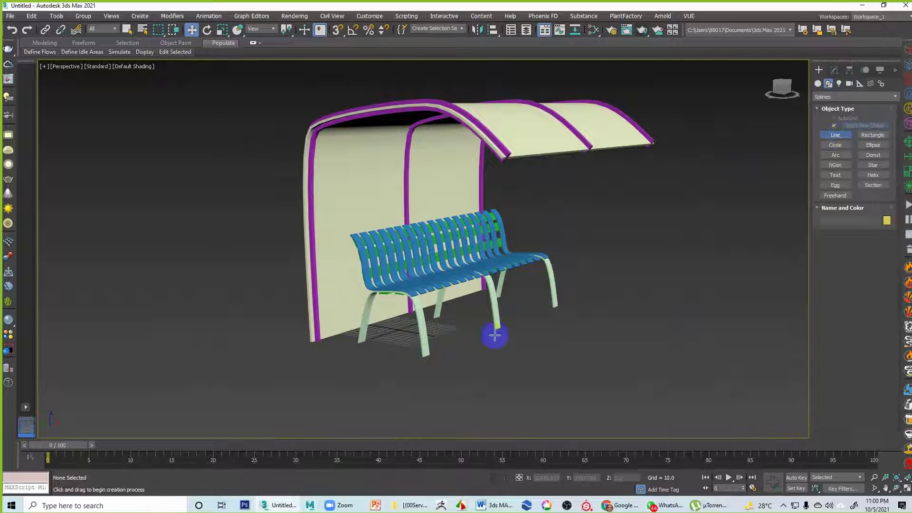
{"action": "middle_click_drag", "start_coordinate": [491, 336], "coordinate": [407, 360], "text": "alt"}
{"action": "mouse_move", "coordinate": [233, 387]}
{"action": "left_mouse_down"}
{"action": "mouse_move", "coordinate": [427, 336]}
{"action": "mouse_move", "coordinate": [316, 346]}
{"action": "left_mouse_up"}
{"action": "right_click", "coordinate": [304, 349]}
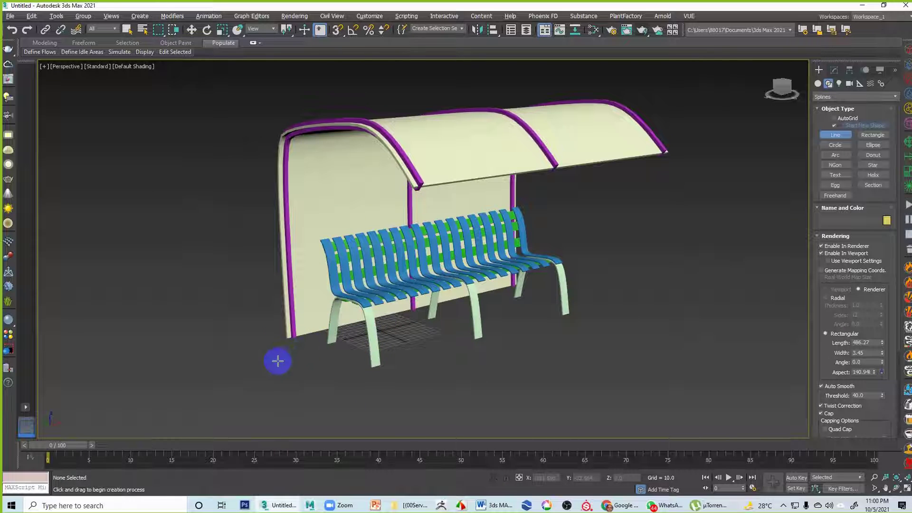
{"action": "left_click_drag", "start_coordinate": [246, 374], "coordinate": [758, 233]}
{"action": "left_click", "coordinate": [763, 231]}
{"action": "right_click", "coordinate": [708, 260]}
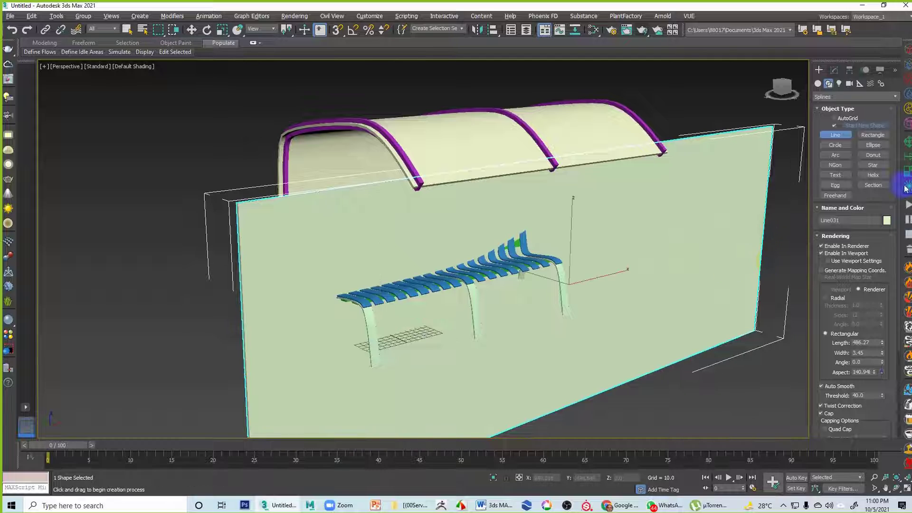
Turn the ground line into a flat floor slab with a rectangular length of 3 and width of 500.
{"action": "left_click", "coordinate": [834, 71]}
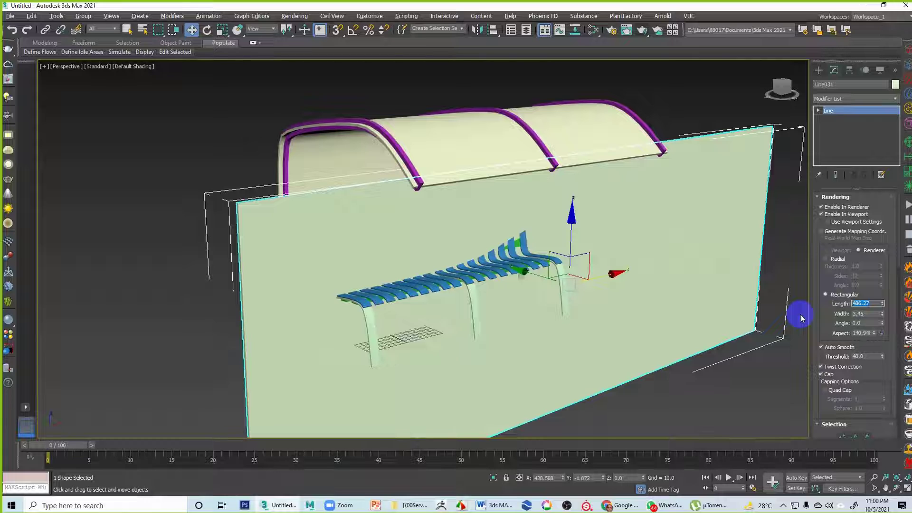
{"action": "key", "text": "Tab"}
{"action": "type", "text": "500"}
{"action": "key", "text": "Return"}
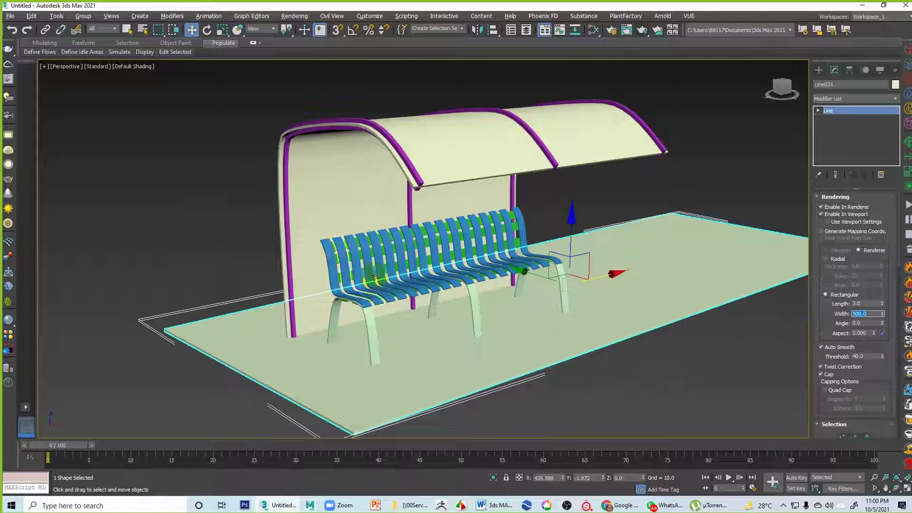
{"action": "left_click", "coordinate": [598, 401]}
Examine the shelter, bench and floor slab from several angles and distances.
{"action": "middle_click_drag", "start_coordinate": [598, 400], "coordinate": [613, 375], "text": "alt"}
{"action": "scroll", "coordinate": [595, 389], "scroll_direction": "up", "scroll_amount": 4}
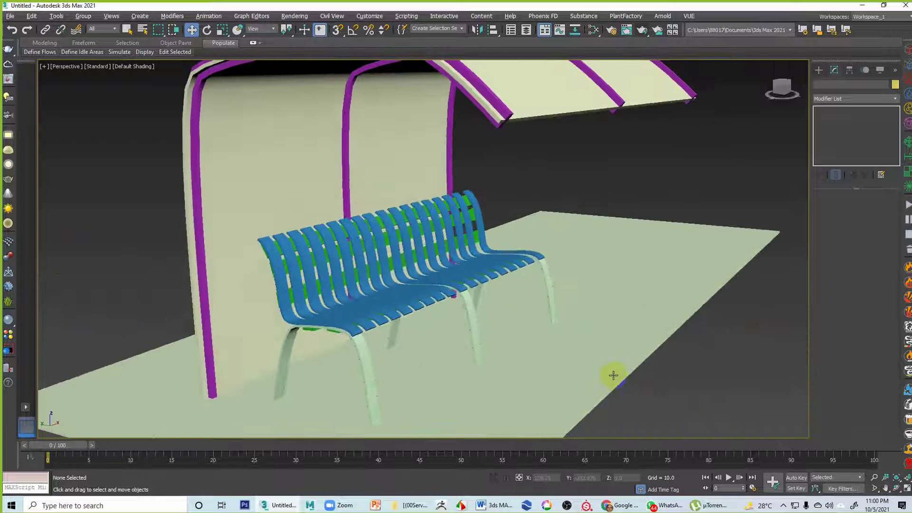
{"action": "scroll", "coordinate": [587, 376], "scroll_direction": "down", "scroll_amount": 4}
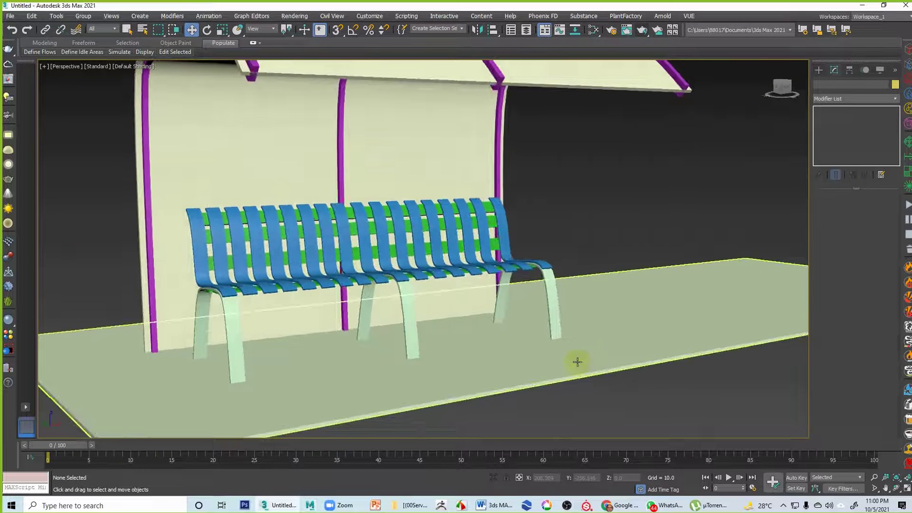
{"action": "scroll", "coordinate": [579, 366], "scroll_direction": "down", "scroll_amount": 2}
{"action": "mouse_move", "coordinate": [580, 368]}
{"action": "middle_mouse_down", "text": "alt"}
{"action": "mouse_move", "coordinate": [572, 366]}
{"action": "mouse_move", "coordinate": [588, 373]}
{"action": "middle_mouse_up", "text": "alt"}
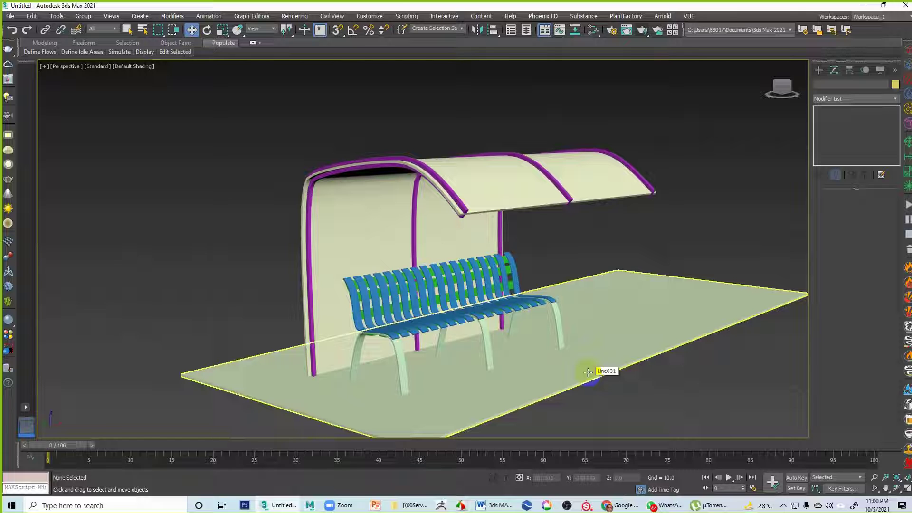
{"action": "middle_click_drag", "start_coordinate": [446, 413], "coordinate": [489, 362], "text": "alt"}
{"action": "scroll", "coordinate": [470, 374], "scroll_direction": "up", "scroll_amount": 3}
{"action": "scroll", "coordinate": [460, 370], "scroll_direction": "down", "scroll_amount": 2}
{"action": "scroll", "coordinate": [480, 362], "scroll_direction": "up", "scroll_amount": 3}
{"action": "scroll", "coordinate": [480, 363], "scroll_direction": "down", "scroll_amount": 3}
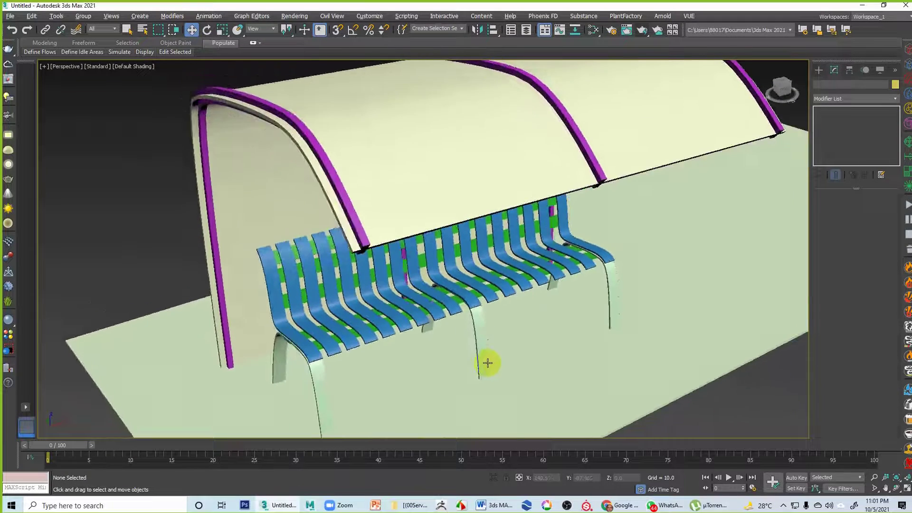
{"action": "scroll", "coordinate": [488, 362], "scroll_direction": "up", "scroll_amount": 3}
{"action": "middle_click_drag", "start_coordinate": [476, 361], "coordinate": [488, 347], "text": "alt"}
{"action": "scroll", "coordinate": [489, 346], "scroll_direction": "down", "scroll_amount": 5}
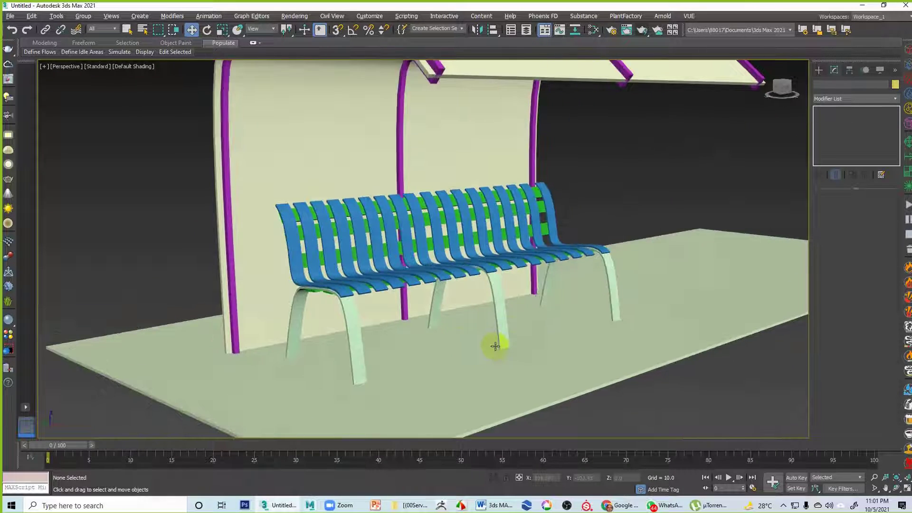
{"action": "mouse_move", "coordinate": [545, 346]}
{"action": "middle_mouse_down", "text": "alt"}
{"action": "mouse_move", "coordinate": [499, 347]}
{"action": "mouse_move", "coordinate": [549, 353]}
{"action": "middle_mouse_up", "text": "alt"}
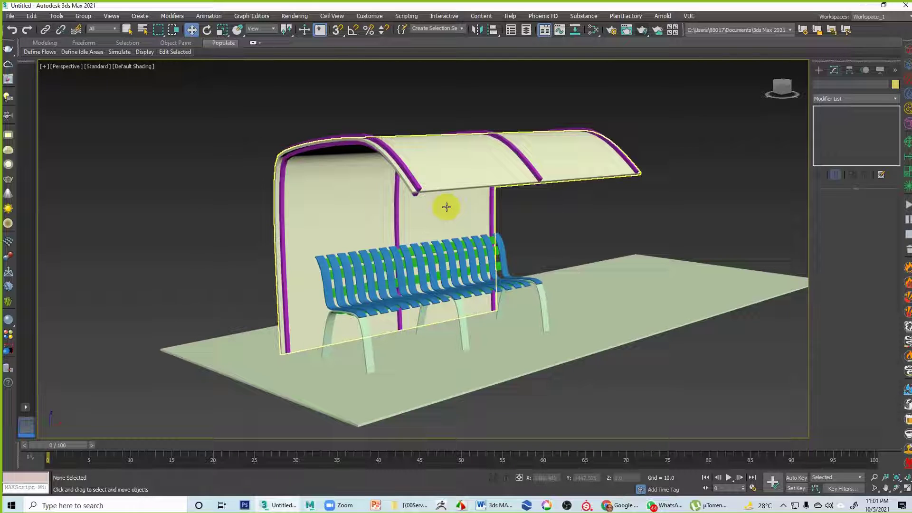
{"action": "left_click", "coordinate": [409, 175]}
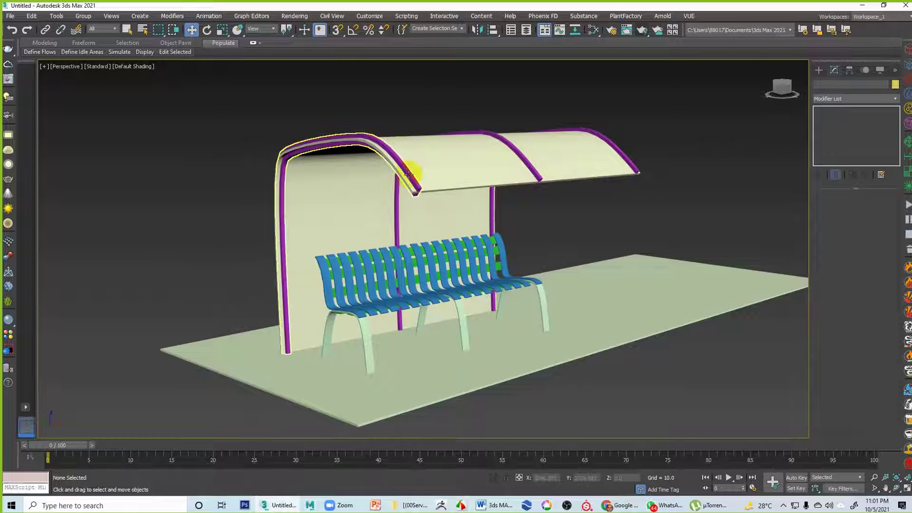
Show edged faces in the perspective view and move the cream shelter panel about 756 units along X, clear of the frames.
{"action": "key", "text": "F4"}
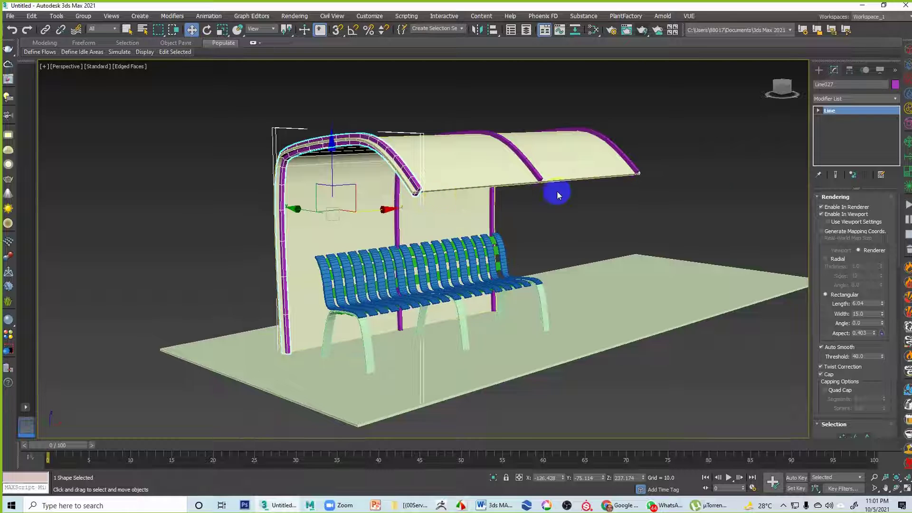
{"action": "left_click", "coordinate": [715, 189]}
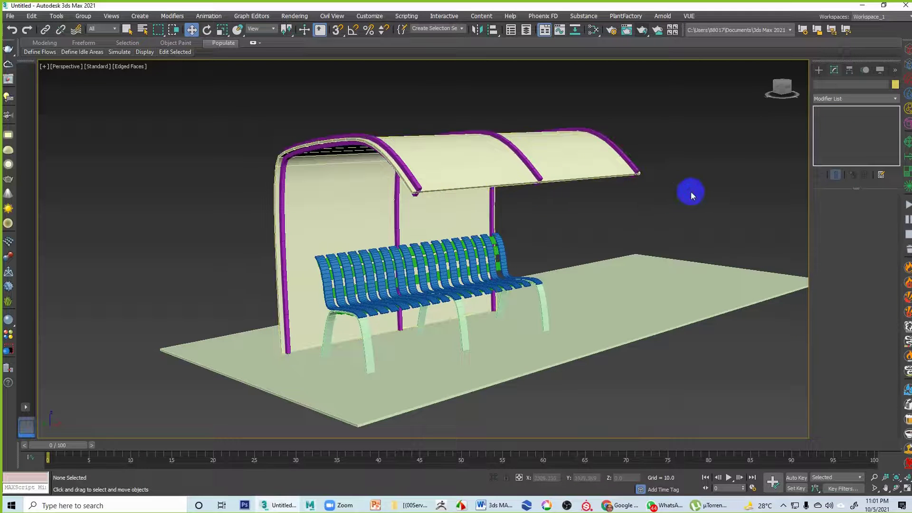
{"action": "middle_click_drag", "start_coordinate": [630, 281], "coordinate": [609, 292]}
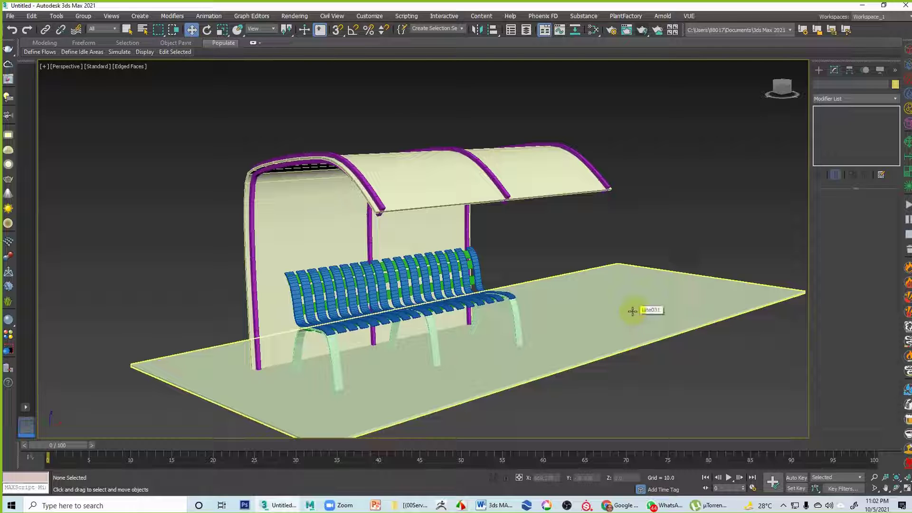
{"action": "mouse_move", "coordinate": [540, 291]}
{"action": "middle_mouse_down", "text": "alt"}
{"action": "mouse_move", "coordinate": [513, 287]}
{"action": "mouse_move", "coordinate": [552, 289]}
{"action": "middle_mouse_up", "text": "alt"}
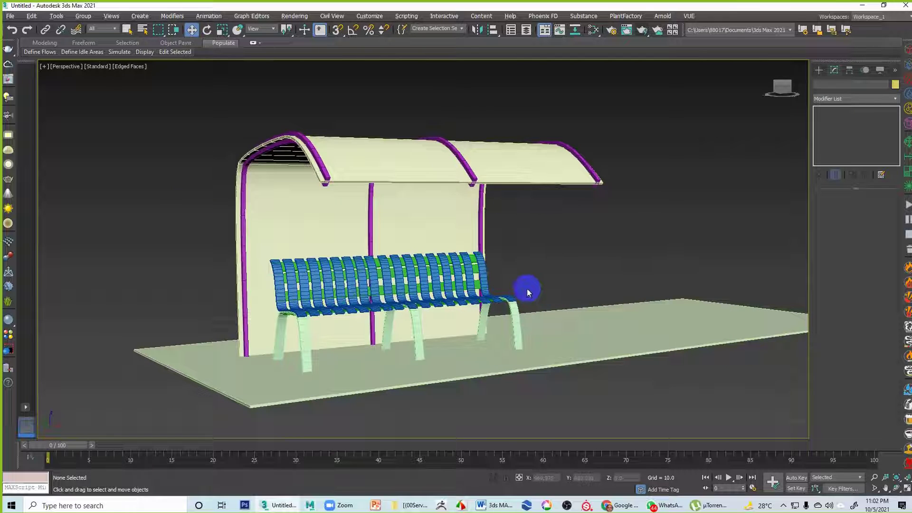
{"action": "left_click", "coordinate": [522, 172]}
{"action": "left_click_drag", "start_coordinate": [452, 214], "coordinate": [781, 195]}
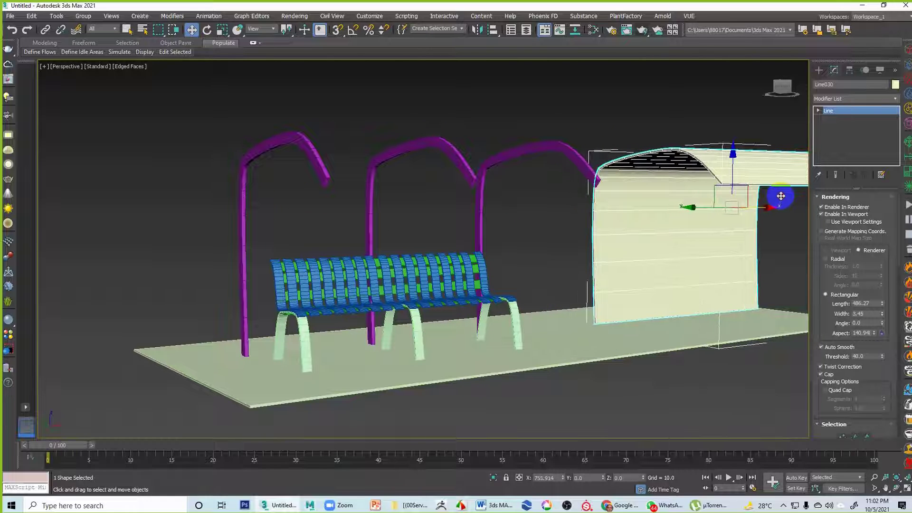
Convert the right-end purple frame to an Editable Poly.
{"action": "mouse_move", "coordinate": [619, 216]}
{"action": "middle_mouse_down", "text": "alt"}
{"action": "mouse_move", "coordinate": [600, 224]}
{"action": "mouse_move", "coordinate": [610, 222]}
{"action": "middle_mouse_up", "text": "alt"}
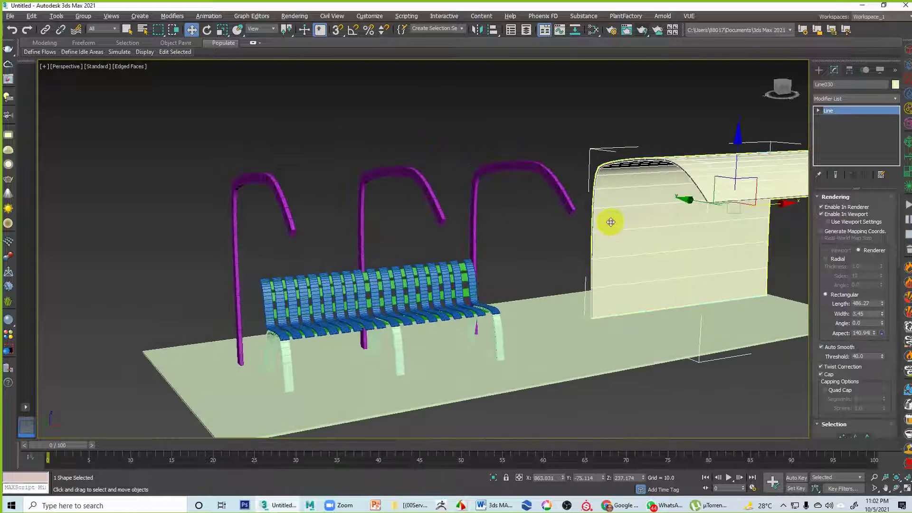
{"action": "middle_click_drag", "start_coordinate": [520, 226], "coordinate": [543, 237]}
{"action": "scroll", "coordinate": [543, 238], "scroll_direction": "up", "scroll_amount": 3}
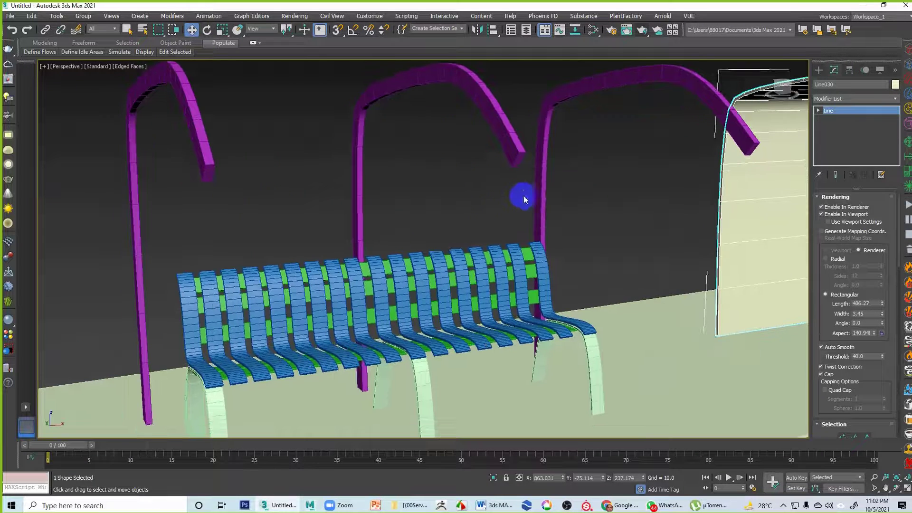
{"action": "left_click", "coordinate": [540, 190]}
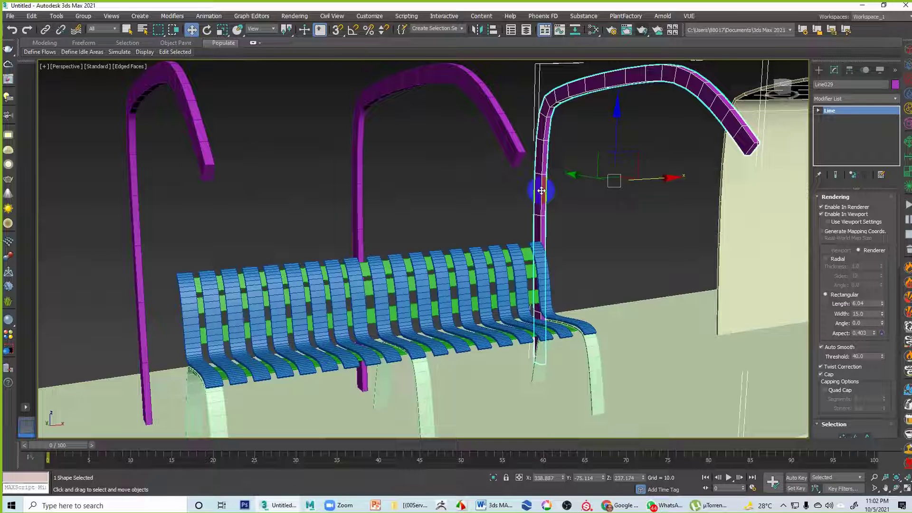
{"action": "right_click", "coordinate": [541, 190]}
{"action": "mouse_move", "coordinate": [592, 293]}
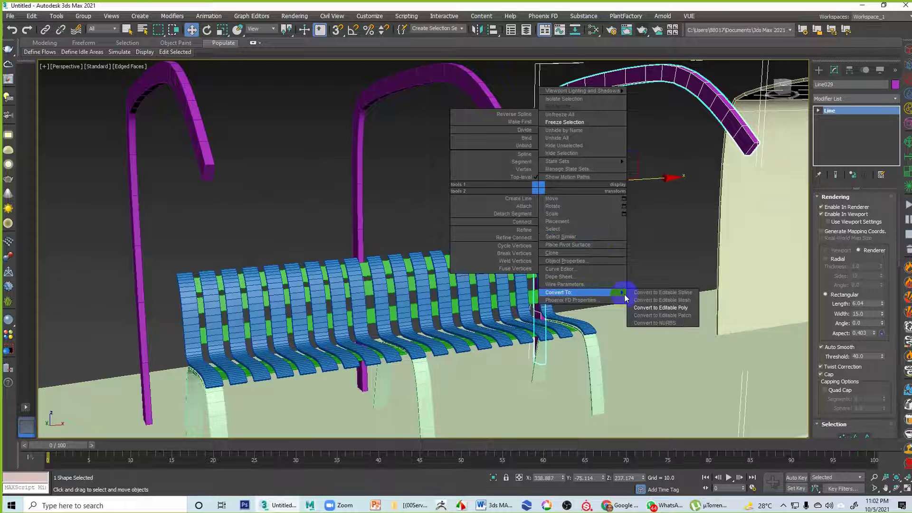
{"action": "left_click", "coordinate": [660, 308]}
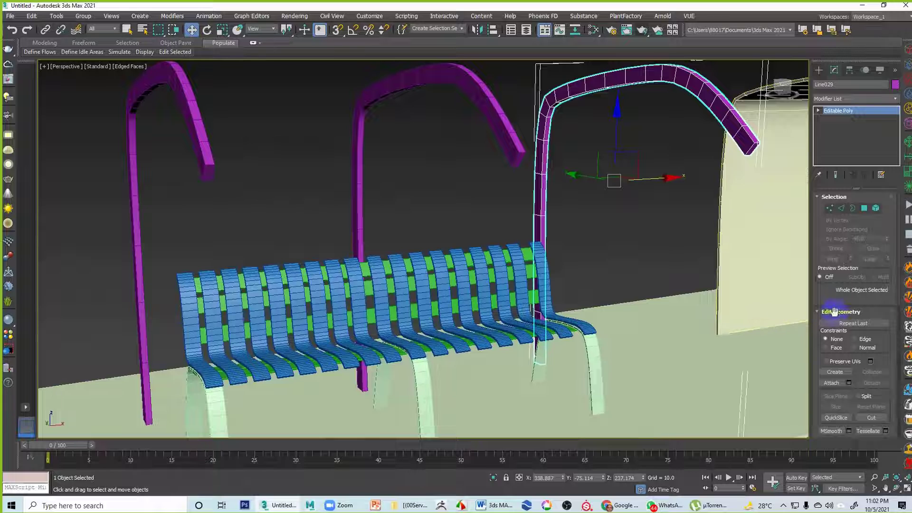
Attach the middle and left-end purple frames to the converted right-end frame.
{"action": "left_click", "coordinate": [831, 384]}
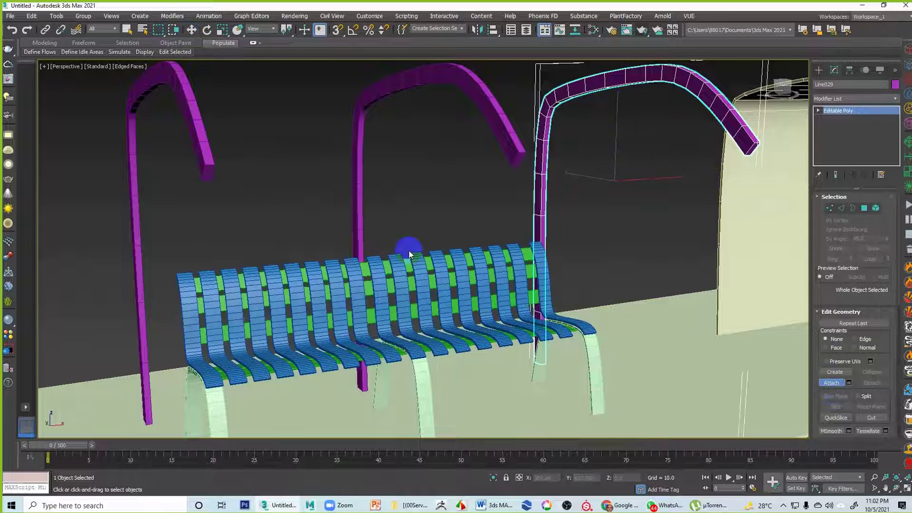
{"action": "left_click", "coordinate": [363, 229]}
{"action": "left_click", "coordinate": [136, 226]}
Bridge the facing post polygons above the bench backrest to form a rear rail between the right and middle frames.
{"action": "left_click", "coordinate": [864, 209]}
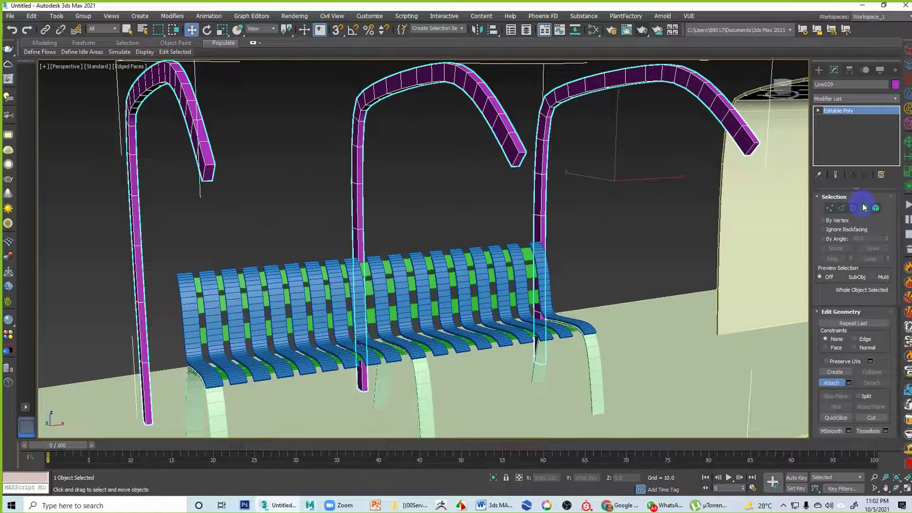
{"action": "left_click", "coordinate": [539, 202]}
{"action": "key", "text": "w"}
{"action": "middle_click_drag", "start_coordinate": [529, 215], "coordinate": [470, 229], "text": "alt"}
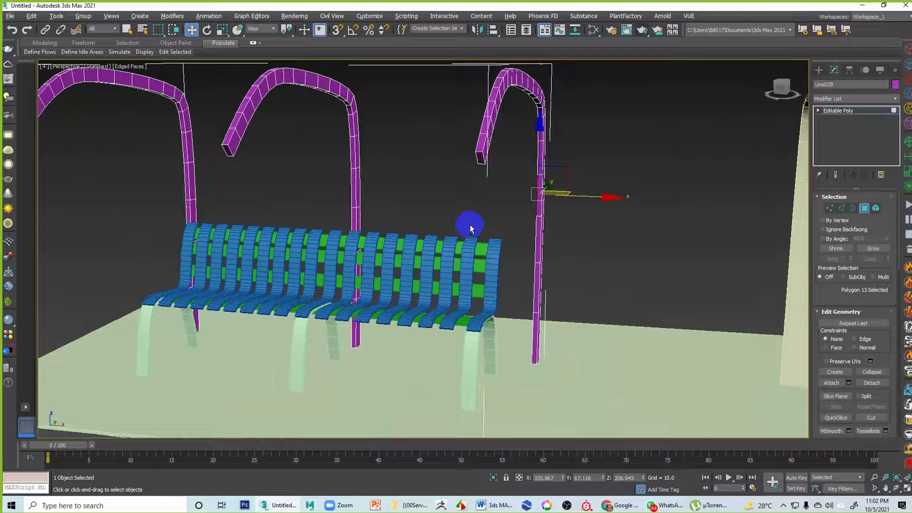
{"action": "left_click", "coordinate": [358, 191], "text": "ctrl"}
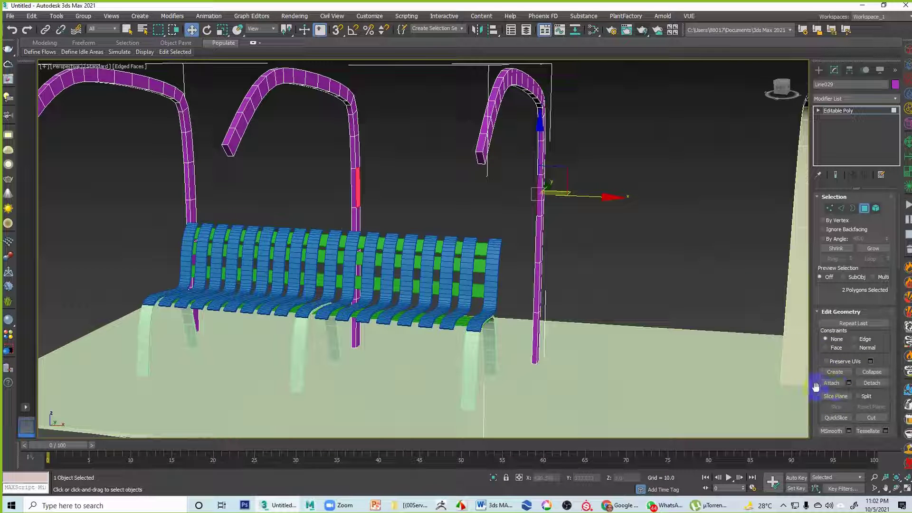
{"action": "scroll", "coordinate": [836, 295], "scroll_direction": "down", "scroll_amount": 5}
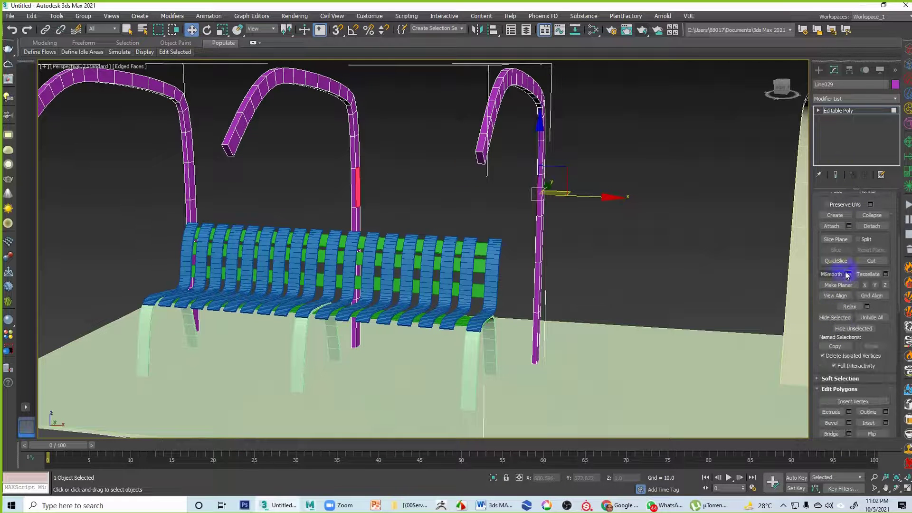
{"action": "left_click", "coordinate": [831, 433]}
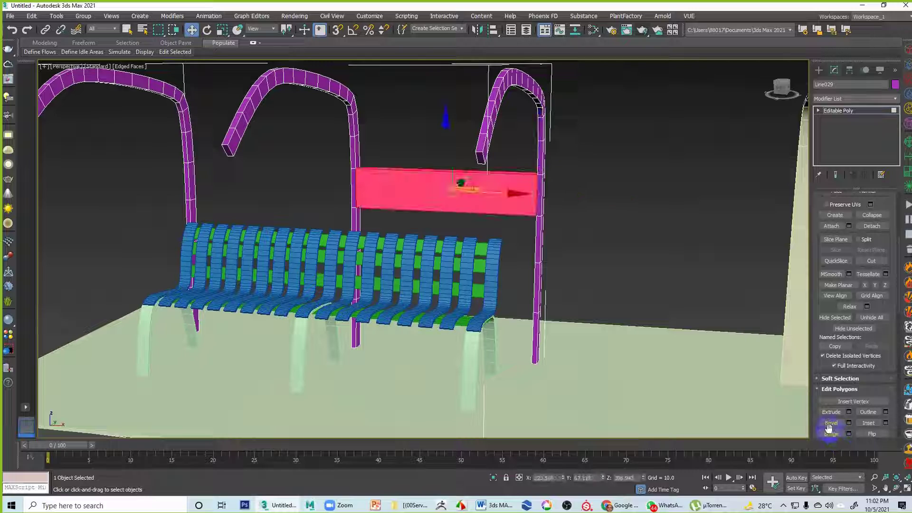
{"action": "middle_click_drag", "start_coordinate": [364, 244], "coordinate": [391, 234], "text": "alt"}
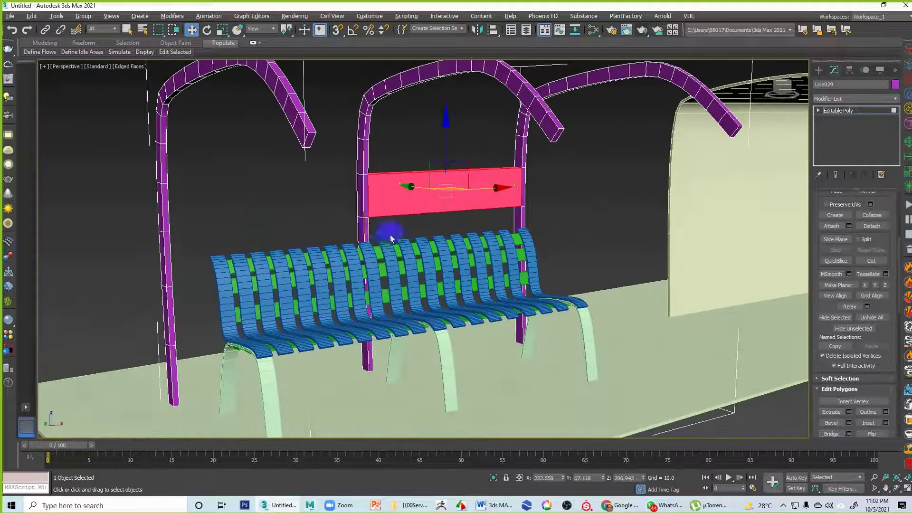
Bridge the matching post polygons of the middle and left frames to continue the rear rail above the backrest.
{"action": "left_click", "coordinate": [357, 196]}
{"action": "middle_click_drag", "start_coordinate": [357, 197], "coordinate": [157, 188], "text": "alt"}
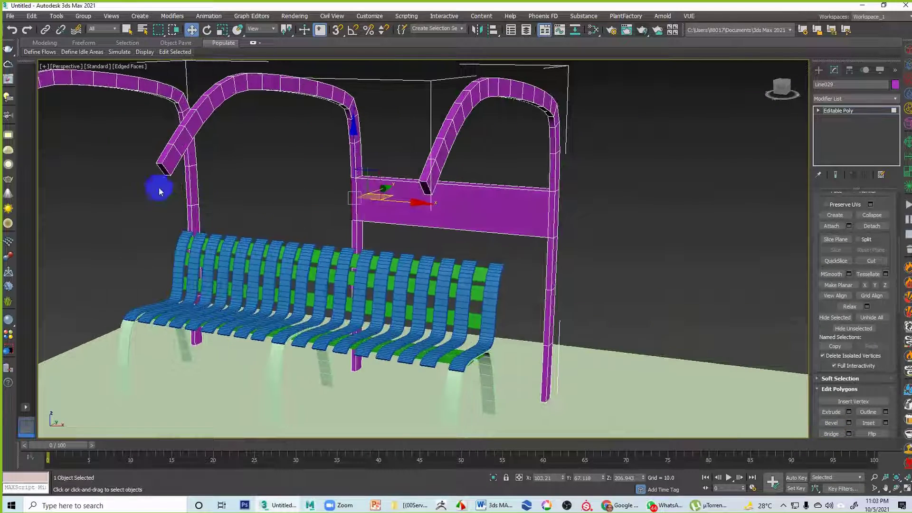
{"action": "left_click", "coordinate": [206, 186]}
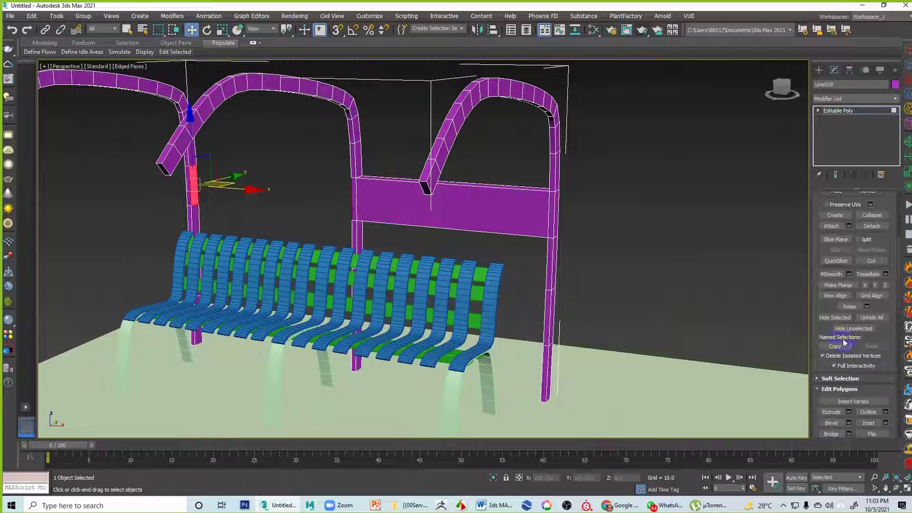
{"action": "left_click", "coordinate": [832, 433]}
{"action": "left_click", "coordinate": [671, 258]}
{"action": "middle_click_drag", "start_coordinate": [606, 280], "coordinate": [665, 270], "text": "alt"}
{"action": "middle_click_drag", "start_coordinate": [584, 265], "coordinate": [657, 265], "text": "alt"}
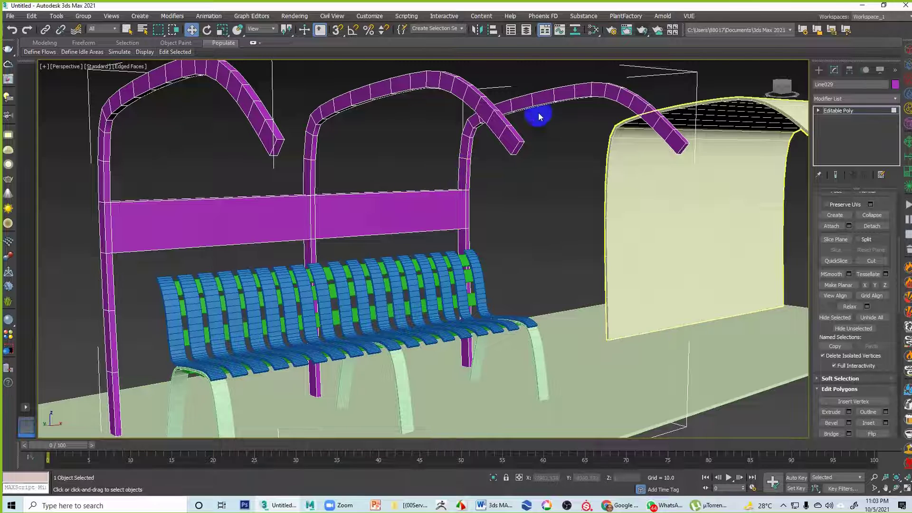
Bridge the facing end polygons at the front tips of the right and middle frames to form a front roof beam.
{"action": "left_click", "coordinate": [675, 138]}
{"action": "middle_click_drag", "start_coordinate": [448, 178], "coordinate": [494, 155], "text": "alt"}
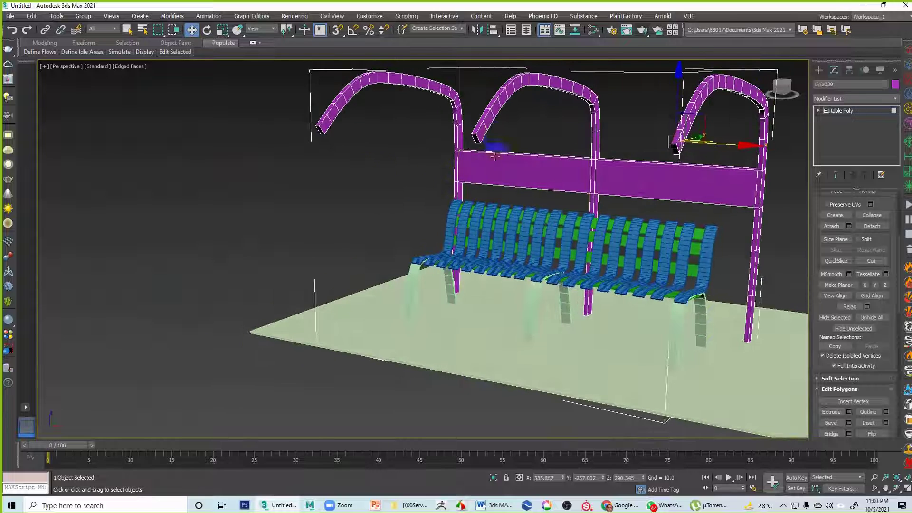
{"action": "left_click", "coordinate": [480, 132]}
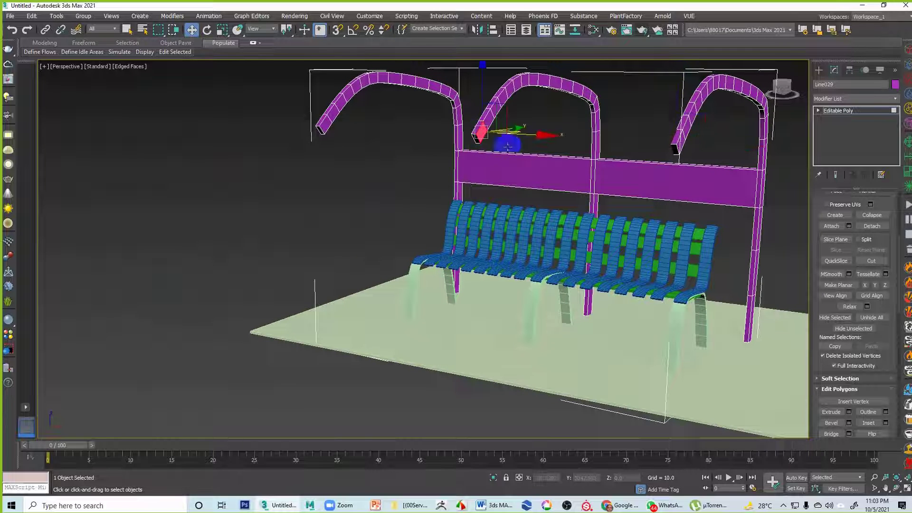
{"action": "left_click", "coordinate": [831, 434]}
Bridge the facing tip polygons of the left and middle frames to extend the front roof beam.
{"action": "left_click", "coordinate": [328, 138]}
{"action": "middle_click_drag", "start_coordinate": [327, 138], "coordinate": [491, 166], "text": "alt"}
{"action": "left_click", "coordinate": [455, 117]}
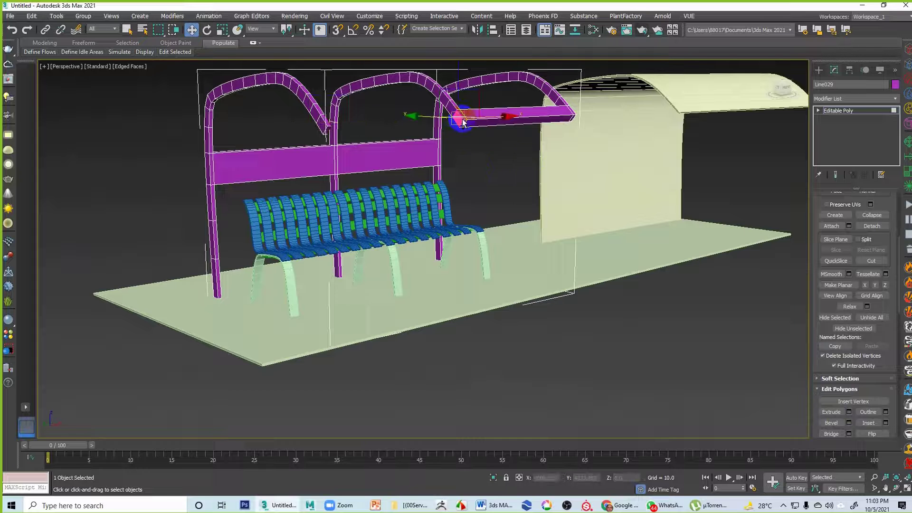
{"action": "left_click", "coordinate": [831, 434]}
Bridge the facing polygons on the roof arcs of the left and middle frames to form an upper crossbar.
{"action": "middle_click_drag", "start_coordinate": [710, 323], "coordinate": [693, 318], "text": "alt"}
{"action": "middle_click_drag", "start_coordinate": [393, 171], "coordinate": [307, 235], "text": "alt"}
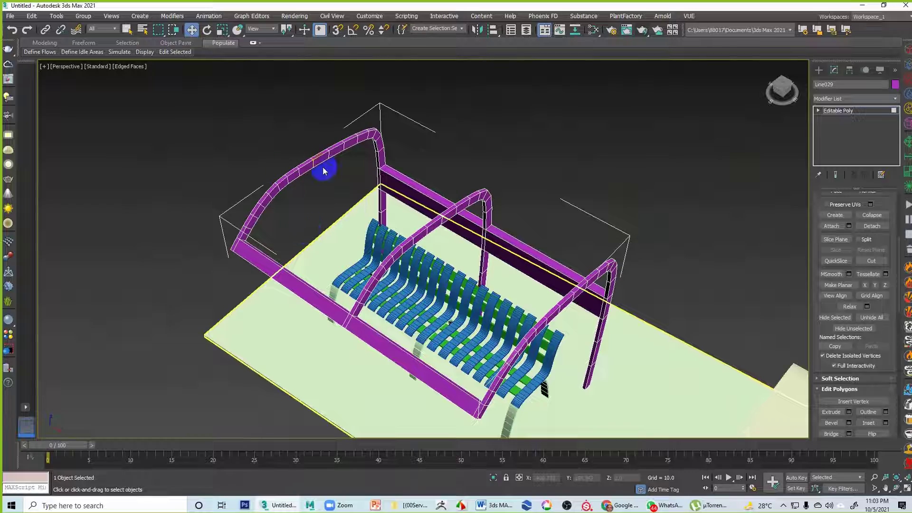
{"action": "middle_click_drag", "start_coordinate": [308, 166], "coordinate": [471, 171], "text": "alt"}
{"action": "left_click_drag", "start_coordinate": [310, 160], "coordinate": [293, 145]}
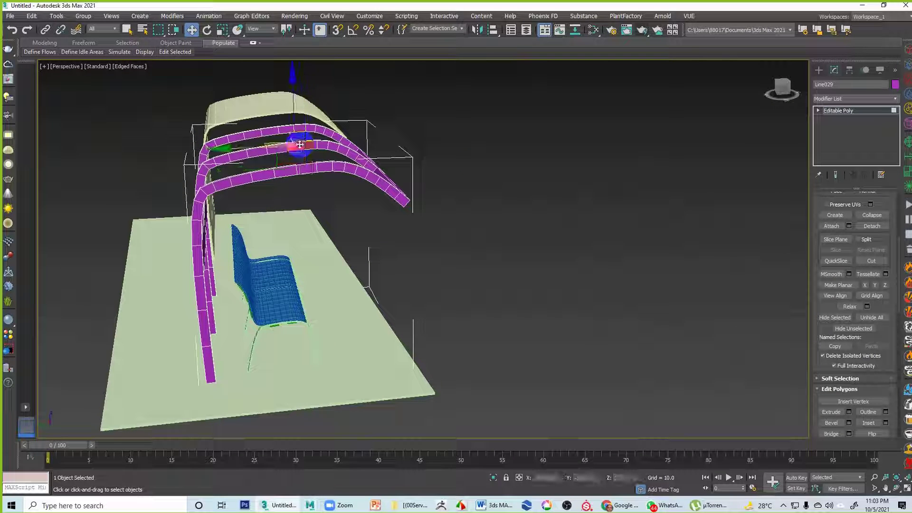
{"action": "left_click", "coordinate": [831, 433]}
Bridge the corresponding roof-arc polygons of the middle and right frames to complete the upper crossbar.
{"action": "middle_click_drag", "start_coordinate": [423, 226], "coordinate": [585, 315], "text": "alt"}
{"action": "middle_click_drag", "start_coordinate": [342, 181], "coordinate": [445, 183], "text": "alt"}
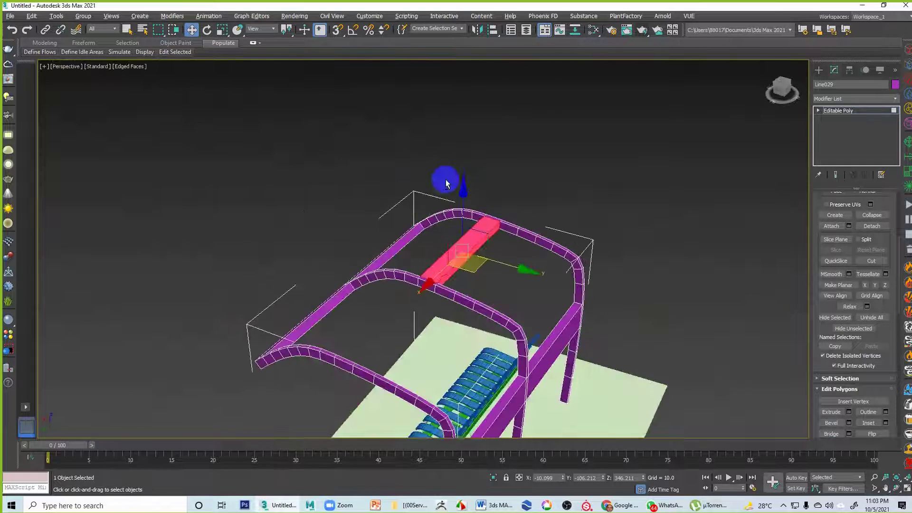
{"action": "left_click", "coordinate": [426, 288]}
{"action": "middle_click_drag", "start_coordinate": [495, 211], "coordinate": [424, 249], "text": "alt"}
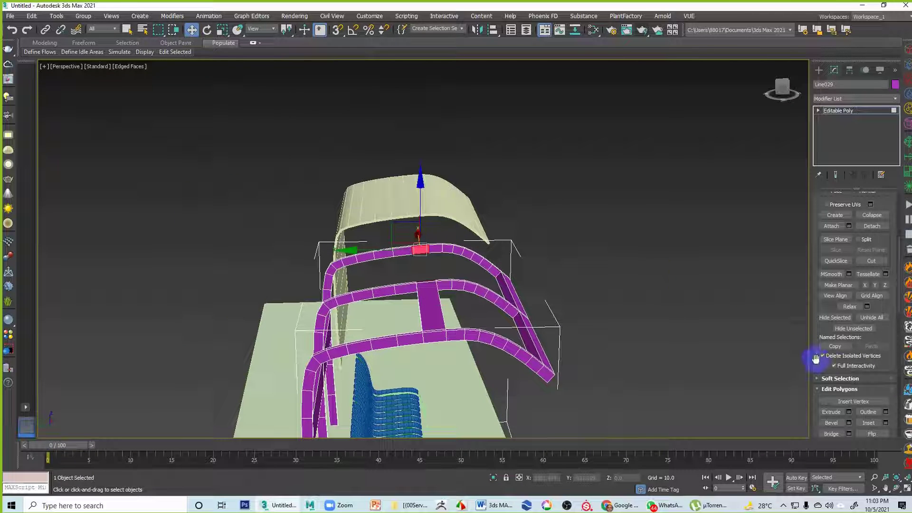
{"action": "left_click", "coordinate": [831, 434]}
Review the bridged frame structure, leave polygon editing and clear the selection.
{"action": "middle_click_drag", "start_coordinate": [576, 285], "coordinate": [567, 164], "text": "alt"}
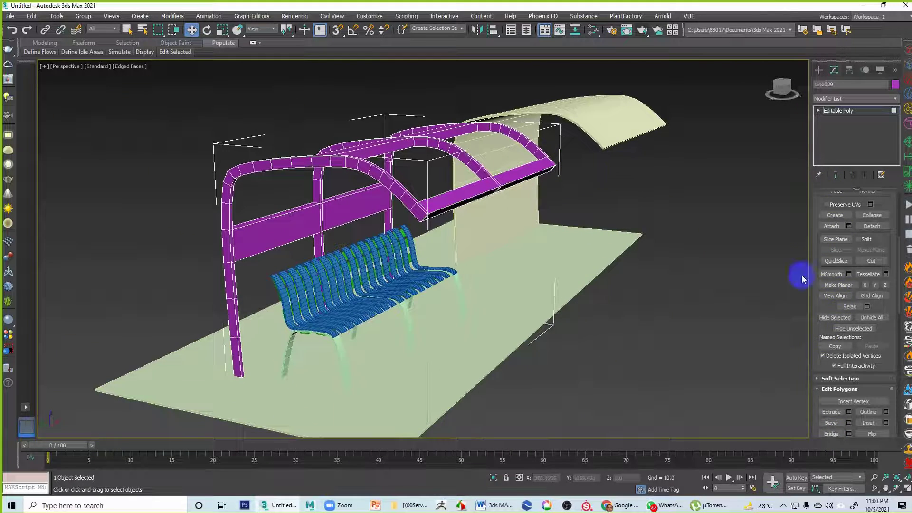
{"action": "middle_click_drag", "start_coordinate": [653, 212], "coordinate": [611, 204], "text": "alt"}
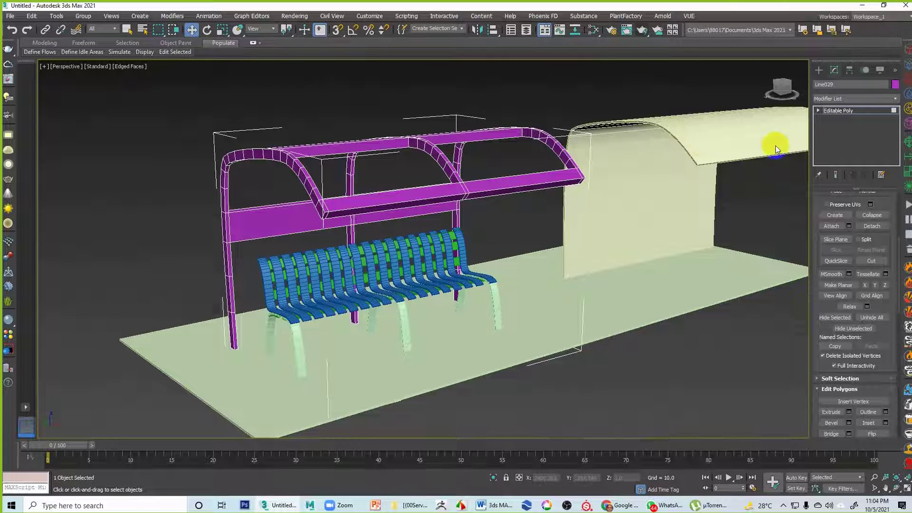
{"action": "middle_click_drag", "start_coordinate": [776, 142], "coordinate": [594, 112], "text": "alt"}
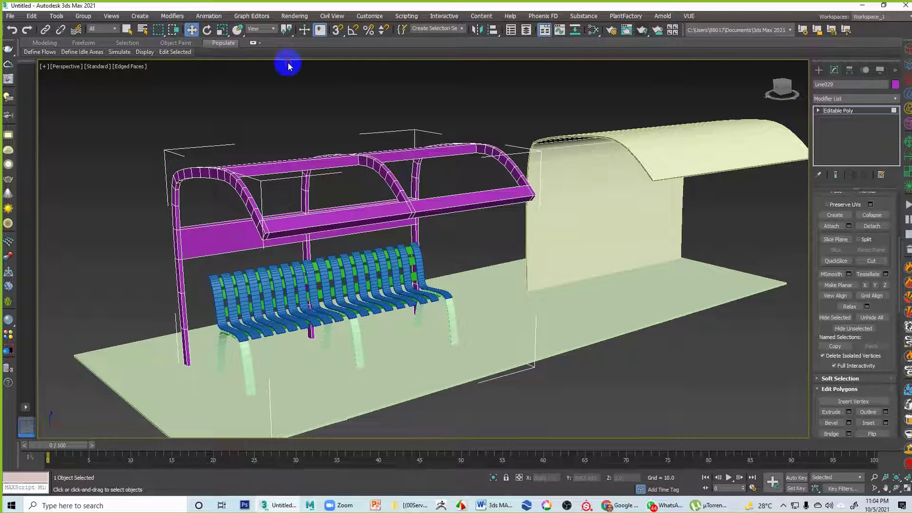
{"action": "left_click", "coordinate": [816, 111]}
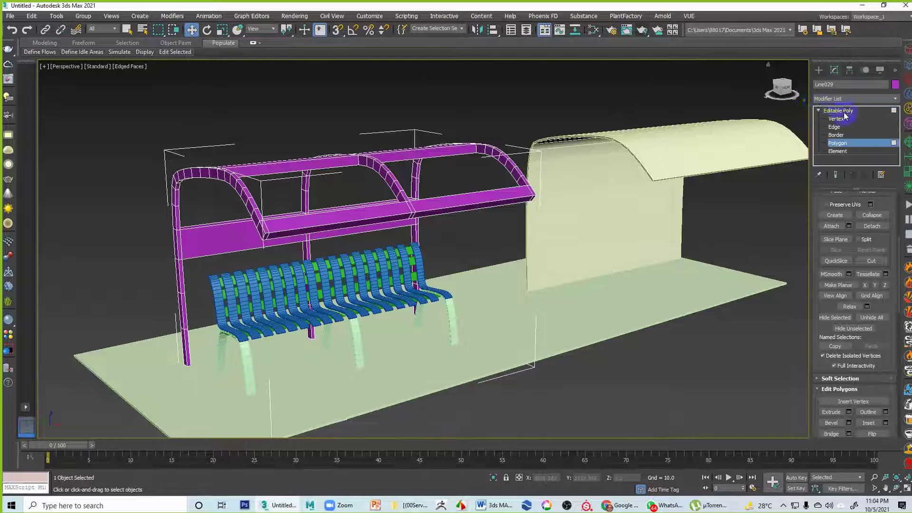
{"action": "left_click", "coordinate": [702, 97]}
Move the cream shelter panel about 18 units farther along X from the frames and show all four viewports.
{"action": "left_click", "coordinate": [661, 140]}
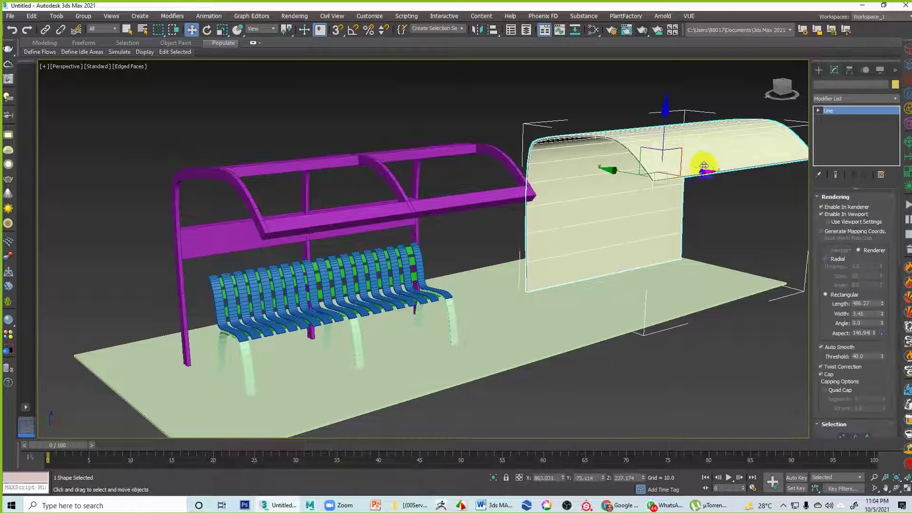
{"action": "middle_click_drag", "start_coordinate": [698, 162], "coordinate": [643, 147], "text": "alt"}
{"action": "left_click_drag", "start_coordinate": [647, 162], "coordinate": [650, 188]}
{"action": "middle_click_drag", "start_coordinate": [608, 195], "coordinate": [629, 198], "text": "alt"}
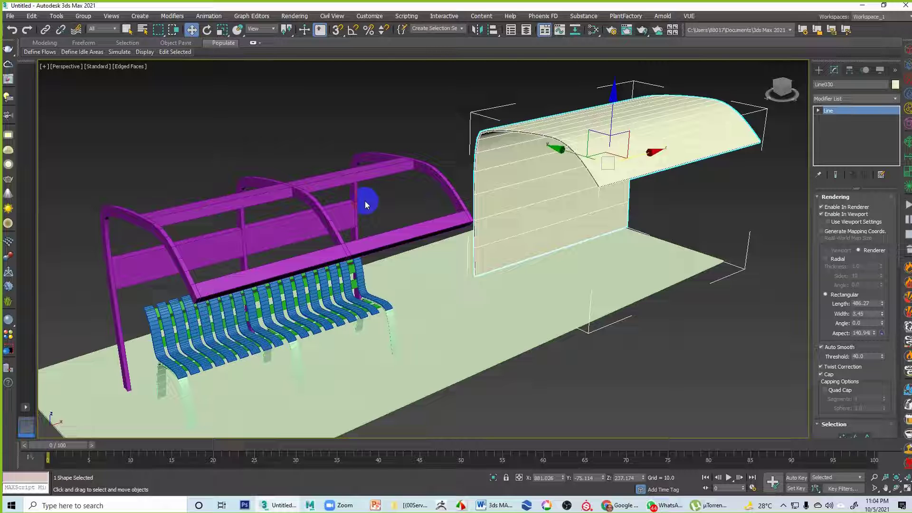
{"action": "middle_click_drag", "start_coordinate": [393, 206], "coordinate": [431, 233], "text": "alt"}
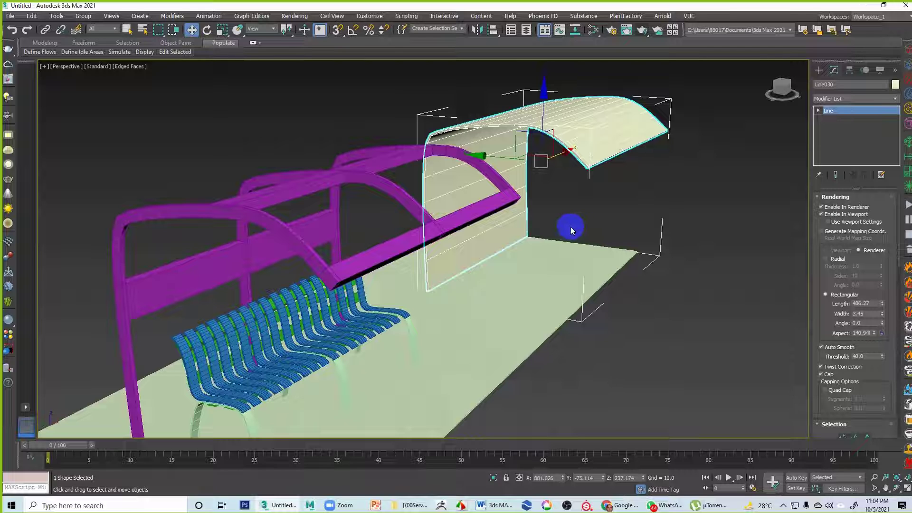
{"action": "key", "text": "alt+w"}
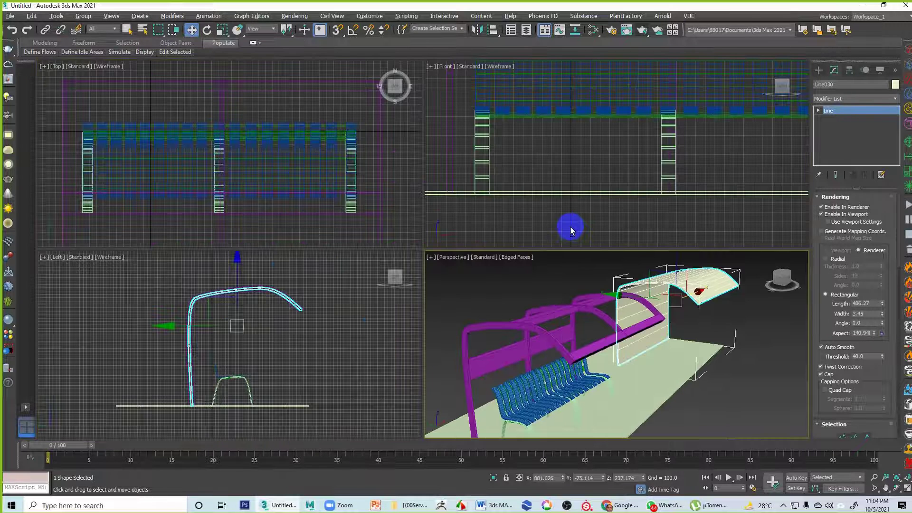
Draw a plane about 1300 long and 1476 wide on the ground in front of the bench and shelter.
{"action": "right_click", "coordinate": [571, 230]}
{"action": "key", "text": "alt+w"}
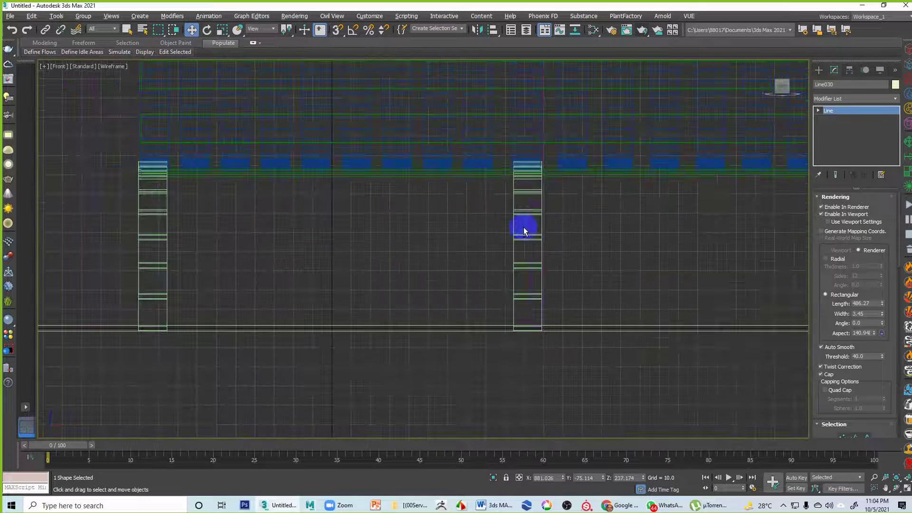
{"action": "key", "text": "alt+w"}
{"action": "scroll", "coordinate": [651, 265], "scroll_direction": "up", "scroll_amount": 5}
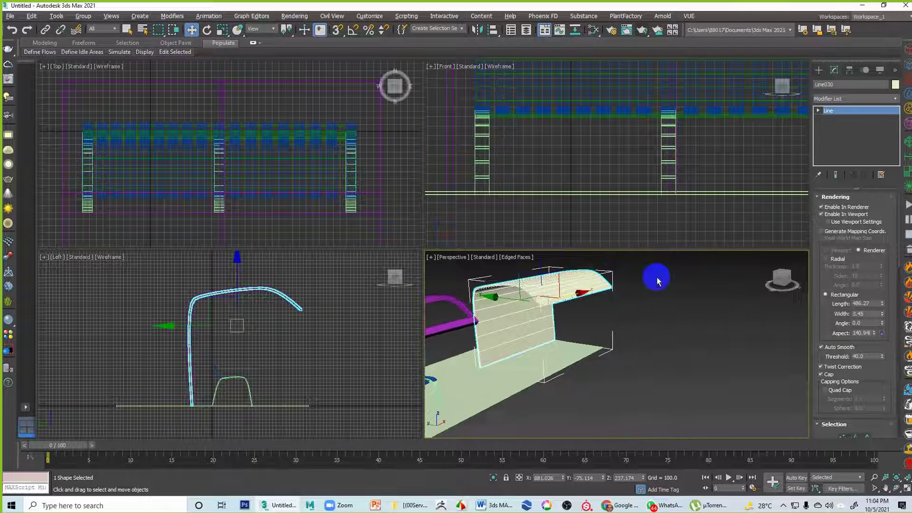
{"action": "key", "text": "alt+w"}
{"action": "left_click", "coordinate": [818, 70]}
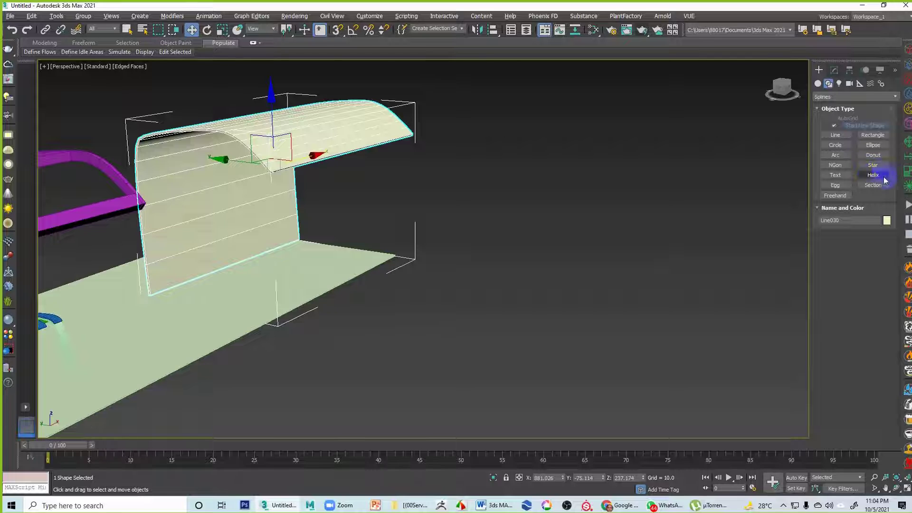
{"action": "left_click", "coordinate": [817, 84]}
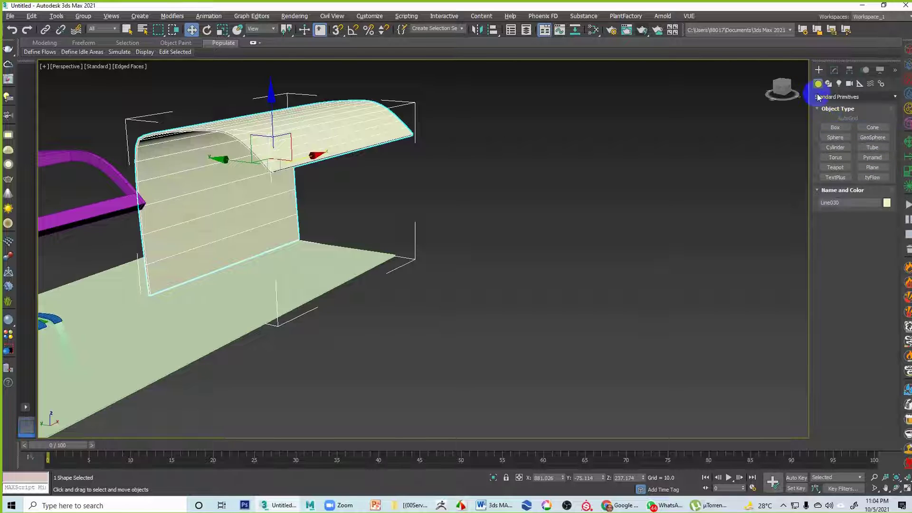
{"action": "left_click", "coordinate": [860, 168]}
{"action": "scroll", "coordinate": [523, 273], "scroll_direction": "down", "scroll_amount": 4}
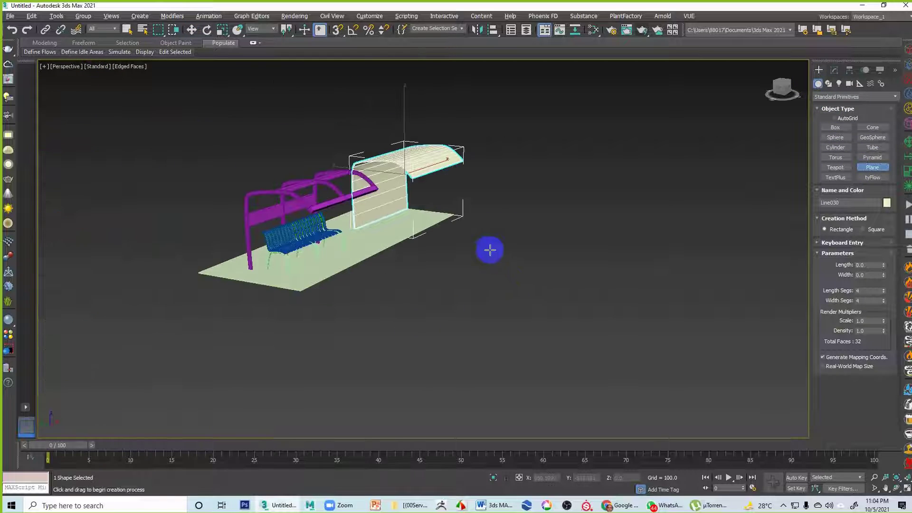
{"action": "left_click_drag", "start_coordinate": [509, 238], "coordinate": [722, 432]}
{"action": "right_click", "coordinate": [595, 230]}
{"action": "middle_click_drag", "start_coordinate": [591, 230], "coordinate": [523, 200], "text": "alt"}
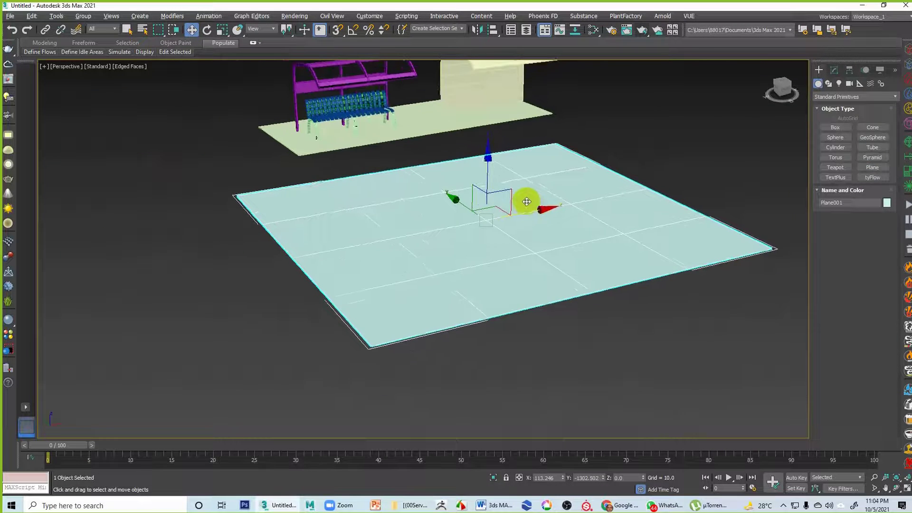
Set the plane to 14 length segments and 18 width segments.
{"action": "left_click", "coordinate": [834, 70]}
{"action": "middle_click_drag", "start_coordinate": [586, 233], "coordinate": [627, 226], "text": "alt"}
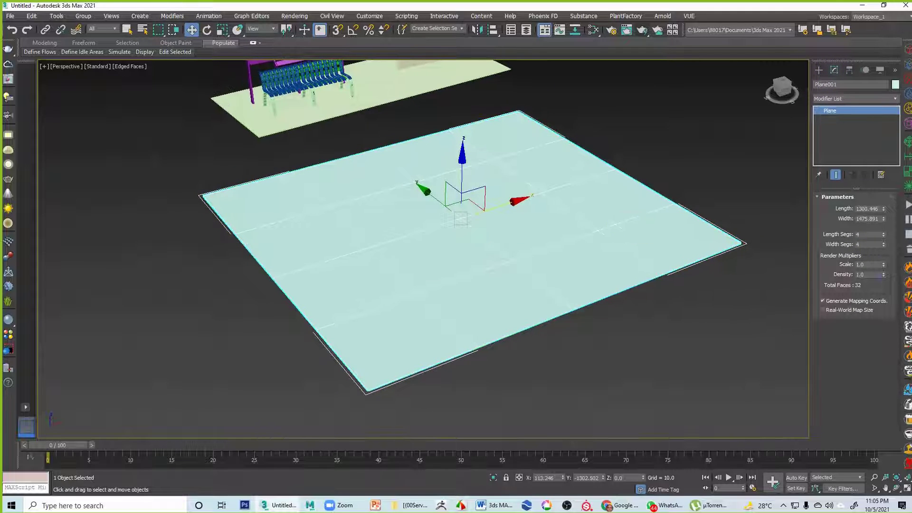
{"action": "left_click_drag", "start_coordinate": [883, 235], "coordinate": [884, 229]}
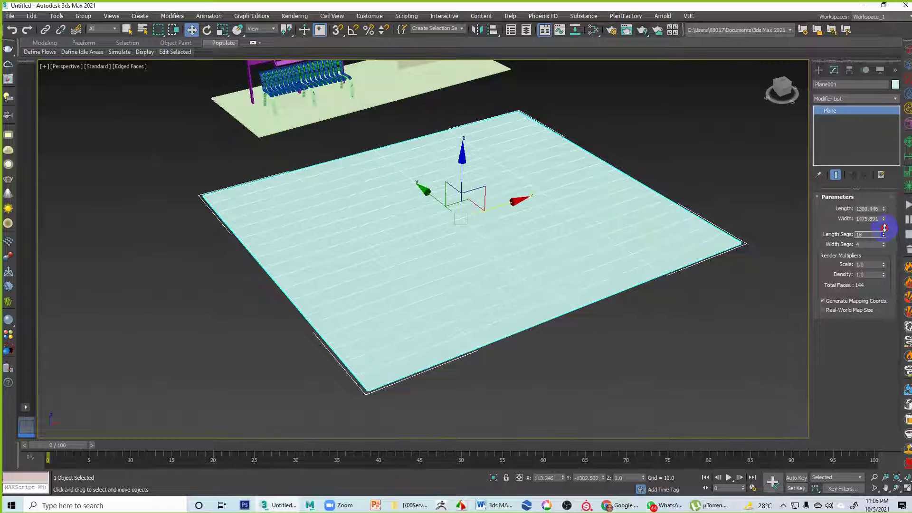
{"action": "mouse_move", "coordinate": [884, 228]}
{"action": "left_mouse_down"}
{"action": "mouse_move", "coordinate": [882, 250]}
{"action": "mouse_move", "coordinate": [883, 237]}
{"action": "left_mouse_up"}
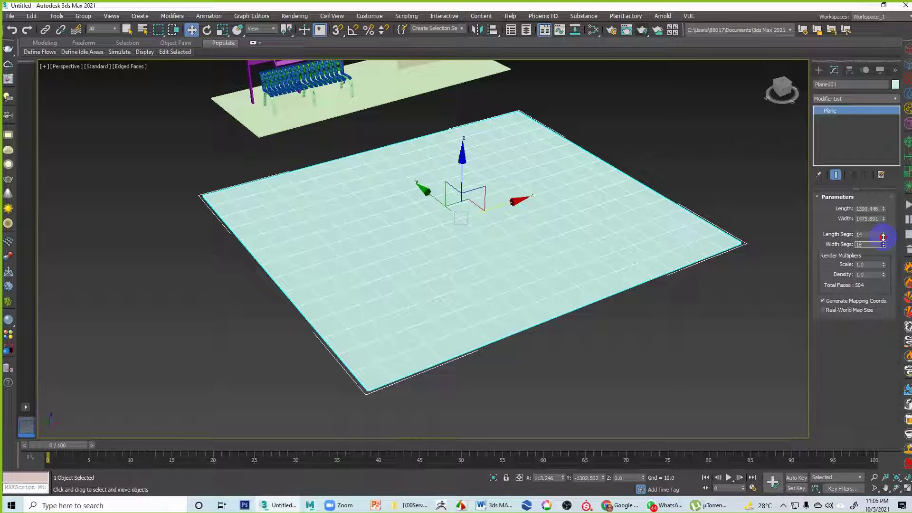
Convert the plane to Editable Poly and start editing its edges.
{"action": "mouse_move", "coordinate": [588, 211]}
{"action": "middle_mouse_down", "text": "alt"}
{"action": "mouse_move", "coordinate": [625, 208]}
{"action": "mouse_move", "coordinate": [572, 205]}
{"action": "middle_mouse_up", "text": "alt"}
{"action": "right_click", "coordinate": [571, 205]}
{"action": "mouse_move", "coordinate": [624, 308]}
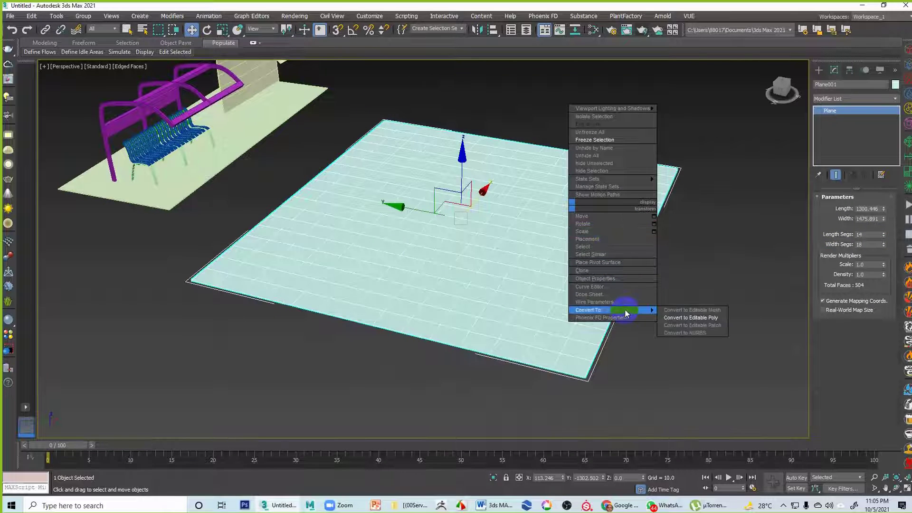
{"action": "left_click", "coordinate": [683, 317]}
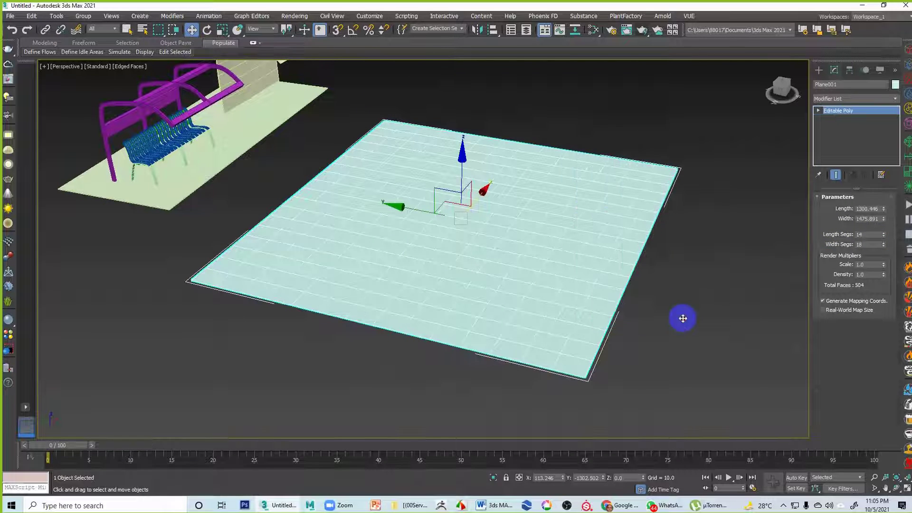
{"action": "left_click", "coordinate": [840, 208]}
{"action": "middle_click_drag", "start_coordinate": [734, 218], "coordinate": [702, 218], "text": "alt"}
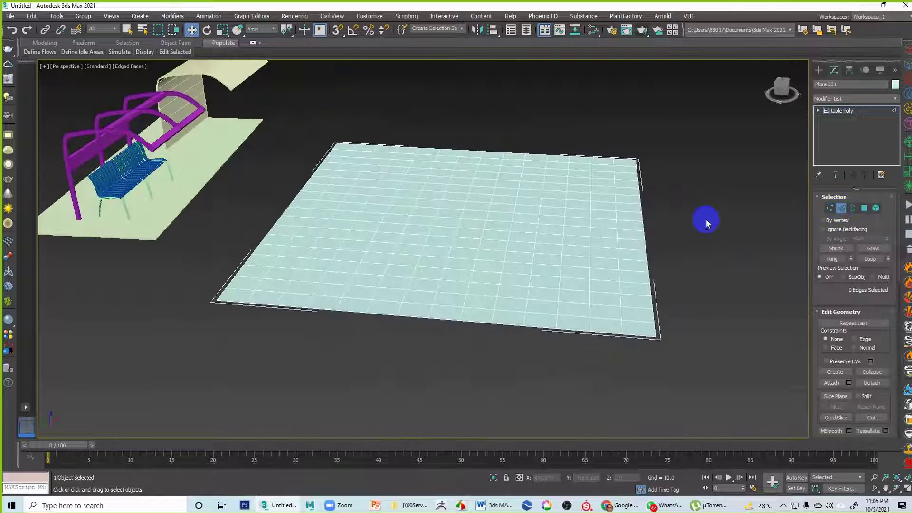
Select every second lengthwise edge loop across the plane, seven loops in all.
{"action": "double_click", "coordinate": [615, 226]}
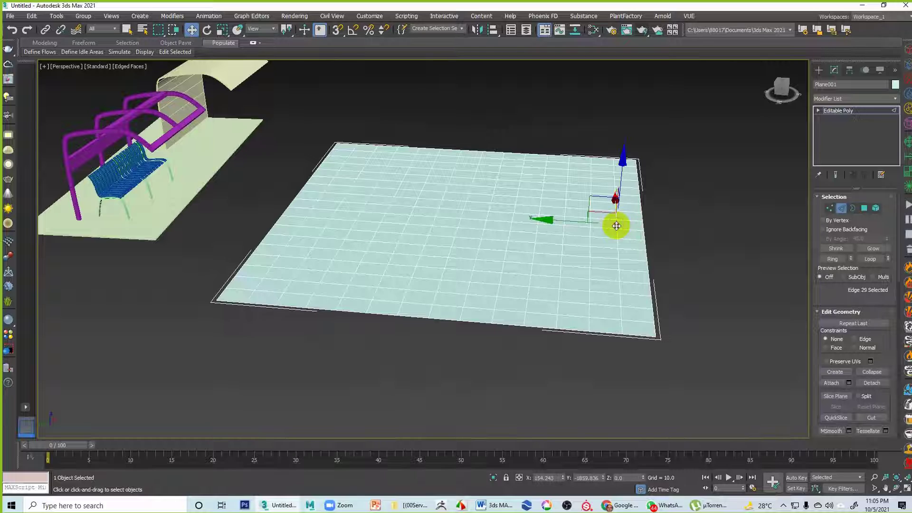
{"action": "double_click", "coordinate": [563, 238], "text": "ctrl"}
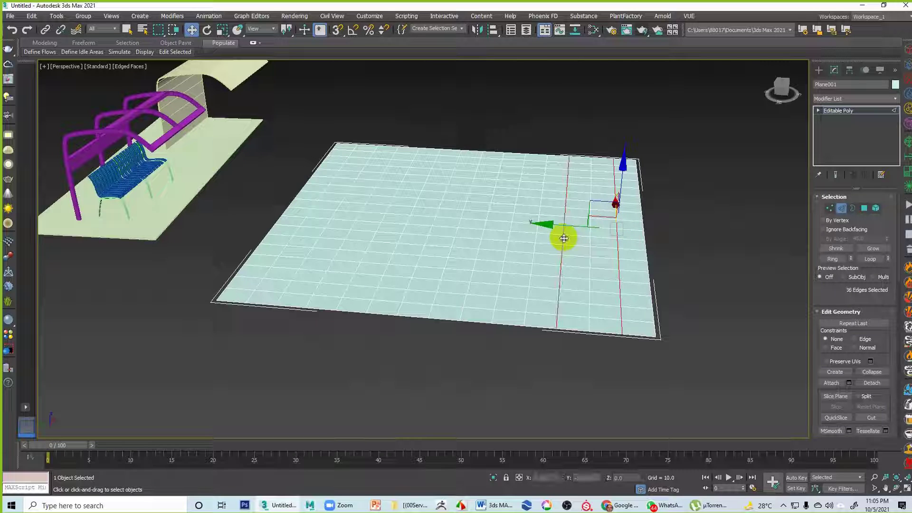
{"action": "double_click", "coordinate": [508, 237], "text": "ctrl"}
{"action": "double_click", "coordinate": [451, 231], "text": "ctrl"}
{"action": "double_click", "coordinate": [405, 229], "text": "ctrl"}
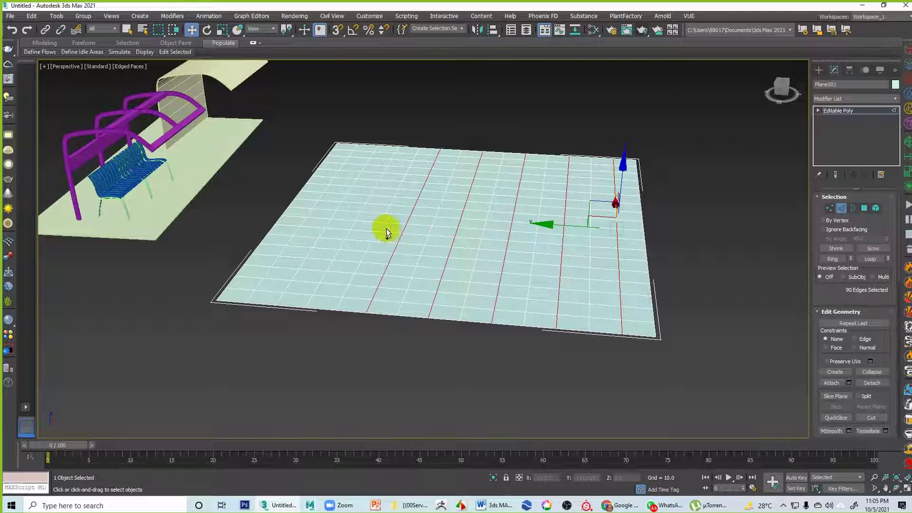
{"action": "double_click", "coordinate": [353, 224], "text": "ctrl"}
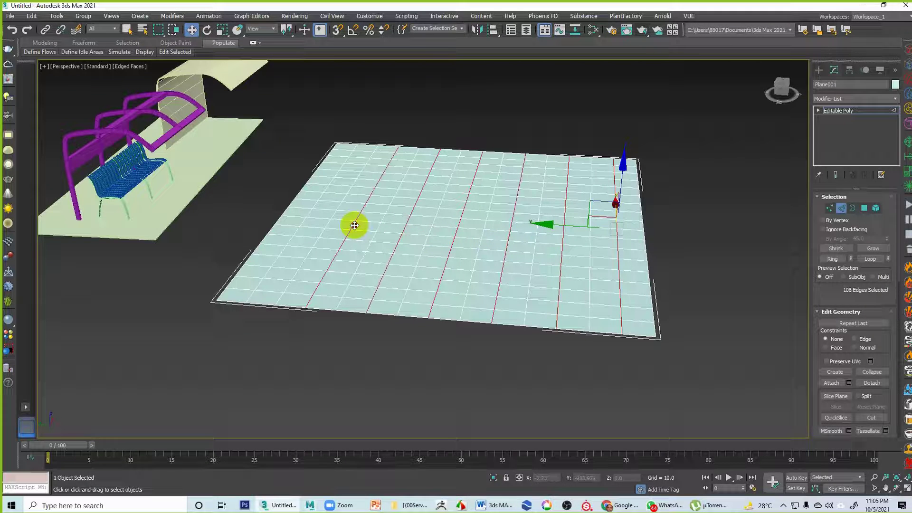
{"action": "double_click", "coordinate": [302, 218], "text": "ctrl"}
Raise the selected edge loops about 38 units along Z to form zigzag ridges, and leave edge editing.
{"action": "middle_click_drag", "start_coordinate": [539, 225], "coordinate": [616, 209], "text": "alt"}
{"action": "left_click_drag", "start_coordinate": [616, 170], "coordinate": [617, 171]}
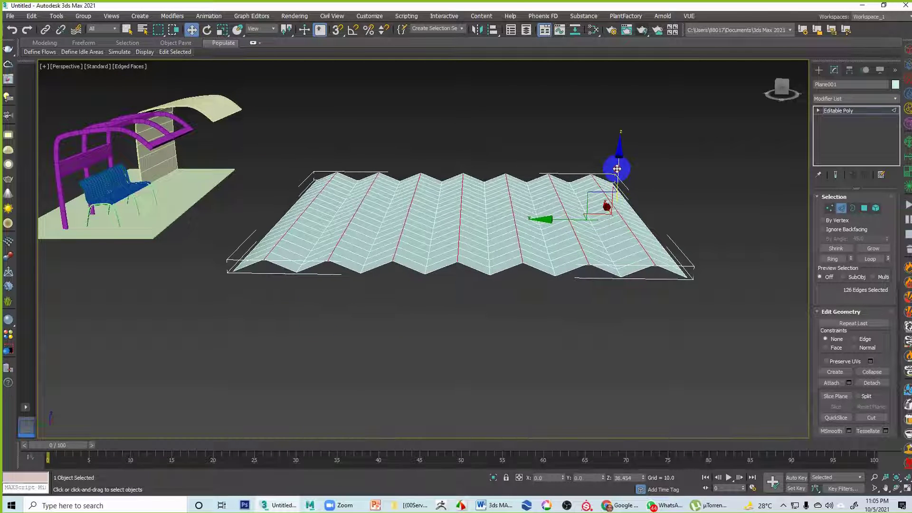
{"action": "middle_click_drag", "start_coordinate": [617, 172], "coordinate": [584, 193], "text": "alt"}
{"action": "left_click", "coordinate": [862, 209]}
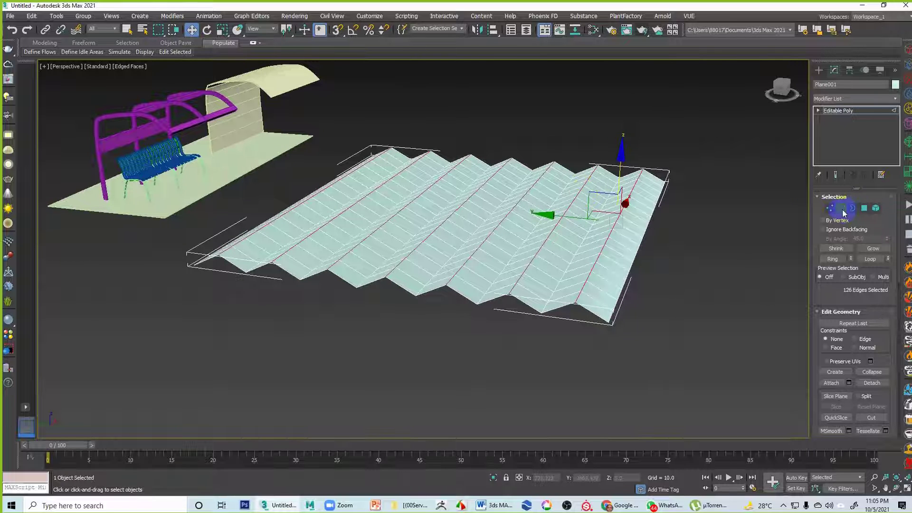
{"action": "left_click", "coordinate": [749, 195]}
{"action": "mouse_move", "coordinate": [655, 228]}
{"action": "middle_mouse_down", "text": "alt"}
{"action": "mouse_move", "coordinate": [645, 221]}
{"action": "mouse_move", "coordinate": [657, 228]}
{"action": "mouse_move", "coordinate": [655, 220]}
{"action": "middle_mouse_up", "text": "alt"}
{"action": "left_click", "coordinate": [613, 196]}
{"action": "middle_click_drag", "start_coordinate": [613, 196], "coordinate": [646, 190], "text": "alt"}
Apply a TurboSmooth modifier to the zigzag plane with 2 iterations.
{"action": "left_click", "coordinate": [850, 98]}
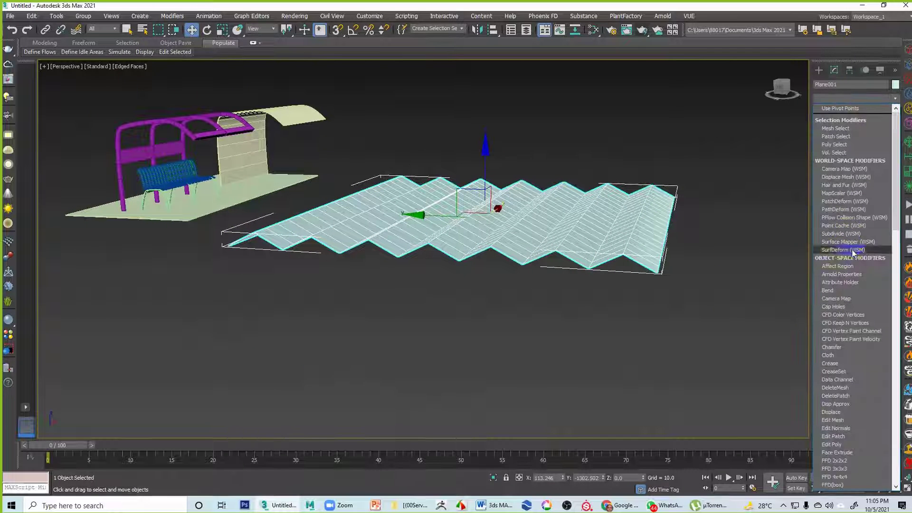
{"action": "key", "text": "t"}
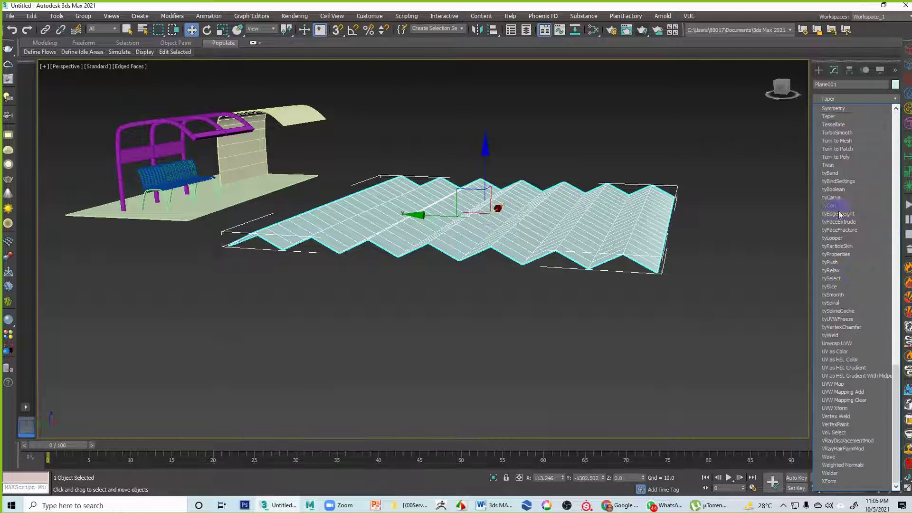
{"action": "left_click", "coordinate": [845, 133]}
{"action": "left_click", "coordinate": [752, 150]}
{"action": "middle_click_drag", "start_coordinate": [679, 243], "coordinate": [648, 261], "text": "alt"}
{"action": "left_click", "coordinate": [648, 261]}
{"action": "left_click", "coordinate": [885, 211]}
{"action": "left_click", "coordinate": [885, 211]}
{"action": "left_click", "coordinate": [885, 215]}
{"action": "left_click", "coordinate": [885, 215]}
{"action": "left_click", "coordinate": [885, 215]}
{"action": "left_click", "coordinate": [885, 215]}
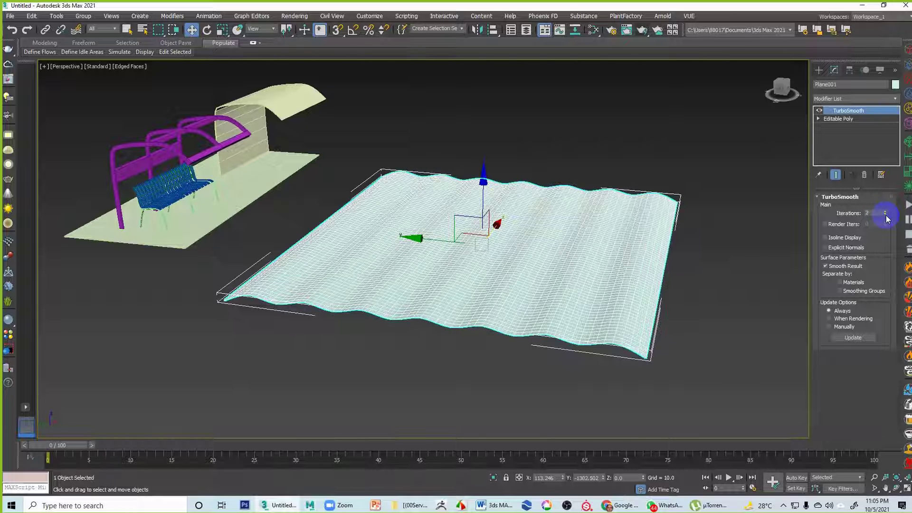
Turn off the edged-faces display in the perspective view and check the smoothed waves.
{"action": "left_click", "coordinate": [695, 174]}
{"action": "key", "text": "F4"}
{"action": "mouse_move", "coordinate": [708, 210]}
{"action": "middle_mouse_down", "text": "alt"}
{"action": "mouse_move", "coordinate": [688, 198]}
{"action": "mouse_move", "coordinate": [720, 206]}
{"action": "mouse_move", "coordinate": [708, 204]}
{"action": "middle_mouse_up", "text": "alt"}
{"action": "left_click", "coordinate": [673, 222]}
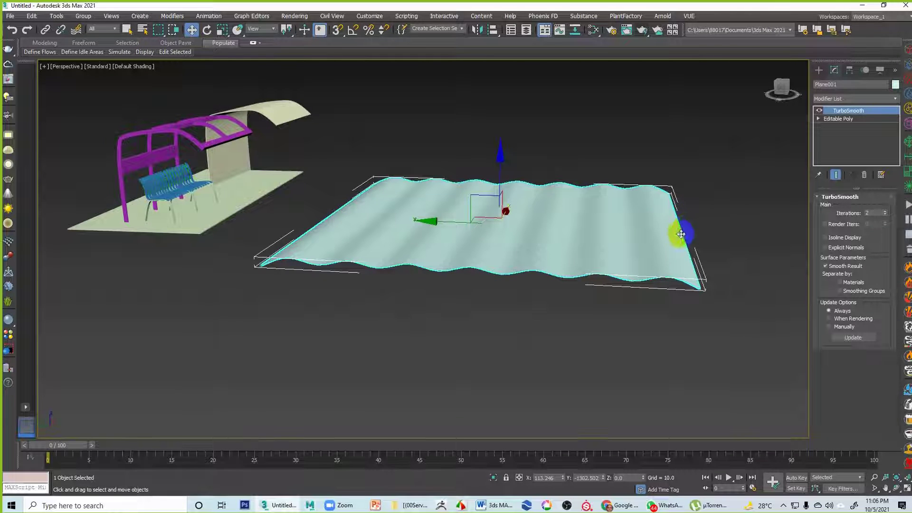
Disable TurboSmooth temporarily and raise the ridge edge loops of the Editable Poly higher along Z.
{"action": "left_click", "coordinate": [819, 110]}
{"action": "left_click", "coordinate": [818, 118]}
{"action": "left_click", "coordinate": [834, 135]}
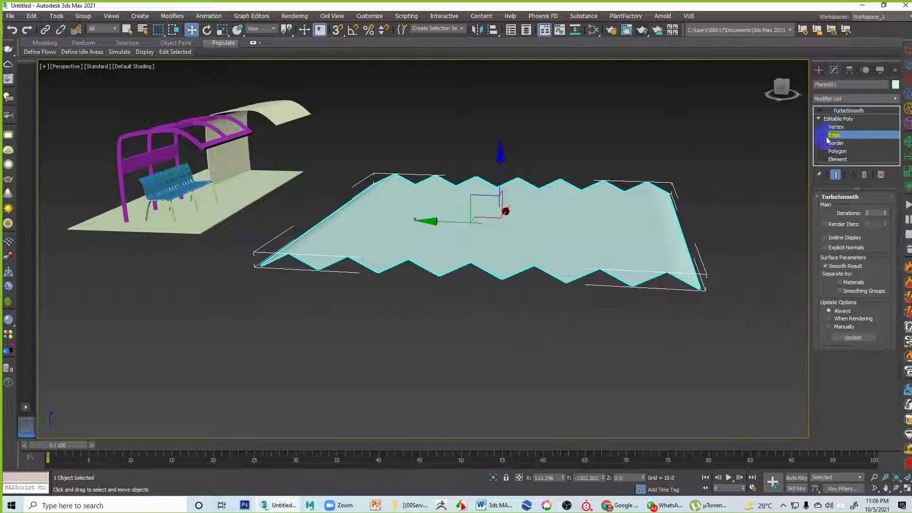
{"action": "left_click", "coordinate": [670, 219]}
{"action": "left_click_drag", "start_coordinate": [660, 168], "coordinate": [656, 145]}
Re-enable TurboSmooth with the end result shown, leave edge editing and clear the selection.
{"action": "left_click", "coordinate": [819, 111]}
{"action": "left_click", "coordinate": [836, 175]}
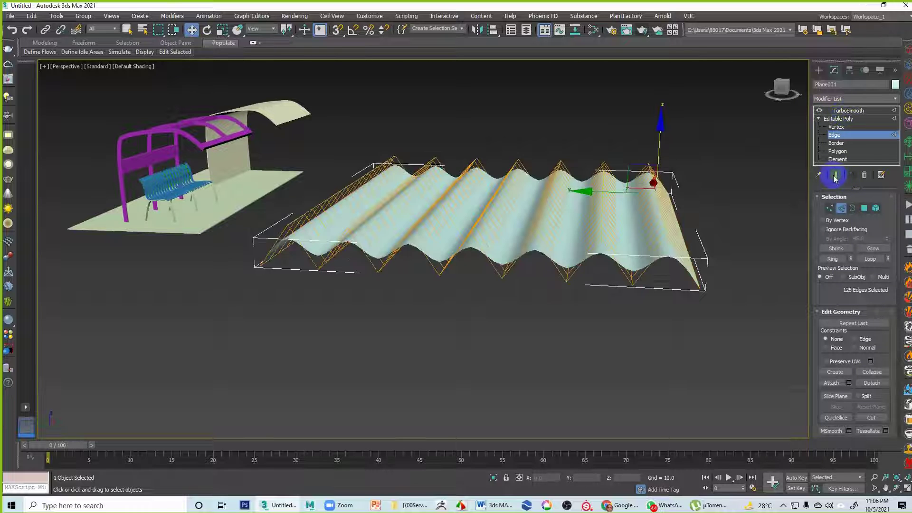
{"action": "middle_click_drag", "start_coordinate": [763, 183], "coordinate": [645, 205], "text": "alt"}
{"action": "left_click", "coordinate": [864, 118]}
{"action": "left_click", "coordinate": [738, 198]}
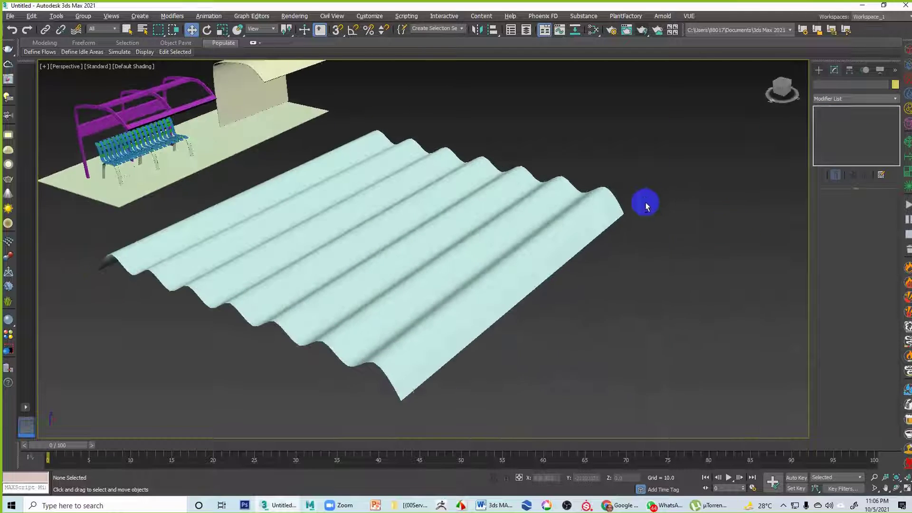
{"action": "middle_click_drag", "start_coordinate": [654, 252], "coordinate": [664, 236], "text": "alt"}
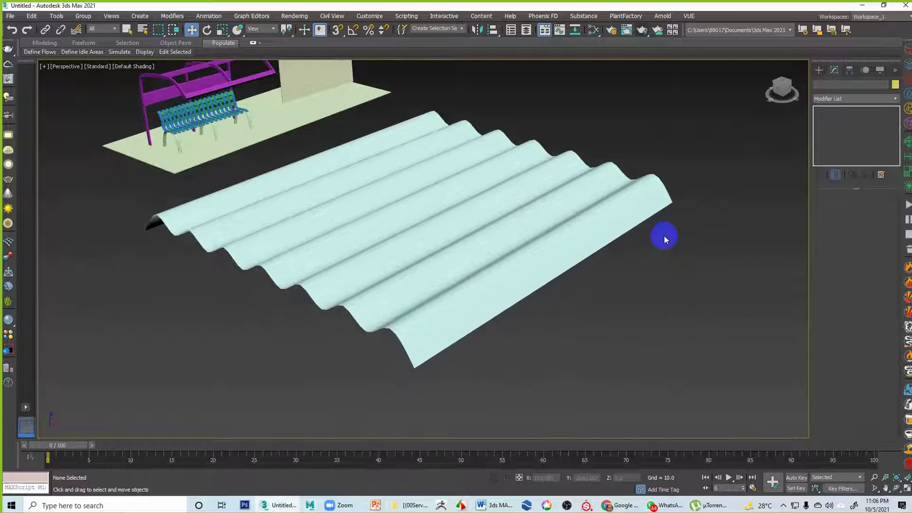
Scale the corrugated sheet narrower across its ridges and flatten its wave height, and deselect it.
{"action": "left_click", "coordinate": [568, 256]}
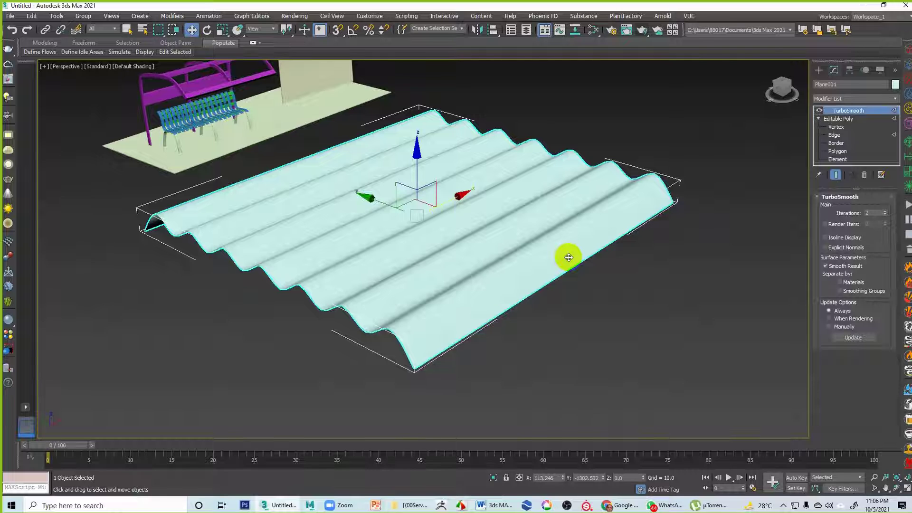
{"action": "key", "text": "r"}
{"action": "middle_click_drag", "start_coordinate": [529, 247], "coordinate": [519, 247], "text": "alt"}
{"action": "left_click_drag", "start_coordinate": [492, 235], "coordinate": [470, 226]}
{"action": "mouse_move", "coordinate": [510, 225]}
{"action": "middle_mouse_down", "text": "alt"}
{"action": "mouse_move", "coordinate": [562, 219]}
{"action": "mouse_move", "coordinate": [525, 218]}
{"action": "middle_mouse_up", "text": "alt"}
{"action": "left_click_drag", "start_coordinate": [421, 147], "coordinate": [413, 156]}
{"action": "left_click_drag", "start_coordinate": [494, 213], "coordinate": [488, 224]}
{"action": "left_click_drag", "start_coordinate": [417, 146], "coordinate": [413, 167]}
{"action": "left_click", "coordinate": [557, 192]}
{"action": "middle_click_drag", "start_coordinate": [557, 192], "coordinate": [597, 213], "text": "alt"}
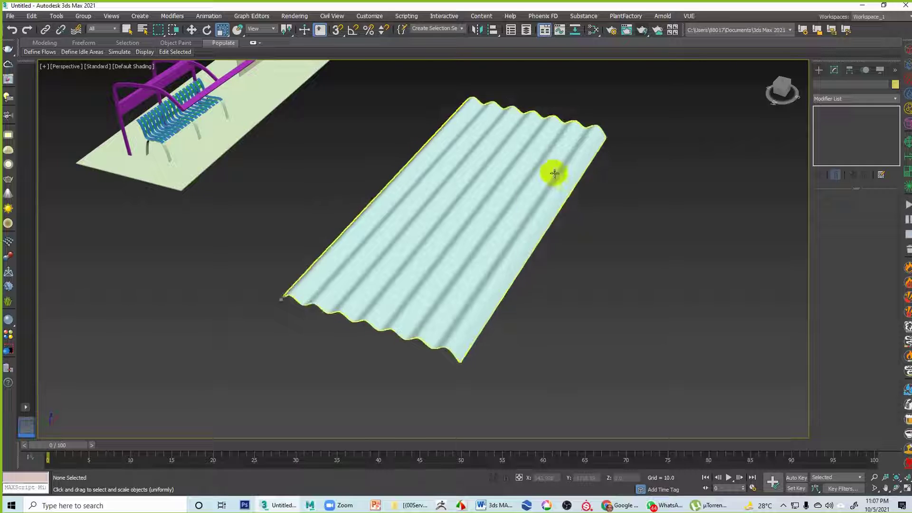
{"action": "middle_click_drag", "start_coordinate": [549, 172], "coordinate": [540, 305]}
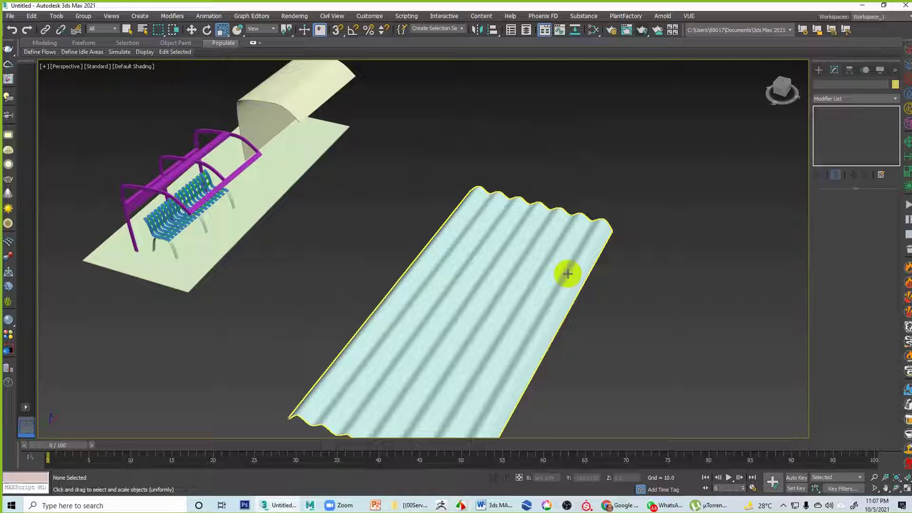
{"action": "middle_click_drag", "start_coordinate": [497, 246], "coordinate": [537, 210]}
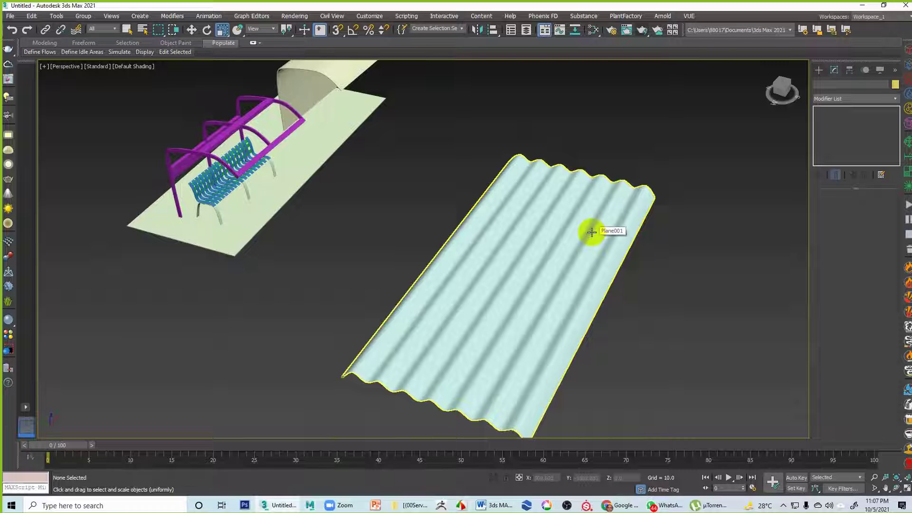
{"action": "scroll", "coordinate": [576, 242], "scroll_direction": "down", "scroll_amount": 3}
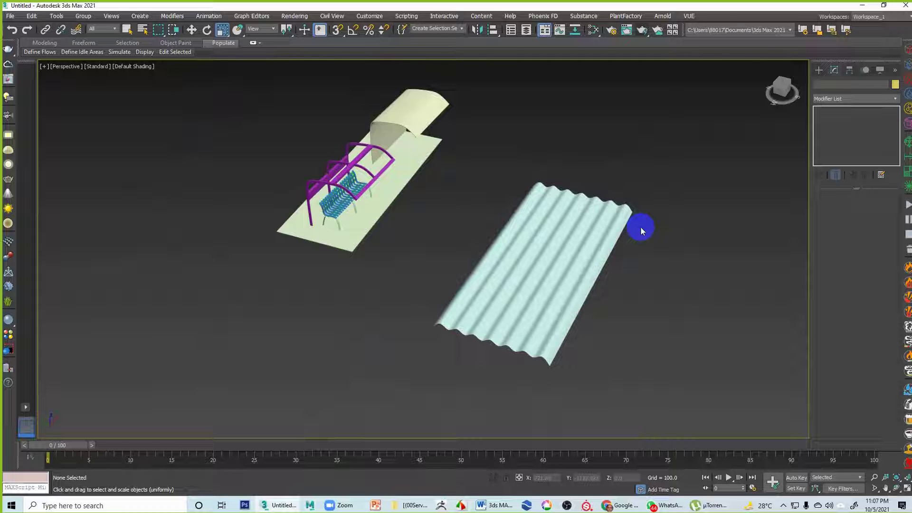
Switch to the Word course outline and review the Class#7 and Class#8 topics.
{"action": "left_click", "coordinate": [503, 506]}
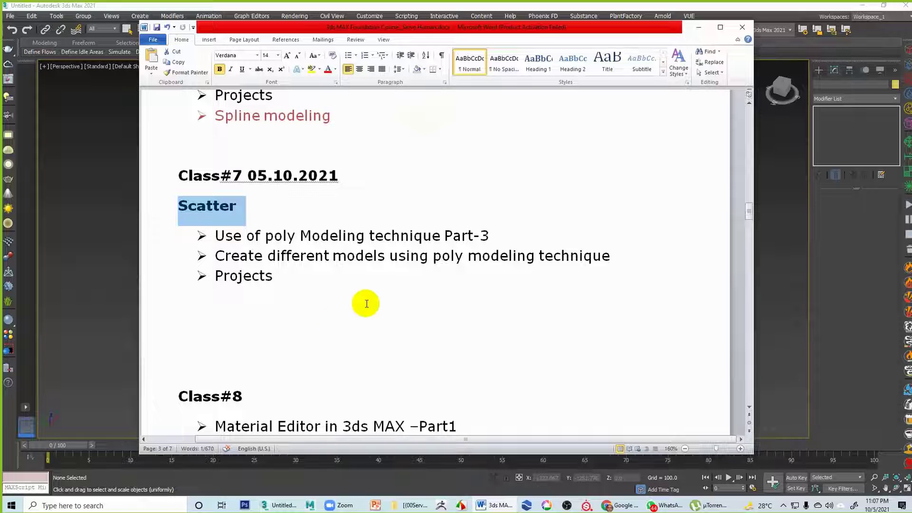
{"action": "scroll", "coordinate": [367, 303], "scroll_direction": "down", "scroll_amount": 1}
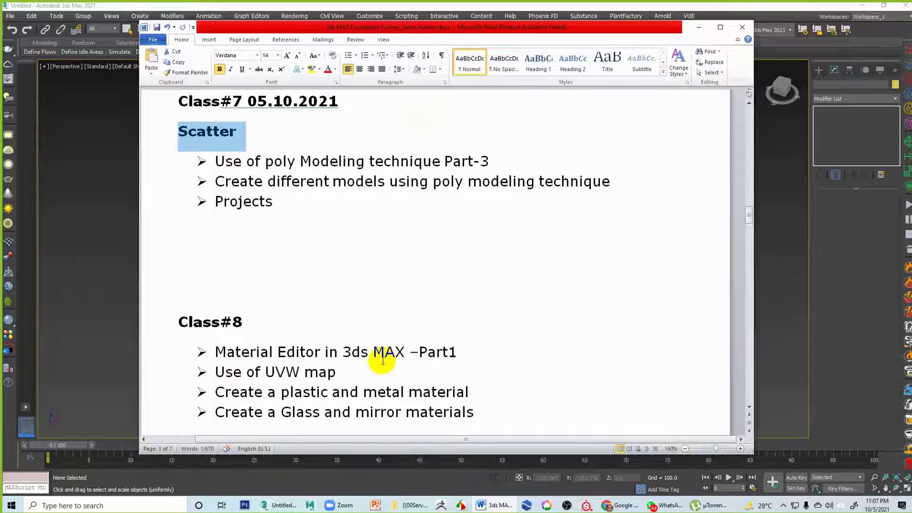